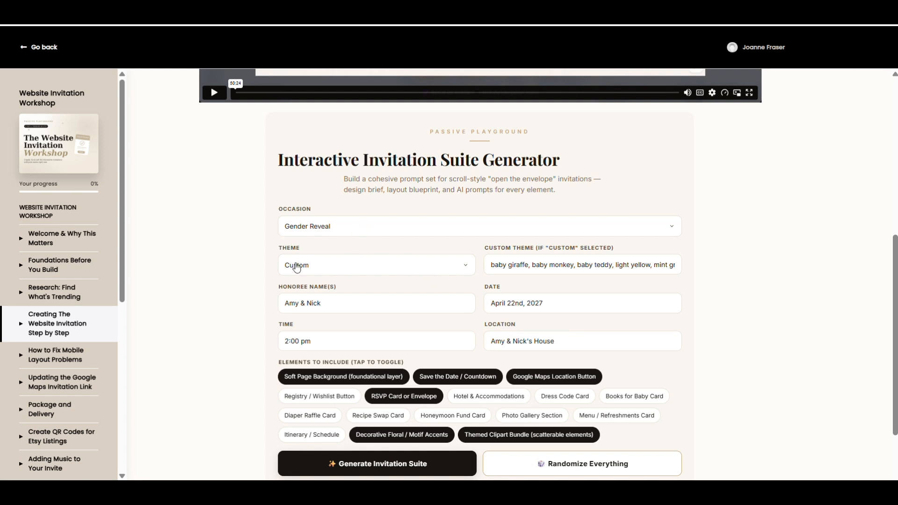
- Keep the Custom theme for the Gender Reveal occasion and generate the invitation suite
click(330, 265)
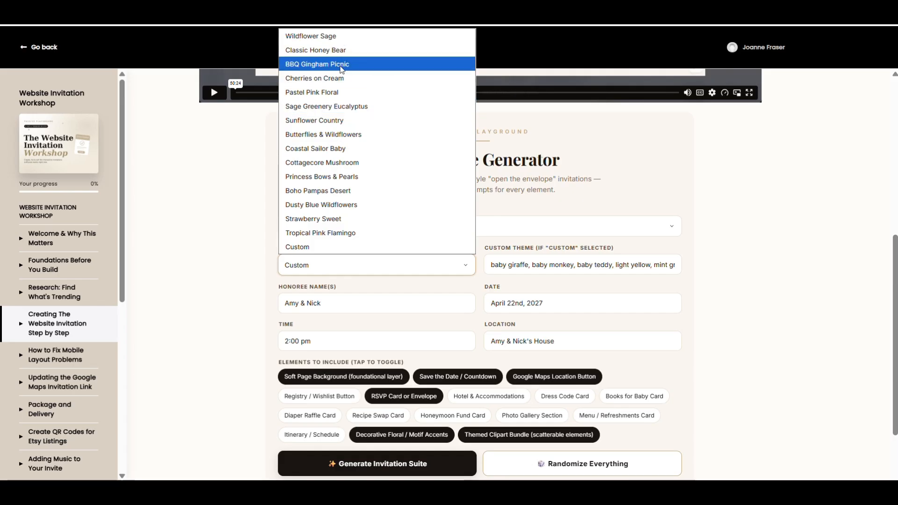
click(323, 268)
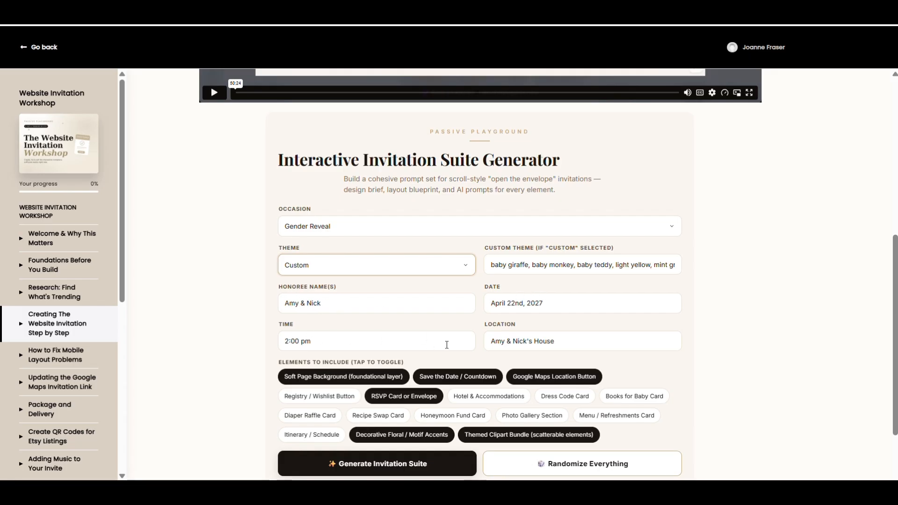
scroll(499, 335, down, 3)
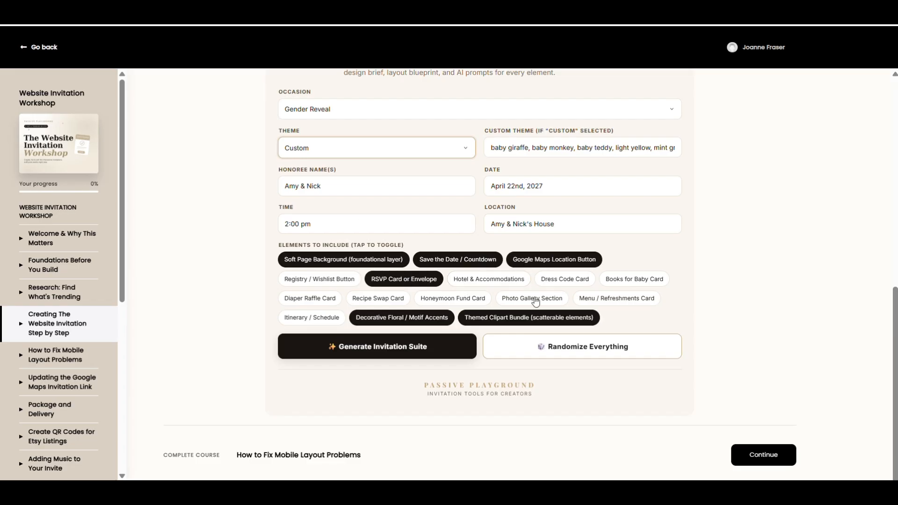
click(377, 347)
- Review the generated design brief, layout blueprint, envelope and element prompts, and assembly notes
scroll(376, 349, down, 10)
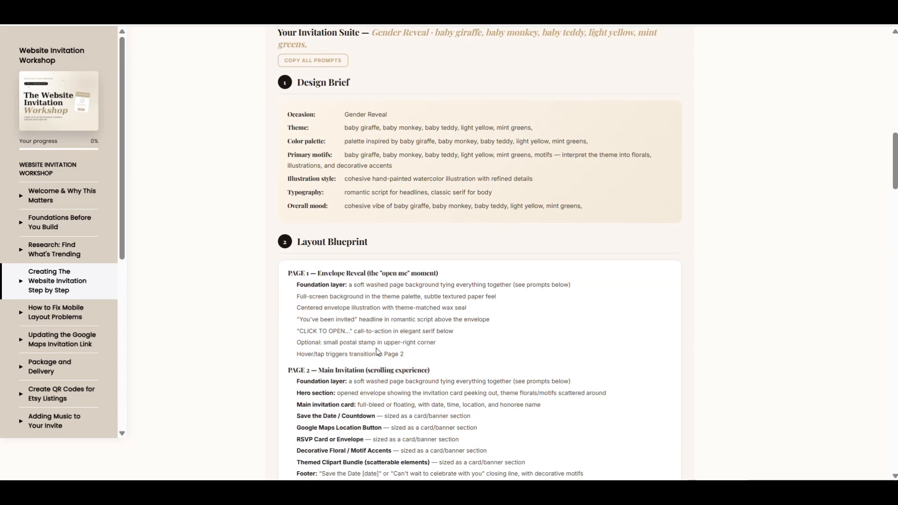
scroll(368, 216, down, 5)
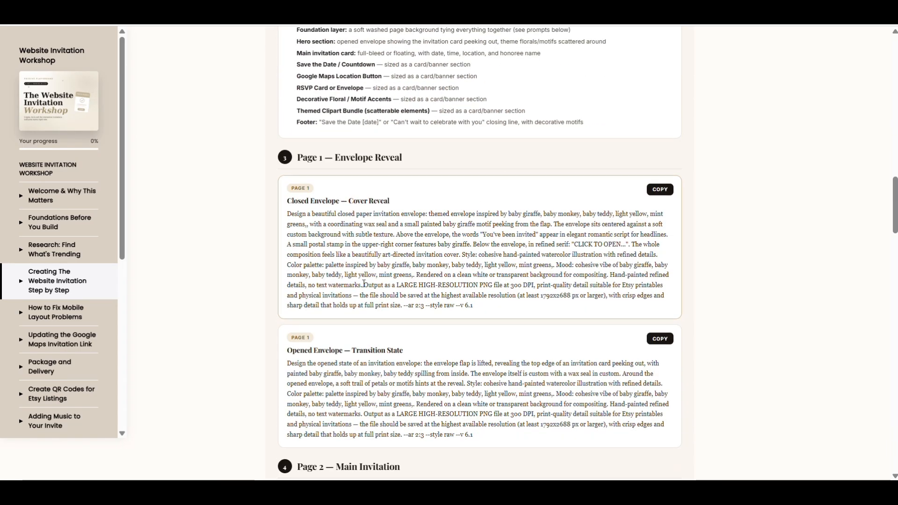
scroll(397, 178, down, 9)
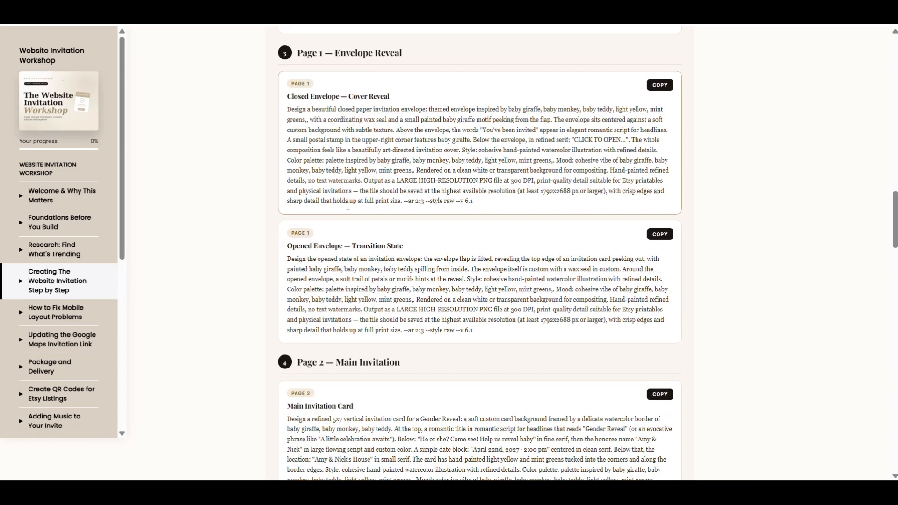
scroll(379, 243, down, 20)
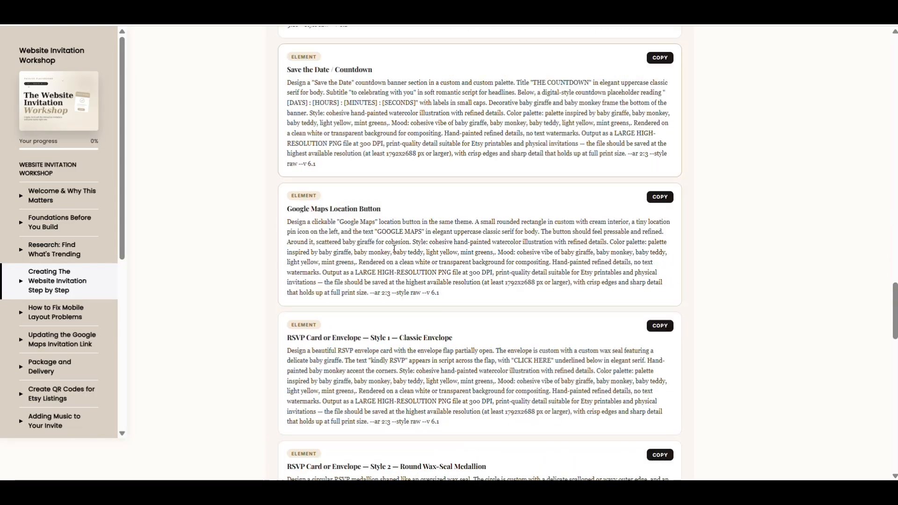
scroll(425, 289, down, 14)
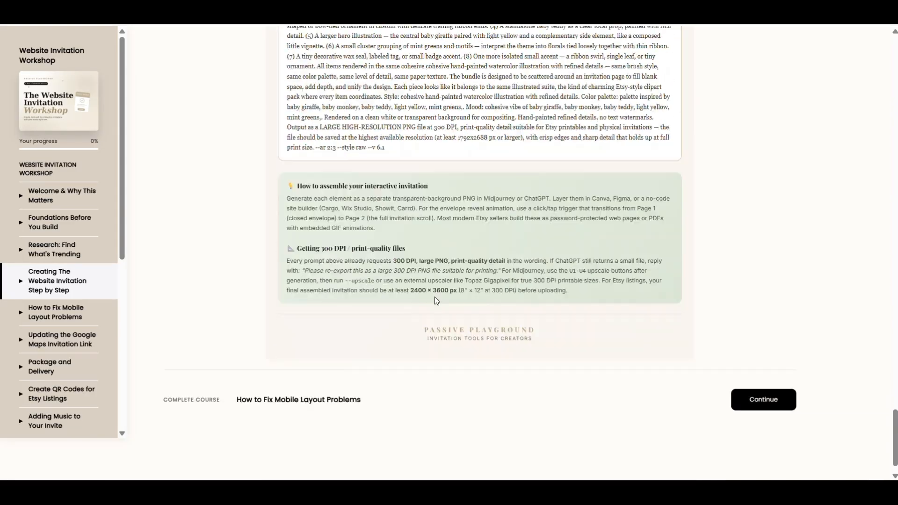
scroll(447, 279, up, 5)
scroll(446, 279, up, 20)
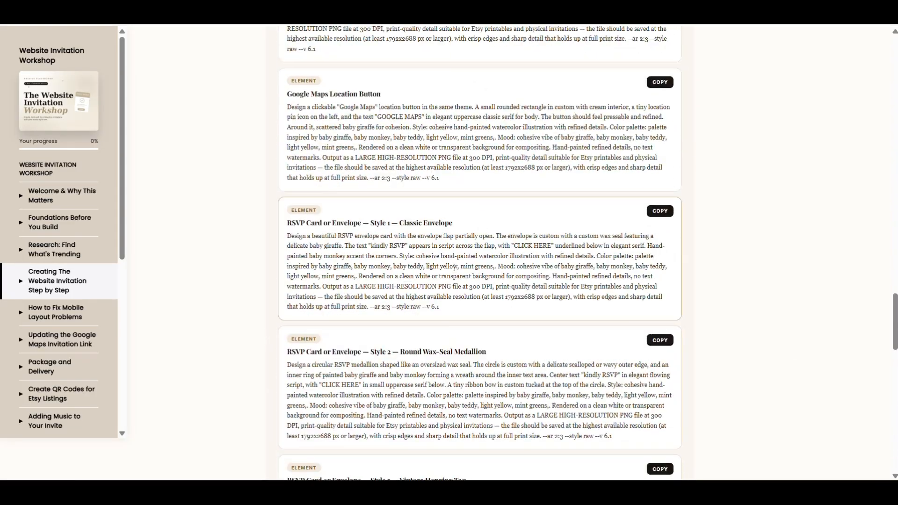
scroll(460, 271, up, 7)
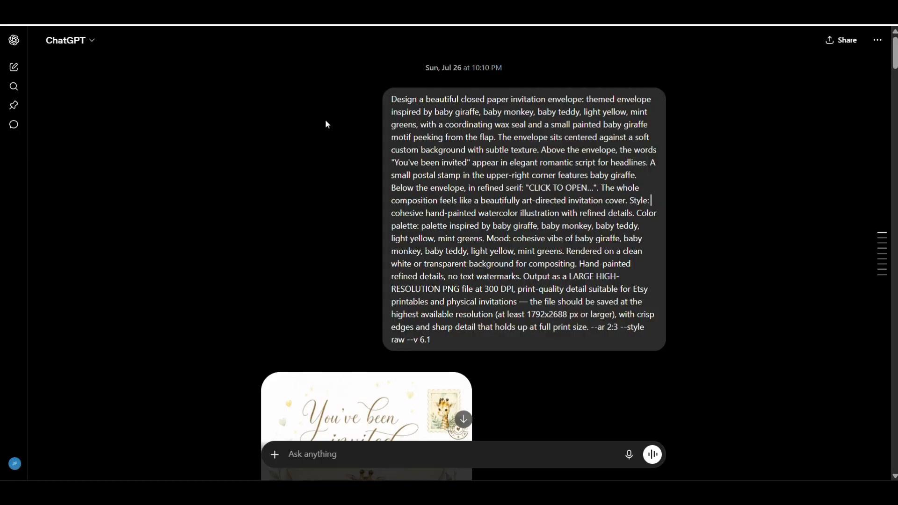
- Switch to ChatGPT and examine the closed envelope, opened envelope, main invitation card and soft background images with their prompts
scroll(579, 204, down, 1)
scroll(567, 246, down, 3)
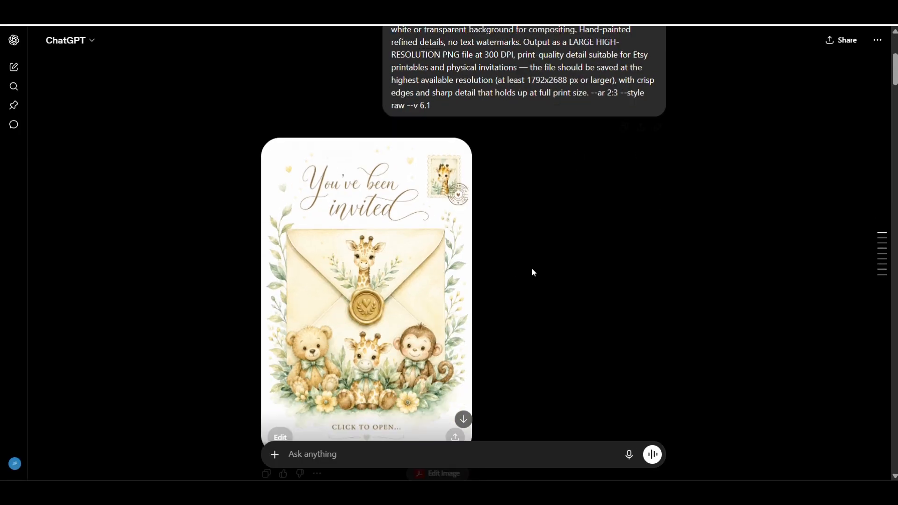
scroll(369, 274, down, 1)
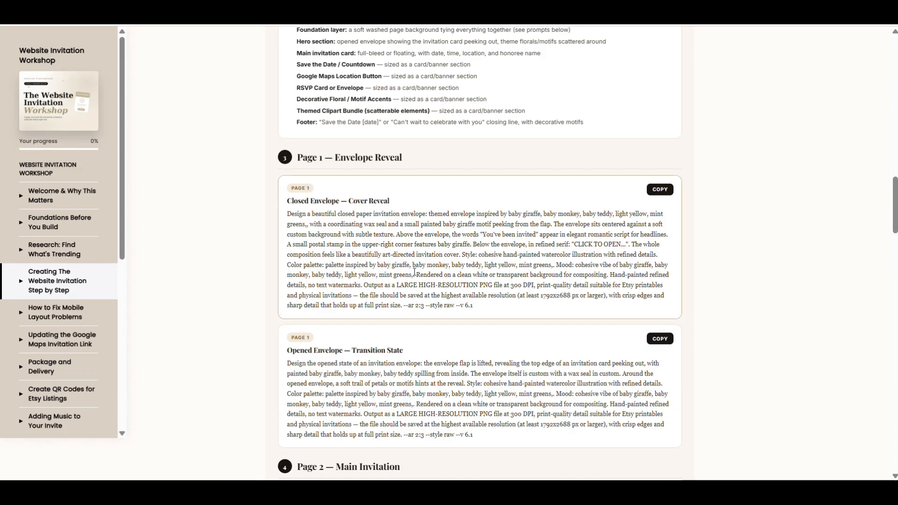
scroll(430, 256, down, 4)
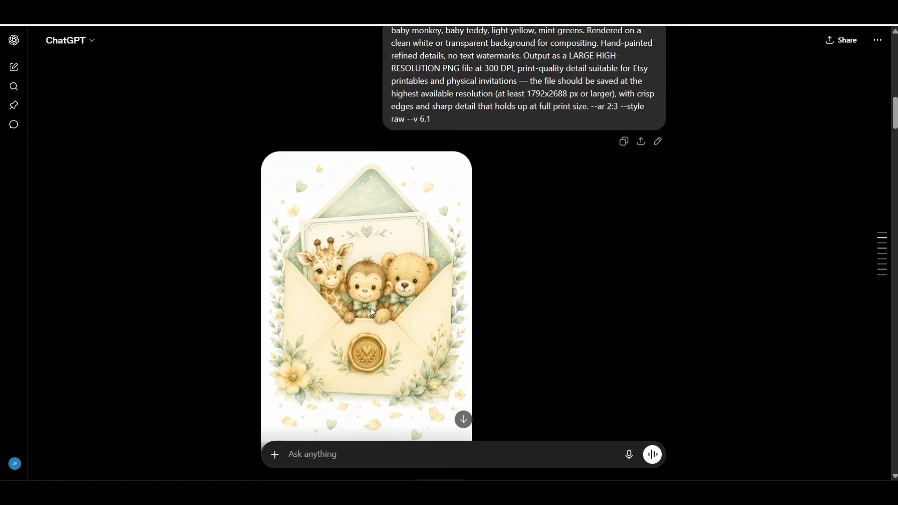
scroll(372, 312, down, 12)
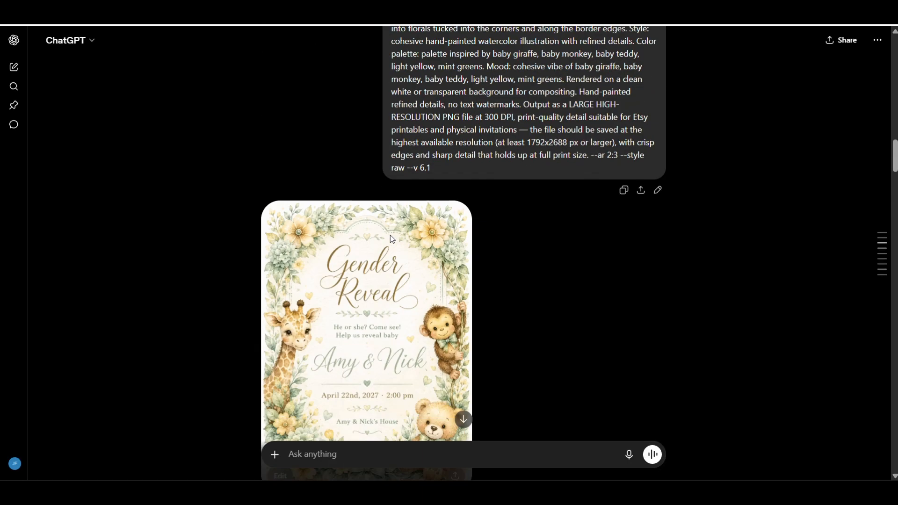
scroll(393, 239, down, 4)
scroll(377, 181, down, 12)
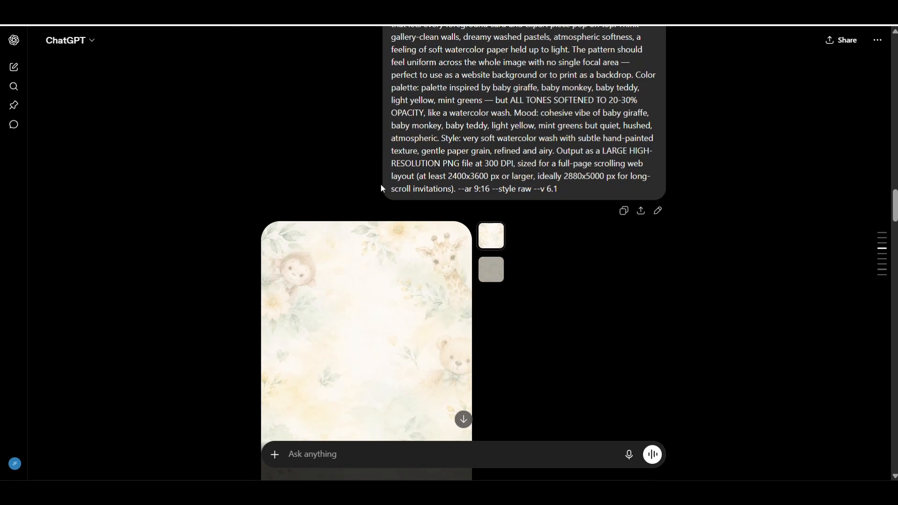
- Examine the countdown banner, RSVP medallion, decorative floral elements and clipart bundle in the conversation
scroll(374, 197, down, 4)
scroll(360, 243, down, 9)
scroll(372, 229, down, 4)
scroll(460, 171, down, 1)
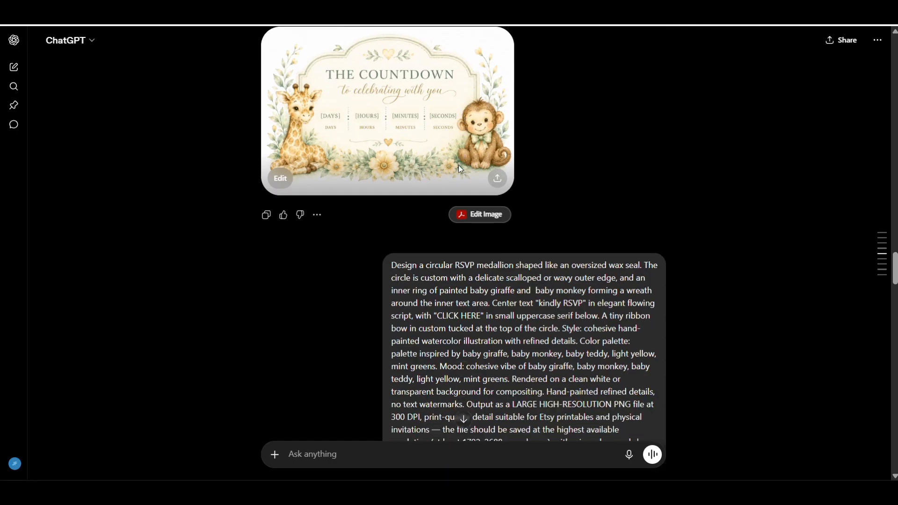
scroll(460, 171, down, 8)
scroll(376, 226, down, 5)
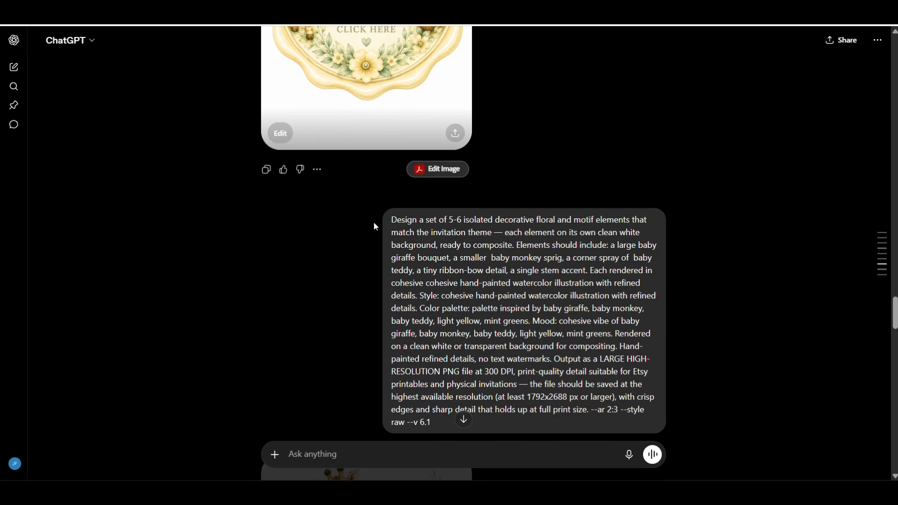
scroll(376, 226, down, 7)
scroll(393, 265, down, 6)
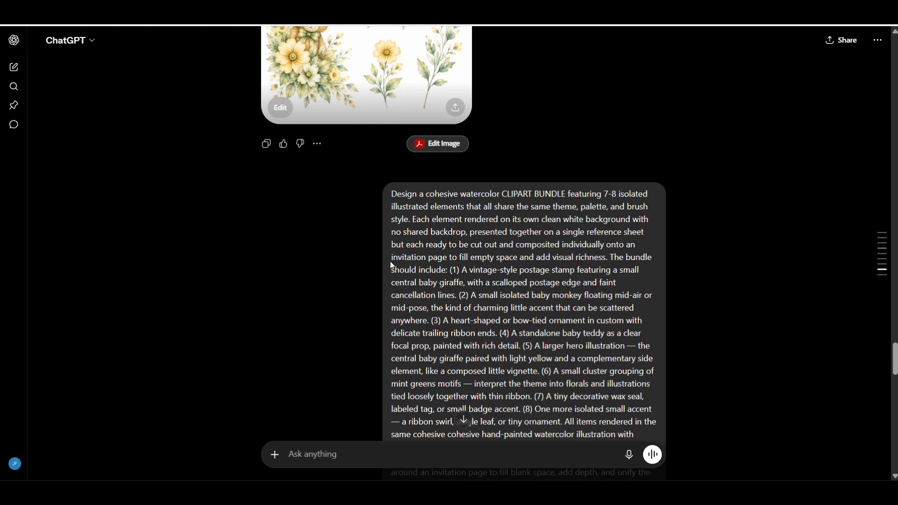
scroll(390, 264, down, 10)
- Download the closed envelope image reading "You've been invited" from the start of the conversation, and switch to the Canva design
scroll(420, 280, up, 7)
scroll(420, 279, up, 12)
drag(896, 323, 871, 121)
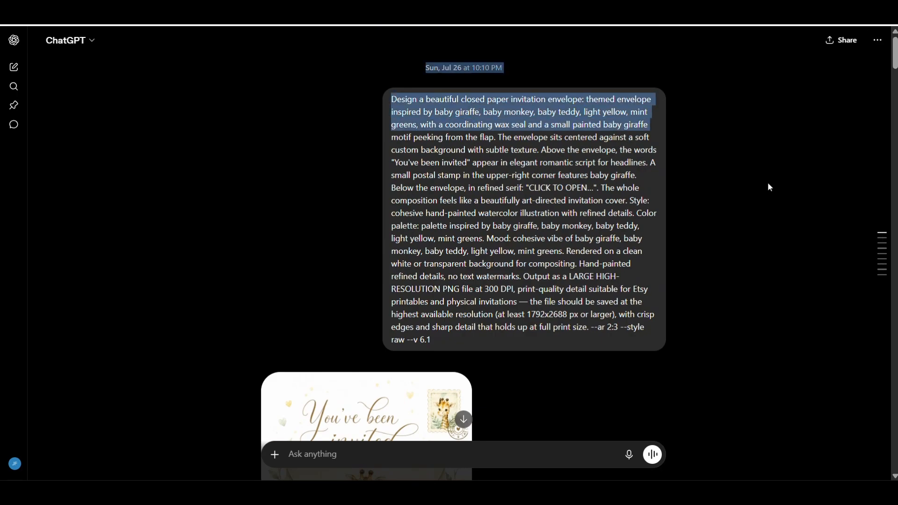
scroll(475, 272, down, 4)
scroll(571, 294, down, 3)
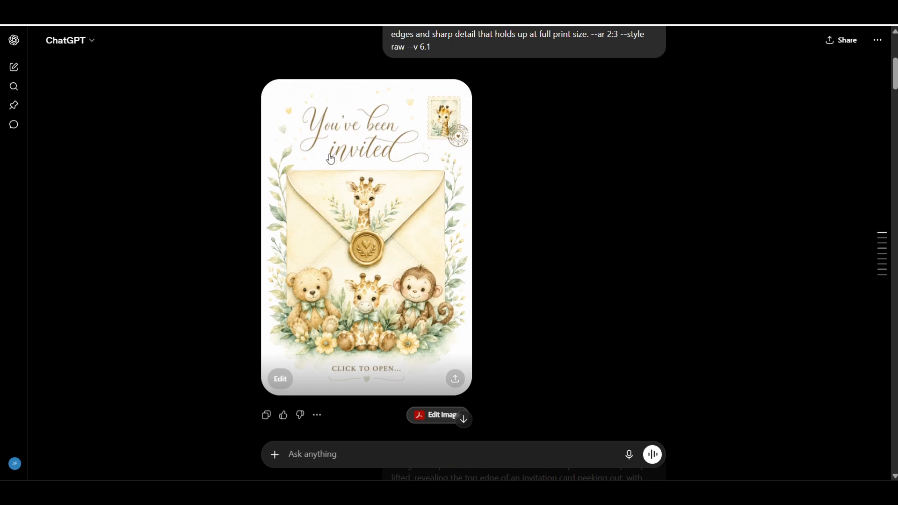
click(403, 227)
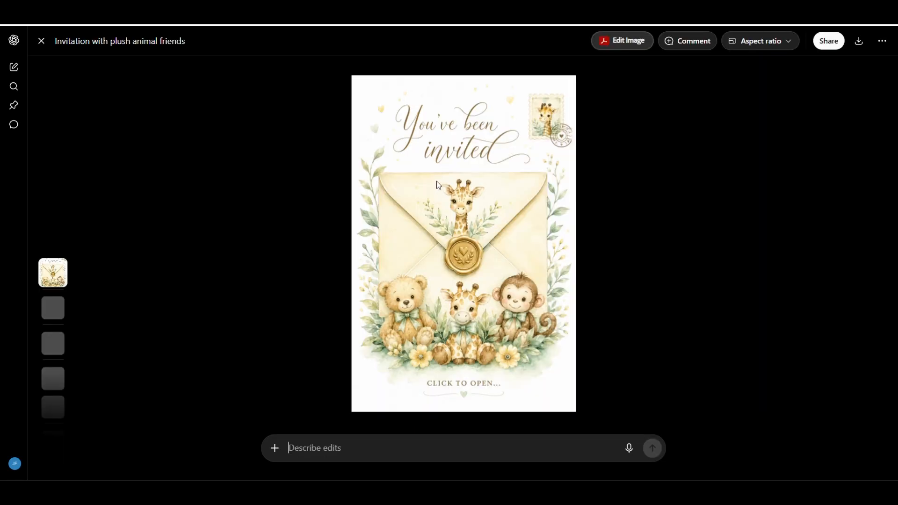
click(859, 45)
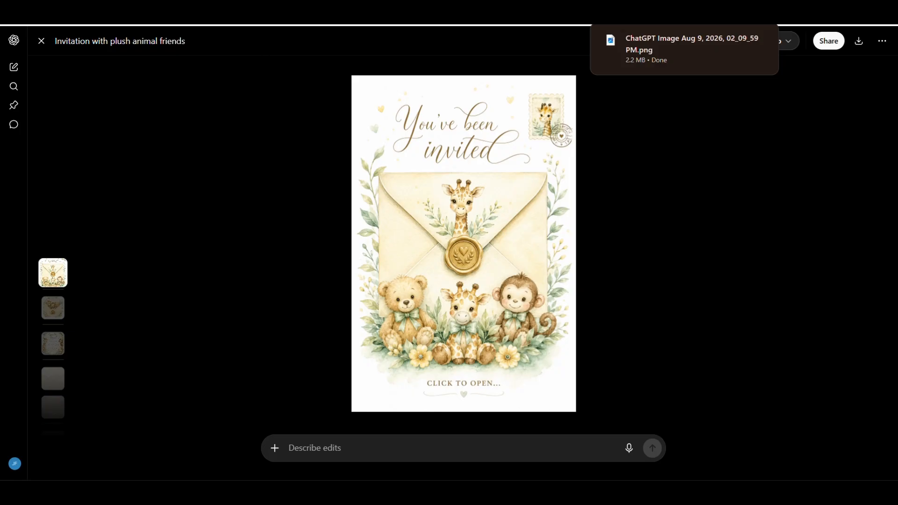
key(ctrl+Tab)
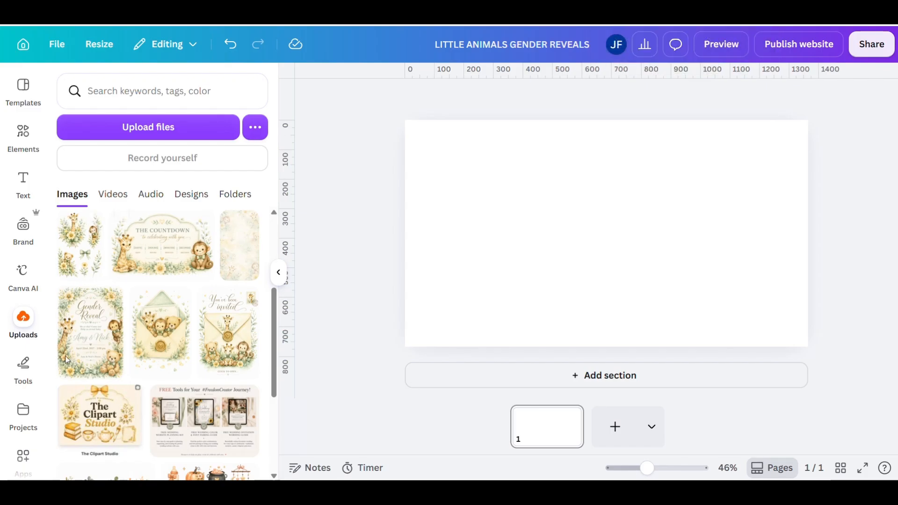
click(146, 139)
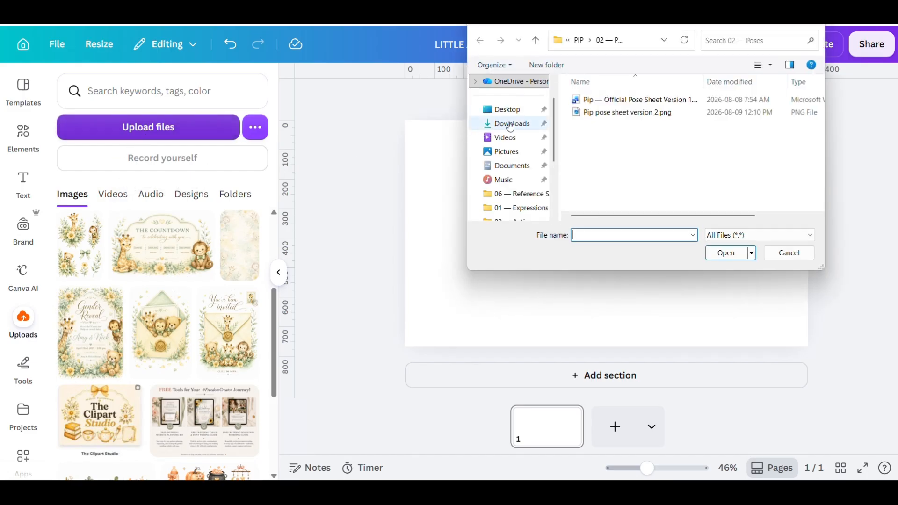
click(513, 124)
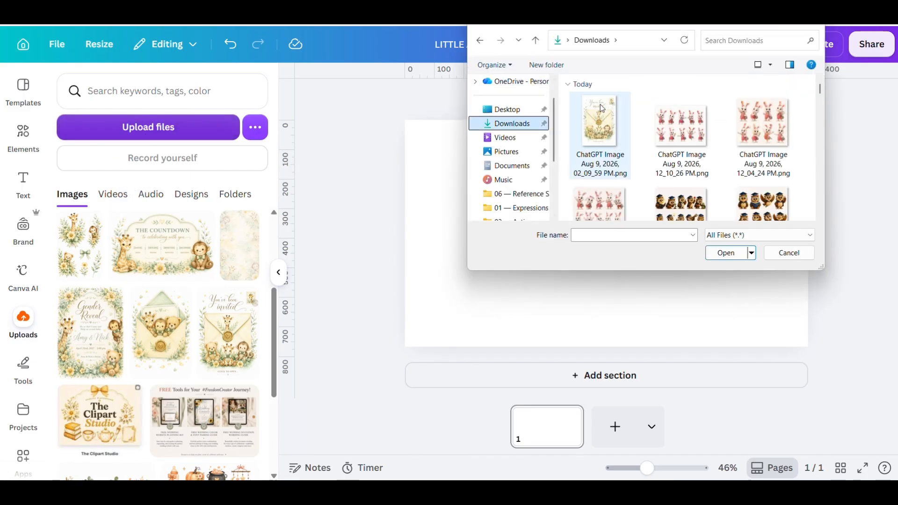
click(720, 255)
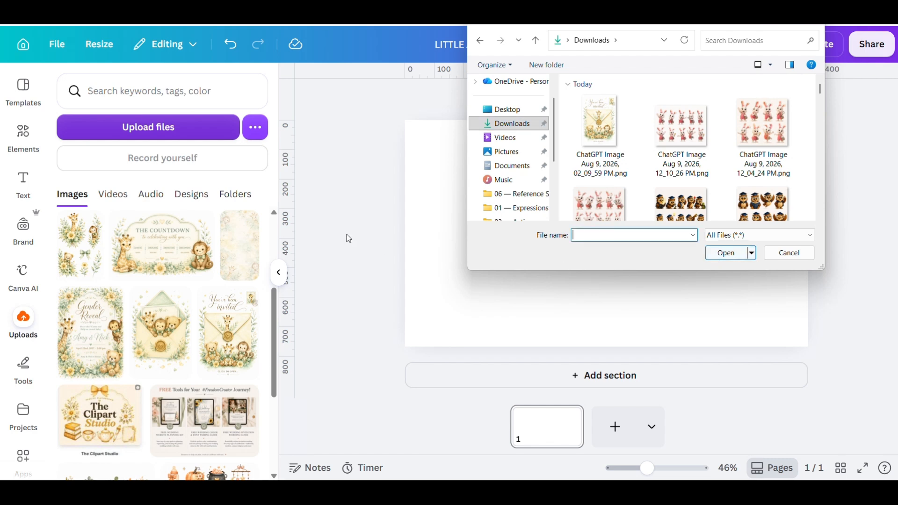
click(785, 255)
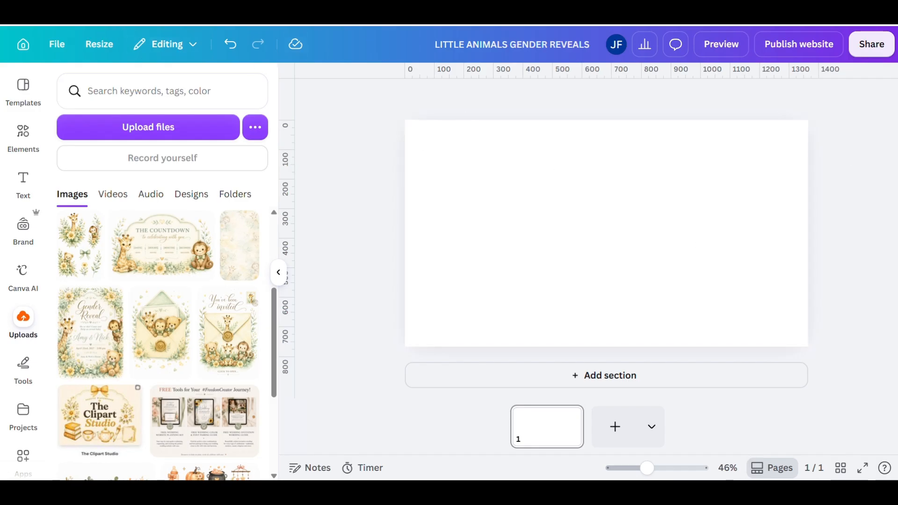
click(56, 19)
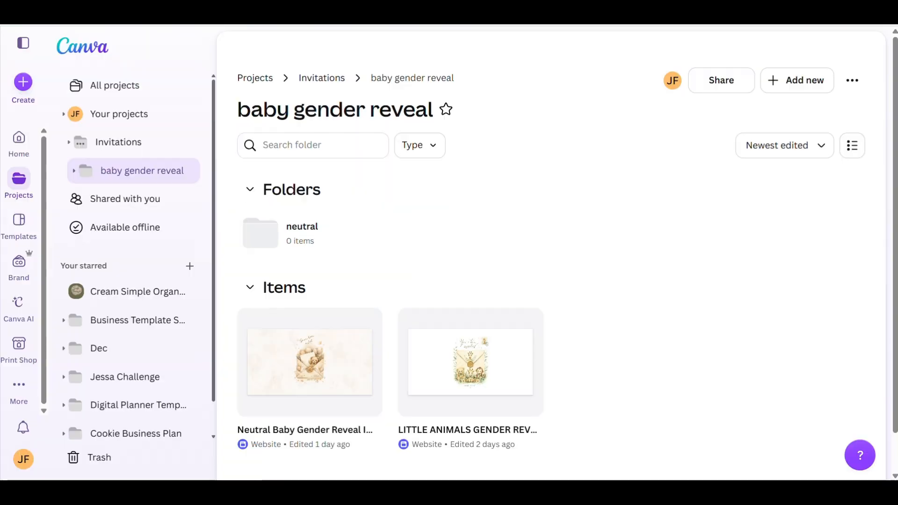
click(23, 43)
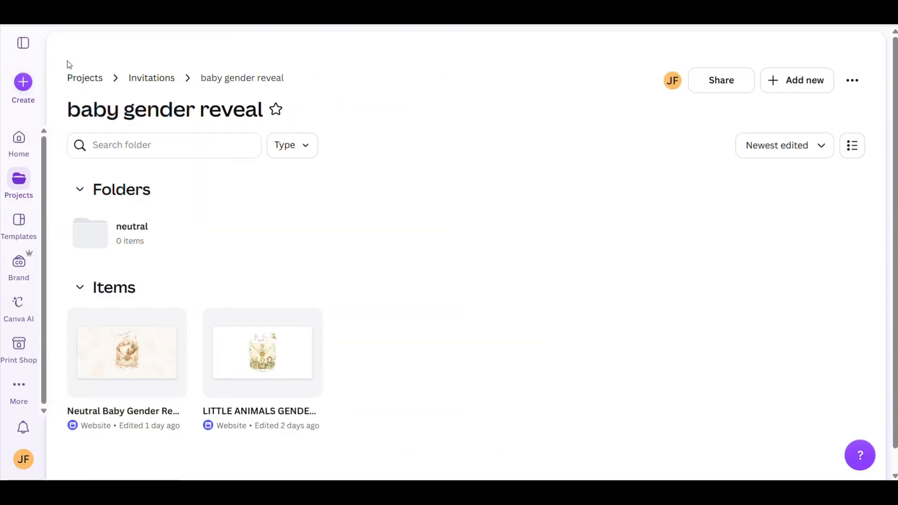
click(24, 82)
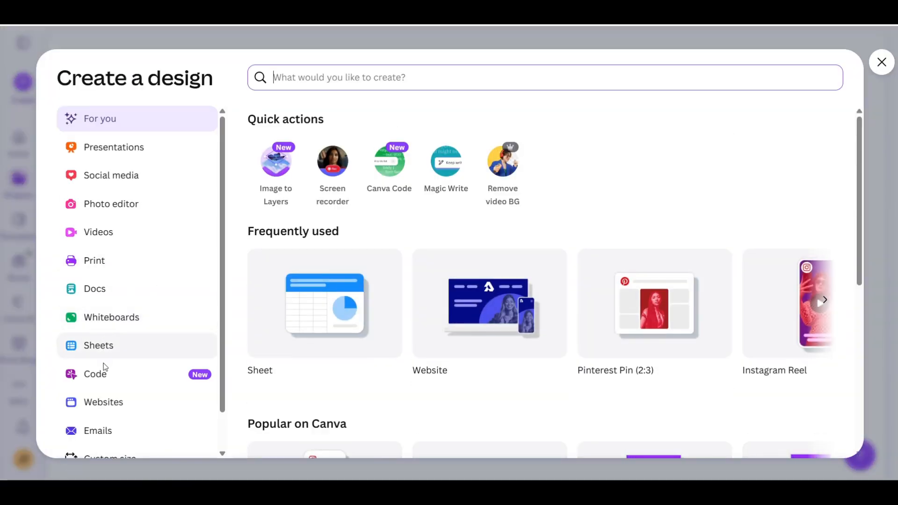
click(100, 402)
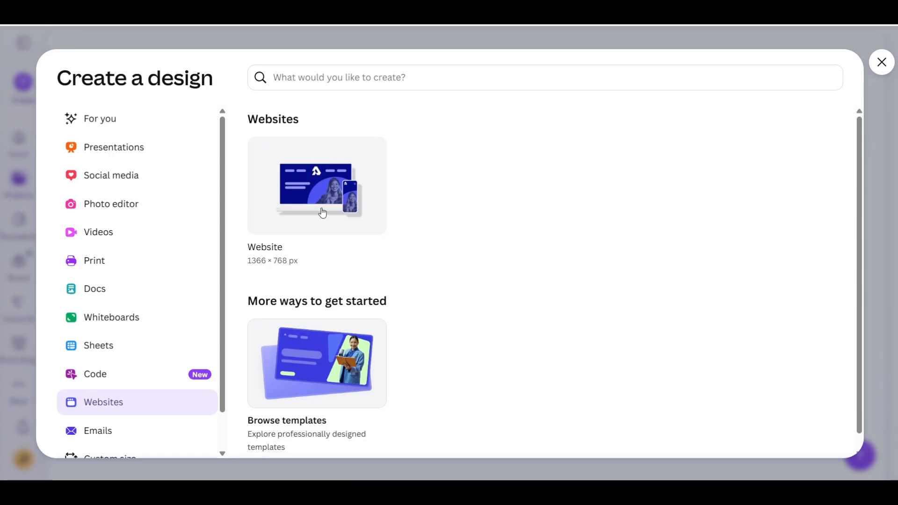
click(880, 61)
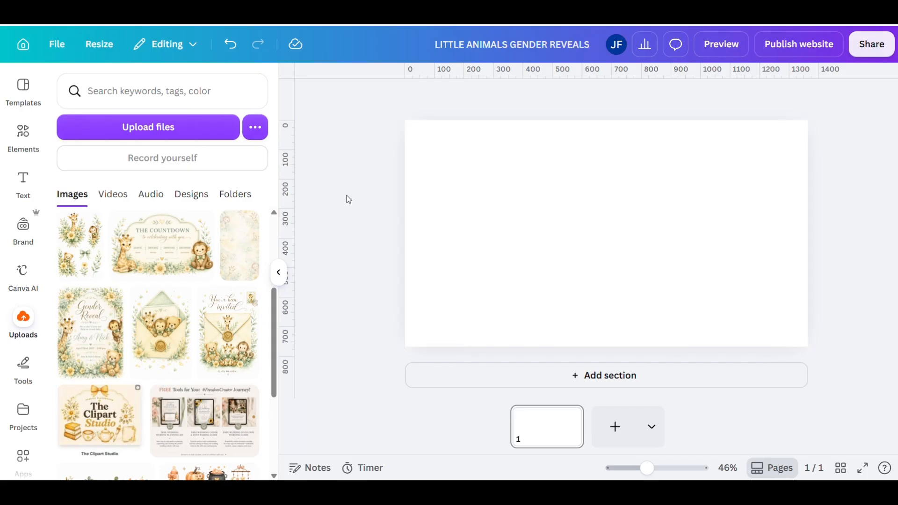
- Place the uploaded closed envelope image on the blank website page, enlarge it to the margin height and center it
click(231, 334)
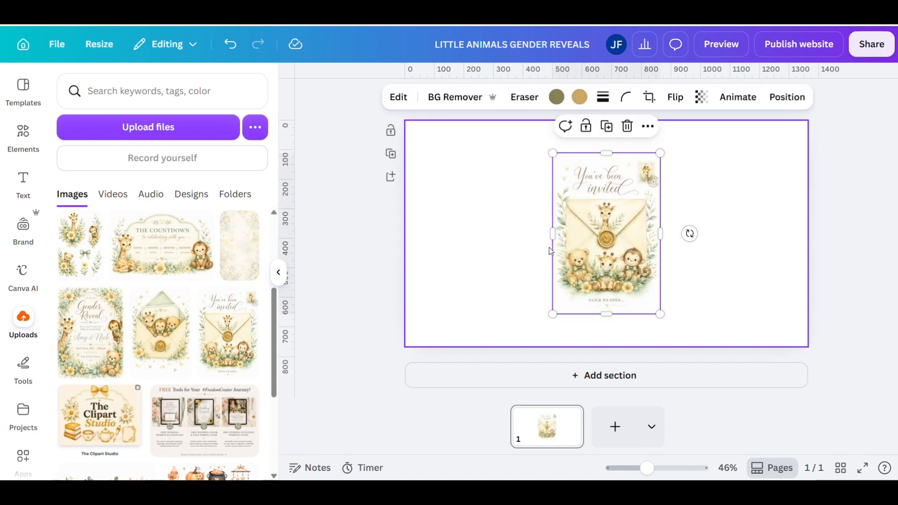
drag(582, 243, 546, 233)
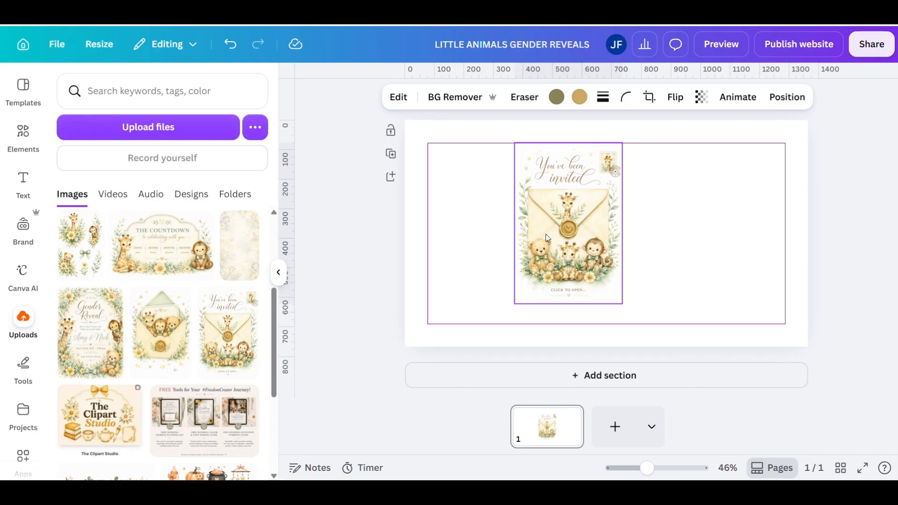
drag(546, 234, 546, 234)
drag(622, 305, 646, 324)
drag(570, 265, 596, 260)
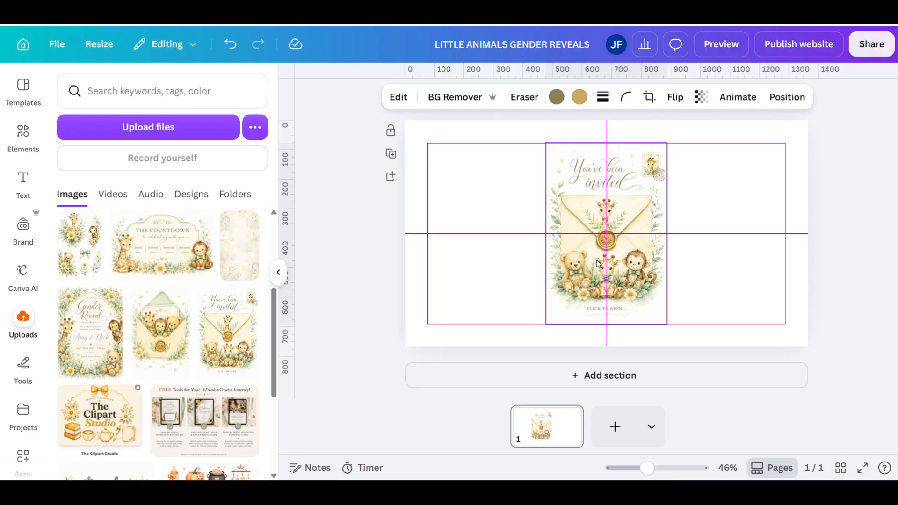
- Grab the "You've been", "invited" and "CLICK TO OPEN..." texts from the envelope image and move them to the blank area beside it
drag(598, 263, 599, 263)
click(728, 193)
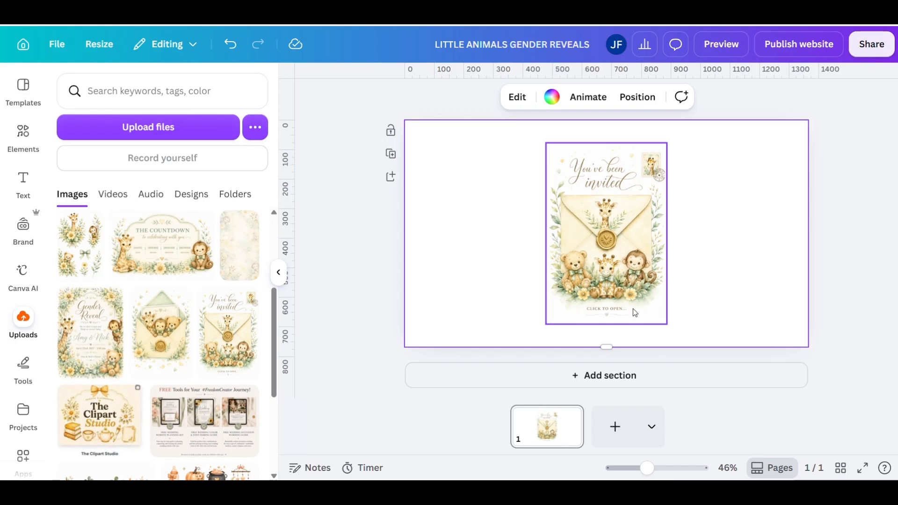
click(599, 157)
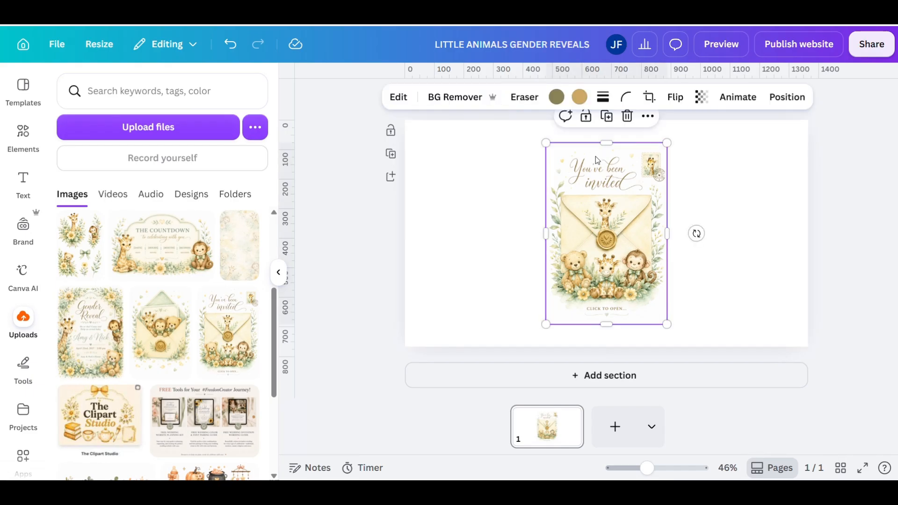
click(399, 98)
click(246, 179)
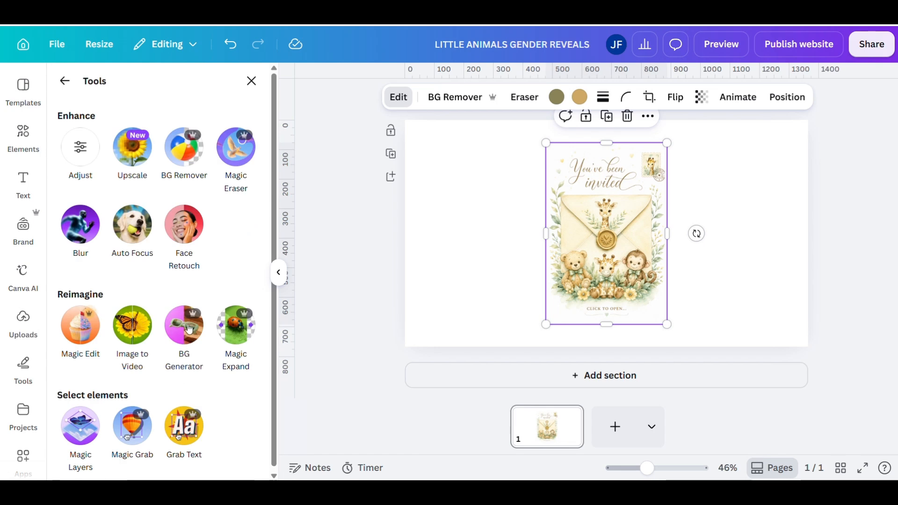
click(181, 426)
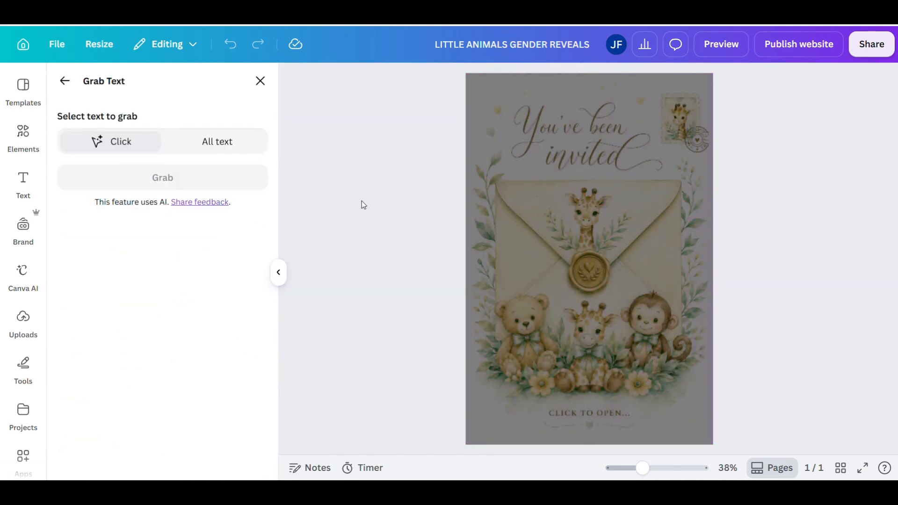
click(581, 133)
click(591, 154)
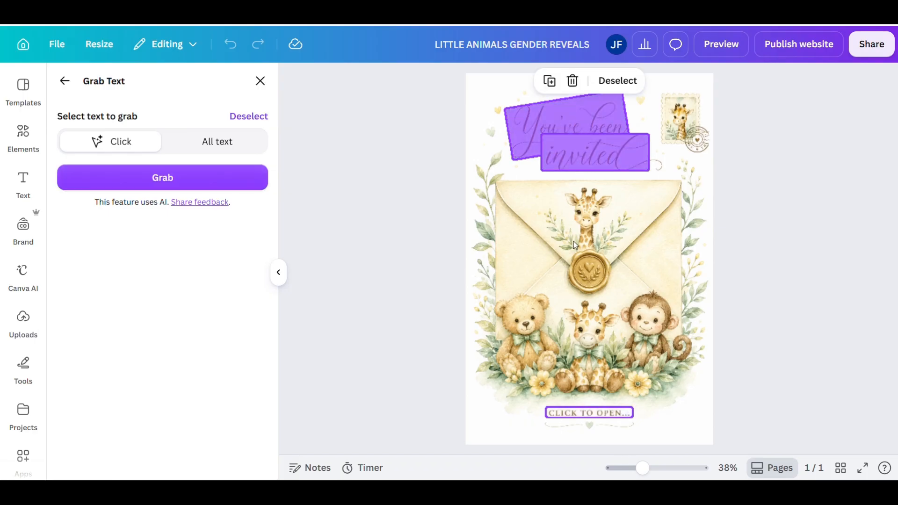
click(579, 416)
click(156, 182)
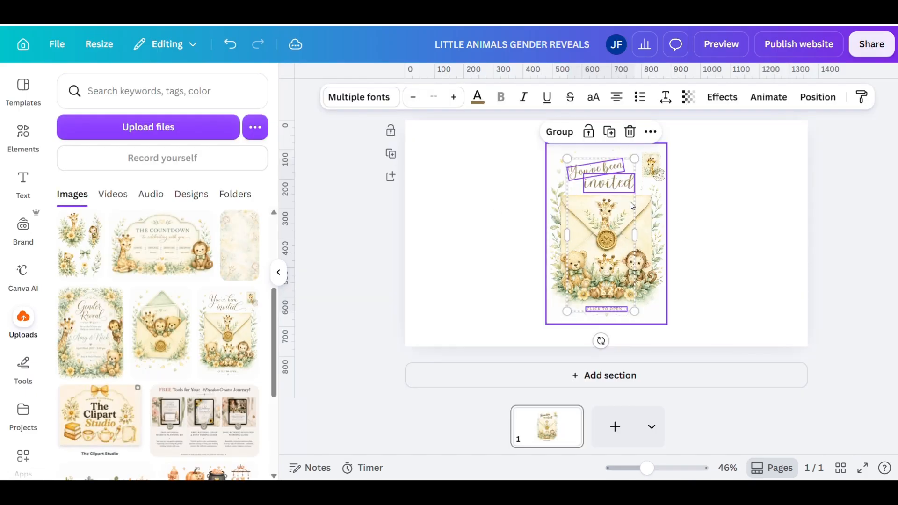
drag(602, 185, 466, 185)
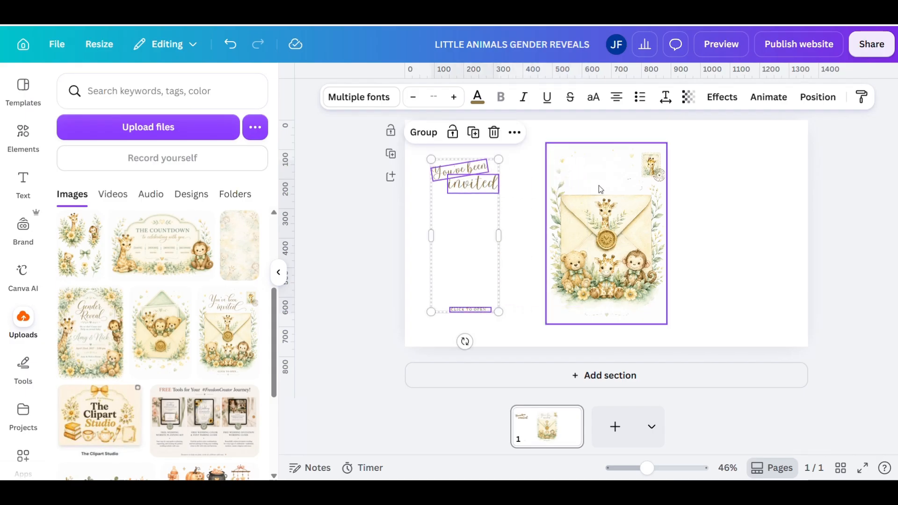
- Remove the background from the closed envelope image
click(527, 228)
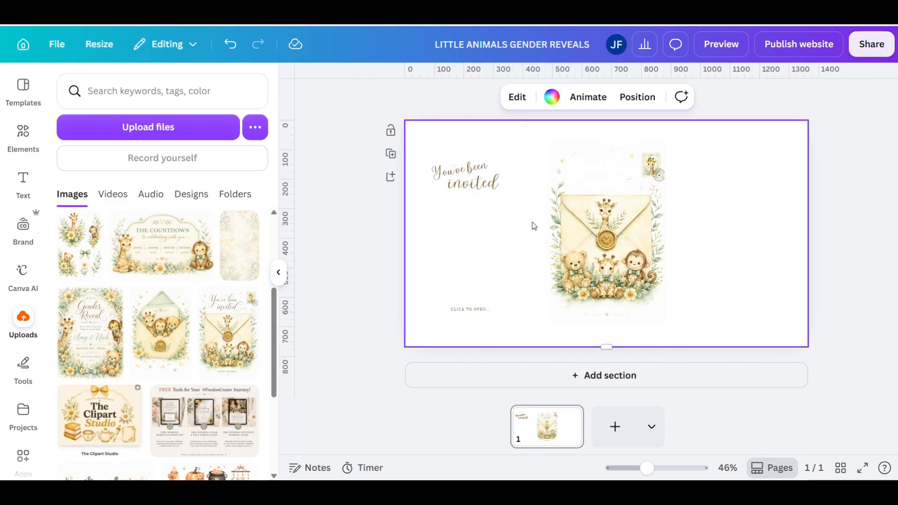
click(588, 180)
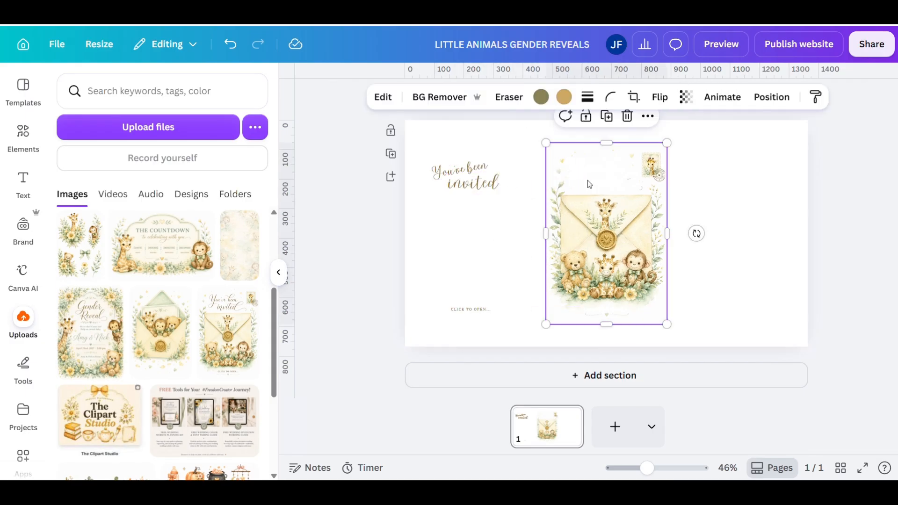
click(438, 95)
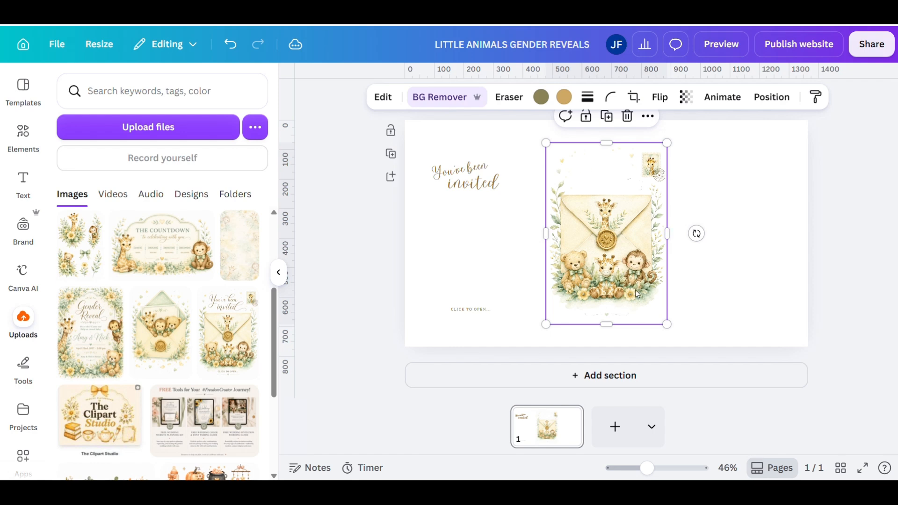
- Use Magic Grab with the brush to separate the giraffe stamp and postmark from the envelope image, and move them clear of it
click(382, 97)
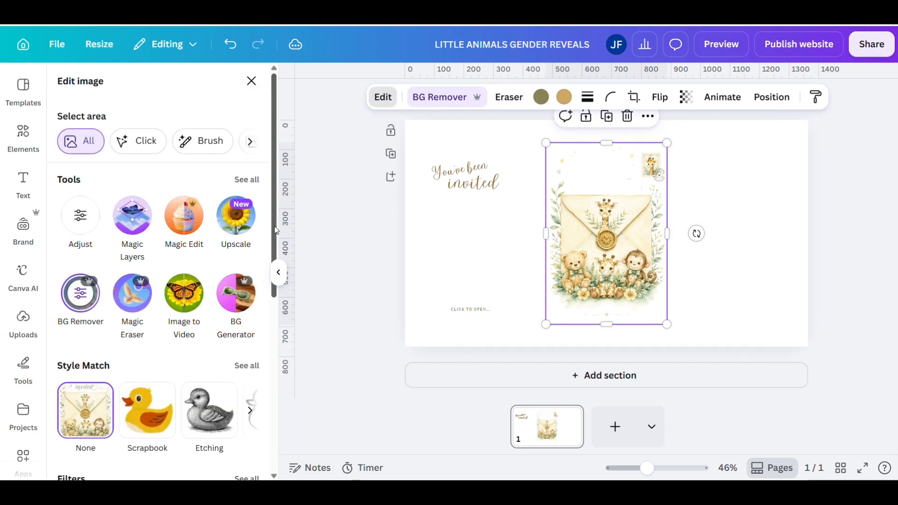
click(247, 180)
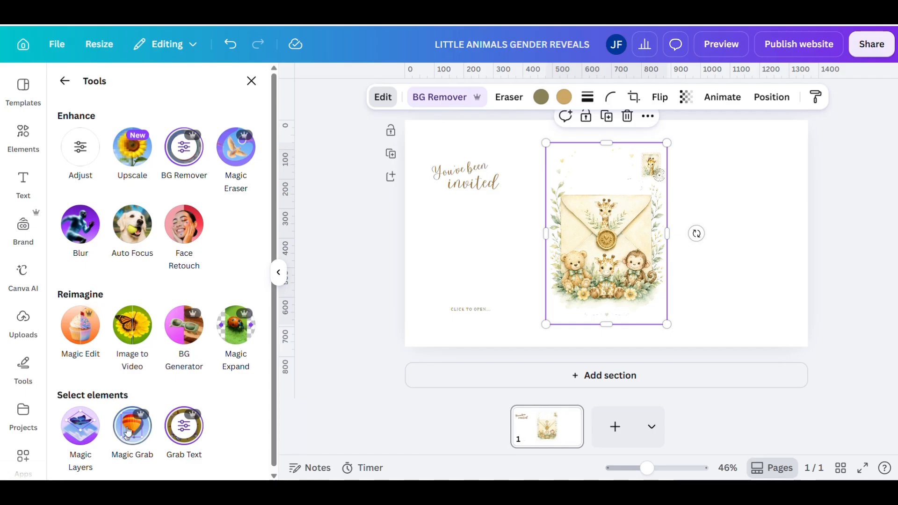
click(129, 427)
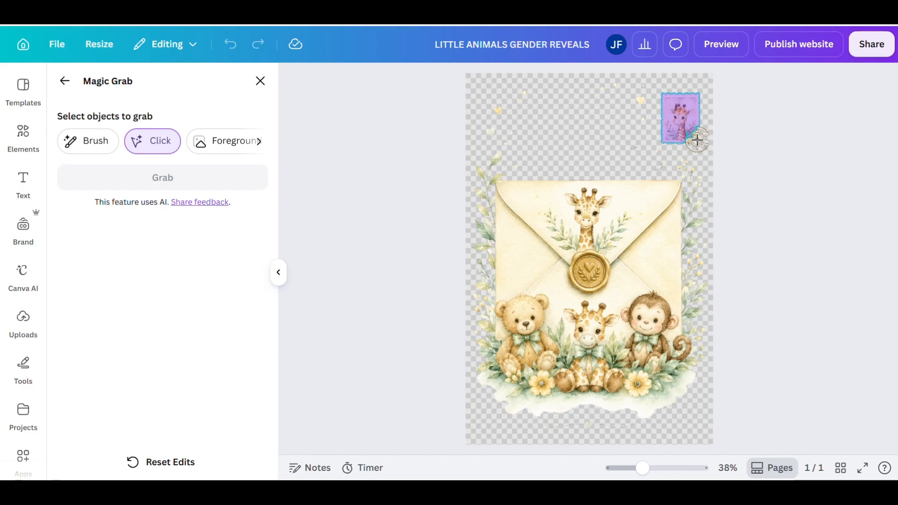
click(105, 143)
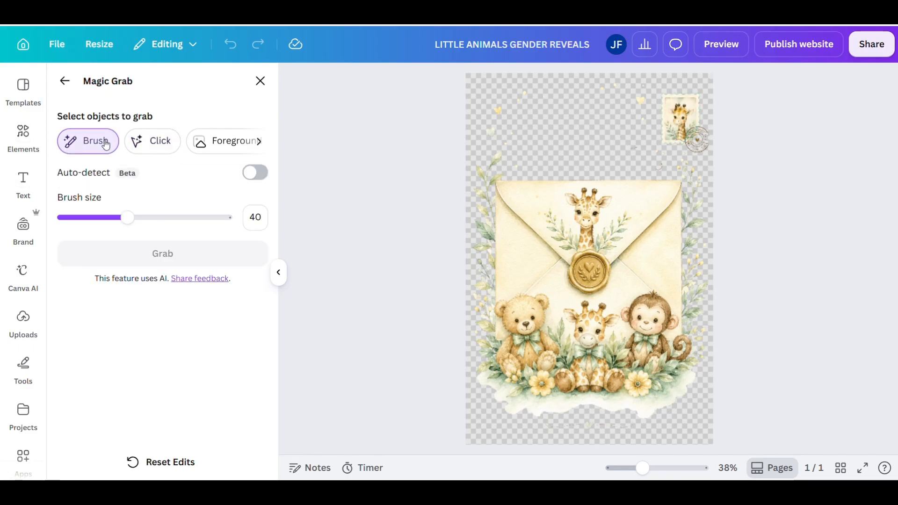
mouse_move(672, 108)
mouse_down()
mouse_move(678, 101)
mouse_move(696, 111)
mouse_move(701, 136)
mouse_move(673, 137)
mouse_up()
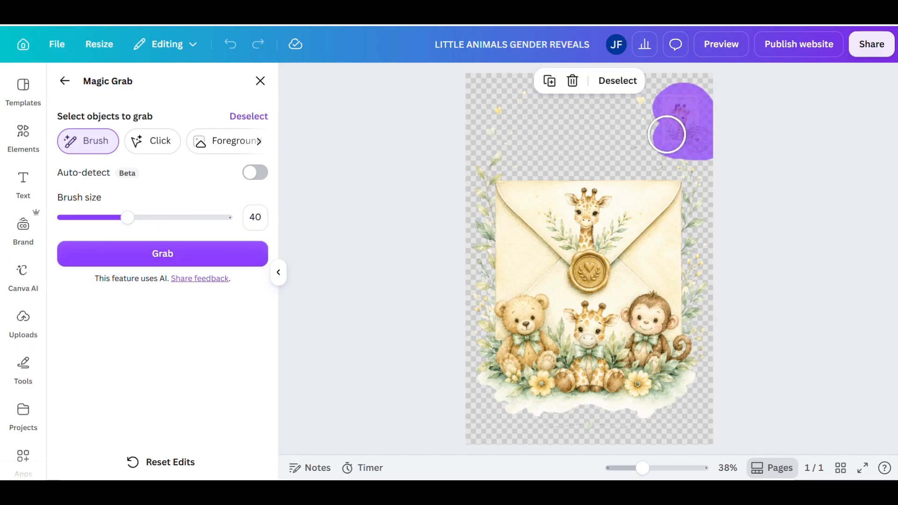
click(160, 254)
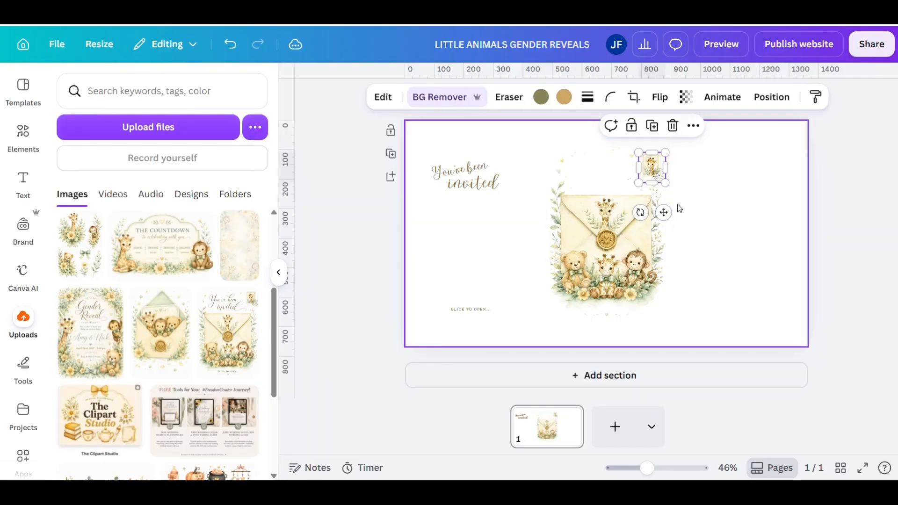
drag(664, 213, 738, 203)
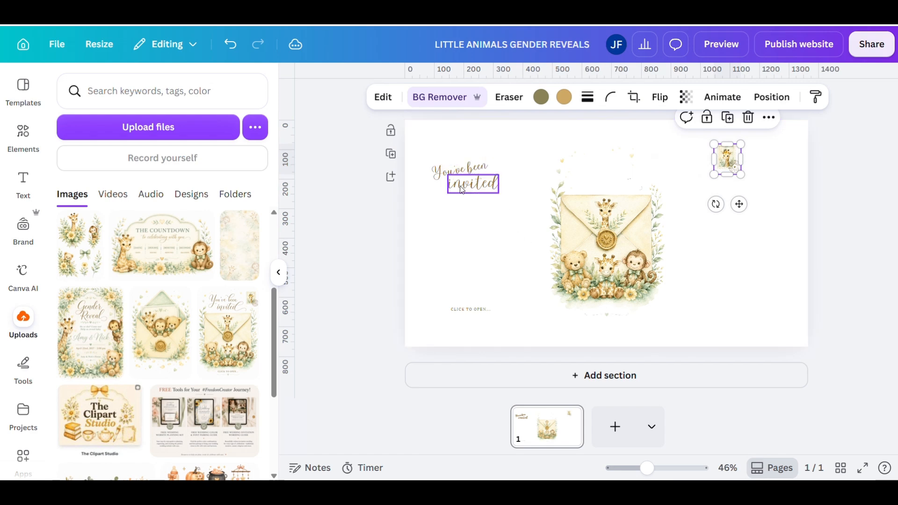
- Check the fonts of the three grabbed text pieces and move "You've been" slightly higher, away from "invited"
click(485, 183)
click(476, 169)
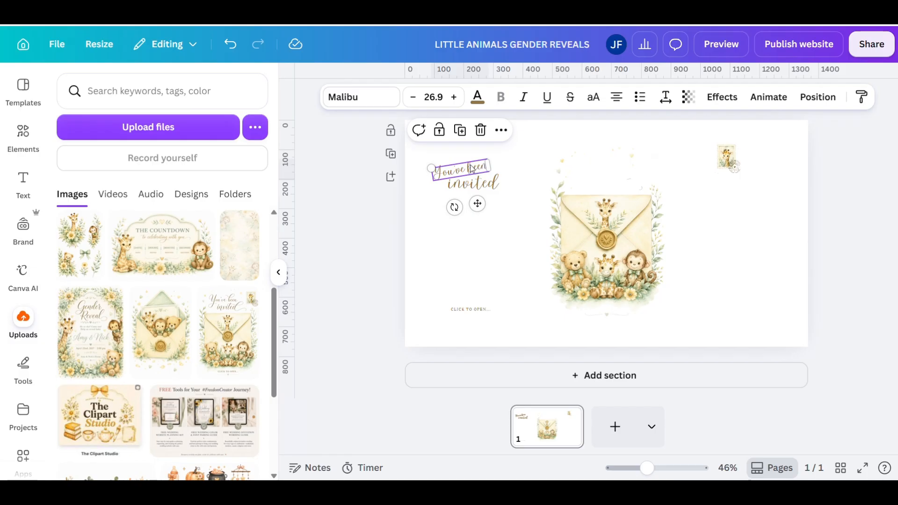
click(463, 179)
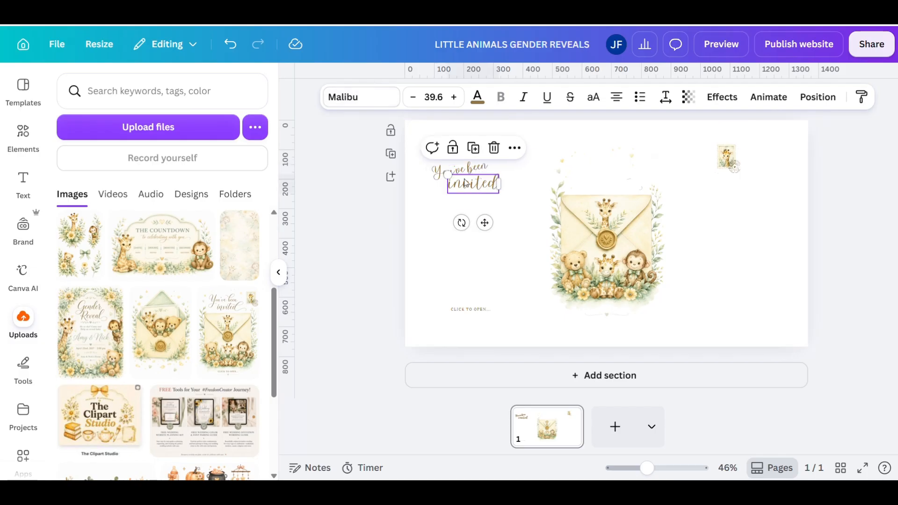
click(469, 310)
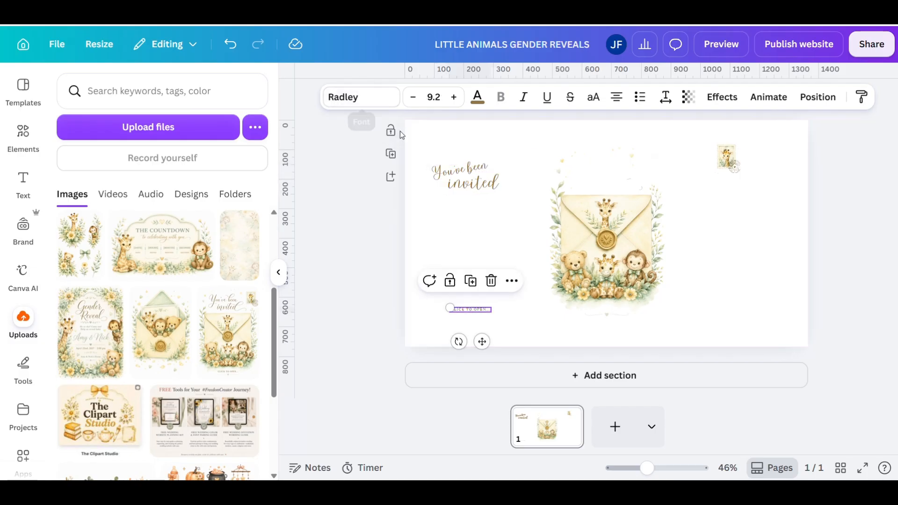
click(462, 171)
click(469, 183)
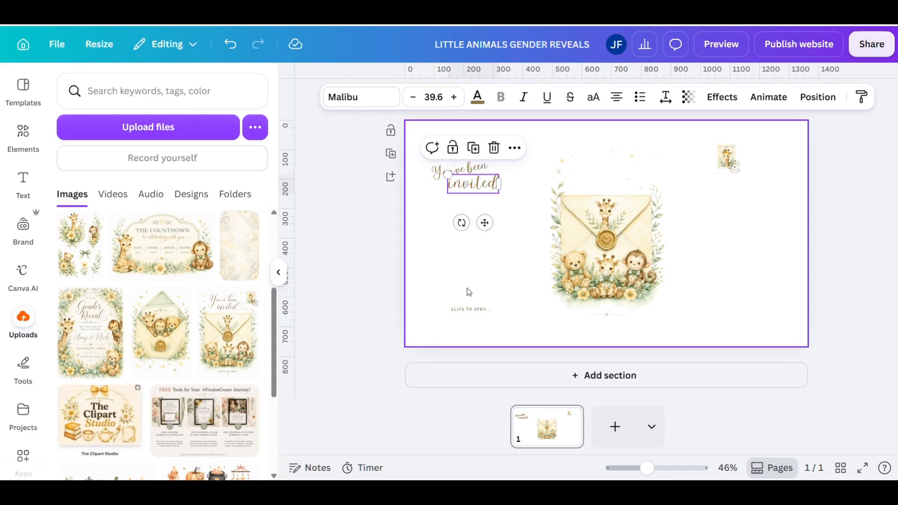
drag(458, 169, 461, 154)
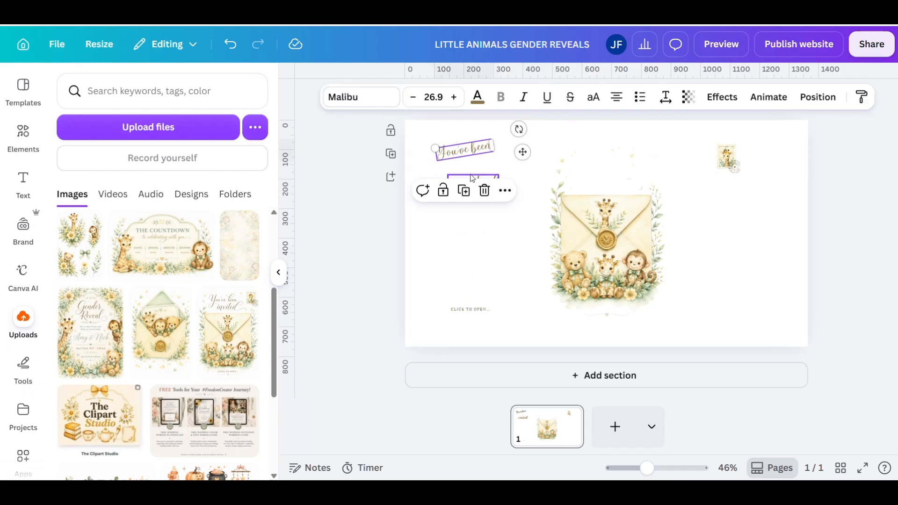
click(491, 241)
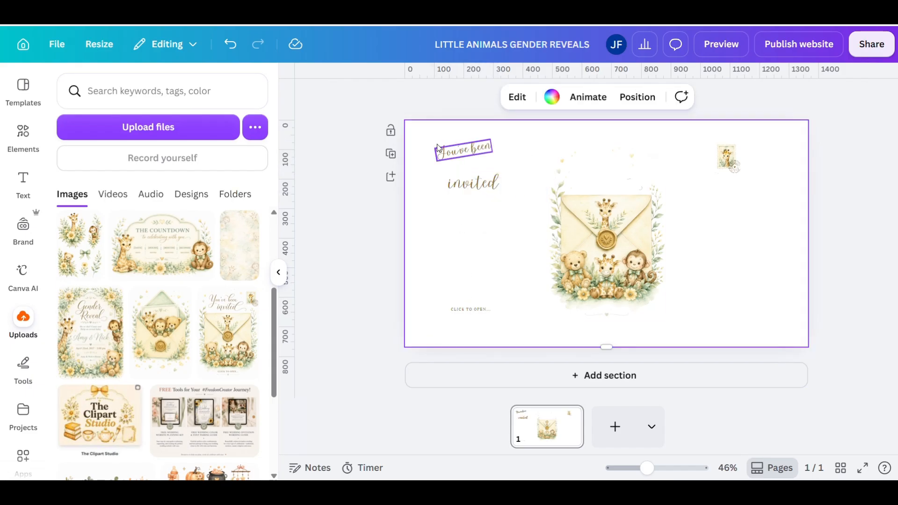
- Open the font choices for the "You've been" text, filter them to free fonts and show the Handwriting category
click(457, 159)
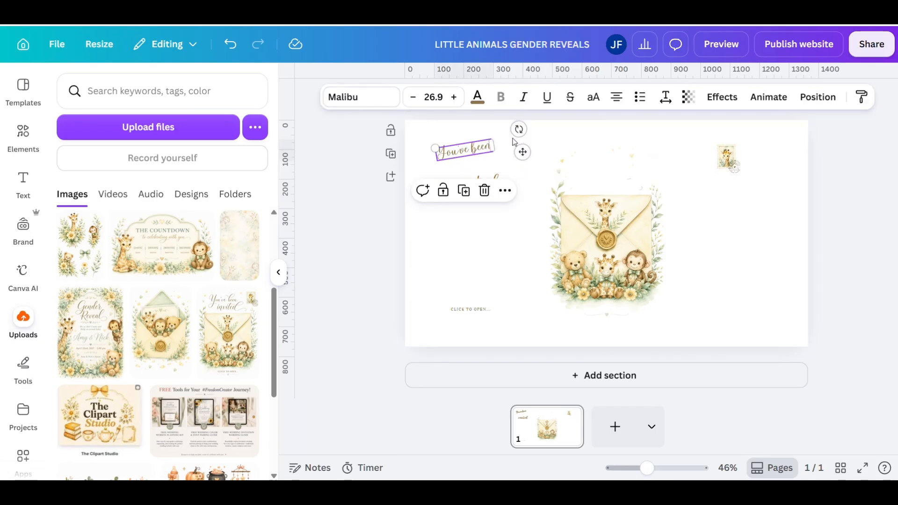
click(356, 99)
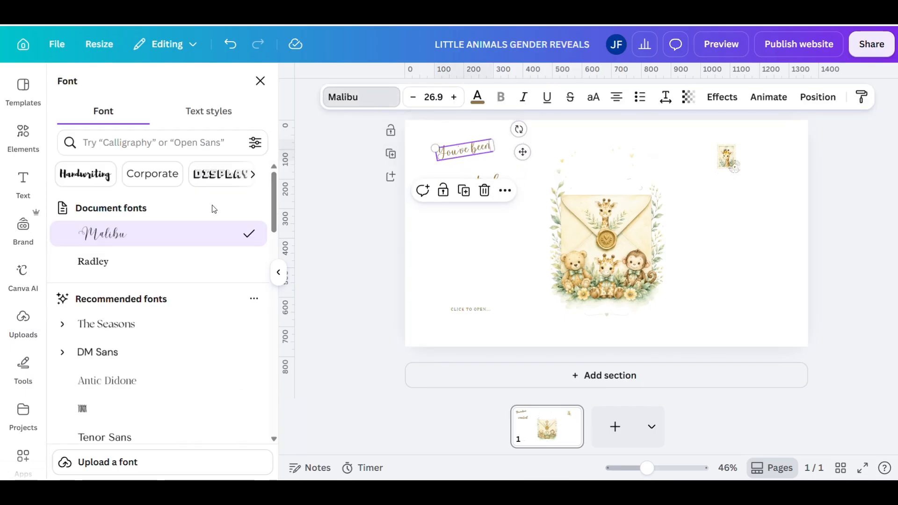
scroll(167, 274, down, 3)
scroll(166, 266, up, 3)
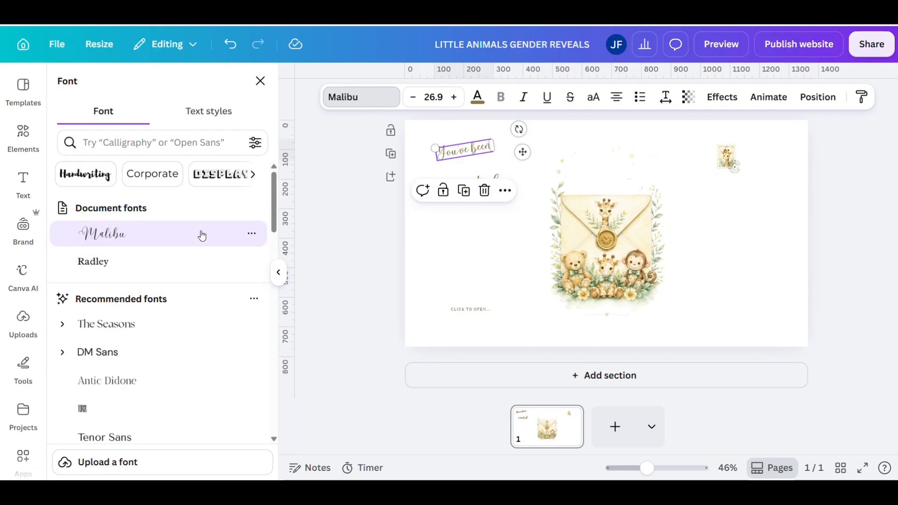
click(253, 144)
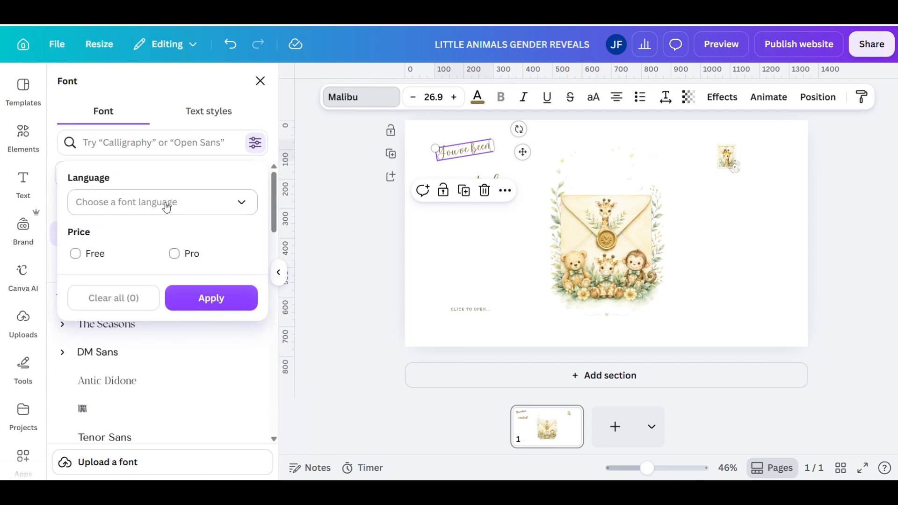
click(76, 254)
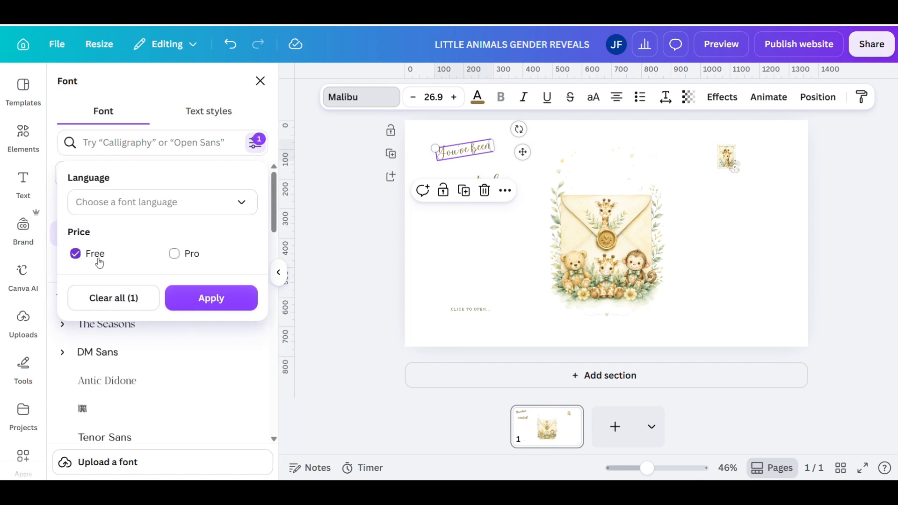
click(182, 298)
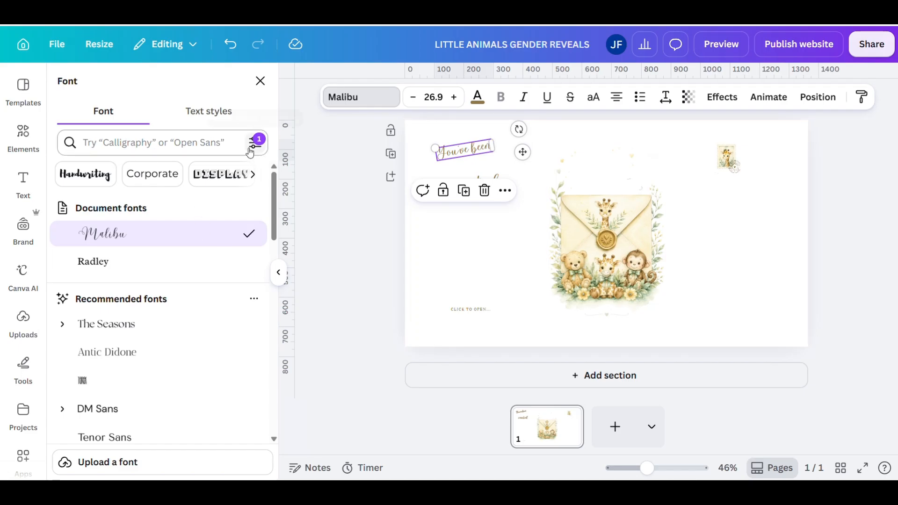
click(92, 179)
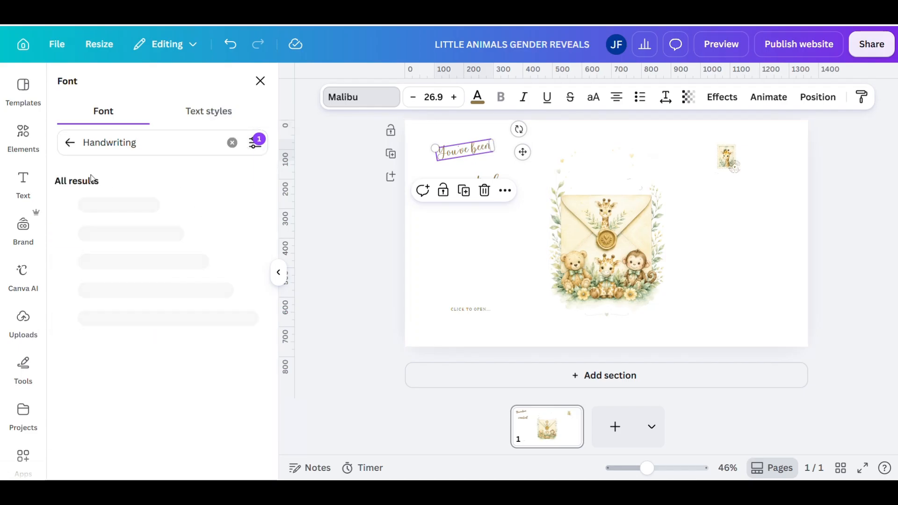
- Try the handwriting fonts Apricots, Beth Ellen and Alex Brush on the "You've been" text
scroll(151, 298, down, 3)
scroll(151, 299, down, 3)
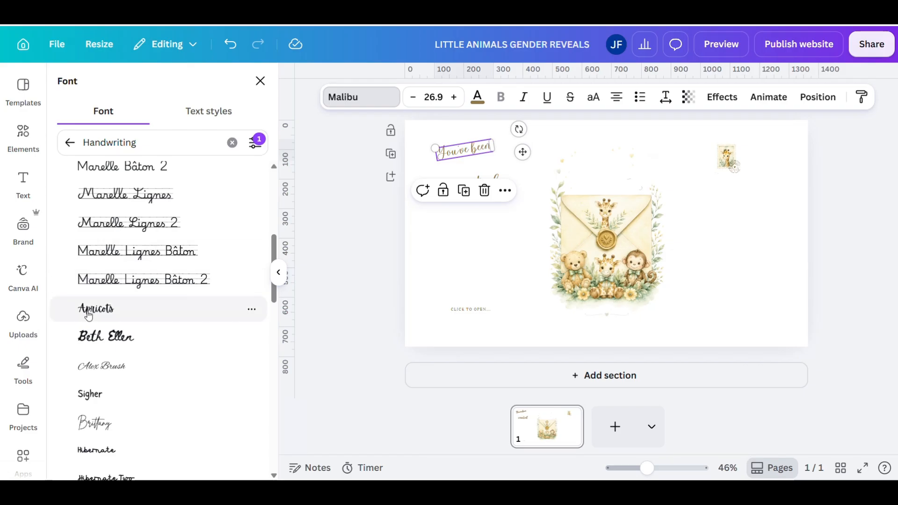
click(88, 315)
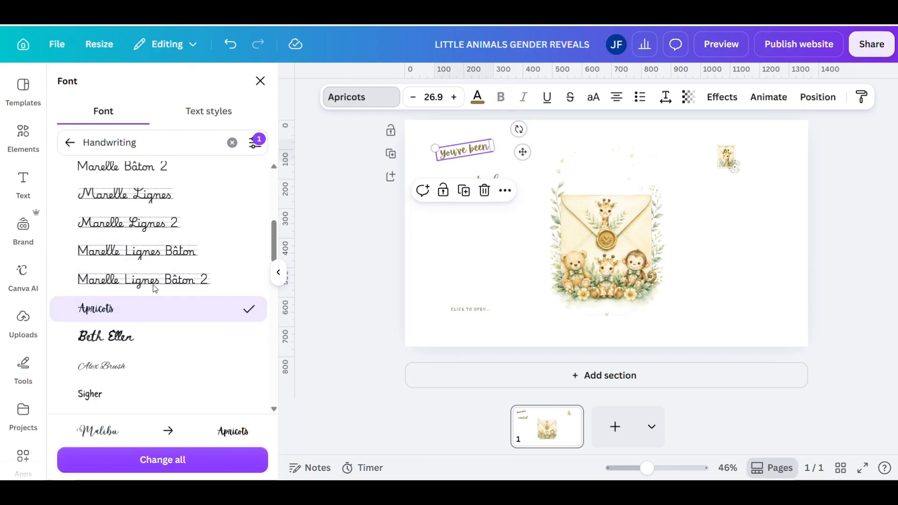
click(99, 345)
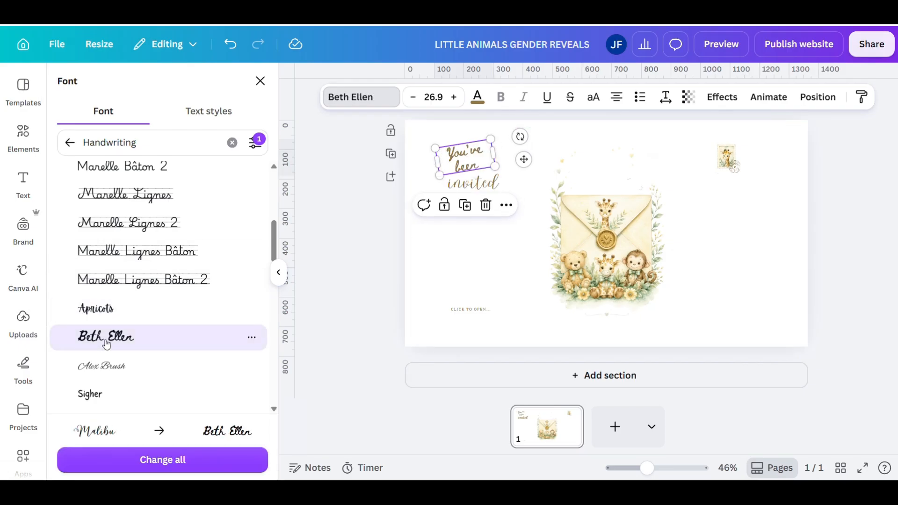
click(170, 359)
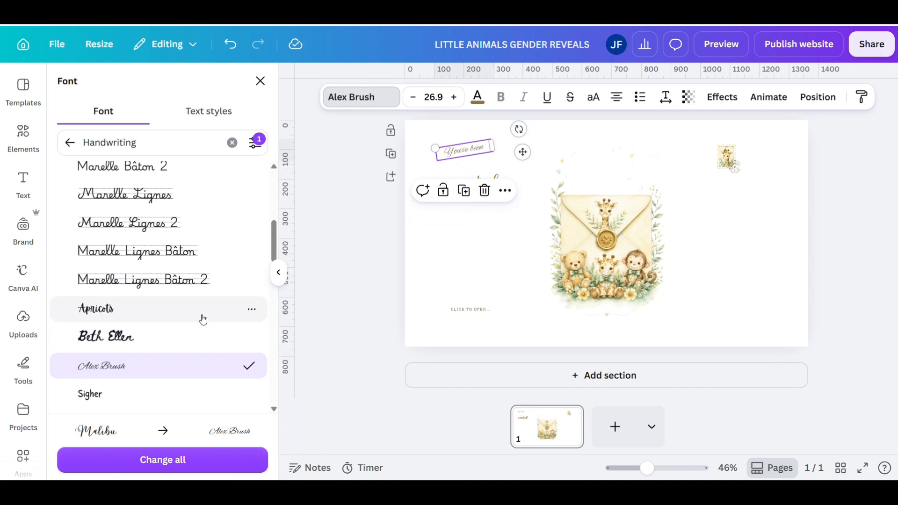
- Try the handwriting fonts Brittany, Handsome and Holiday on the "You've been" text
scroll(200, 316, down, 1)
scroll(199, 320, down, 2)
click(115, 310)
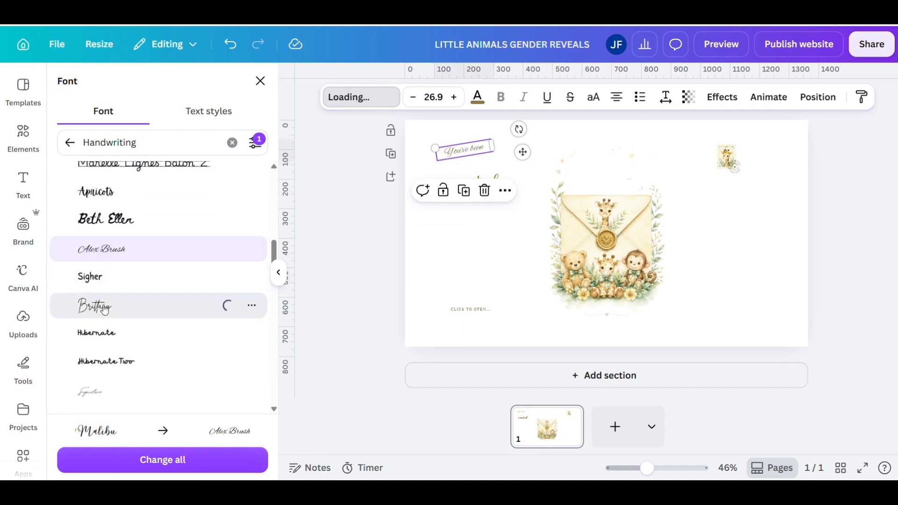
scroll(157, 310, down, 5)
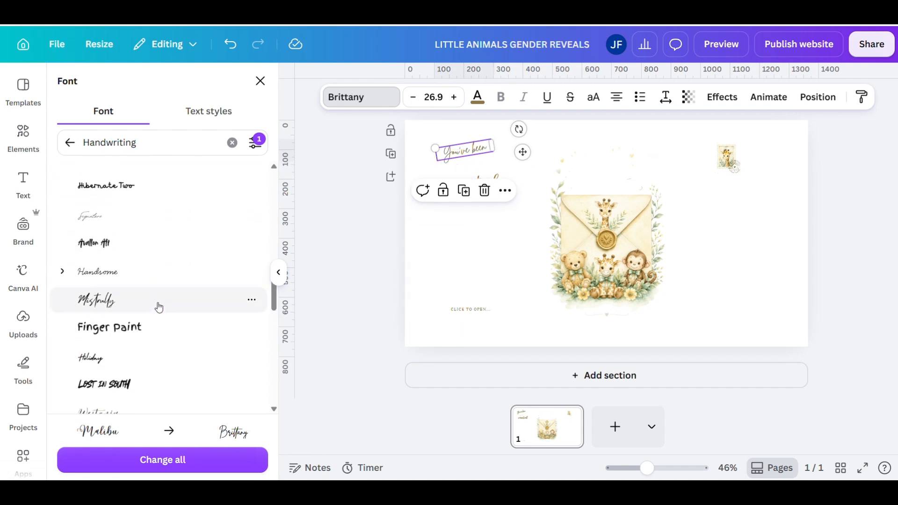
click(161, 272)
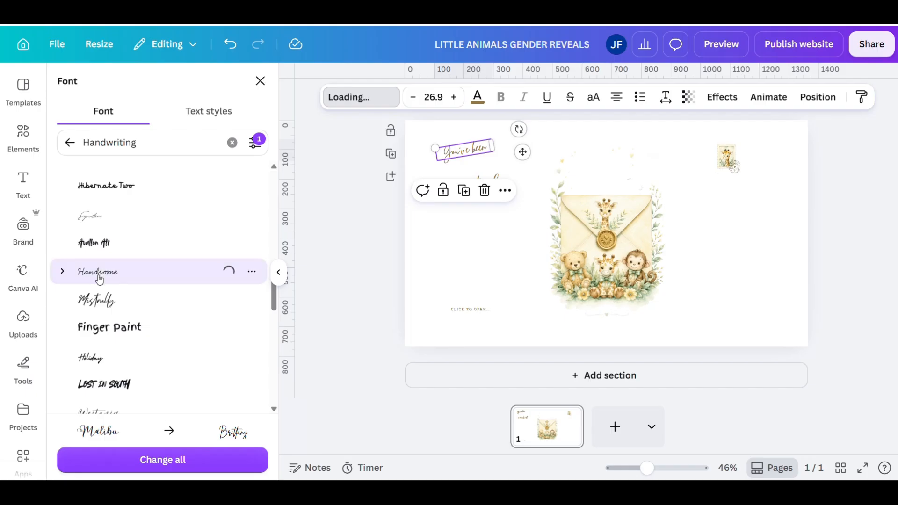
scroll(154, 270, down, 3)
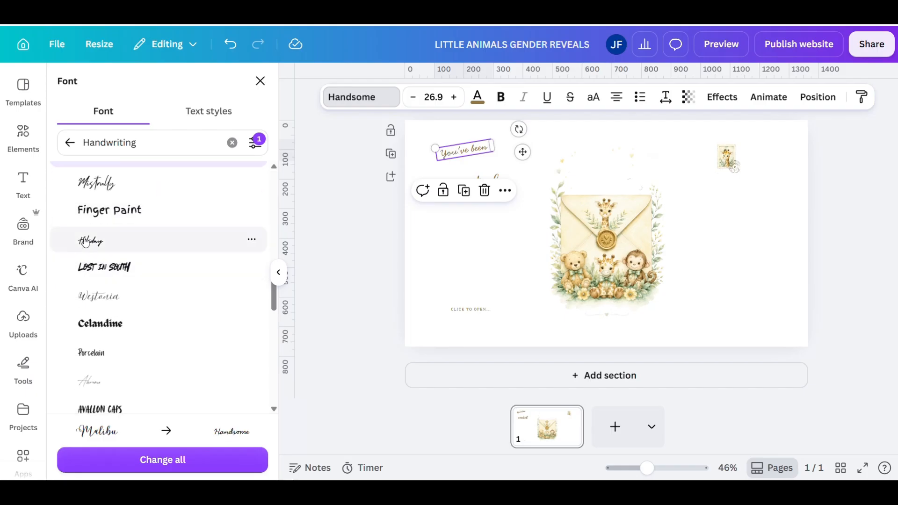
click(119, 240)
- Set the "You've been" text to the Westonia font and replace Malibu with it across the whole design
click(97, 304)
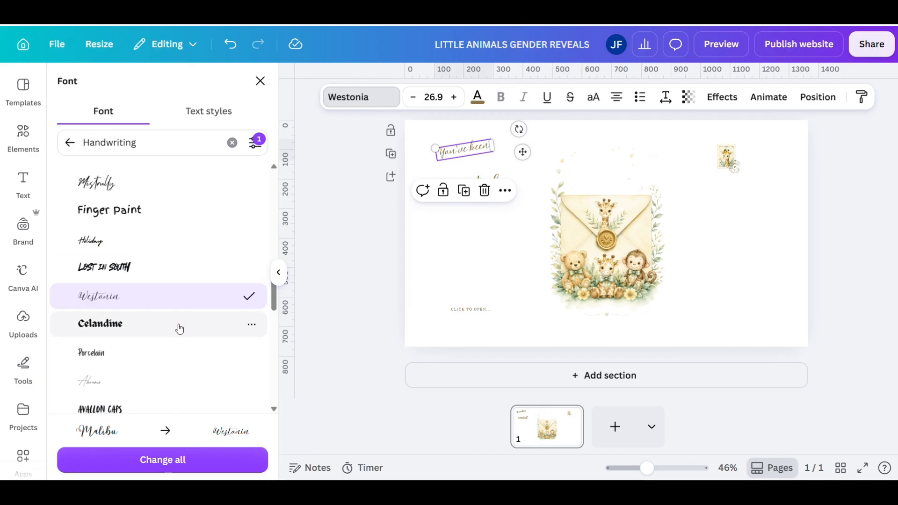
scroll(176, 327, down, 5)
scroll(162, 345, down, 5)
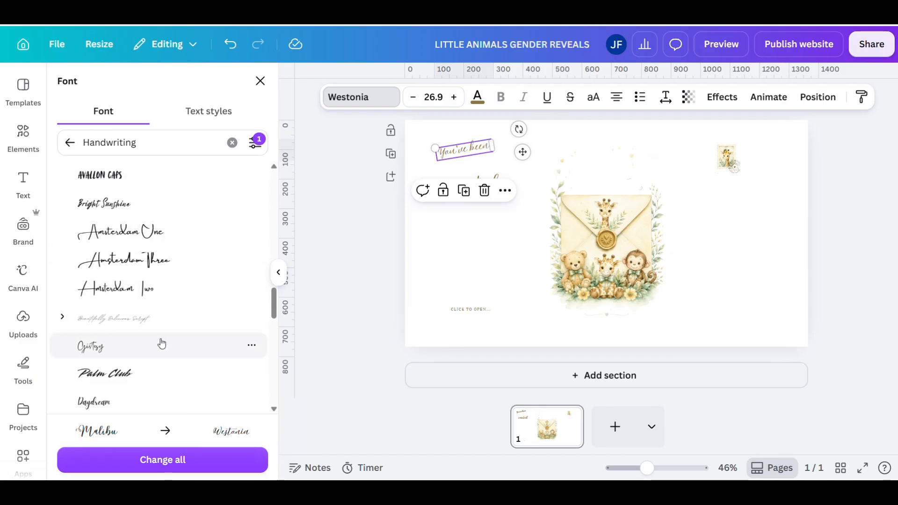
scroll(160, 341, up, 10)
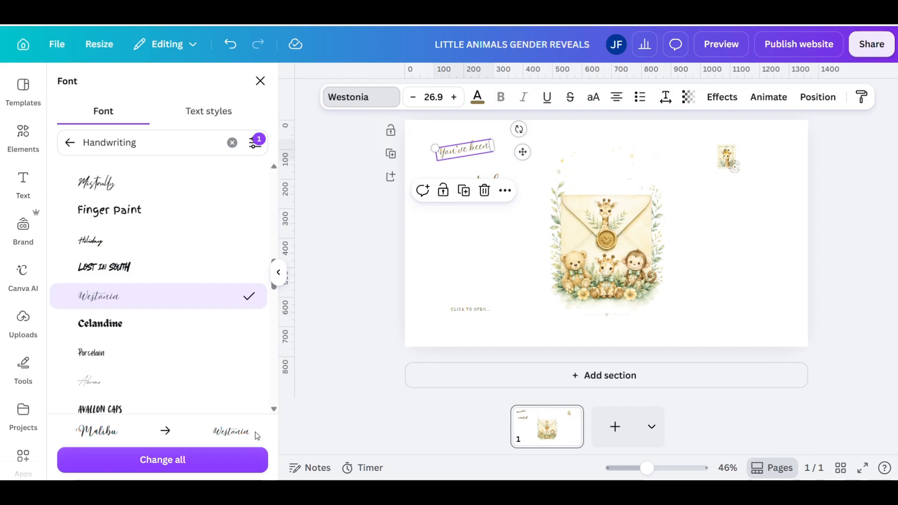
click(155, 460)
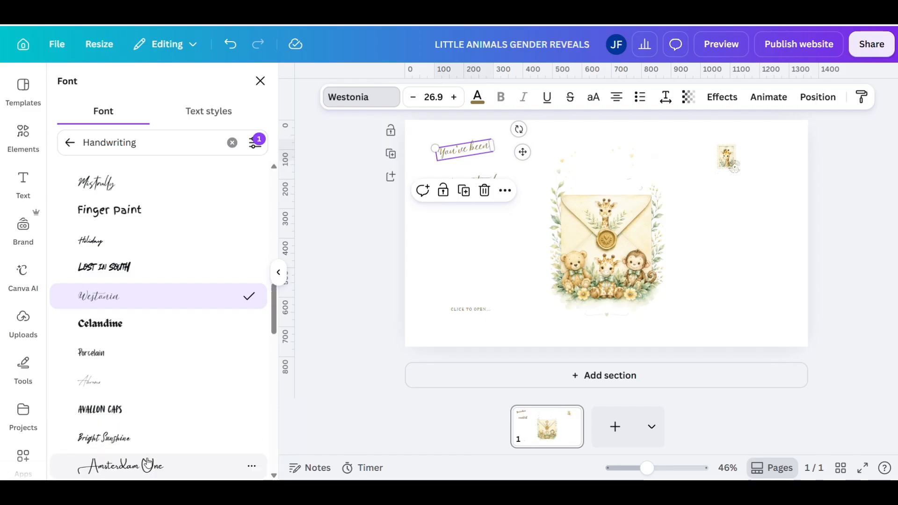
click(475, 267)
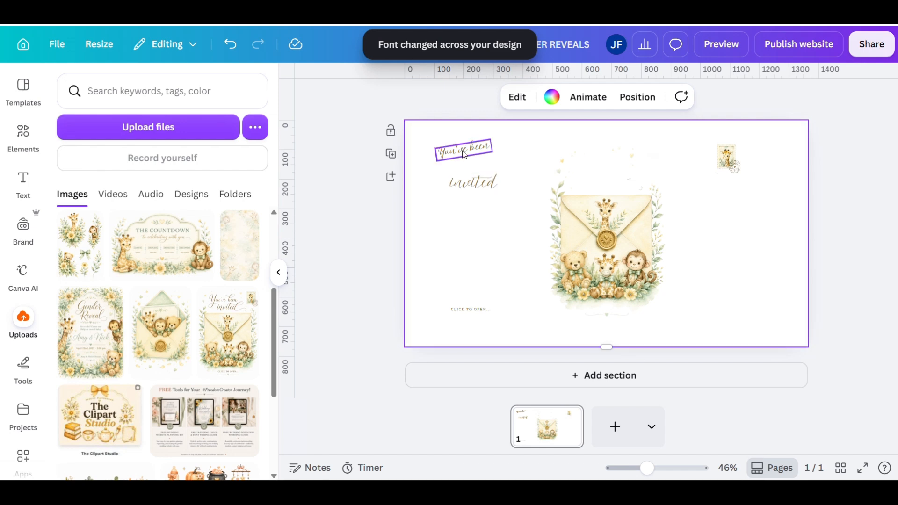
click(466, 168)
click(466, 174)
- Change the font of the "CLICK TO OPEN..." text to Montserrat from the popular fonts
click(461, 309)
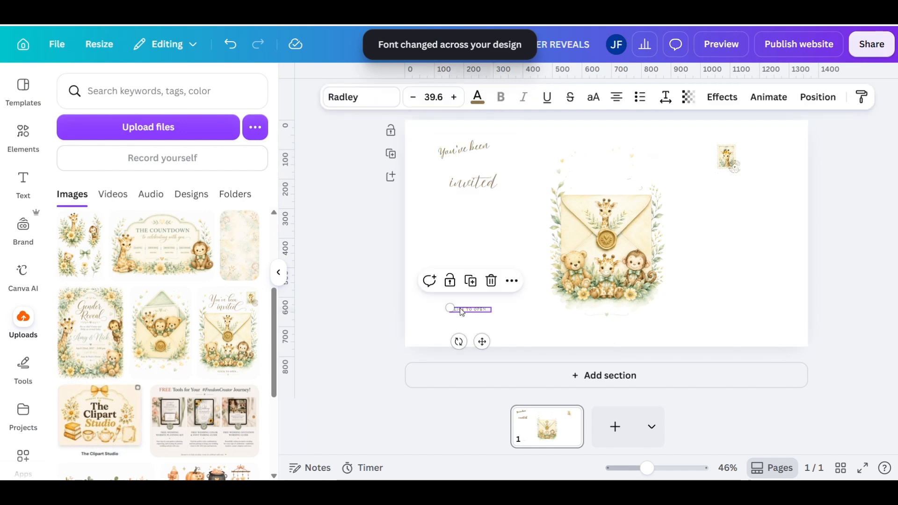
click(344, 96)
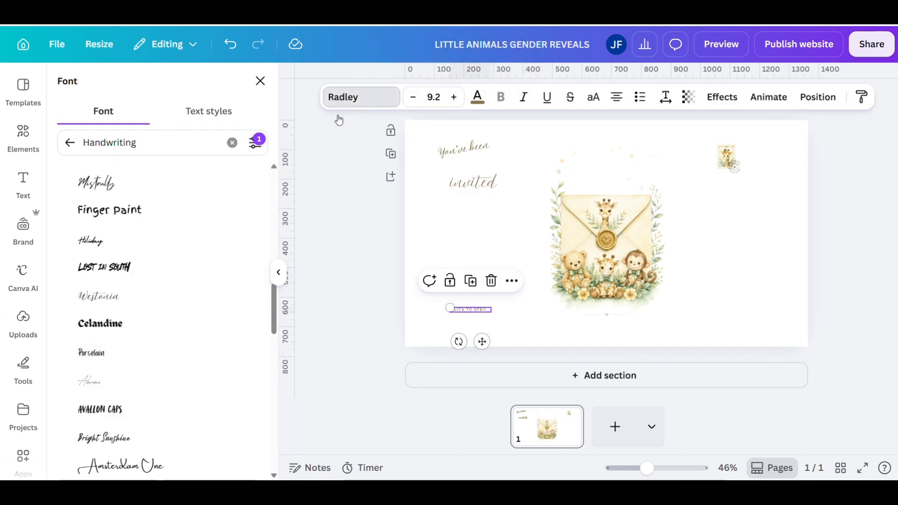
click(69, 142)
scroll(149, 258, down, 5)
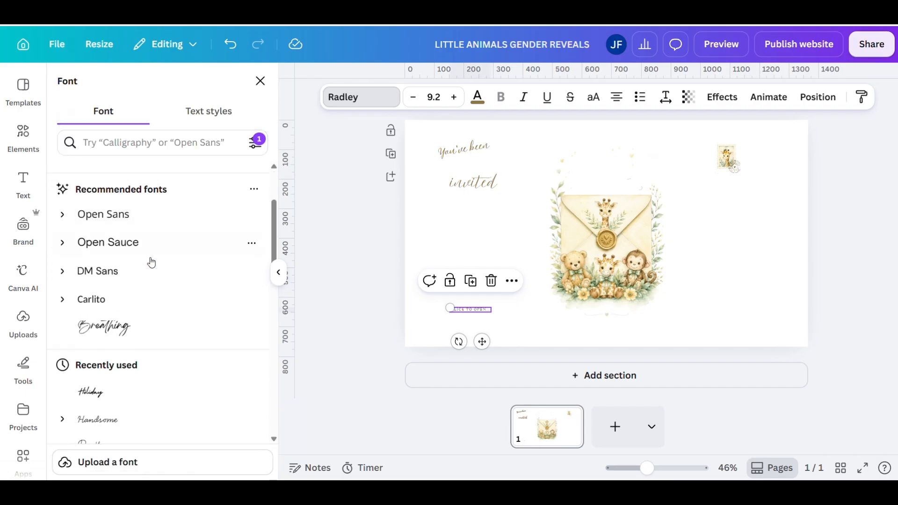
scroll(151, 263, down, 3)
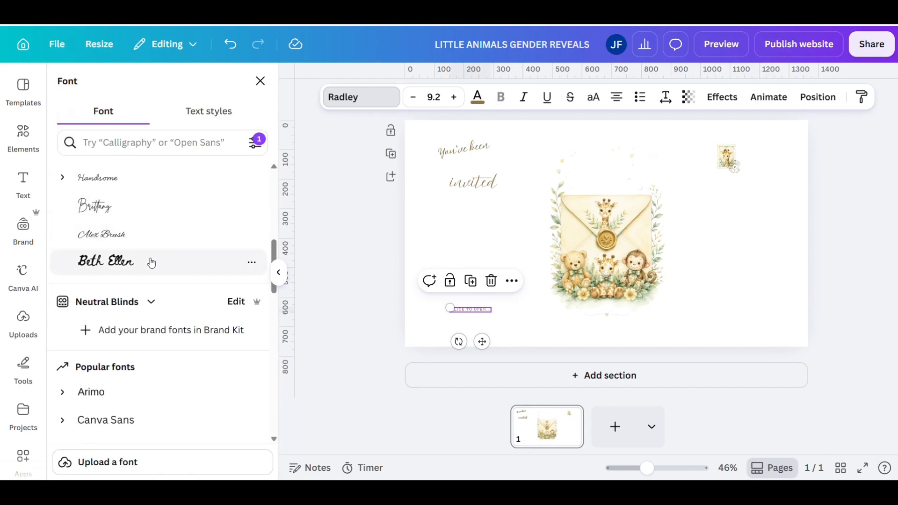
scroll(151, 262, down, 3)
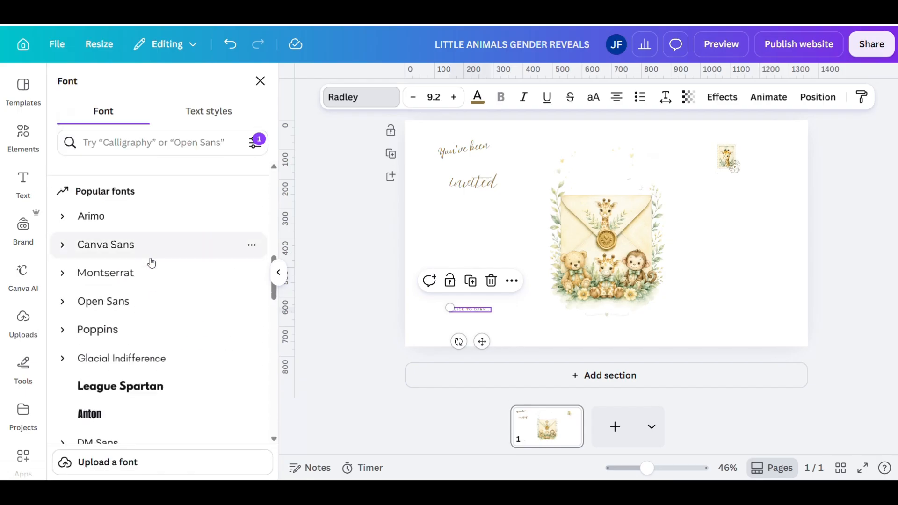
click(83, 279)
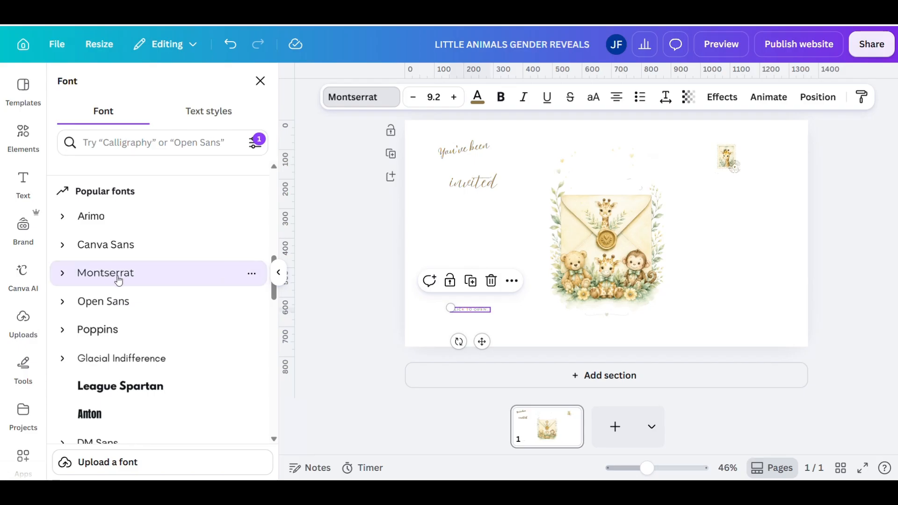
- Set the "CLICK TO OPEN..." text to size 13 and make it bold
click(434, 97)
text(1)
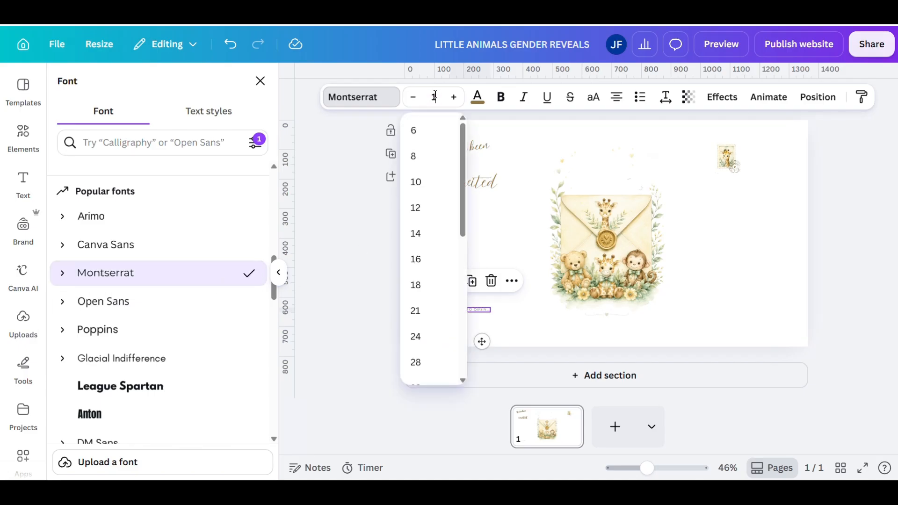
text(3)
key(Return)
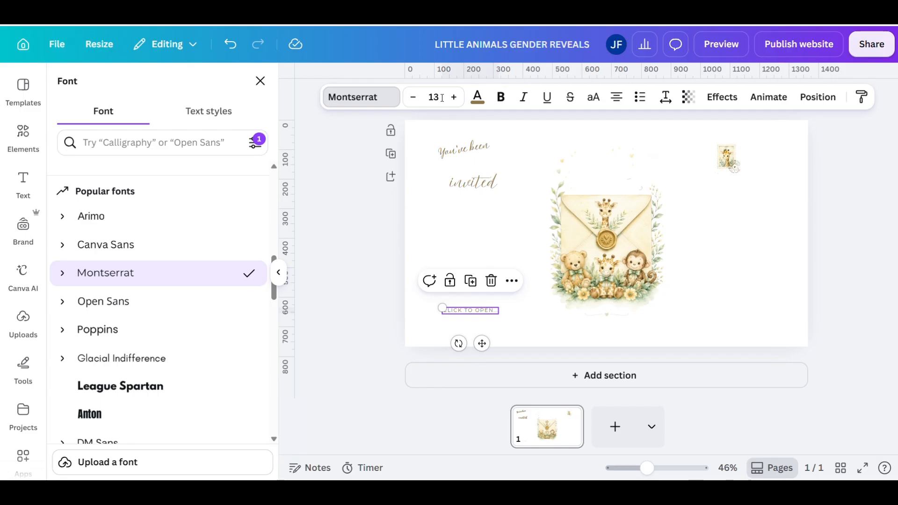
click(500, 97)
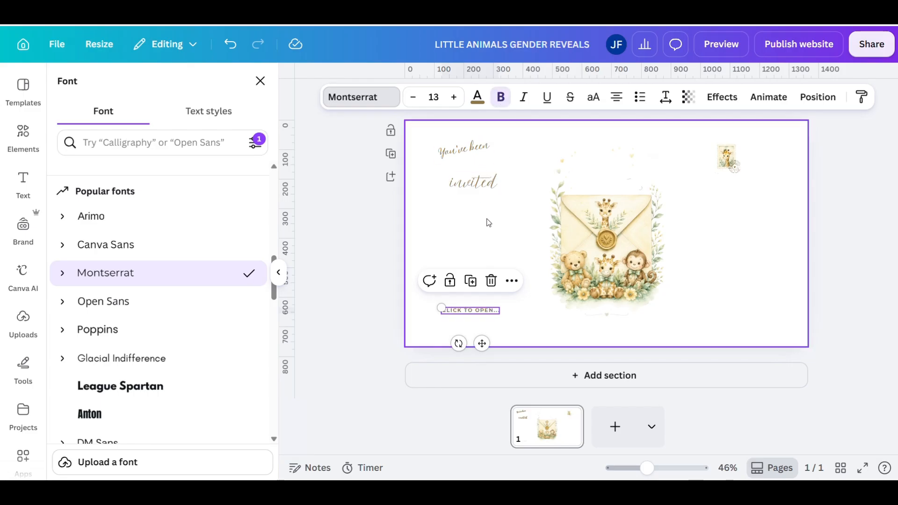
click(476, 245)
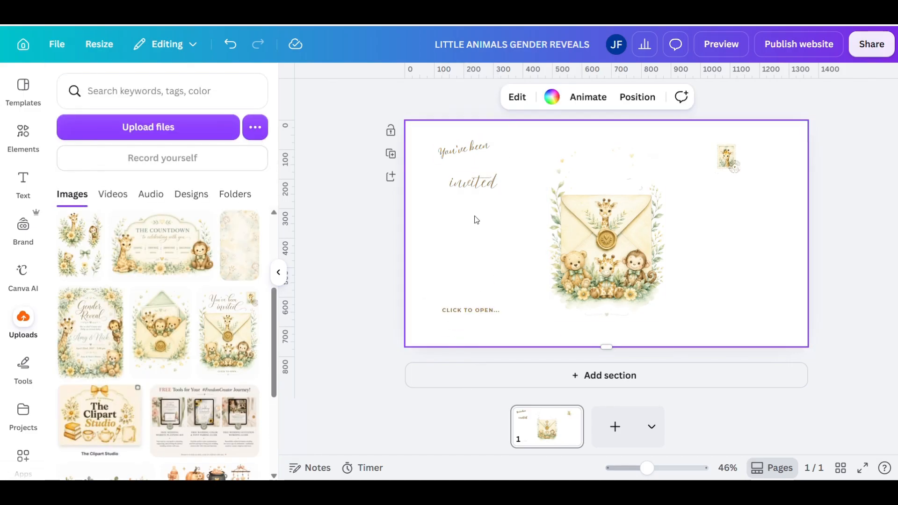
- Select the envelope image and examine it up close, down to the area beneath the animals
click(587, 163)
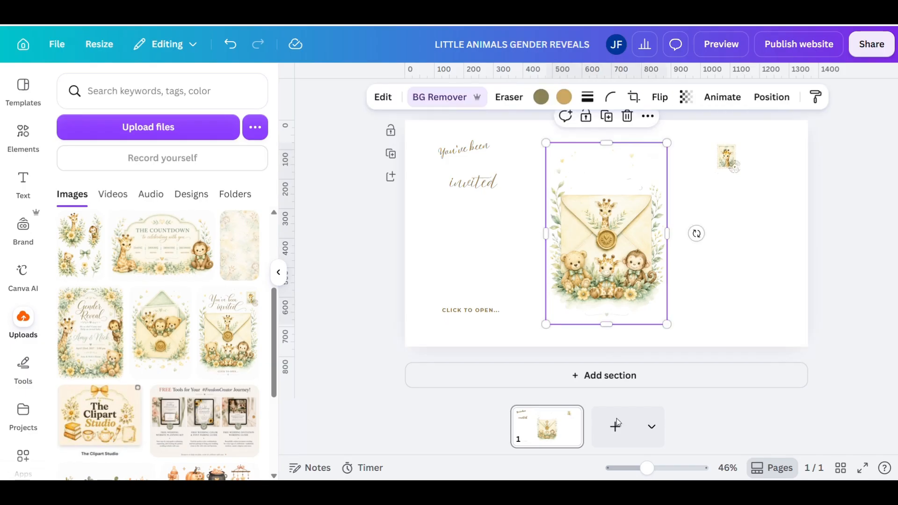
drag(647, 468, 663, 468)
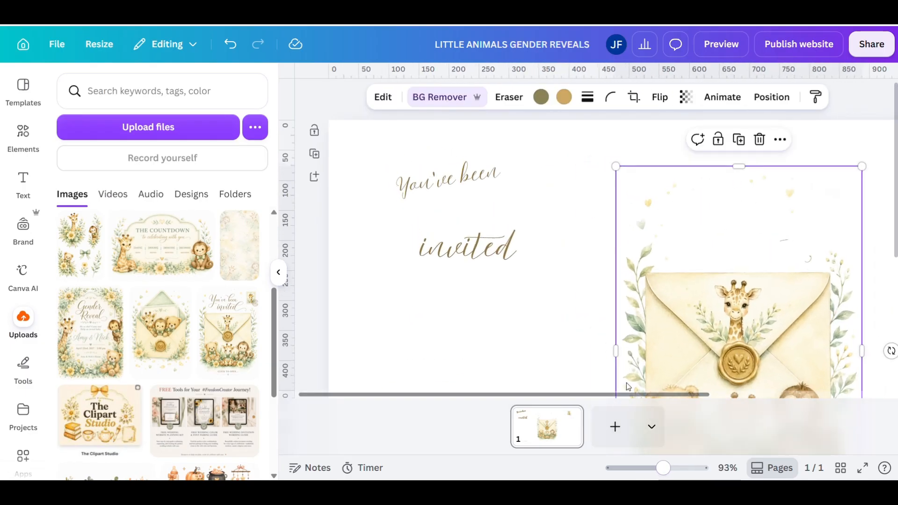
drag(607, 394, 734, 394)
scroll(754, 327, down, 2)
scroll(755, 327, down, 3)
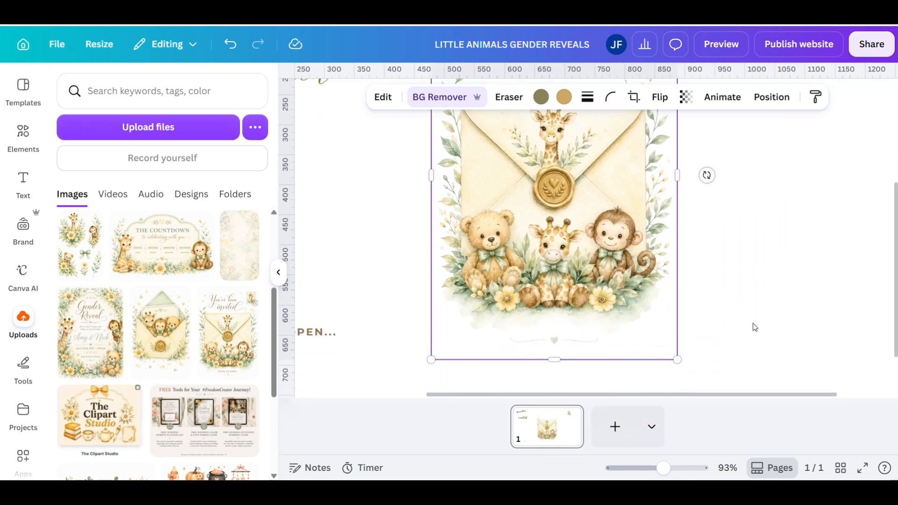
scroll(755, 327, up, 2)
scroll(756, 327, down, 2)
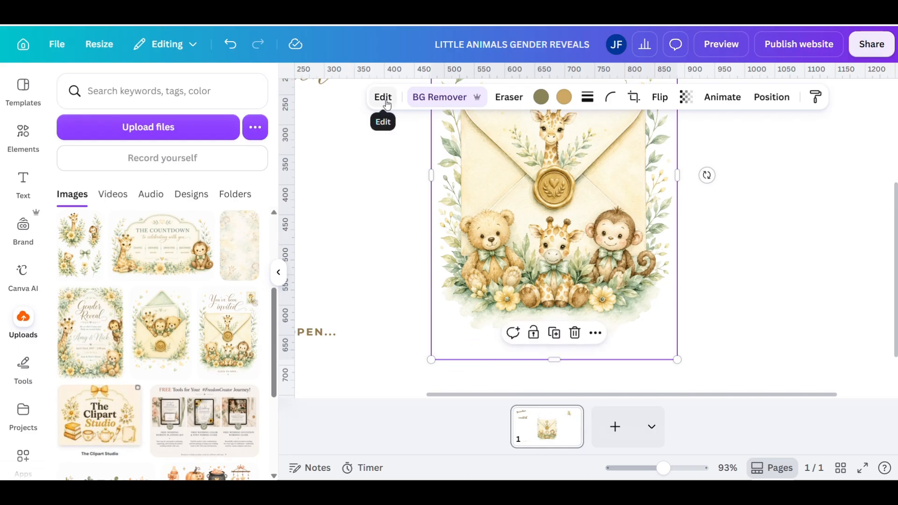
click(510, 98)
click(502, 130)
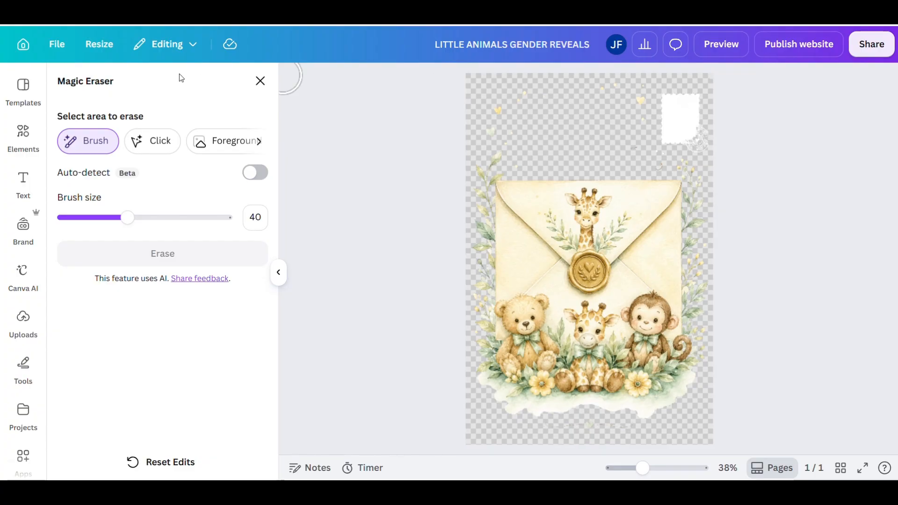
click(261, 82)
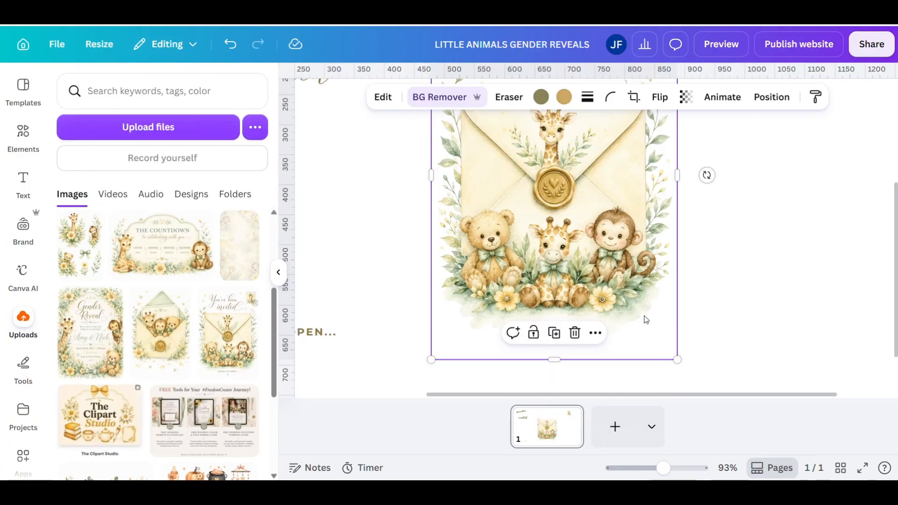
click(567, 341)
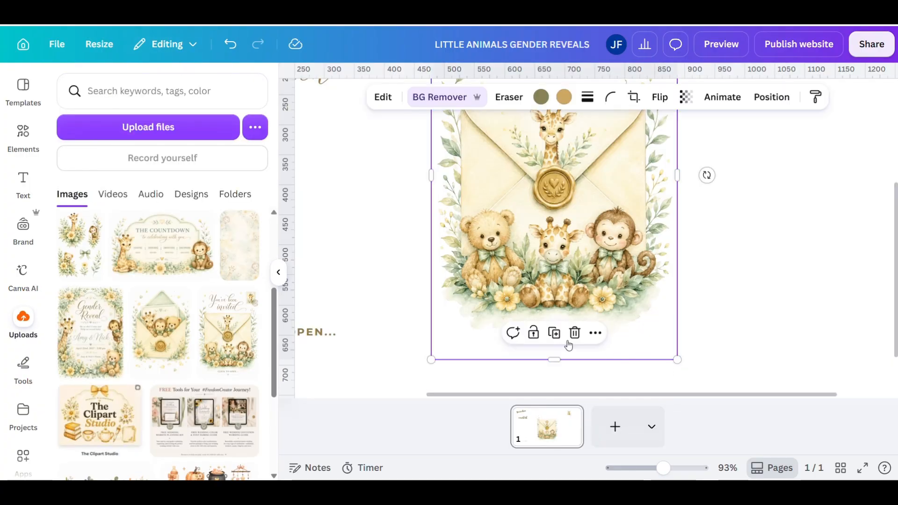
- Use Magic Grab with the brush to separate the faint heart divider below the animals and move it clear of the envelope image
click(379, 97)
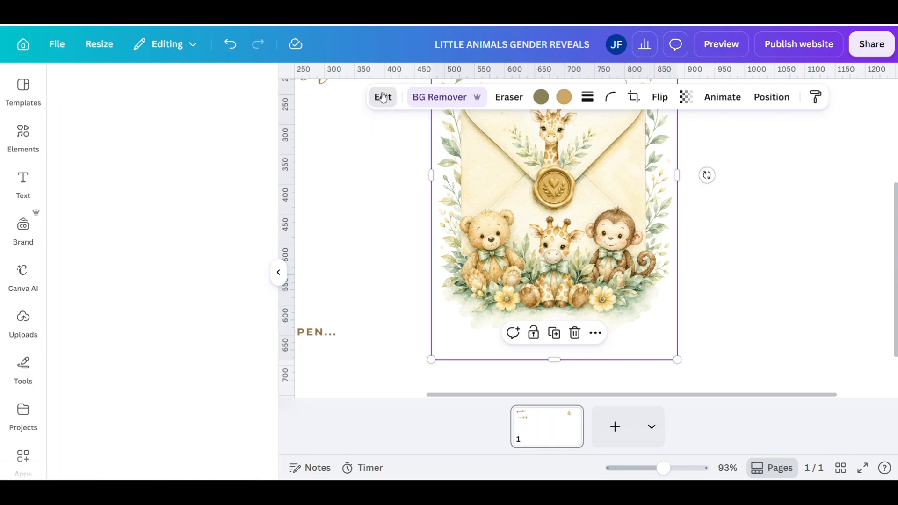
click(246, 178)
click(132, 428)
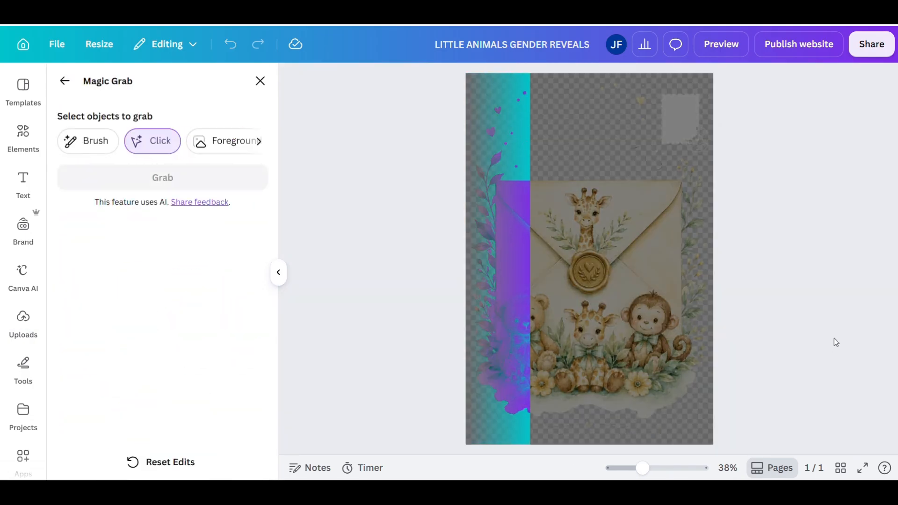
click(89, 141)
drag(541, 426, 679, 428)
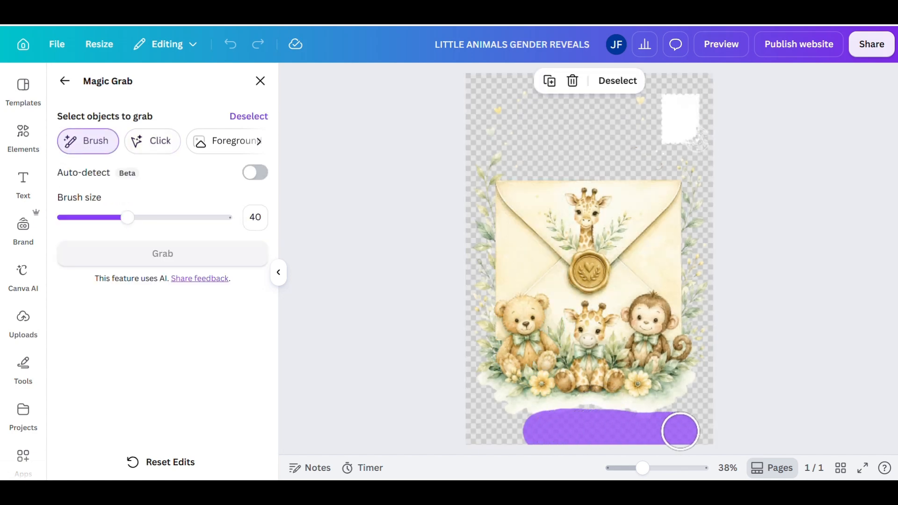
click(172, 248)
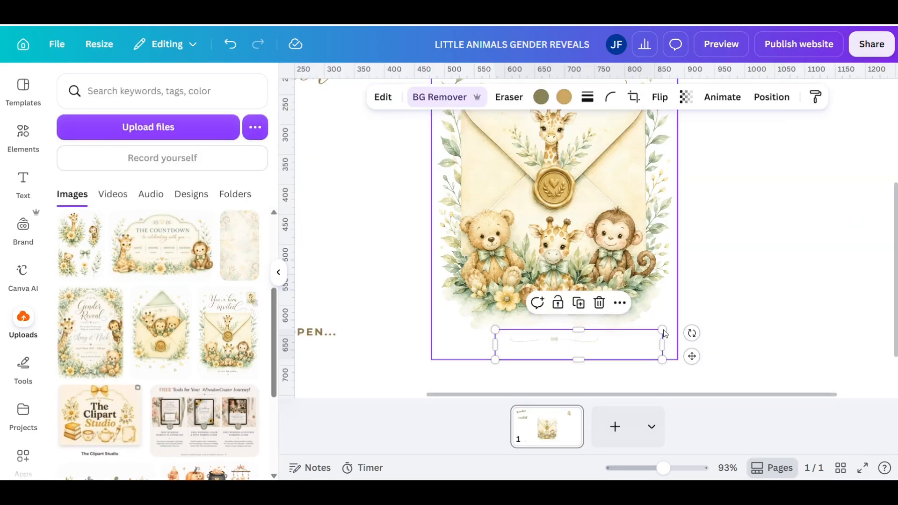
drag(691, 355, 883, 271)
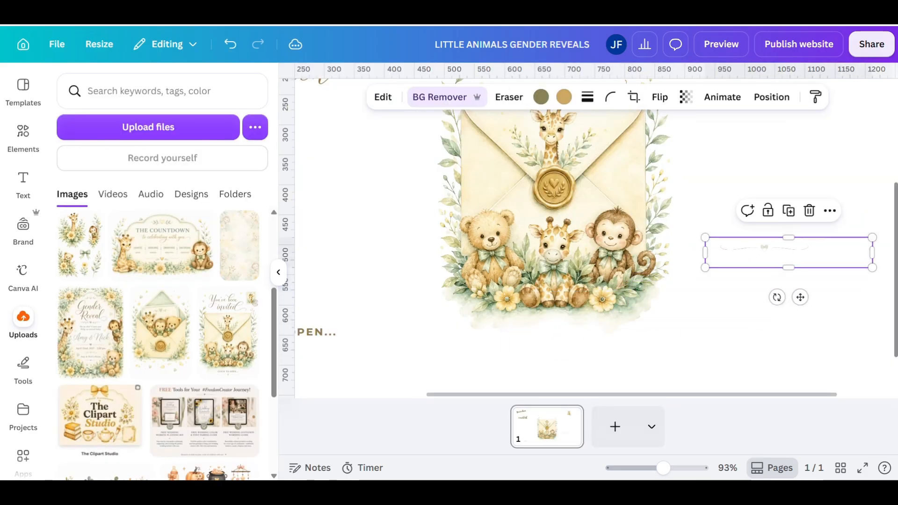
- Delete the separated heart divider piece beside the envelope image
click(810, 212)
click(749, 295)
- Arrange the "You've been" and "invited" texts above the envelope and place the giraffe stamp beside them
scroll(746, 294, up, 4)
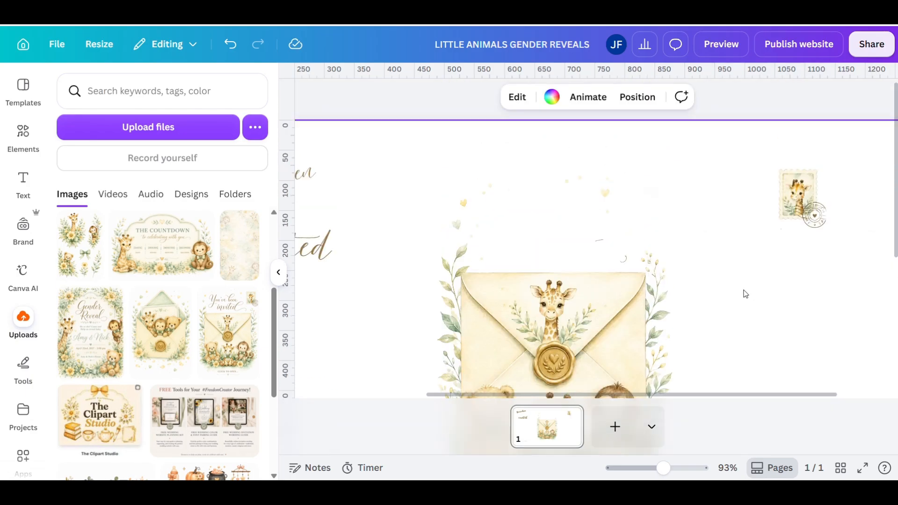
click(278, 272)
drag(223, 174, 477, 203)
click(208, 244)
drag(207, 245, 466, 249)
click(638, 300)
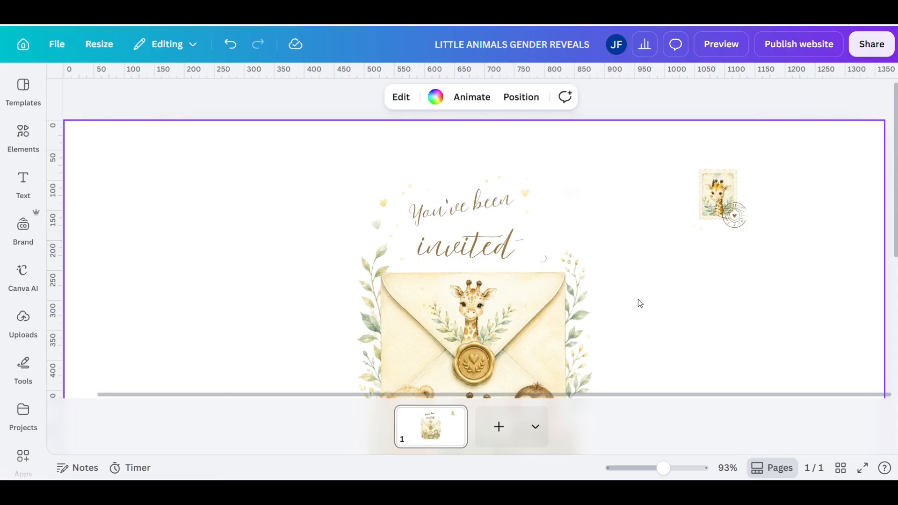
drag(718, 191, 549, 199)
scroll(632, 236, down, 2)
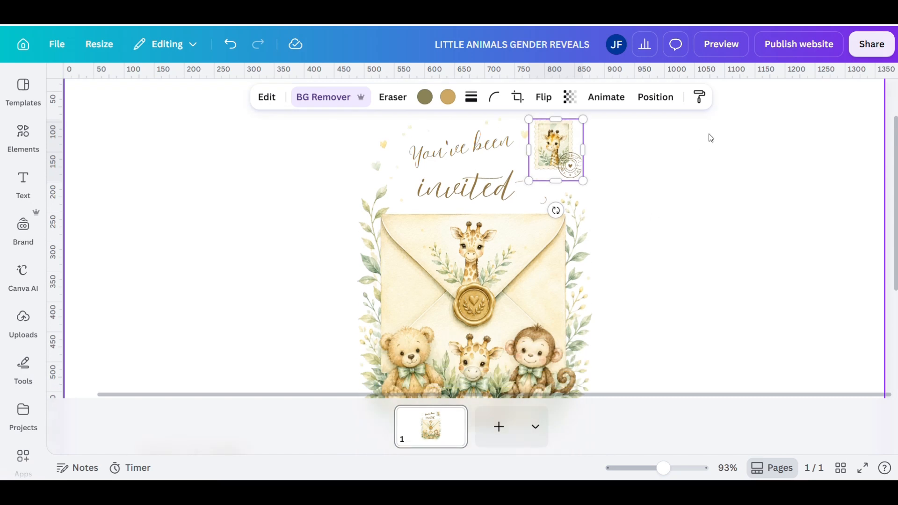
- Preview the website in the desktop and mobile layouts to check how the elements are ordered
click(733, 45)
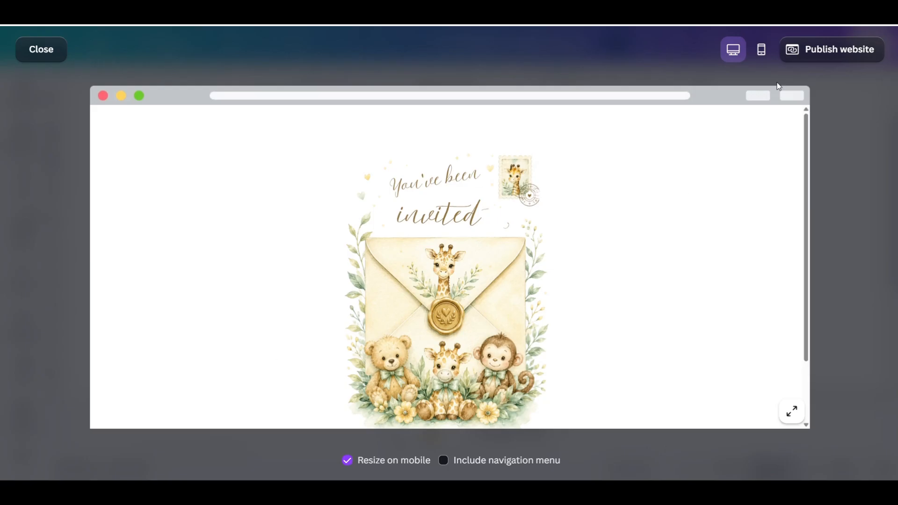
click(760, 51)
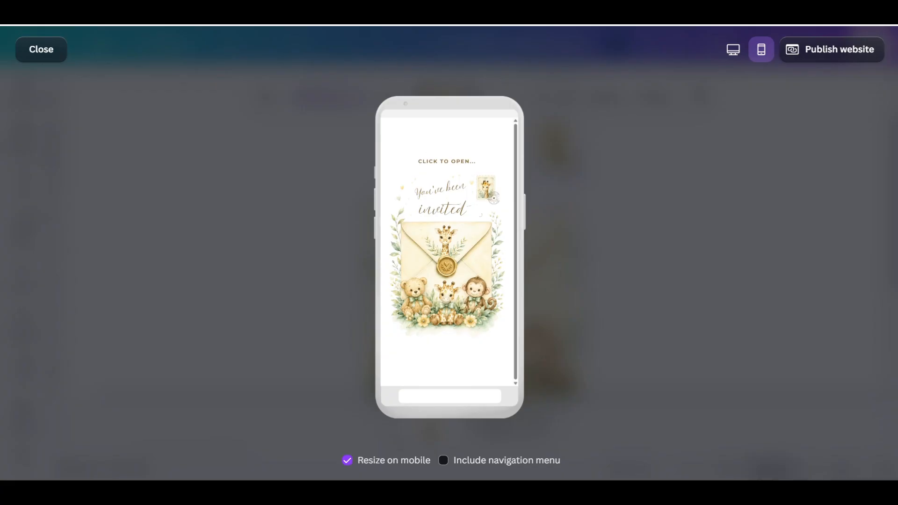
click(42, 55)
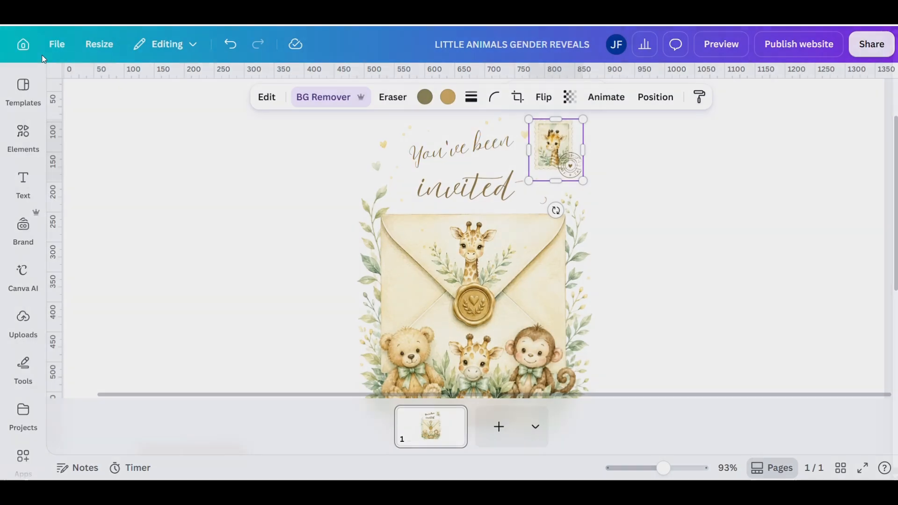
- Move the "CLICK TO OPEN..." text below the animals on the envelope image and check the mobile preview
scroll(619, 256, down, 5)
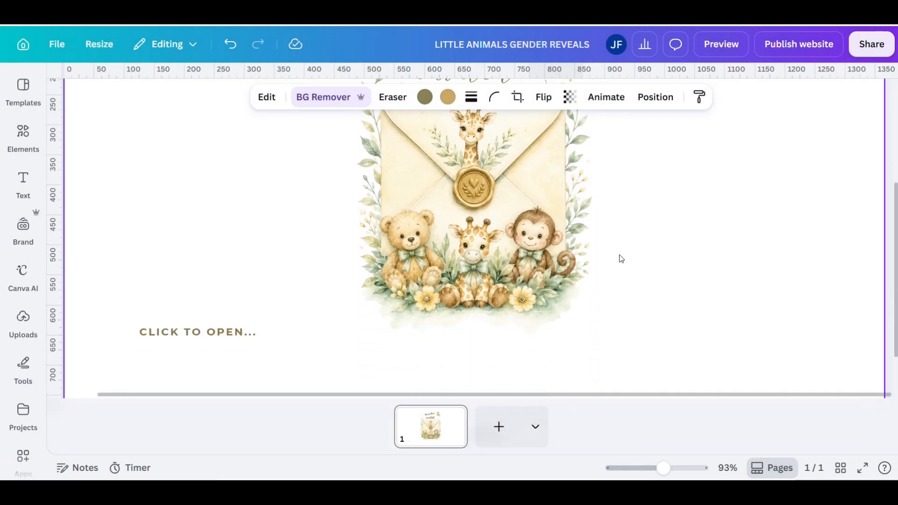
drag(199, 332, 504, 321)
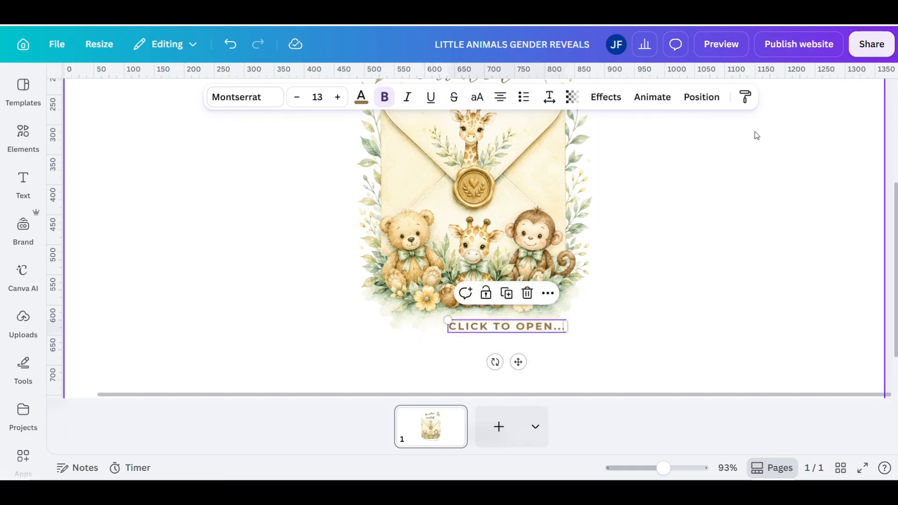
click(715, 45)
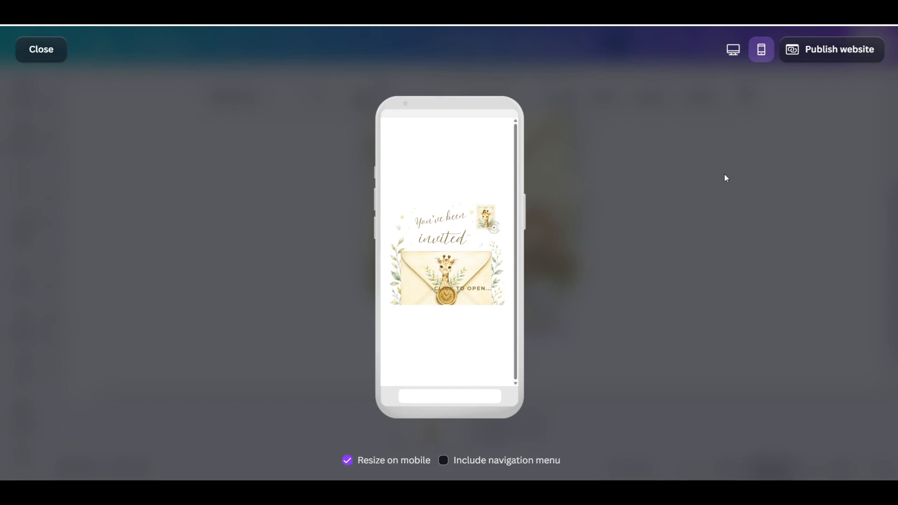
click(42, 49)
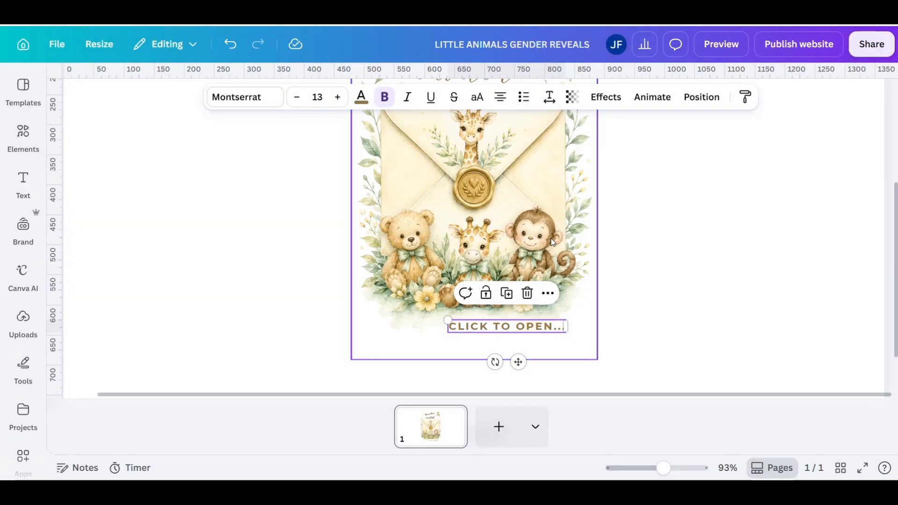
- Use Magic Grab with the brush at size 40 to separate the bear, giraffe and monkey group from the envelope image
click(517, 261)
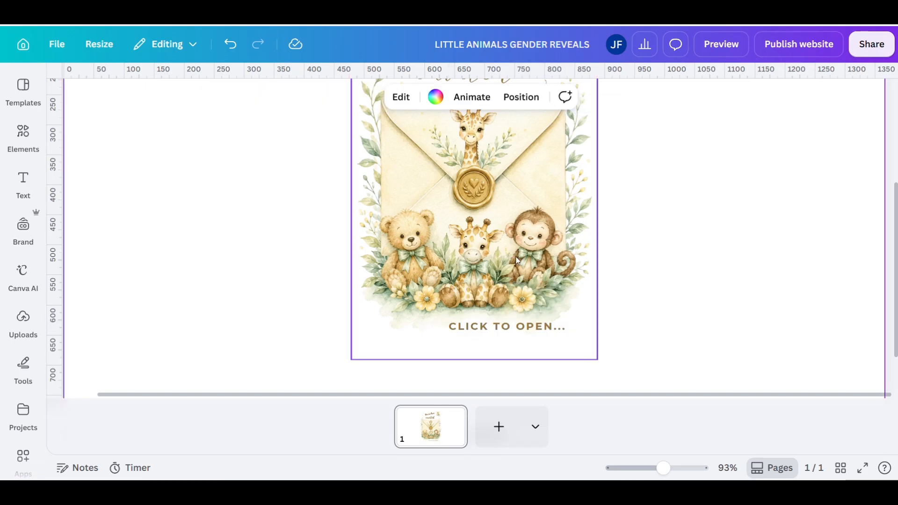
click(413, 332)
click(272, 101)
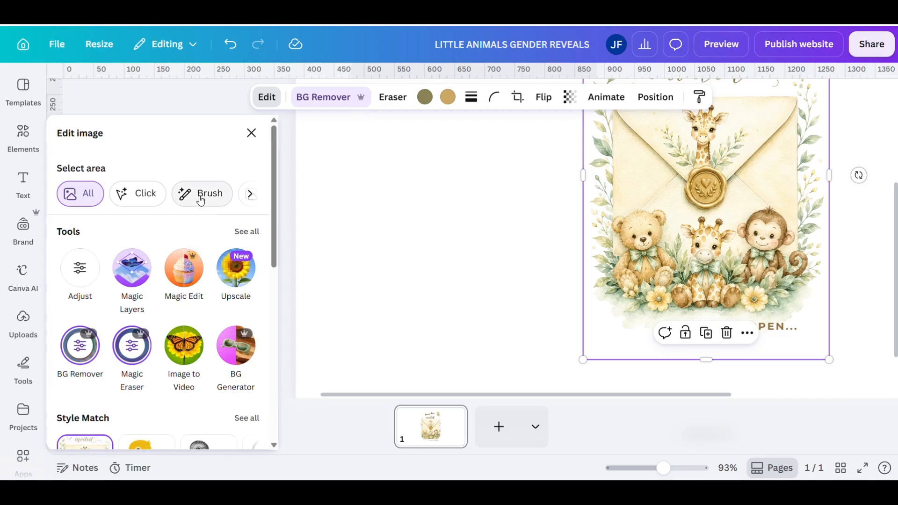
click(247, 232)
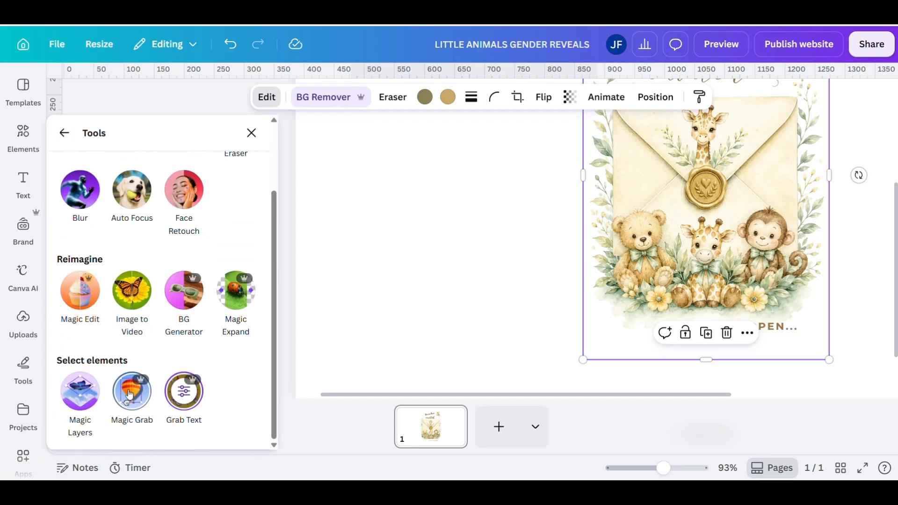
click(132, 405)
click(96, 197)
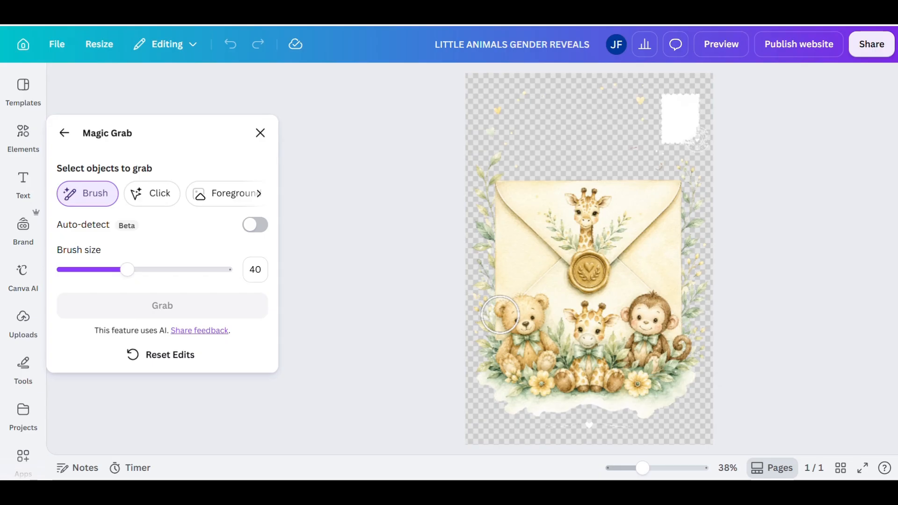
mouse_move(499, 315)
mouse_down()
mouse_move(517, 306)
mouse_move(539, 315)
mouse_move(544, 359)
mouse_move(528, 384)
mouse_move(486, 339)
mouse_move(531, 325)
mouse_move(520, 352)
mouse_move(541, 320)
mouse_move(626, 308)
mouse_move(653, 309)
mouse_move(673, 327)
mouse_move(668, 379)
mouse_move(617, 388)
mouse_move(546, 383)
mouse_move(553, 353)
mouse_move(609, 332)
mouse_move(666, 337)
mouse_move(646, 361)
mouse_move(580, 358)
mouse_move(601, 356)
mouse_up()
click(198, 313)
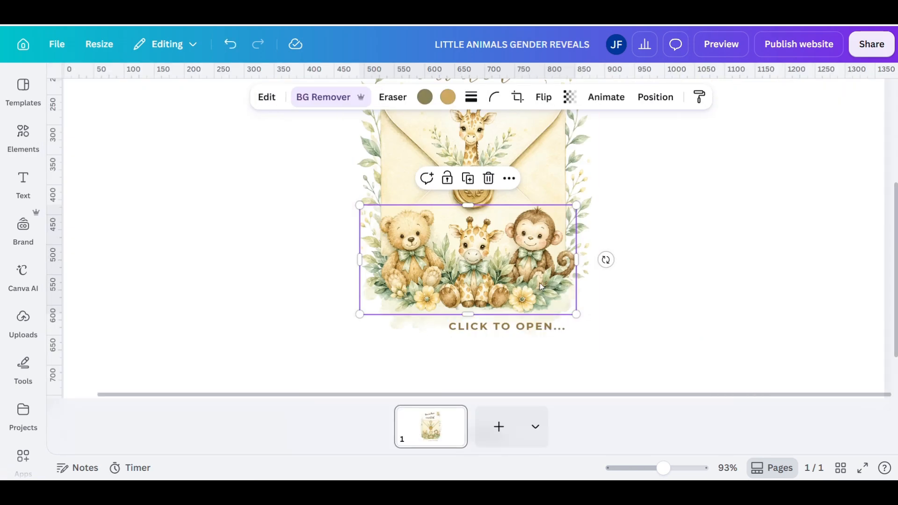
- Nudge the separated animal group slightly over the envelope's lower part and check the mobile preview
mouse_move(540, 282)
mouse_down()
mouse_move(777, 294)
mouse_move(524, 283)
mouse_up()
click(659, 321)
click(723, 44)
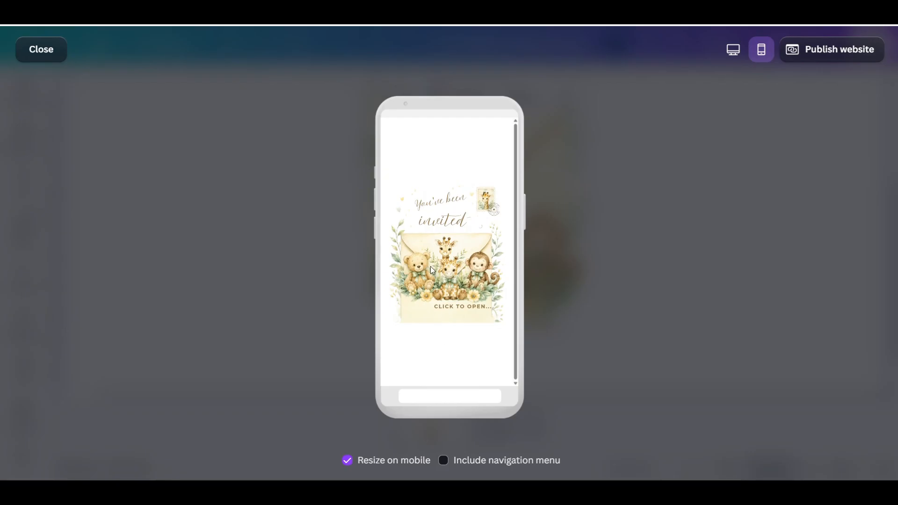
click(41, 57)
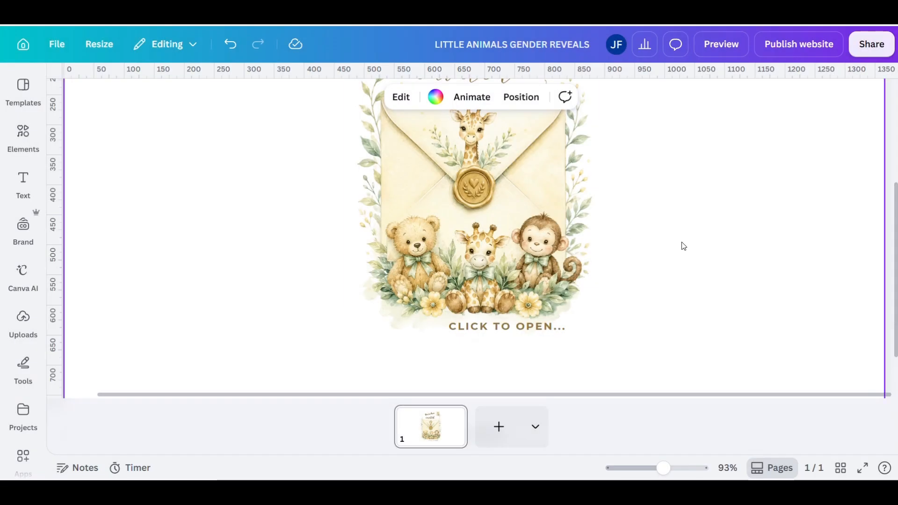
- Move the animal group off the envelope to the empty page area beside it
scroll(704, 250, up, 3)
click(529, 173)
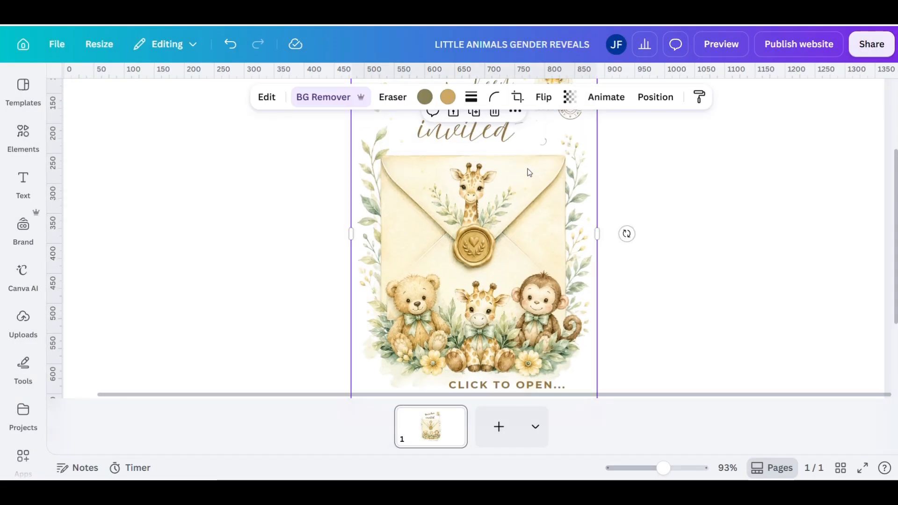
click(456, 322)
drag(455, 322, 708, 307)
- Use Magic Grab with the brush at size 40 to separate the envelope with its giraffe and wax seal from the background image
click(544, 265)
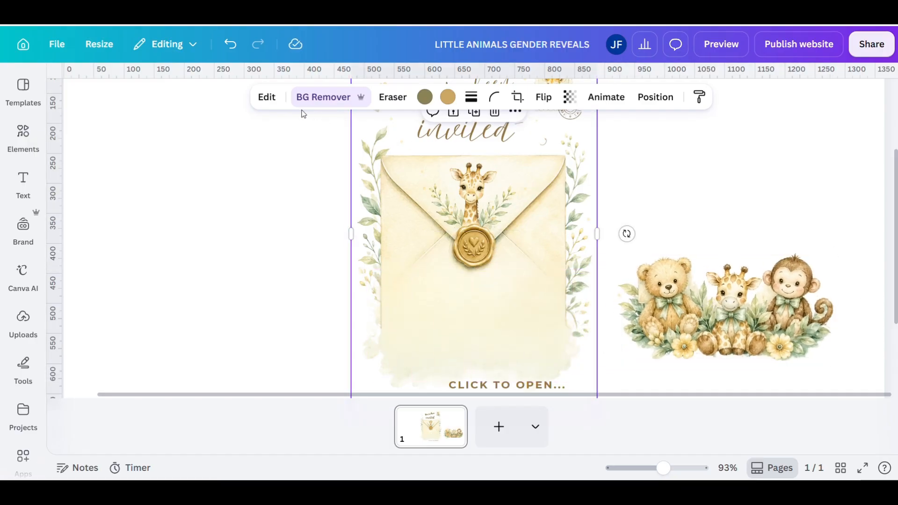
click(265, 98)
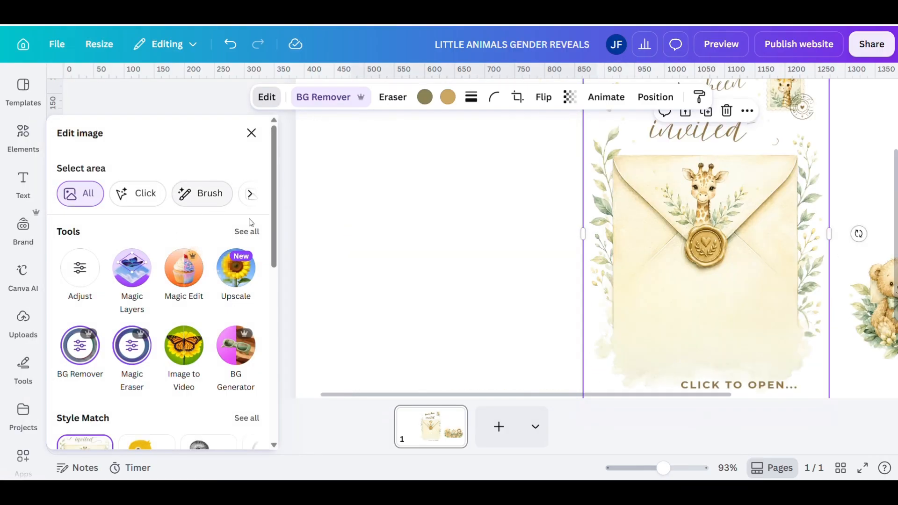
click(247, 232)
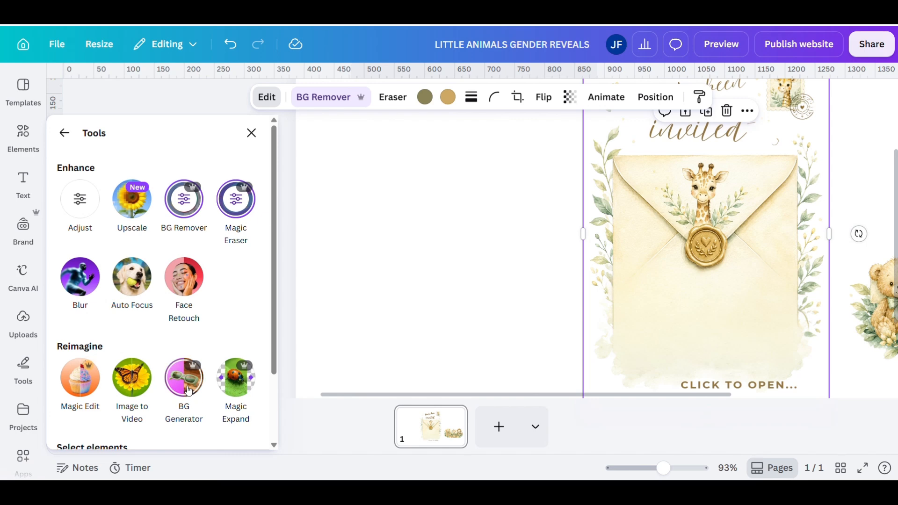
scroll(211, 392, down, 3)
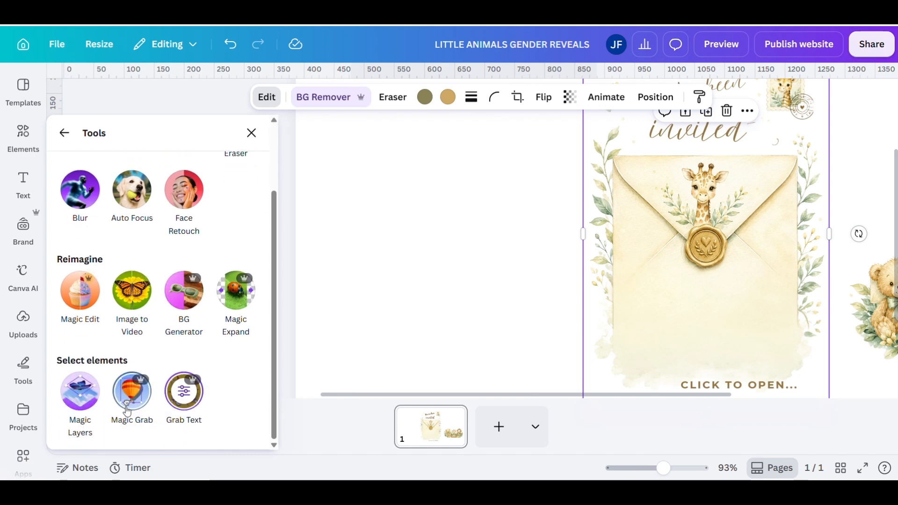
click(131, 387)
click(90, 201)
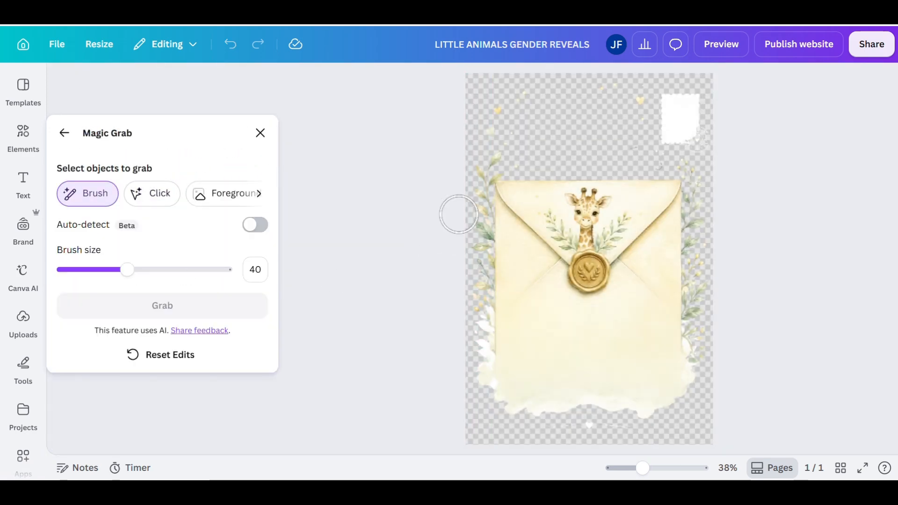
mouse_move(482, 167)
mouse_down()
mouse_move(635, 187)
mouse_move(675, 259)
mouse_move(667, 338)
mouse_move(633, 375)
mouse_move(494, 391)
mouse_move(481, 210)
mouse_move(662, 215)
mouse_move(639, 331)
mouse_move(507, 361)
mouse_move(503, 220)
mouse_move(630, 237)
mouse_move(544, 366)
mouse_move(585, 240)
mouse_move(563, 324)
mouse_move(597, 304)
mouse_move(613, 334)
mouse_move(689, 318)
mouse_up()
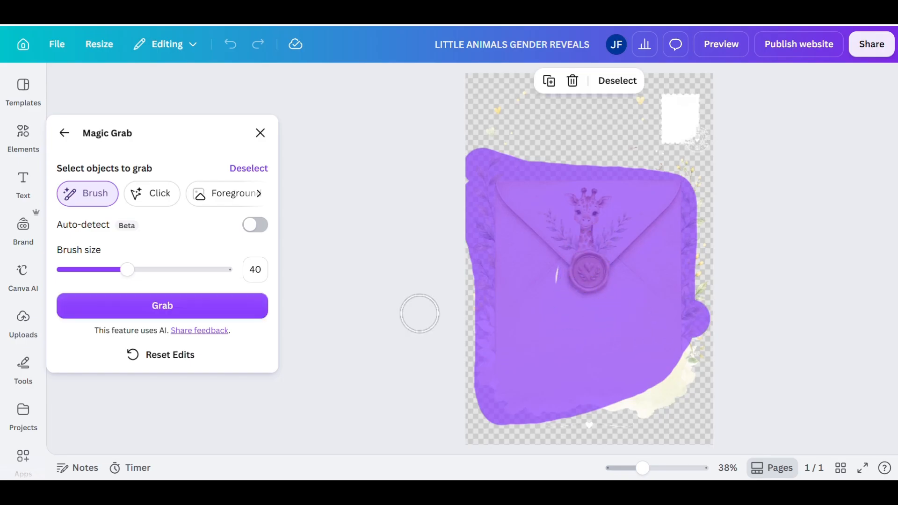
click(212, 309)
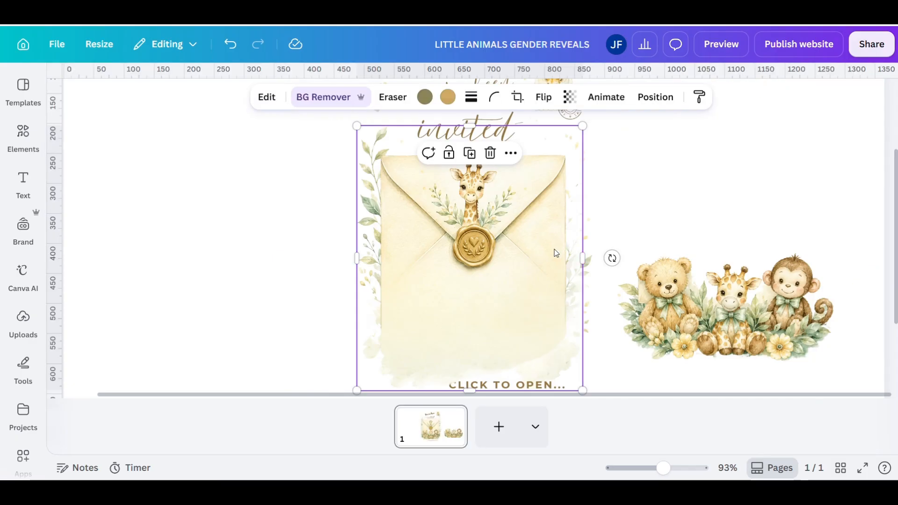
- Reassemble the grabbed envelope with the animal group over its lower part and check the mobile preview
drag(555, 253, 512, 255)
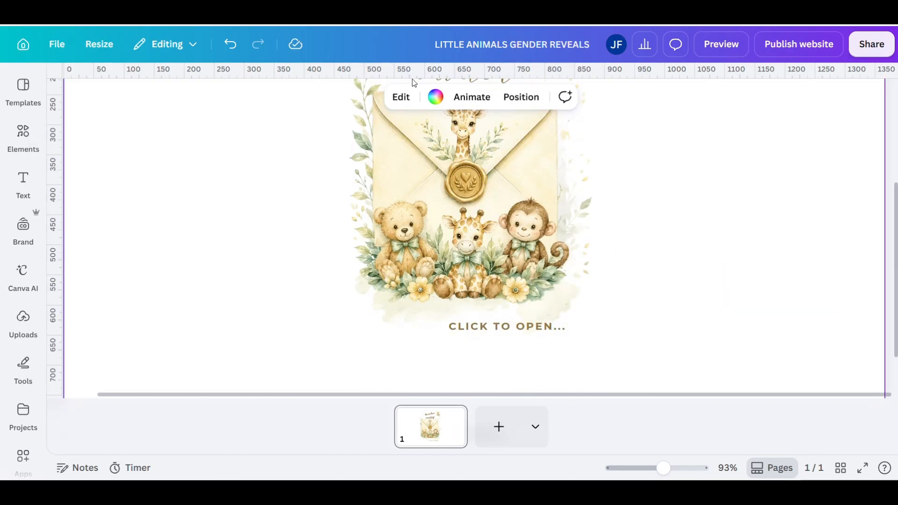
click(717, 50)
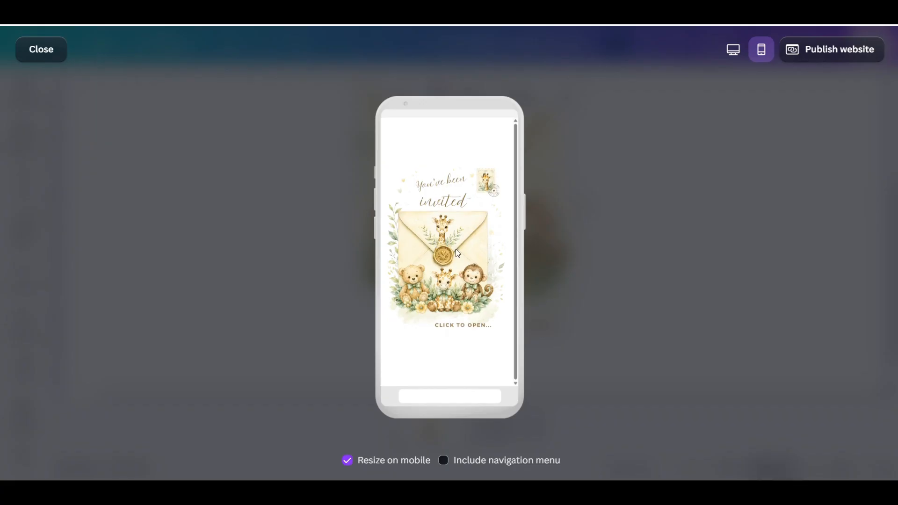
click(41, 50)
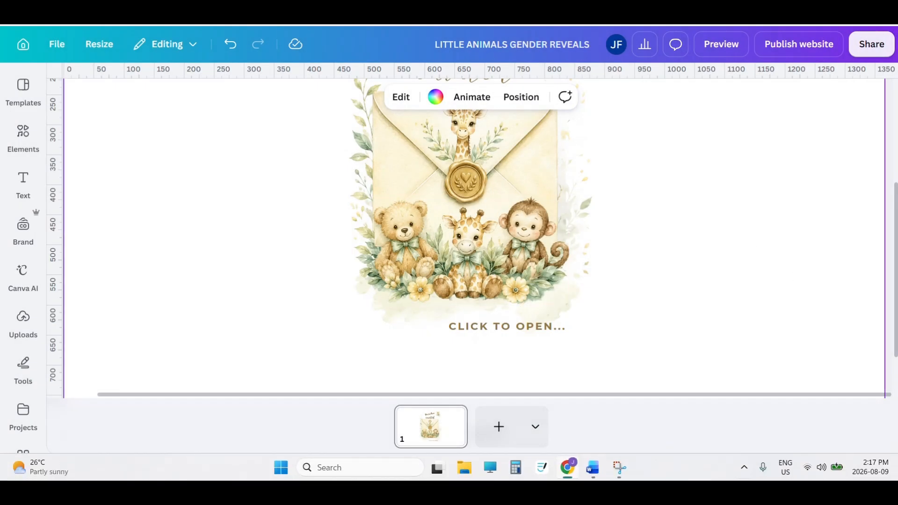
- Rotate the tilted "You've been" text so that it sits horizontally above "invited"
drag(656, 468, 654, 468)
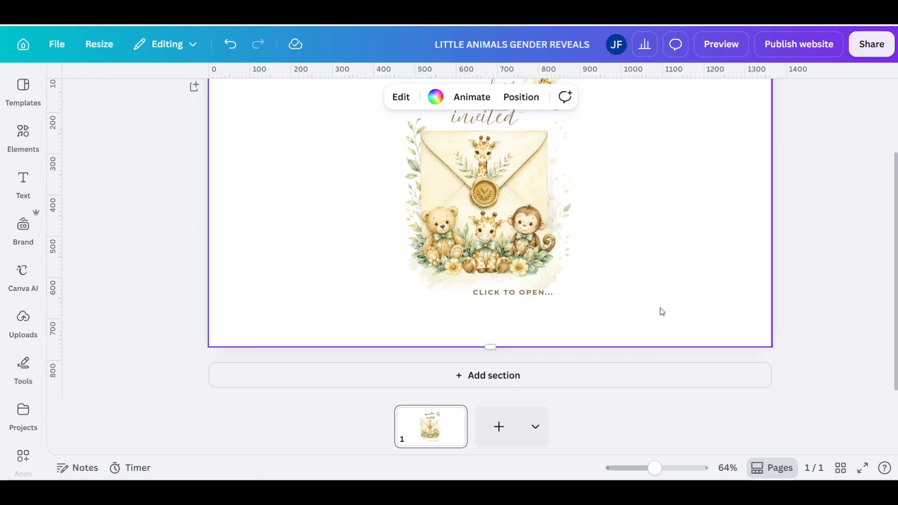
scroll(667, 292, up, 3)
click(483, 182)
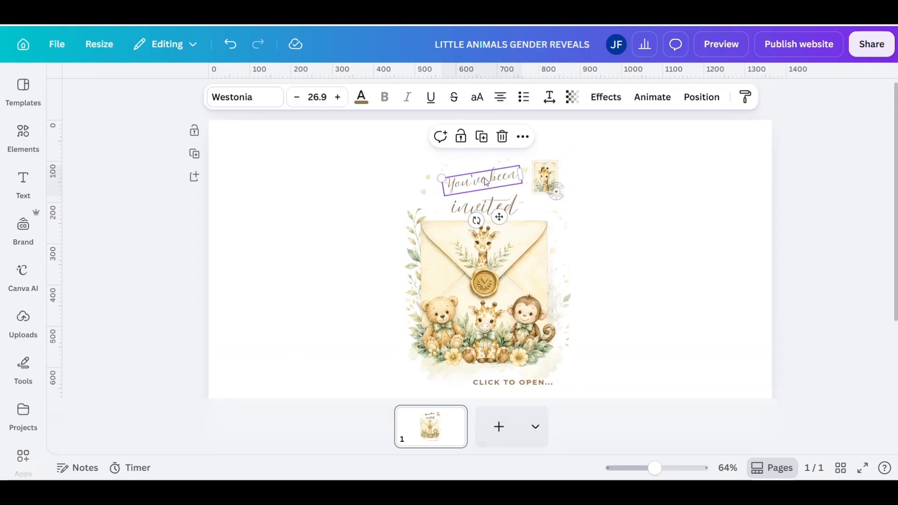
drag(475, 219, 470, 219)
click(577, 237)
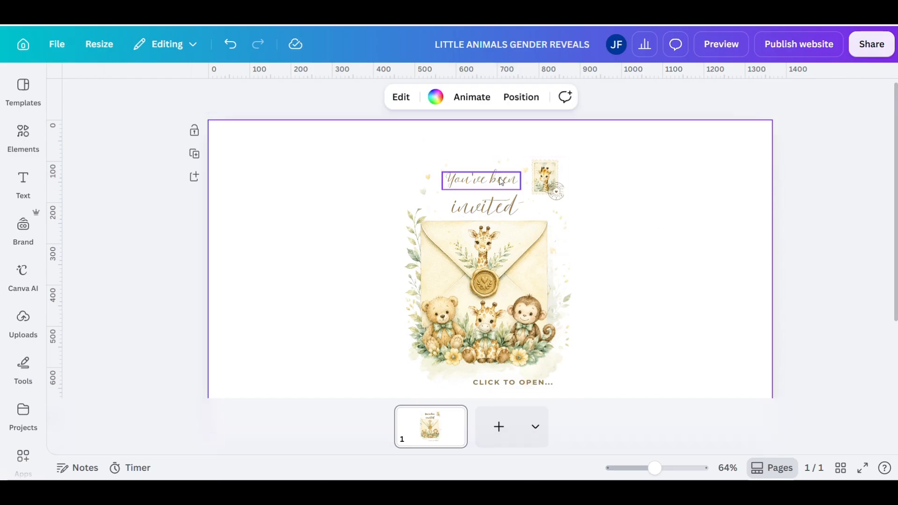
- Enlarge the "You've been" text, trying size 30 and settling on 29 so that it fits on one line
click(491, 181)
double_click(491, 181)
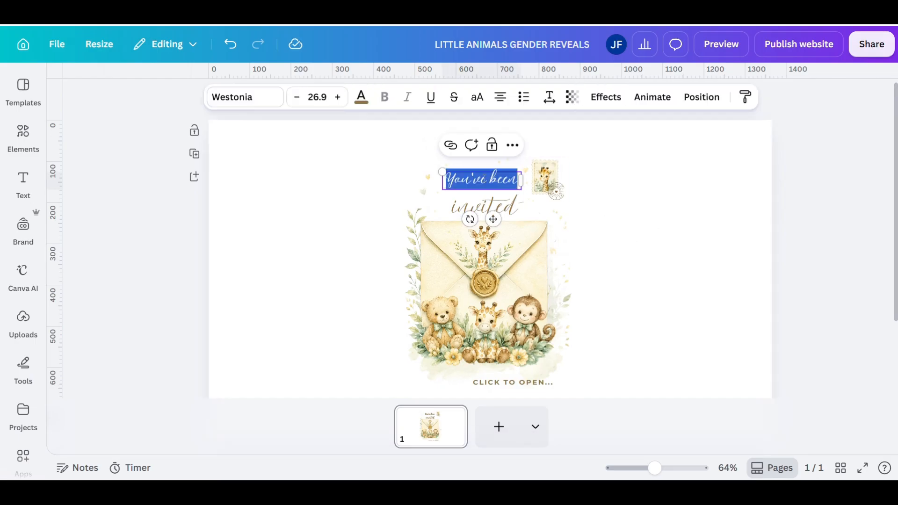
click(317, 96)
text(30)
key(Return)
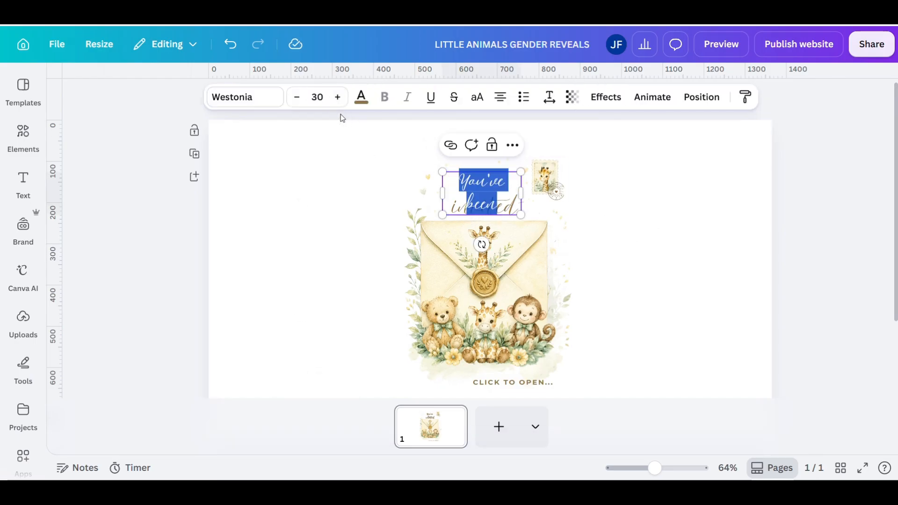
click(296, 97)
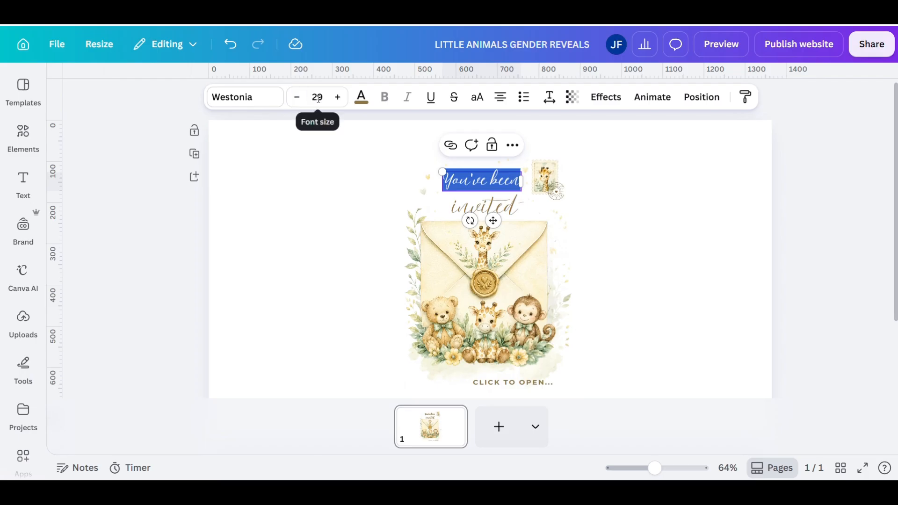
click(296, 98)
click(337, 97)
click(628, 267)
- Set the font size of the "invited" text to 35
click(508, 210)
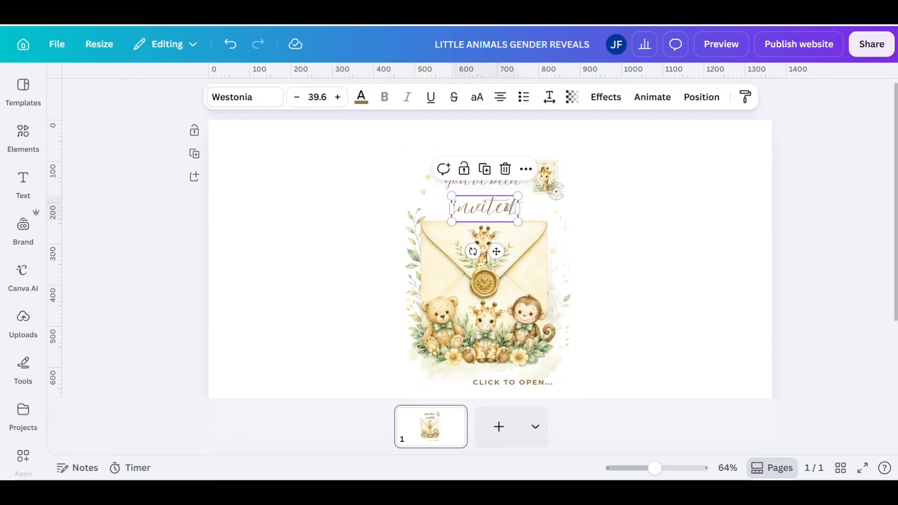
double_click(506, 207)
click(322, 98)
text(3)
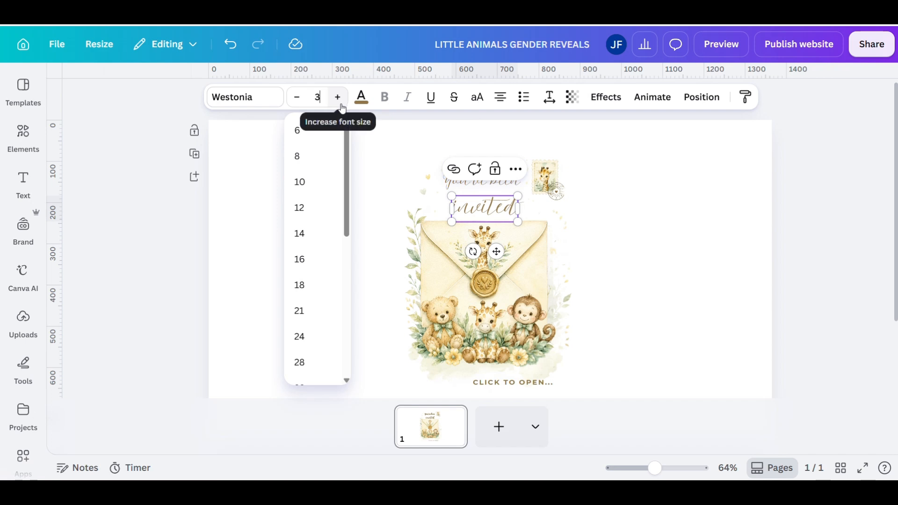
text(5)
key(Return)
click(596, 245)
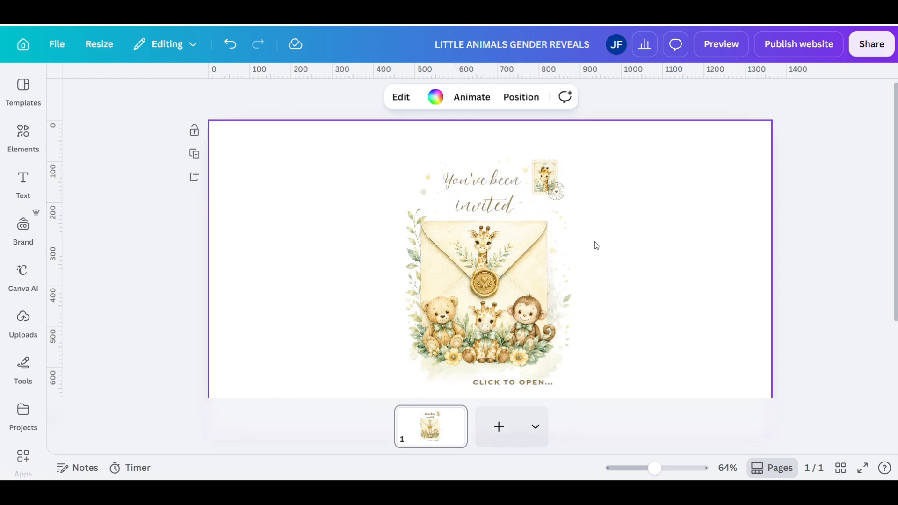
- Move the giraffe stamp closer to the heading text and shift the envelope slightly down and to the left
mouse_move(551, 194)
mouse_down()
mouse_move(537, 244)
mouse_move(542, 198)
mouse_up()
click(622, 268)
drag(537, 376, 531, 384)
click(607, 376)
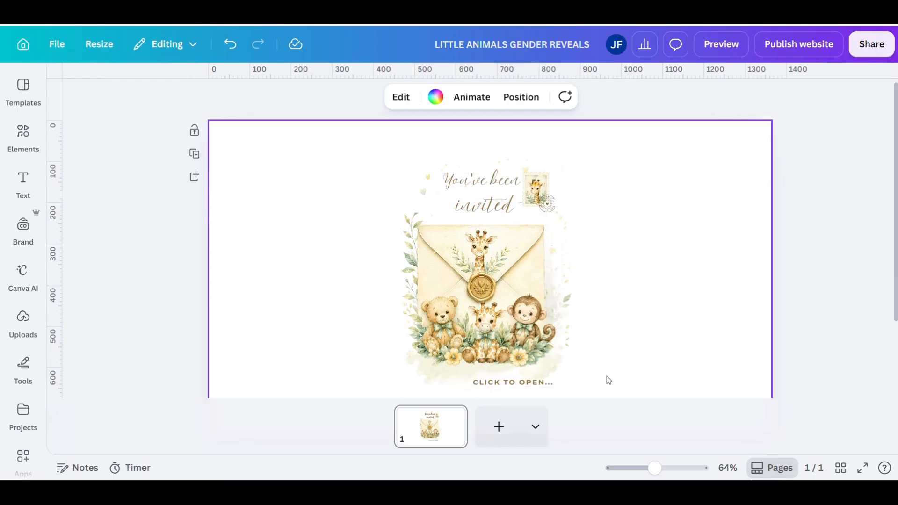
scroll(566, 349, down, 1)
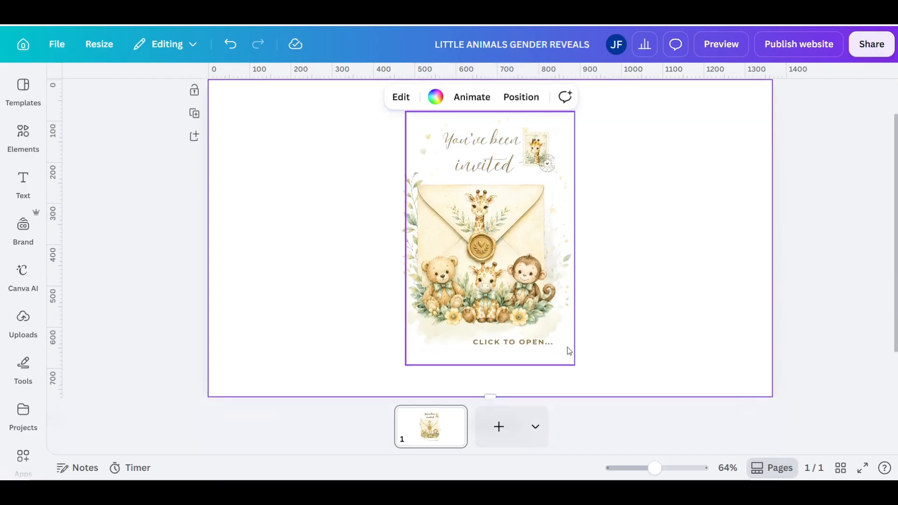
scroll(606, 319, up, 1)
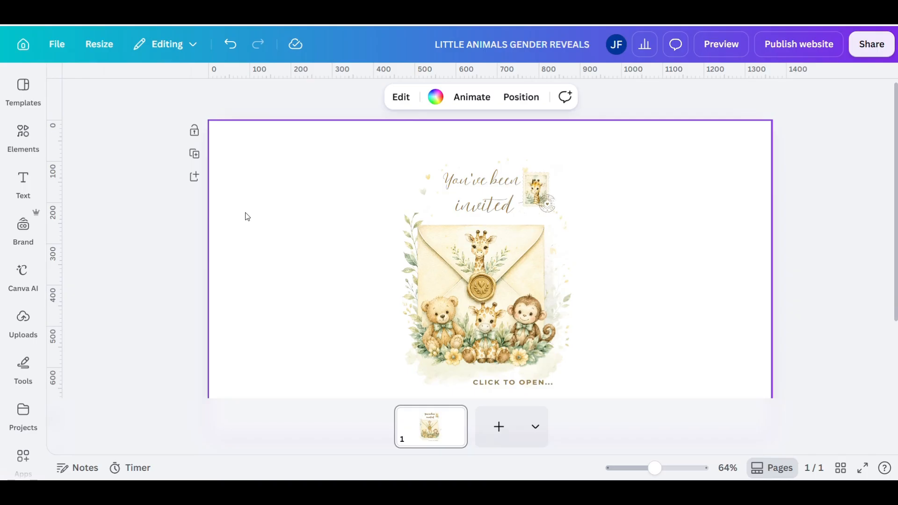
- Reposition "invited" just above the envelope and lower "You've been" so the two lines sit close together
click(482, 206)
mouse_move(482, 206)
mouse_down()
mouse_move(471, 207)
mouse_move(495, 196)
mouse_up()
click(524, 209)
click(493, 185)
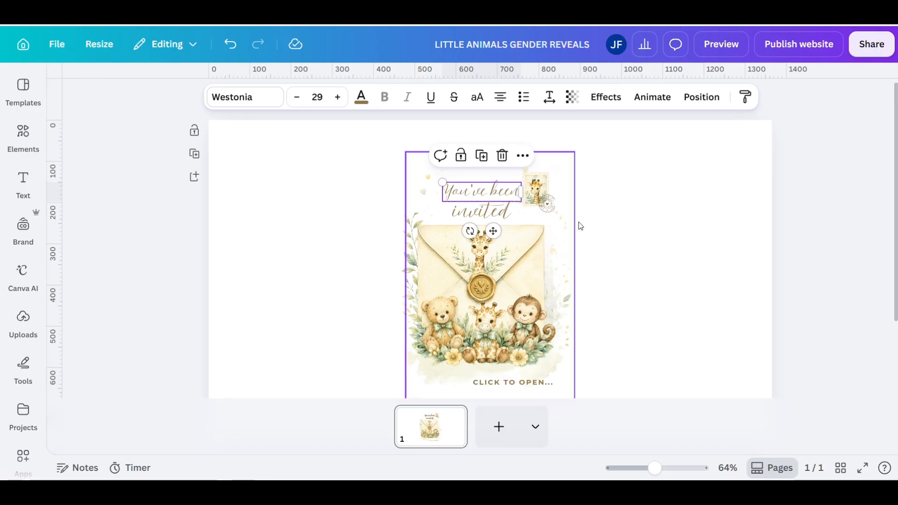
click(630, 229)
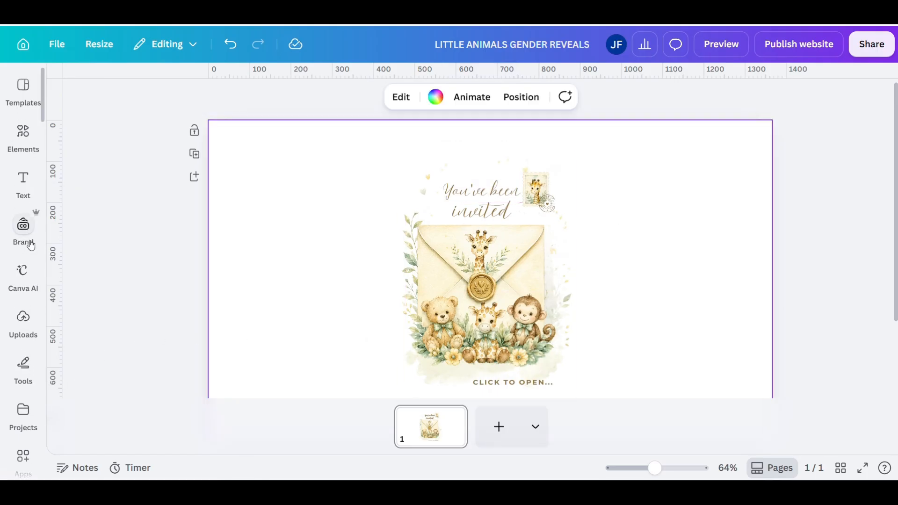
- Place the pale watercolor leaf pattern from the uploaded images so that it fills the whole first page
scroll(25, 233, down, 5)
scroll(24, 299, down, 3)
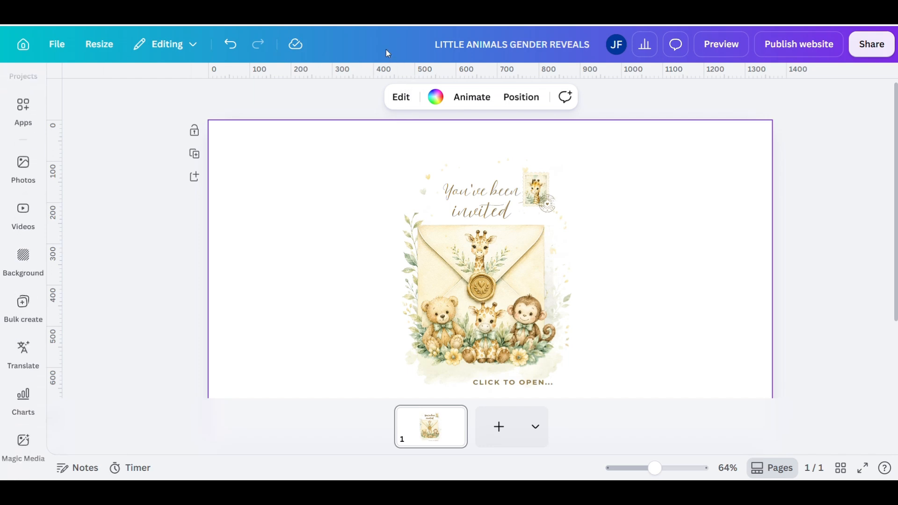
scroll(27, 260, up, 8)
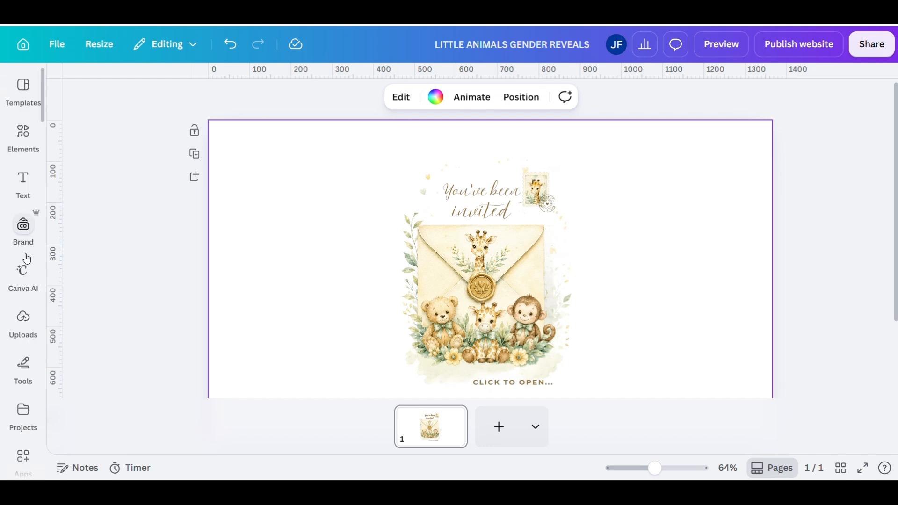
click(14, 322)
drag(230, 246, 345, 238)
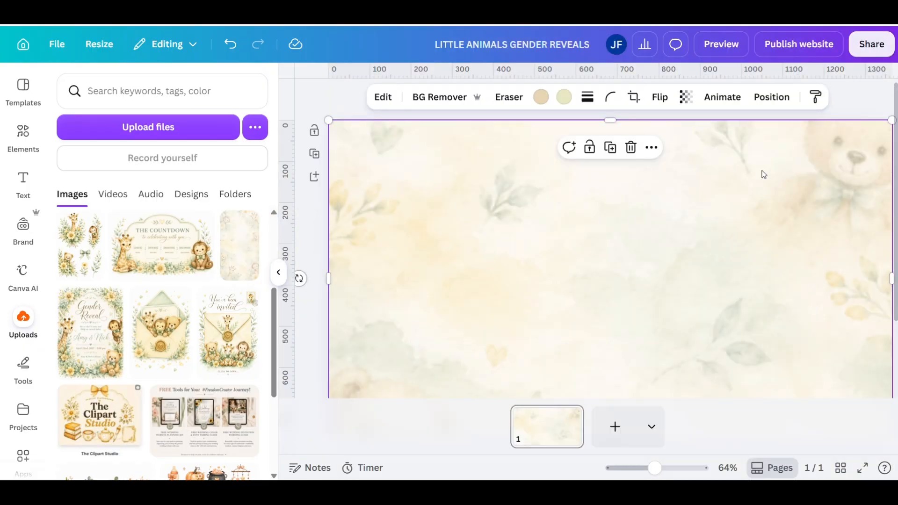
click(284, 274)
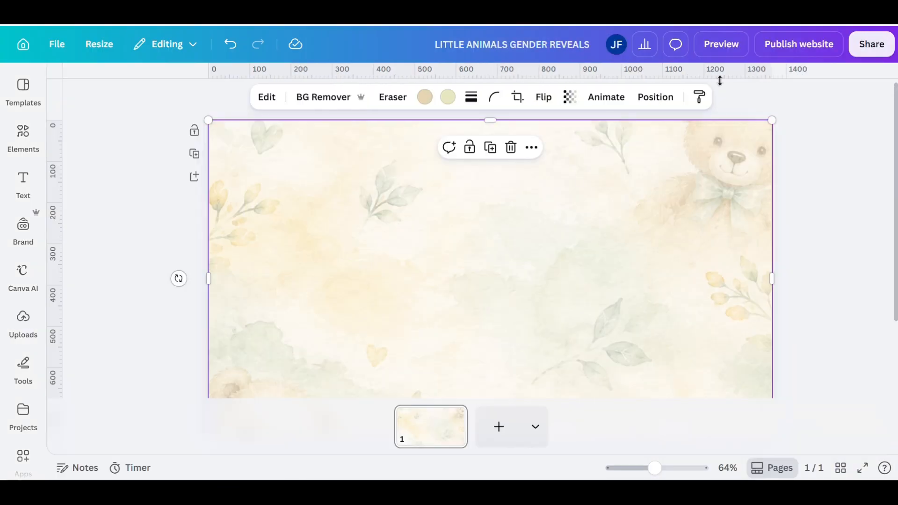
- Send the watercolor pattern backward until it lies behind the envelope, stamp and text
click(772, 97)
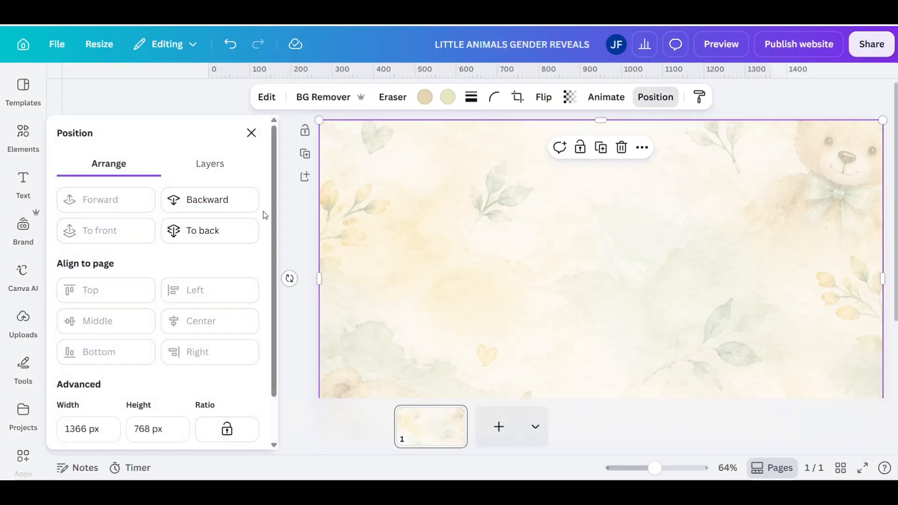
click(200, 206)
click(200, 205)
click(200, 205)
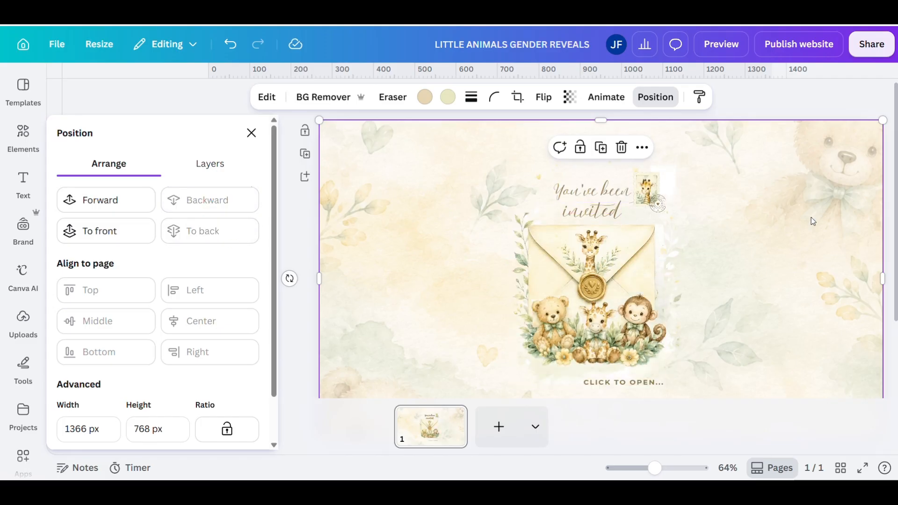
- Fade the watercolor background pattern by setting its transparency to 31
click(572, 101)
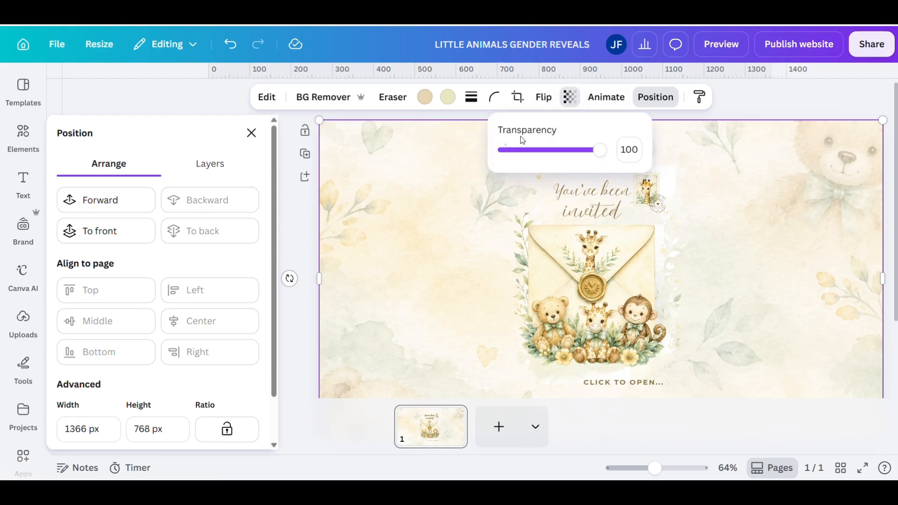
drag(592, 150, 533, 150)
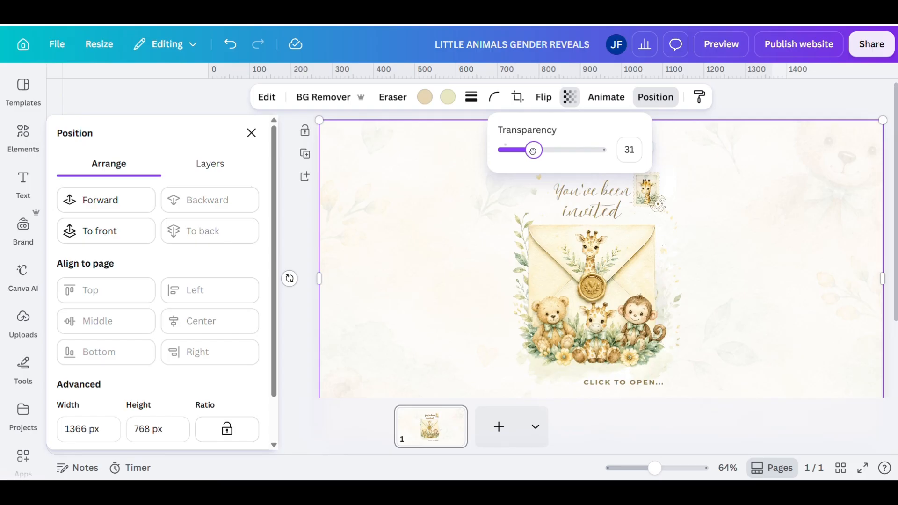
click(747, 216)
click(299, 214)
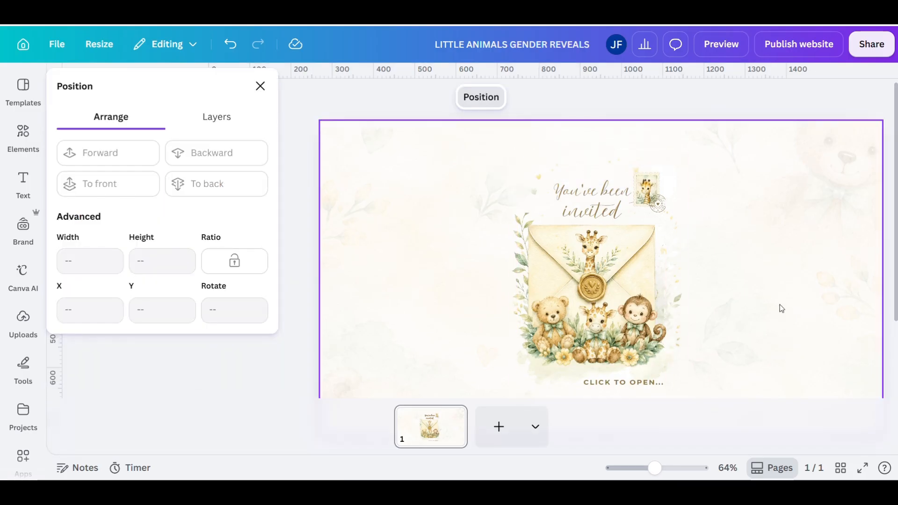
scroll(780, 305, down, 1)
scroll(780, 304, up, 1)
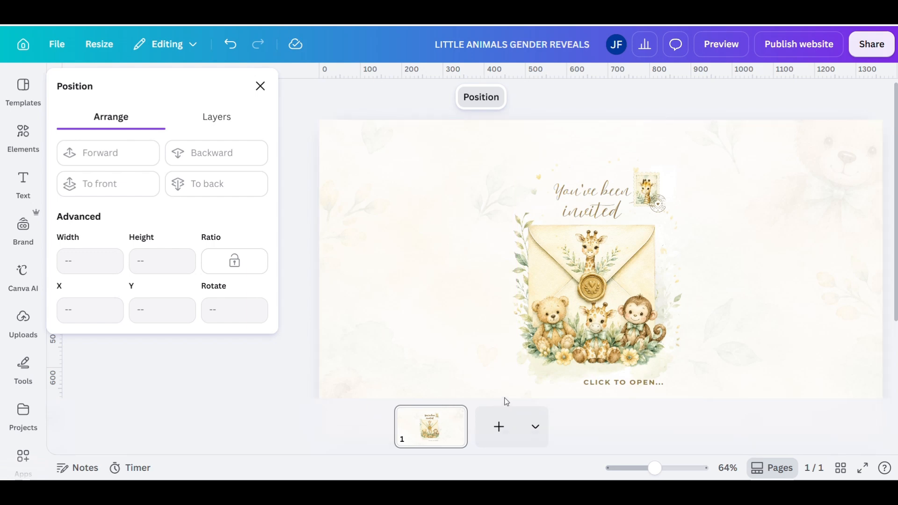
- Add a blank second page and extend its height downward
click(499, 427)
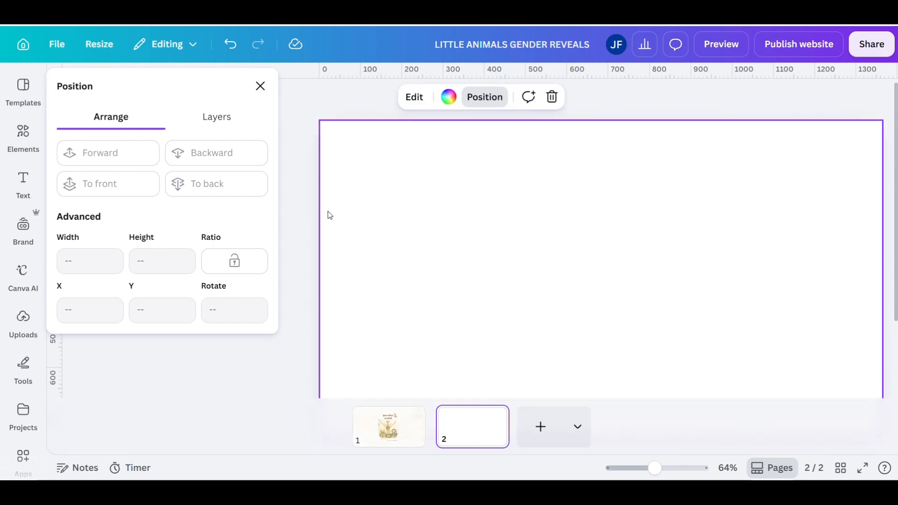
click(261, 86)
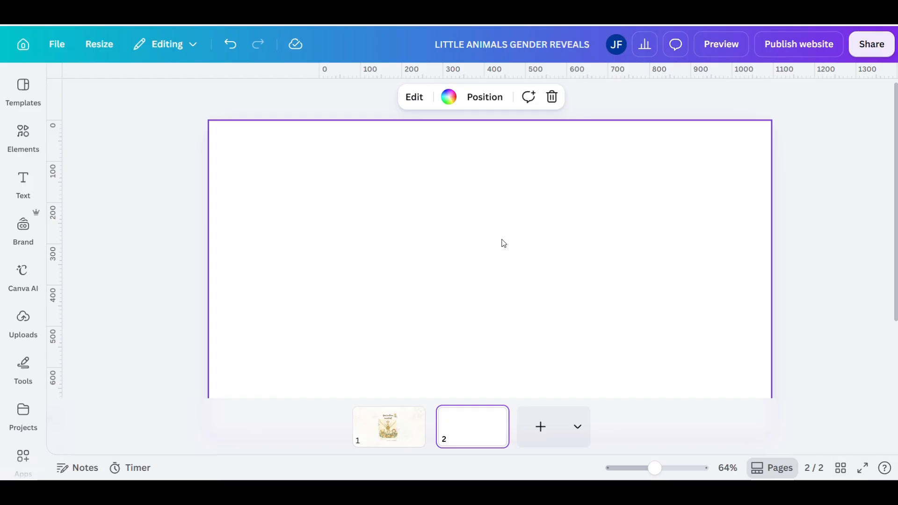
scroll(503, 244, down, 2)
drag(489, 349, 489, 398)
scroll(507, 261, up, 2)
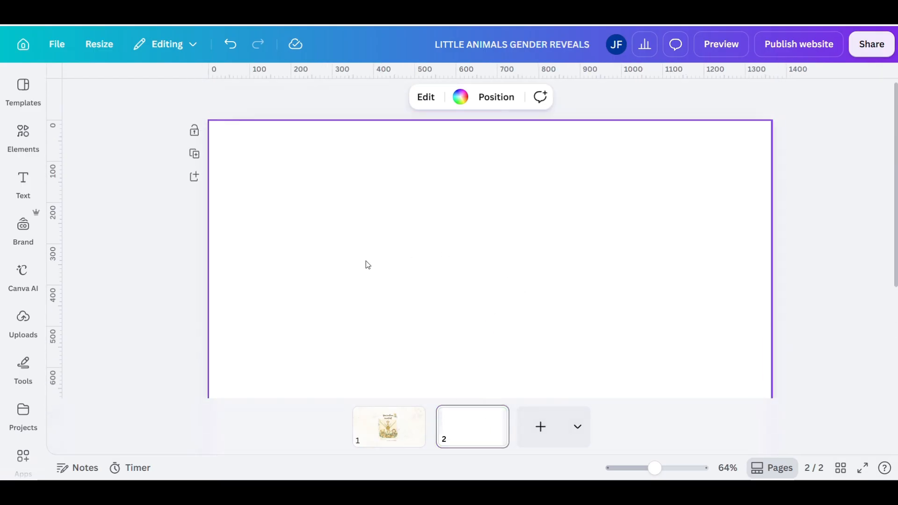
- Insert the uploaded "Gender Reveal" invitation image with the floral animal border on page 2
click(23, 320)
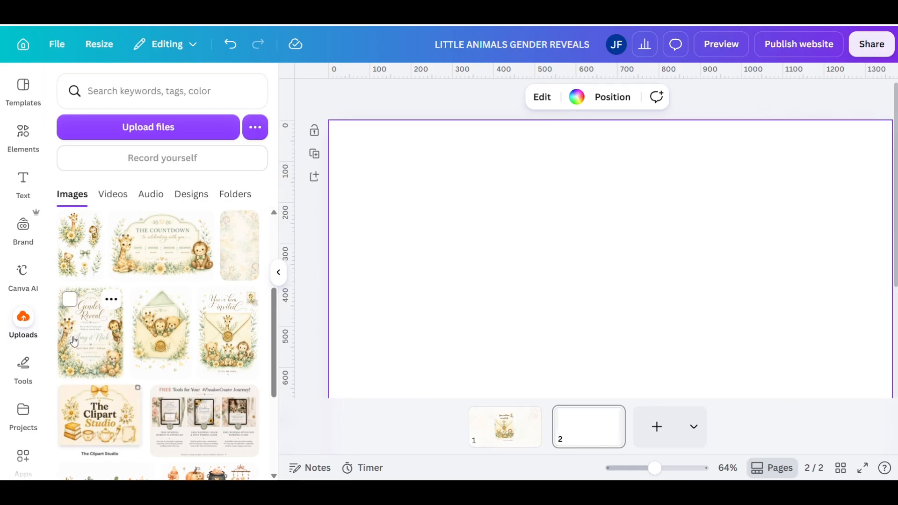
click(90, 333)
scroll(415, 284, down, 1)
scroll(468, 252, down, 1)
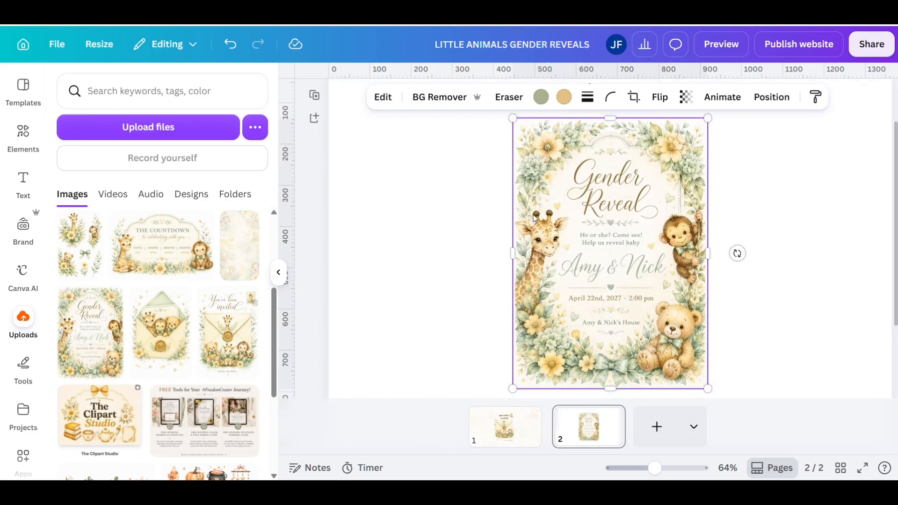
- Shift the "Gender Reveal" invitation image slightly to the right and remove its background
click(826, 206)
drag(610, 188, 624, 190)
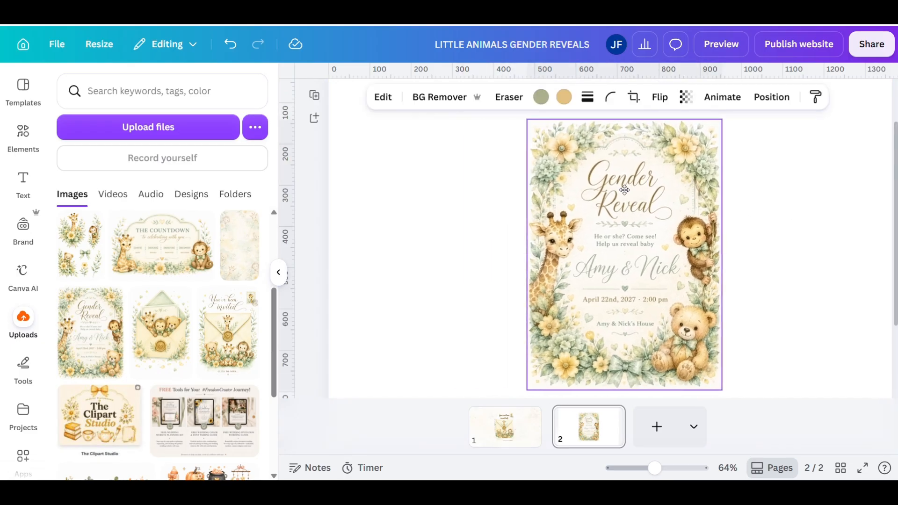
click(792, 210)
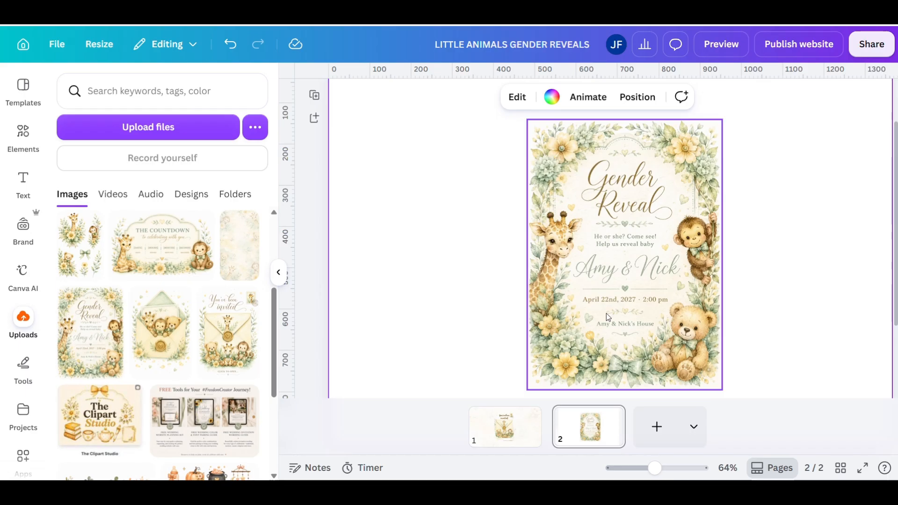
click(543, 127)
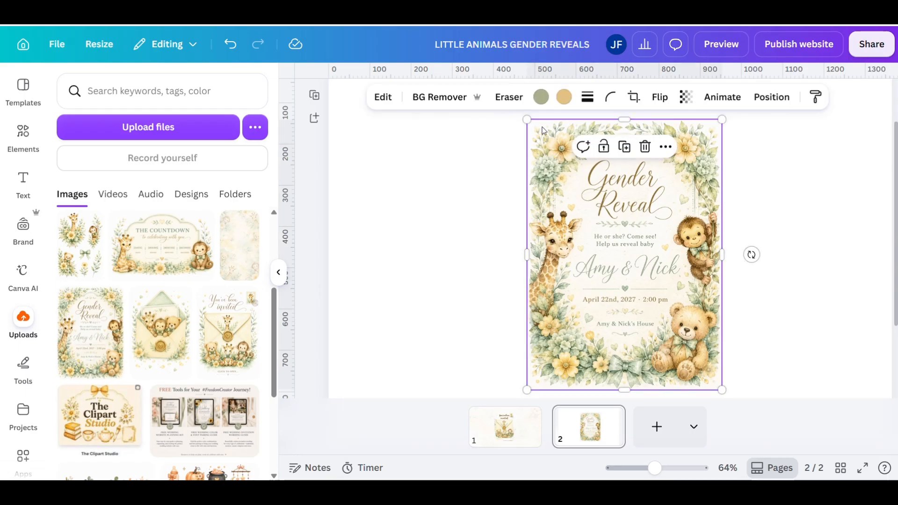
click(446, 97)
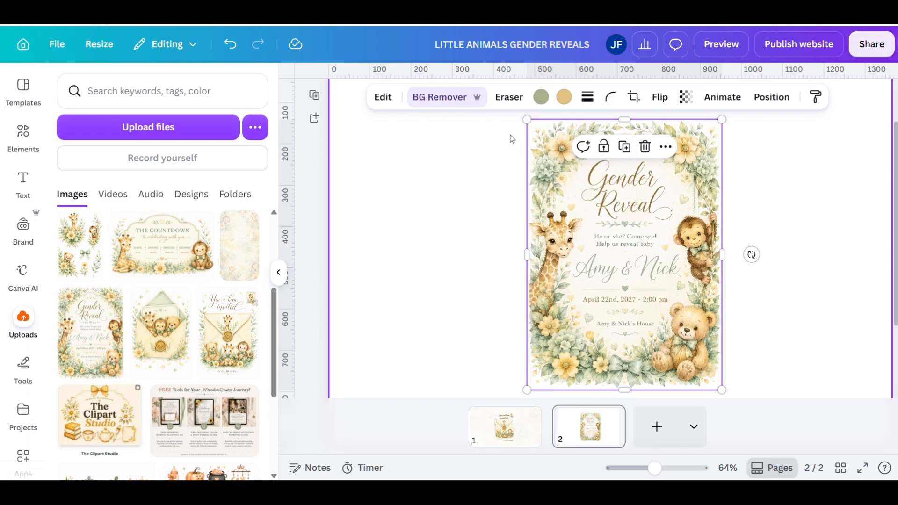
- Use Grab Text on the invitation image to extract the main text block and the venue line as editable text
click(382, 97)
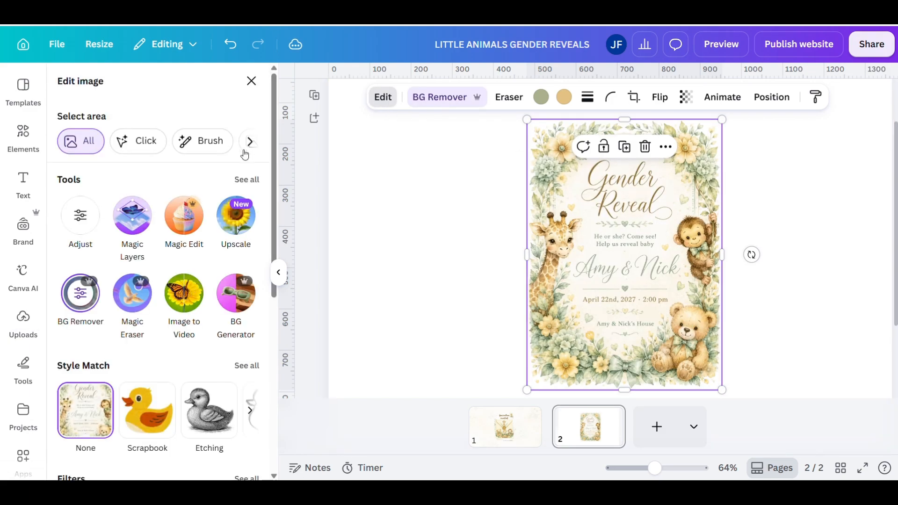
click(247, 181)
click(177, 435)
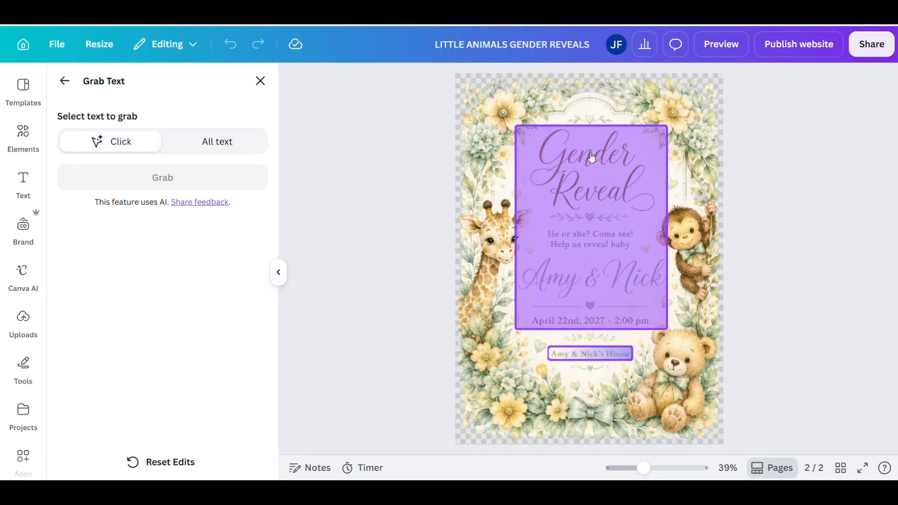
click(591, 159)
click(594, 355)
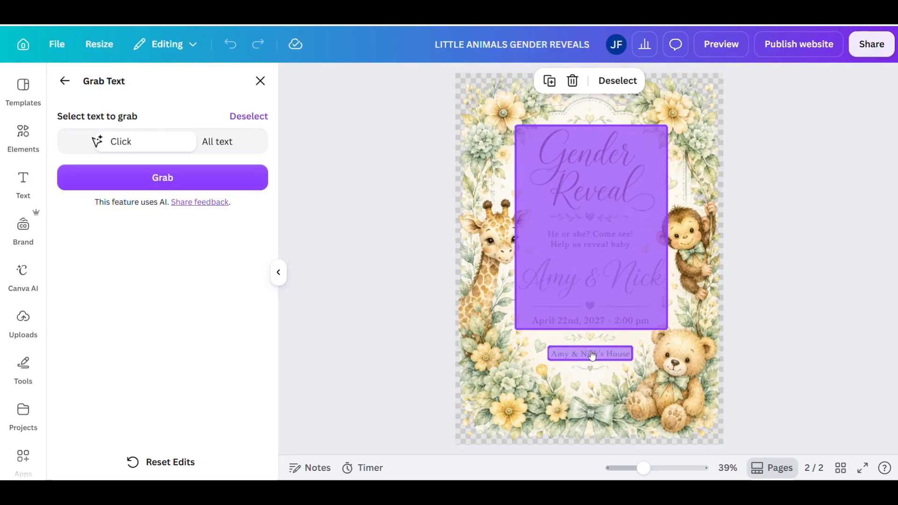
click(170, 179)
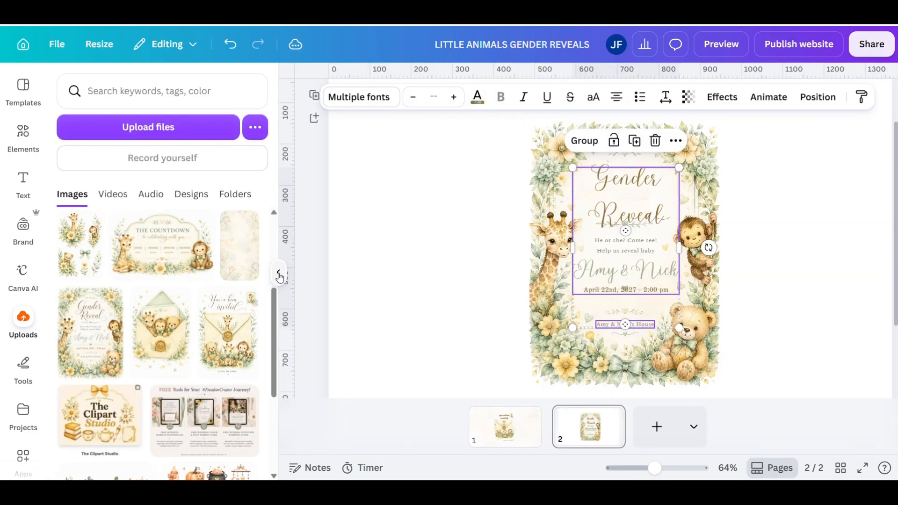
- Move both extracted text blocks off the floral frame into the empty space to its left
click(278, 272)
drag(513, 252, 307, 222)
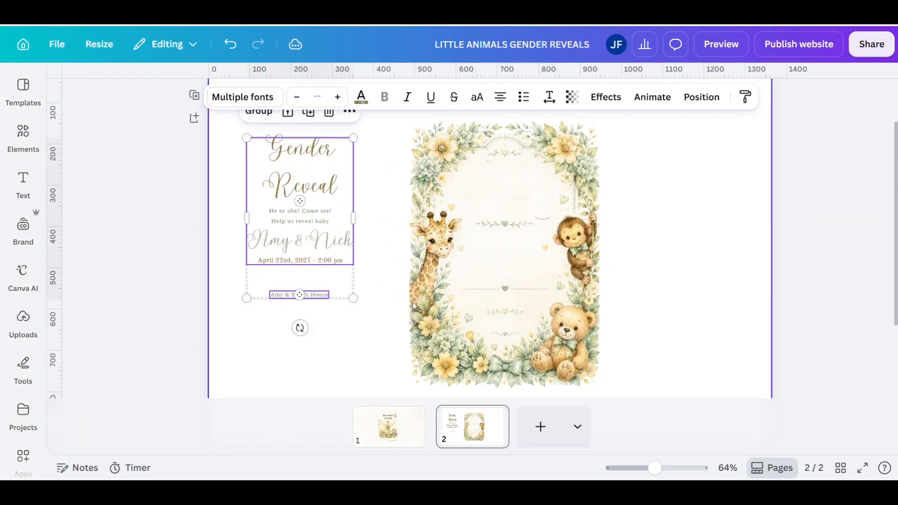
click(676, 317)
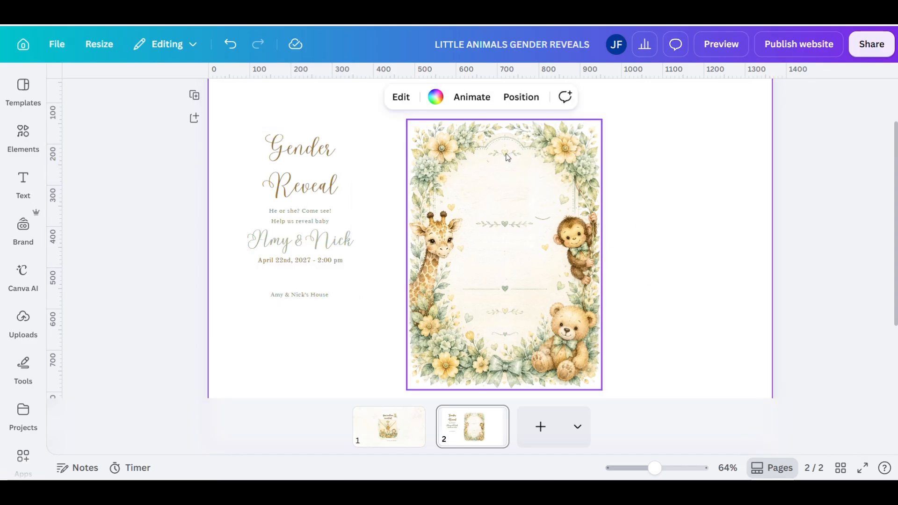
- Extract the upper leafy heart divider from the frame image with the Magic Grab brush and move it to the empty space right of the frame
click(460, 123)
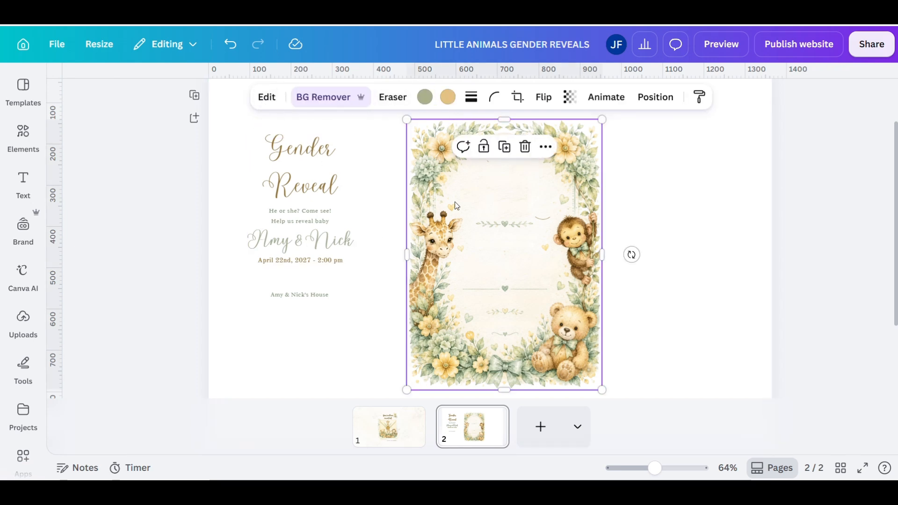
click(391, 102)
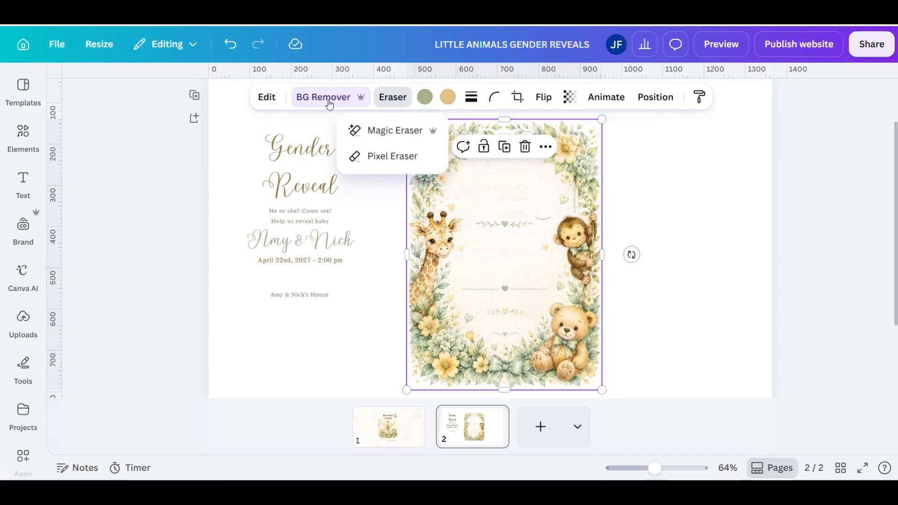
click(271, 99)
click(273, 102)
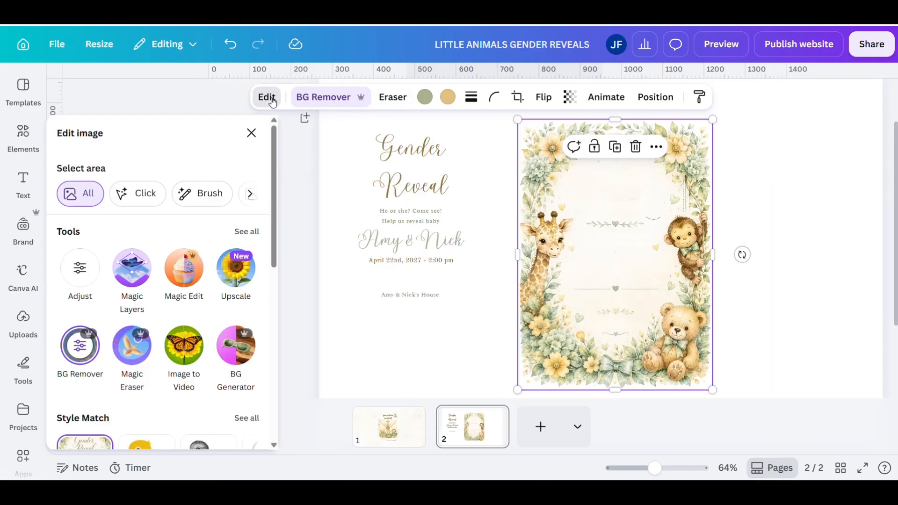
click(239, 232)
scroll(167, 410, down, 2)
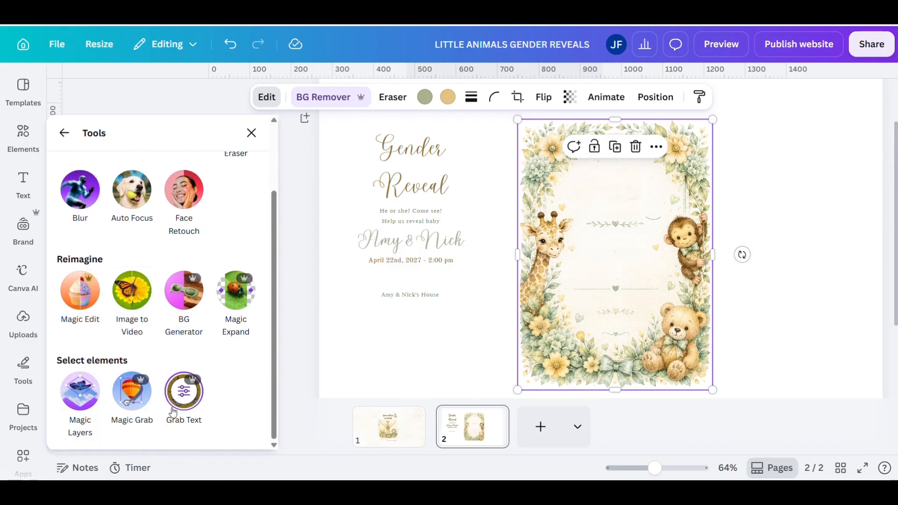
click(132, 391)
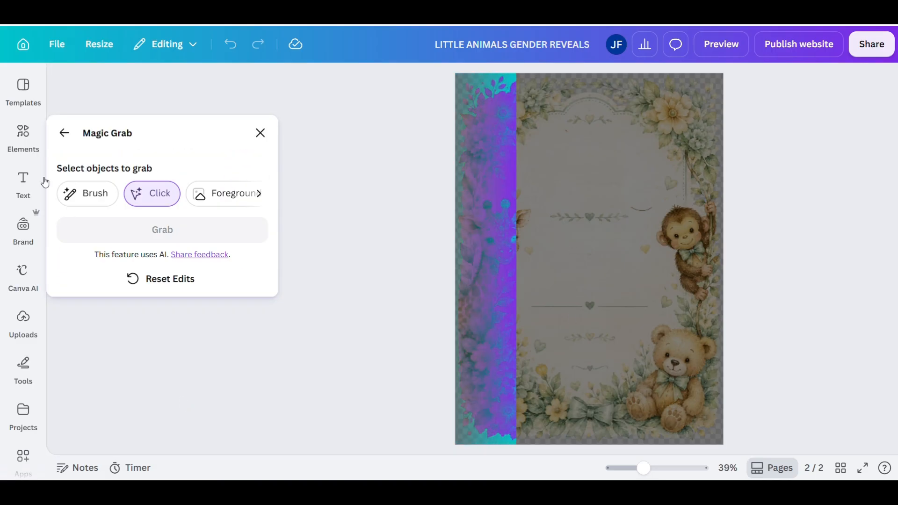
click(77, 199)
drag(557, 219, 616, 218)
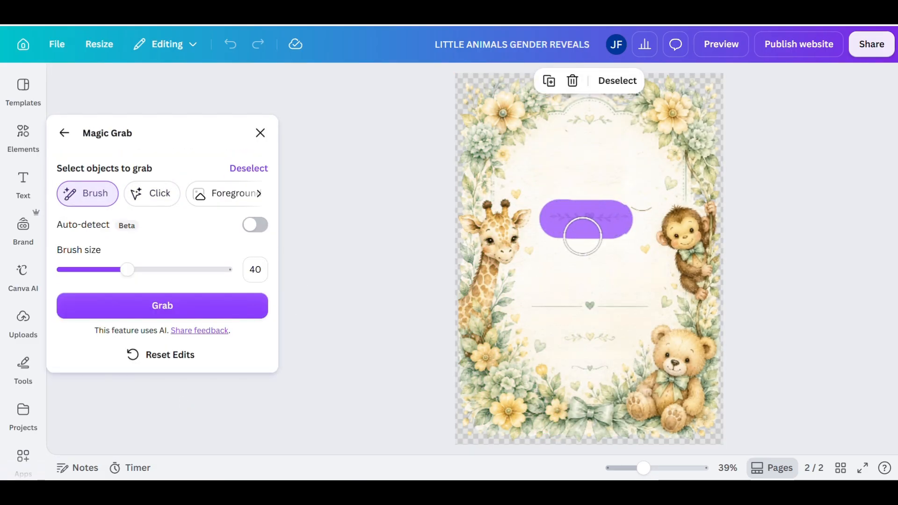
click(208, 309)
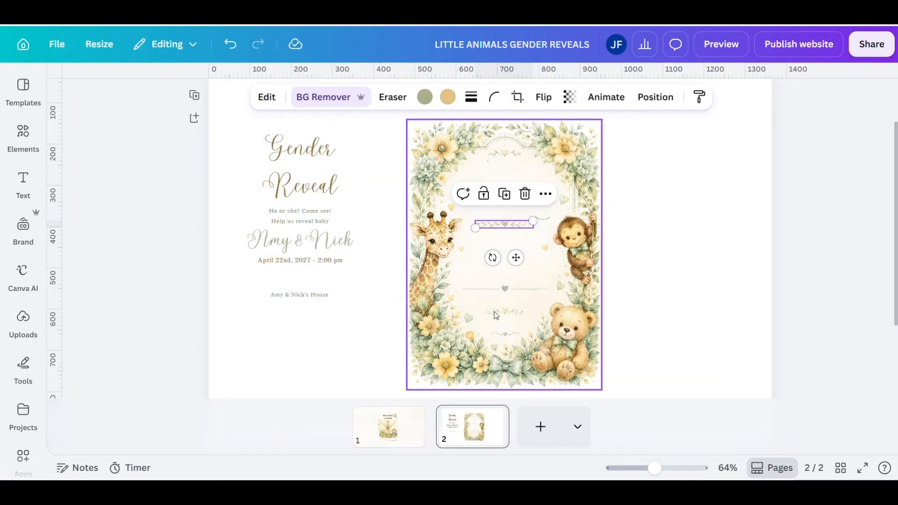
drag(516, 258, 706, 198)
click(712, 265)
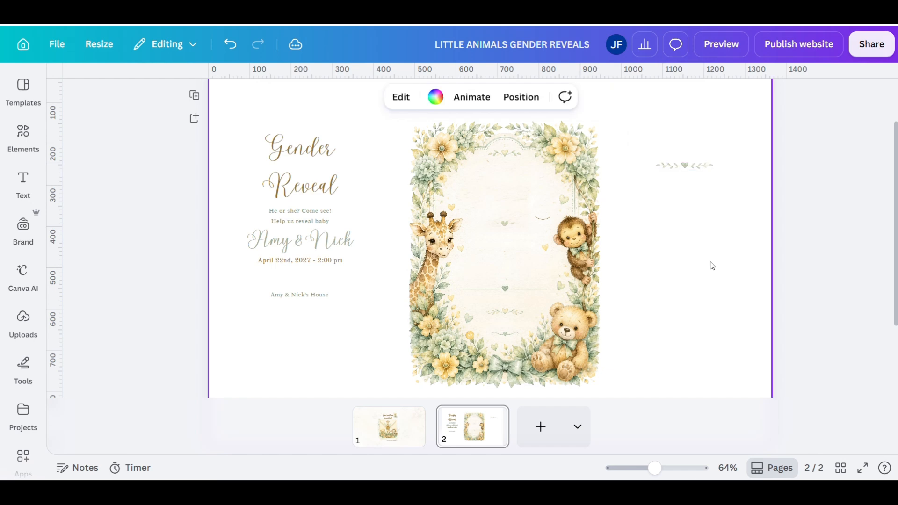
- Extract the long line-and-heart divider from the frame image with the Magic Grab brush and place it below the leafy divider
click(423, 139)
click(267, 97)
click(245, 232)
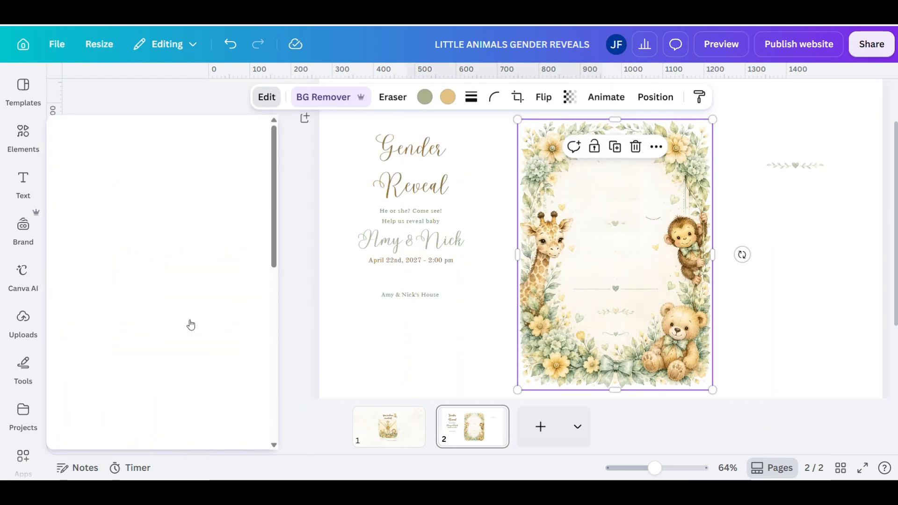
scroll(154, 374, down, 5)
click(130, 403)
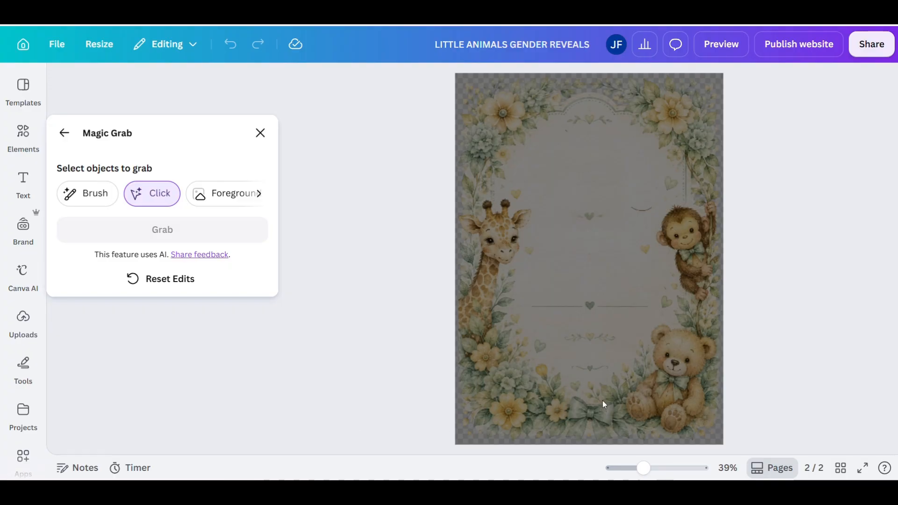
click(85, 194)
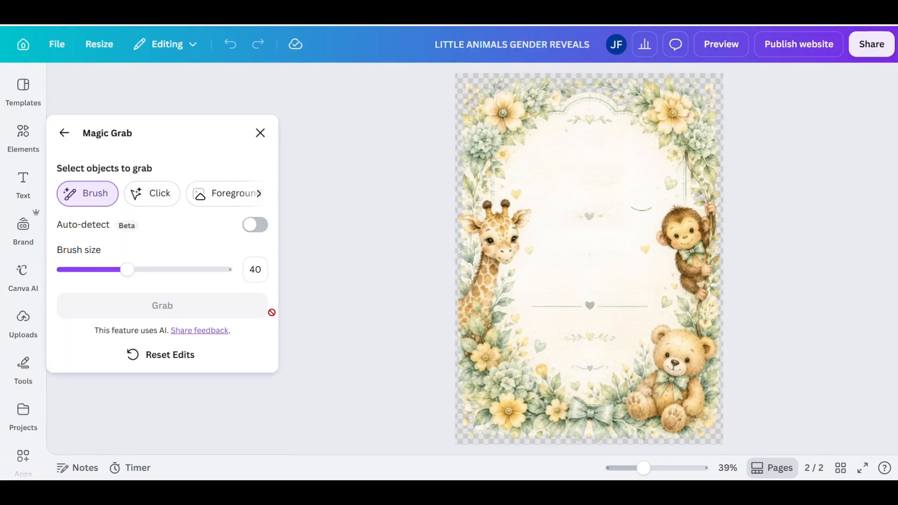
click(545, 305)
drag(545, 305, 636, 304)
click(155, 306)
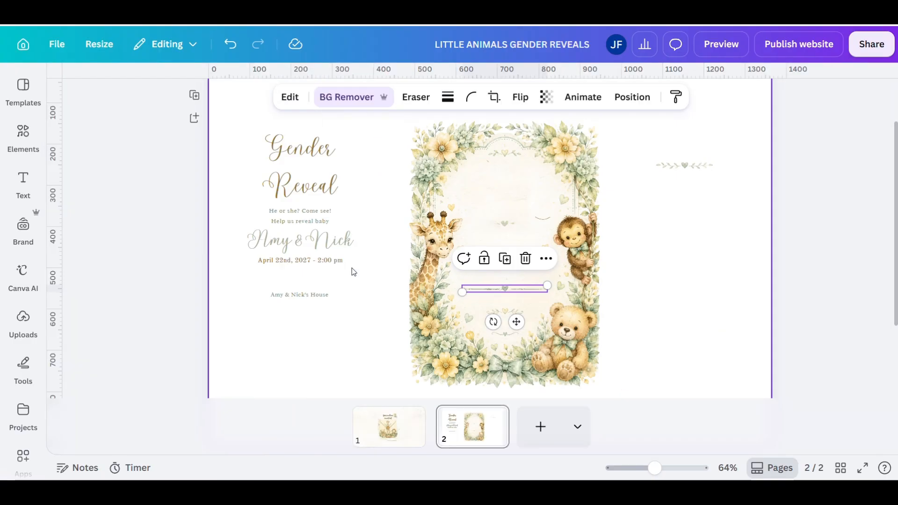
drag(517, 321, 696, 219)
click(695, 281)
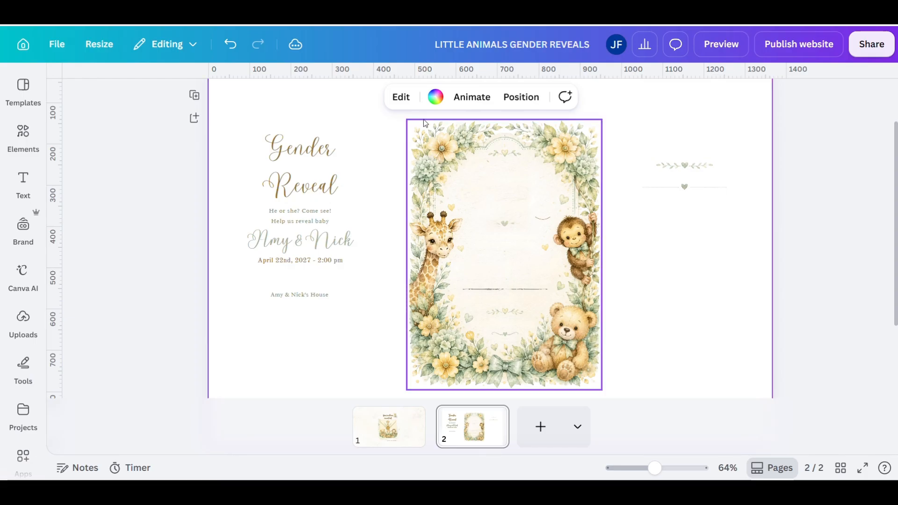
- Erase the leftover heart, the line remnants and the lower ornaments inside the frame with the Magic Eraser brush
click(472, 173)
click(395, 98)
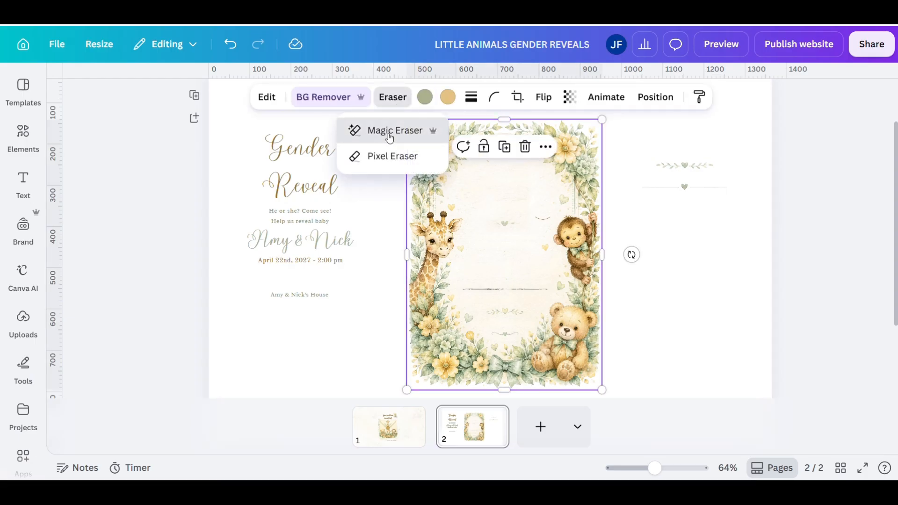
click(386, 133)
drag(573, 209, 591, 216)
drag(549, 307, 634, 306)
mouse_move(584, 333)
mouse_down()
mouse_move(607, 331)
mouse_move(581, 357)
mouse_move(596, 359)
mouse_up()
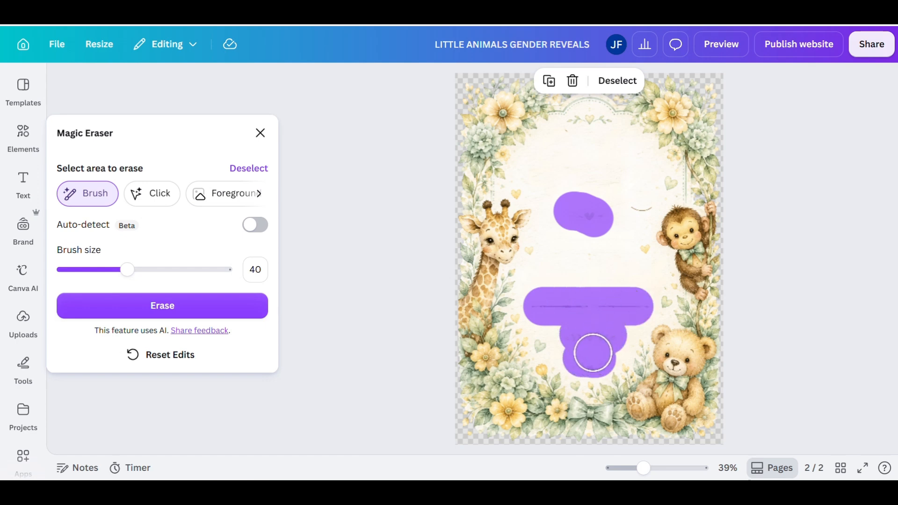
click(159, 307)
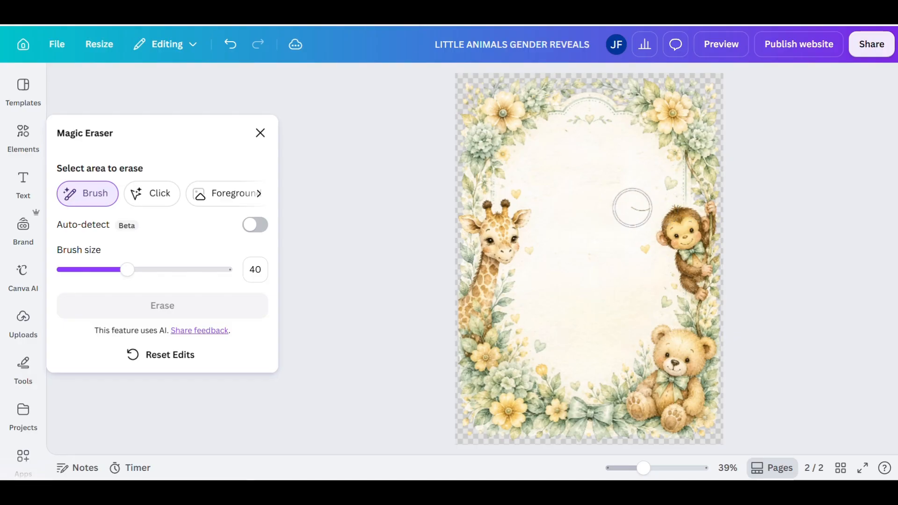
- Erase the small curved mark beside the monkey with Magic Eraser and return to the page
click(640, 207)
click(164, 307)
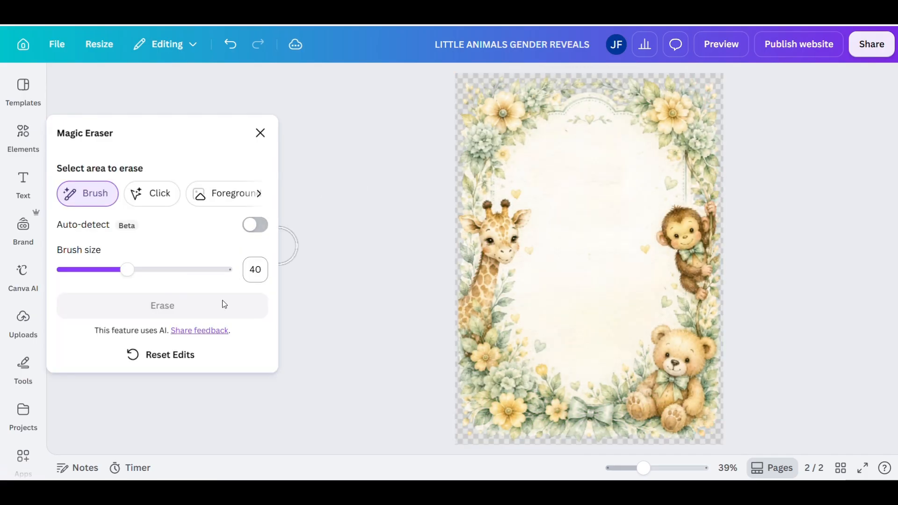
click(260, 133)
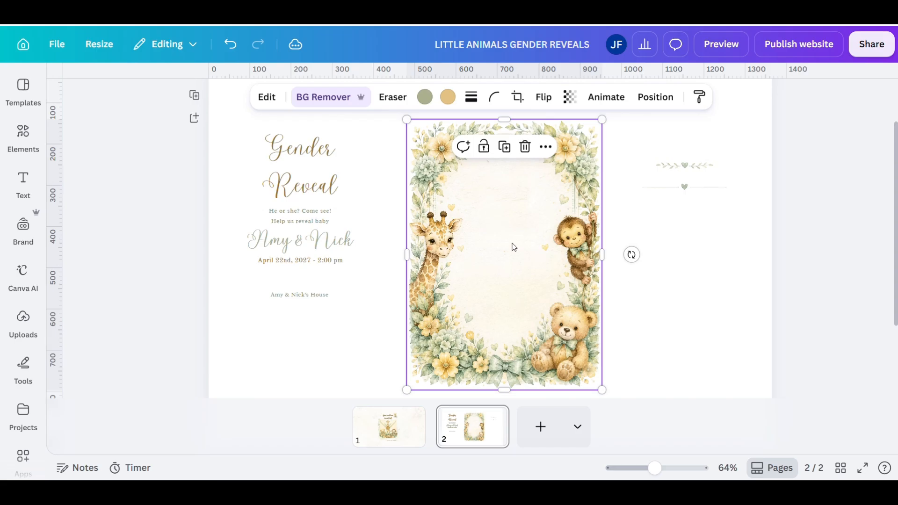
click(676, 255)
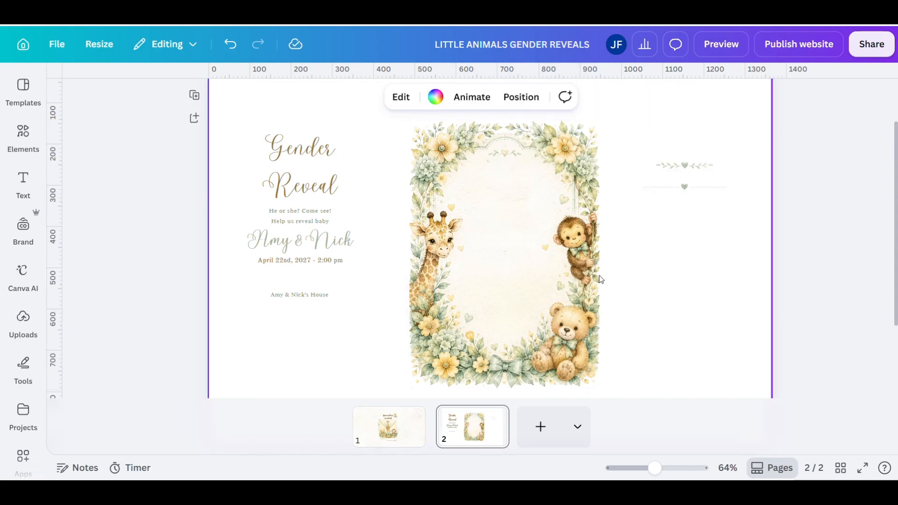
- Move both dividers to the page's upper right corner, shift the frame image right and lower the venue line
drag(695, 169, 731, 107)
drag(695, 187, 725, 123)
drag(531, 225, 604, 219)
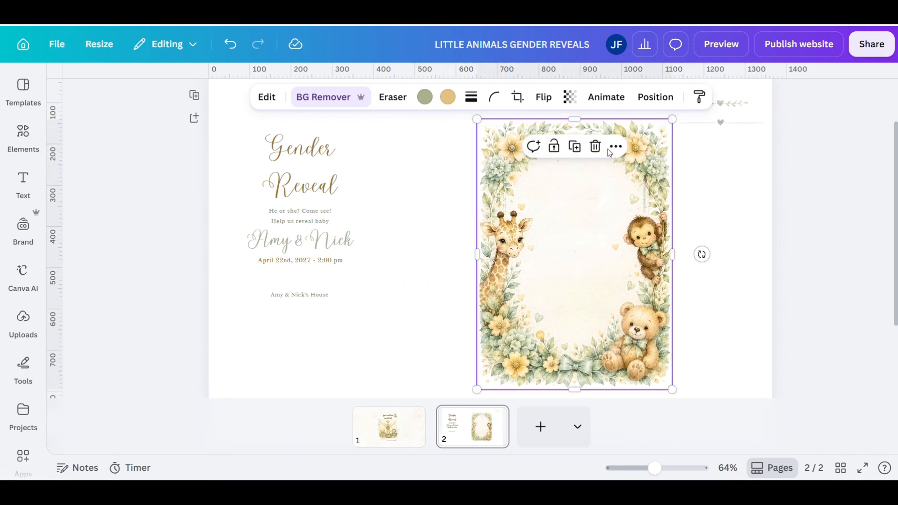
drag(282, 295, 267, 350)
- Duplicate the main invitation text block and place the copy between the original and the floral frame
click(304, 260)
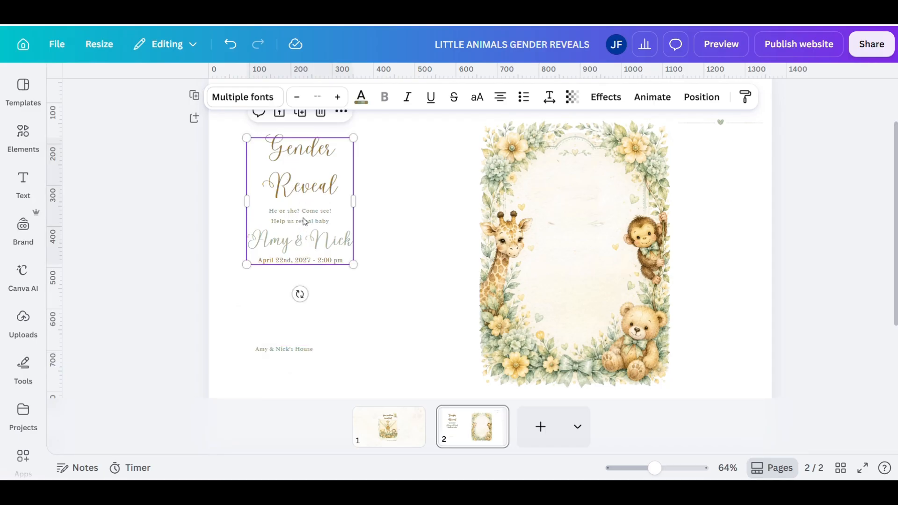
key(ctrl+d)
key(ctrl+e)
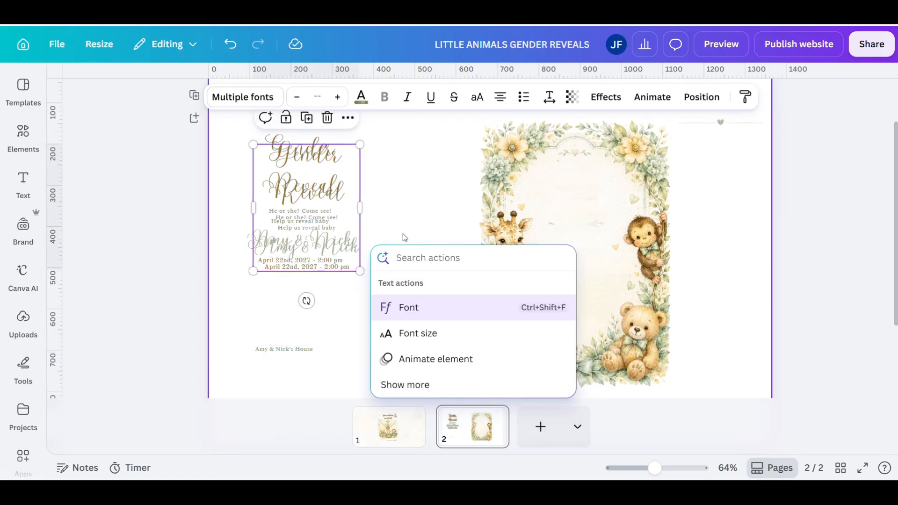
click(374, 237)
drag(313, 202, 419, 183)
- Trim the copied text block down to "He or she? Come see! Help us reveal baby"
double_click(377, 148)
drag(378, 147, 454, 166)
key(BackSpace)
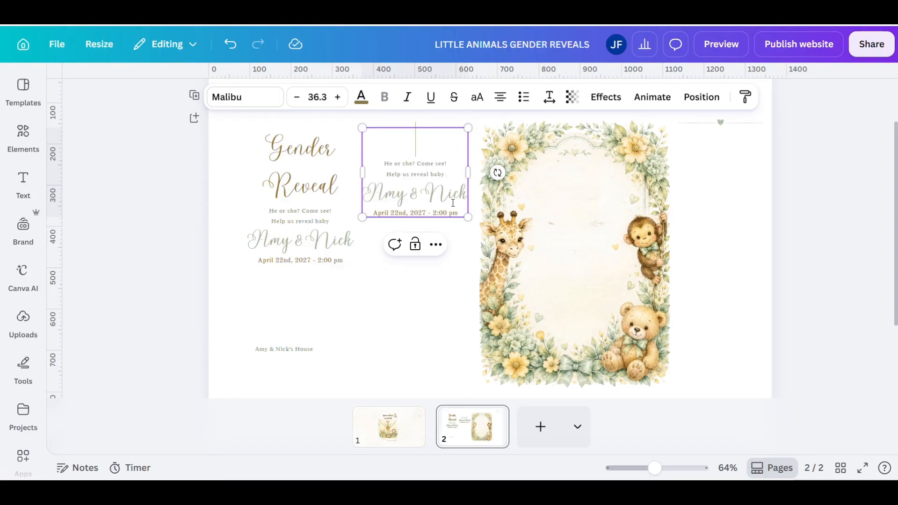
drag(369, 183, 460, 215)
key(BackSpace)
key(BackSpace)
key(Delete)
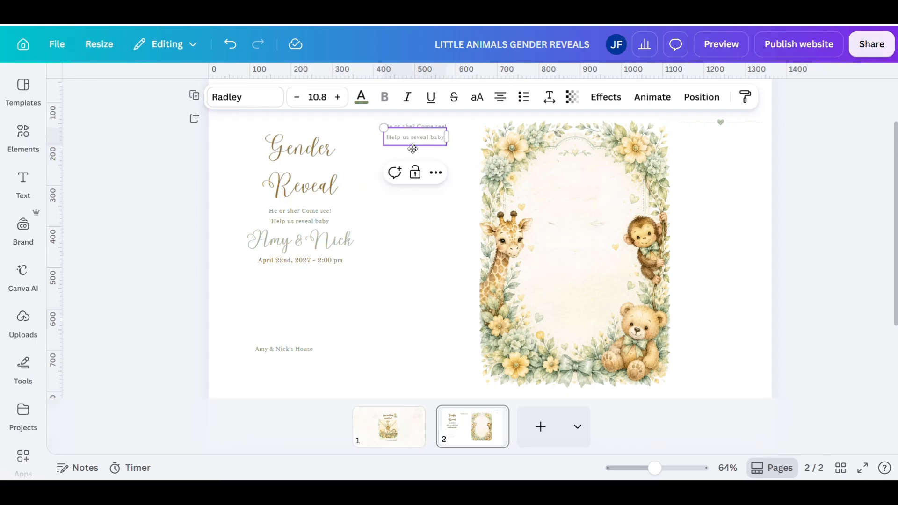
click(314, 203)
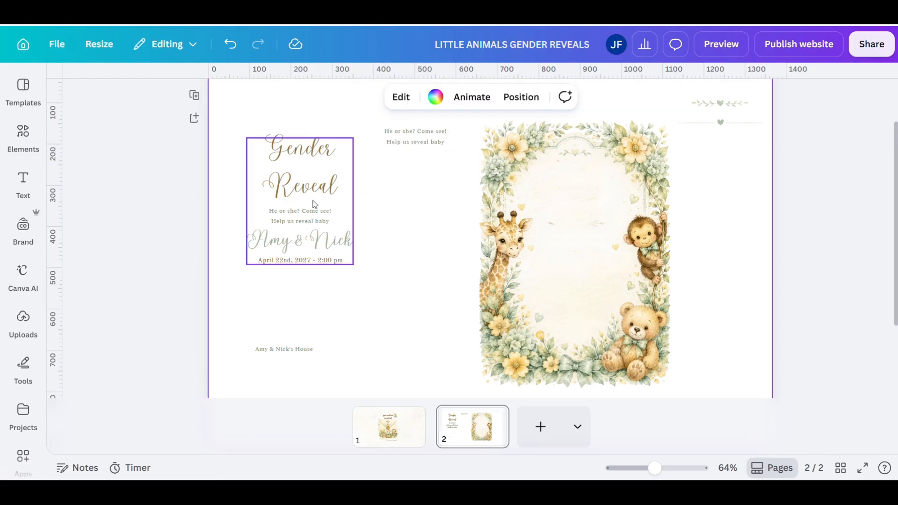
- Duplicate the original full text block again and place the copy below the "He or she? Come see!" text
click(262, 211)
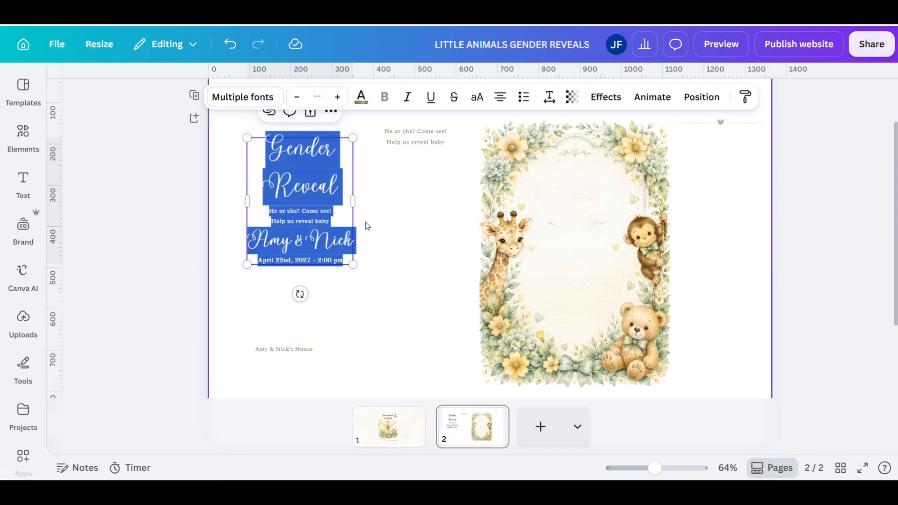
key(ctrl+d)
click(750, 193)
click(314, 203)
key(ctrl+d)
drag(314, 203, 418, 279)
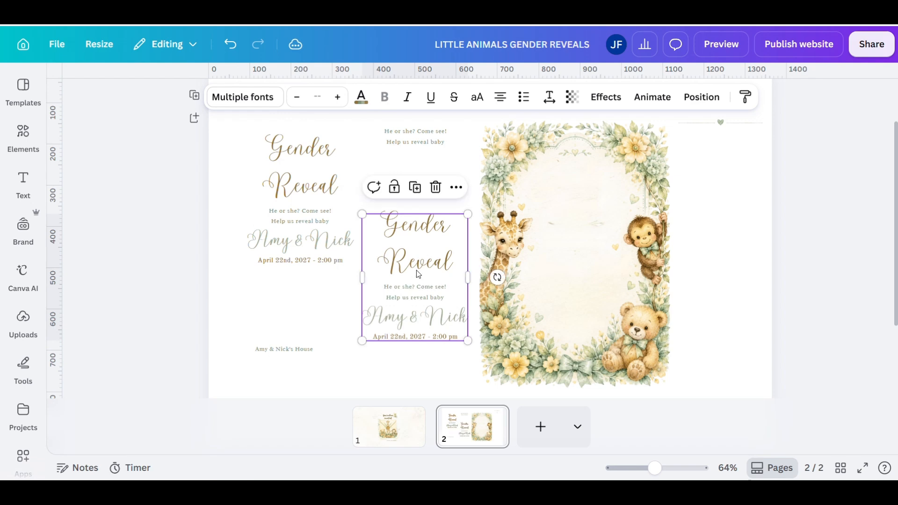
- Delete everything below the "Gender Reveal" title from the original text block
click(305, 164)
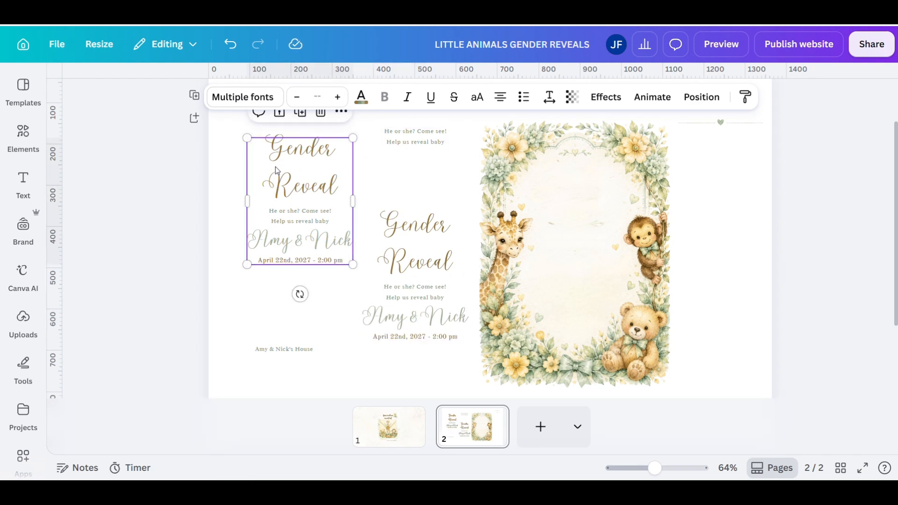
click(271, 221)
drag(261, 211, 347, 269)
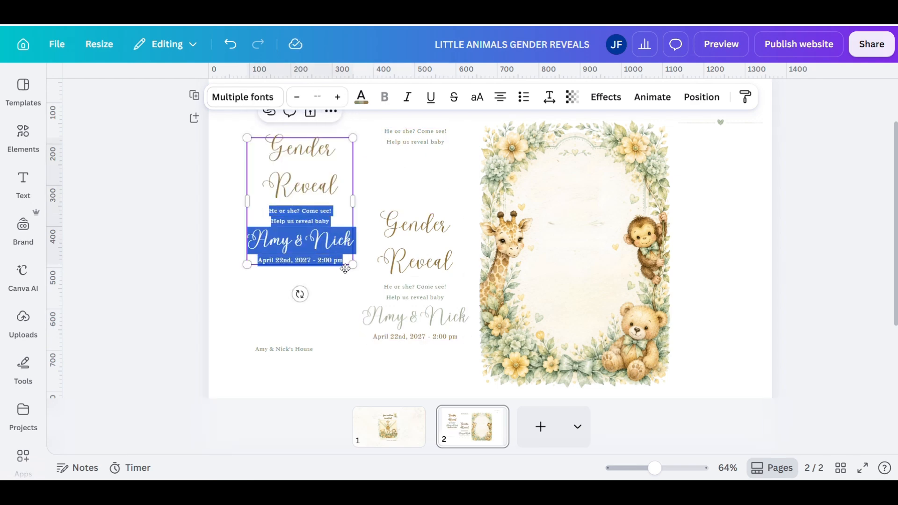
key(BackSpace)
key(BackSpace)
click(341, 250)
- Move the "Gender Reveal" title up and place the "He or she? Come see!" text directly beneath it
drag(311, 178, 303, 144)
click(409, 138)
drag(408, 139, 285, 182)
- Duplicate the remaining full text block, place the copy under the "He or she?" text and reduce it to the parents' names
click(404, 256)
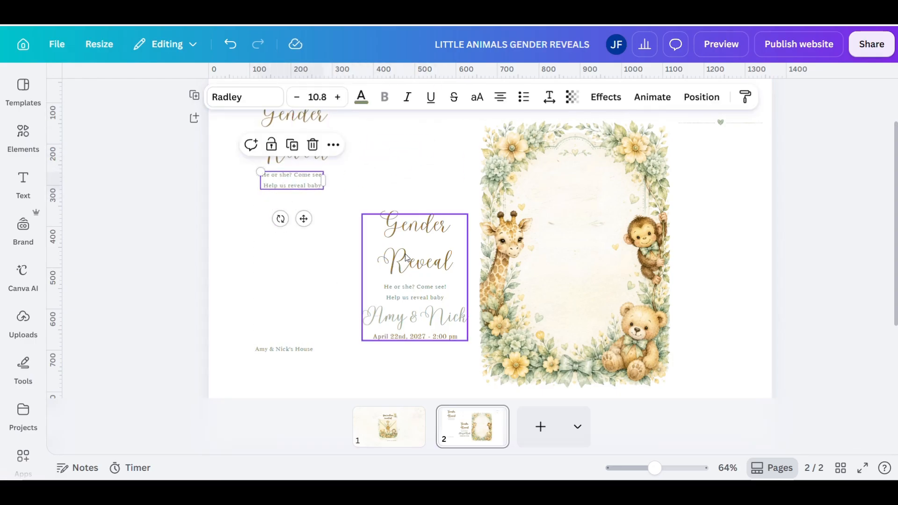
key(ctrl+d)
drag(405, 254, 341, 276)
double_click(270, 216)
key(BackSpace)
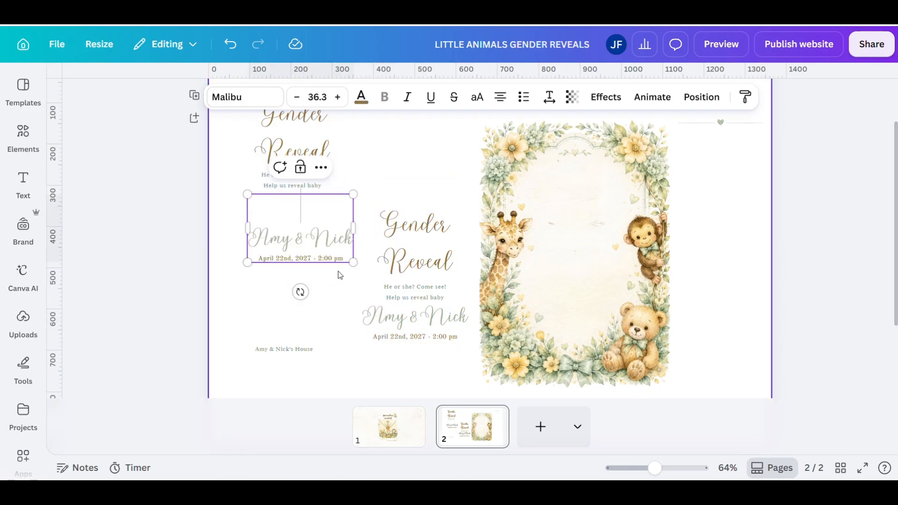
key(BackSpace)
drag(258, 221, 344, 221)
key(BackSpace)
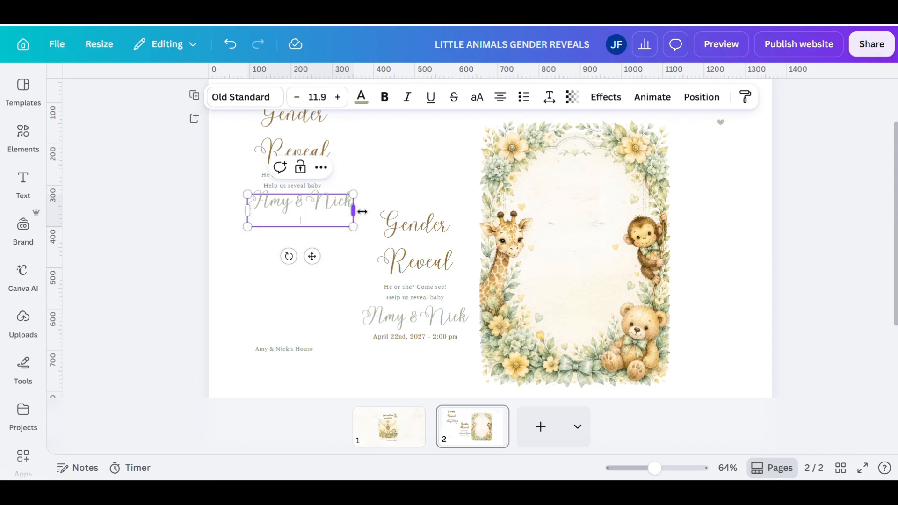
- Trim the last full text block down to the "April 22nd, 2027 - 2:00 pm" line
click(408, 240)
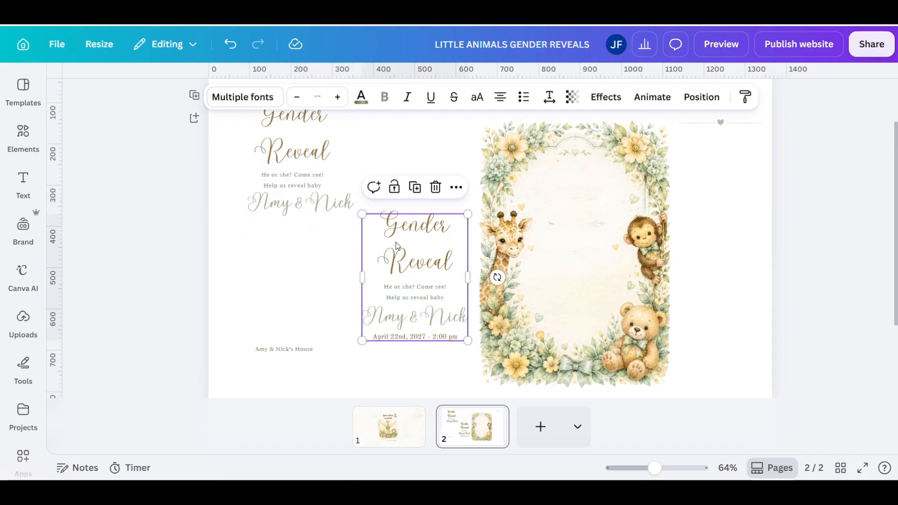
double_click(387, 243)
drag(376, 234, 464, 316)
key(BackSpace)
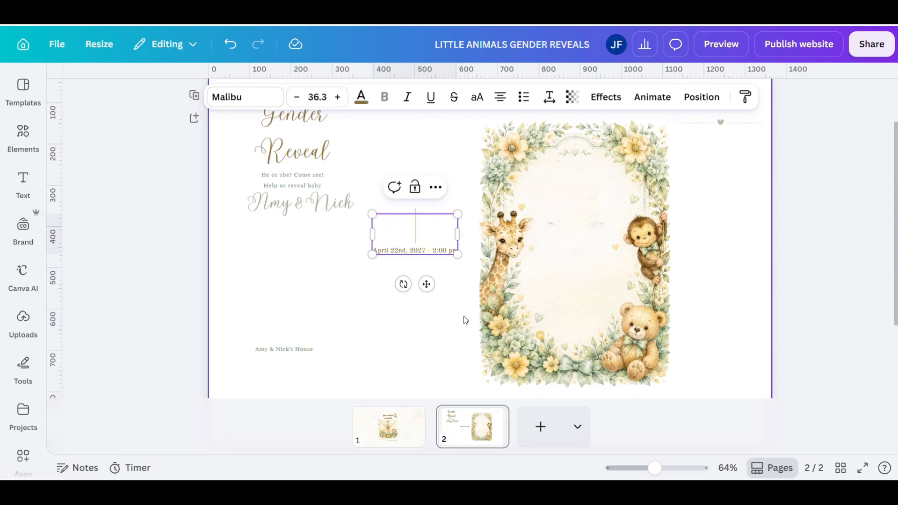
click(405, 281)
- Place the date line below the parents' names and move the venue line up beneath it
drag(405, 224, 280, 240)
click(303, 318)
drag(299, 345, 305, 252)
click(323, 286)
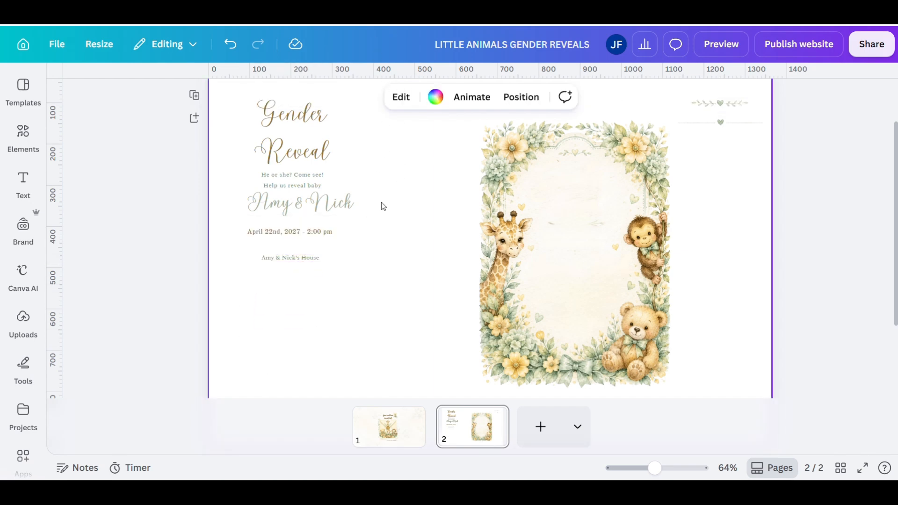
- Replace the Malibu font throughout page 2 with Westonia, matching the "You've been" heading on page 1
click(295, 120)
drag(296, 121, 288, 121)
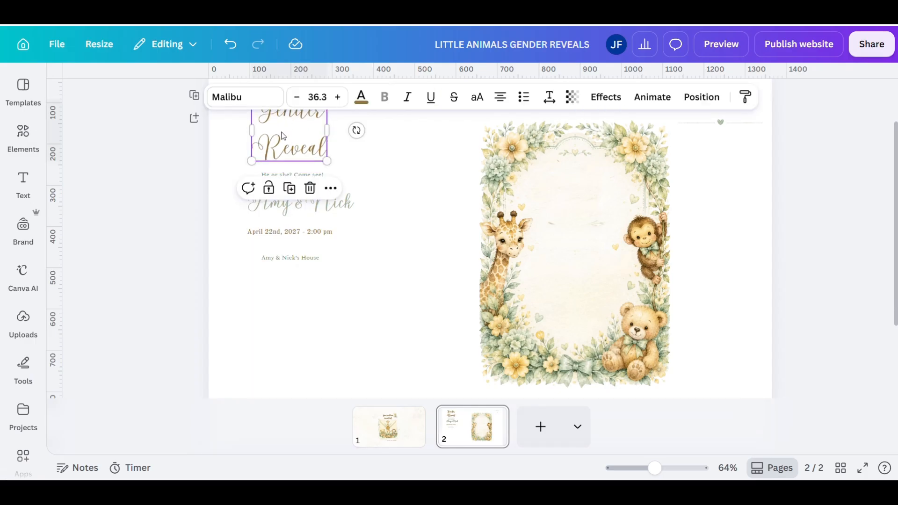
click(381, 423)
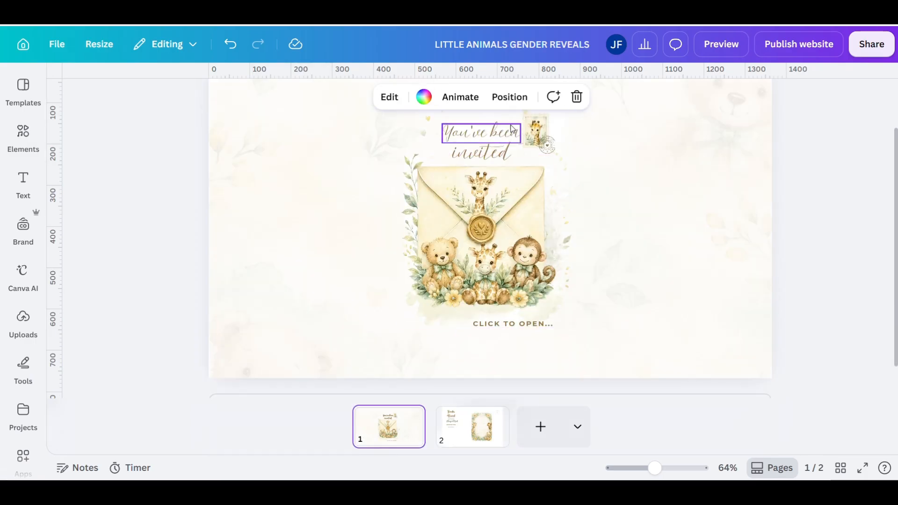
click(453, 136)
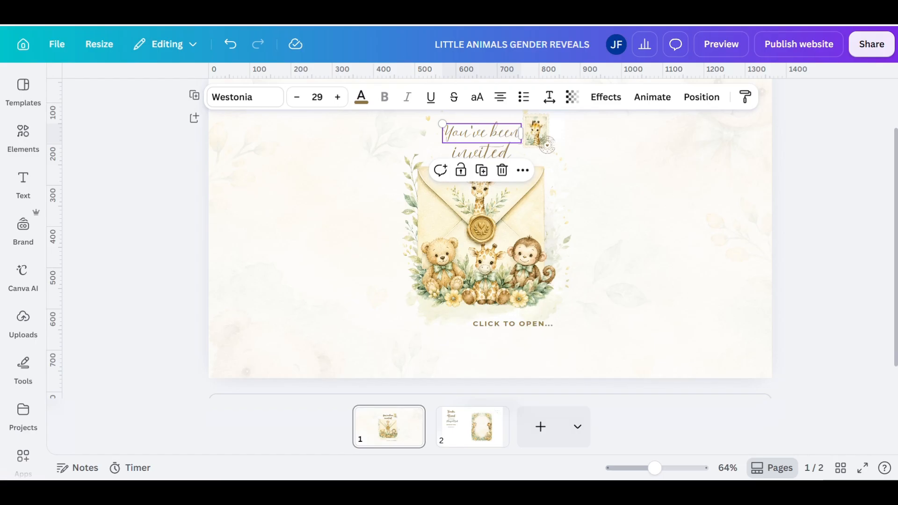
click(463, 429)
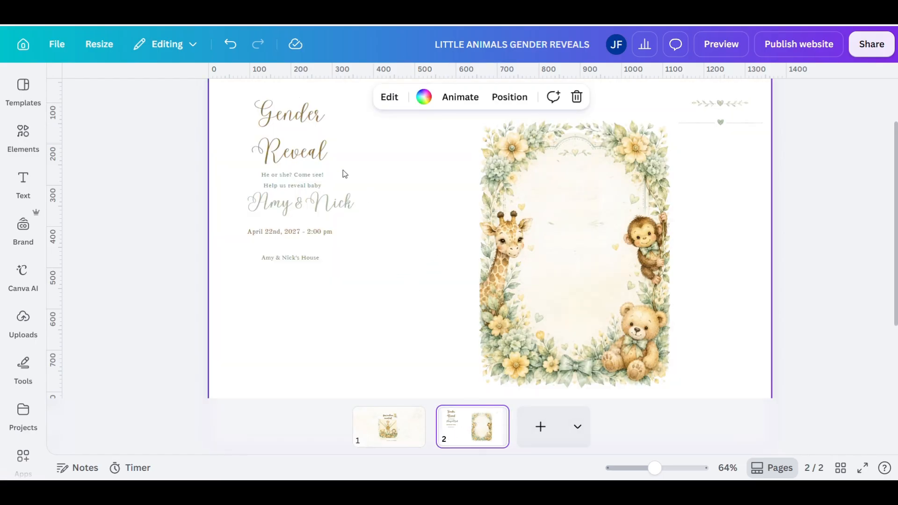
click(290, 141)
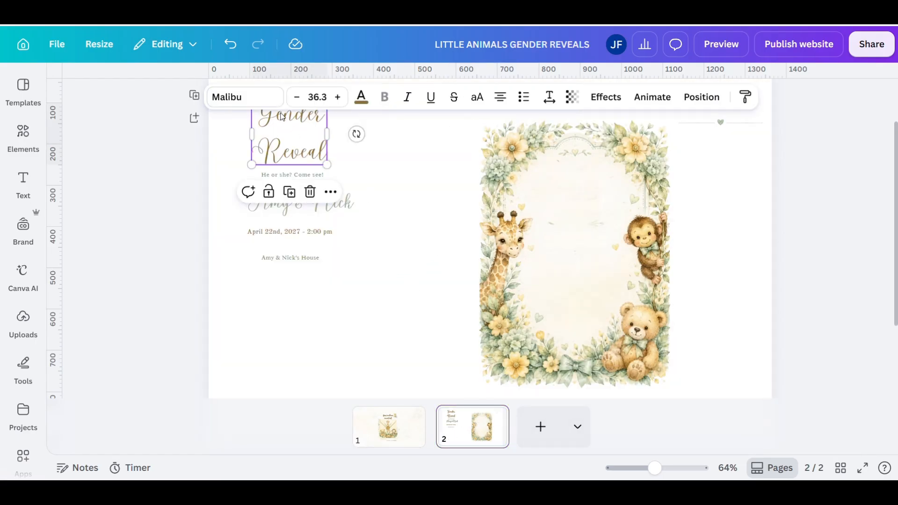
click(244, 98)
scroll(178, 263, down, 4)
scroll(178, 264, down, 6)
scroll(197, 302, up, 8)
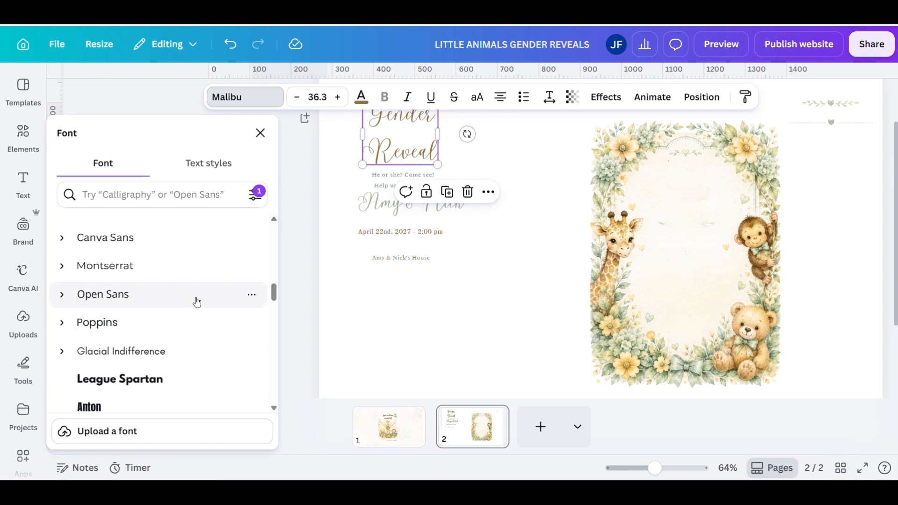
scroll(196, 299, up, 3)
scroll(112, 303, up, 4)
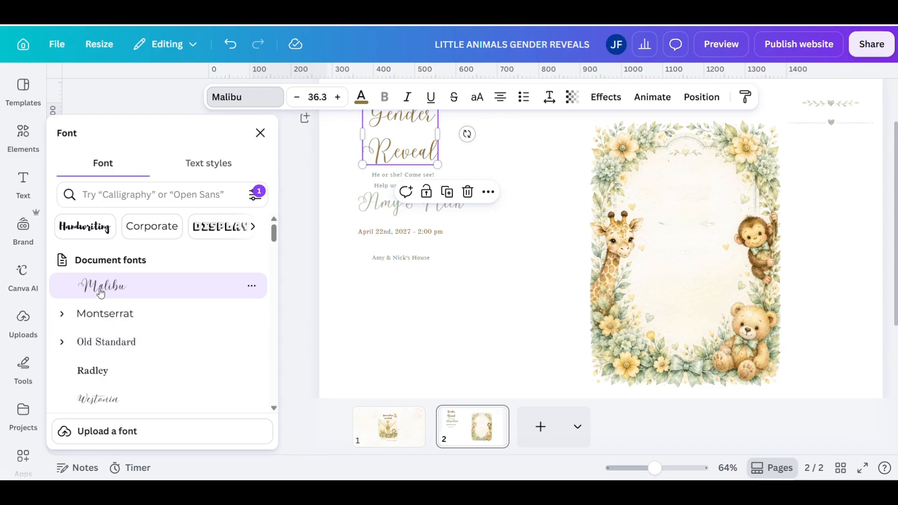
click(112, 398)
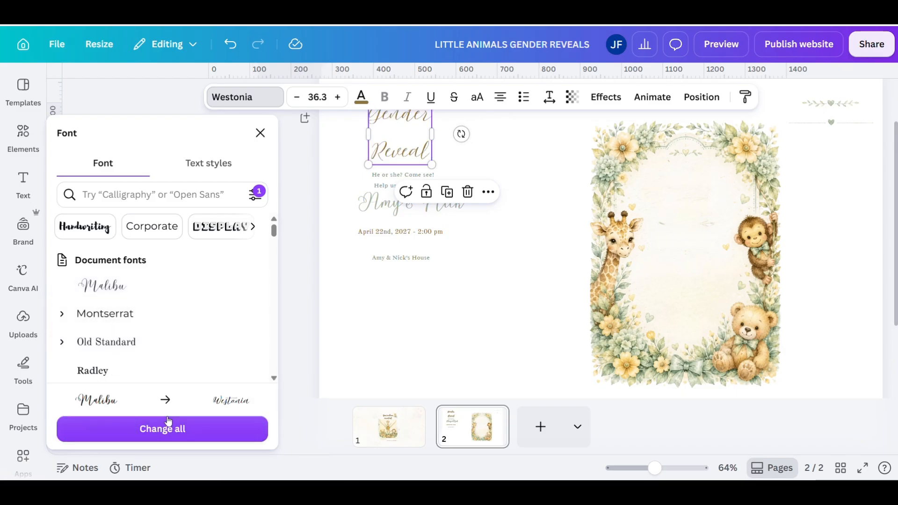
click(201, 433)
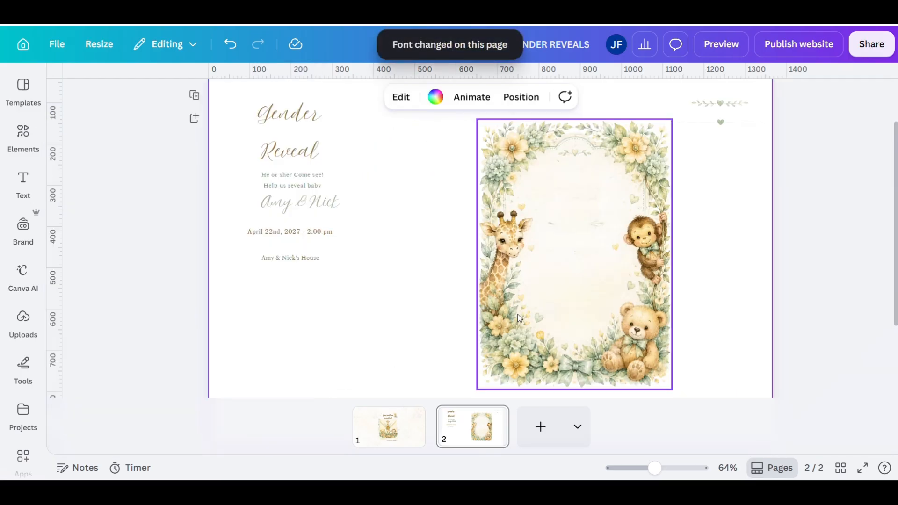
click(532, 313)
- Replace the Radley font of the "He or she? Come see!" text with Montserrat throughout the page
click(322, 187)
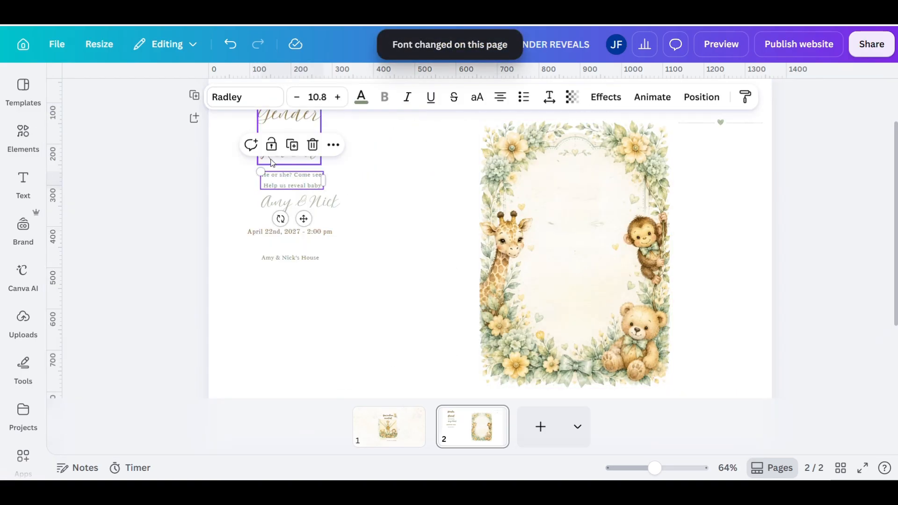
click(236, 99)
click(79, 286)
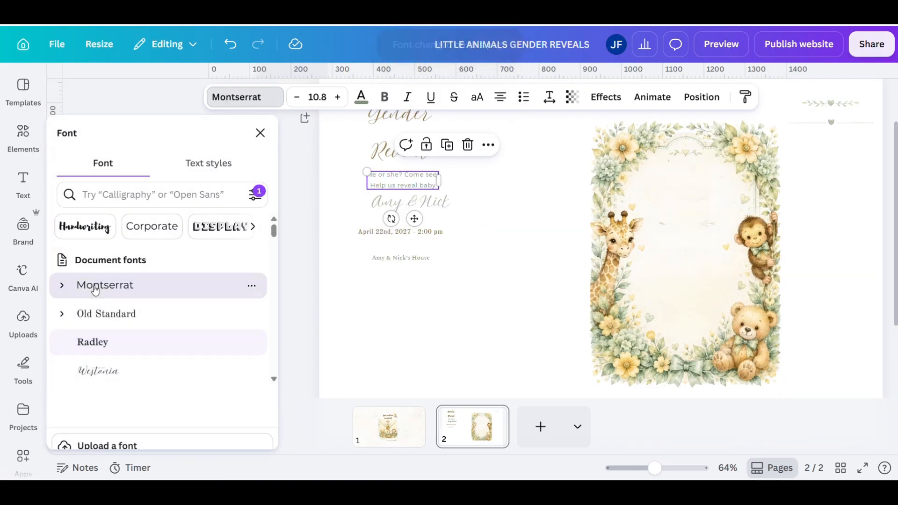
click(124, 428)
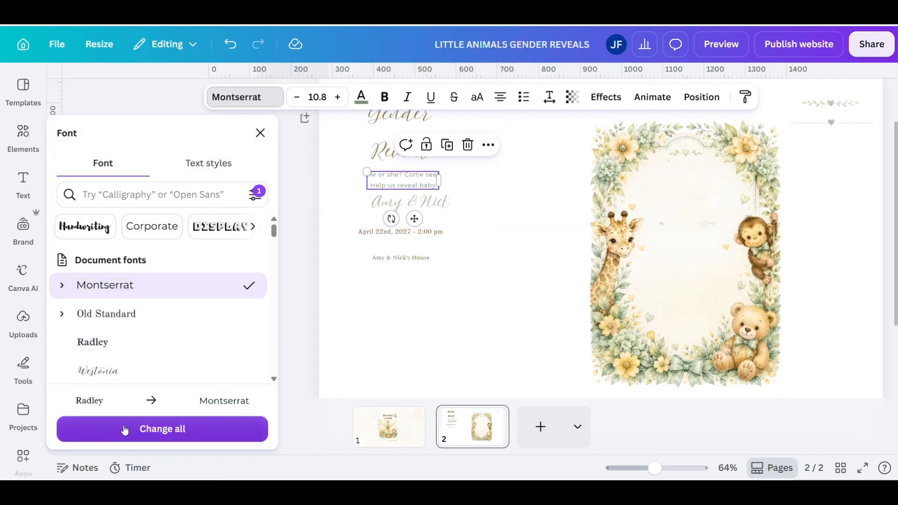
click(417, 294)
- Move the "Gender Reveal" title into the upper part of the floral animal frame
click(303, 126)
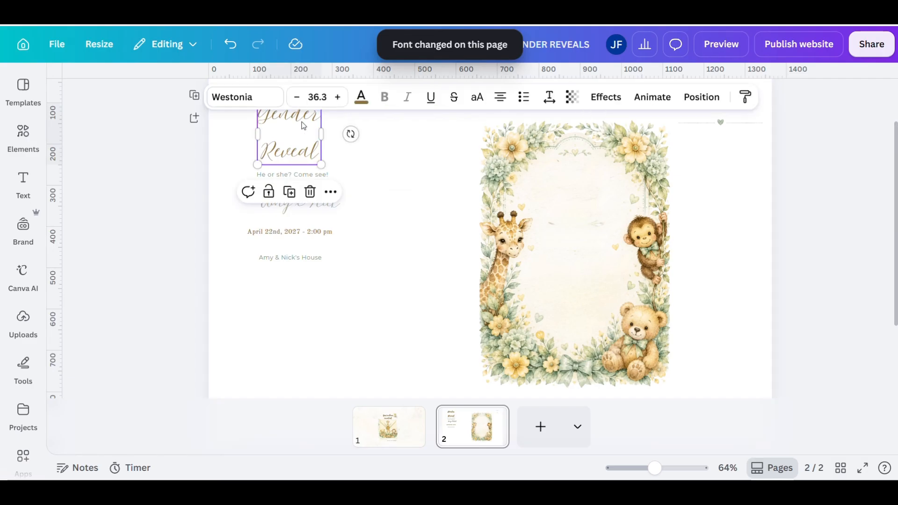
drag(305, 137, 582, 202)
click(385, 263)
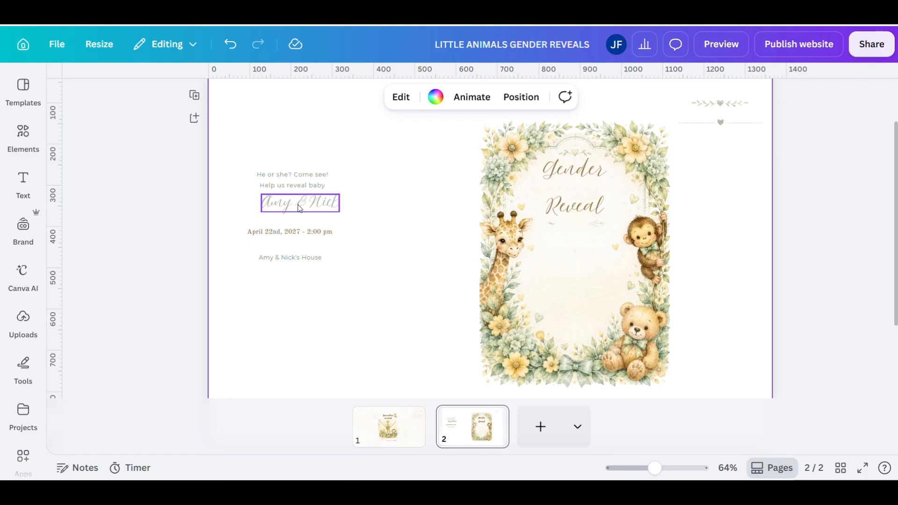
- Place the "He or she?" text, parents' names, date line and venue line inside the frame, stacked beneath the title
click(287, 180)
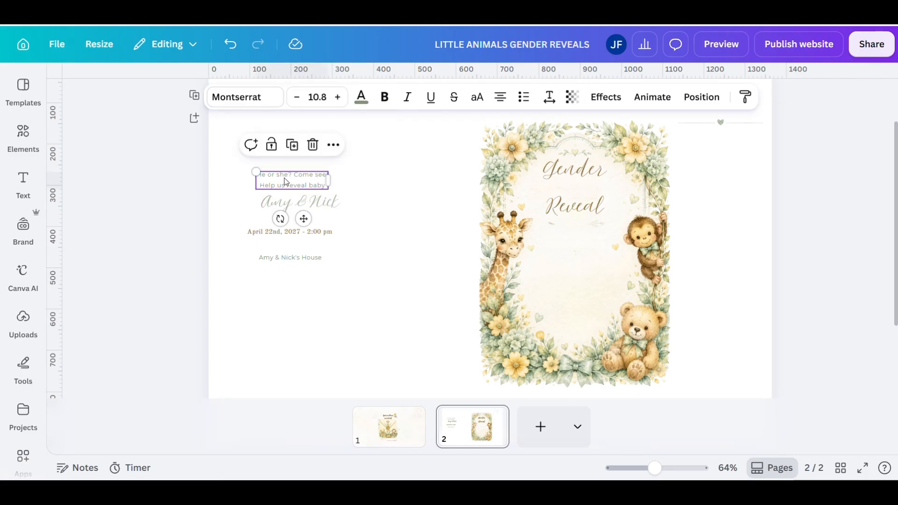
drag(287, 181, 290, 159)
click(346, 177)
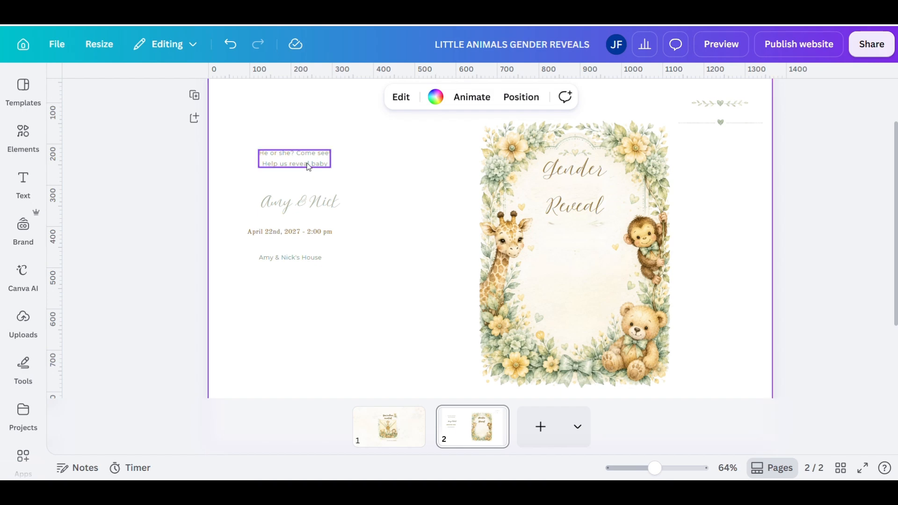
drag(307, 164, 586, 235)
drag(314, 201, 586, 259)
drag(306, 233, 593, 280)
drag(277, 258, 563, 301)
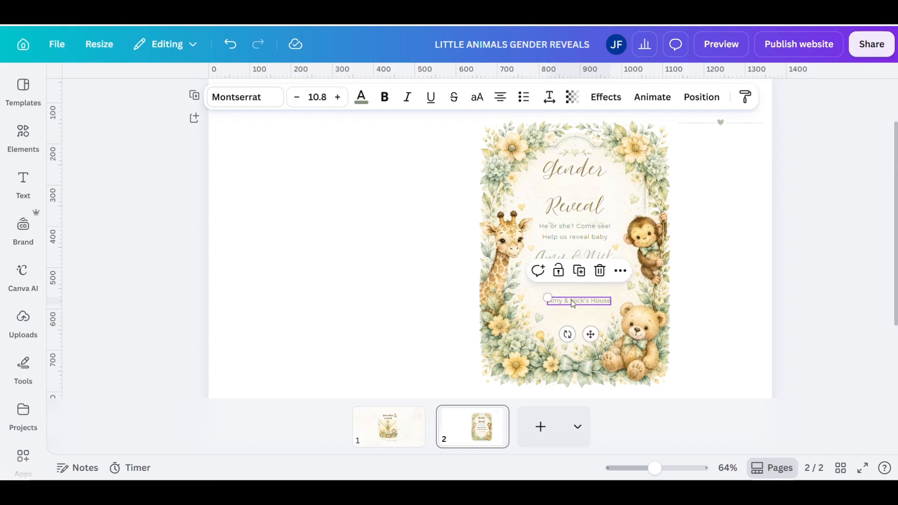
click(678, 245)
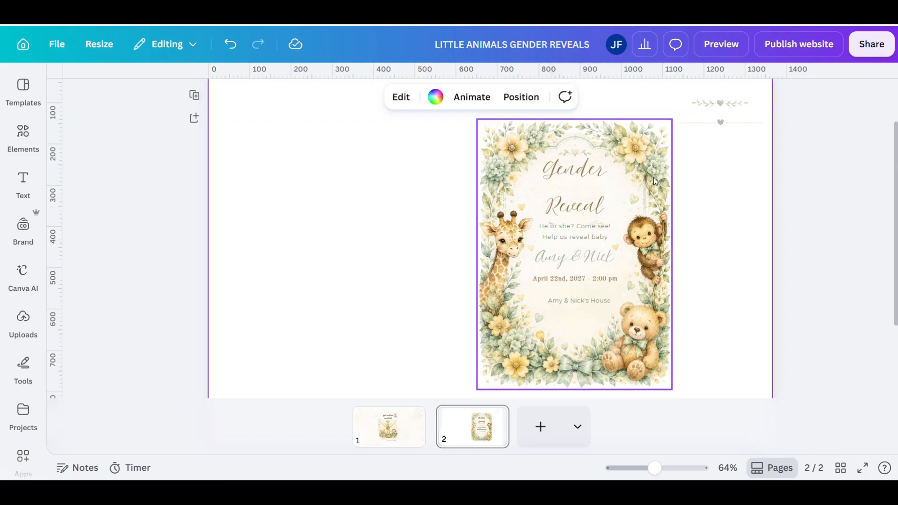
- Move the "Gender Reveal" title out onto the blank area and set its letter spacing to 77 and line spacing to 1.4
click(555, 169)
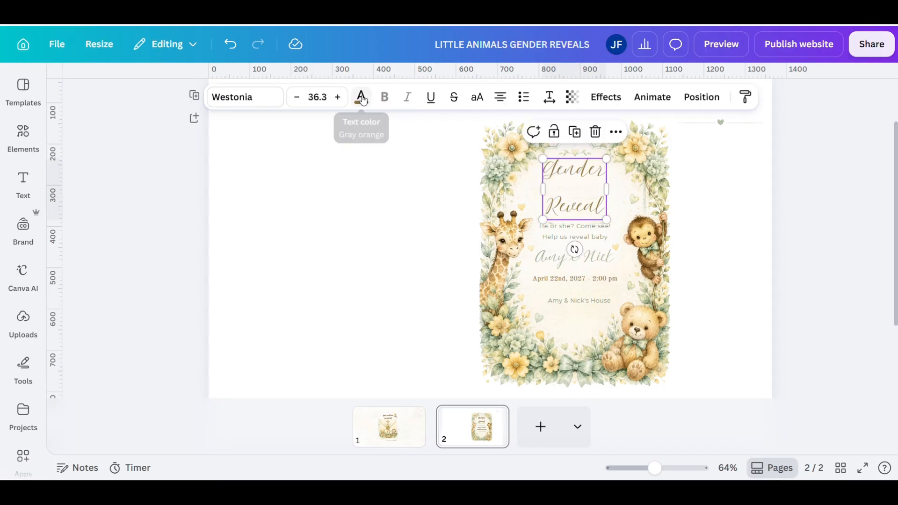
click(551, 98)
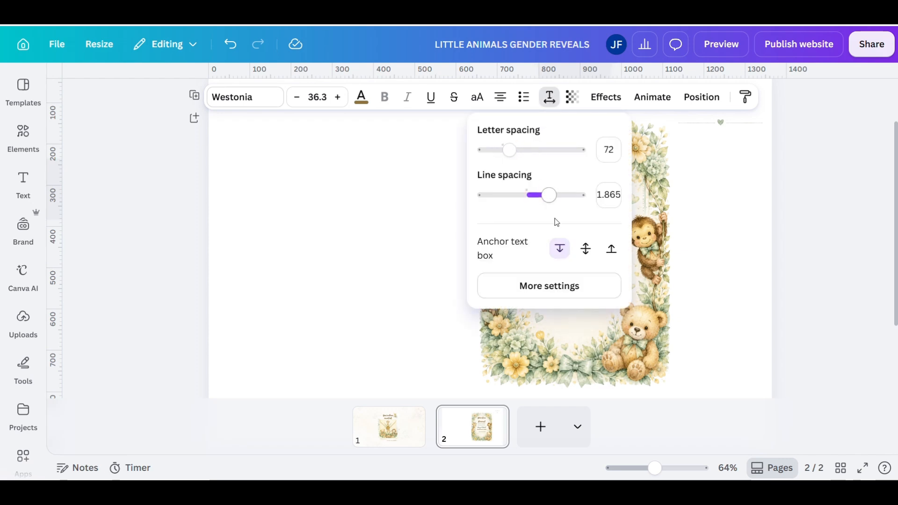
click(699, 252)
click(579, 187)
drag(580, 187, 317, 174)
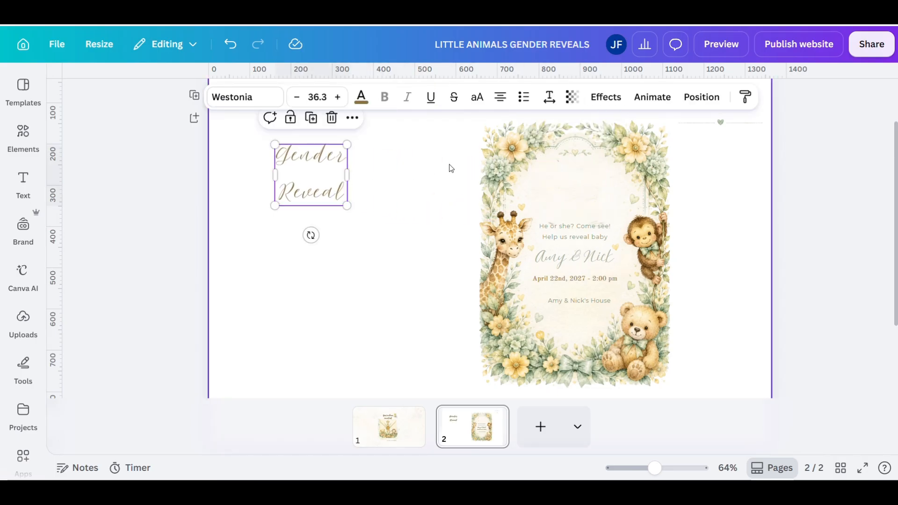
click(549, 97)
mouse_move(507, 147)
mouse_down()
mouse_move(533, 148)
mouse_move(509, 149)
mouse_up()
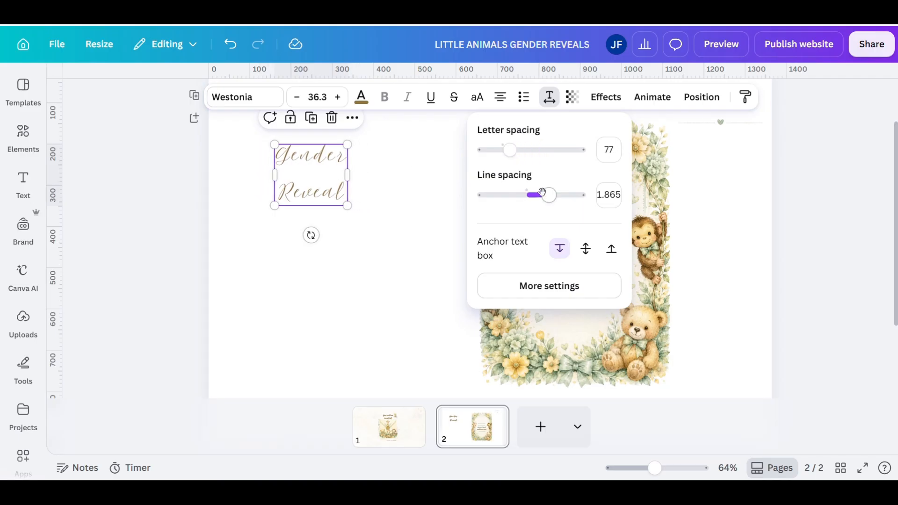
drag(548, 195, 523, 195)
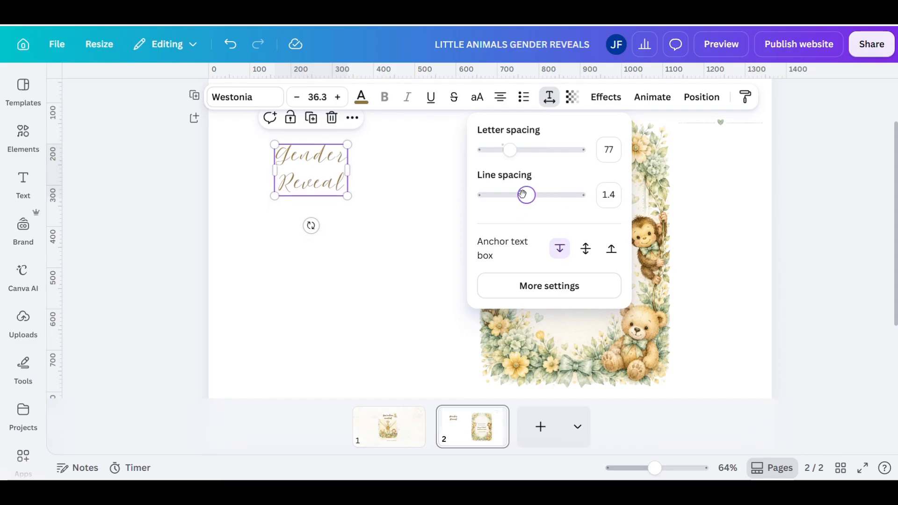
- Move the tightened "Gender Reveal" title back into the top of the floral frame
click(401, 201)
drag(327, 189, 579, 187)
click(716, 247)
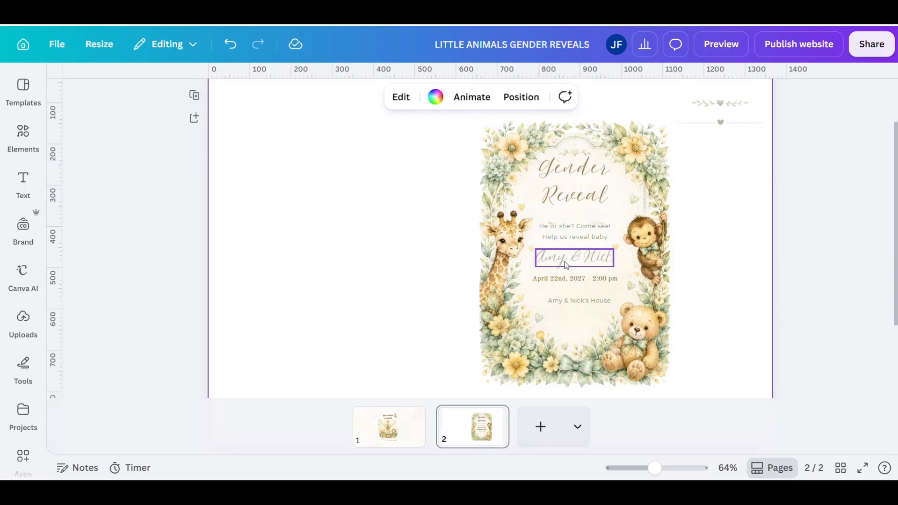
- Move the "He or she? Come see!" text up closer to the title and set its font size to 15
click(557, 232)
drag(575, 232, 561, 221)
click(542, 222)
click(543, 228)
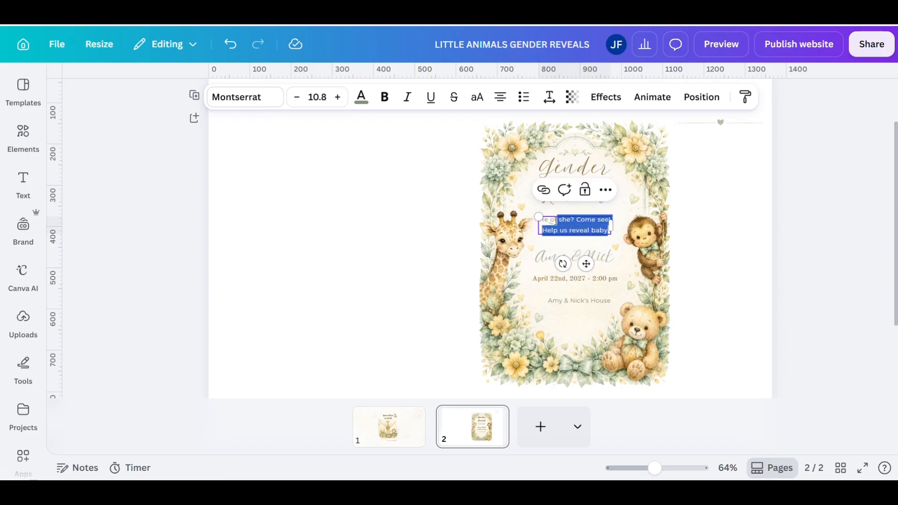
click(317, 96)
text(1)
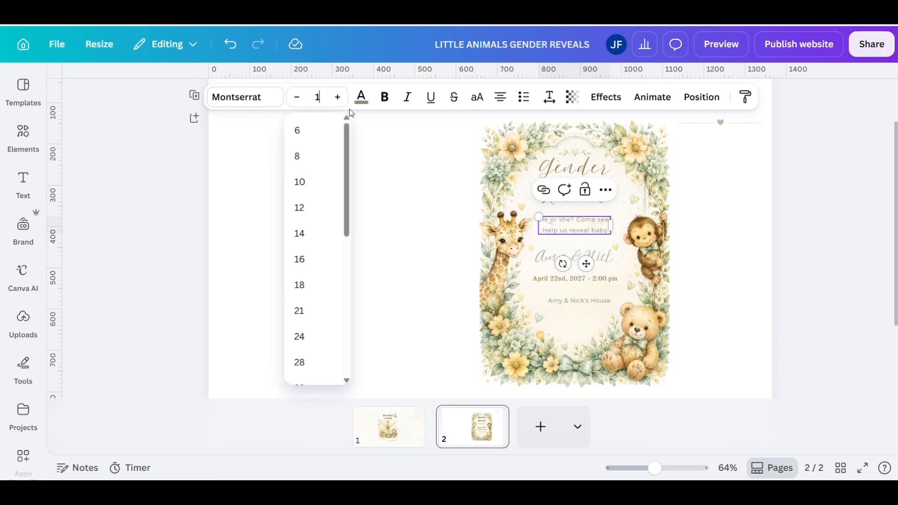
text(5)
key(Return)
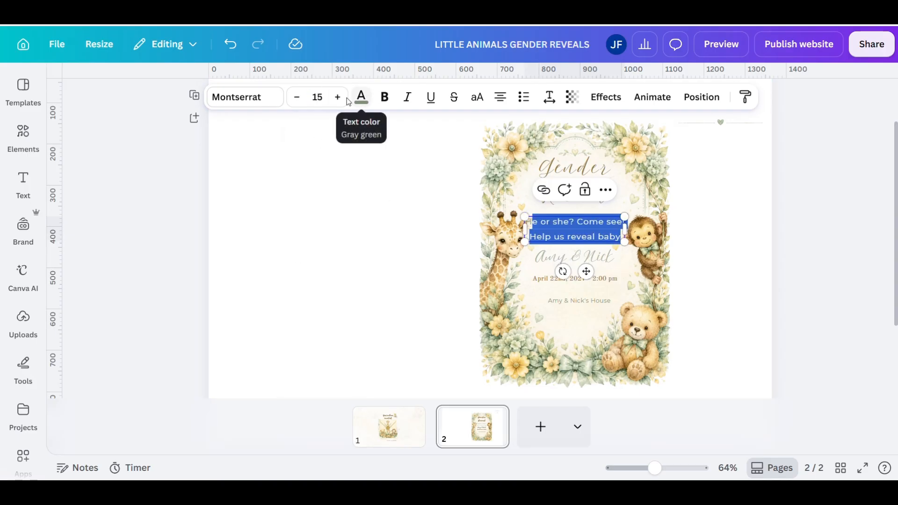
- Reduce the "He or she? Come see!" text to font size 12 so it fits between the animals
click(296, 97)
click(296, 97)
key(Escape)
click(740, 239)
click(589, 226)
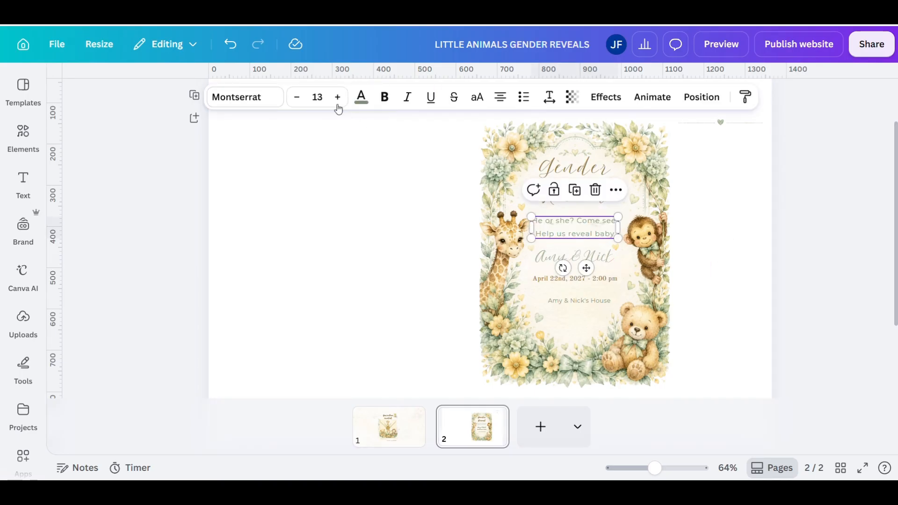
click(296, 96)
click(733, 237)
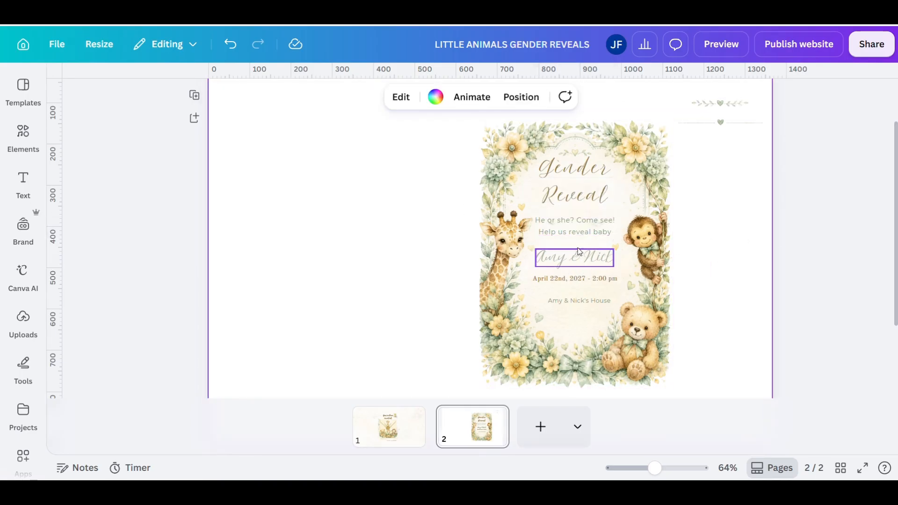
click(555, 227)
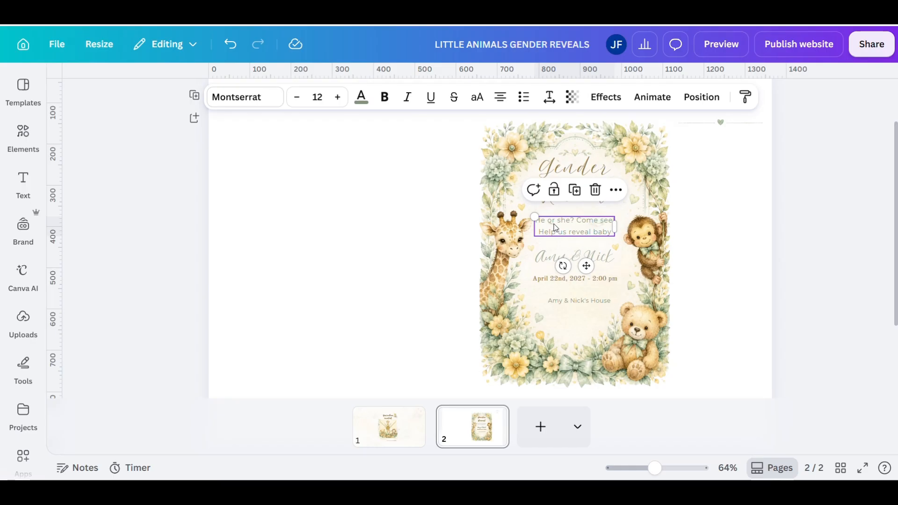
- Set the date line and the venue line together to font size 12
click(603, 278)
shift+click(572, 301)
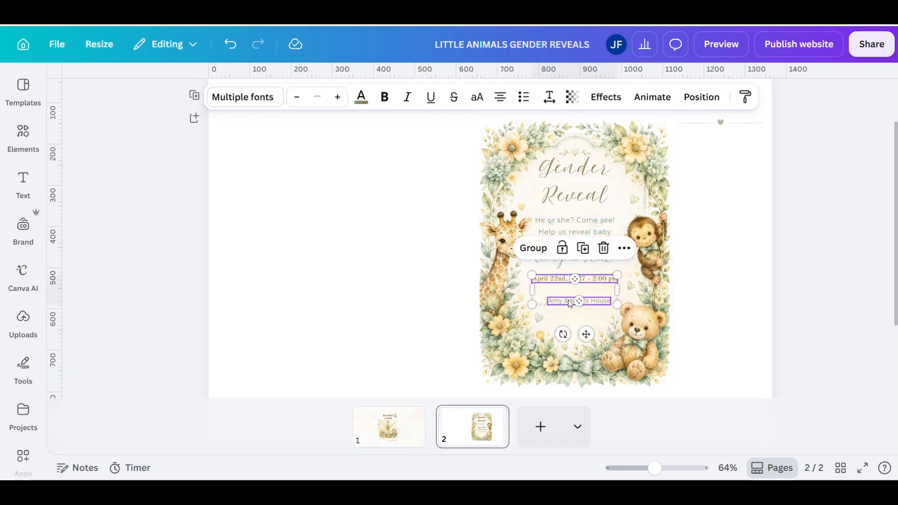
click(318, 97)
text(12)
key(Return)
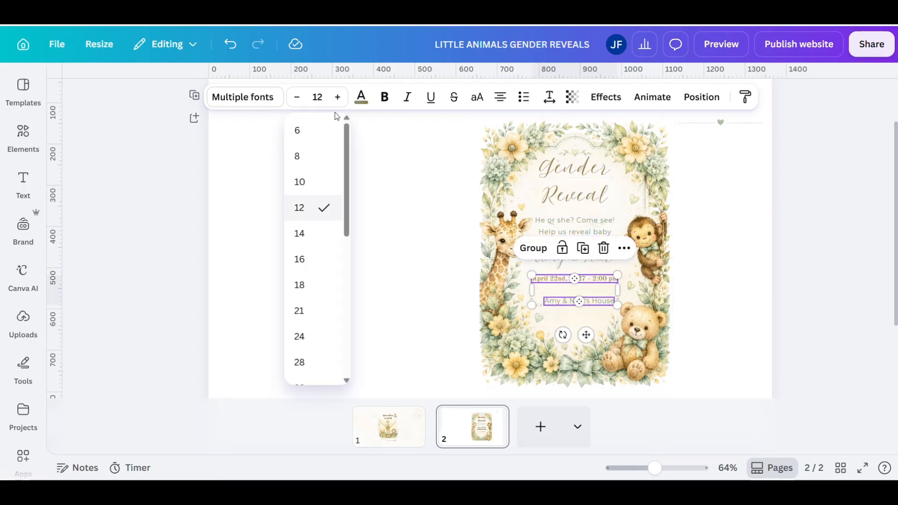
click(722, 216)
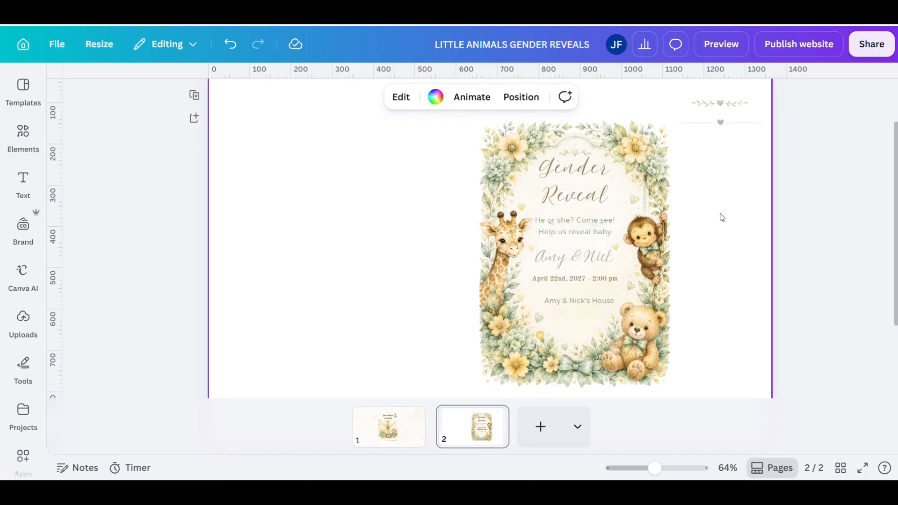
- Nudge the date line down slightly and set the couple's names line above it to font size 32
click(587, 279)
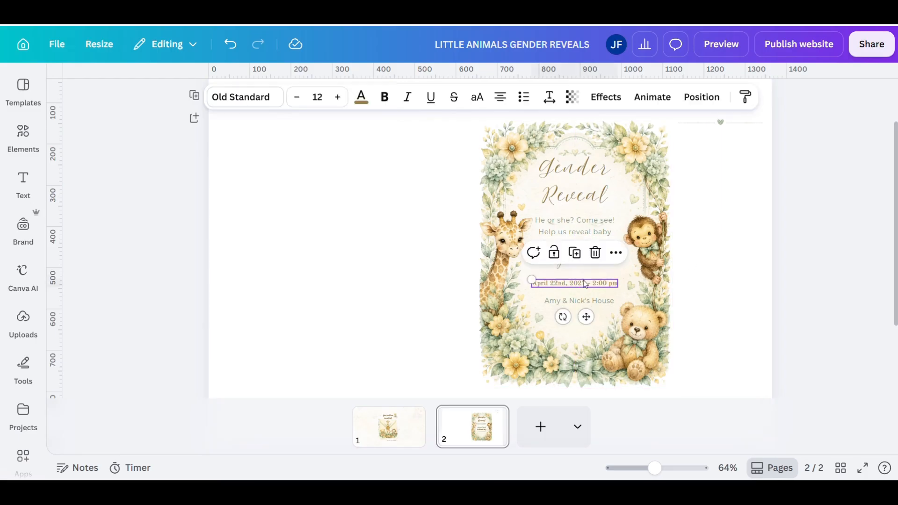
click(551, 265)
triple_click(547, 262)
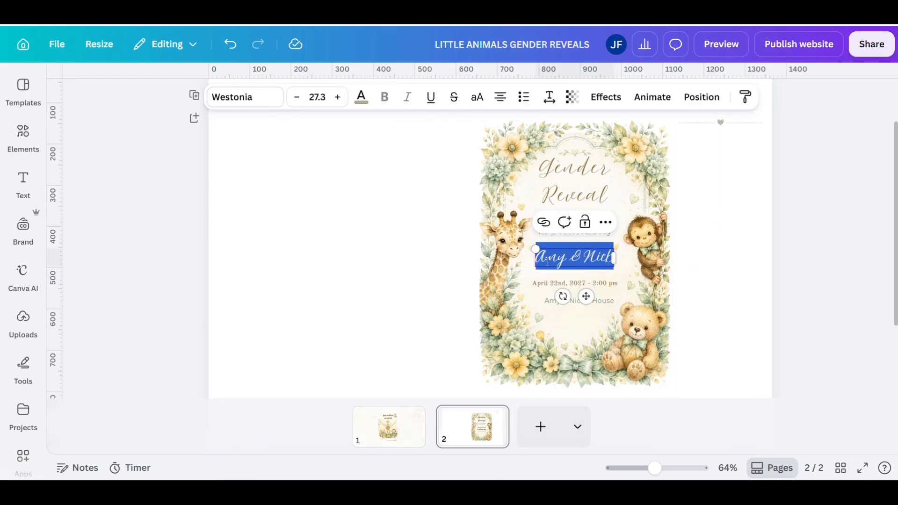
click(317, 97)
text(3)
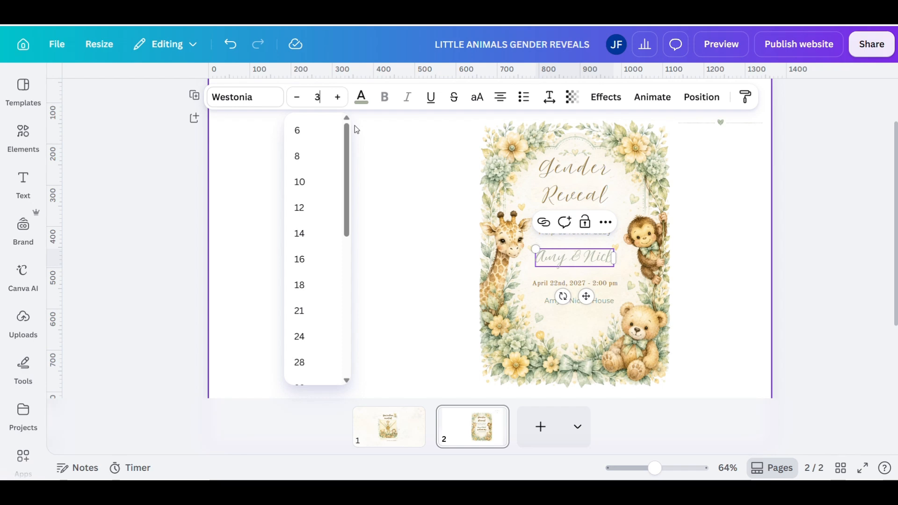
text(2)
key(Return)
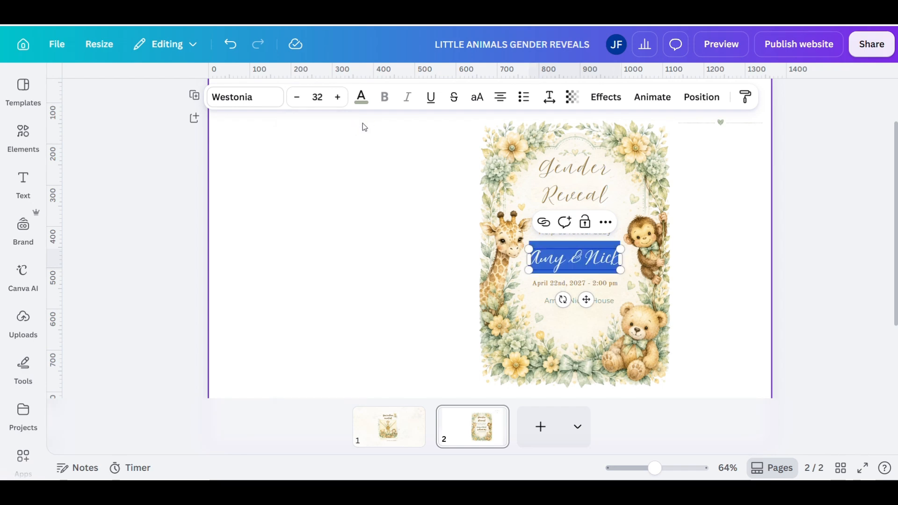
click(734, 195)
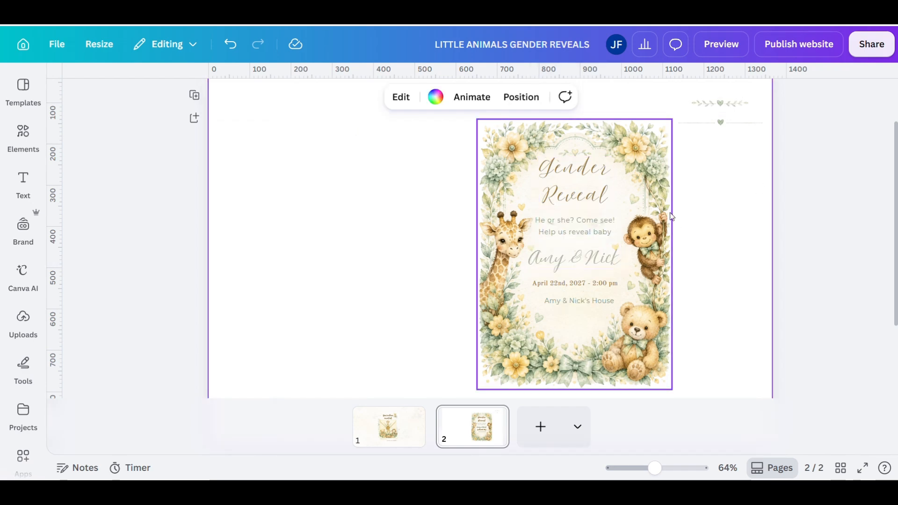
- Nudge the "Gender Reveal" title down slightly, and move the venue line down and centre it under the date
click(568, 176)
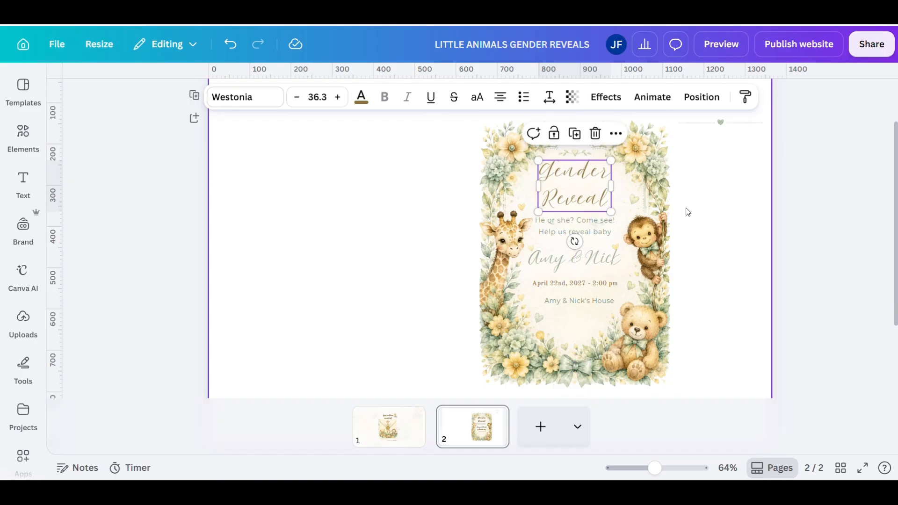
click(706, 216)
click(579, 301)
drag(580, 302, 578, 307)
click(788, 309)
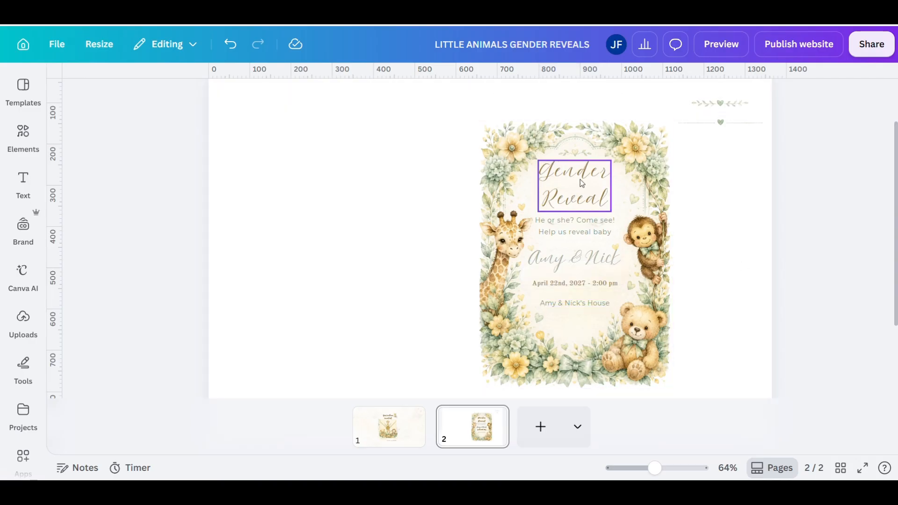
click(584, 183)
double_click(574, 171)
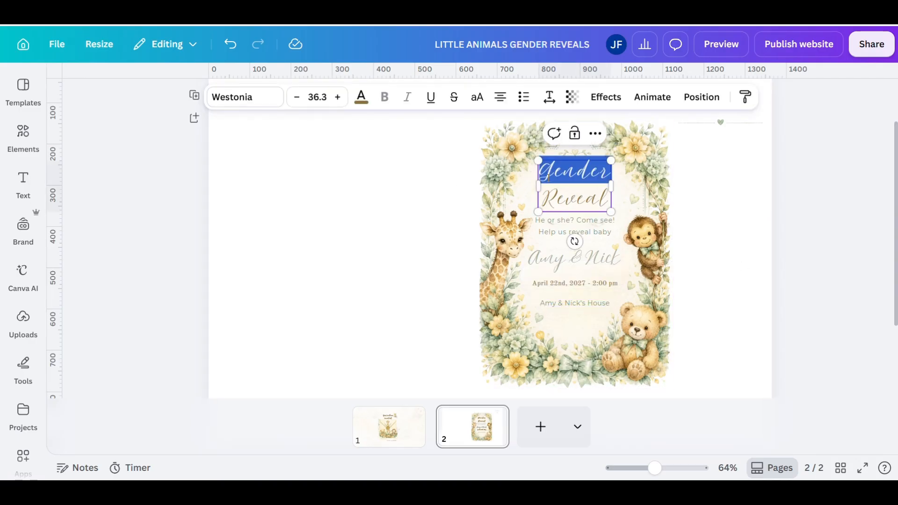
click(555, 193)
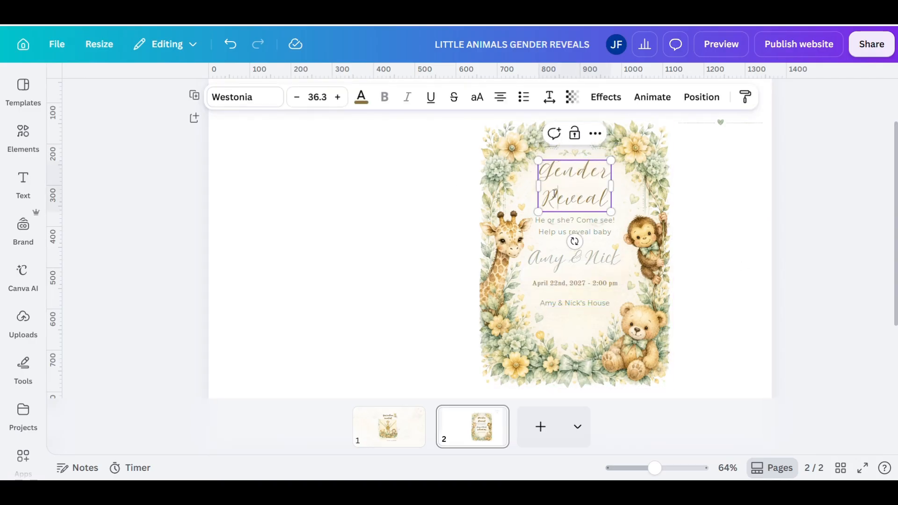
- Recolour both lines of the "He or she? Come see! Help us reveal baby" text with the sage green photo colour
triple_click(553, 226)
click(554, 226)
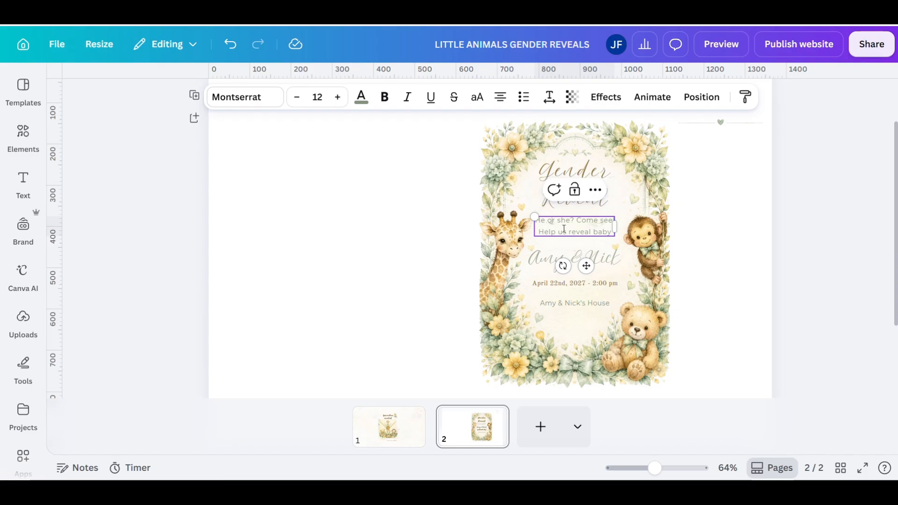
drag(611, 232, 535, 220)
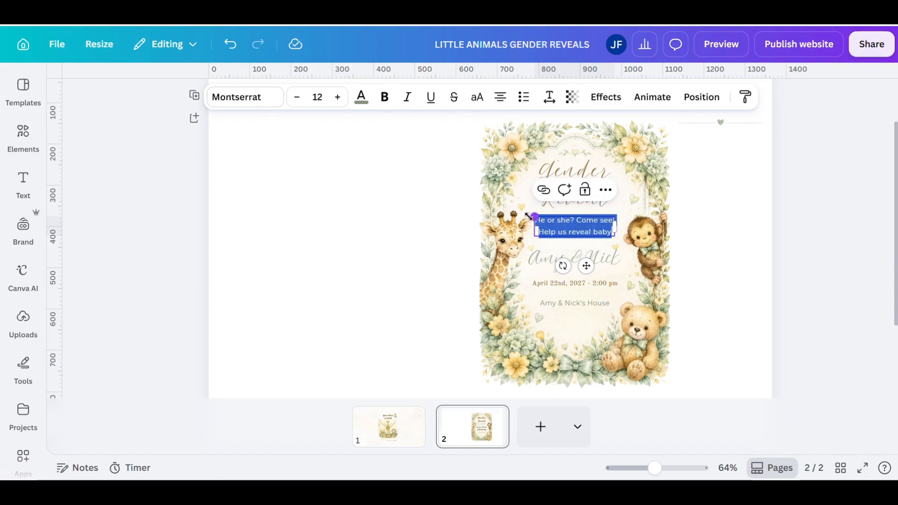
click(361, 97)
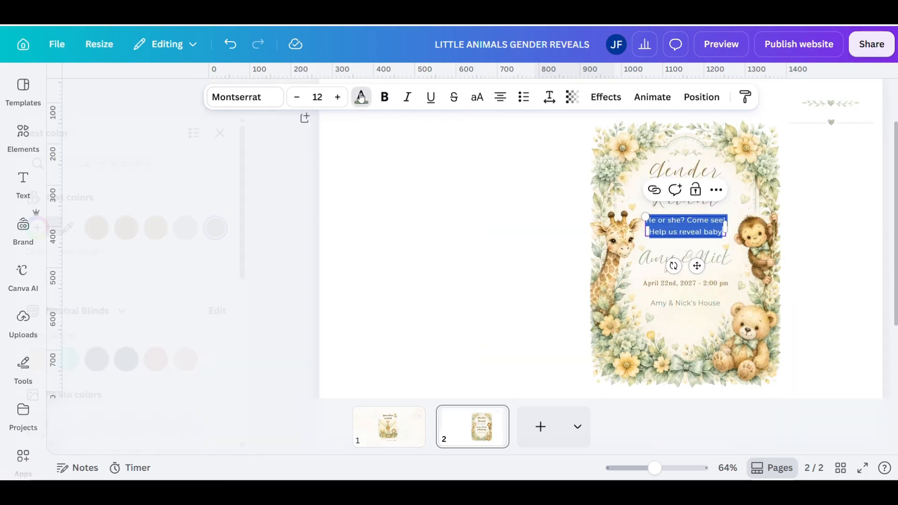
scroll(148, 343, down, 4)
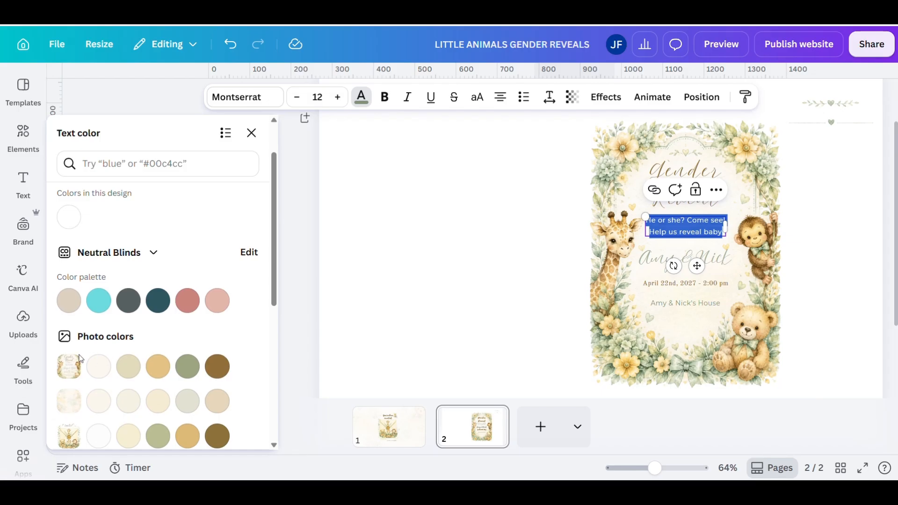
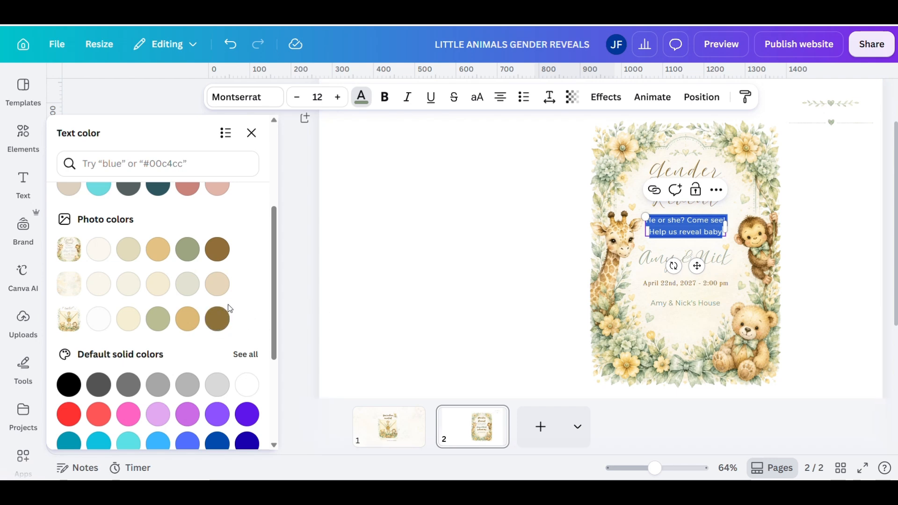
click(187, 255)
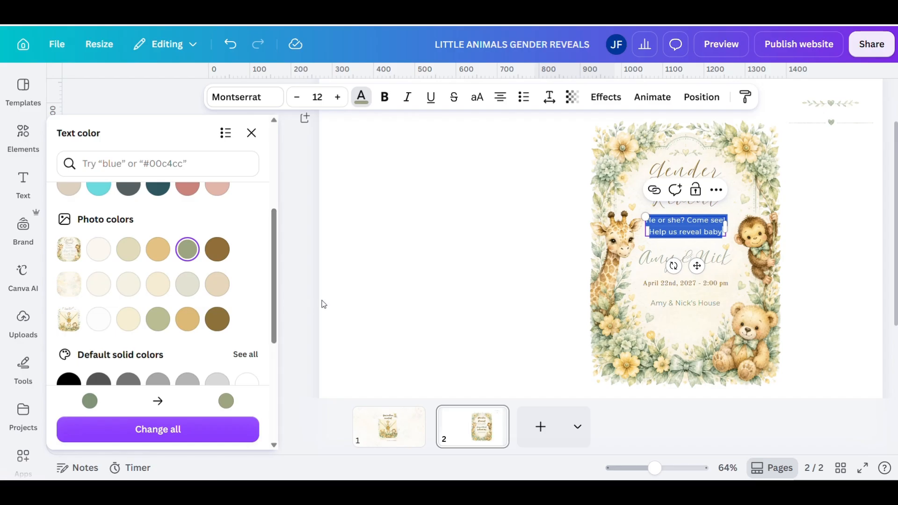
click(362, 315)
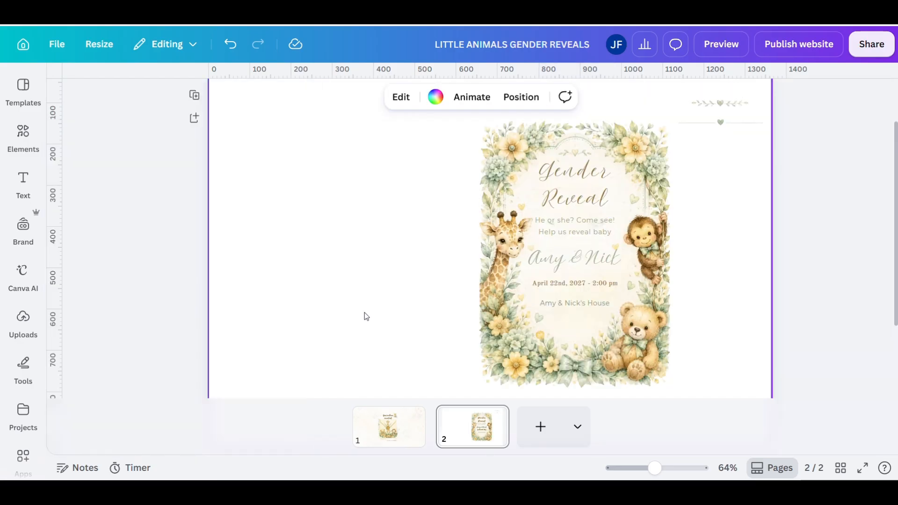
- Try brown and golden tan photo colours on the word "Gender" in the title
click(571, 182)
double_click(570, 182)
click(561, 195)
drag(543, 197, 589, 169)
double_click(590, 169)
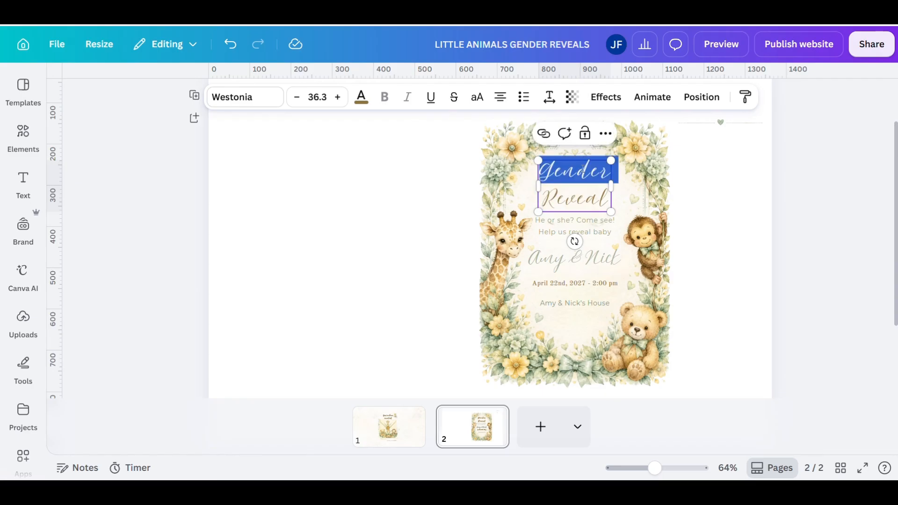
click(355, 103)
scroll(206, 316, down, 3)
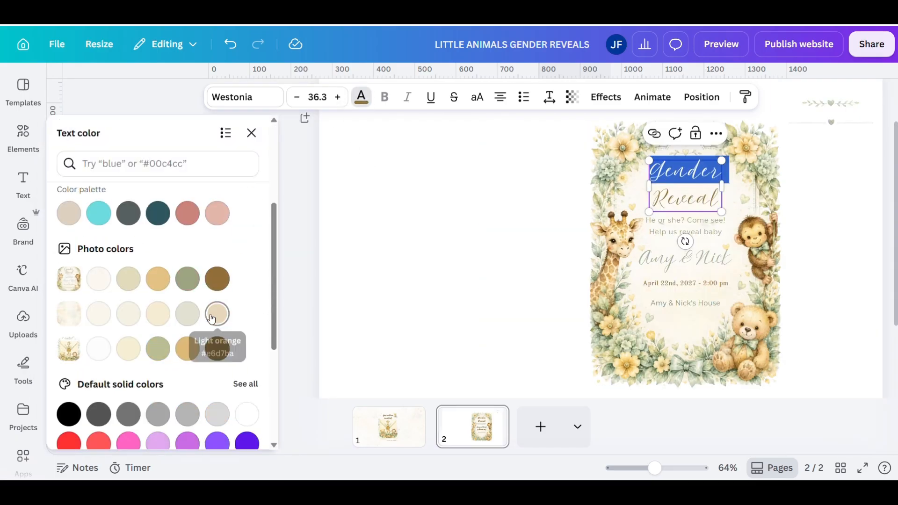
click(215, 279)
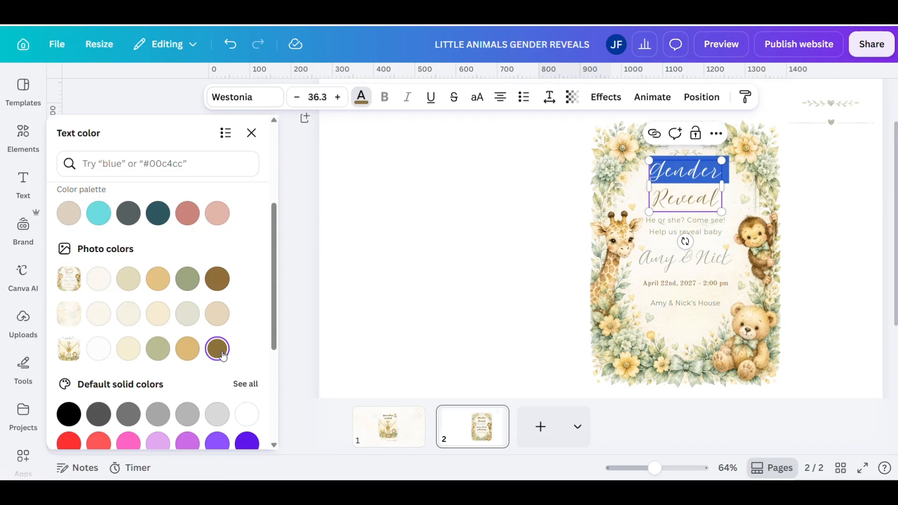
click(187, 348)
click(397, 306)
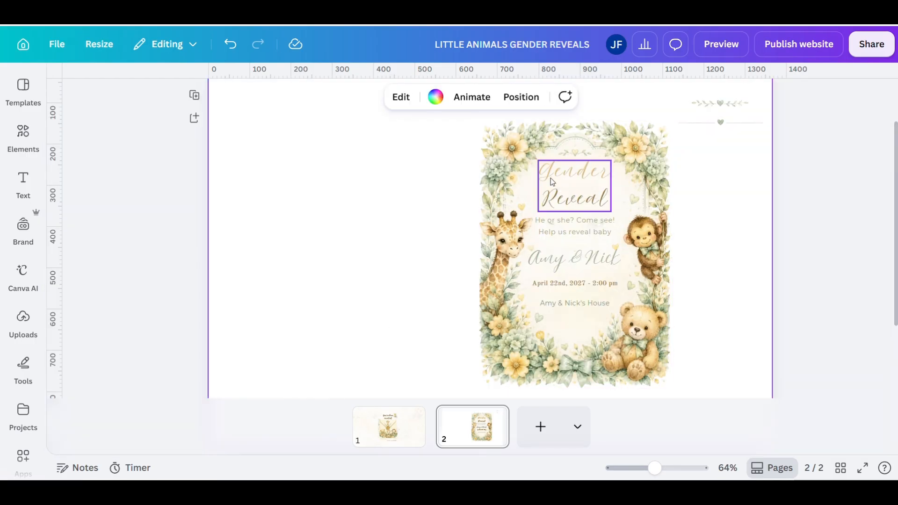
- Undo the golden tan colour on the word "Gender"
click(561, 172)
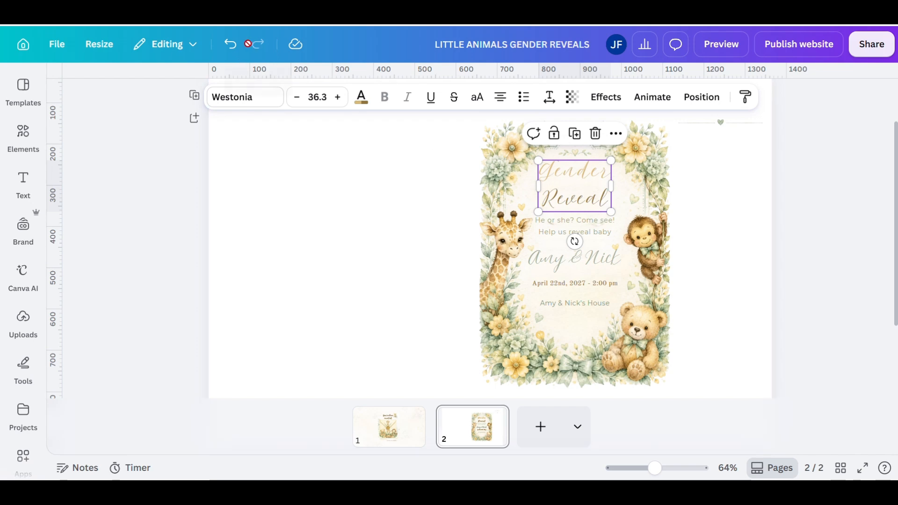
click(230, 44)
click(701, 210)
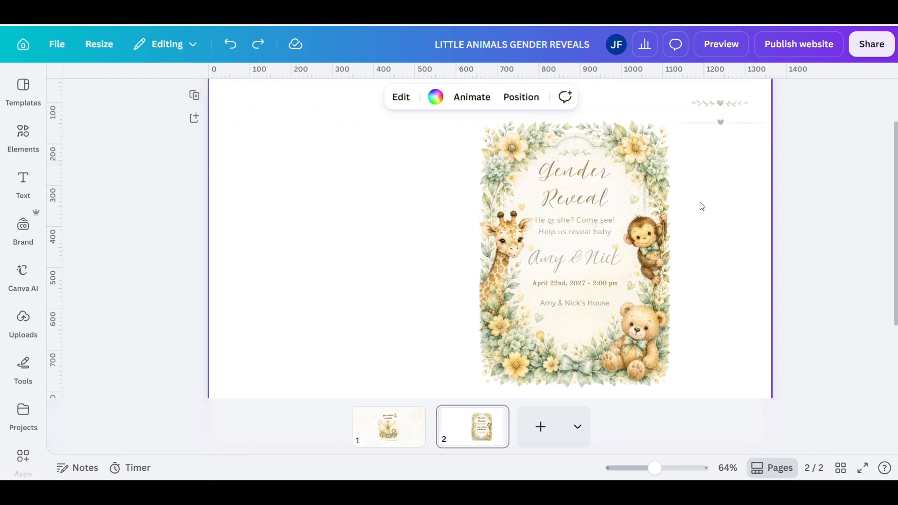
- Select all the "Gender Reveal" title text and try the handwriting fonts Holiday and Abramo on it
click(557, 198)
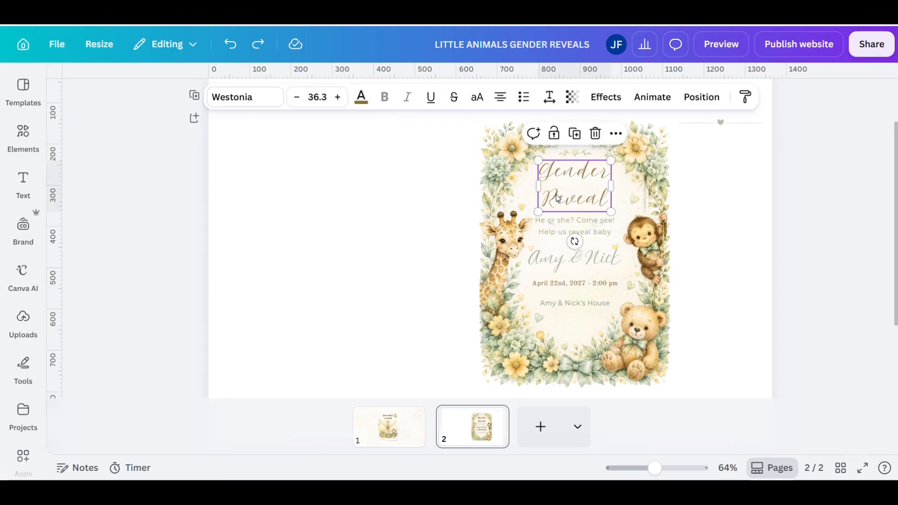
click(543, 183)
key(ctrl+a)
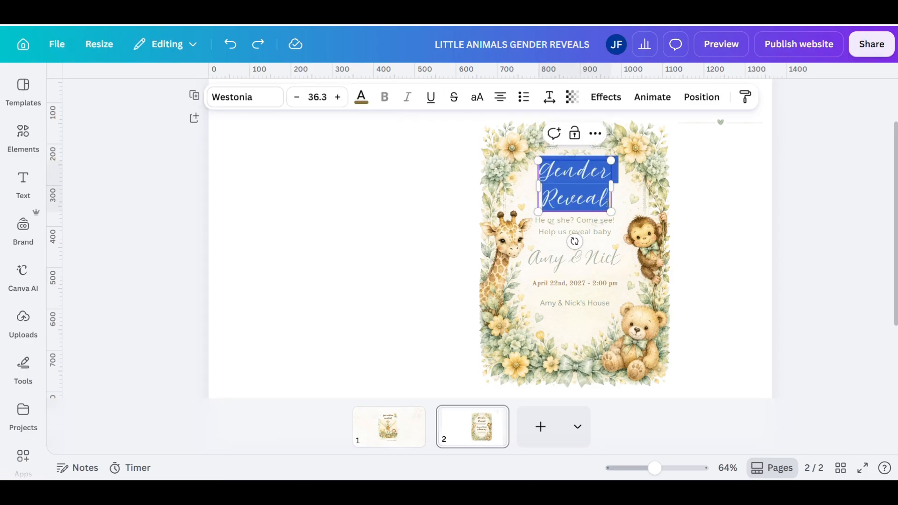
click(239, 103)
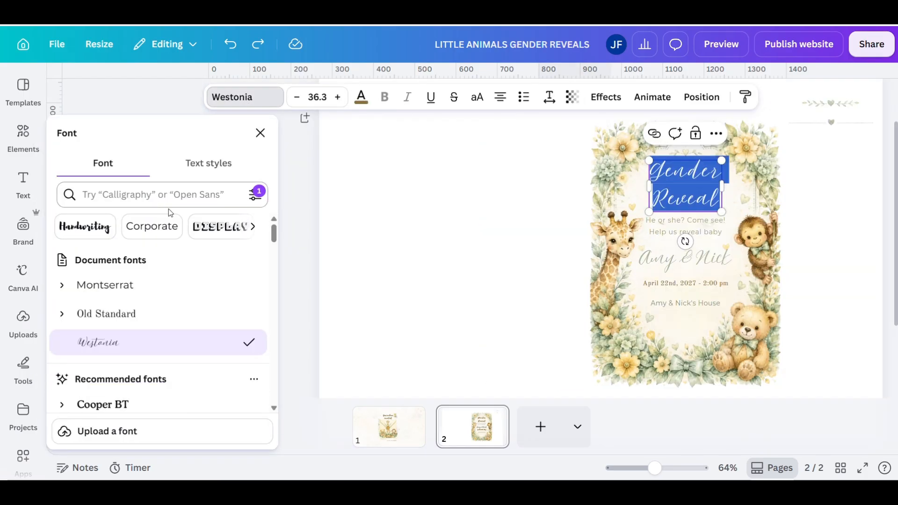
click(84, 226)
click(114, 294)
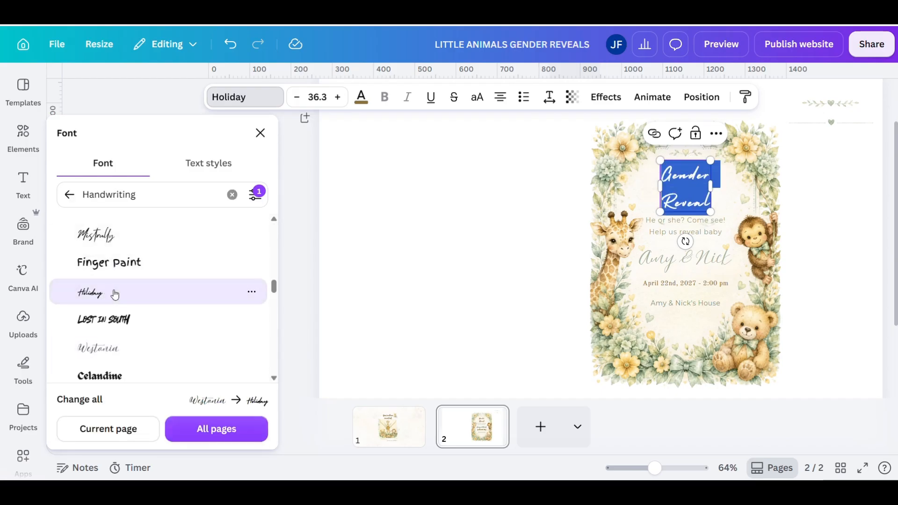
scroll(147, 287, down, 3)
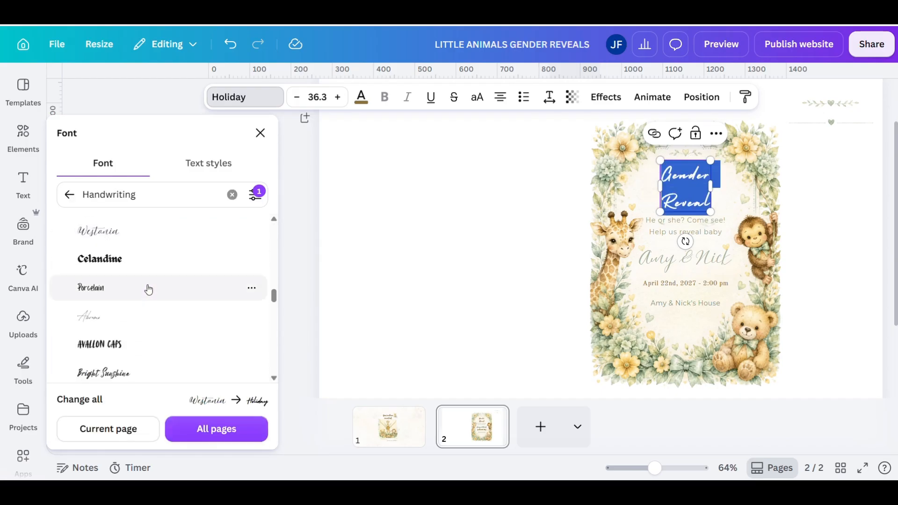
click(170, 312)
- Set the whole "Gender Reveal" title in the Apricots handwriting font
scroll(168, 301, down, 5)
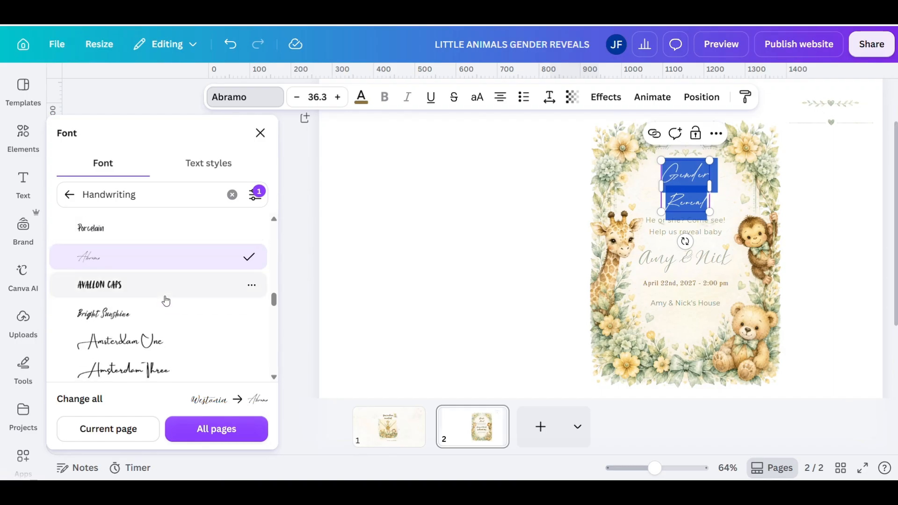
scroll(166, 301, down, 4)
scroll(167, 301, down, 4)
scroll(168, 295, up, 15)
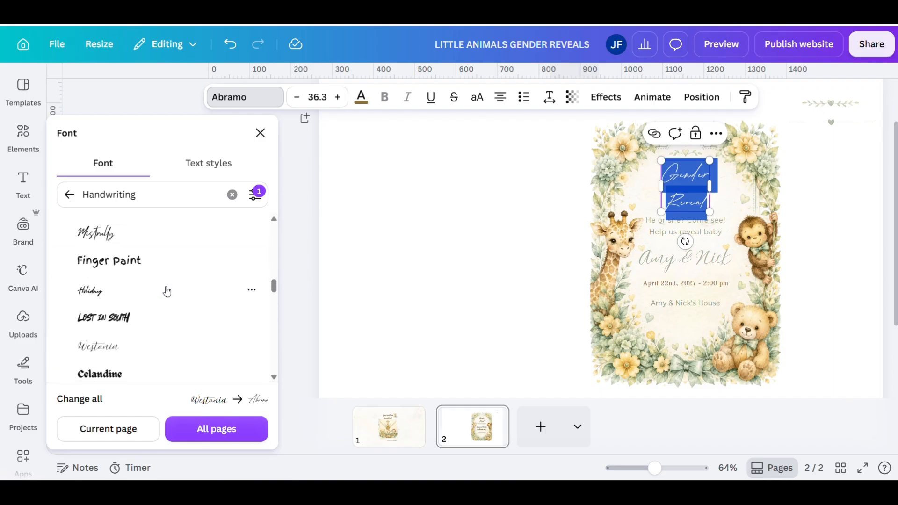
scroll(180, 284, down, 10)
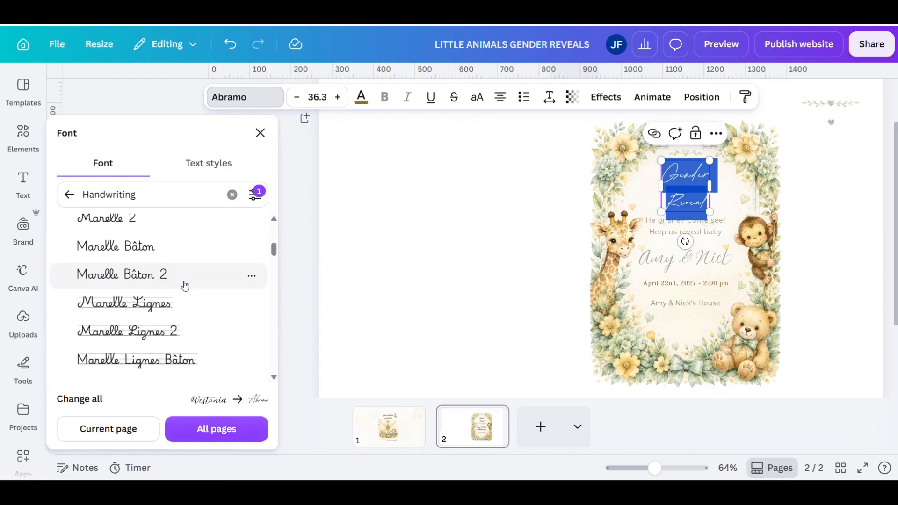
click(108, 245)
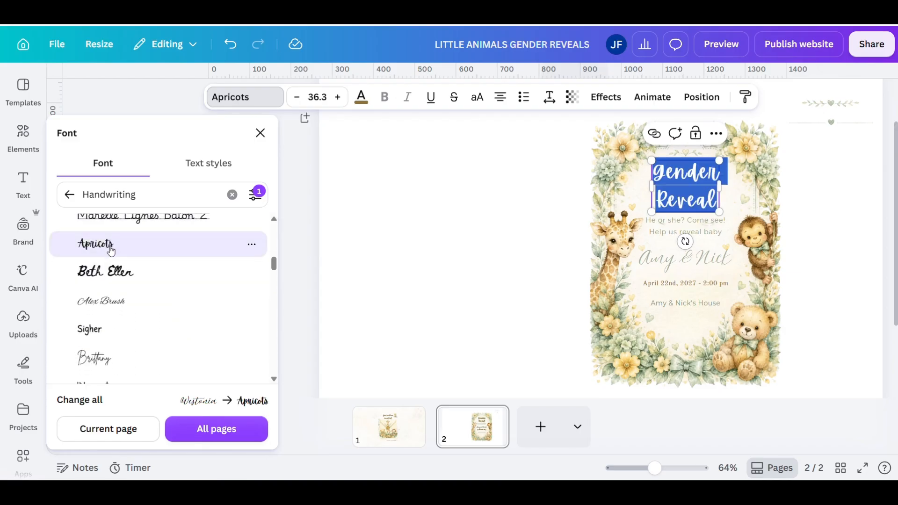
click(479, 226)
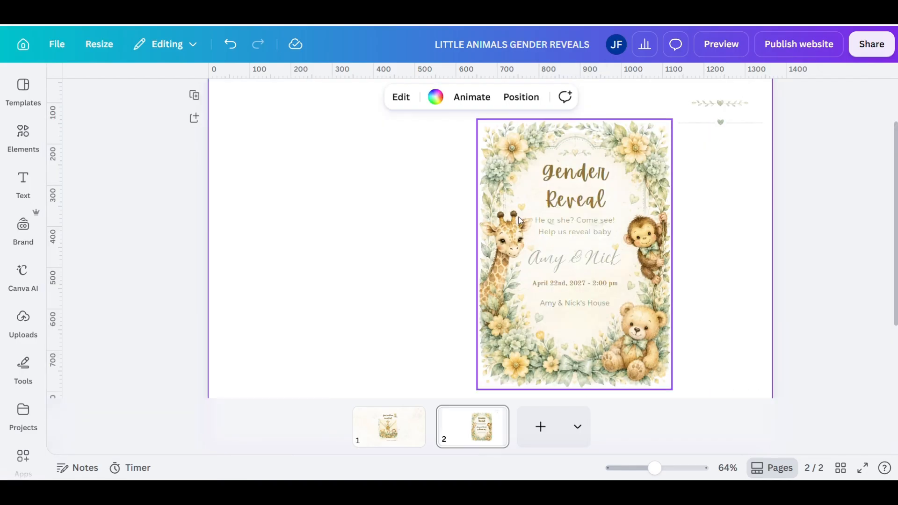
- Open the "Gender Reveal" title for text editing at the first letter of "Gender"
click(556, 178)
click(553, 172)
drag(555, 172, 542, 172)
click(554, 173)
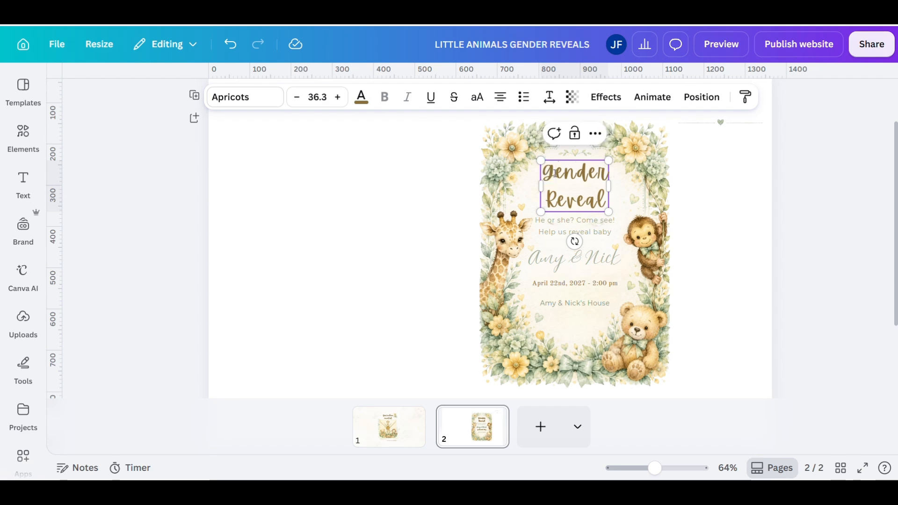
- Try the Apricots font on the parents' names line of the invitation
click(683, 204)
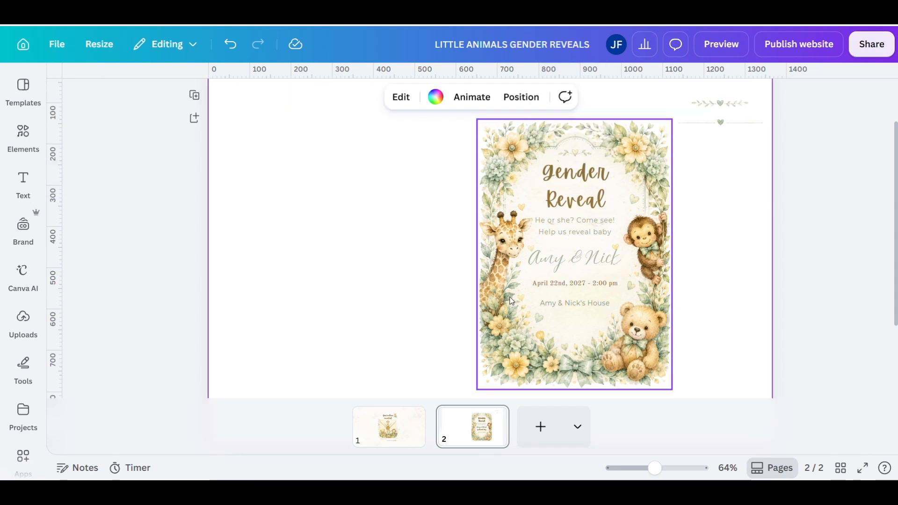
double_click(551, 264)
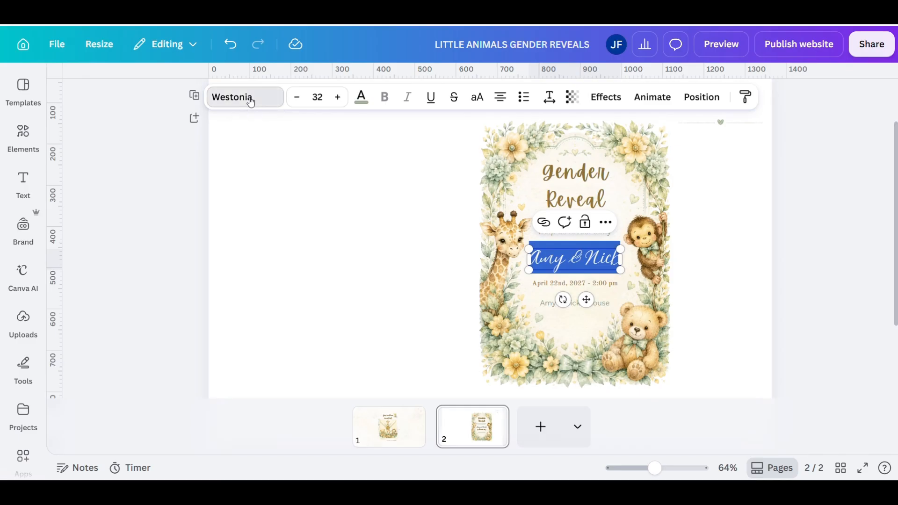
click(234, 97)
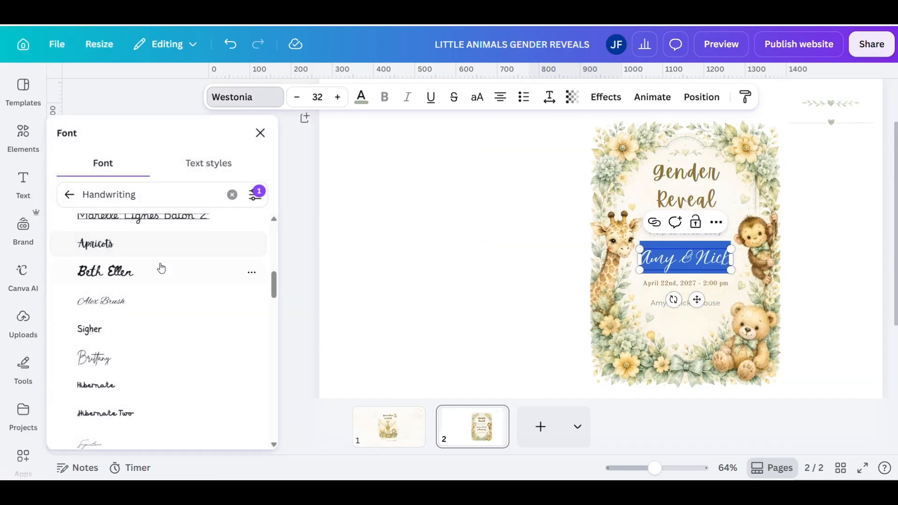
click(96, 247)
click(430, 266)
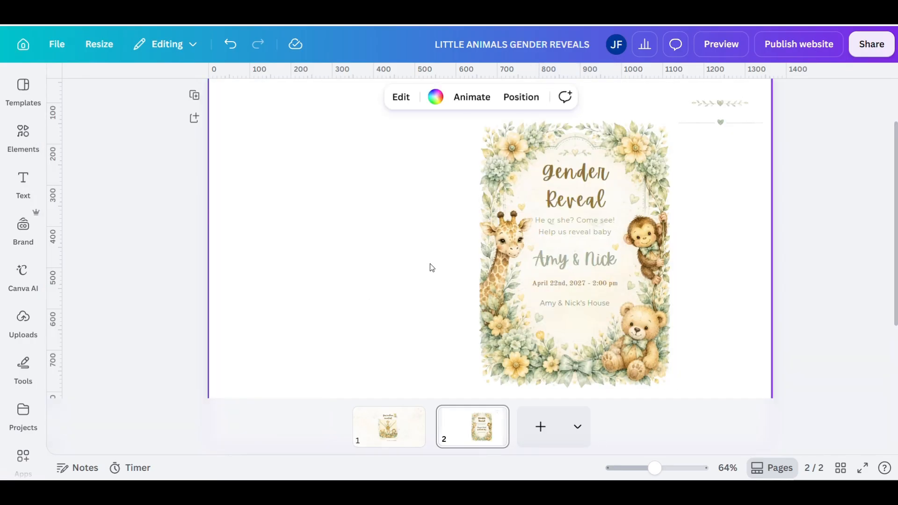
- Try the handwriting fonts Brittany, Signature and Mistrully on the parents' names line
double_click(550, 262)
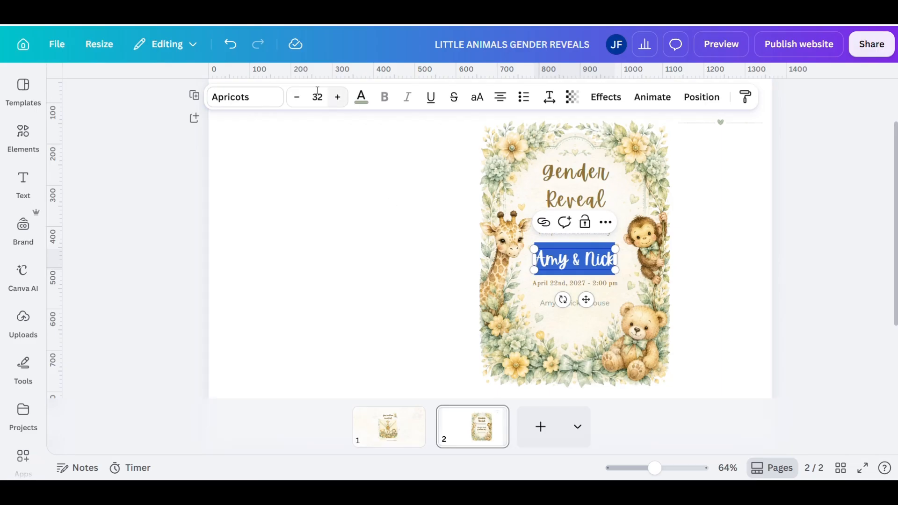
click(225, 107)
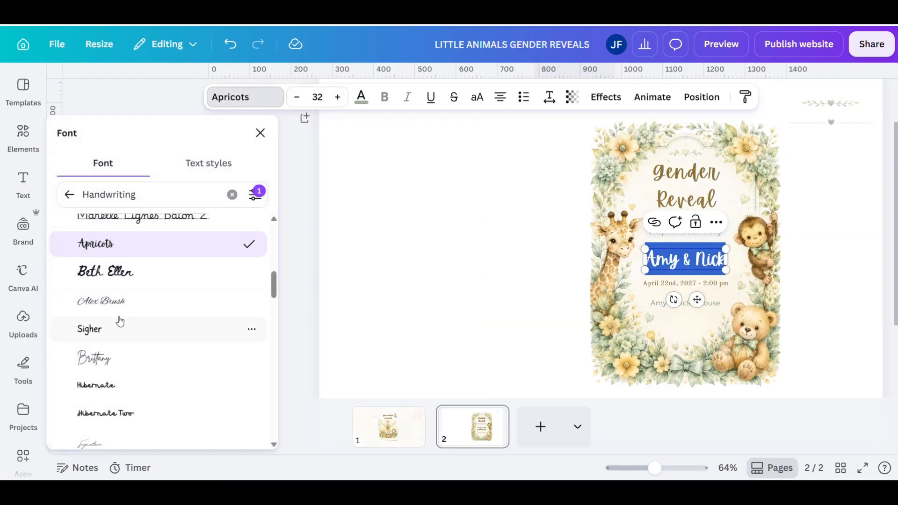
click(116, 367)
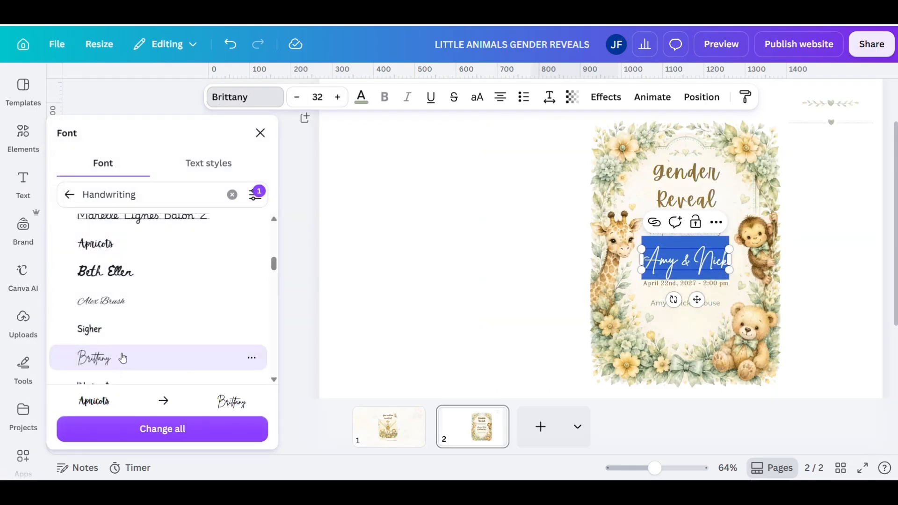
scroll(122, 358, down, 3)
click(118, 328)
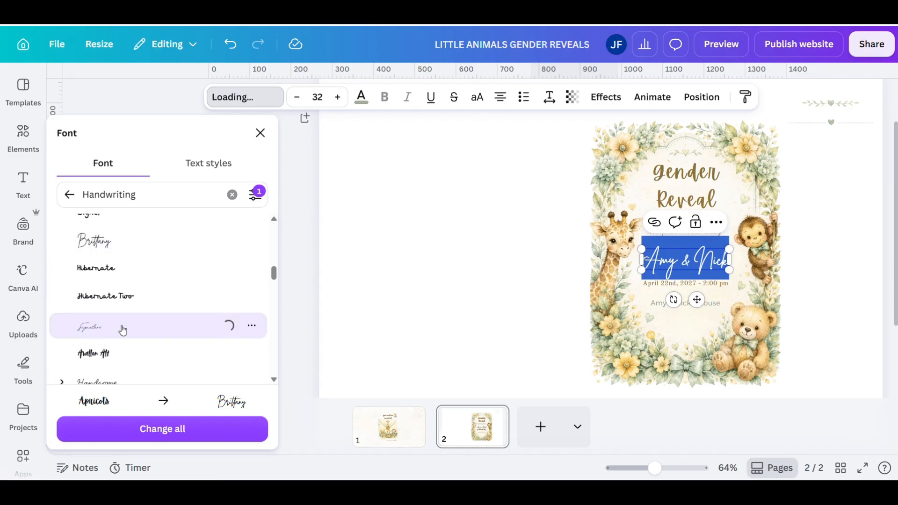
scroll(117, 280, down, 3)
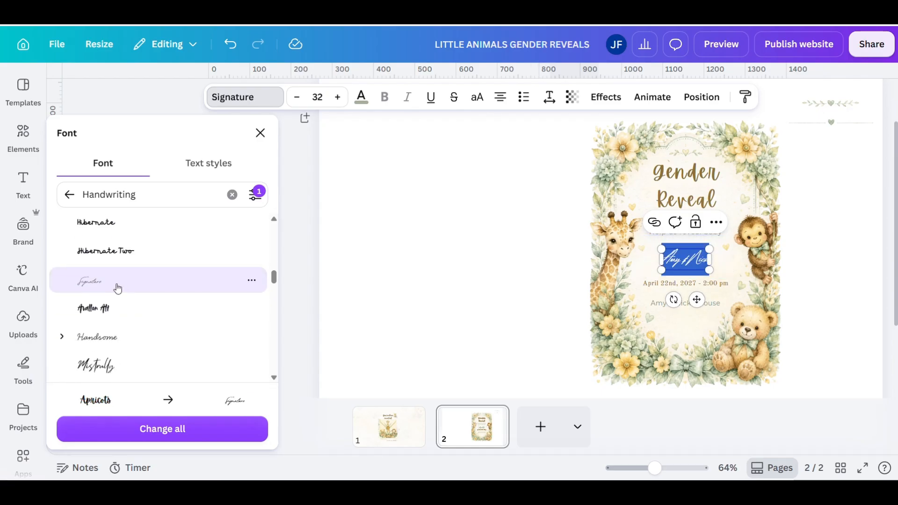
click(99, 298)
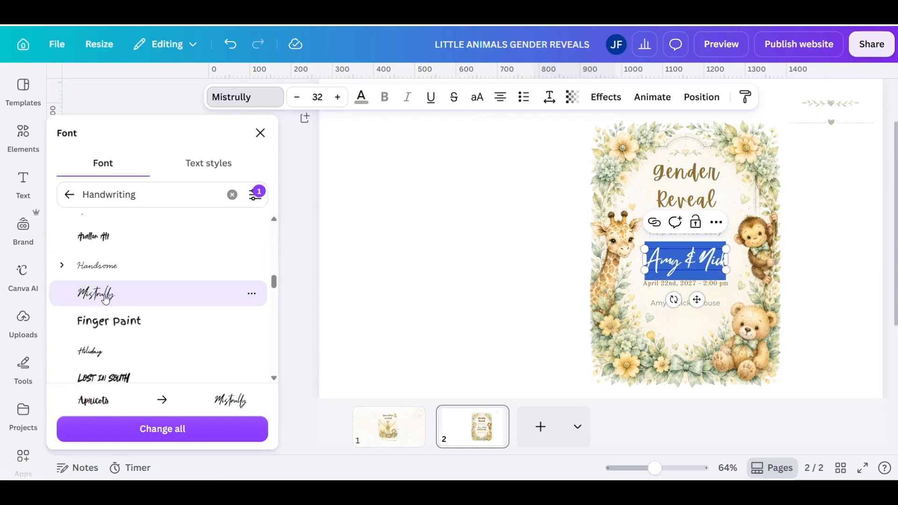
click(496, 240)
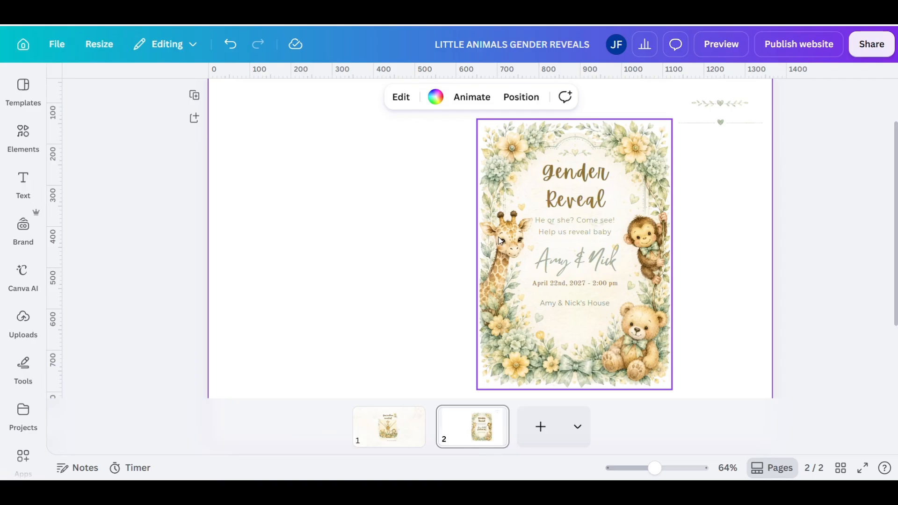
- Set the font of the Gender Reveal heading and the parents' names line to Pinyon Script
click(575, 260)
click(575, 260)
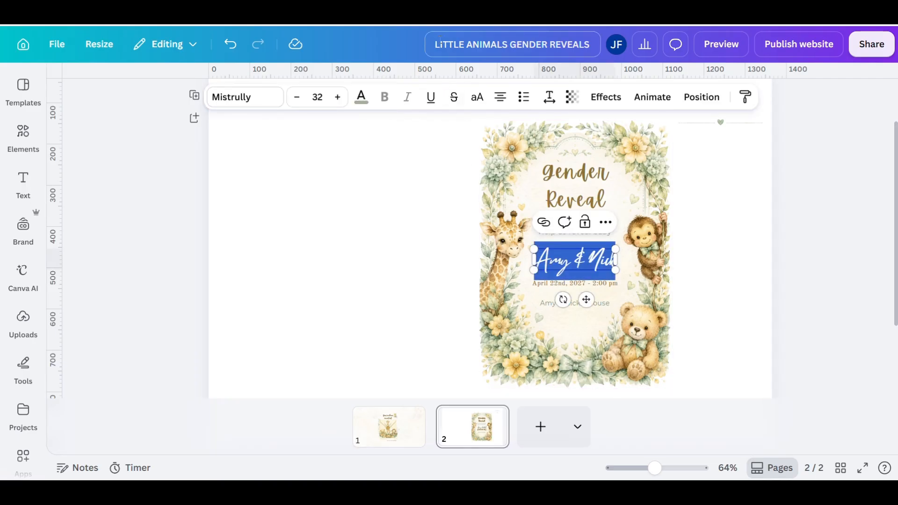
click(381, 172)
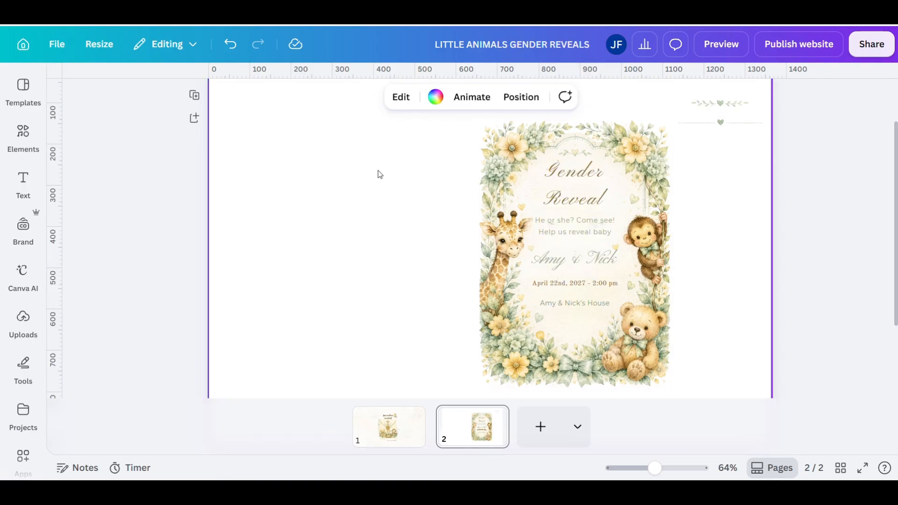
- Enlarge the parents' names line to size 41 and nudge it slightly upward above the date
click(574, 260)
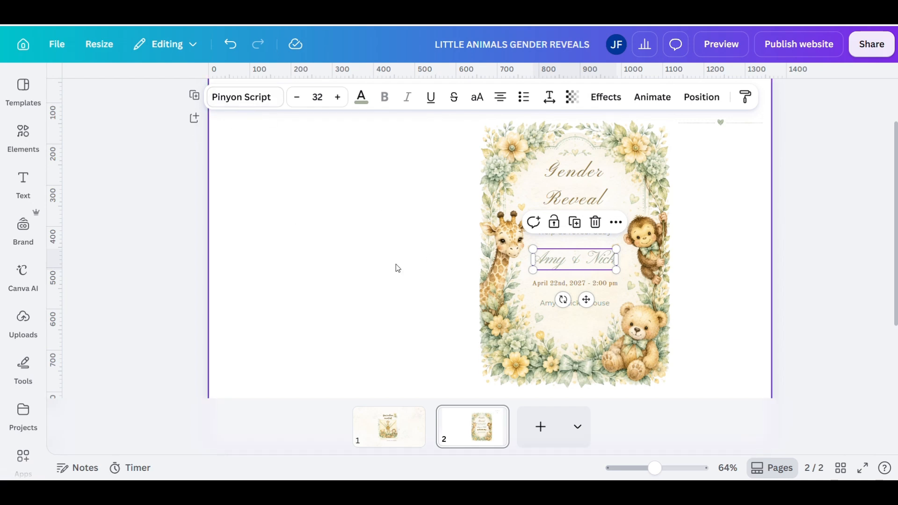
double_click(545, 259)
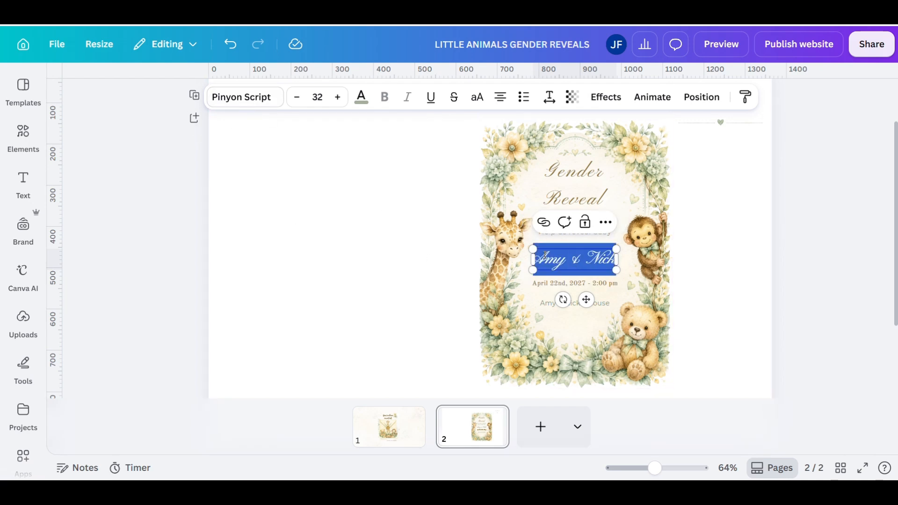
triple_click(337, 96)
triple_click(337, 97)
triple_click(337, 97)
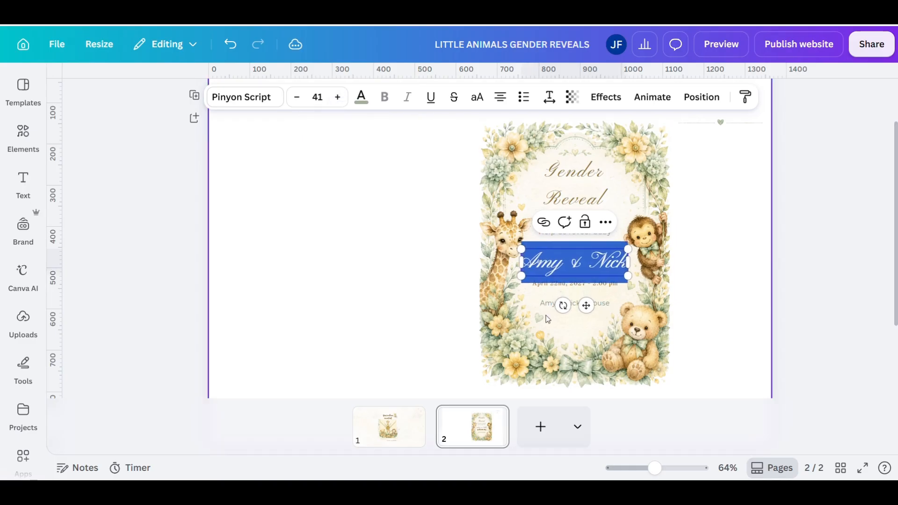
click(687, 290)
drag(596, 265, 598, 268)
click(732, 307)
- Widen the Gender Reveal heading's text box on both sides
click(547, 174)
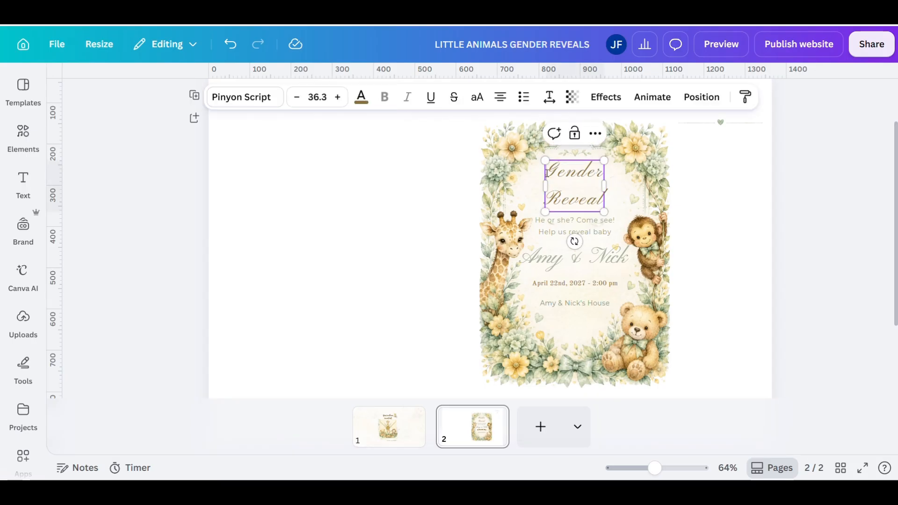
double_click(546, 173)
drag(546, 185, 516, 186)
drag(612, 188, 560, 121)
click(745, 230)
- Reduce the line spacing between the two lines of the Gender Reveal heading
click(579, 187)
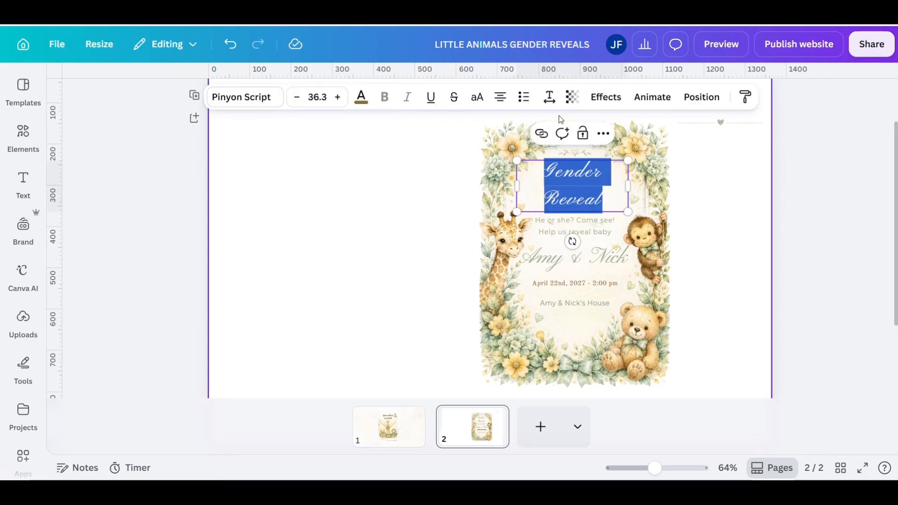
click(549, 97)
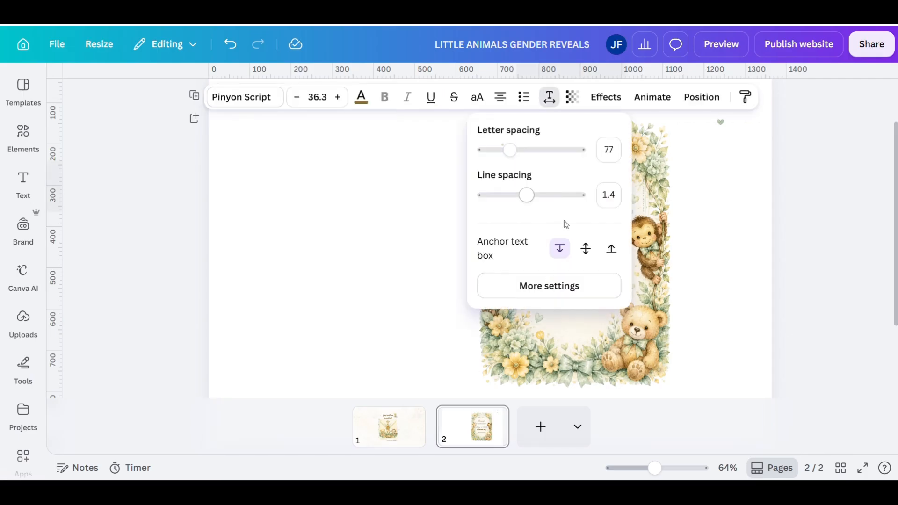
click(720, 209)
click(539, 177)
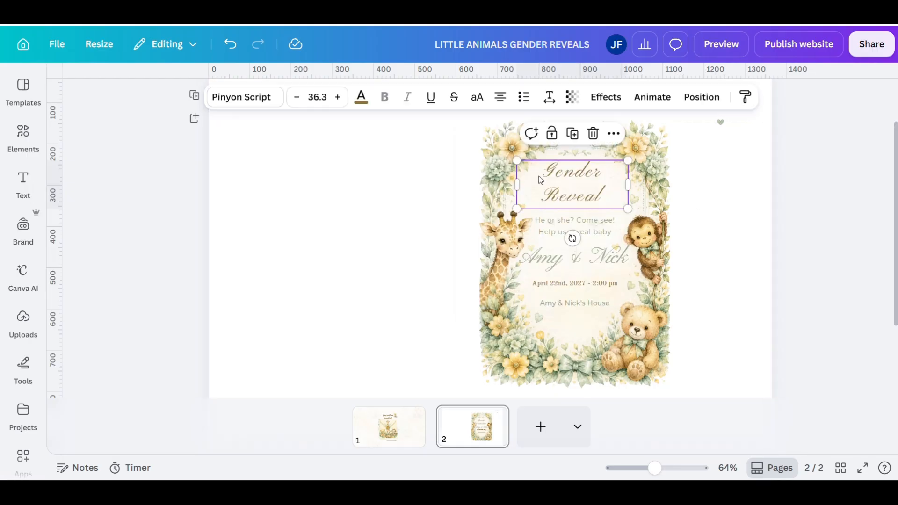
double_click(539, 176)
key(Escape)
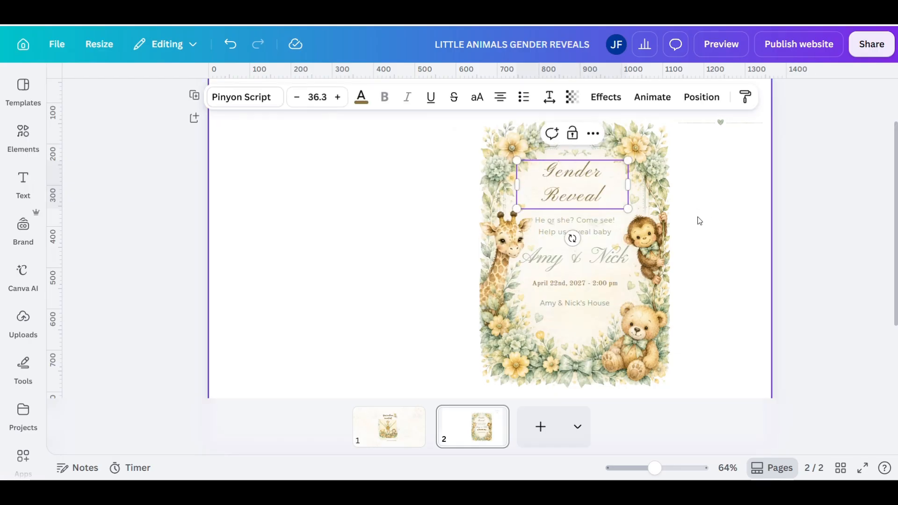
click(696, 219)
- Recolor the parents' names line with a dark golden brown from the design's text colors
click(559, 257)
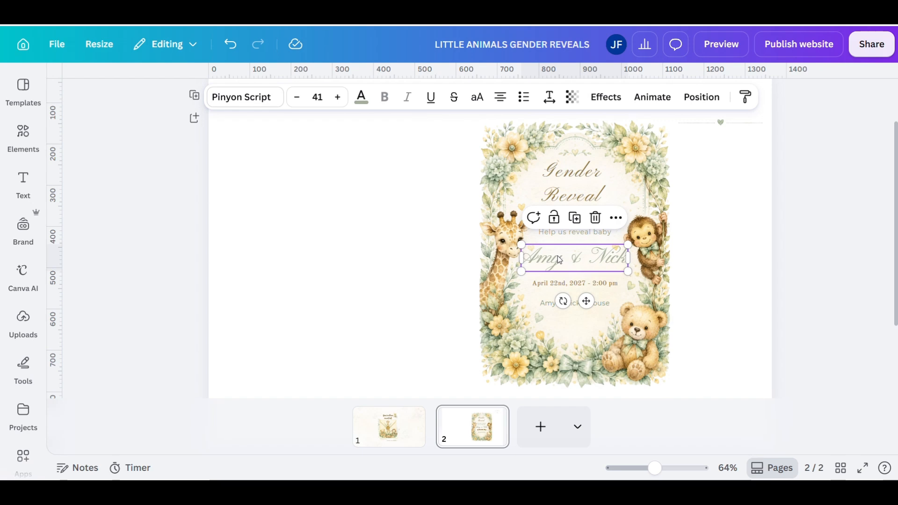
click(556, 182)
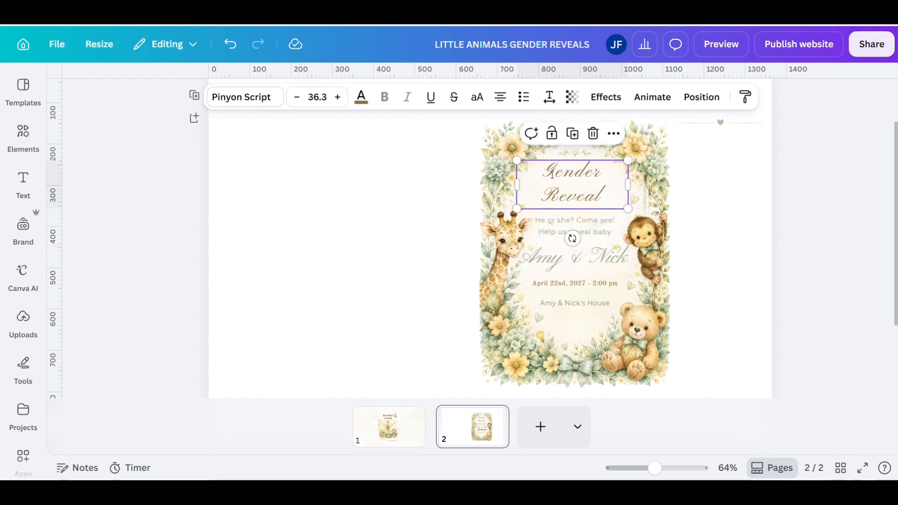
click(573, 256)
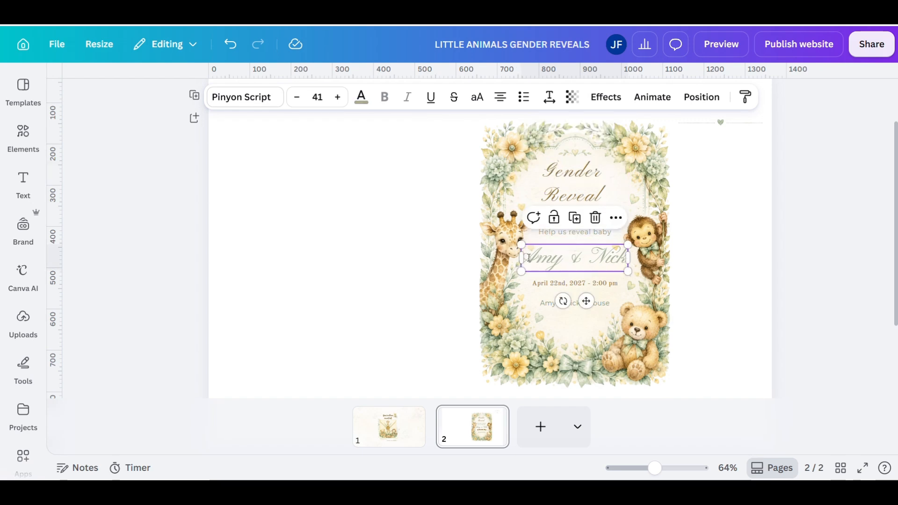
double_click(572, 256)
click(361, 96)
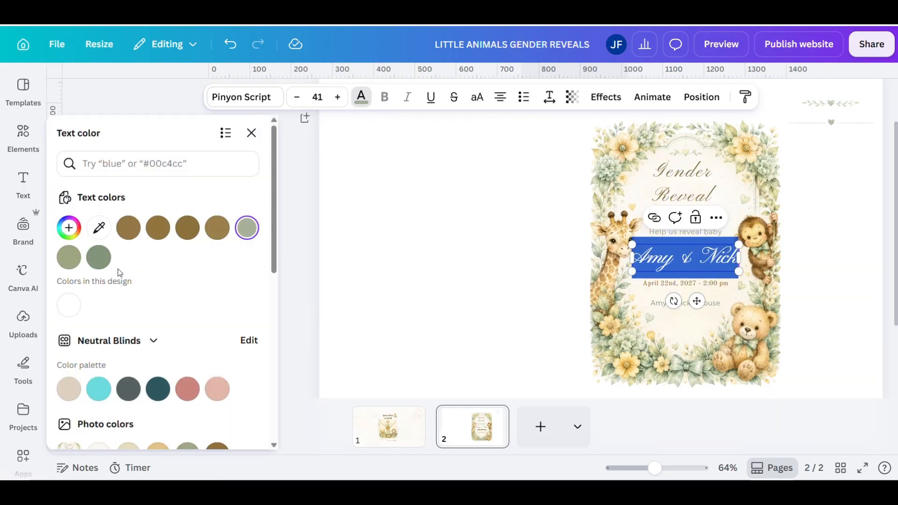
click(188, 228)
click(465, 262)
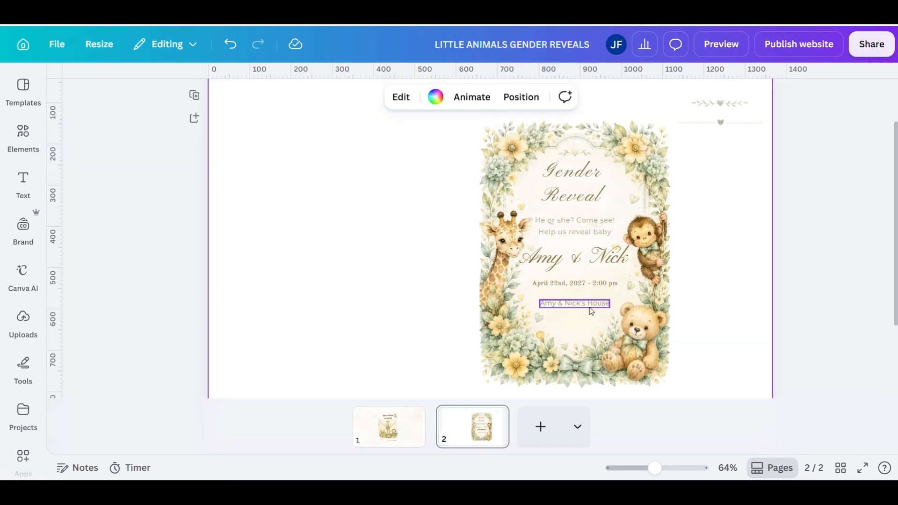
- Make the text "He or she? Come see! Help us reveal baby" bold
click(561, 226)
triple_click(561, 225)
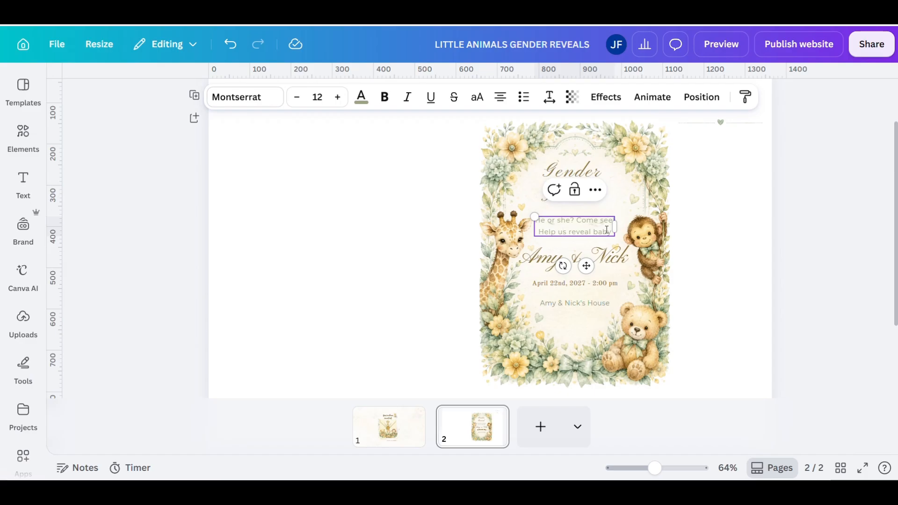
drag(614, 230, 552, 221)
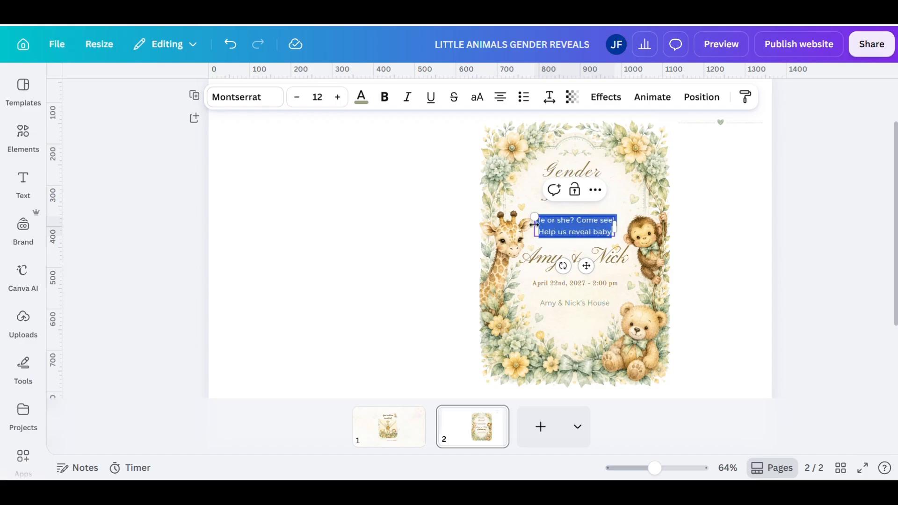
click(385, 96)
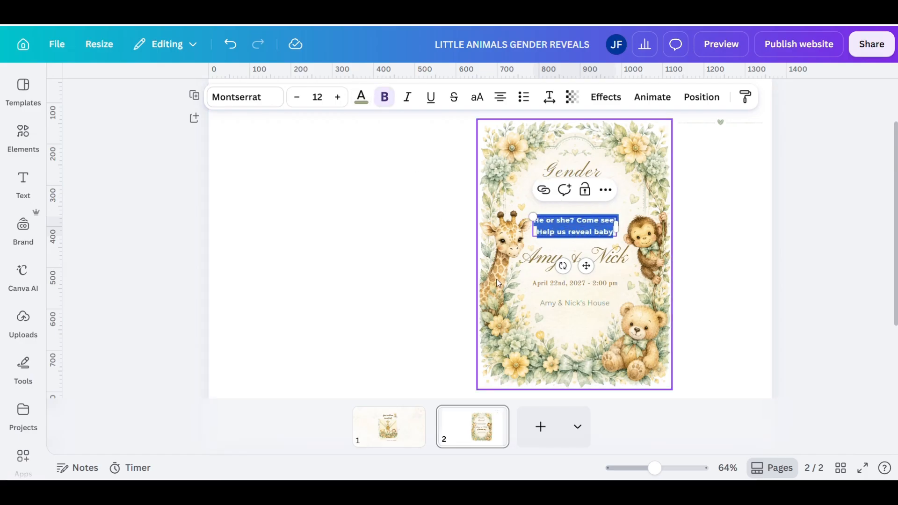
click(497, 282)
- Make the location line below the date bold
click(558, 305)
click(557, 304)
click(384, 97)
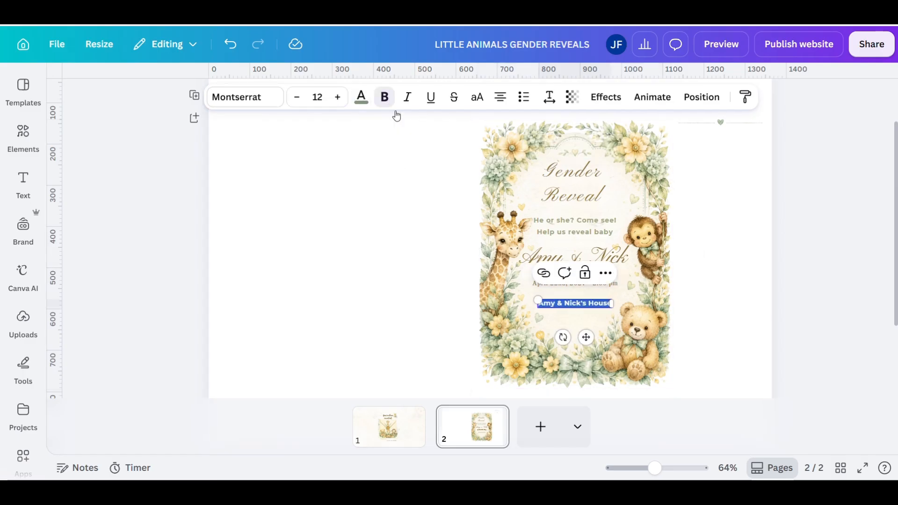
- Make the date and time line bold and recolor it sage green from the design's text colors
click(533, 283)
click(533, 282)
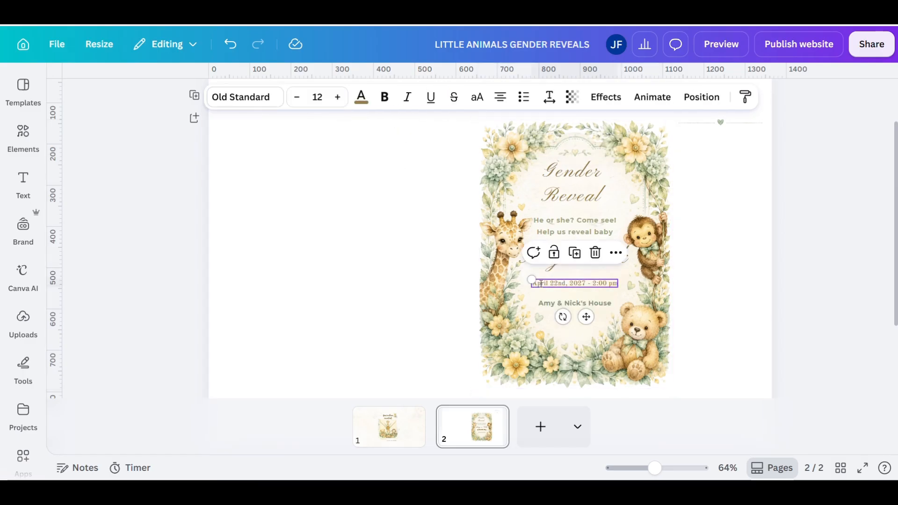
triple_click(540, 283)
click(384, 97)
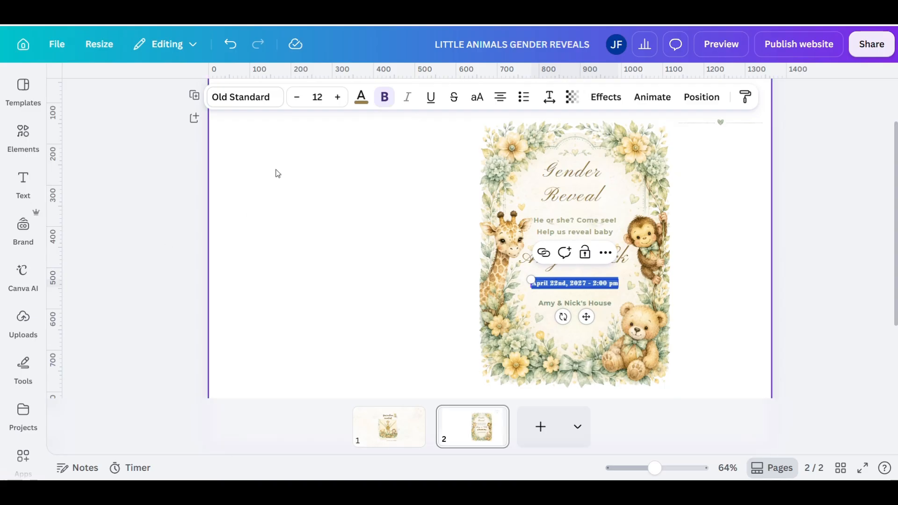
click(360, 96)
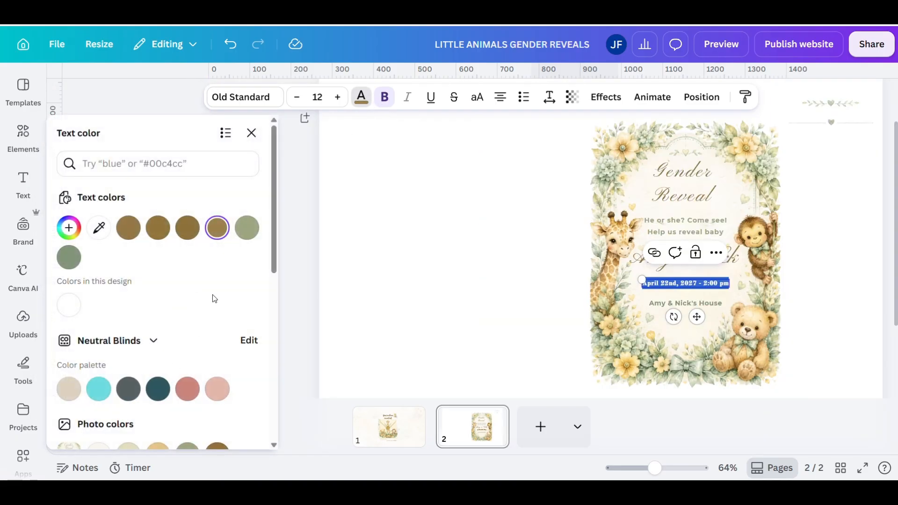
click(437, 272)
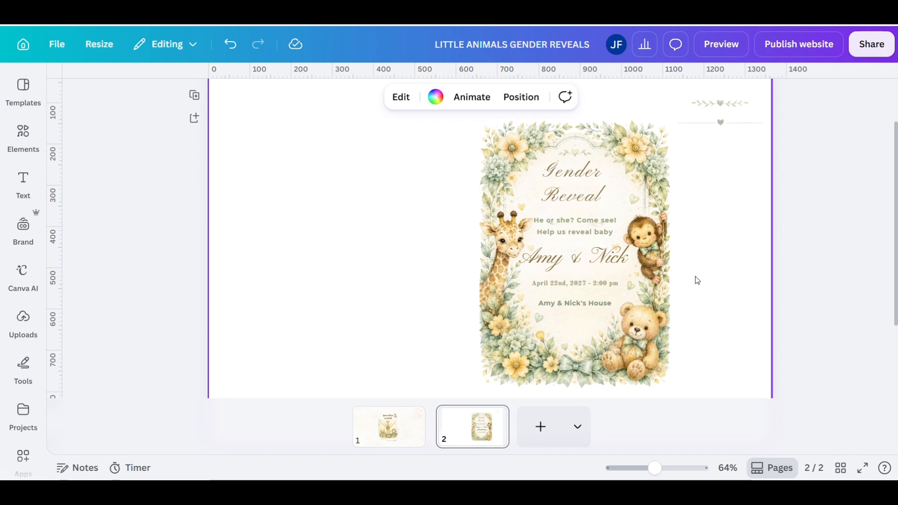
click(571, 285)
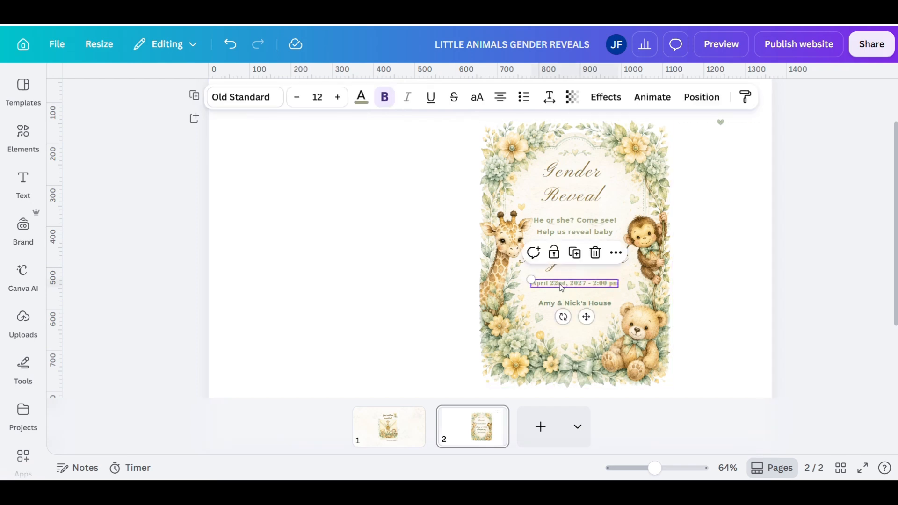
- Change the font of the date and time line to Montserrat
double_click(553, 283)
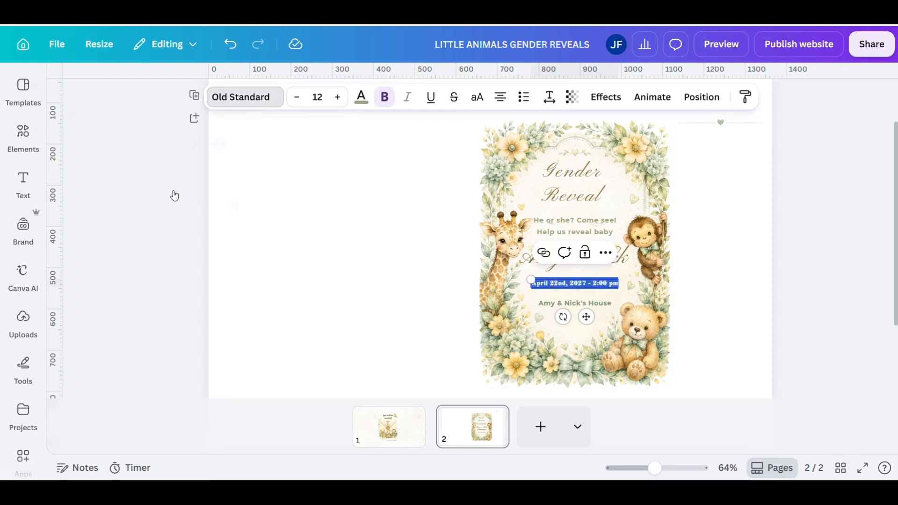
click(241, 96)
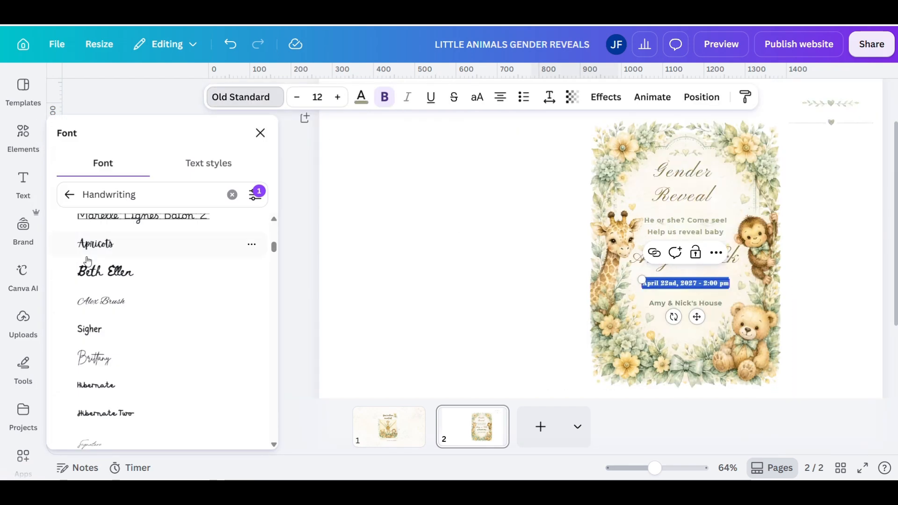
click(69, 195)
click(141, 291)
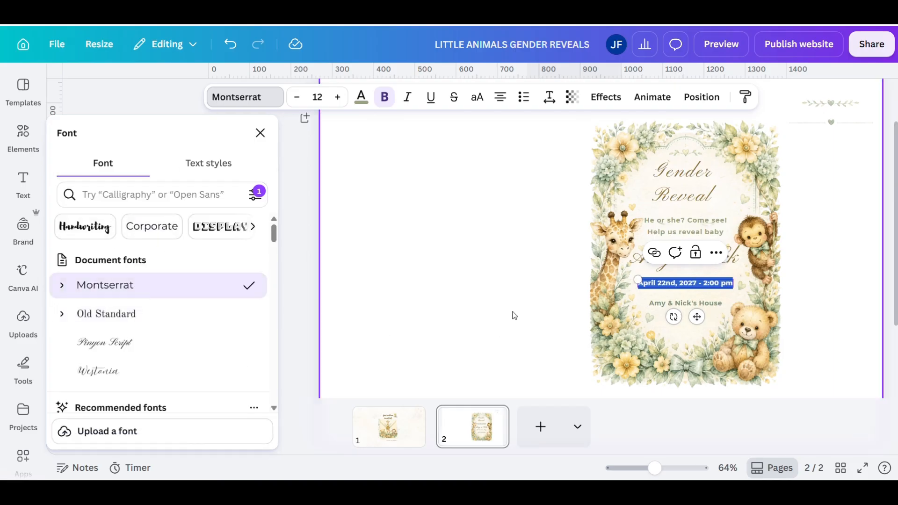
click(626, 347)
- Check the fonts of the invitation's text lines and review the overall look of the second page
click(548, 225)
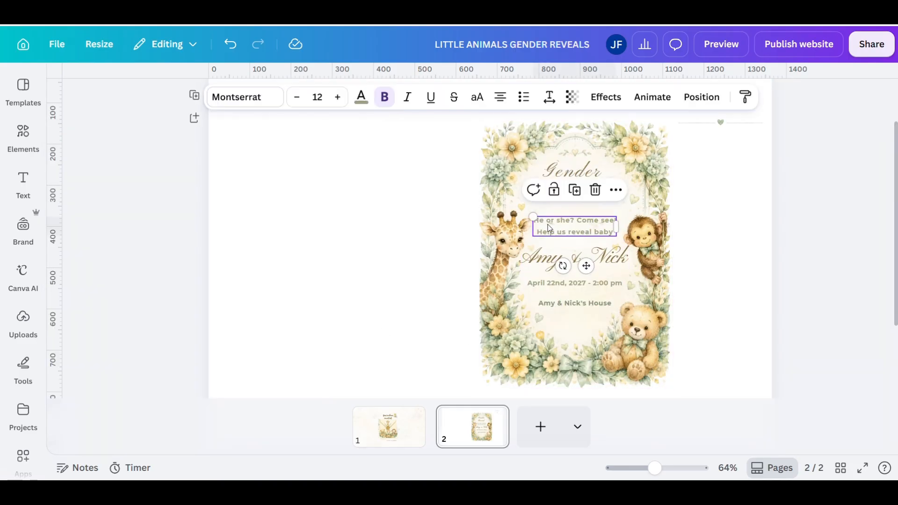
click(555, 311)
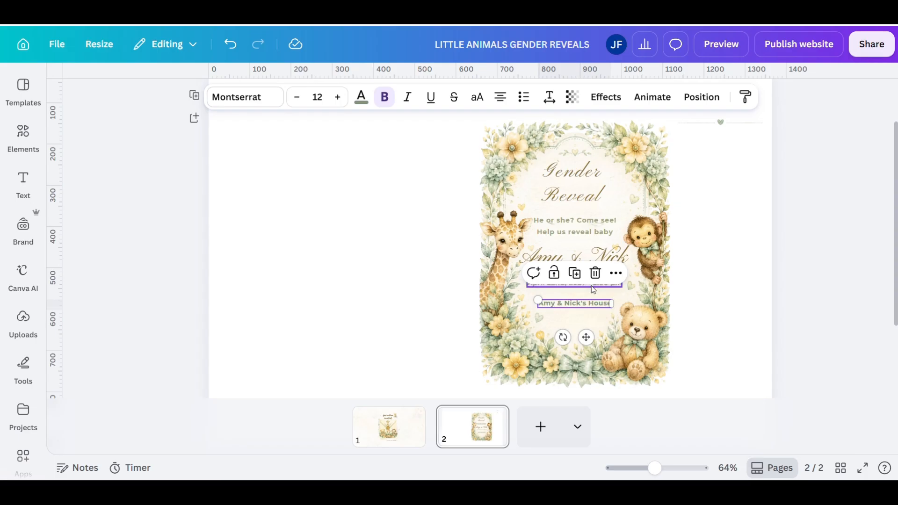
click(586, 264)
click(596, 201)
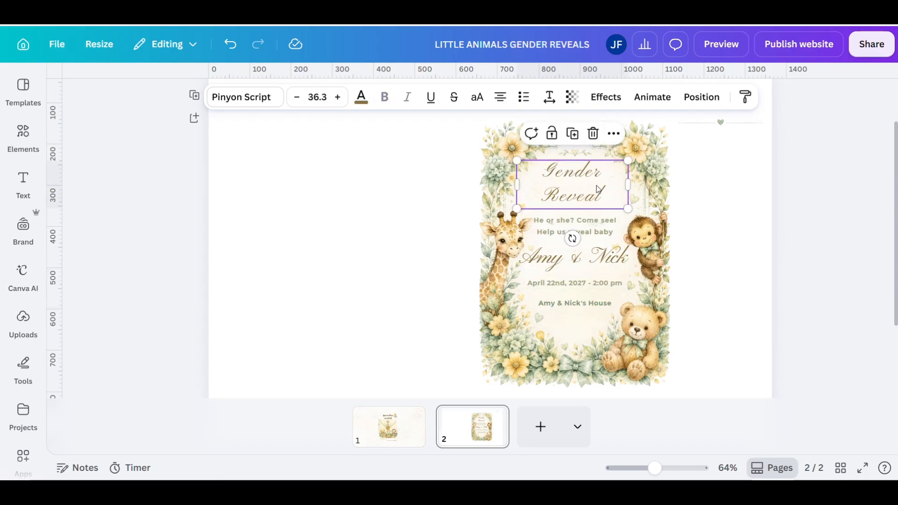
click(709, 251)
scroll(323, 275, down, 2)
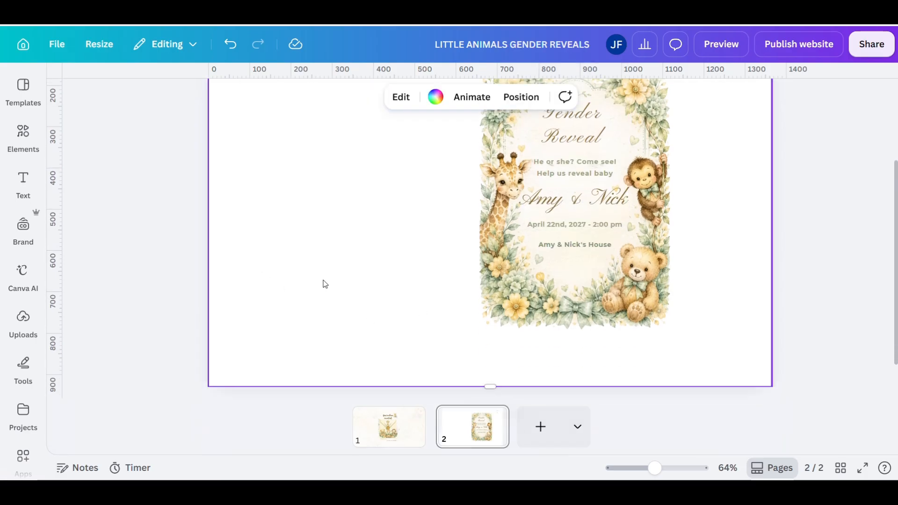
scroll(343, 295, up, 4)
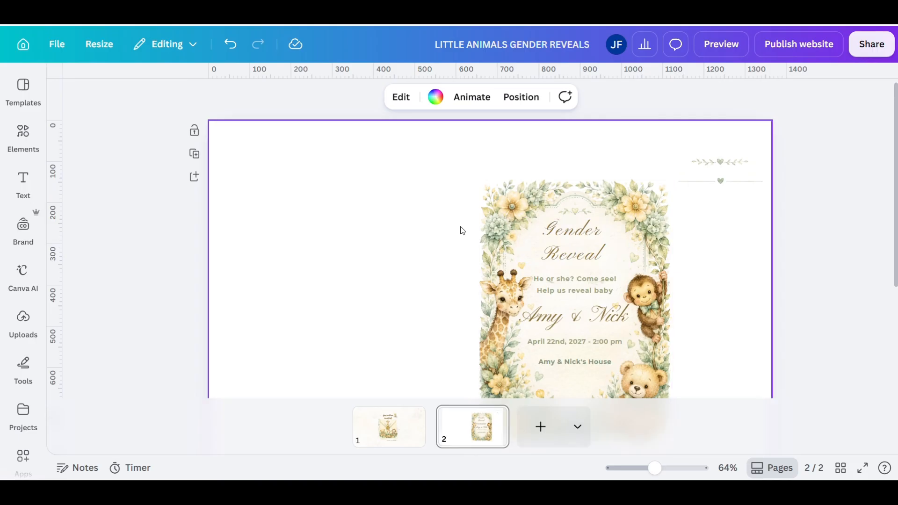
scroll(744, 178, down, 4)
scroll(743, 168, up, 2)
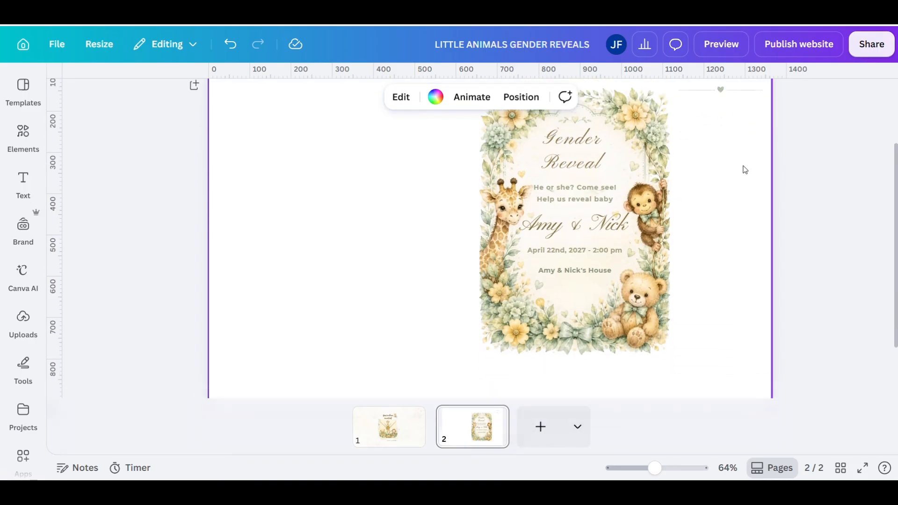
- Place the thin heart divider under the "Gender Reveal" title and the leafy heart divider below the location line
click(719, 122)
drag(719, 122, 572, 209)
click(702, 211)
drag(712, 99, 575, 321)
click(693, 327)
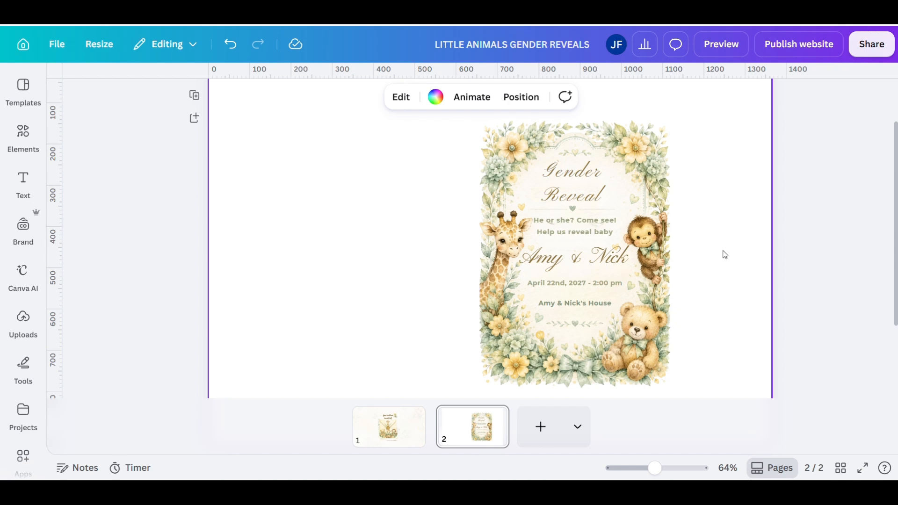
- Add the uploaded watercolor teddy bear and leaves image as the second page's full-page background and send it to the back
click(344, 330)
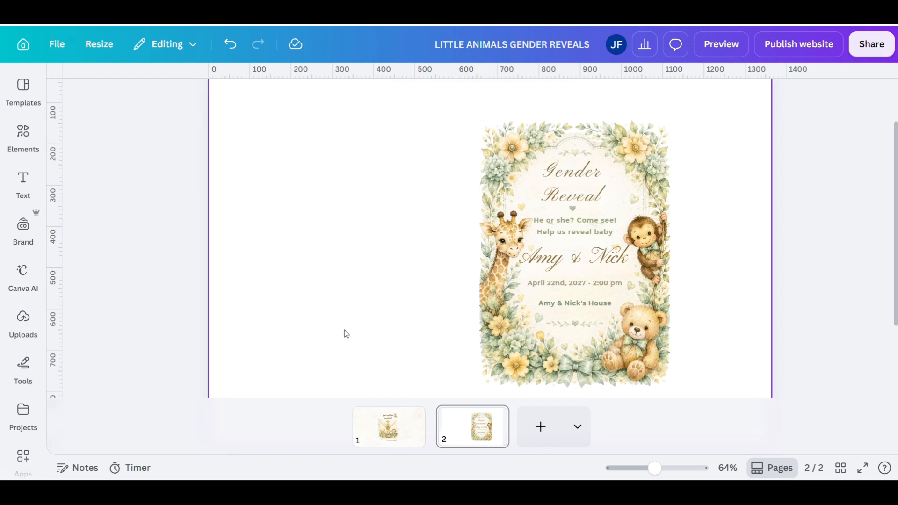
click(364, 417)
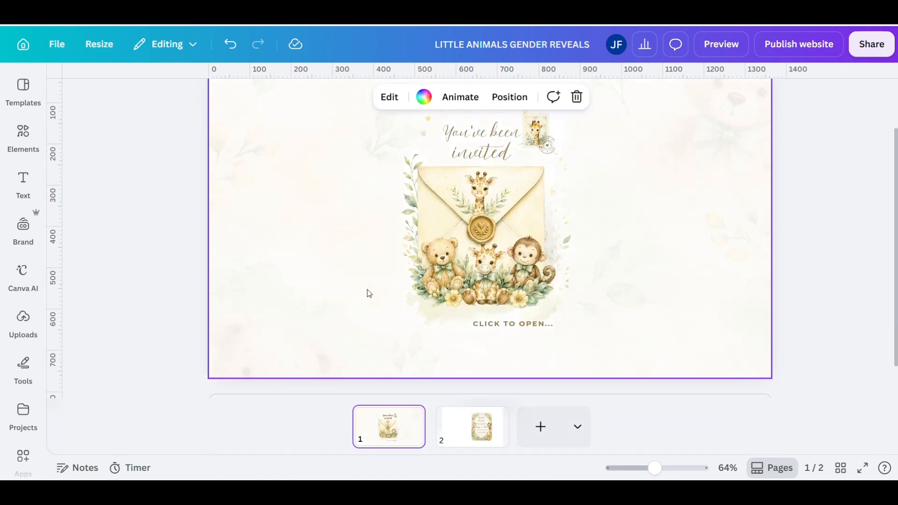
click(449, 434)
click(268, 211)
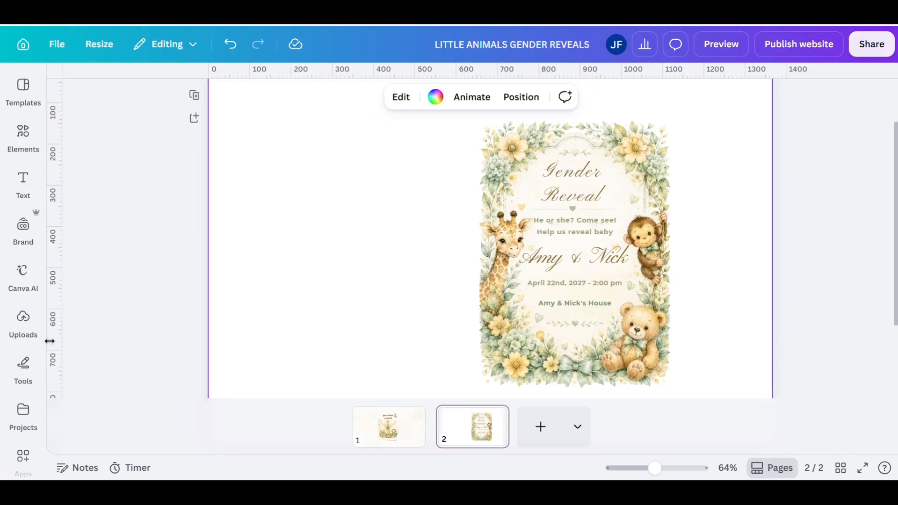
click(29, 326)
drag(237, 229, 332, 254)
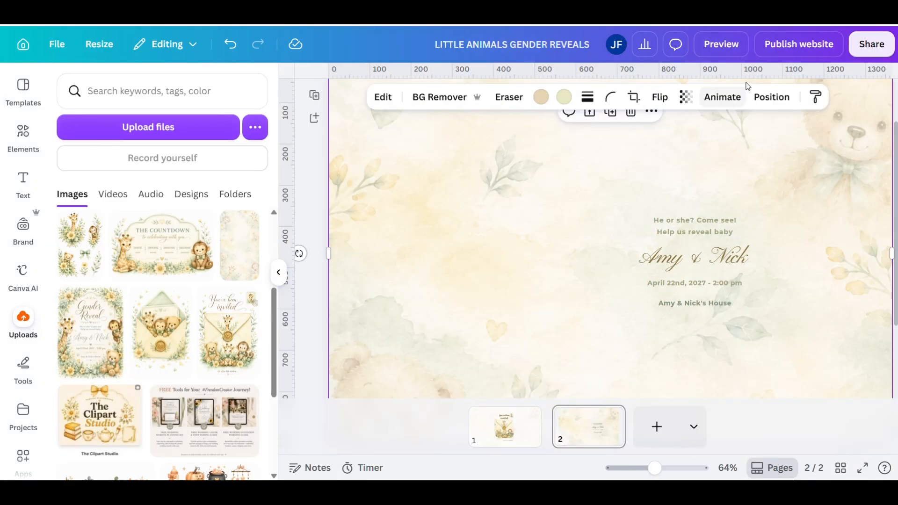
click(771, 97)
click(220, 180)
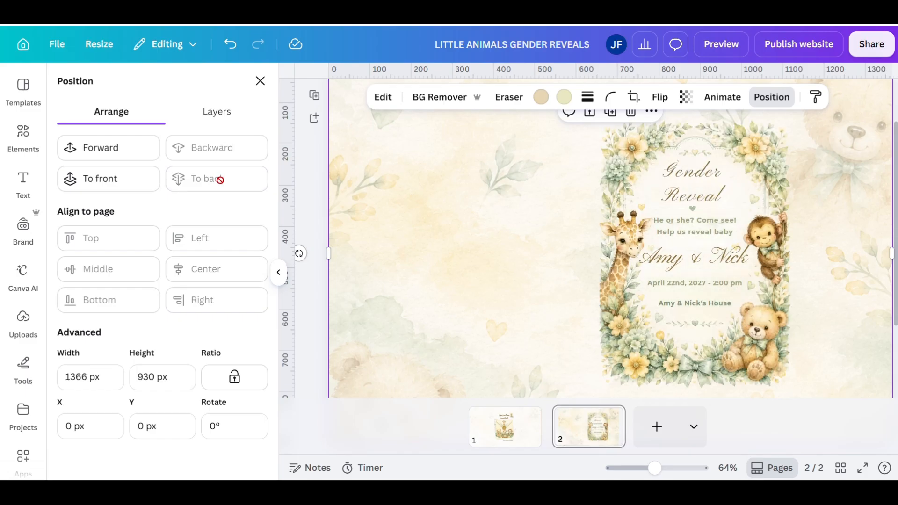
- Set the transparency of the second page's background image to 22
click(686, 97)
drag(711, 149, 641, 150)
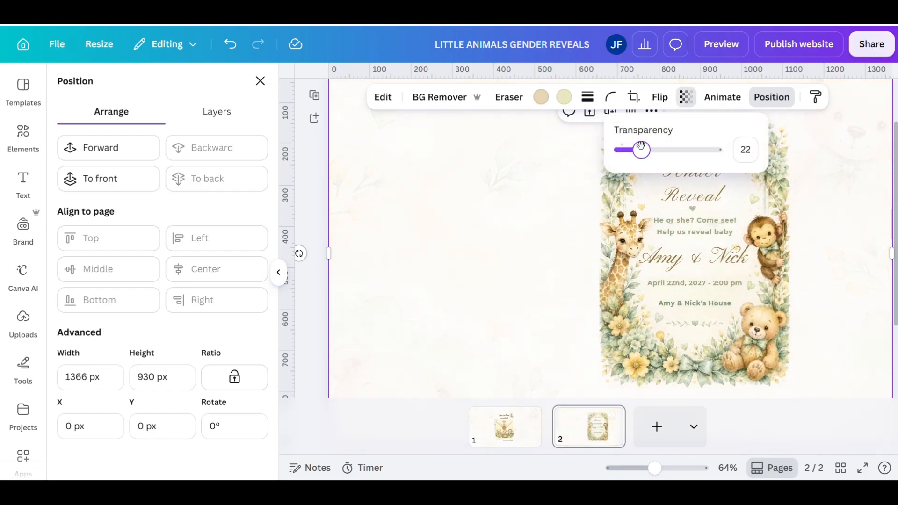
click(528, 196)
- Match the second page's background image to the first page's by setting its transparency to 31
click(506, 421)
click(737, 177)
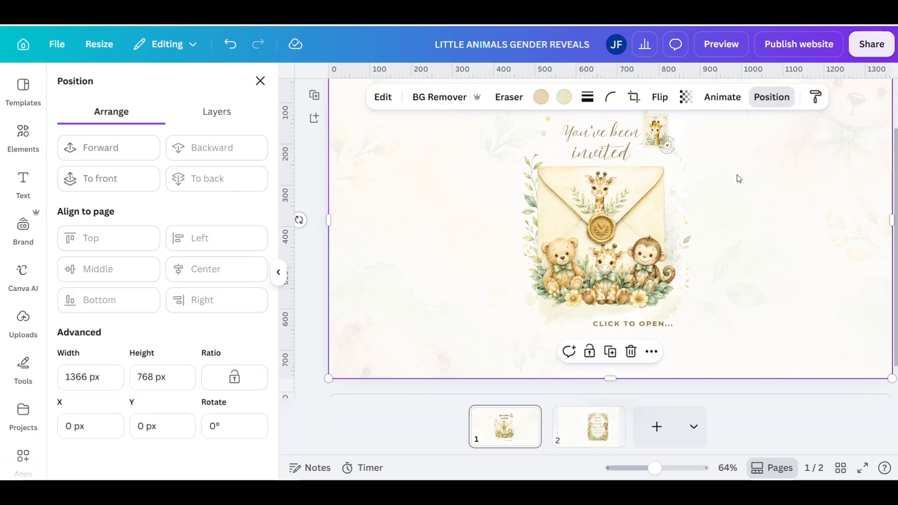
click(686, 96)
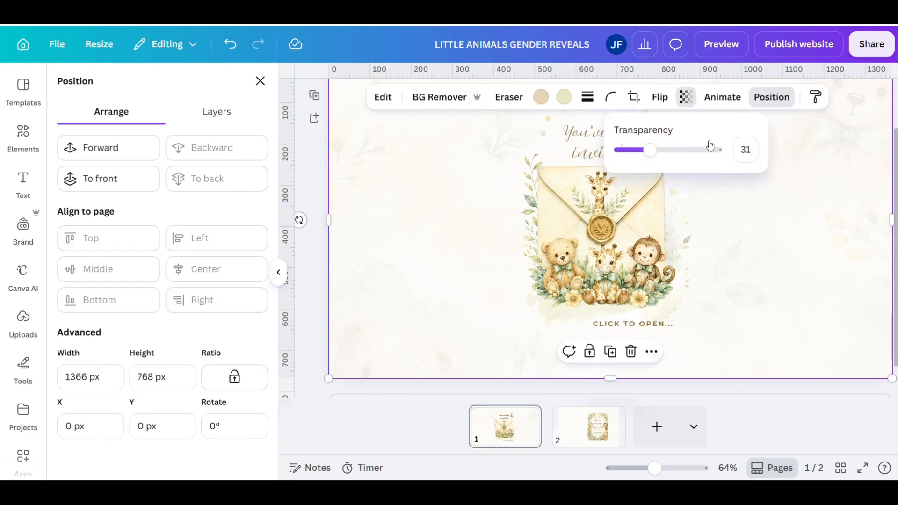
click(575, 421)
click(571, 210)
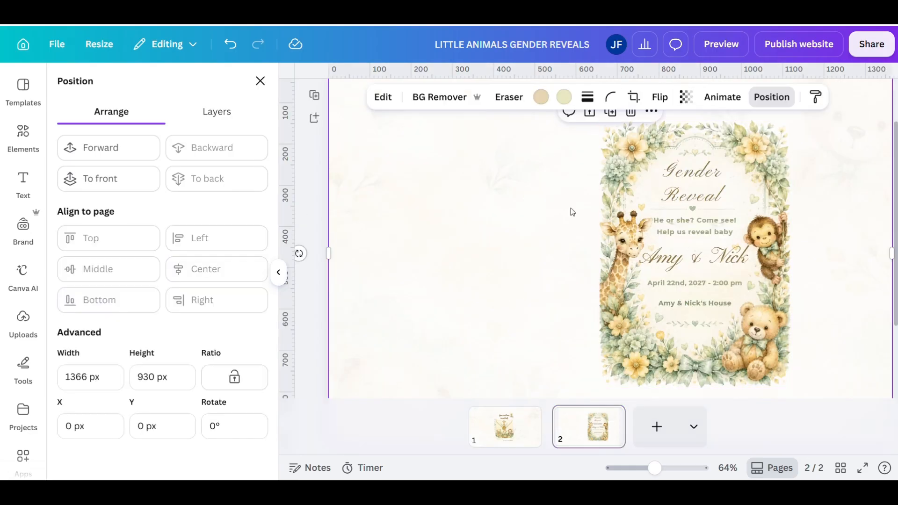
click(685, 97)
text(31)
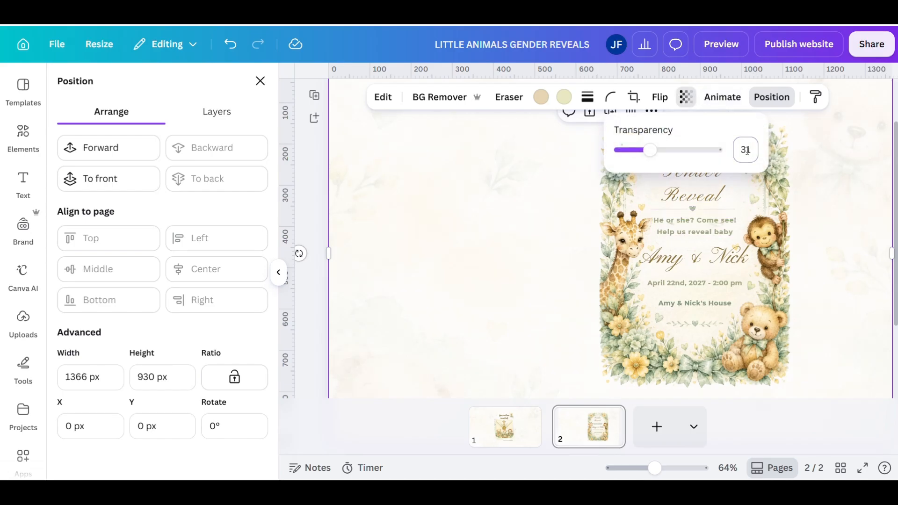
click(467, 199)
key(Escape)
scroll(489, 195, up, 1)
scroll(489, 195, down, 1)
click(278, 273)
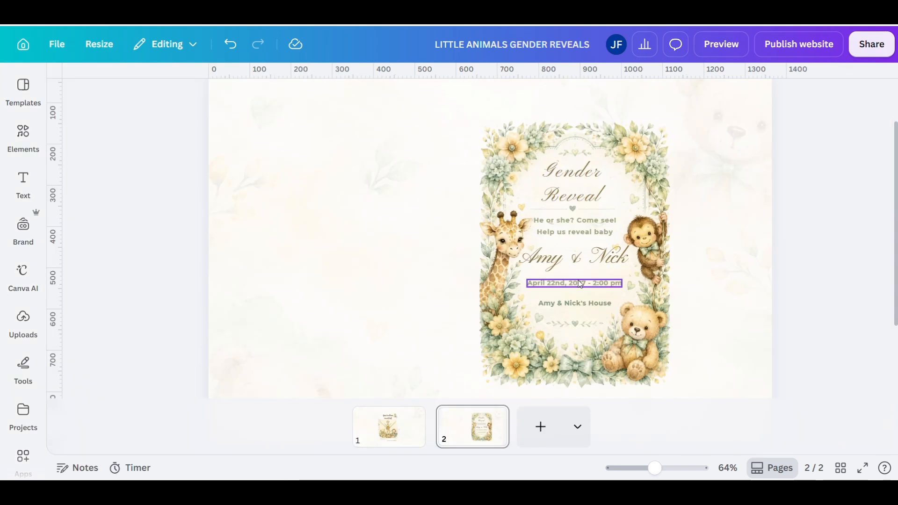
- Add the uploaded open-envelope image beside the invitation card on the second page and remove its background
click(24, 322)
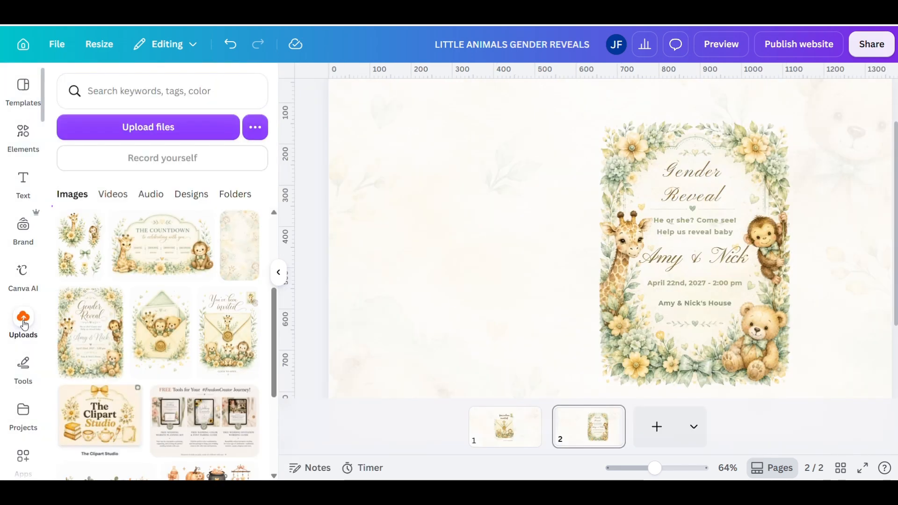
click(158, 337)
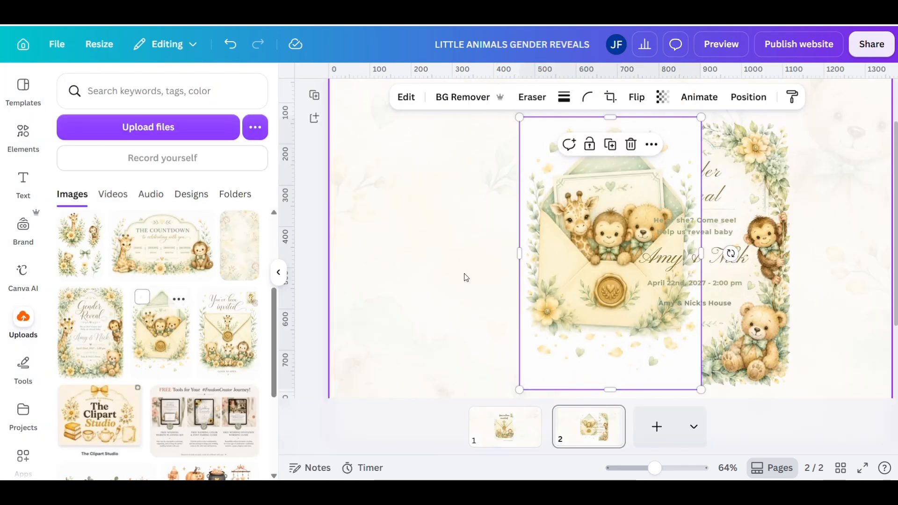
drag(519, 129, 408, 130)
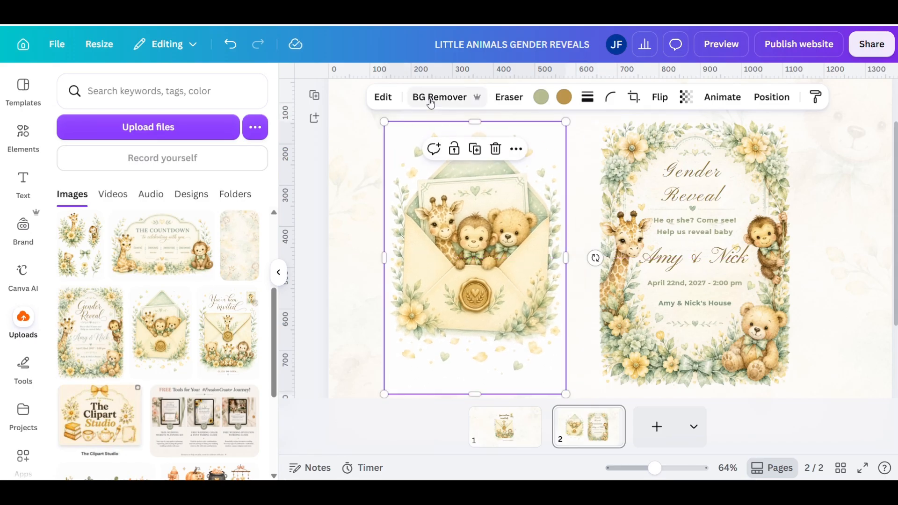
click(431, 98)
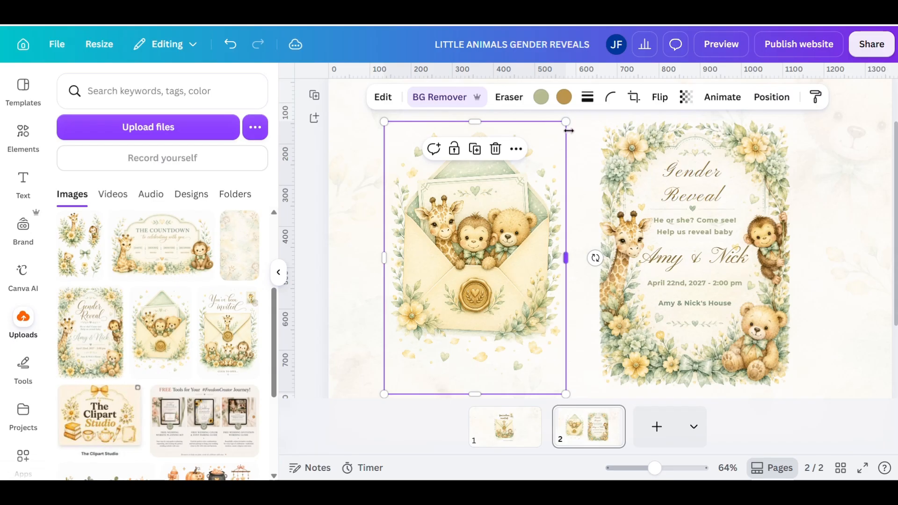
- Shrink the envelope image to about 335 by 502 px, rotate it about -16° and overlap it with the invitation card's edge
drag(565, 123, 521, 187)
drag(472, 306, 546, 241)
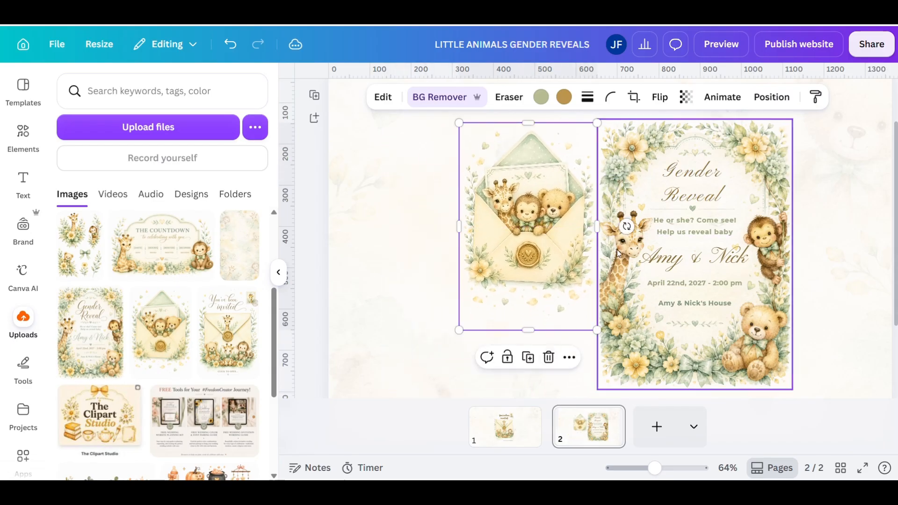
drag(620, 216, 623, 196)
drag(558, 234, 596, 239)
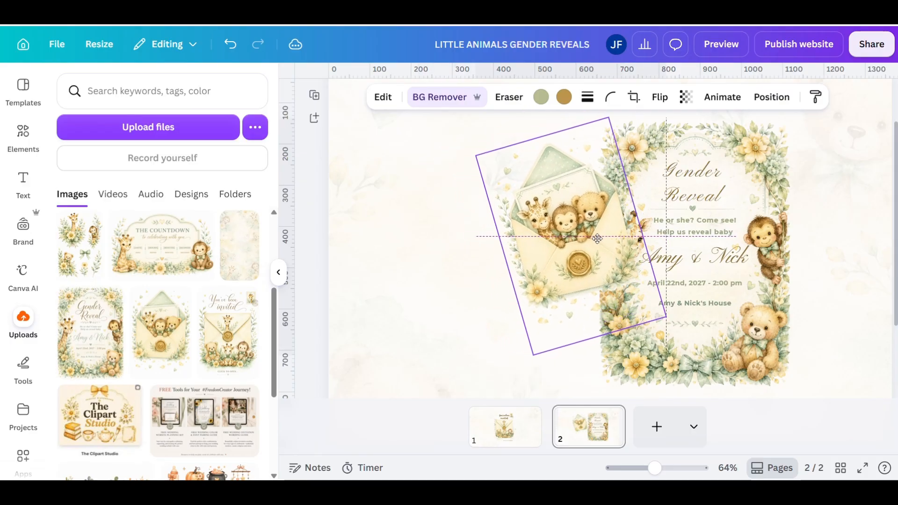
- Try sending the envelope to the back and bringing the background image to the front, and undo these layer changes
click(770, 97)
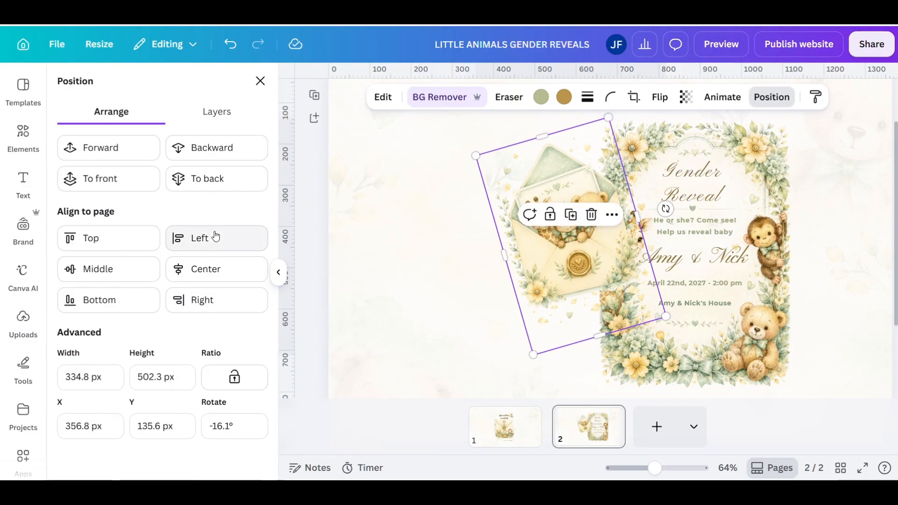
click(216, 185)
click(352, 271)
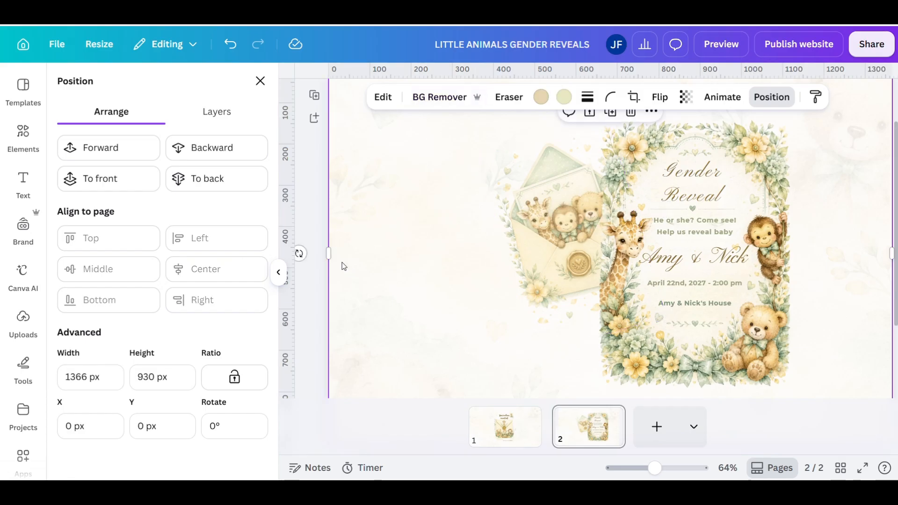
click(99, 178)
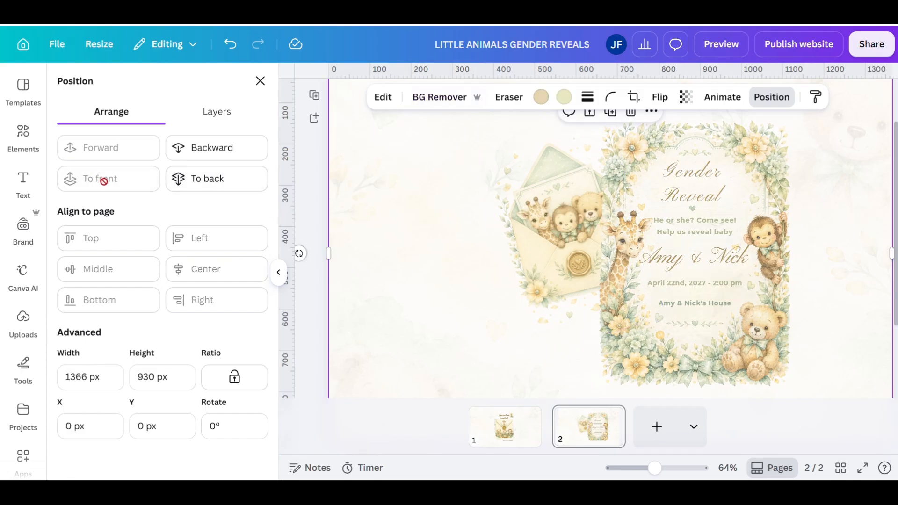
click(230, 45)
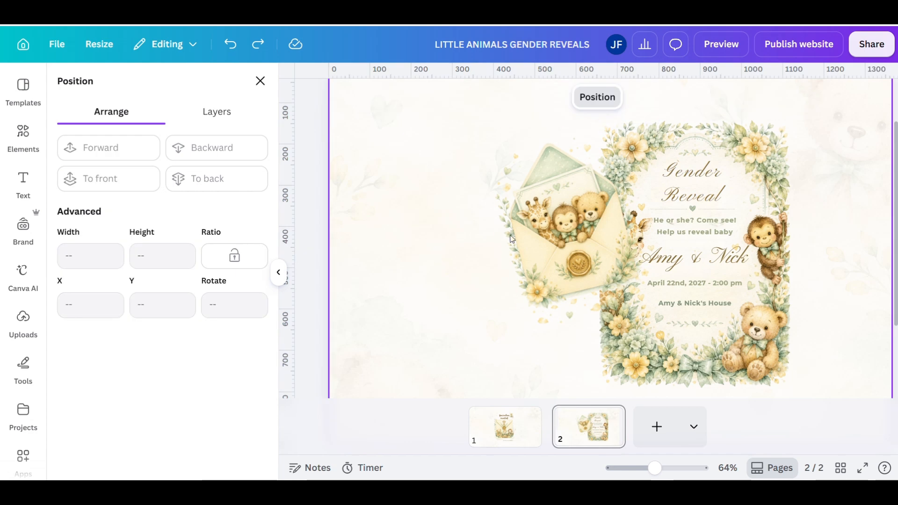
- Move the envelope image backward so it sits behind the invitation card but above the background
click(514, 243)
click(225, 157)
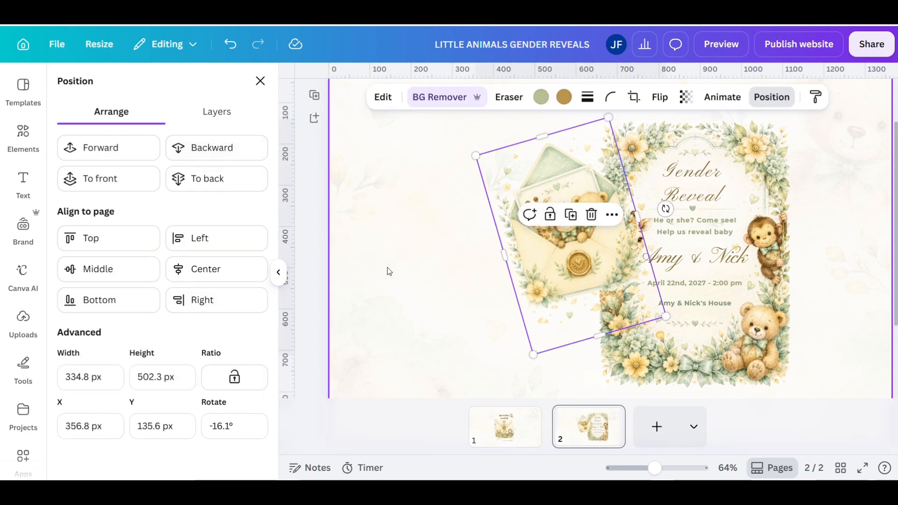
click(227, 146)
click(389, 280)
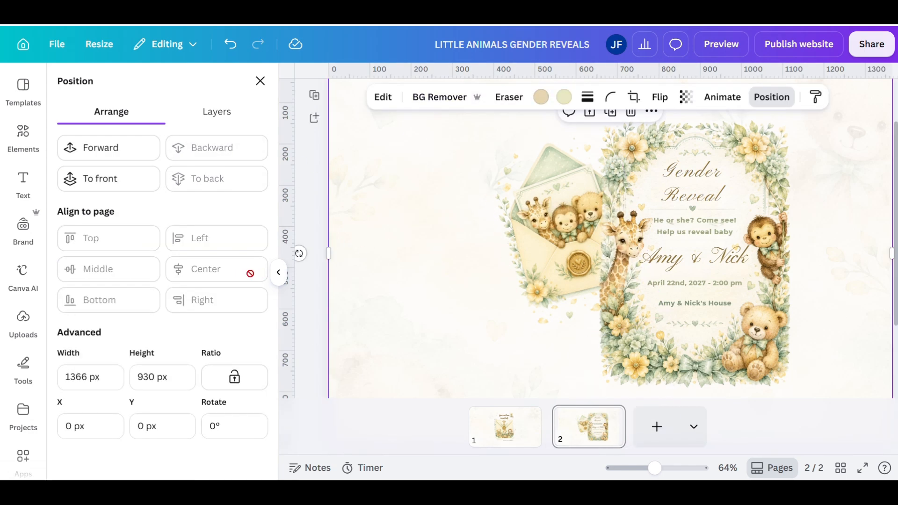
click(278, 272)
- Lock the background image, then shift the envelope and invitation card together slightly up and toward the page's left side
mouse_move(650, 468)
mouse_down()
mouse_move(627, 467)
mouse_move(637, 468)
mouse_up()
click(472, 211)
right_click(360, 166)
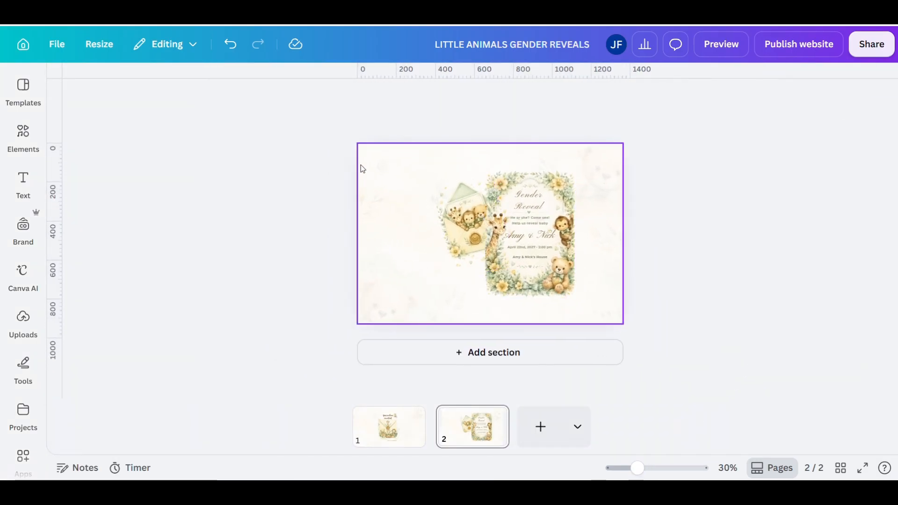
mouse_move(398, 348)
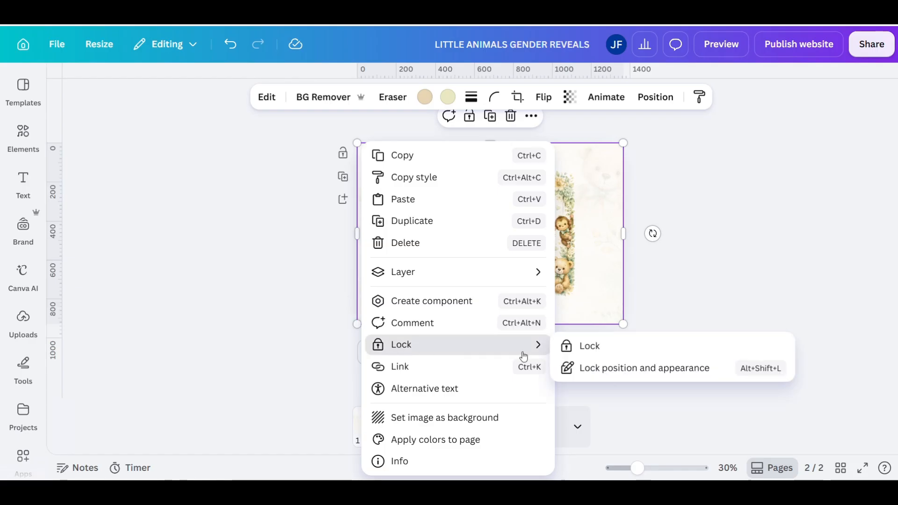
click(573, 347)
drag(421, 169, 575, 295)
mouse_move(544, 262)
mouse_down()
mouse_move(507, 255)
mouse_move(532, 256)
mouse_up()
click(705, 270)
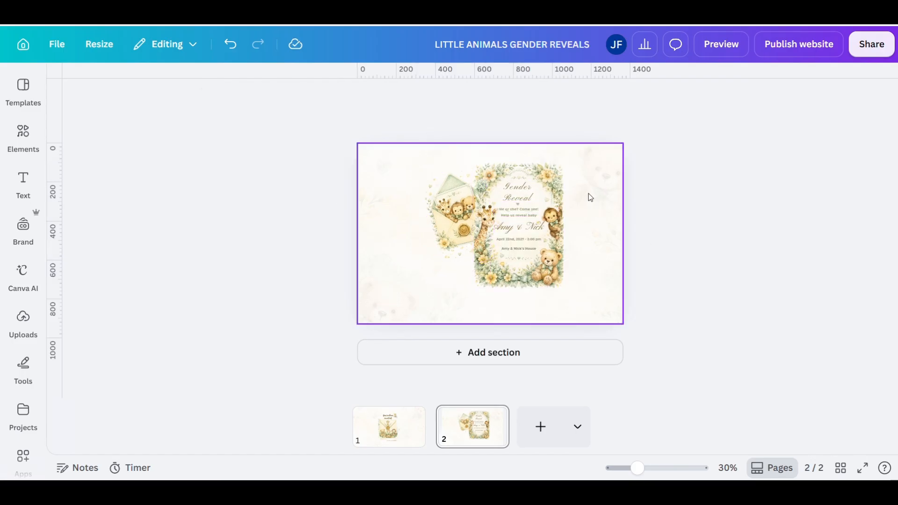
- Unlock the background image and extend its lower edge well past the end of the page
click(514, 309)
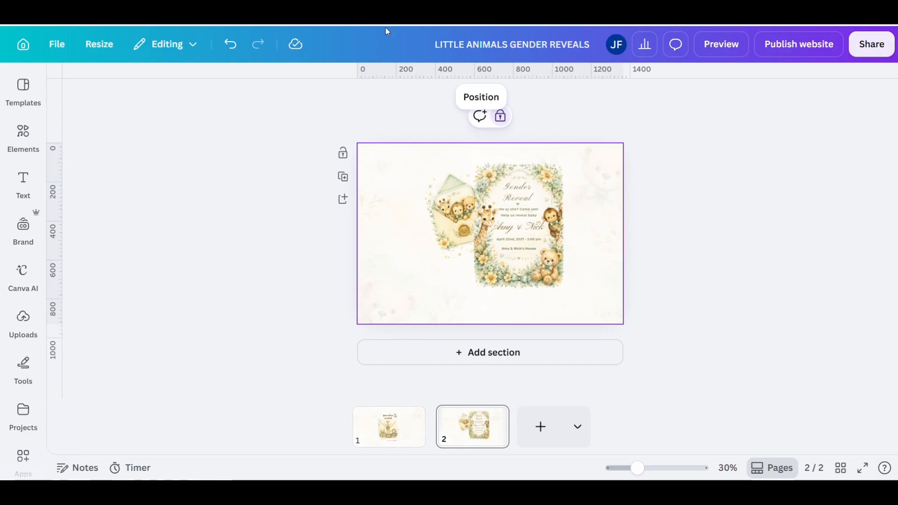
key(alt+shift+l)
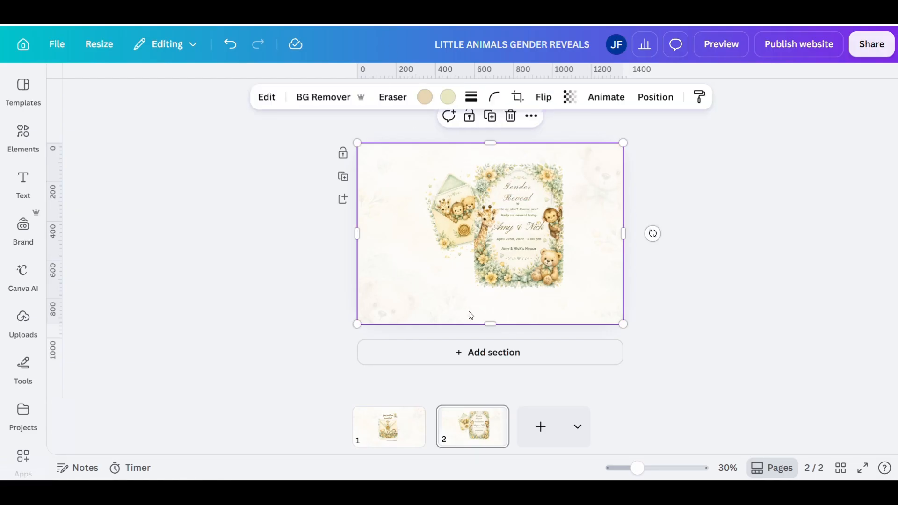
drag(490, 324, 490, 383)
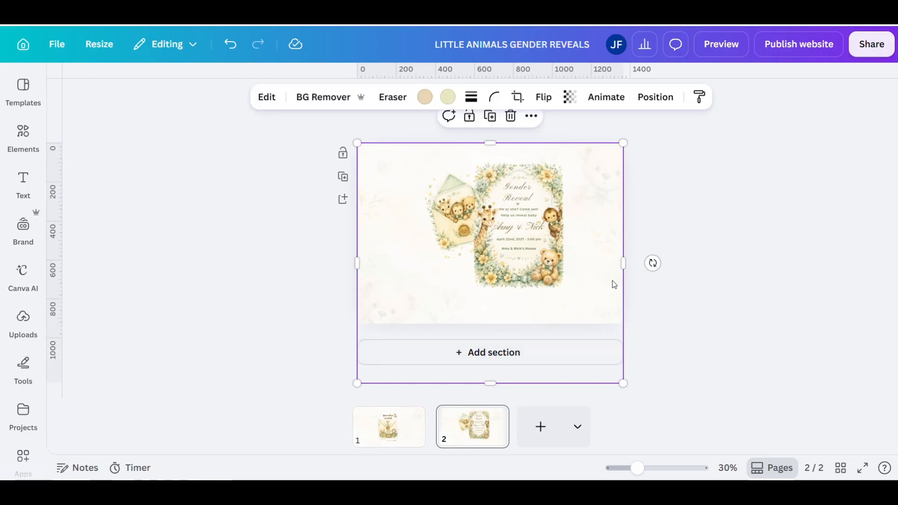
drag(637, 468, 649, 468)
scroll(603, 306, down, 2)
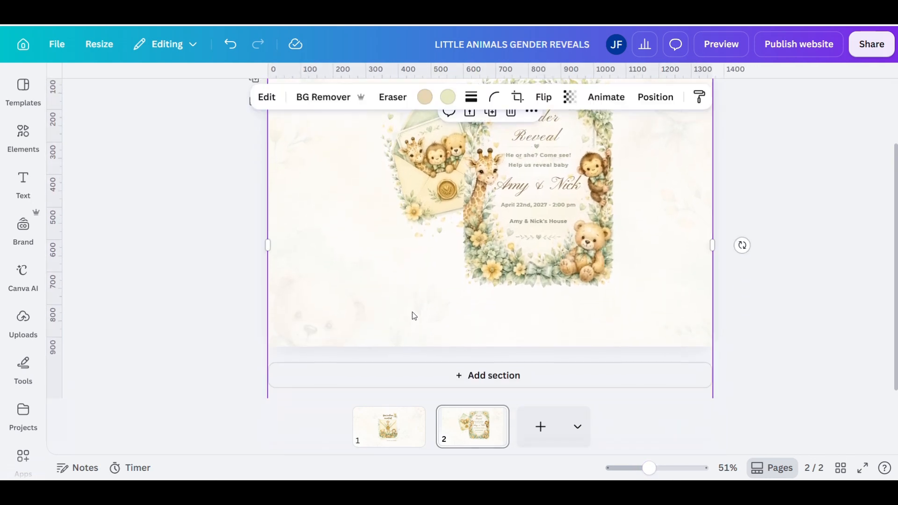
click(381, 65)
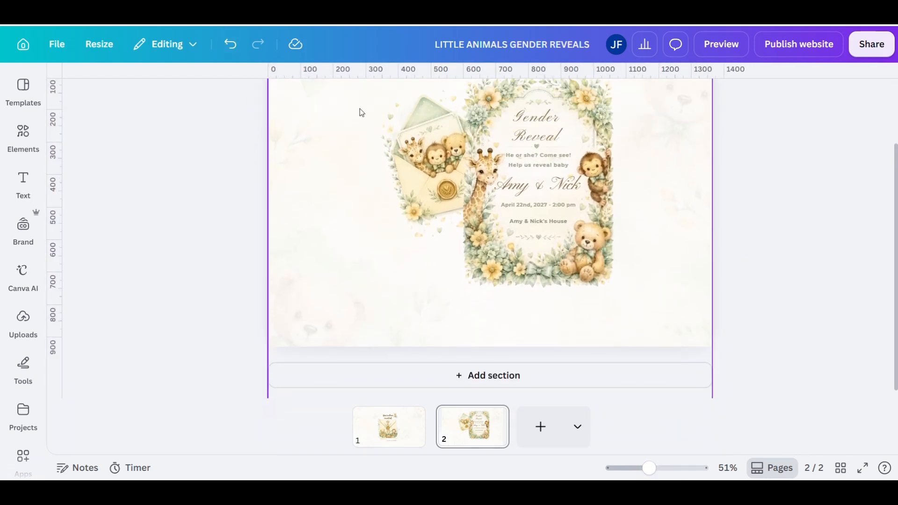
- Switch to ChatGPT, find the "kindly RSVP" seal with the giraffe and monkey, and download its image
click(23, 318)
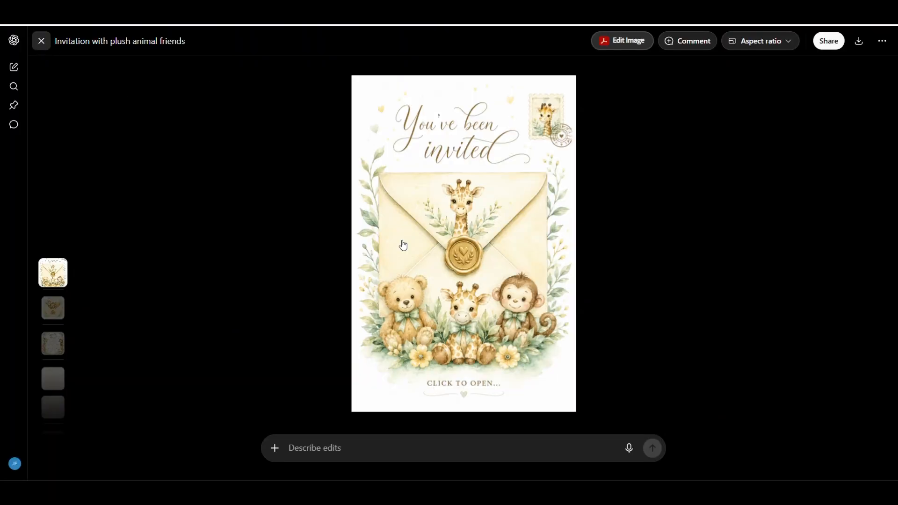
click(267, 183)
scroll(446, 258, down, 15)
scroll(445, 258, down, 15)
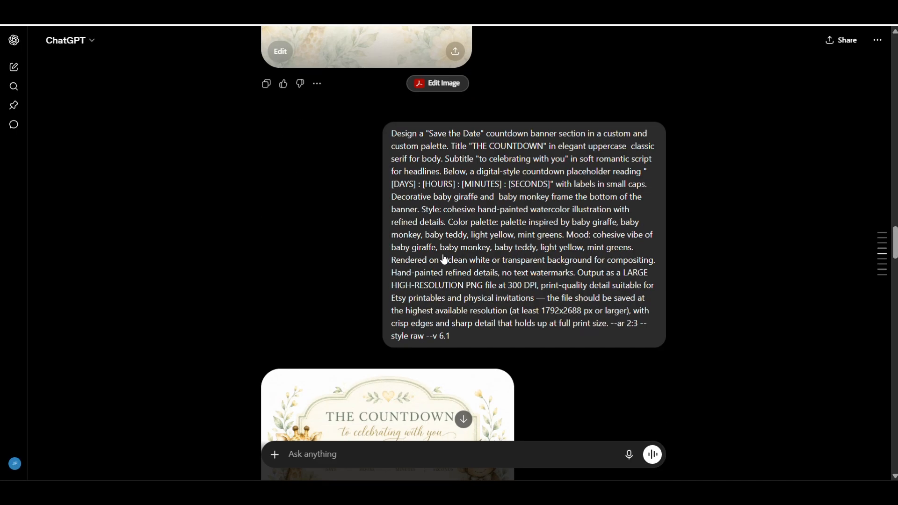
scroll(446, 257, down, 15)
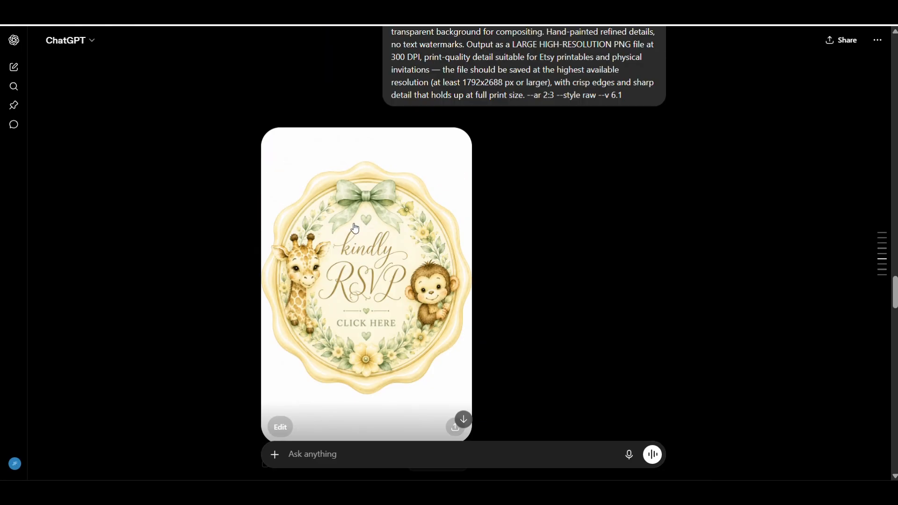
click(352, 223)
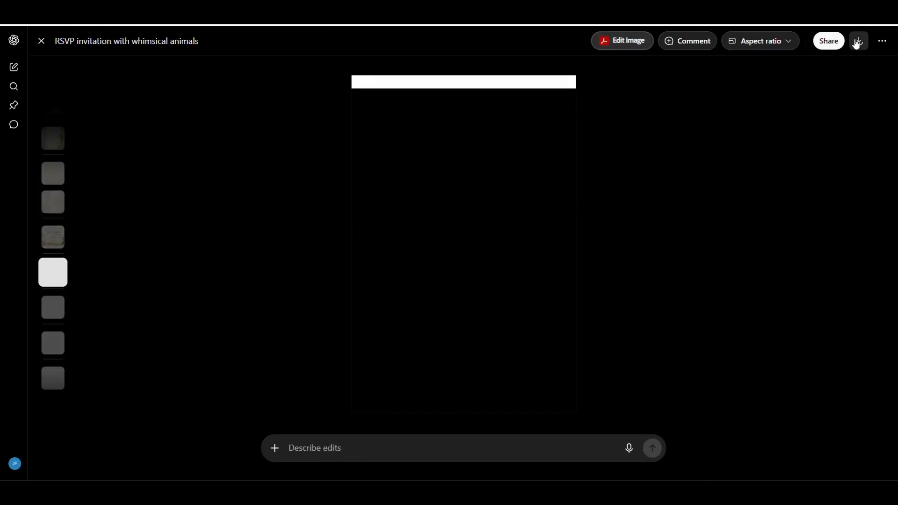
click(858, 42)
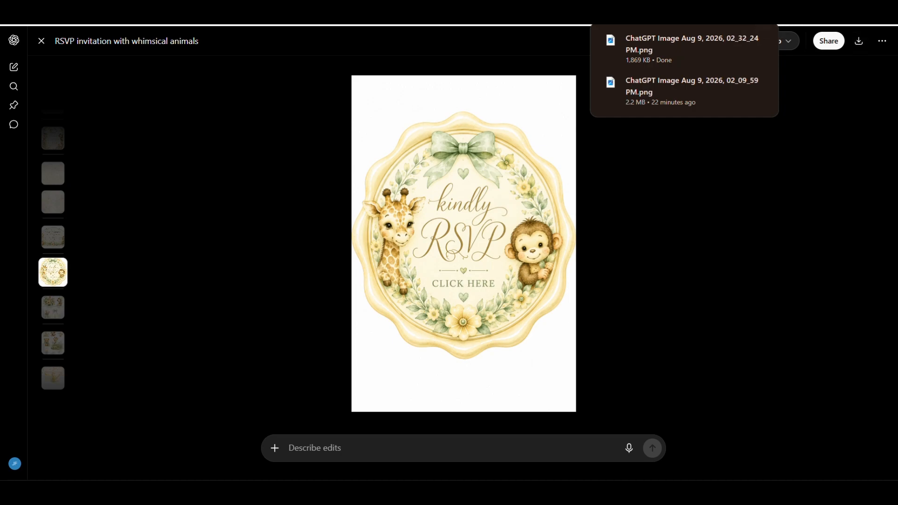
- Switch back to Canva and upload "ChatGPT Image Aug 9, 2026, 02_32_24 PM.png" from Downloads
click(196, 14)
click(142, 123)
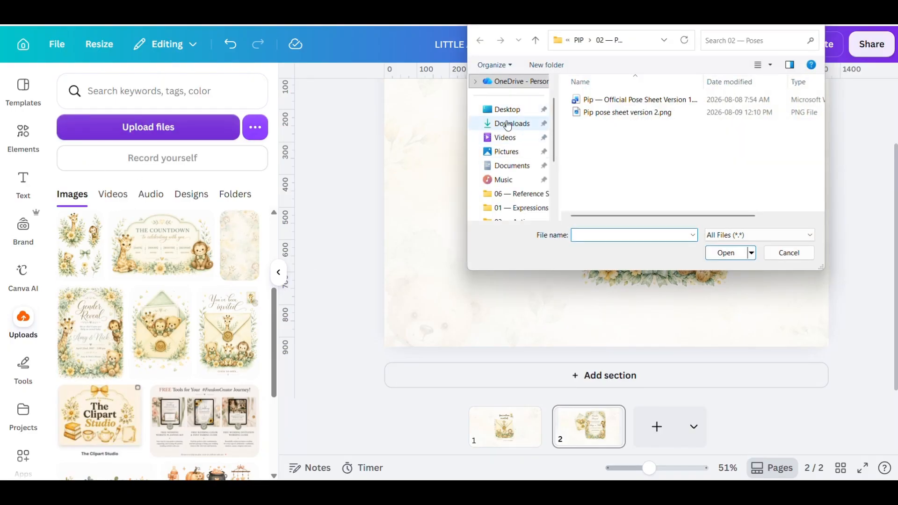
click(507, 124)
click(601, 130)
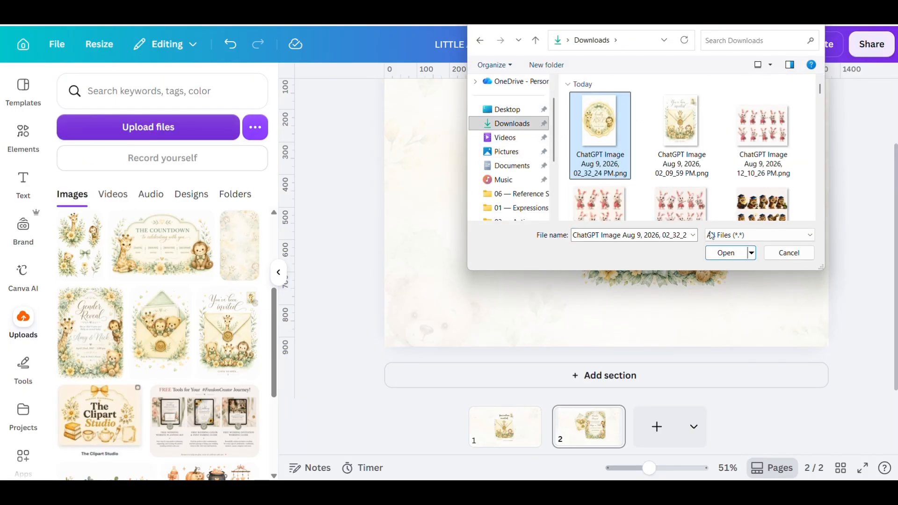
click(725, 253)
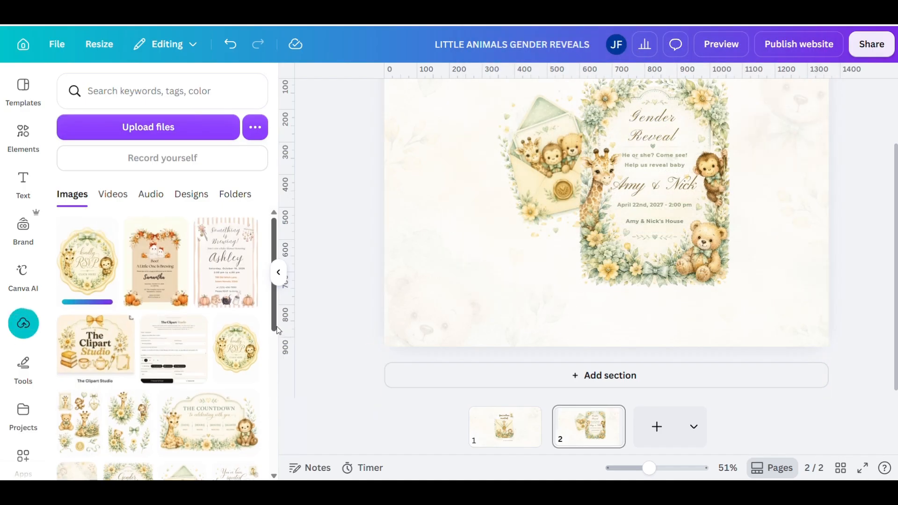
- Add the uploaded RSVP seal to the second page, move it to the left of the invitation card and remove its background
click(82, 277)
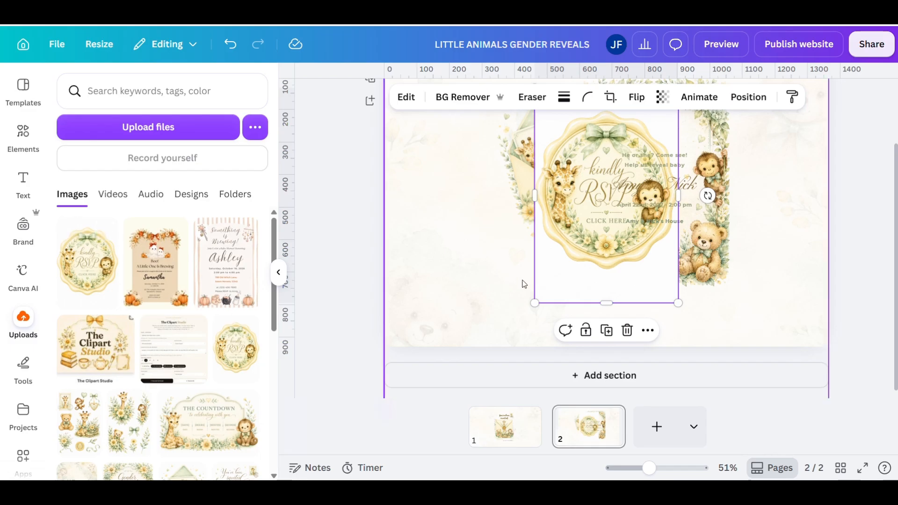
drag(557, 273, 412, 297)
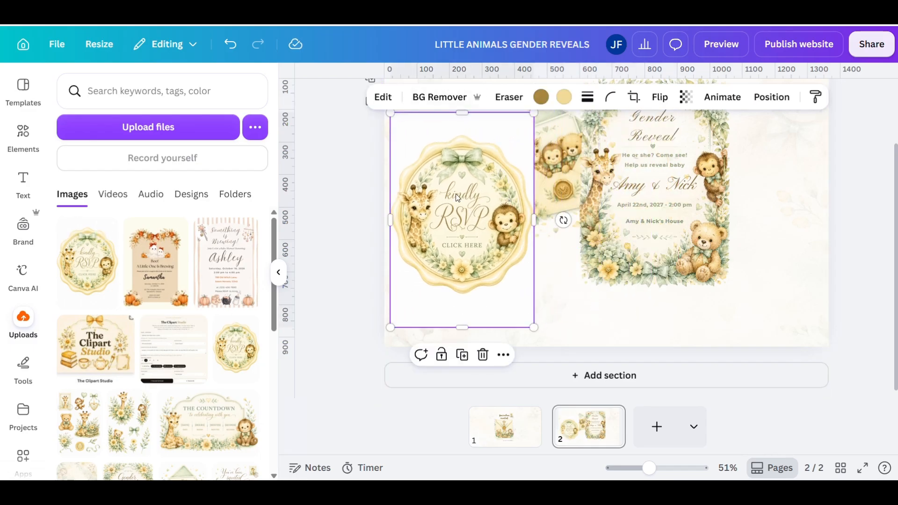
click(430, 98)
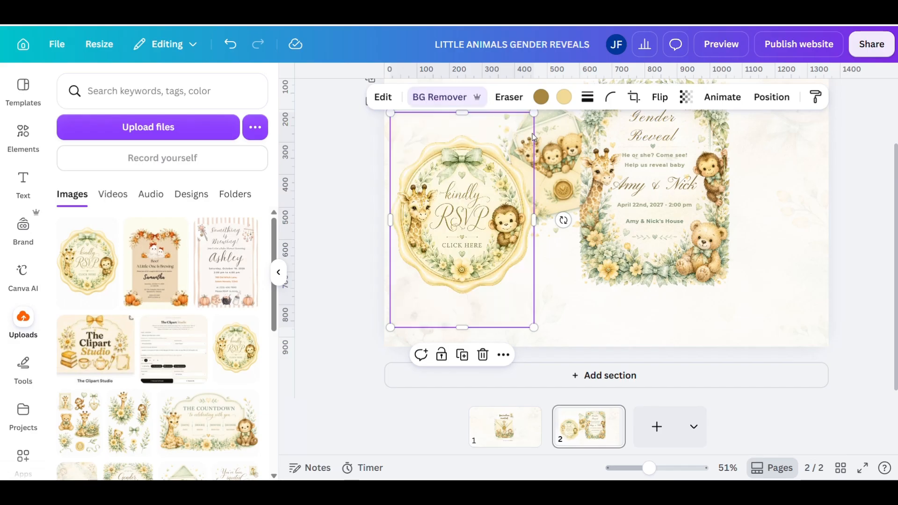
- Scale the RSVP seal down slightly, crop its empty upper and lower margins, and move it below the envelope
drag(533, 114, 525, 128)
drag(457, 129, 453, 146)
drag(449, 328, 460, 302)
drag(470, 241, 565, 287)
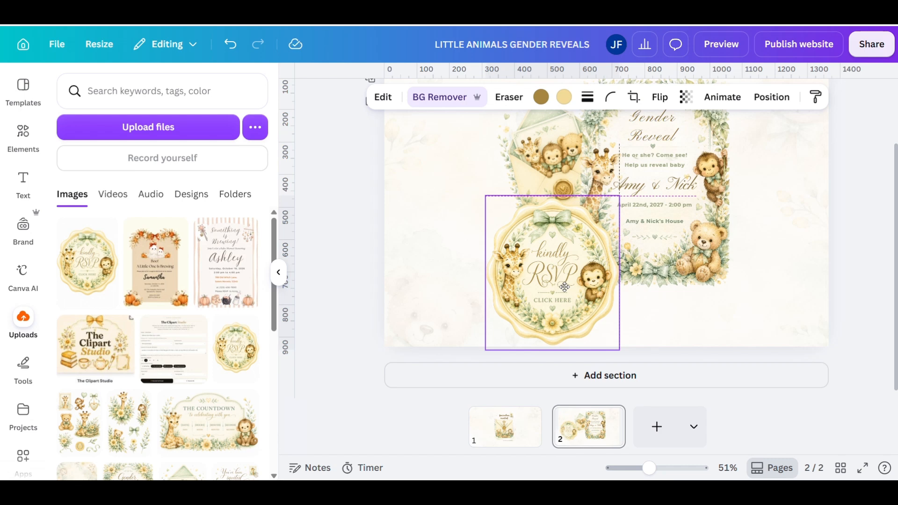
- Shrink the RSVP seal further and position it beneath the envelope, touching the invitation card's lower-left edge
click(770, 281)
drag(650, 468, 641, 466)
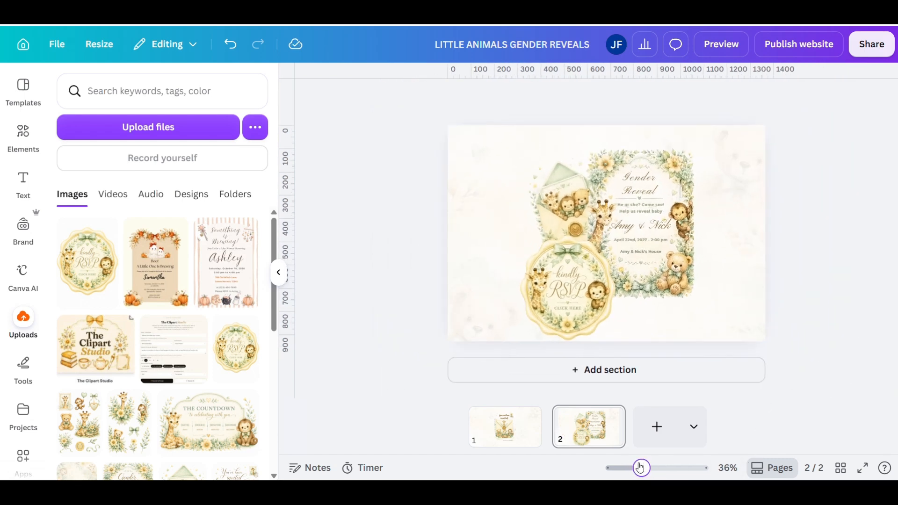
click(589, 316)
drag(616, 234, 590, 261)
drag(550, 307, 567, 289)
click(720, 284)
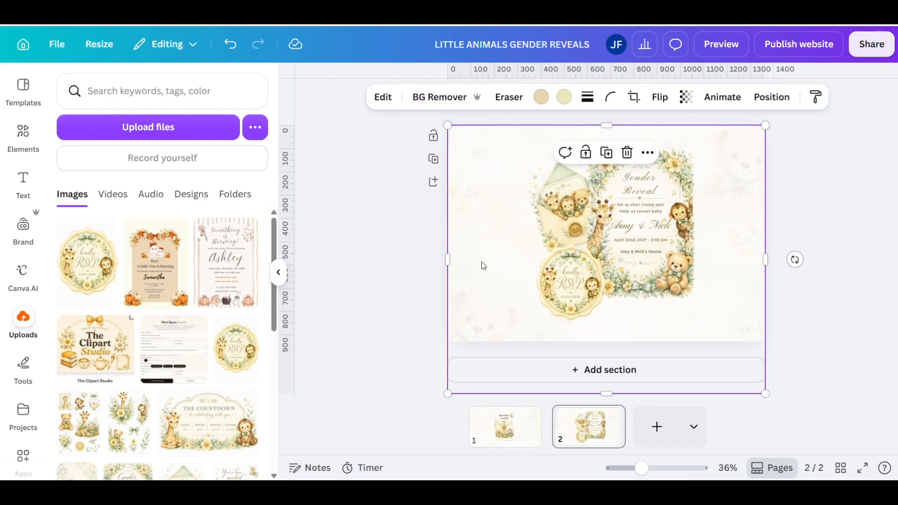
- Extract all text from the RSVP seal with Grab Text and move the text block to the empty area left of the envelope
drag(640, 467, 653, 468)
scroll(437, 299, down, 2)
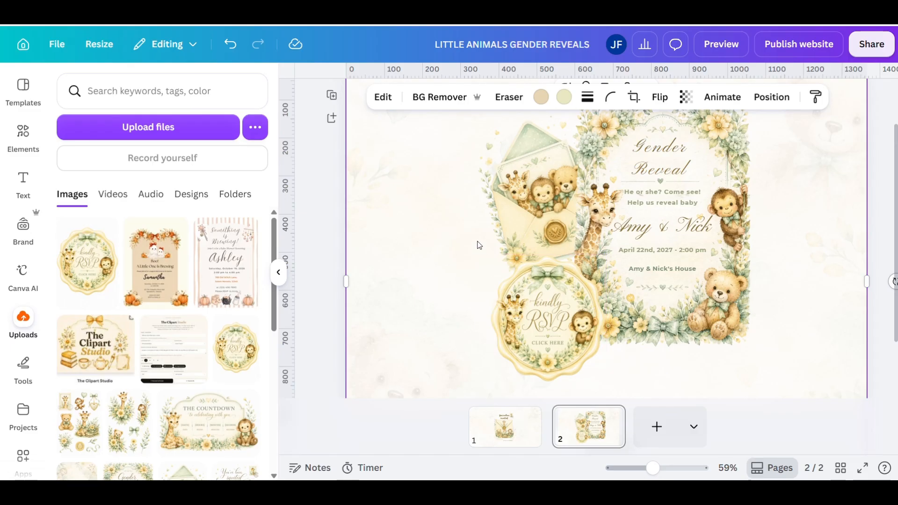
click(530, 326)
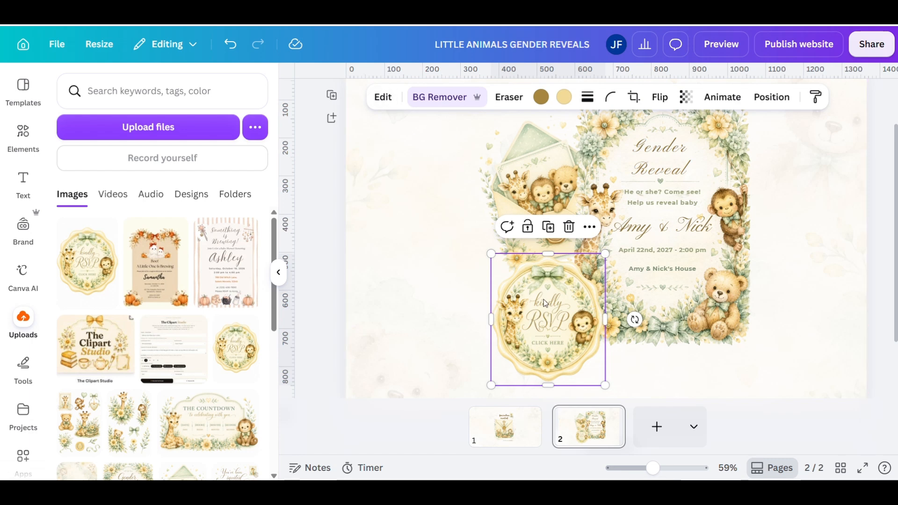
click(383, 105)
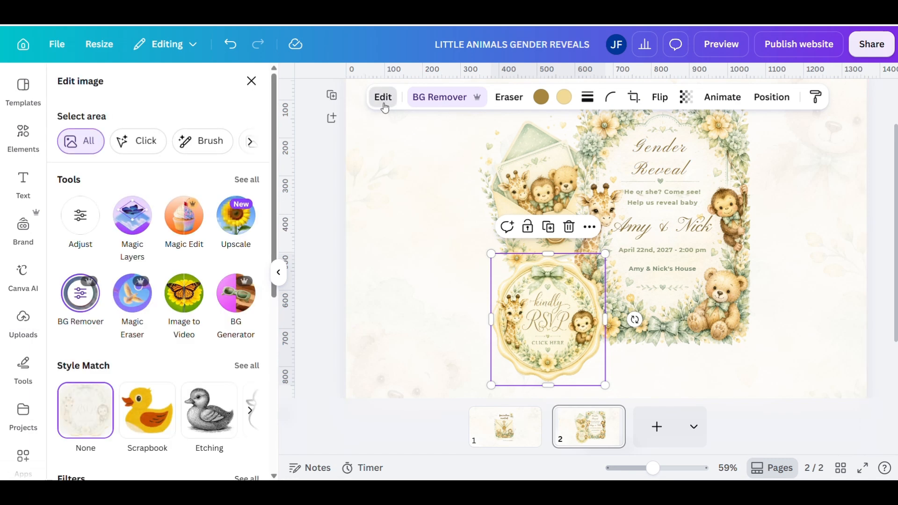
click(246, 179)
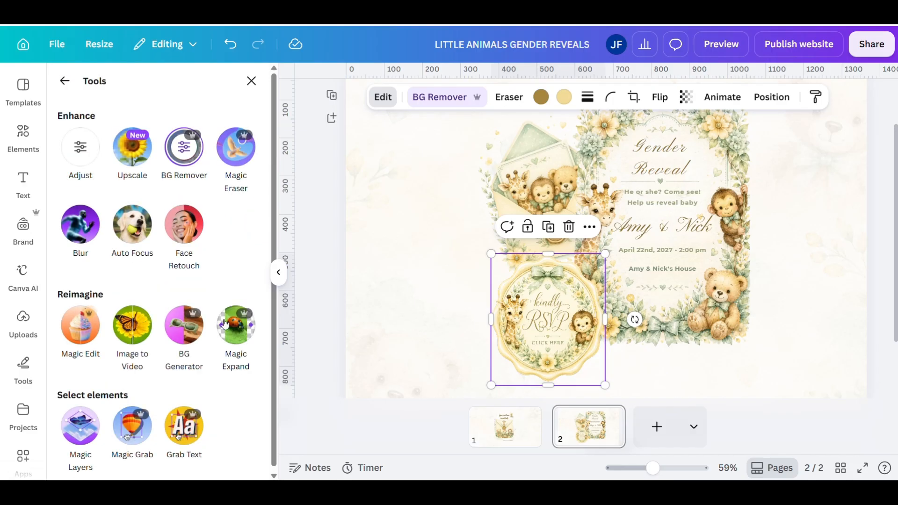
click(206, 429)
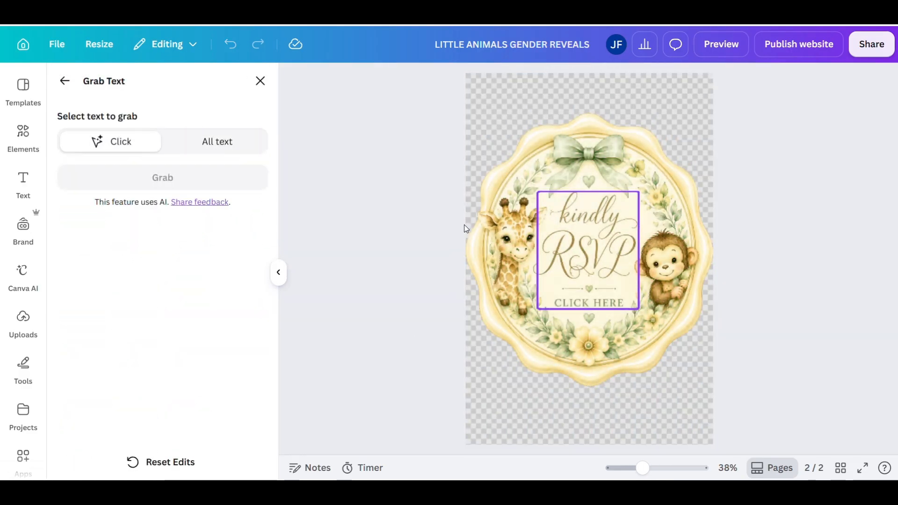
click(586, 216)
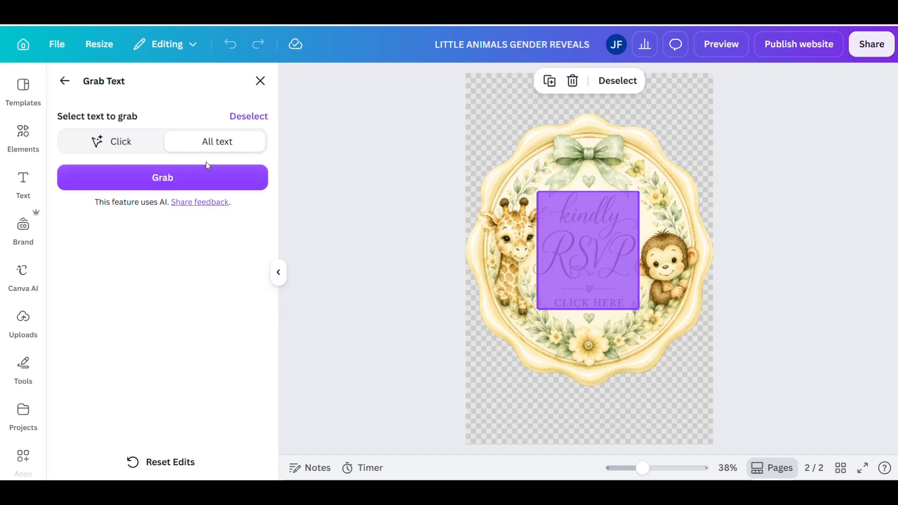
click(224, 169)
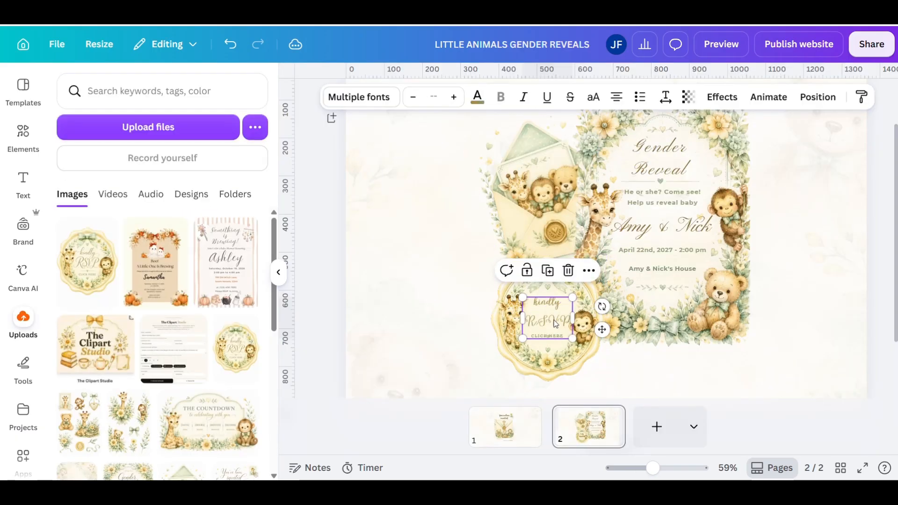
drag(553, 320, 415, 218)
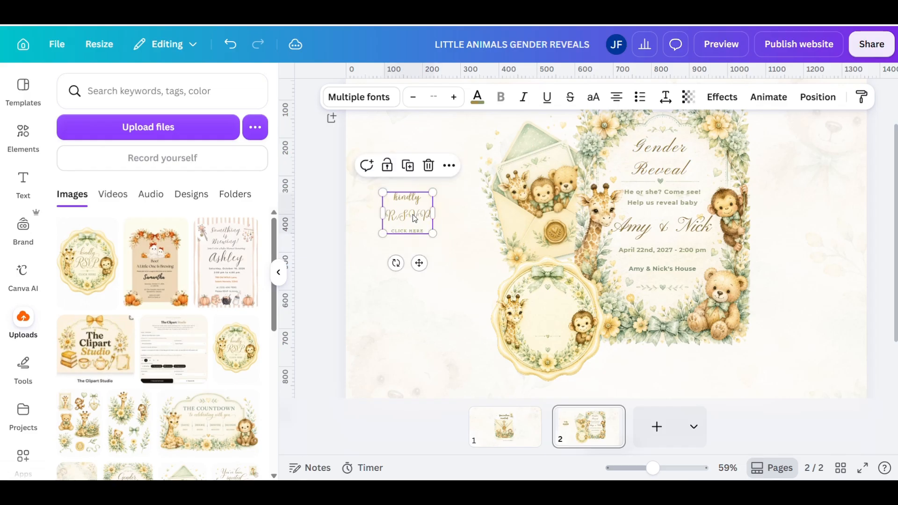
click(412, 214)
click(443, 250)
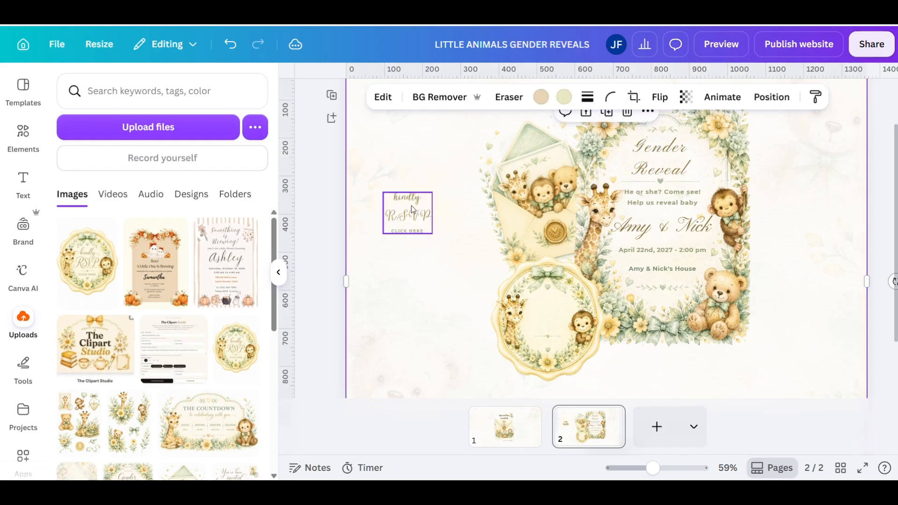
key(ctrl+d)
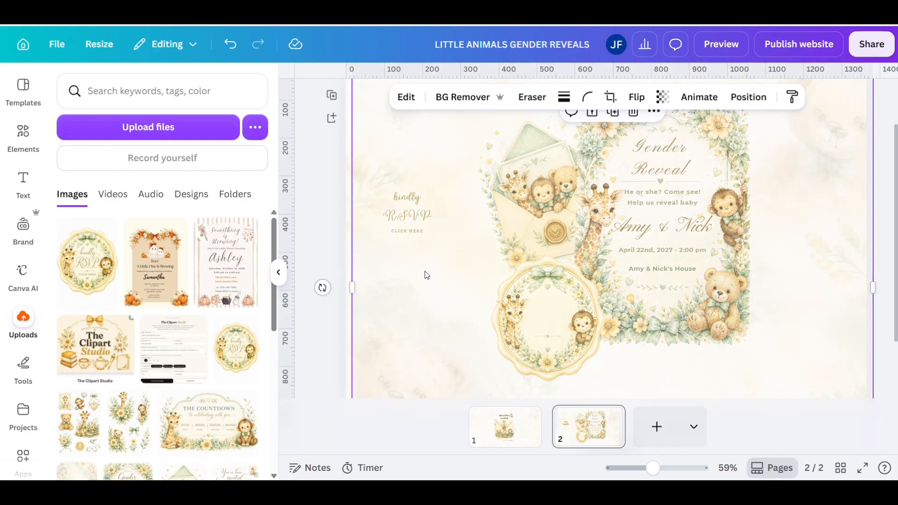
click(230, 44)
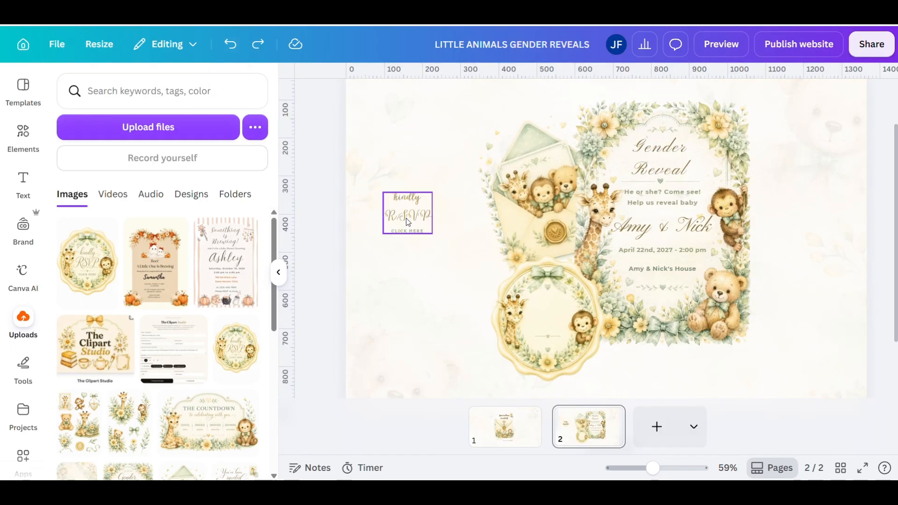
- Duplicate the extracted RSVP text block twice and stack the copies beneath the original
click(405, 221)
key(ctrl+d)
drag(407, 226, 399, 280)
click(405, 273)
key(ctrl+d)
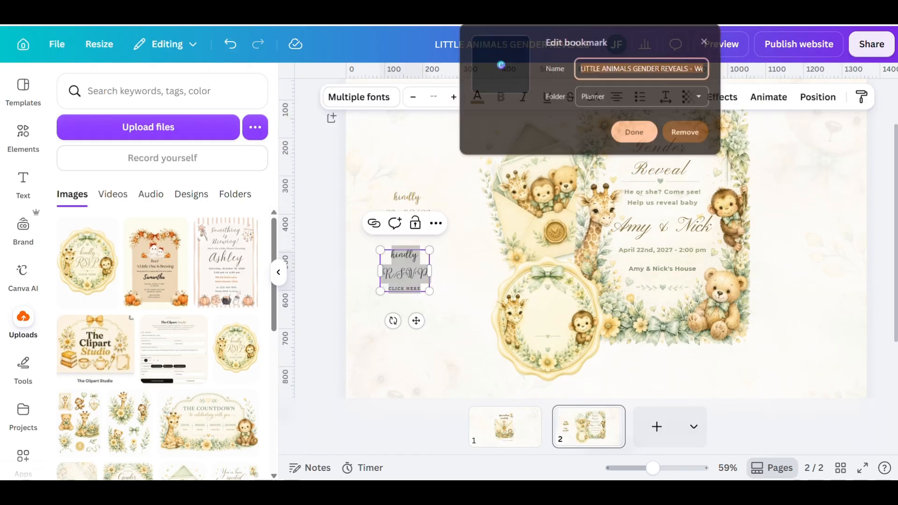
click(442, 316)
click(414, 276)
key(ctrl+d)
drag(414, 276, 409, 315)
- Reduce the uppermost RSVP text block to the single word "kindly" by removing its other two lines
click(399, 222)
click(399, 223)
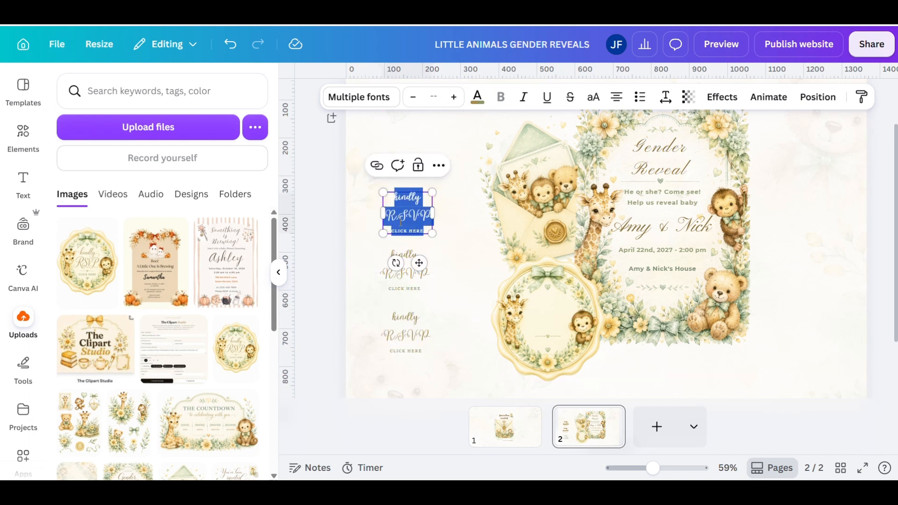
click(395, 213)
drag(385, 214, 429, 232)
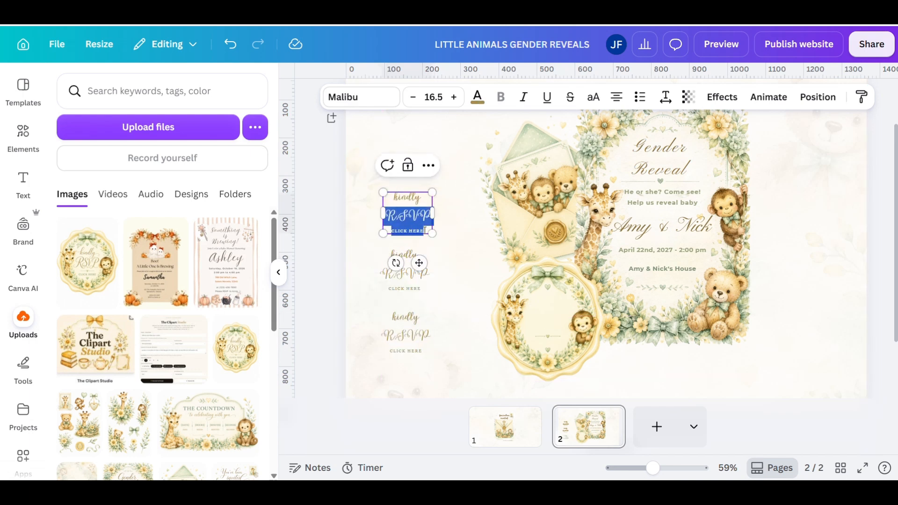
key(BackSpace)
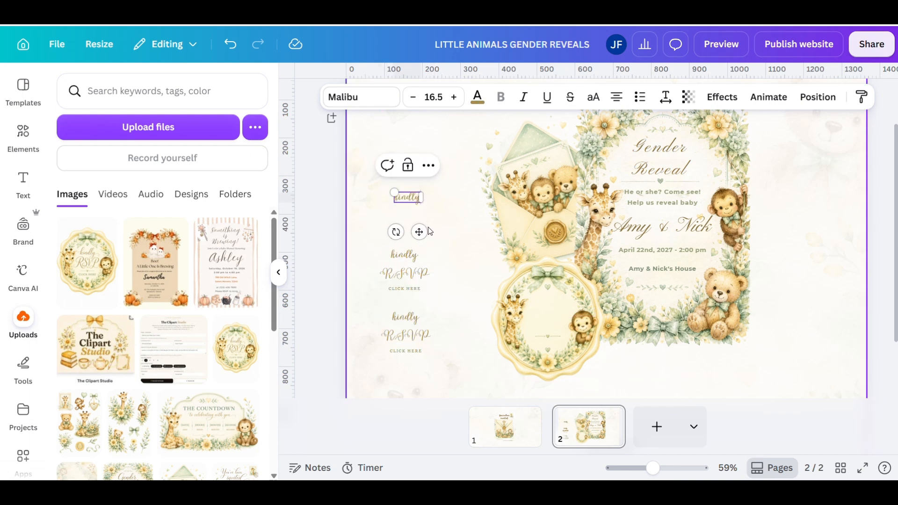
- Remove the "kindly" and "CLICK HERE" lines from the middle text copy, keeping only "RSVP"
click(385, 253)
drag(385, 253, 440, 277)
key(BackSpace)
triple_click(431, 272)
key(BackSpace)
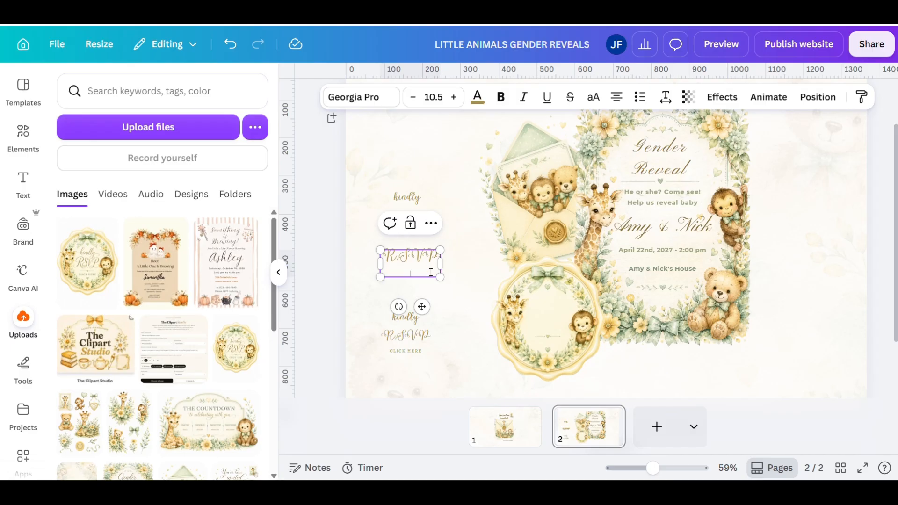
- Remove the "kindly" and "RSVP" lines from the lowest text copy, keeping only "CLICK HERE"
click(402, 327)
double_click(402, 328)
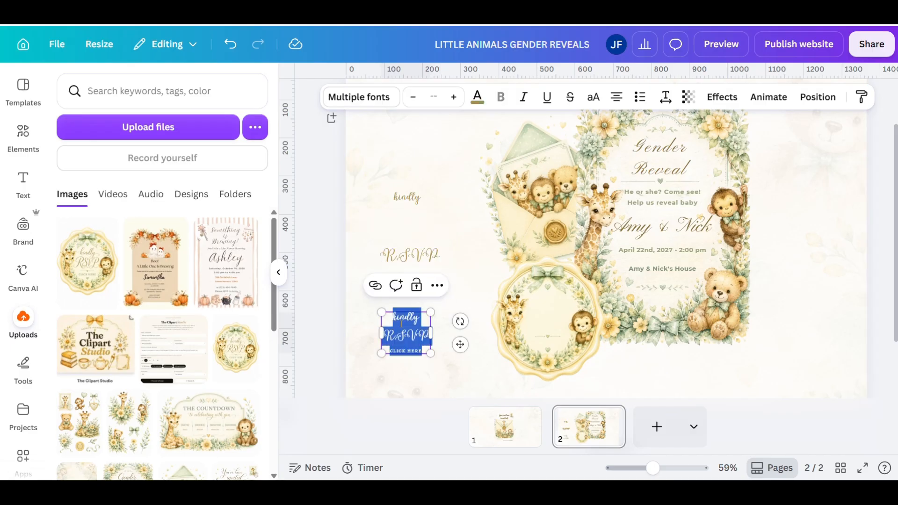
drag(393, 317, 430, 336)
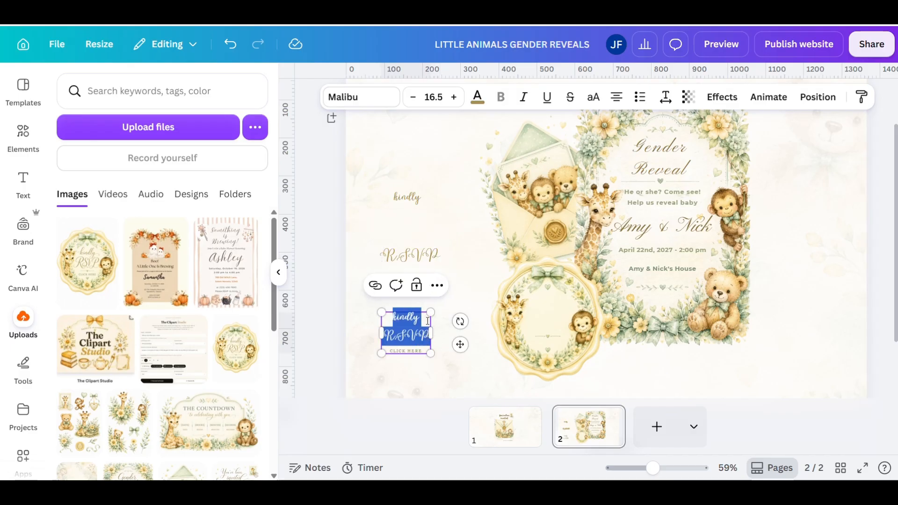
key(BackSpace)
key(Delete)
click(441, 301)
- Set the "CLICK HERE" text to Montserrat at size 13
click(401, 316)
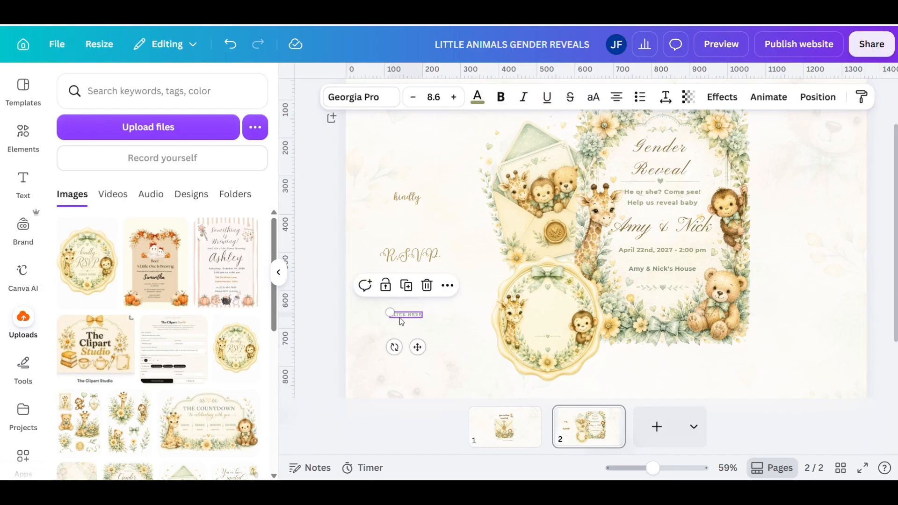
double_click(401, 315)
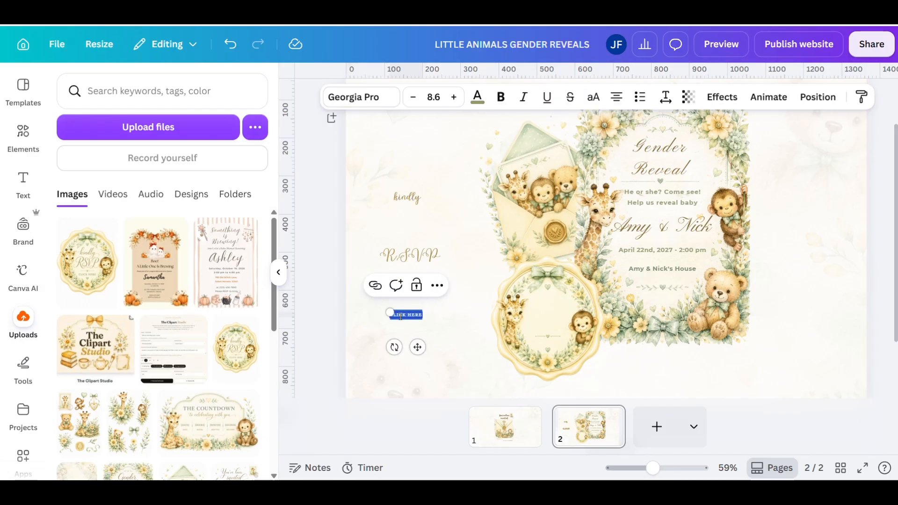
click(366, 98)
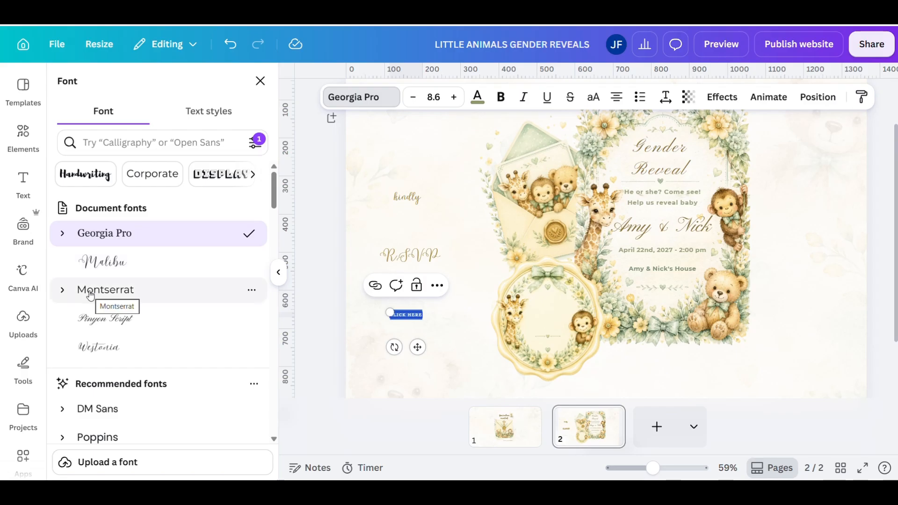
click(90, 294)
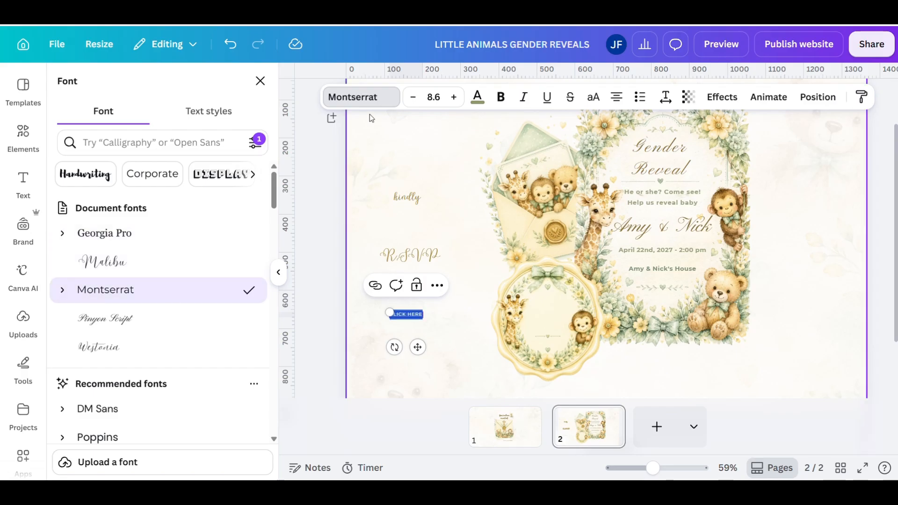
click(427, 96)
text(1)
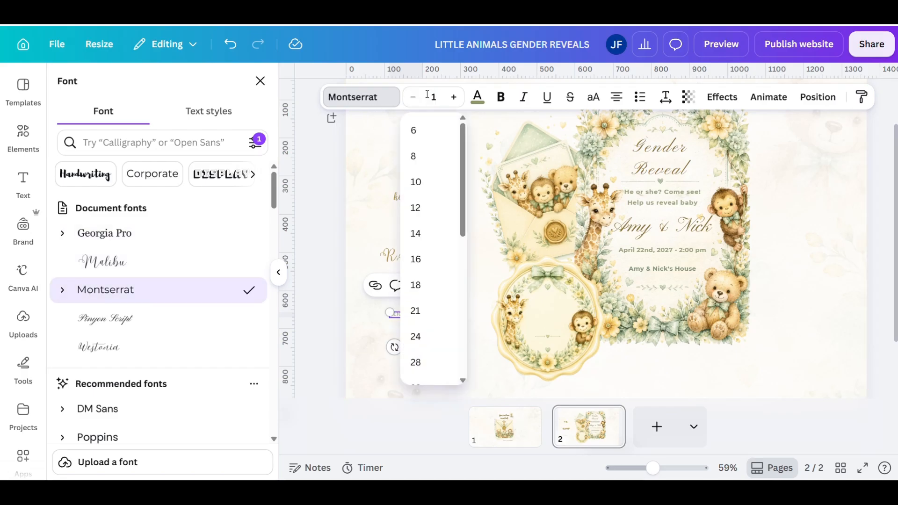
text(3)
key(Return)
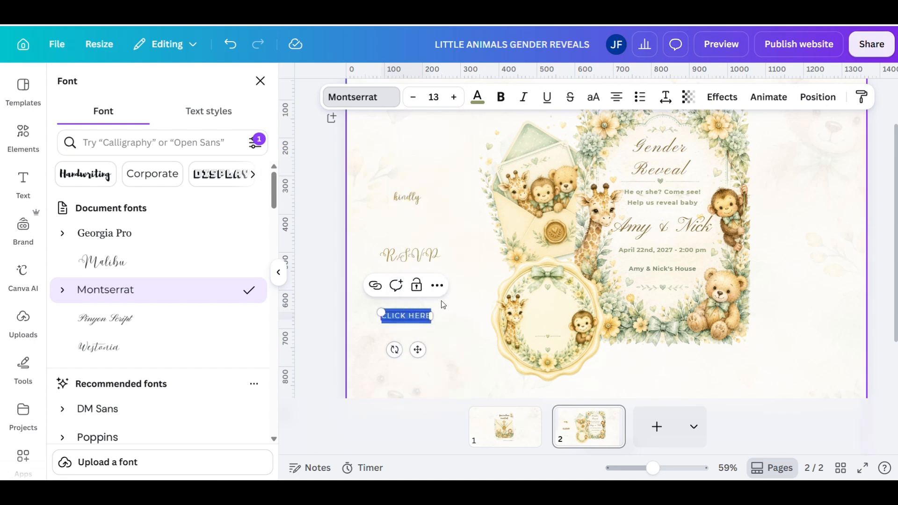
click(444, 304)
- Change the "RSVP" text to Pinyon Script and replace Malibu with it throughout the design
click(386, 258)
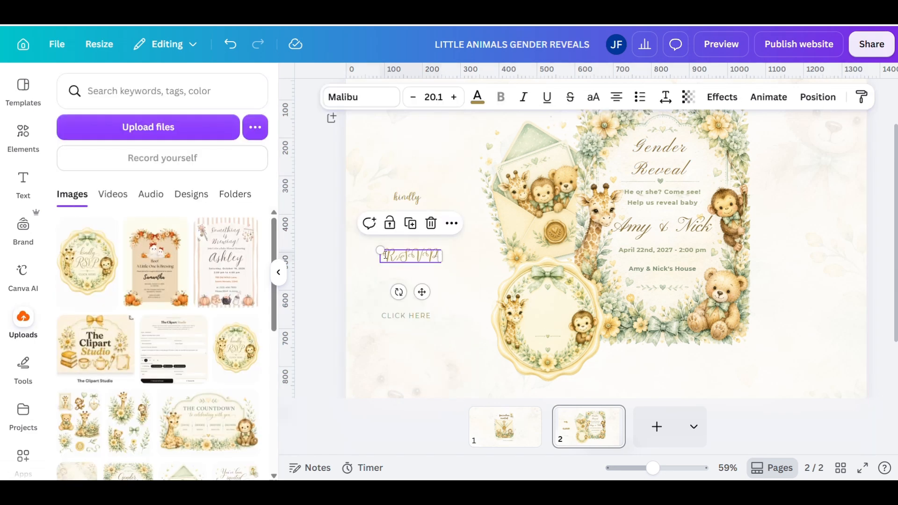
double_click(386, 255)
click(365, 103)
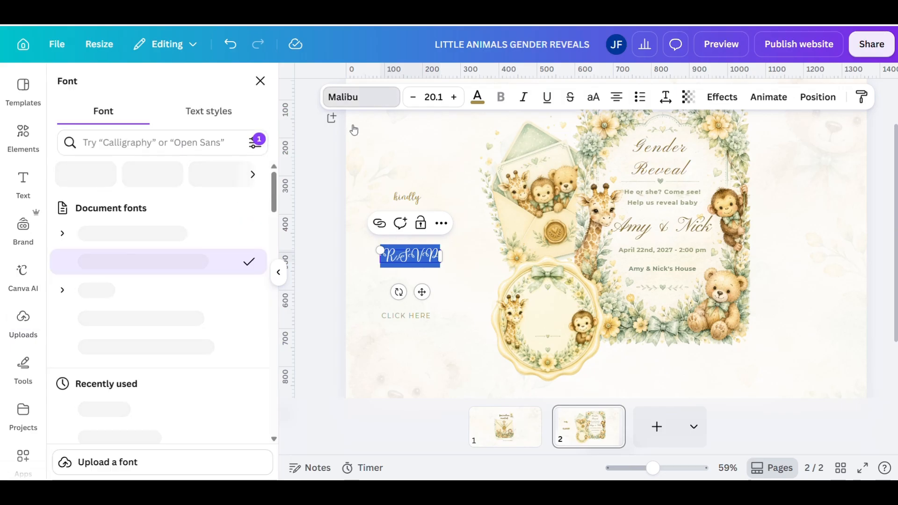
click(104, 293)
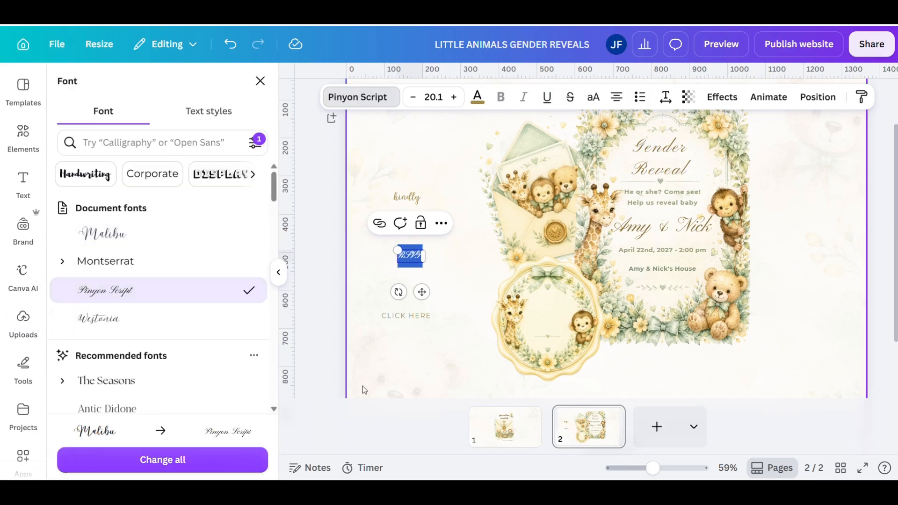
click(204, 459)
- Set the "kindly" text's font size to 18
click(406, 195)
double_click(406, 198)
click(434, 97)
text(18)
key(Return)
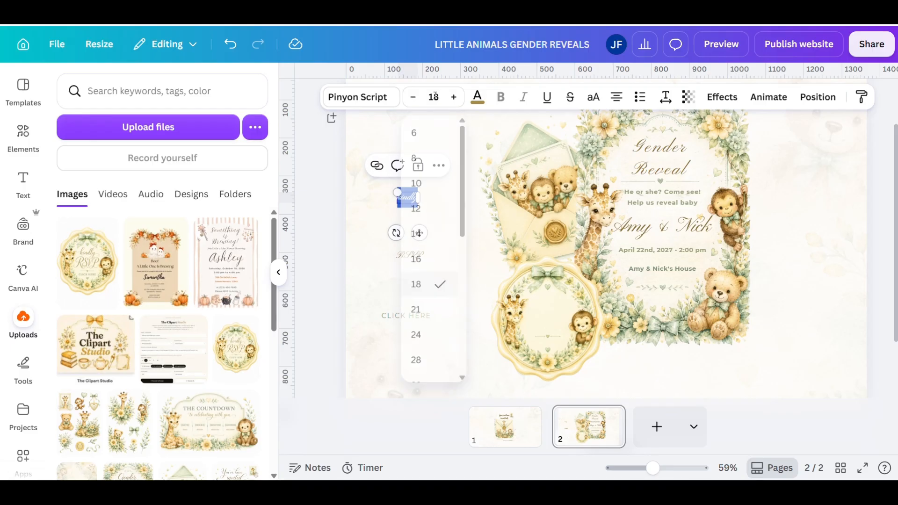
- Set the "RSVP" text's font size to 25
click(407, 254)
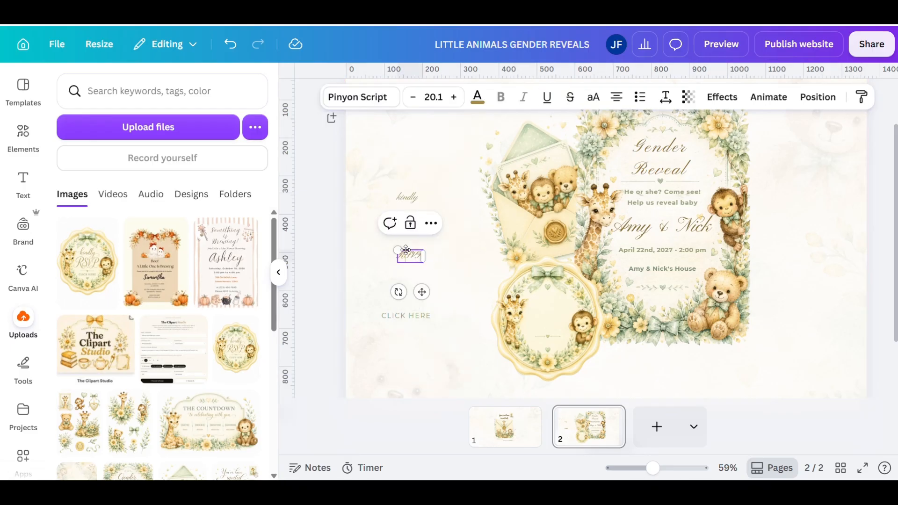
double_click(408, 254)
click(434, 97)
text(2)
key(Return)
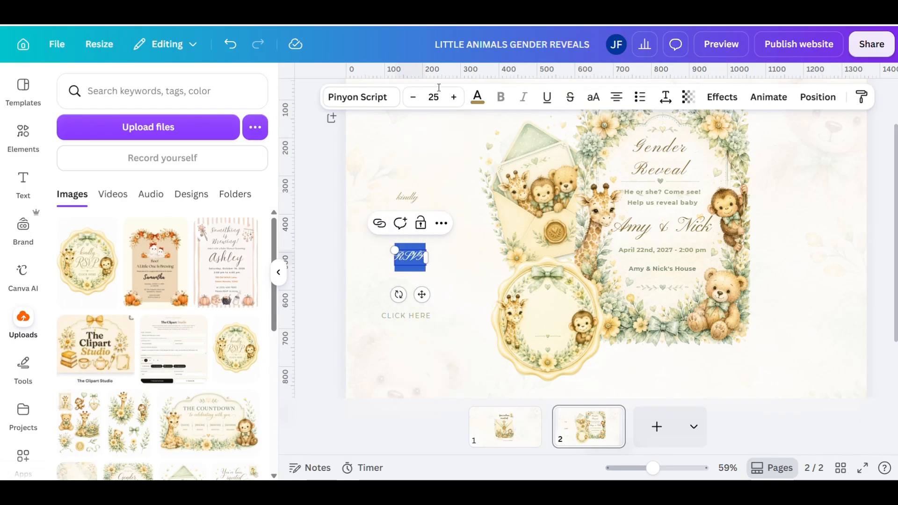
- Move the "kindly", "RSVP" and "CLICK HERE" texts onto the blank center of the seal, stacked in that order
click(383, 350)
drag(407, 196, 551, 302)
drag(415, 255, 554, 309)
drag(406, 316, 538, 326)
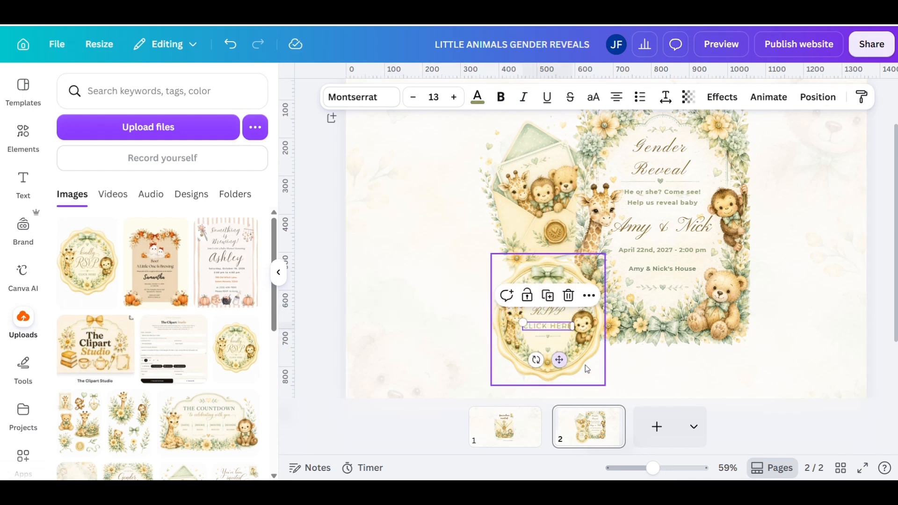
click(675, 370)
- Shift the three text lines slightly lower inside the seal and even out their spacing above the heart divider
drag(651, 467, 655, 467)
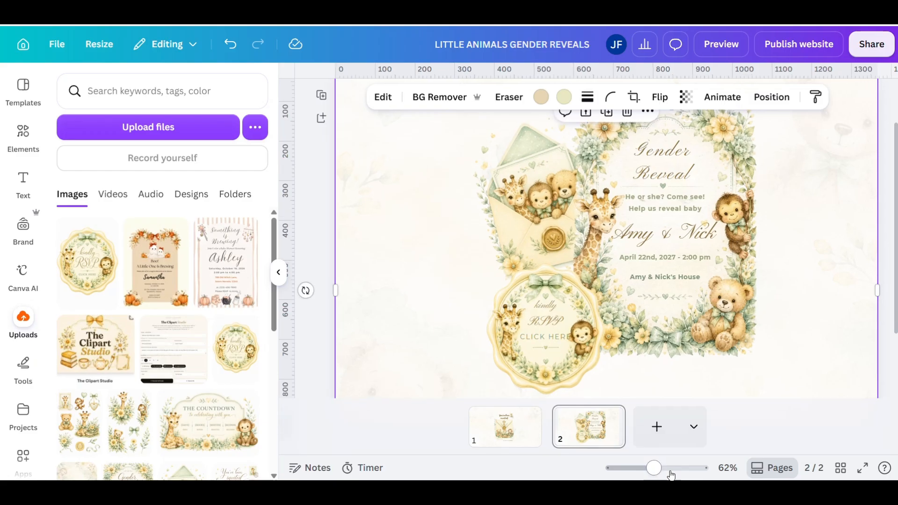
click(279, 272)
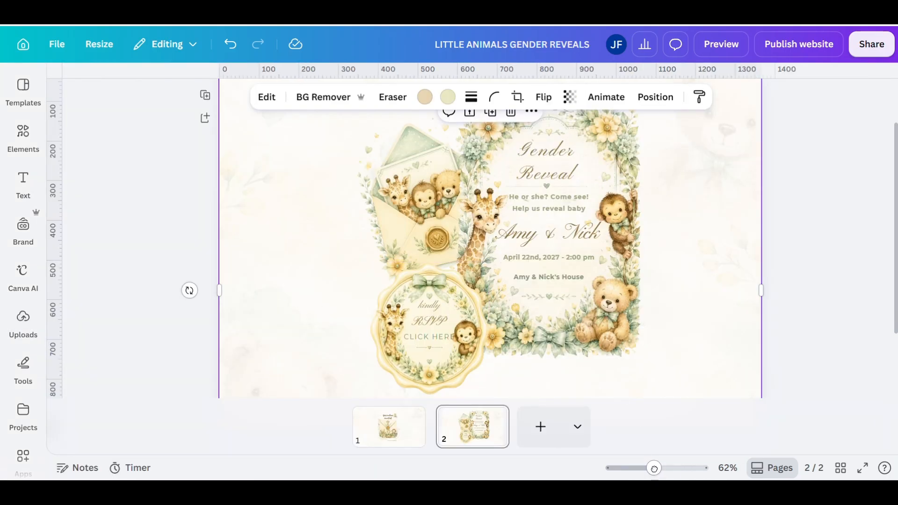
drag(653, 468, 664, 467)
scroll(279, 263, down, 5)
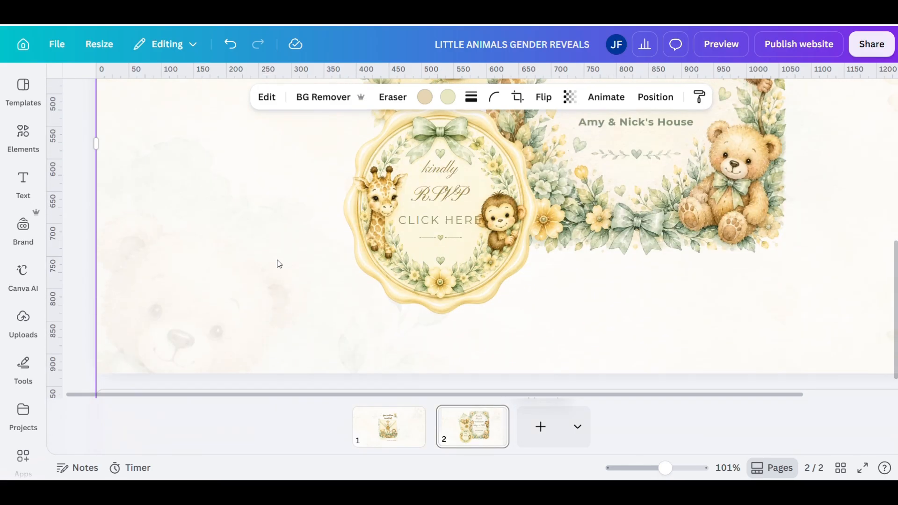
drag(440, 217, 436, 177)
click(440, 201)
click(433, 175)
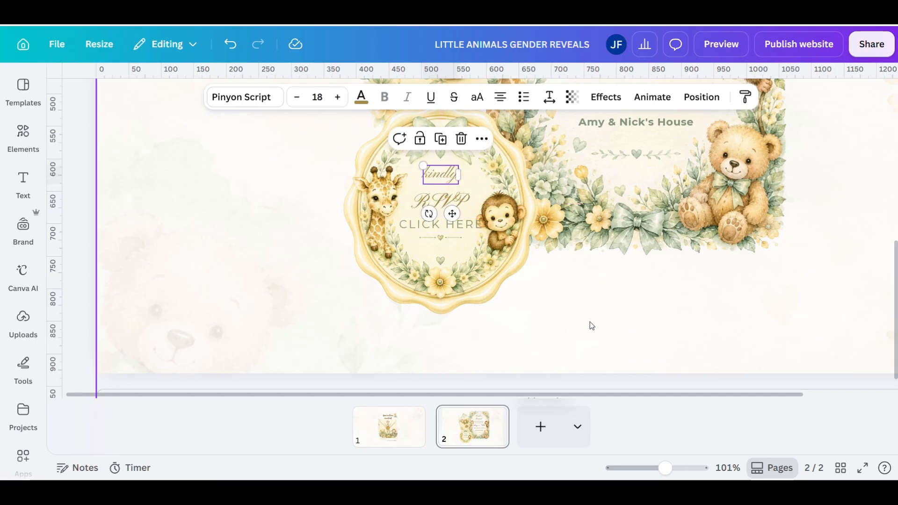
click(590, 322)
scroll(590, 321, up, 4)
scroll(566, 271, down, 3)
scroll(585, 234, up, 3)
click(605, 128)
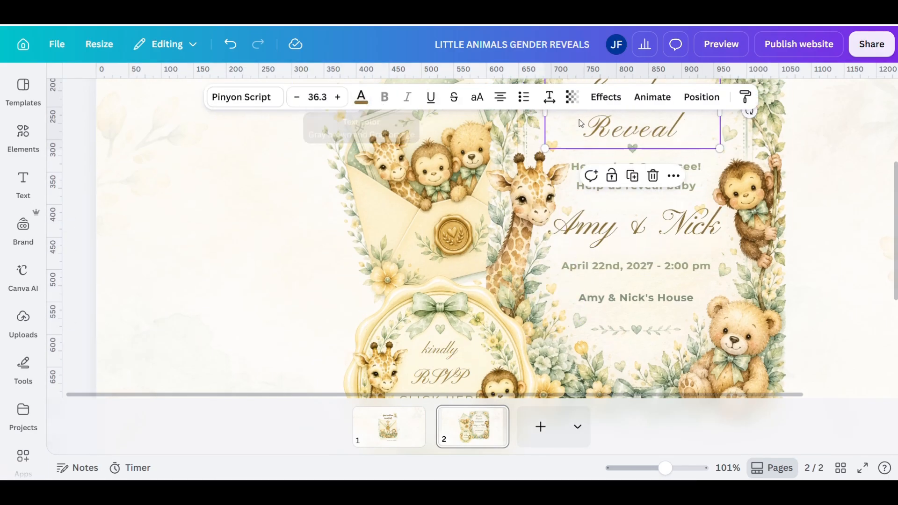
click(360, 97)
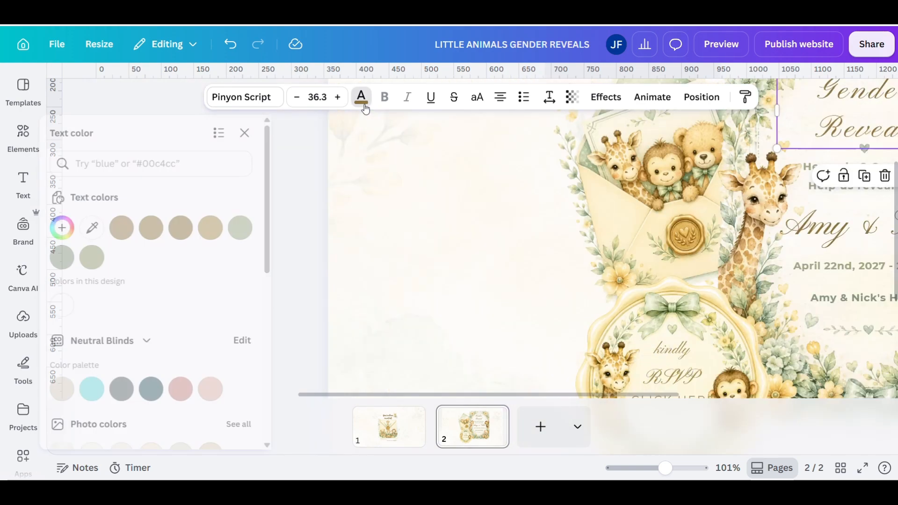
click(70, 228)
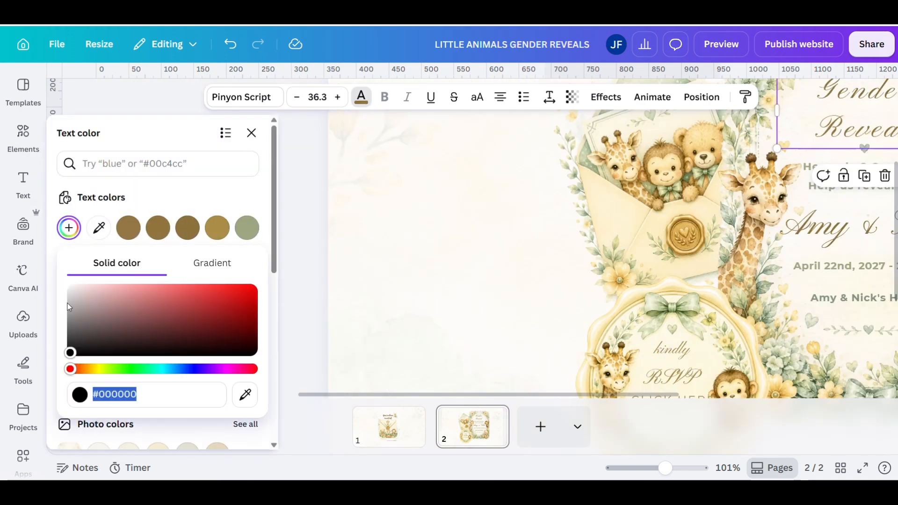
click(411, 277)
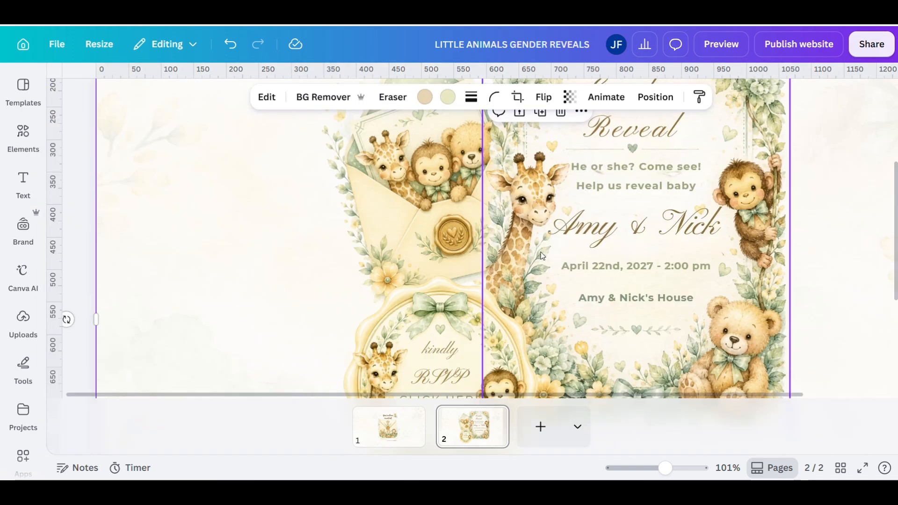
- Copy the text color code of the word "Reveal" in the invitation card's heading
click(617, 130)
click(618, 129)
drag(587, 128, 670, 131)
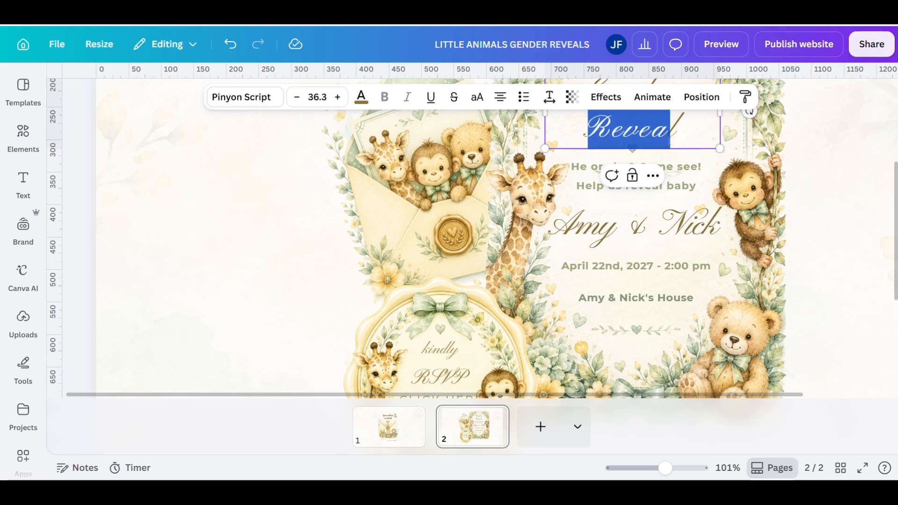
click(361, 97)
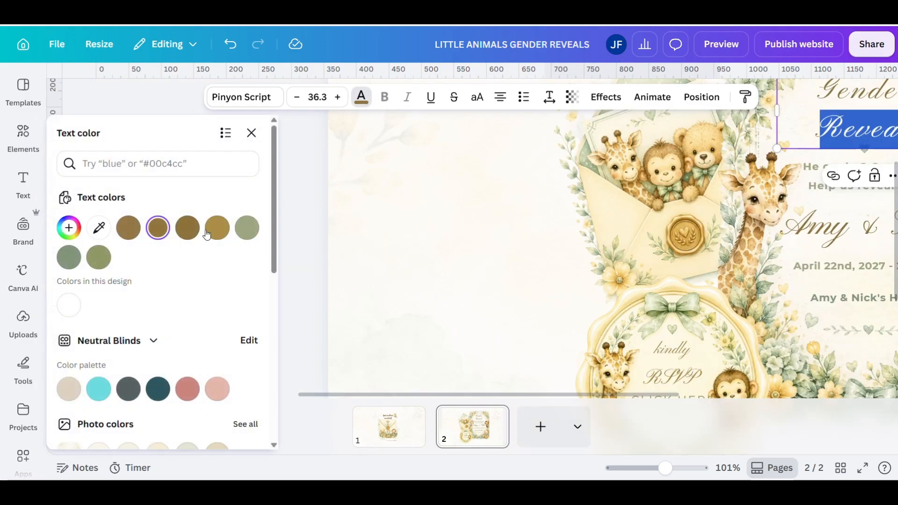
click(70, 230)
key(ctrl+c)
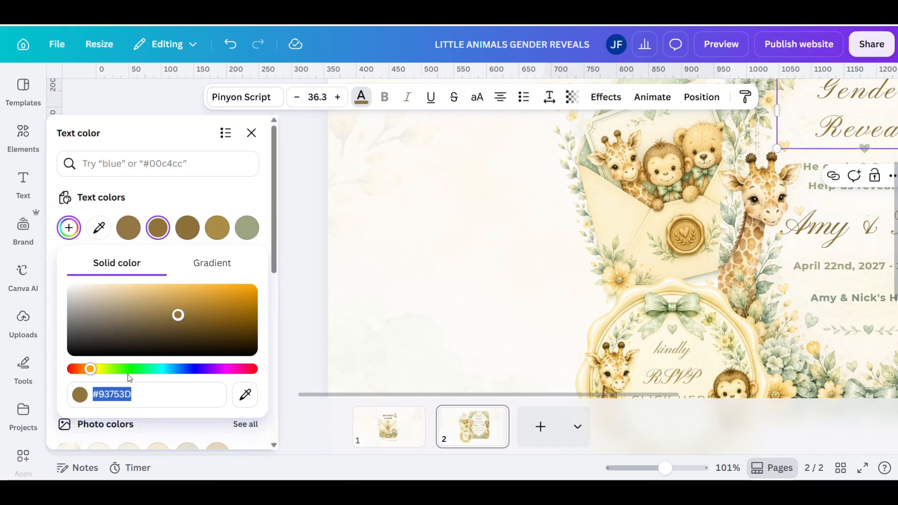
- Apply the copied color #93753D to the "kindly" text on the seal
click(445, 383)
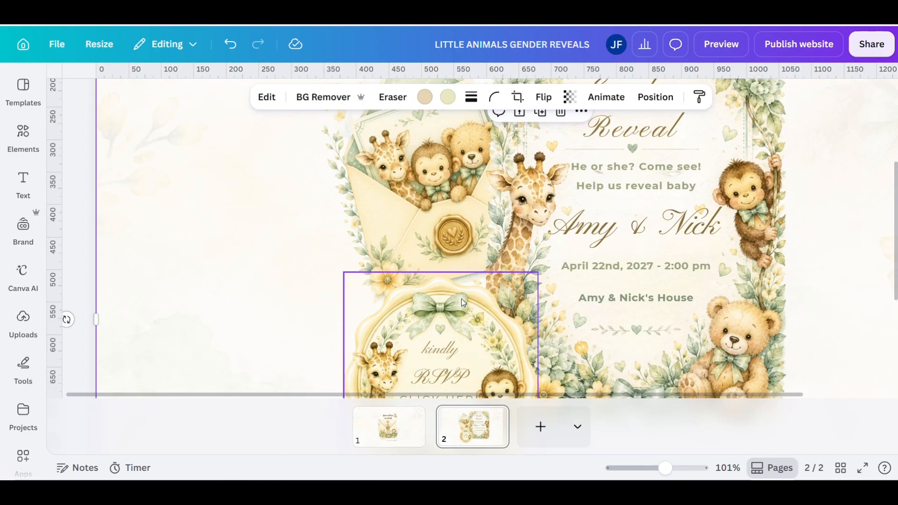
click(439, 350)
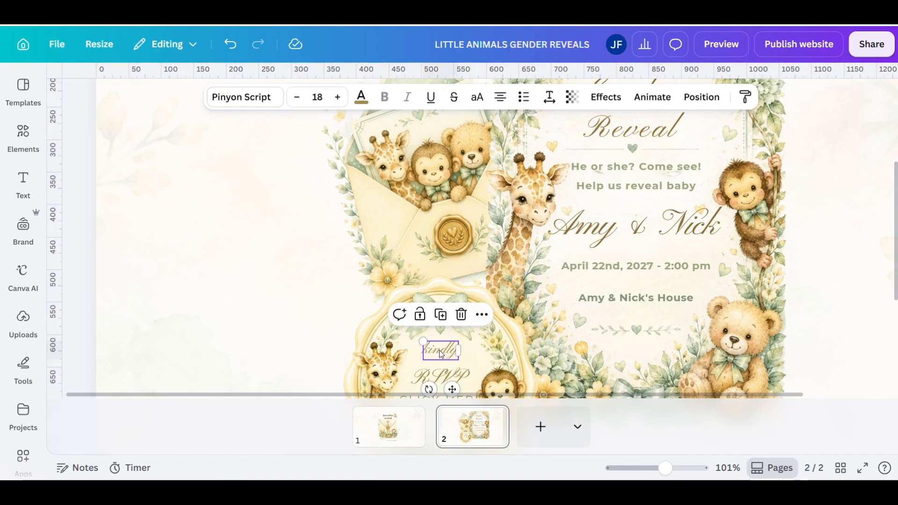
click(363, 102)
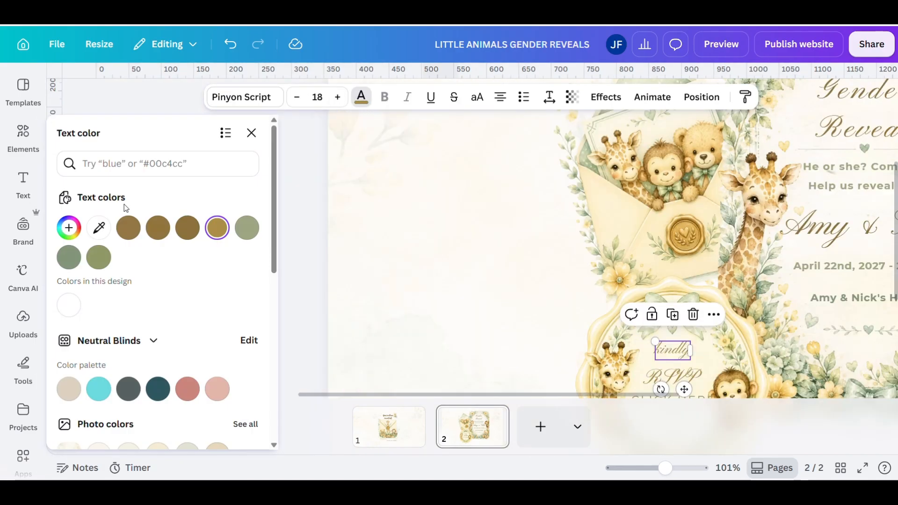
click(69, 228)
key(ctrl+v)
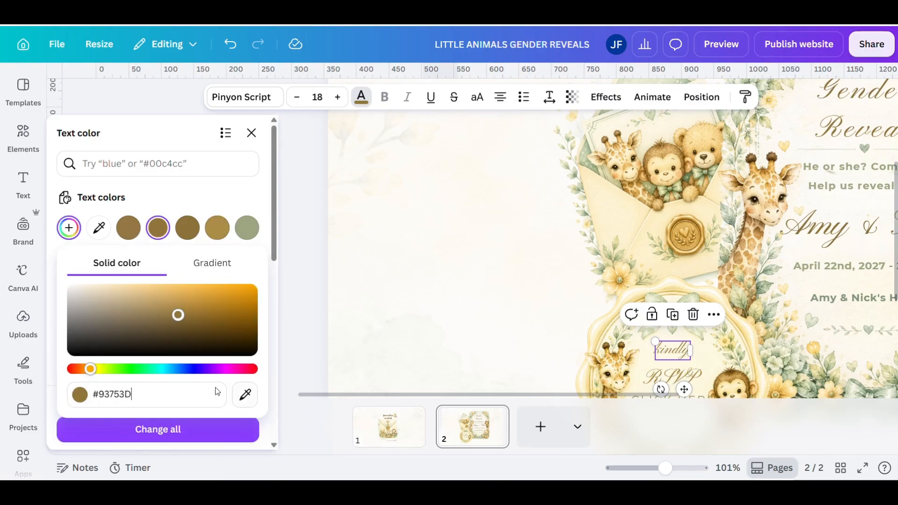
click(494, 286)
scroll(491, 280, down, 4)
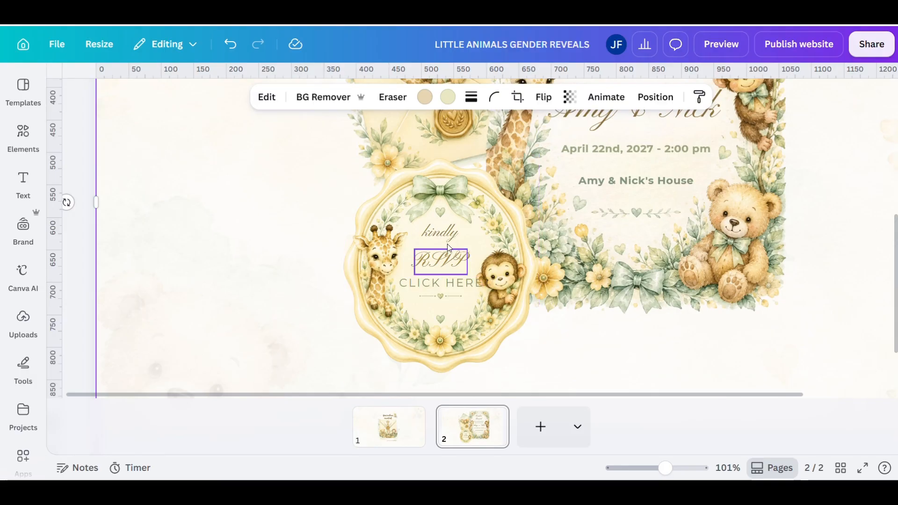
- Apply the copied color #93753D to the "RSVP" text on the seal
click(442, 256)
double_click(441, 259)
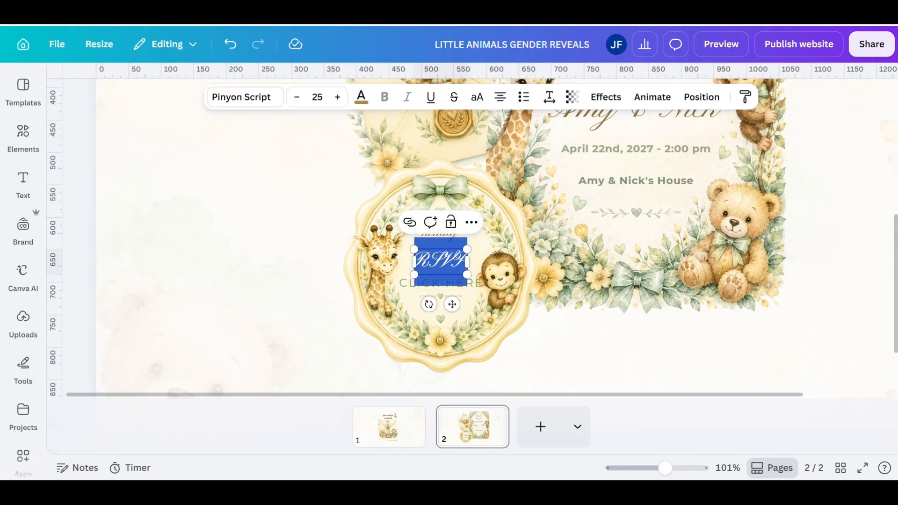
click(360, 97)
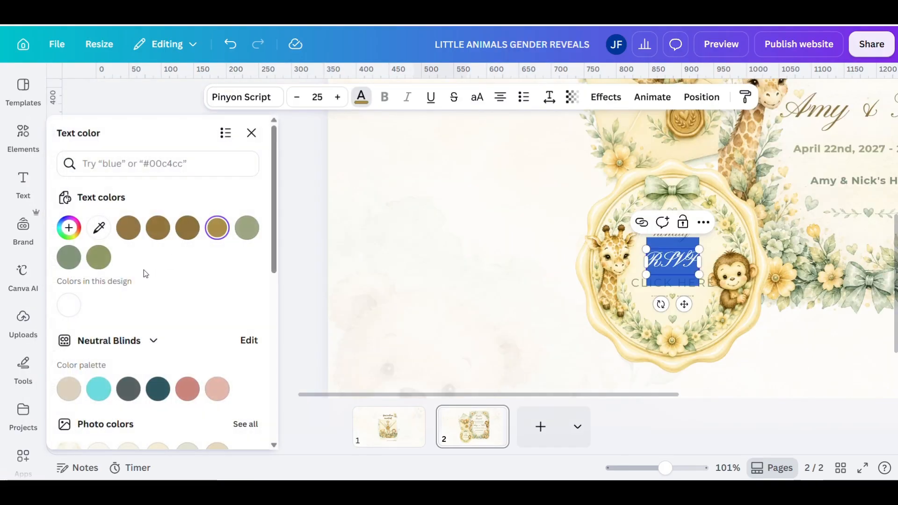
click(68, 230)
click(364, 250)
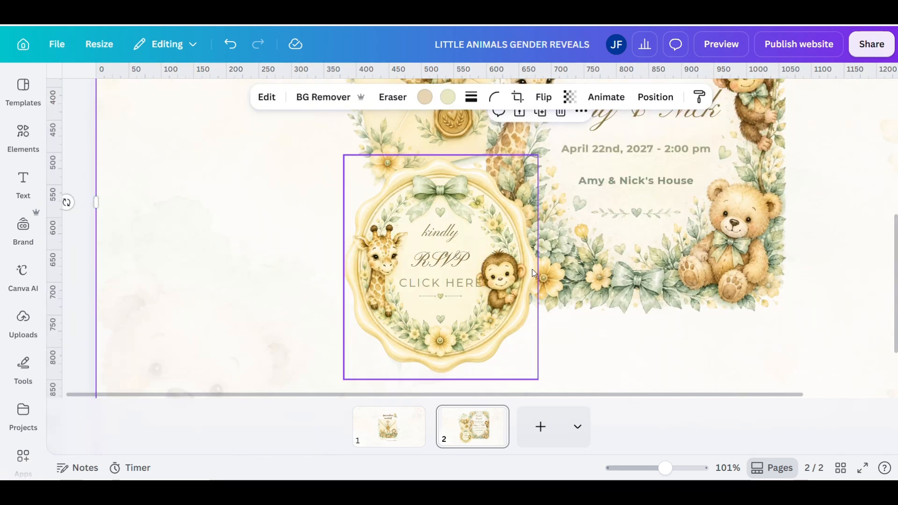
- Copy the text color code #82947A of the venue line on the invitation card
click(602, 179)
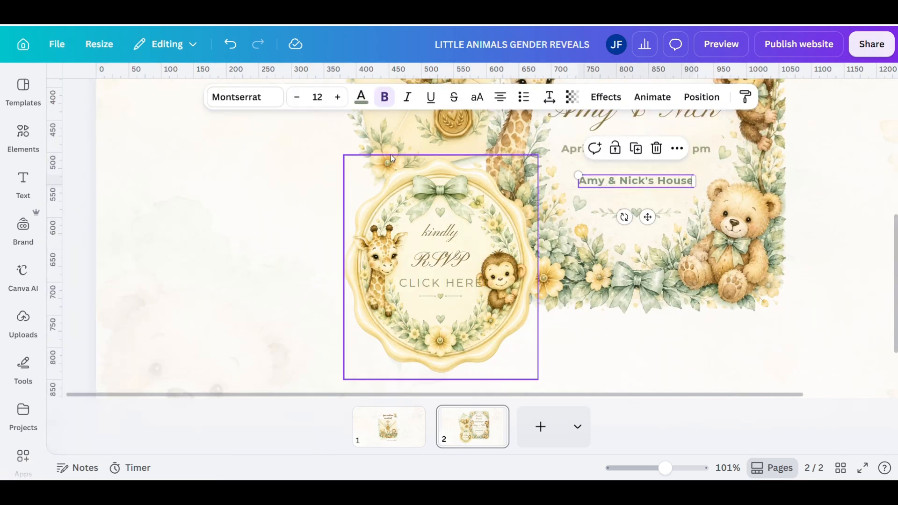
click(361, 97)
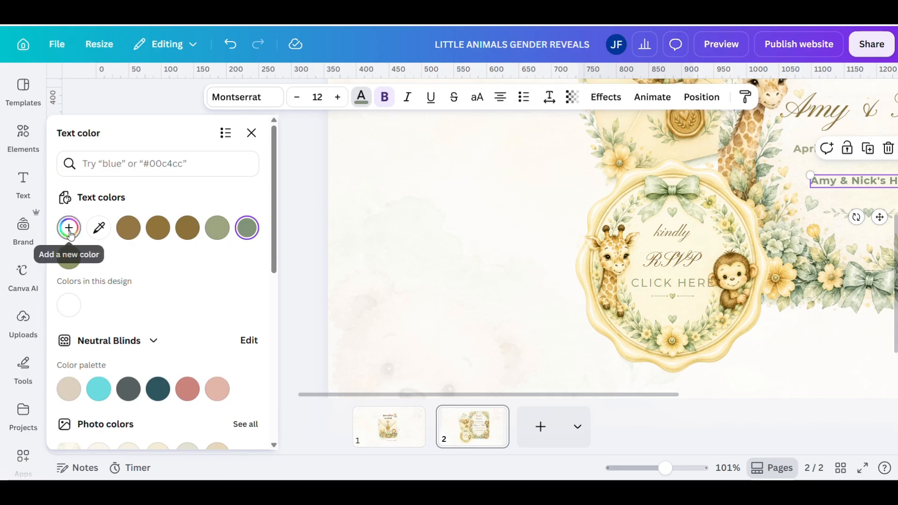
click(68, 228)
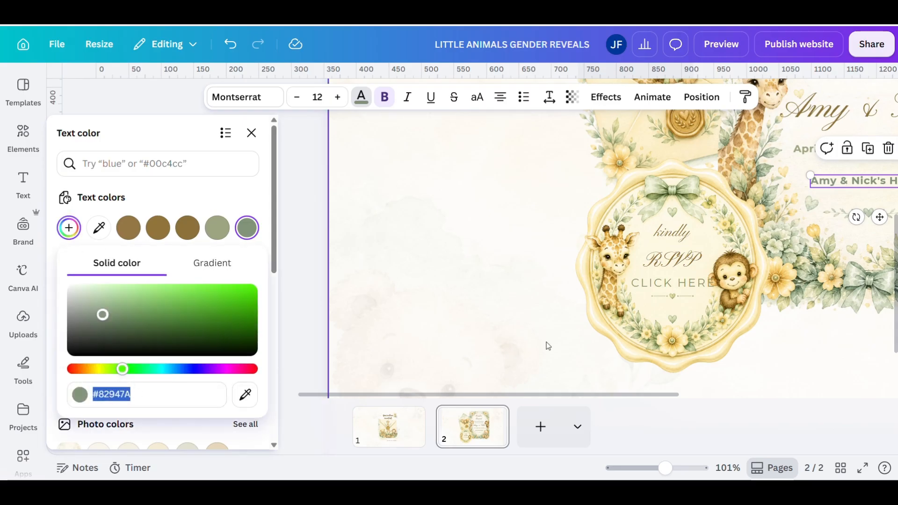
click(607, 321)
- Apply the copied color #82947A to the "CLICK HERE" text on the seal
double_click(415, 283)
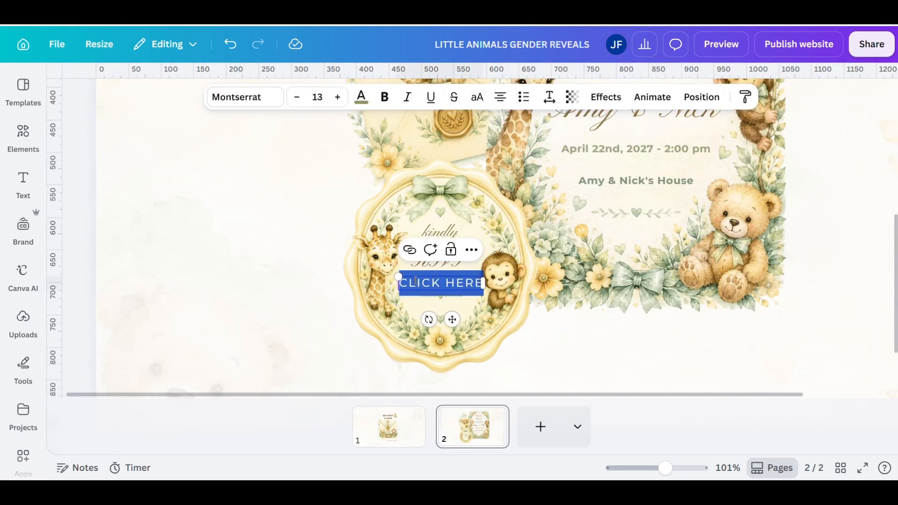
click(361, 97)
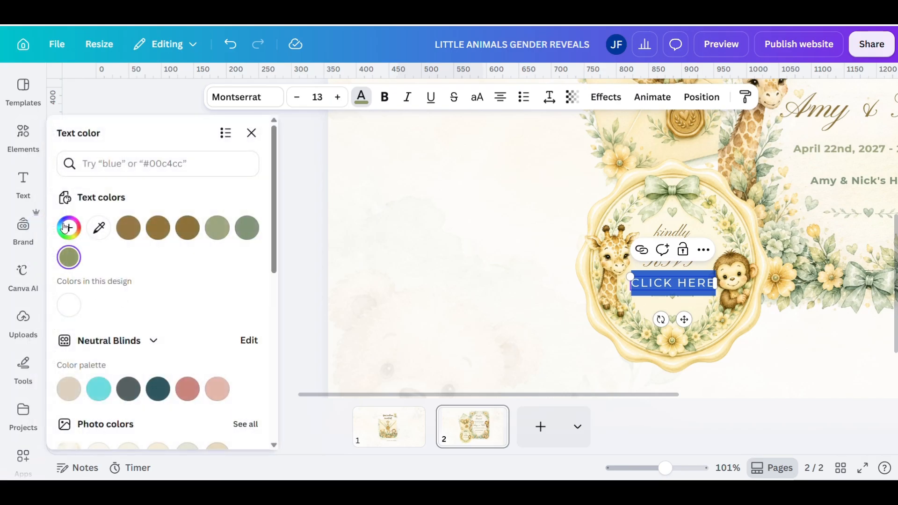
click(69, 228)
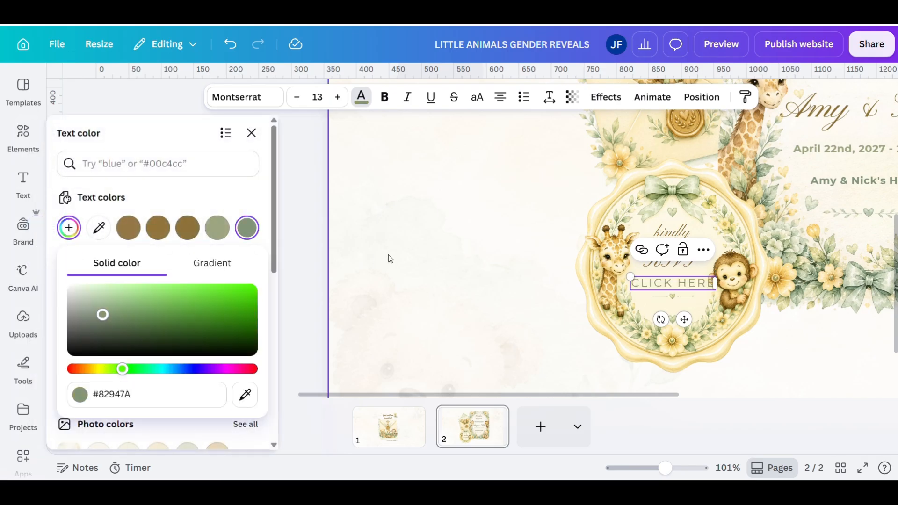
click(386, 257)
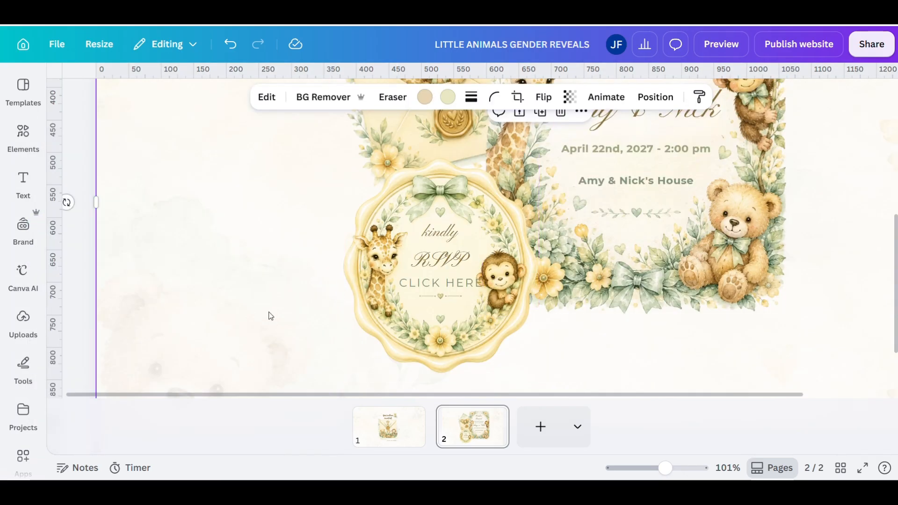
- Set the "CLICK HERE" text to font size 12 and nudge it slightly up toward "RSVP"
click(416, 284)
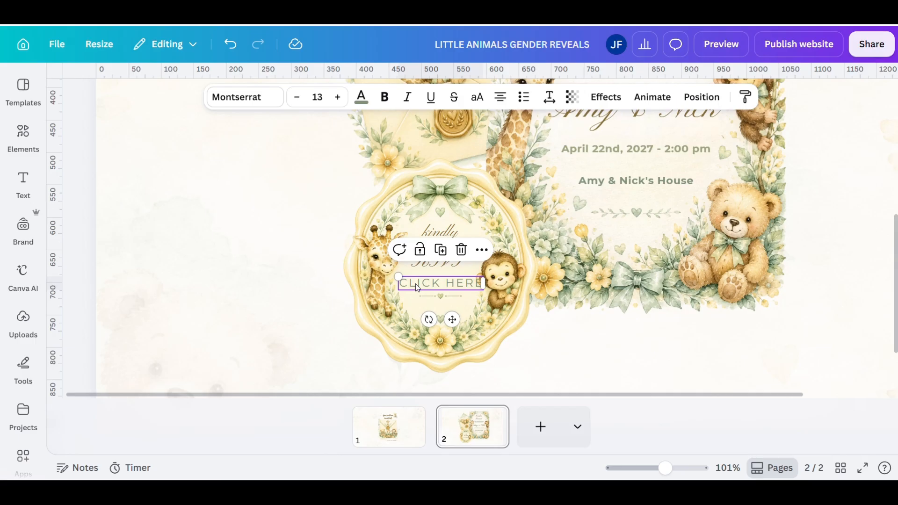
click(416, 284)
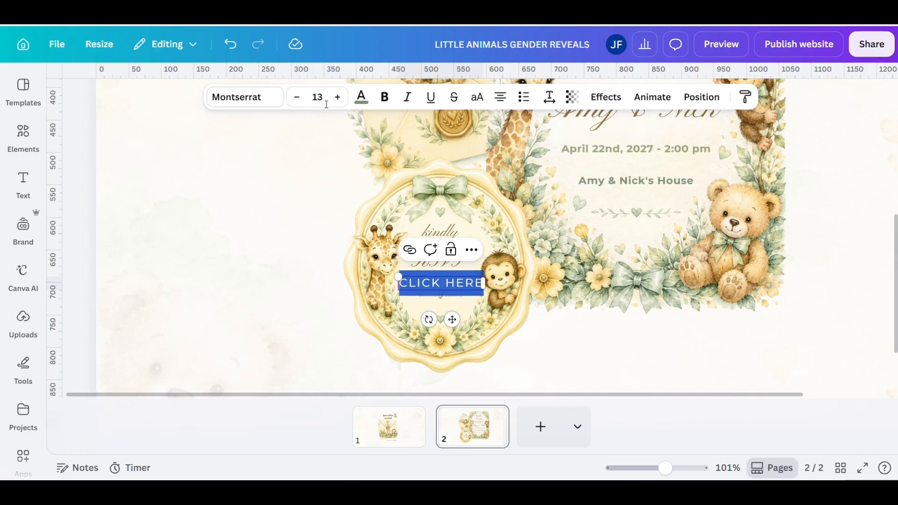
click(318, 98)
click(321, 100)
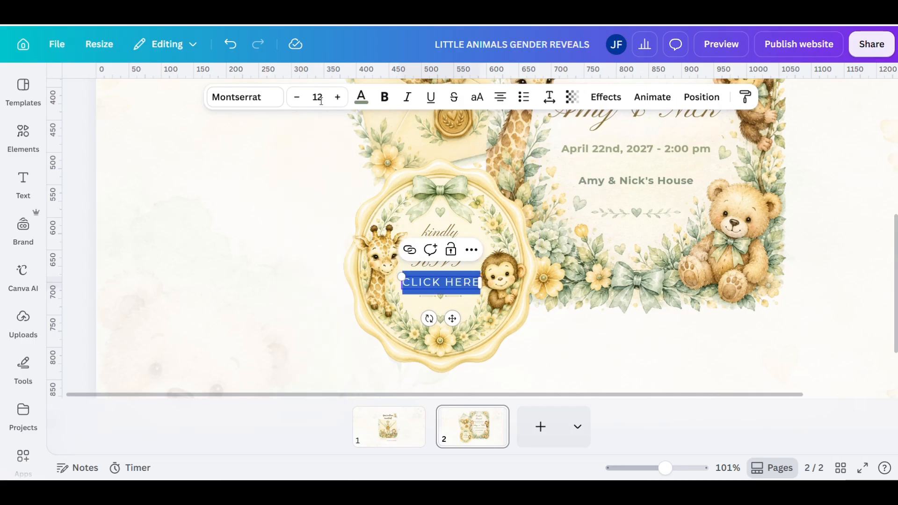
click(559, 334)
click(440, 286)
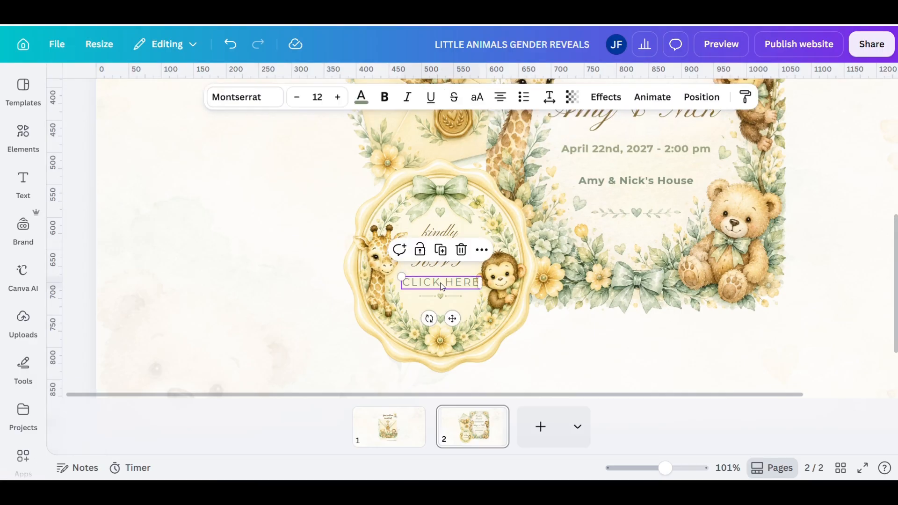
click(619, 357)
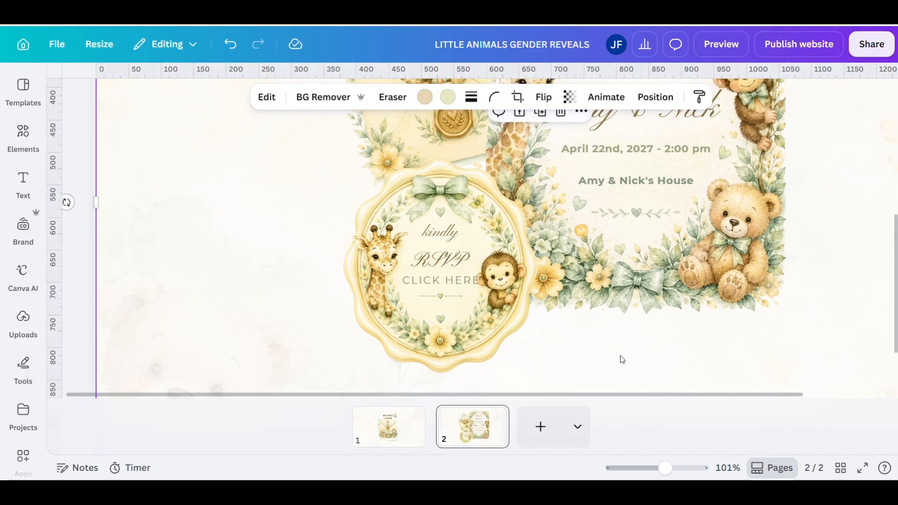
click(461, 289)
drag(460, 289, 460, 287)
click(601, 374)
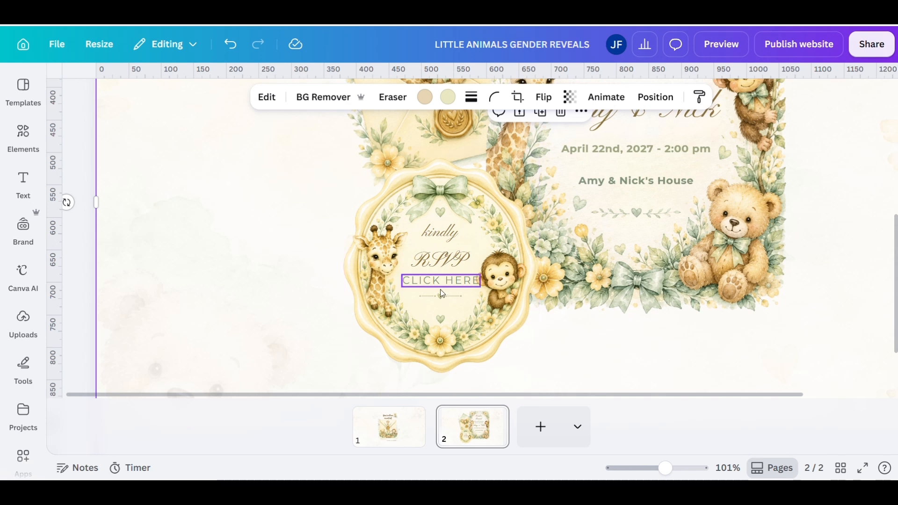
- Move the "CLICK HERE" text below the heart divider on the seal
drag(440, 283, 438, 305)
click(531, 321)
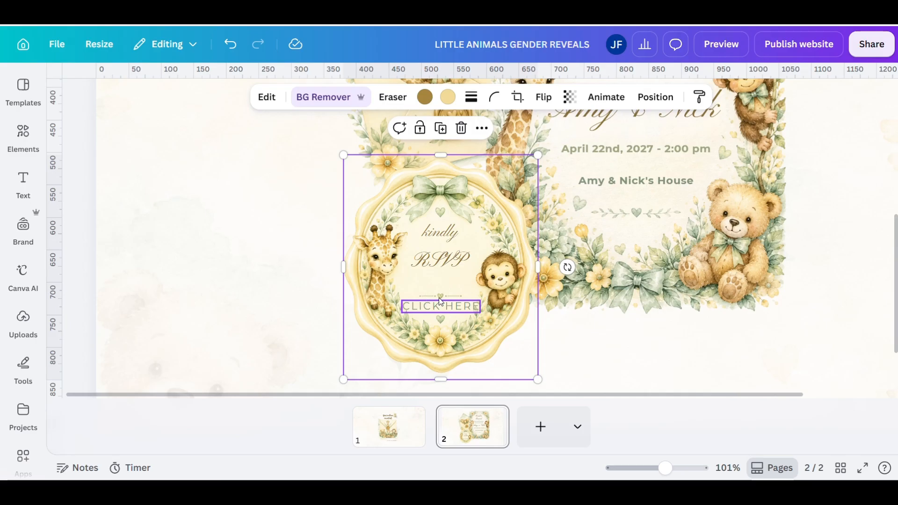
key(Escape)
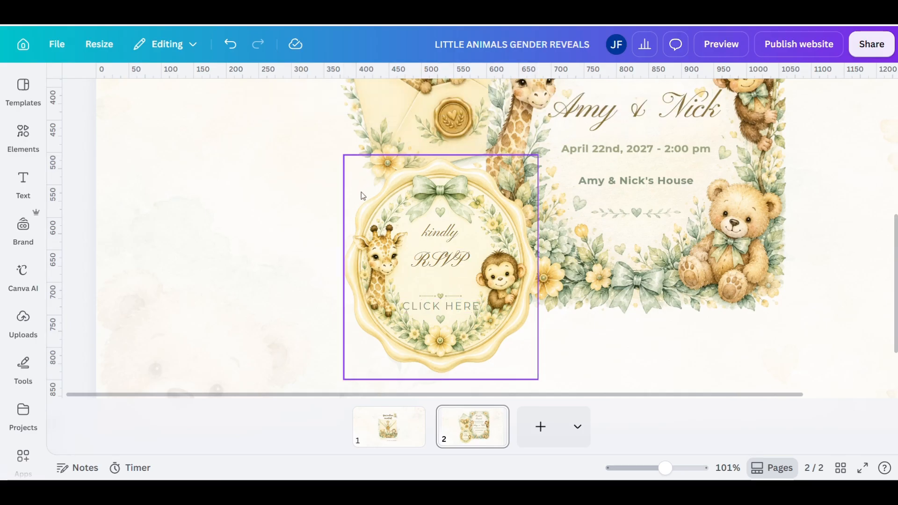
- Separate the heart divider from the seal image with the Magic Grab brush and place it on the blank area beside the seal
click(357, 166)
click(265, 95)
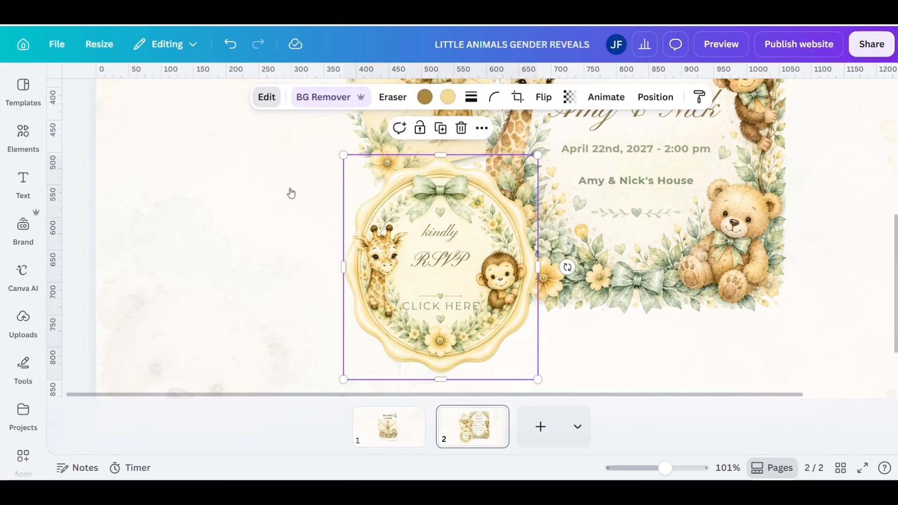
click(247, 232)
scroll(159, 328, down, 3)
click(130, 392)
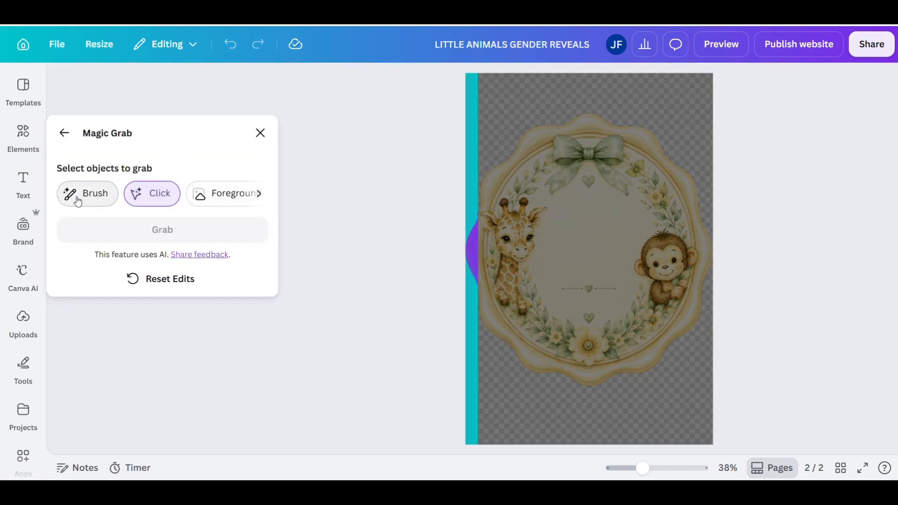
click(88, 193)
drag(568, 280, 610, 283)
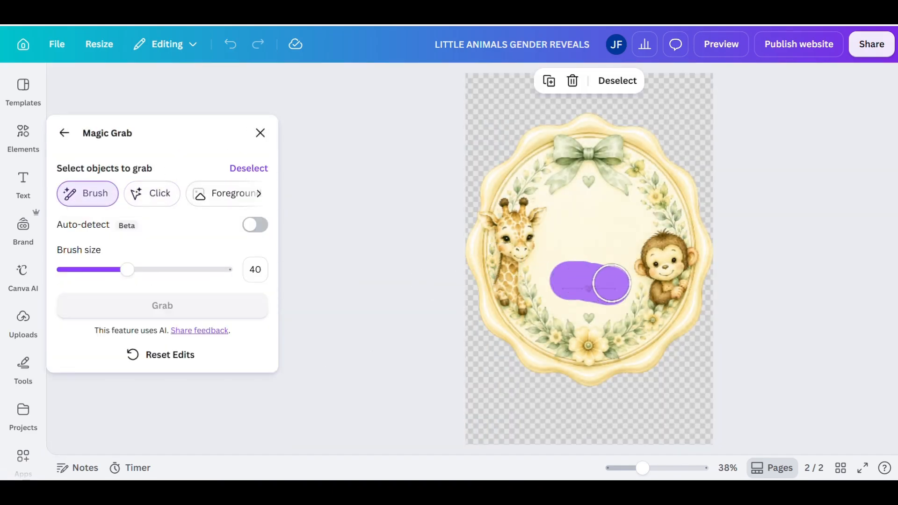
click(201, 306)
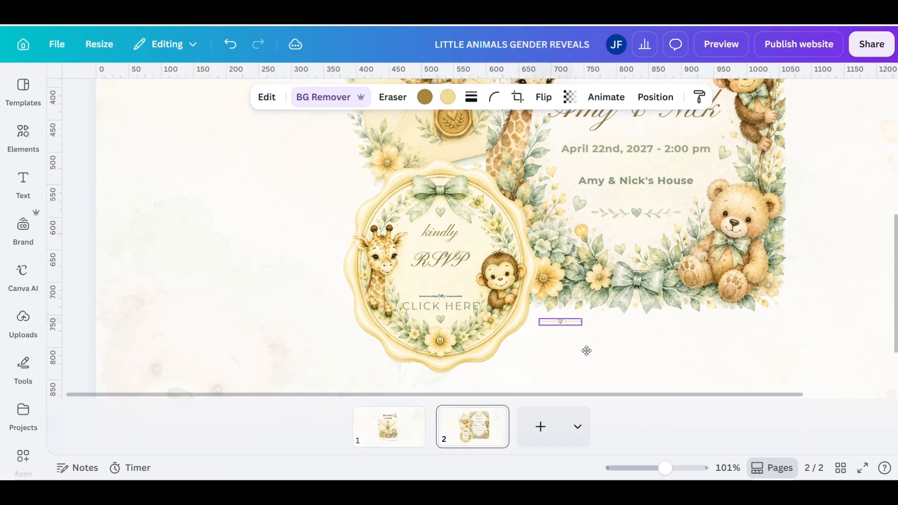
drag(587, 351, 621, 350)
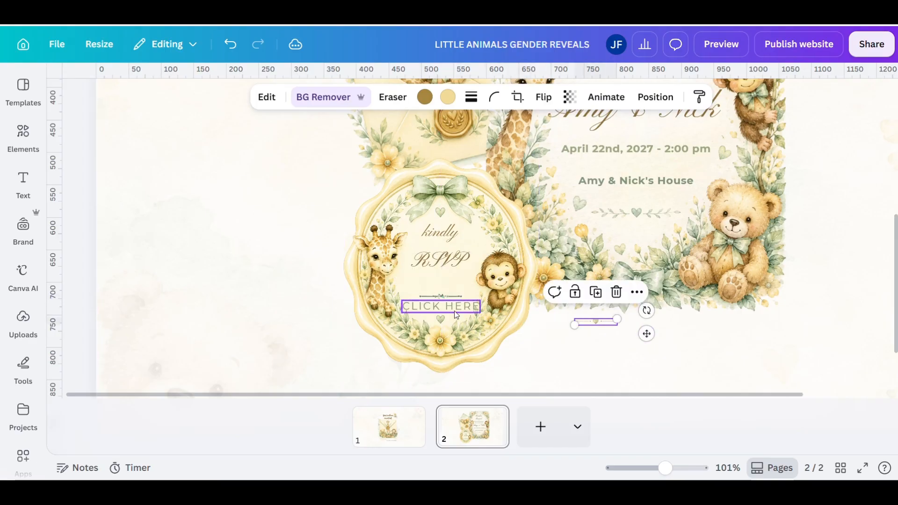
- Reposition the "CLICK HERE" text on the seal to where the divider was, leaving a gap below "RSVP"
drag(453, 308, 447, 280)
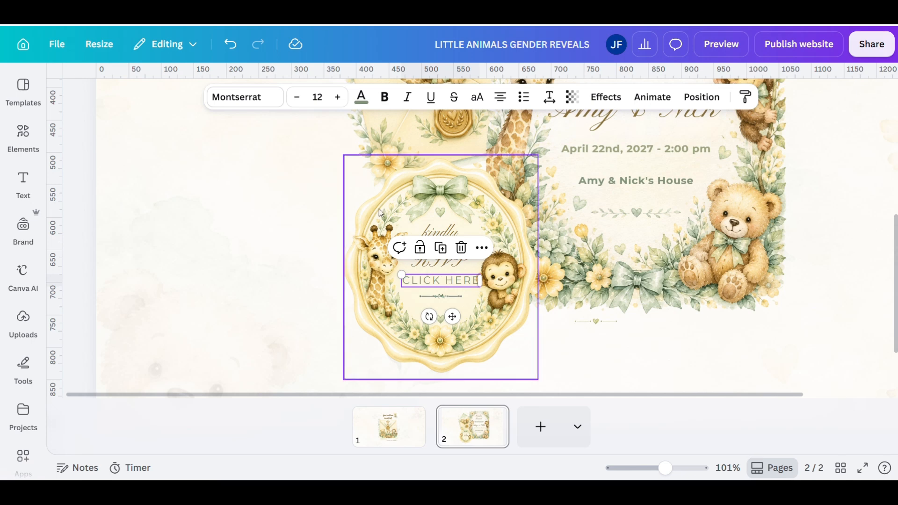
click(357, 180)
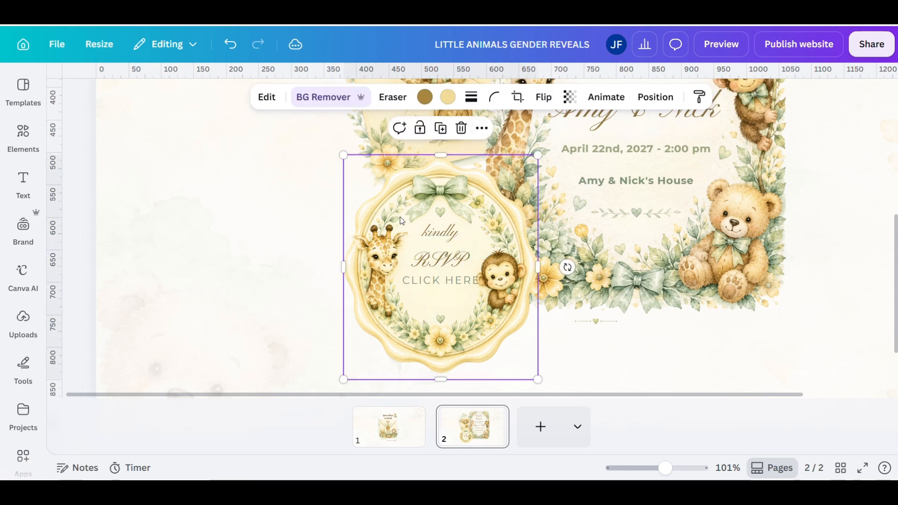
drag(449, 282, 450, 302)
click(446, 271)
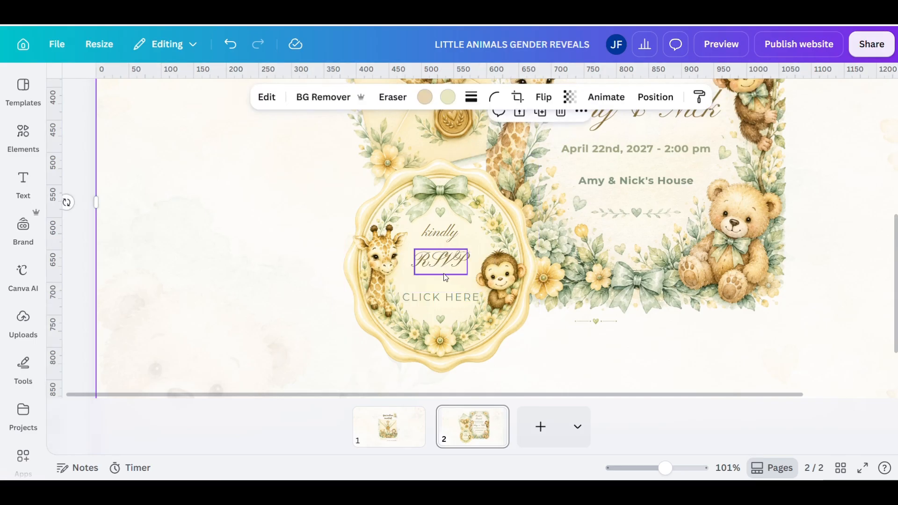
- Shift the "kindly" and "RSVP" texts slightly lower inside the seal
drag(441, 260, 445, 239)
click(447, 236)
click(482, 310)
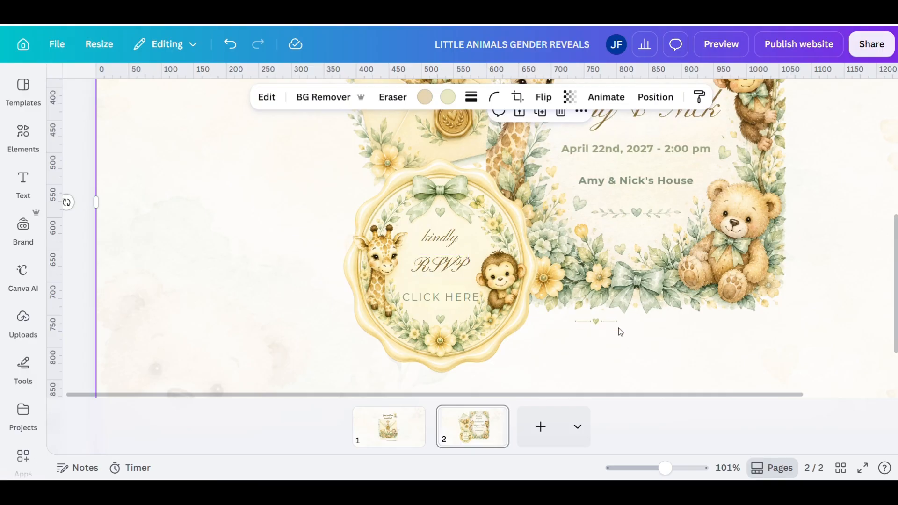
- Place the separated heart divider on the seal, centered between "RSVP" and "CLICK HERE"
click(592, 321)
drag(590, 322, 450, 283)
click(613, 371)
- Reduce the "CLICK HERE" text to font size 11 and nudge it slightly lower below the divider
click(452, 295)
triple_click(442, 297)
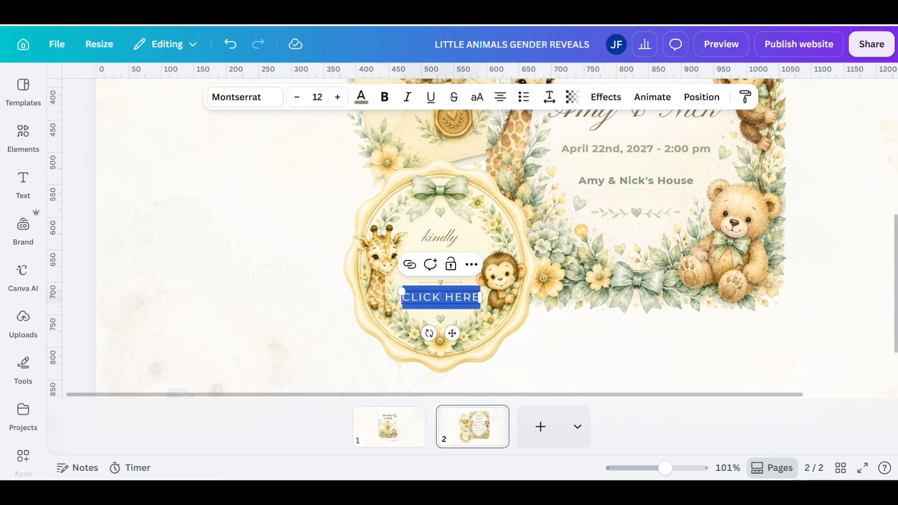
click(296, 97)
click(557, 340)
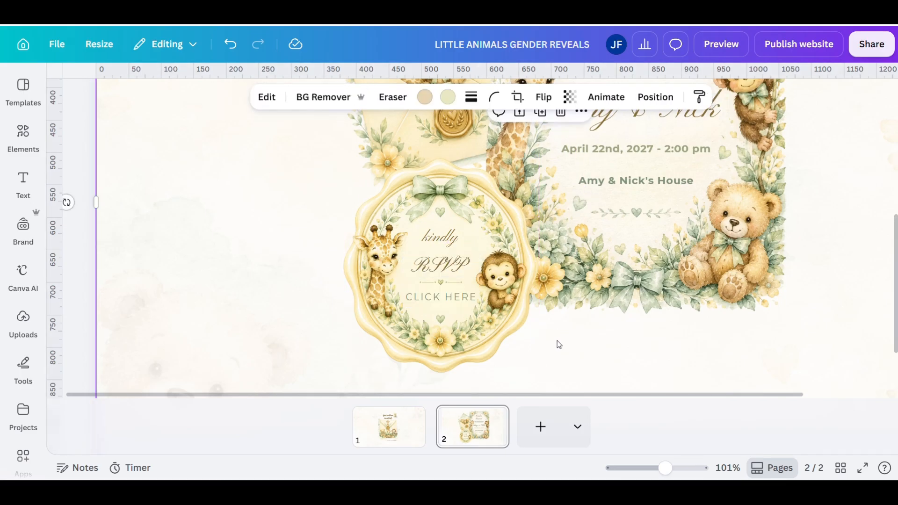
click(449, 299)
mouse_move(448, 299)
mouse_down()
mouse_move(446, 291)
mouse_move(448, 299)
mouse_up()
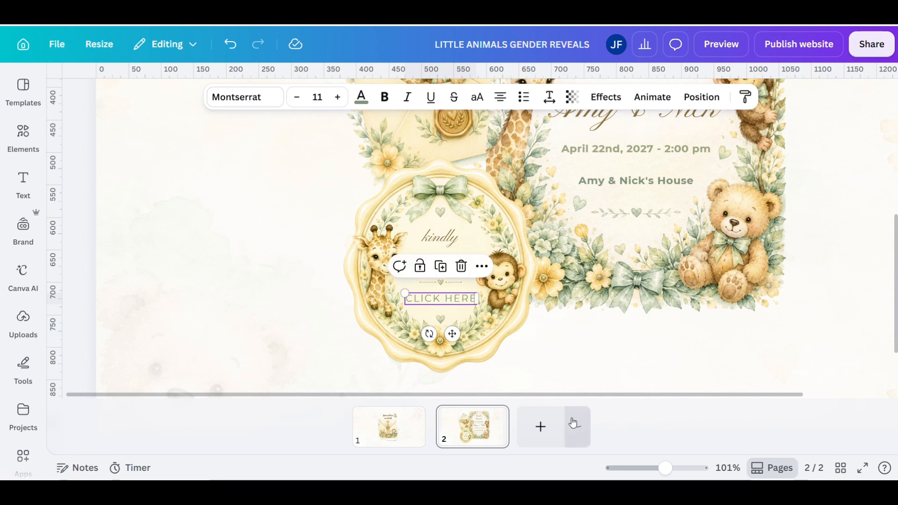
click(581, 357)
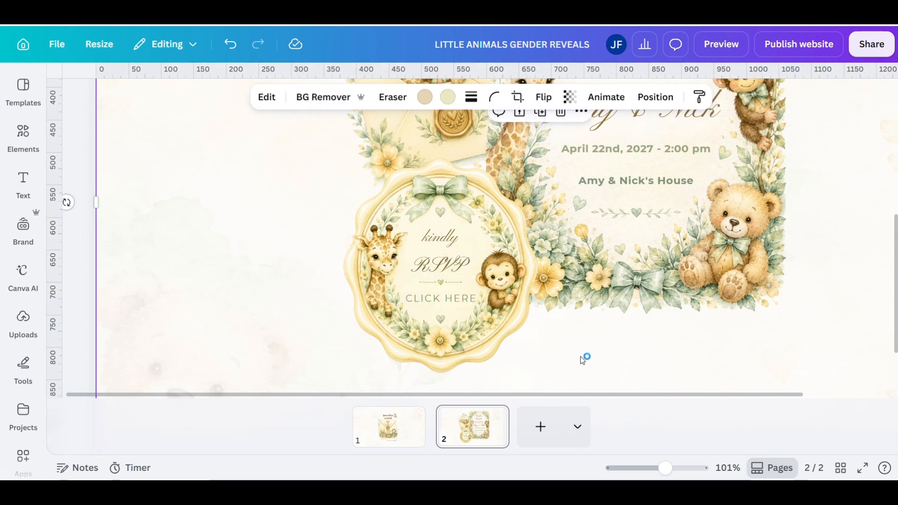
- Preview the website from the envelope page in the mobile and desktop layouts, and return to editing
click(465, 224)
click(596, 331)
drag(664, 468, 645, 468)
scroll(623, 320, up, 1)
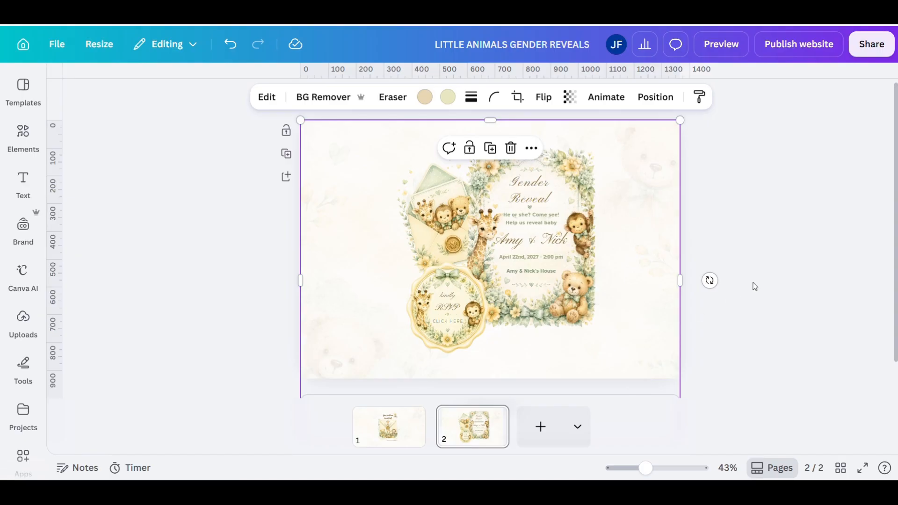
click(387, 433)
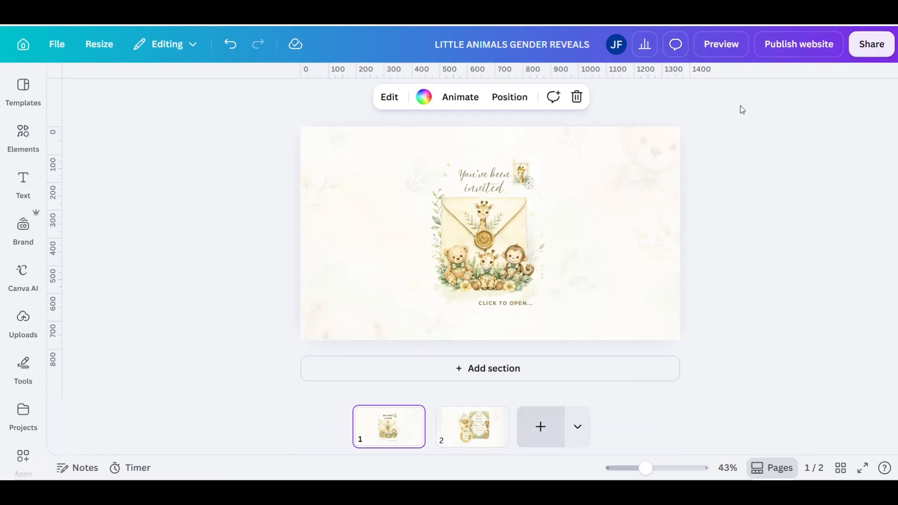
click(729, 50)
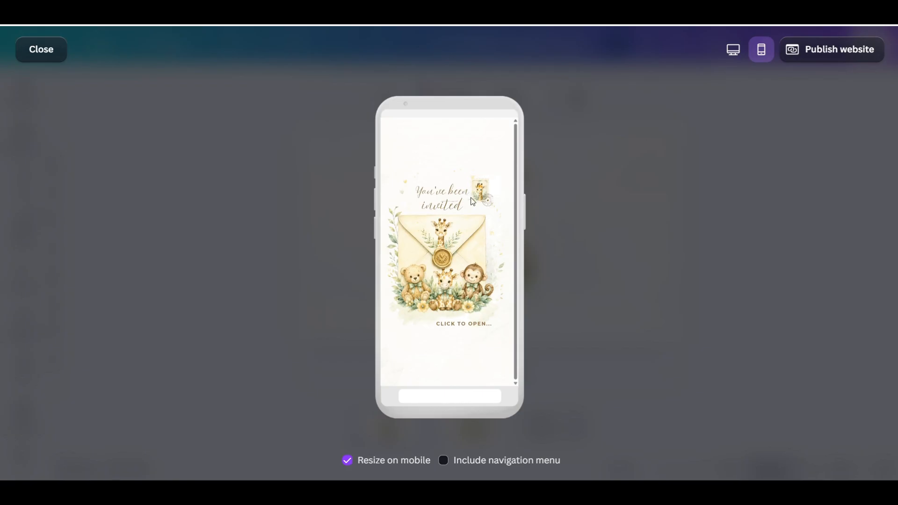
click(733, 49)
click(43, 52)
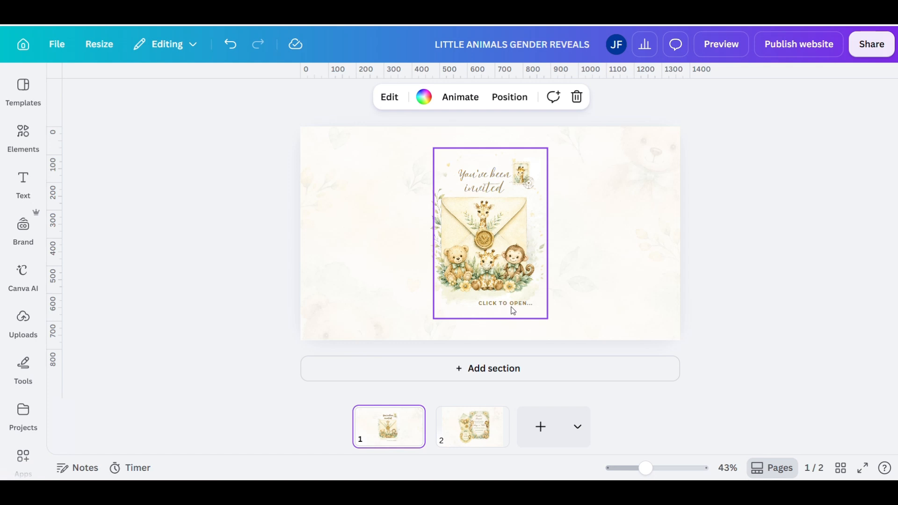
- Crop the envelope image's bottom edge to clear the "CLICK TO OPEN..." text, and link that text to page "2 - Untitled"
click(471, 307)
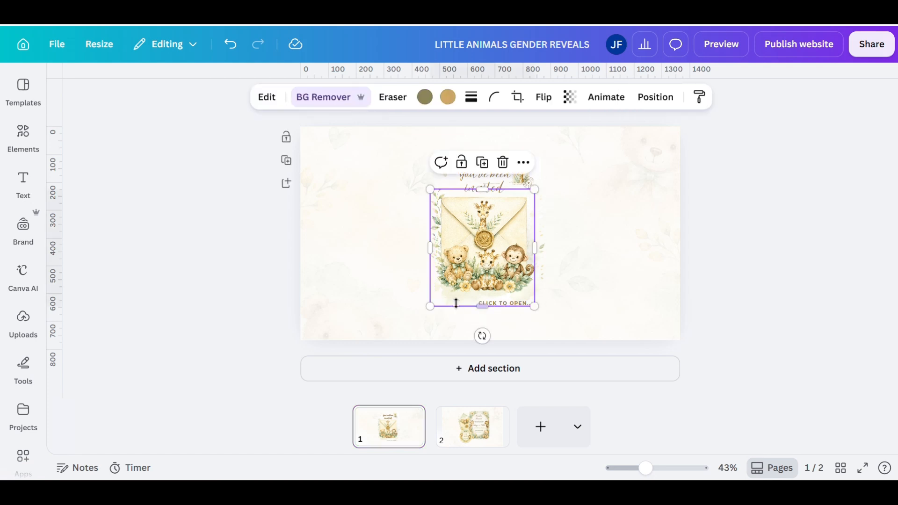
drag(481, 304, 481, 296)
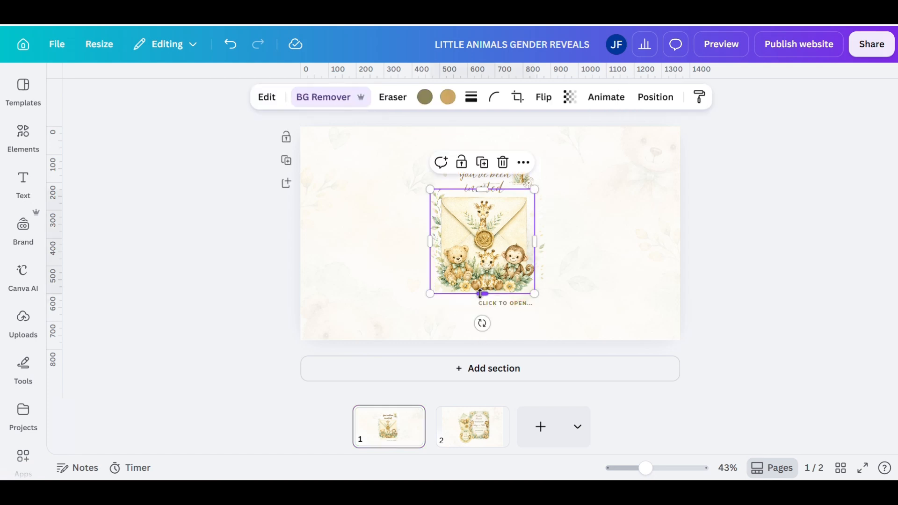
click(487, 304)
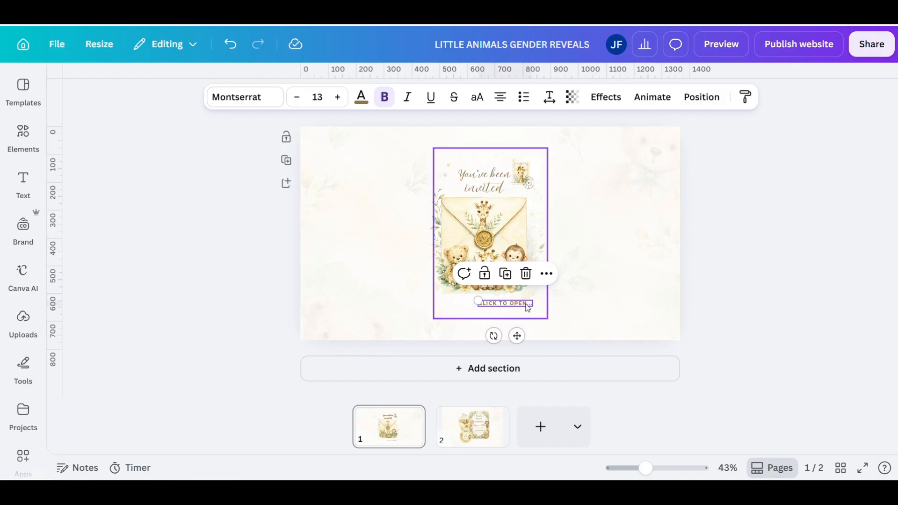
click(546, 276)
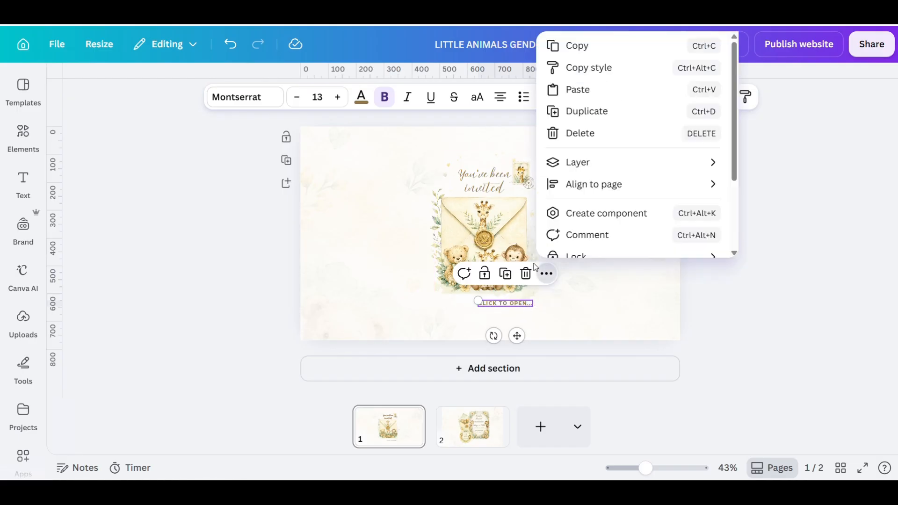
scroll(581, 177, down, 3)
click(578, 175)
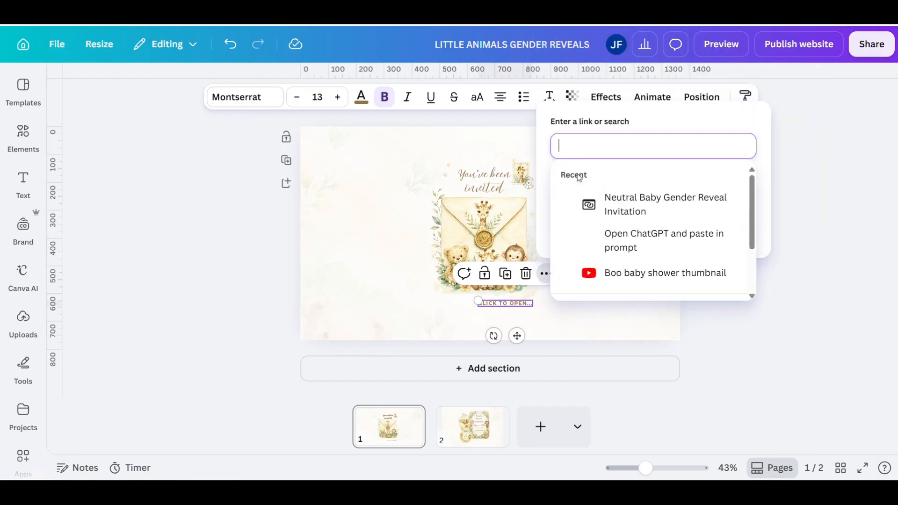
scroll(622, 224, down, 2)
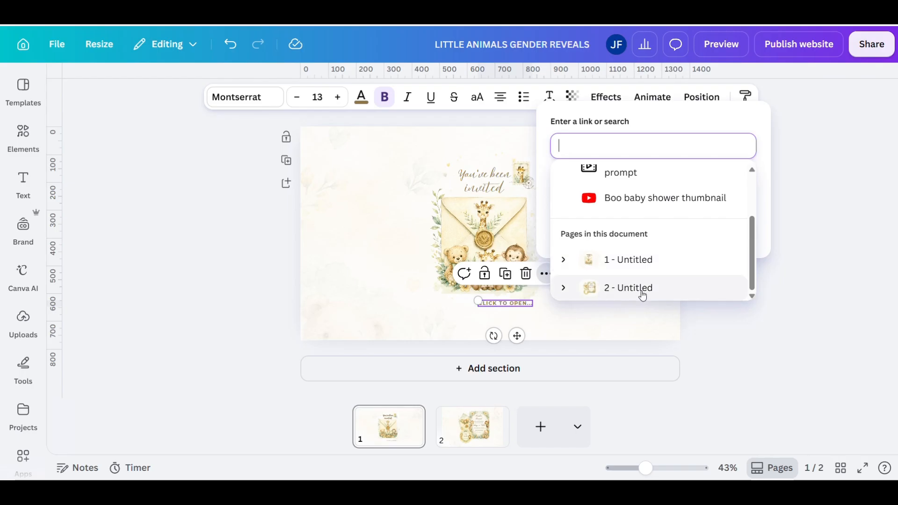
click(625, 295)
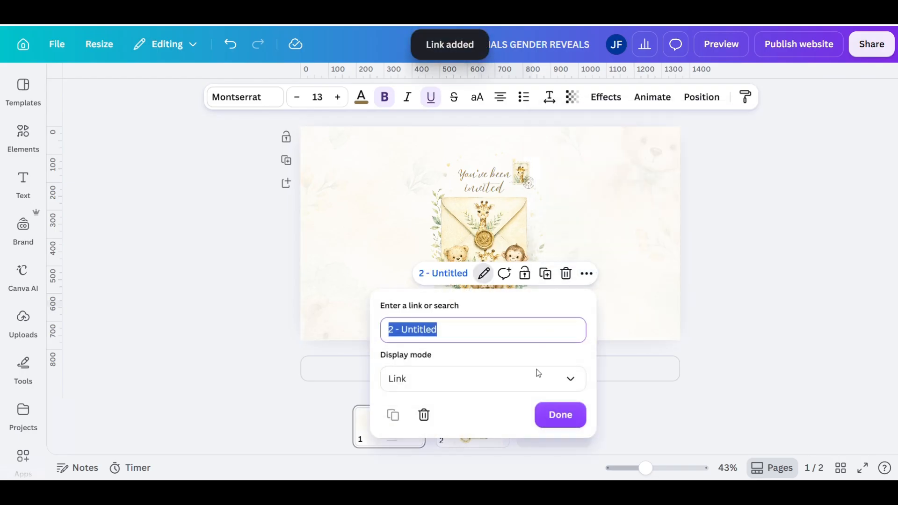
click(554, 419)
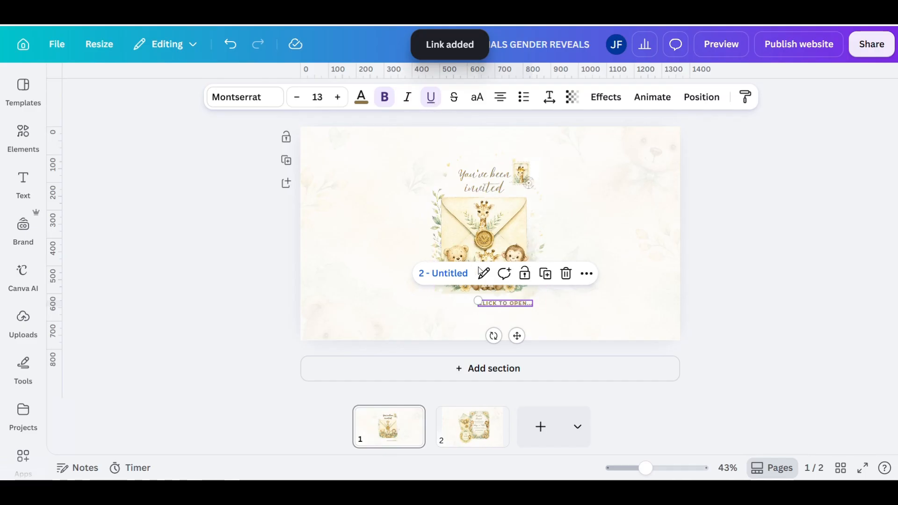
- Remove the underline from the linked "CLICK TO OPEN..." text on the envelope page
click(593, 286)
click(504, 307)
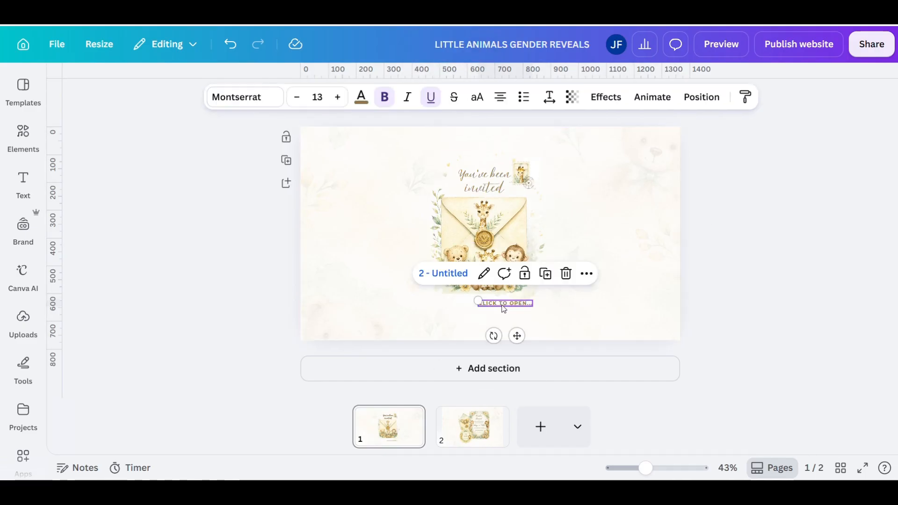
double_click(504, 308)
click(430, 97)
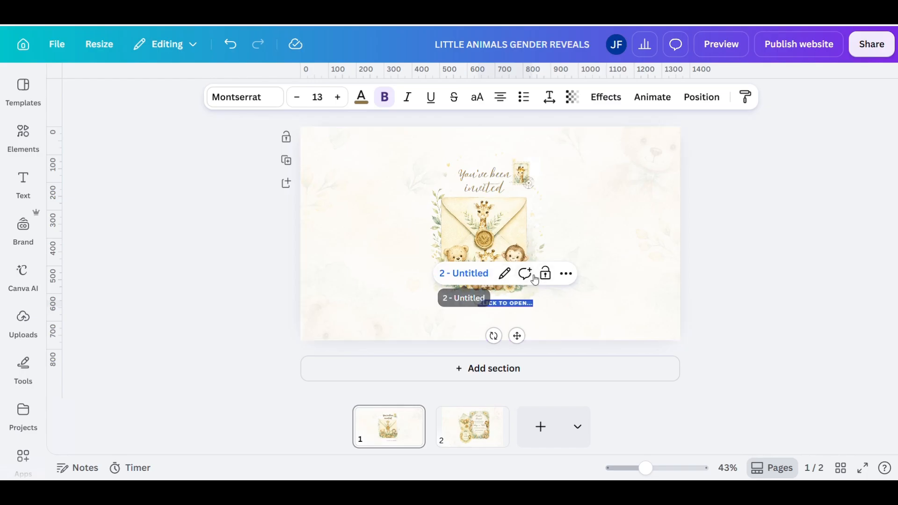
click(631, 263)
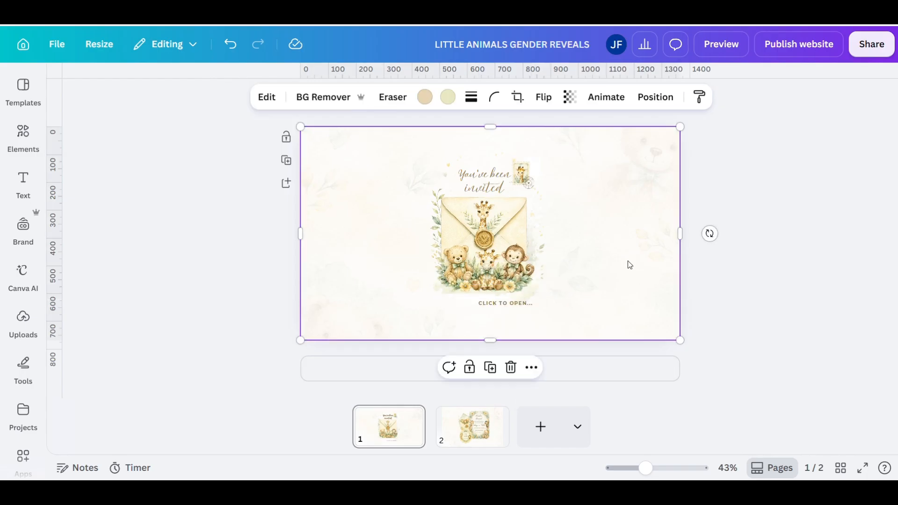
- Link the envelope image on page 1 to page "2 - Untitled"
click(514, 232)
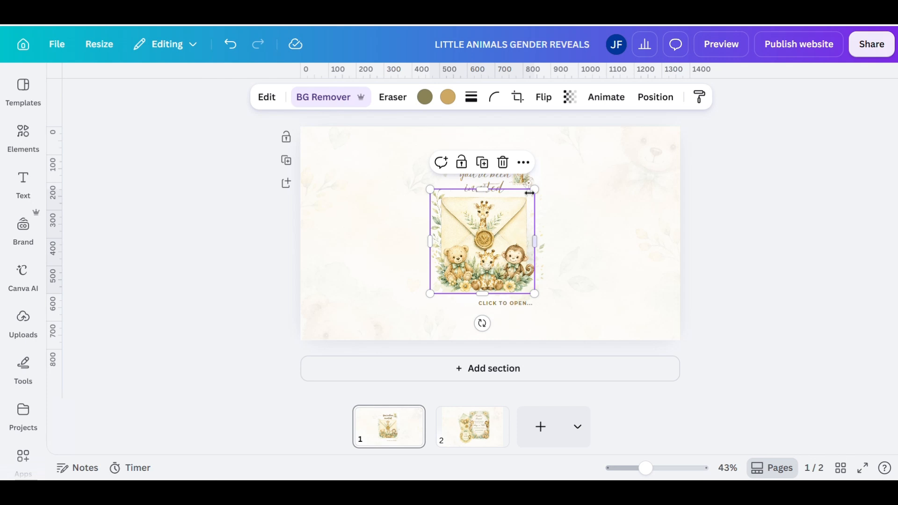
click(524, 162)
scroll(616, 327, down, 2)
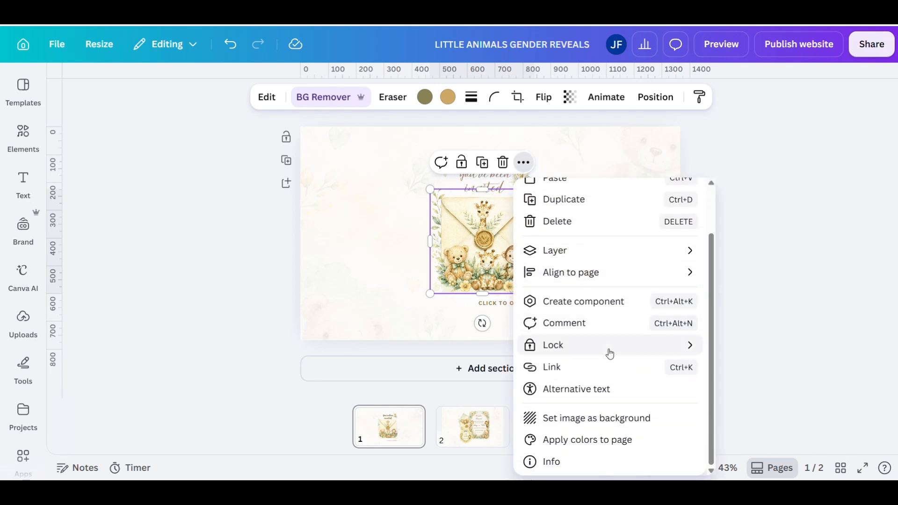
click(567, 368)
scroll(597, 353, down, 3)
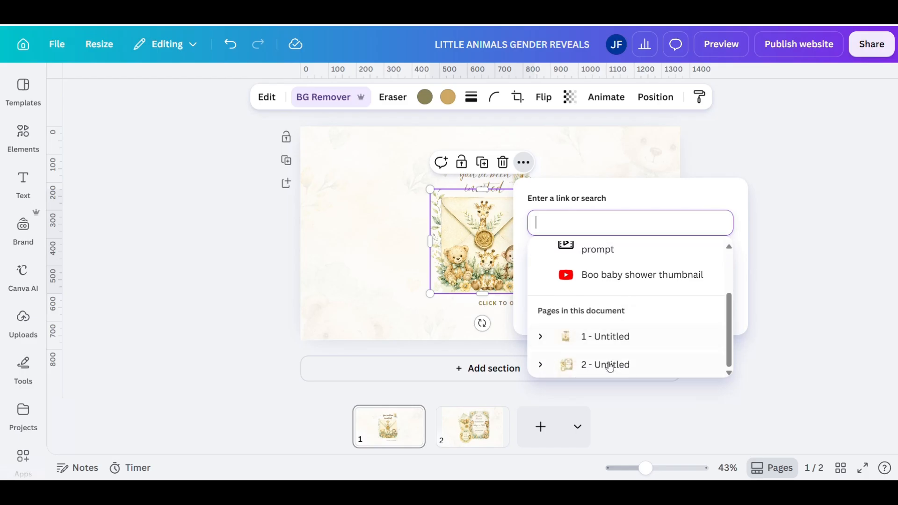
click(603, 365)
click(537, 303)
click(627, 275)
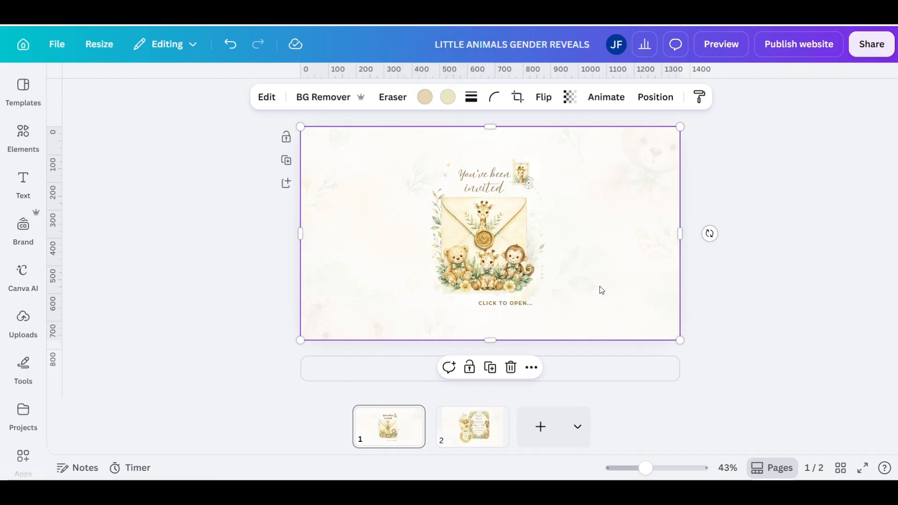
- Preview the website in the desktop layout, follow the envelope's link to the invitation page, and return to editing
click(718, 49)
scroll(587, 199, down, 1)
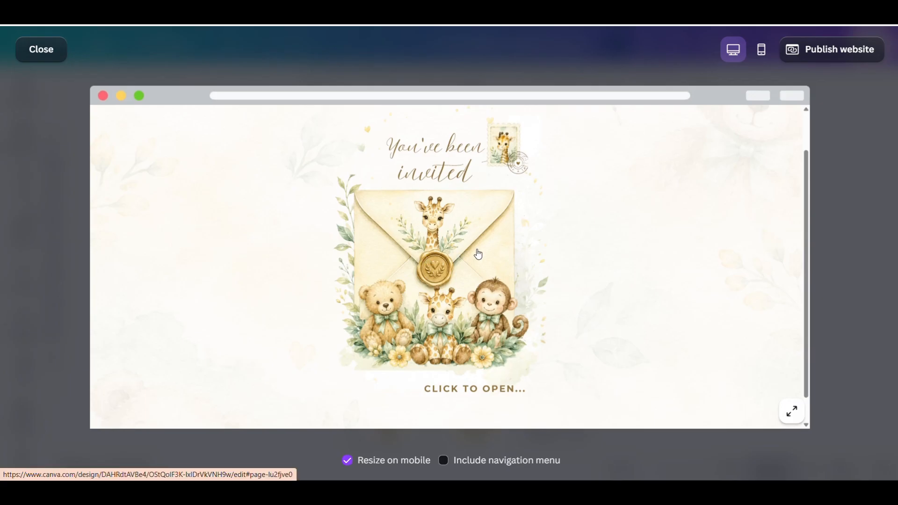
click(478, 253)
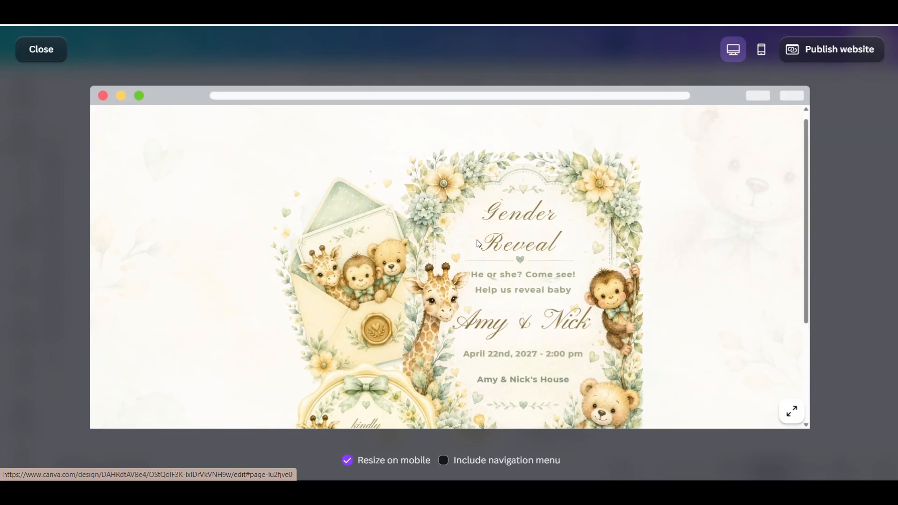
scroll(476, 240, down, 1)
scroll(474, 247, up, 3)
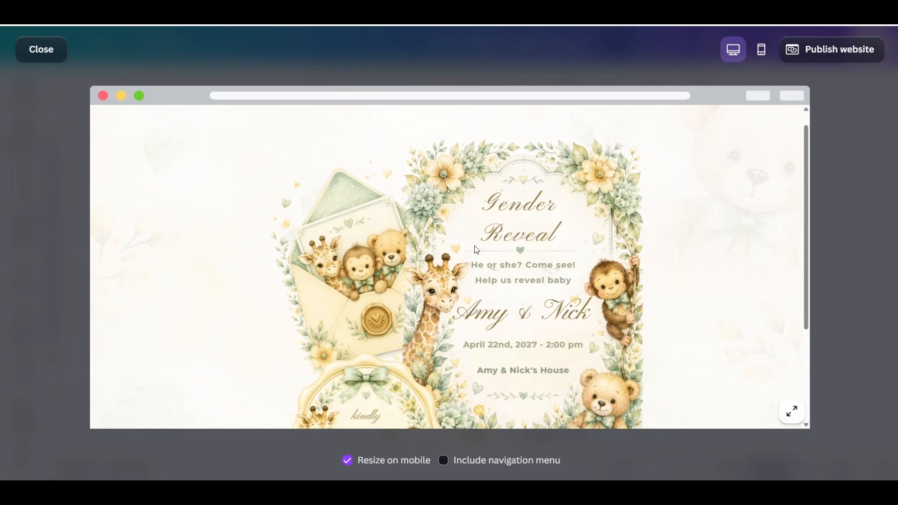
scroll(474, 247, down, 2)
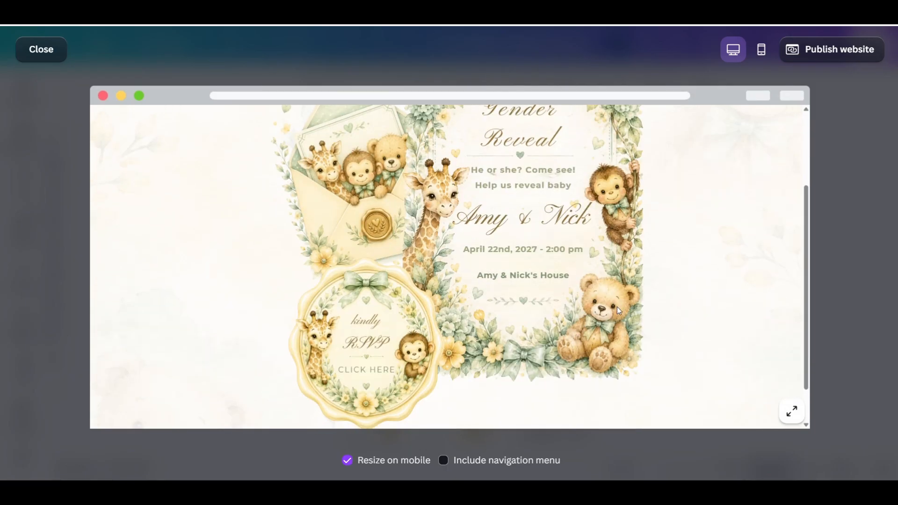
click(52, 55)
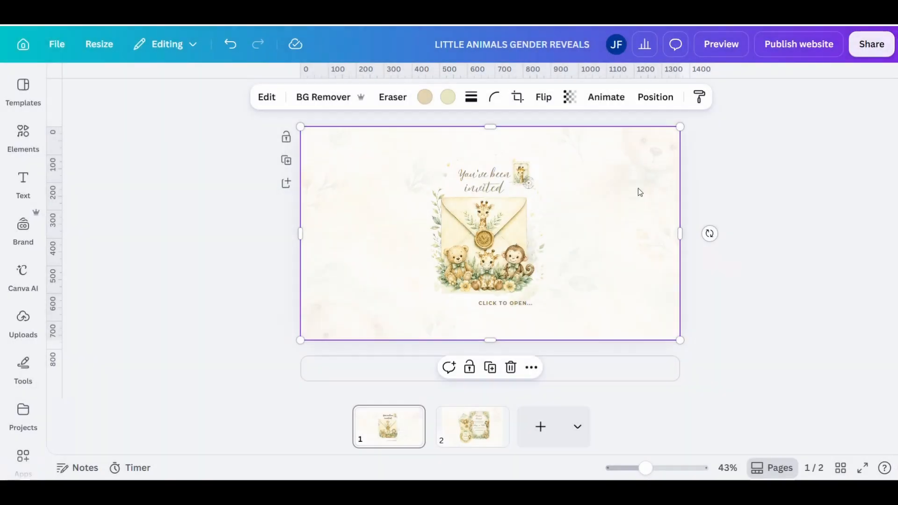
- Preview the website in the mobile layout, test the envelope's link, and return to editing with nothing selected
click(717, 43)
click(761, 50)
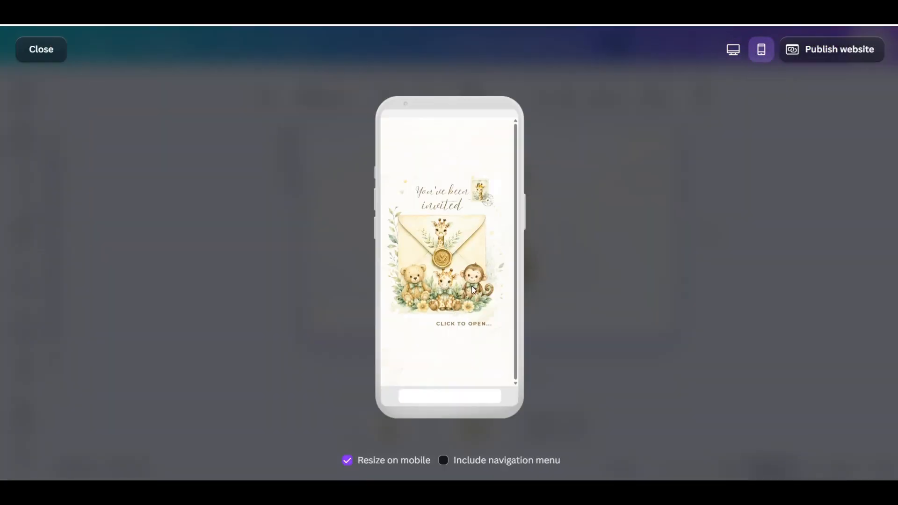
click(476, 273)
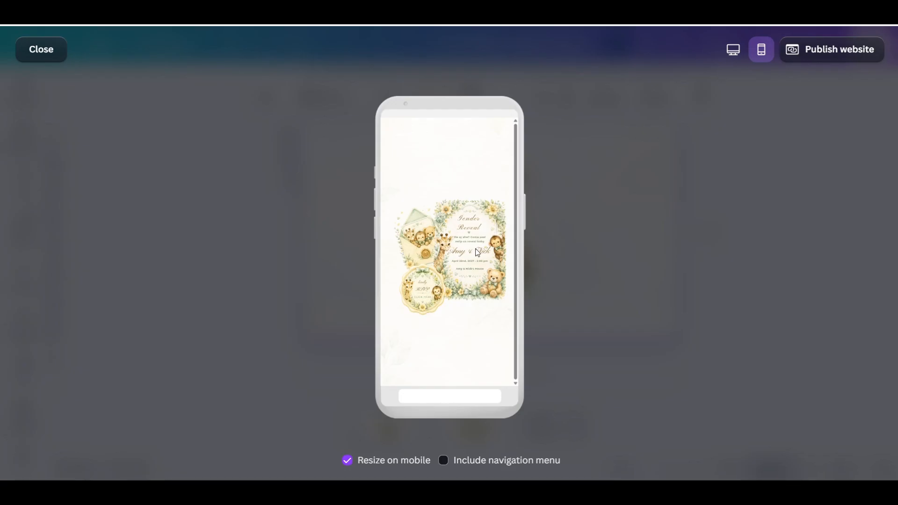
click(41, 49)
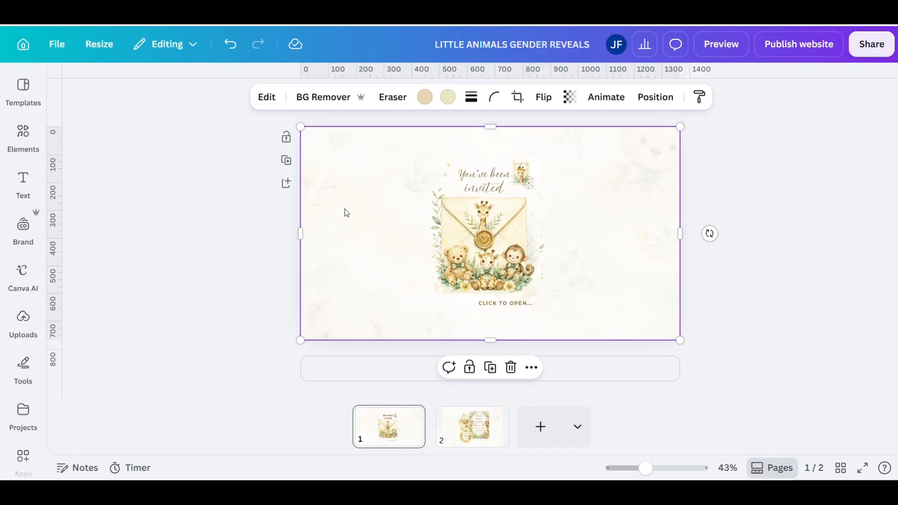
key(Escape)
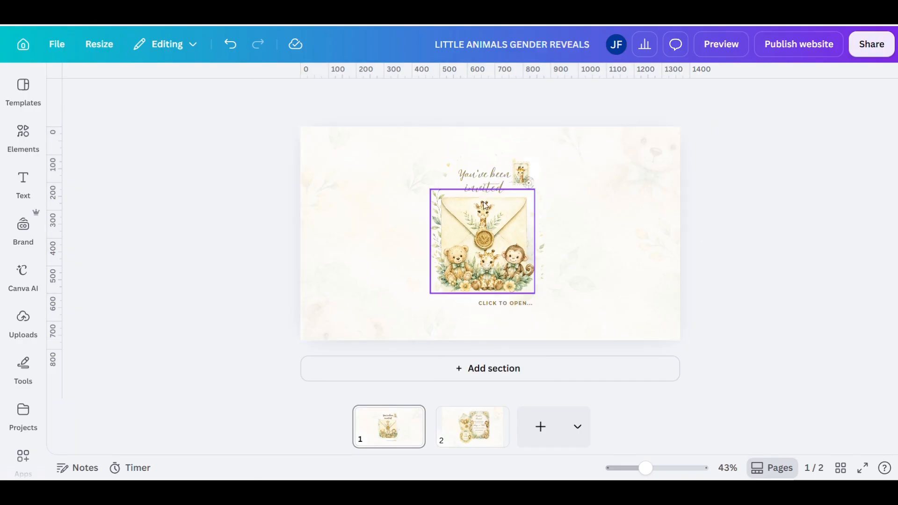
- Add the uploaded countdown image to page 2 and shrink it into the page's lower-right corner beside the invitation card
click(469, 418)
click(356, 233)
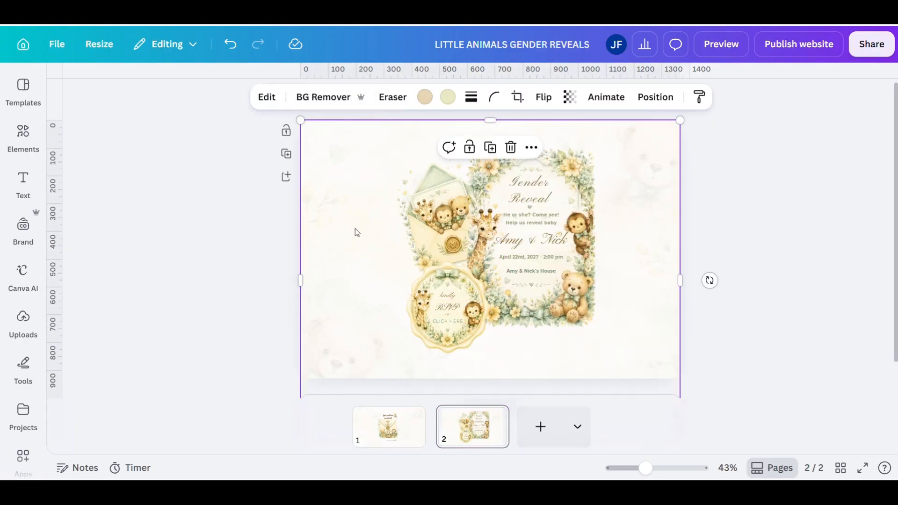
click(24, 322)
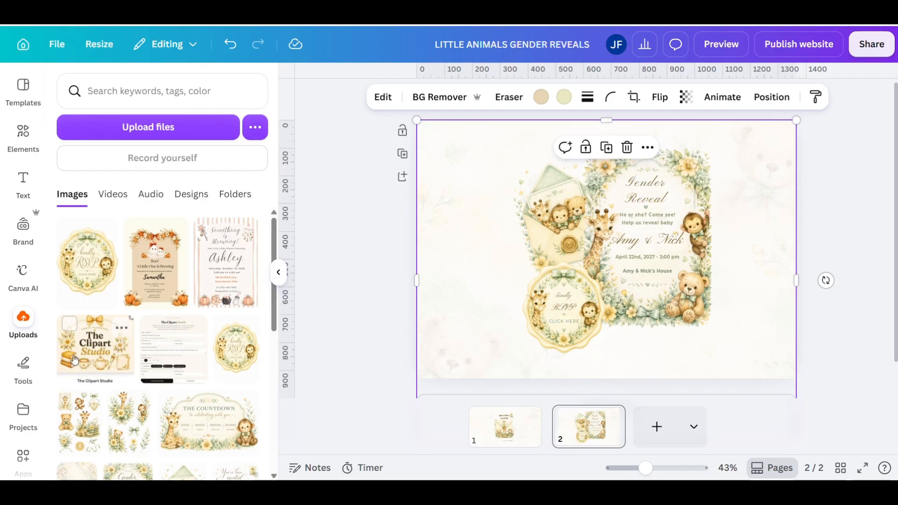
scroll(140, 337, down, 4)
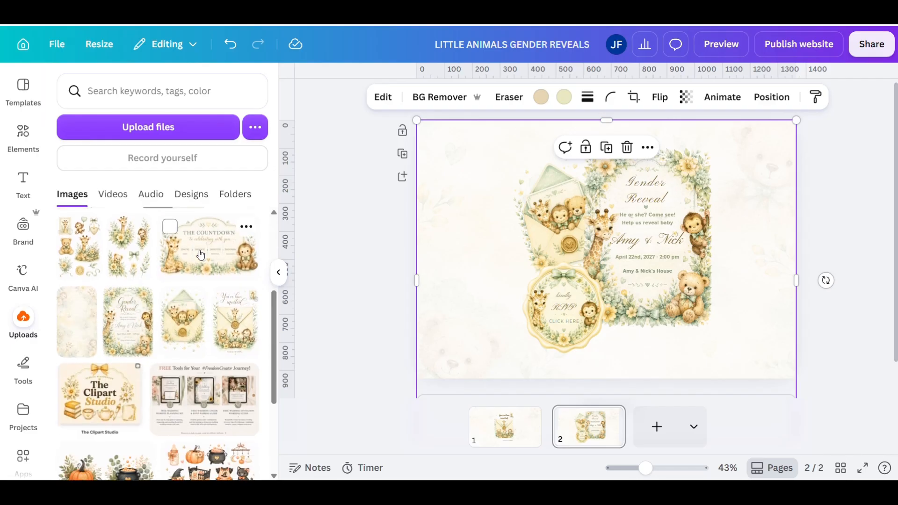
click(201, 254)
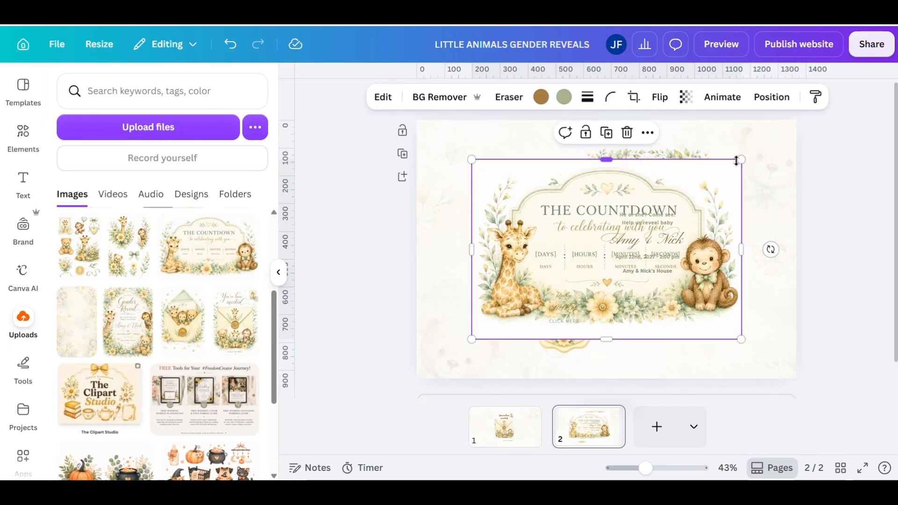
drag(740, 159, 743, 339)
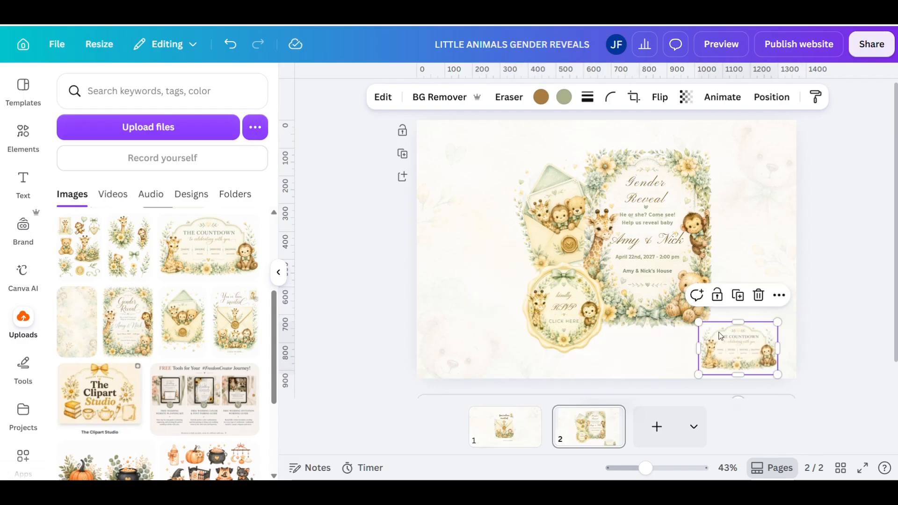
- Remove the background from the countdown image
click(449, 97)
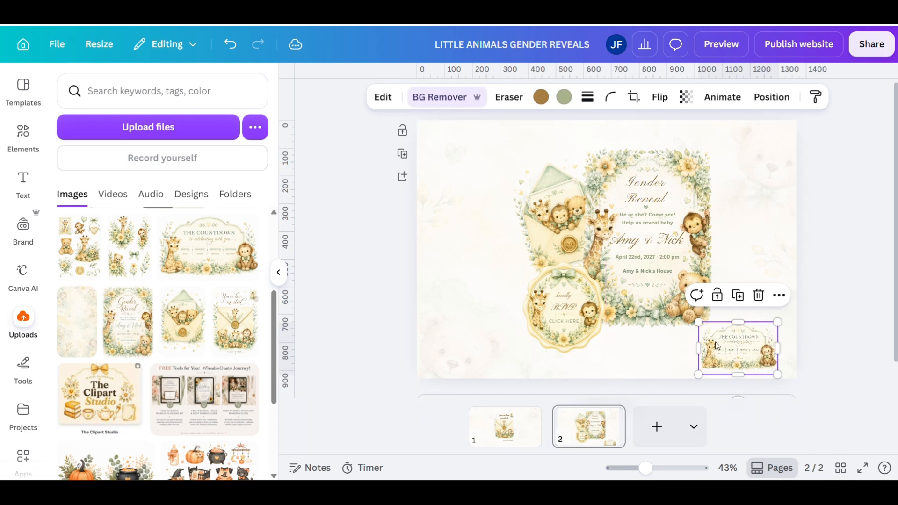
click(741, 245)
click(732, 352)
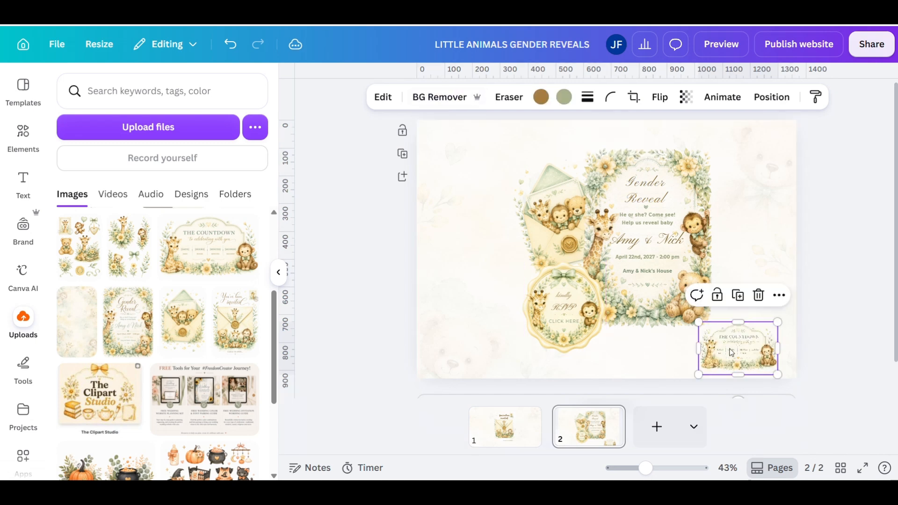
- Grab all the text from the countdown image as editable text and move it to the blank area beside the invitation card's upper part
click(383, 97)
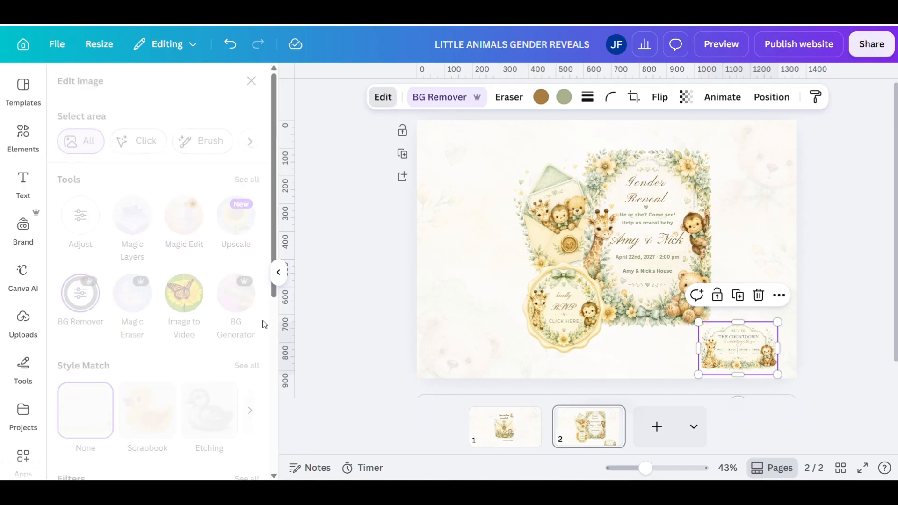
click(247, 180)
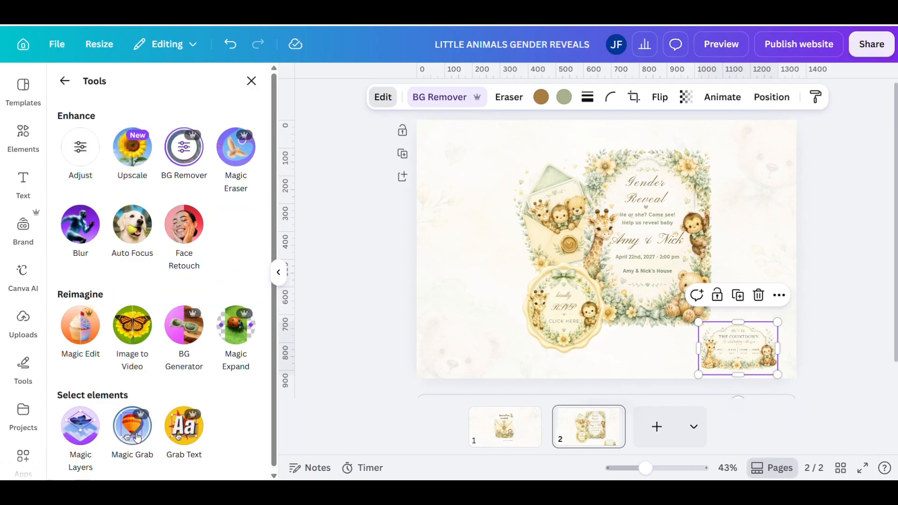
click(194, 431)
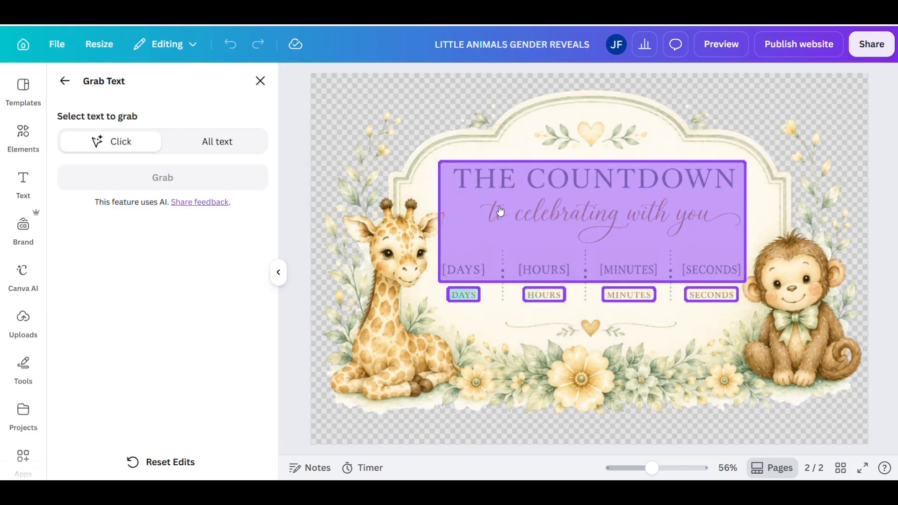
click(537, 194)
click(464, 291)
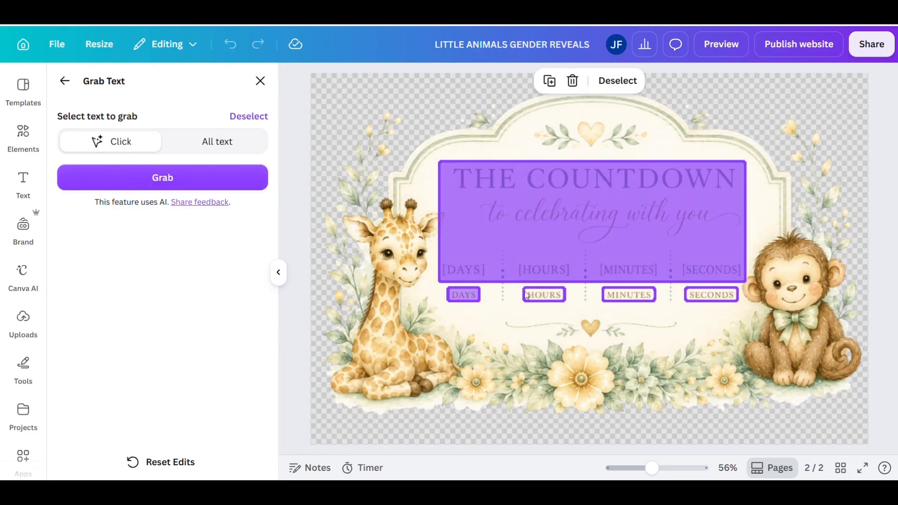
click(543, 294)
click(611, 296)
click(708, 298)
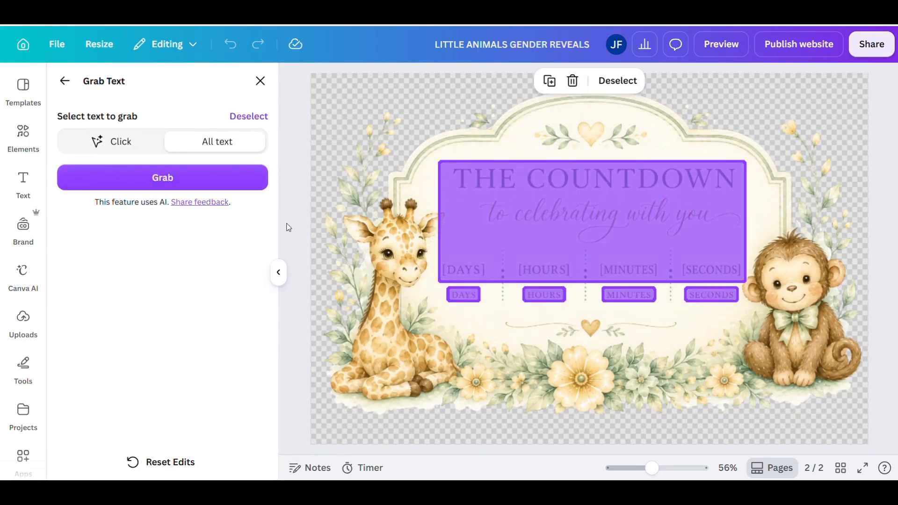
click(189, 182)
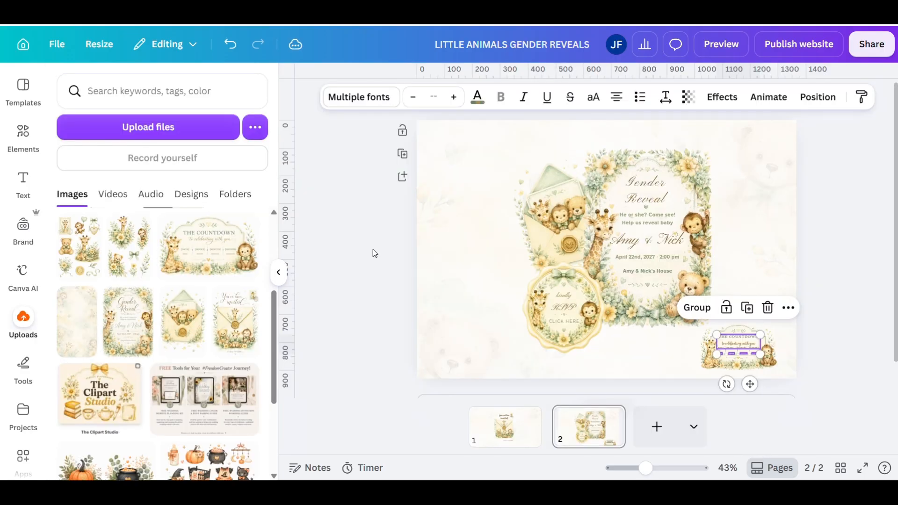
drag(741, 347, 761, 215)
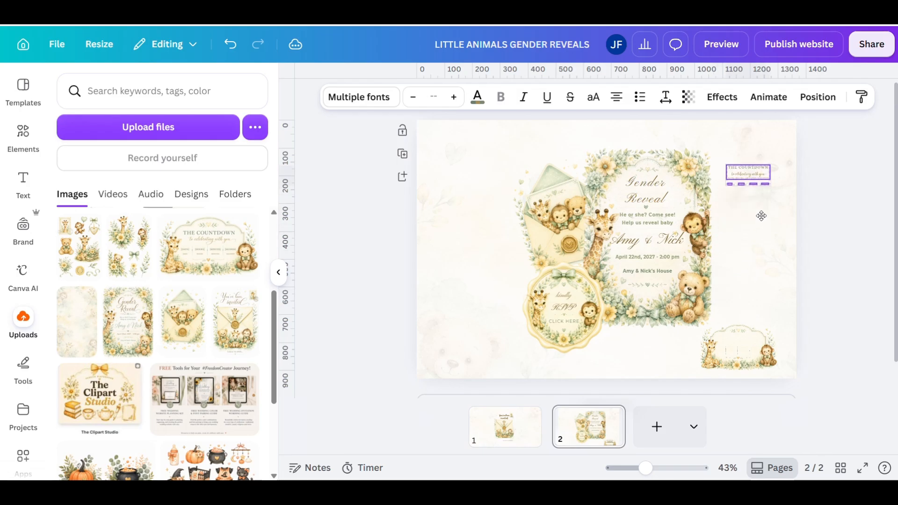
- Remove the three dotted dividers and the stray mark from the countdown image with Magic Eraser, and move the image to the page's lower-left corner
click(737, 348)
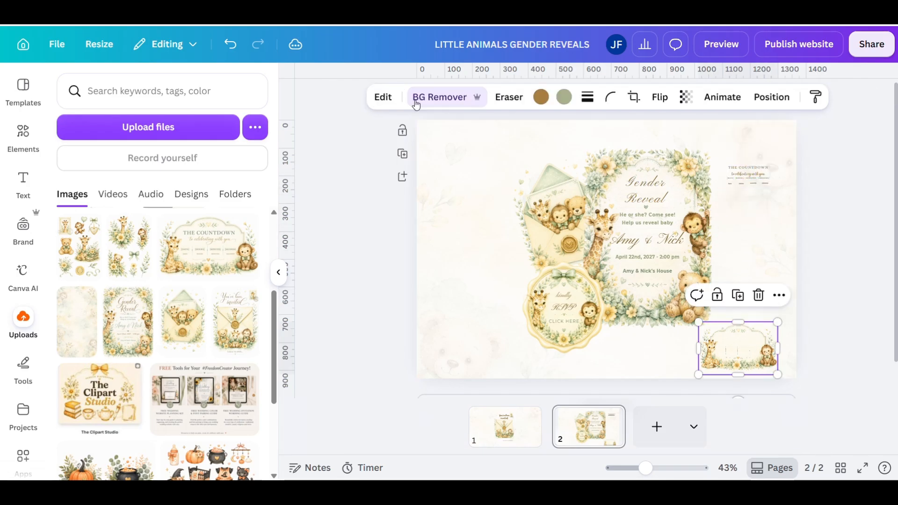
click(498, 97)
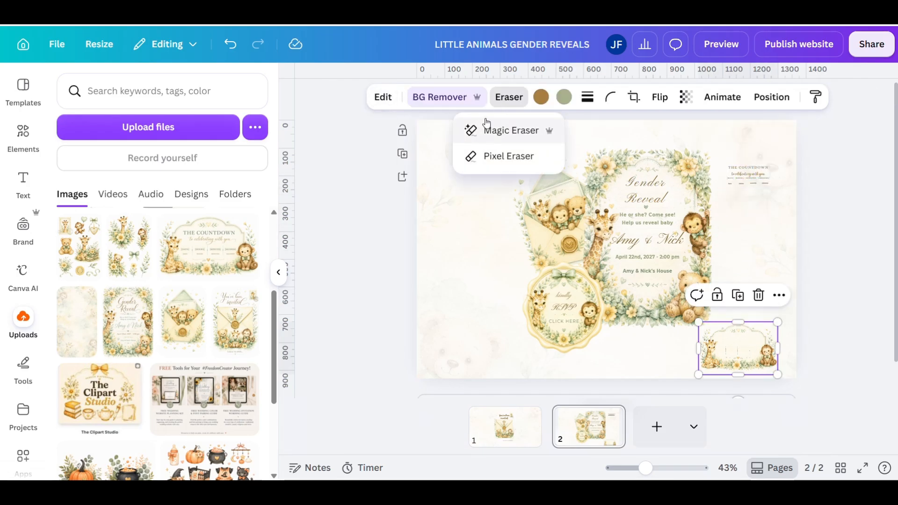
click(496, 131)
drag(500, 234, 503, 287)
drag(585, 230, 584, 289)
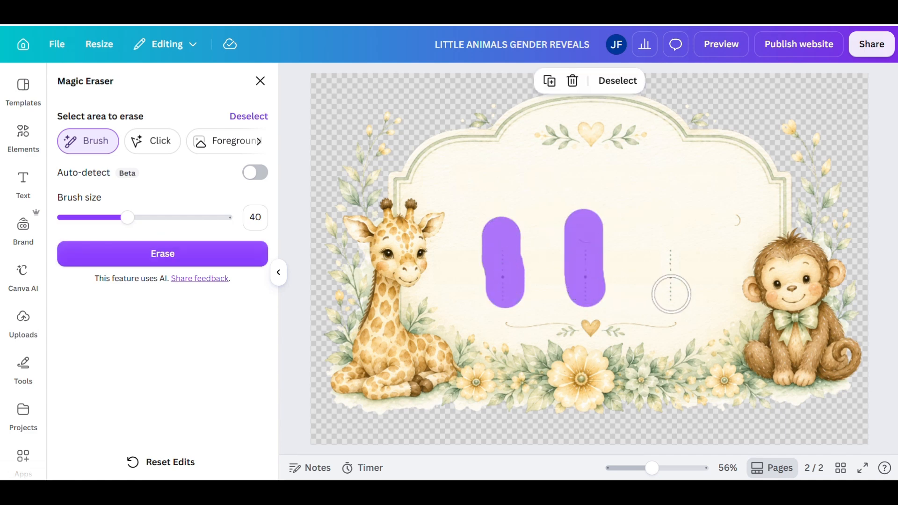
drag(671, 294, 671, 295)
click(740, 220)
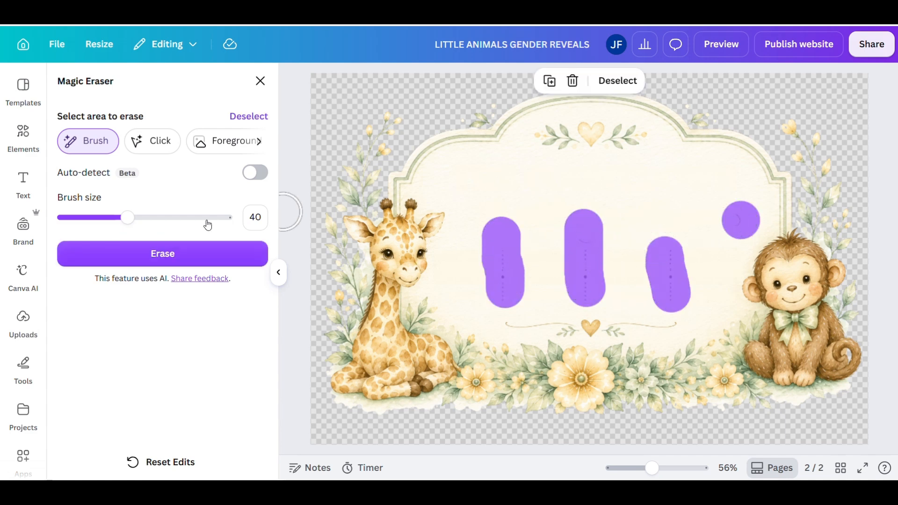
click(169, 253)
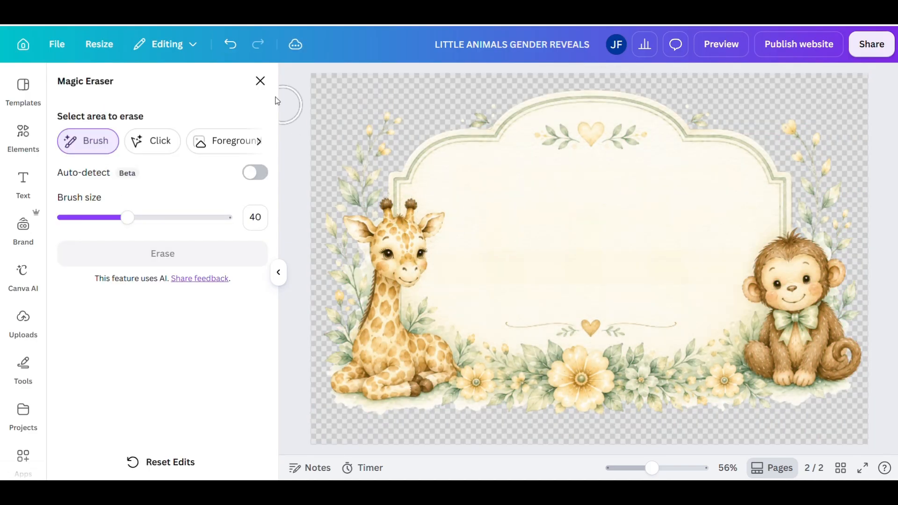
click(260, 82)
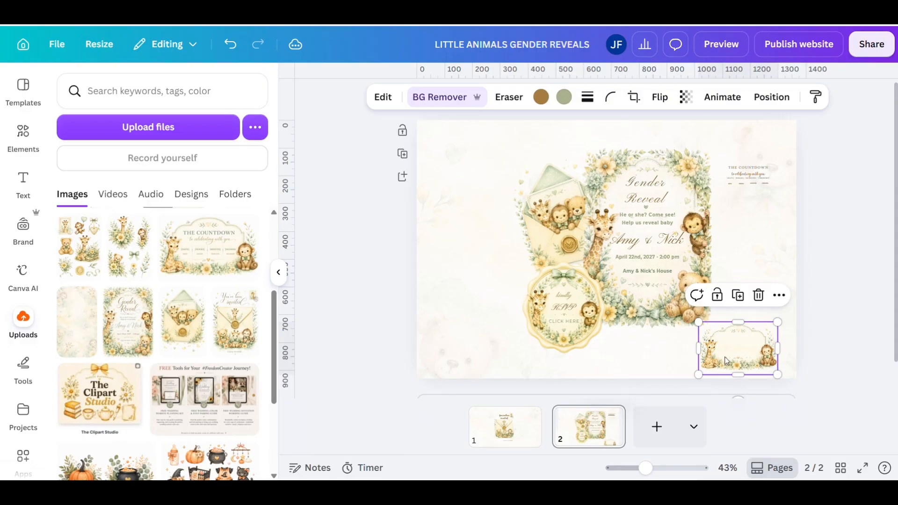
drag(726, 360, 454, 353)
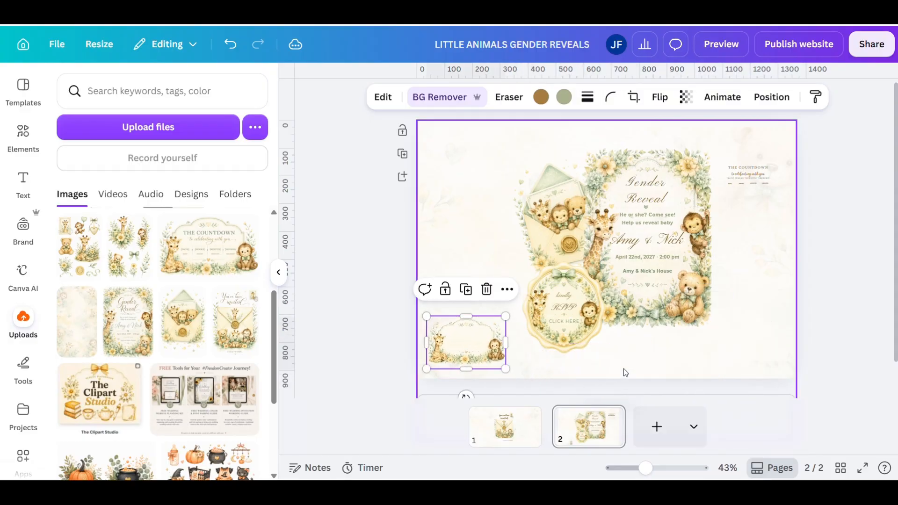
- Duplicate the grabbed countdown text block and place the copy above the original, near the page's upper edge
click(734, 174)
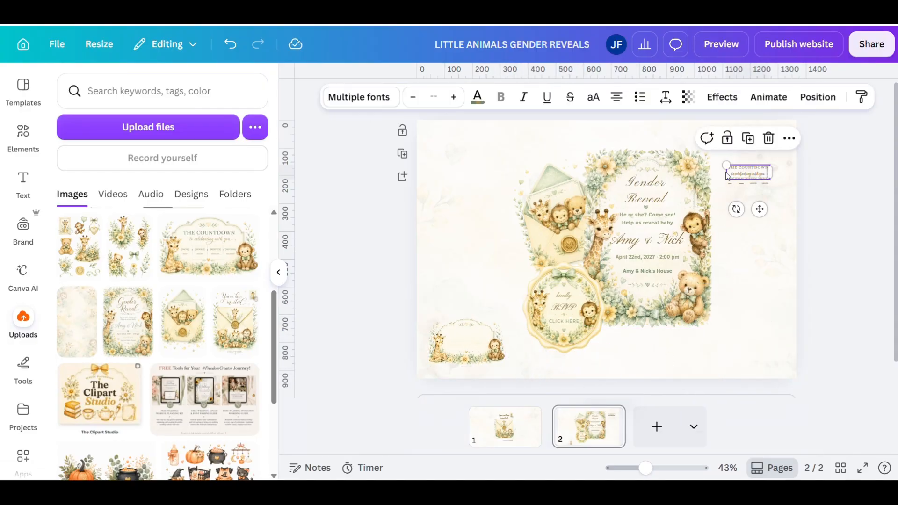
click(656, 468)
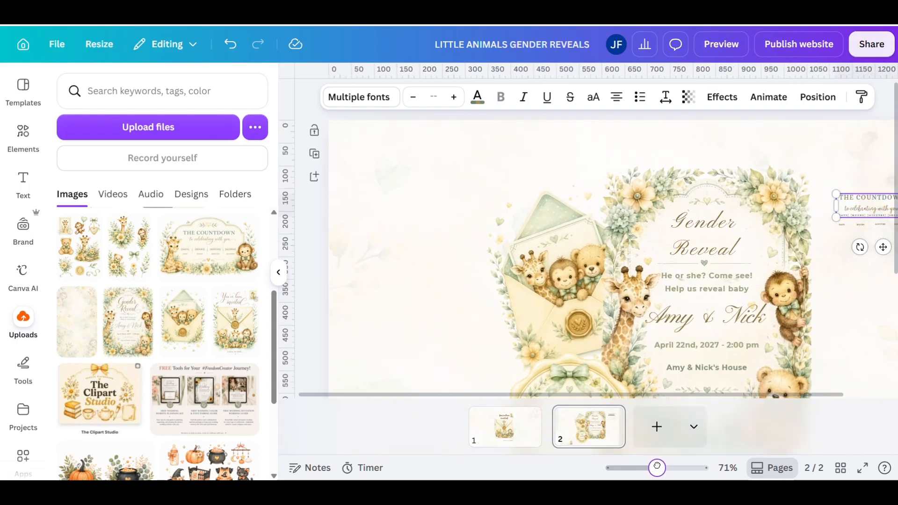
click(279, 272)
click(718, 268)
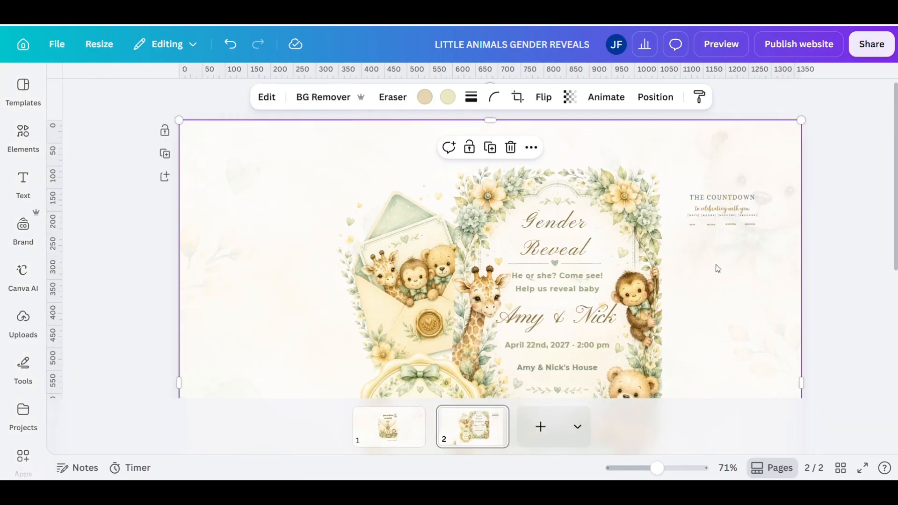
click(710, 206)
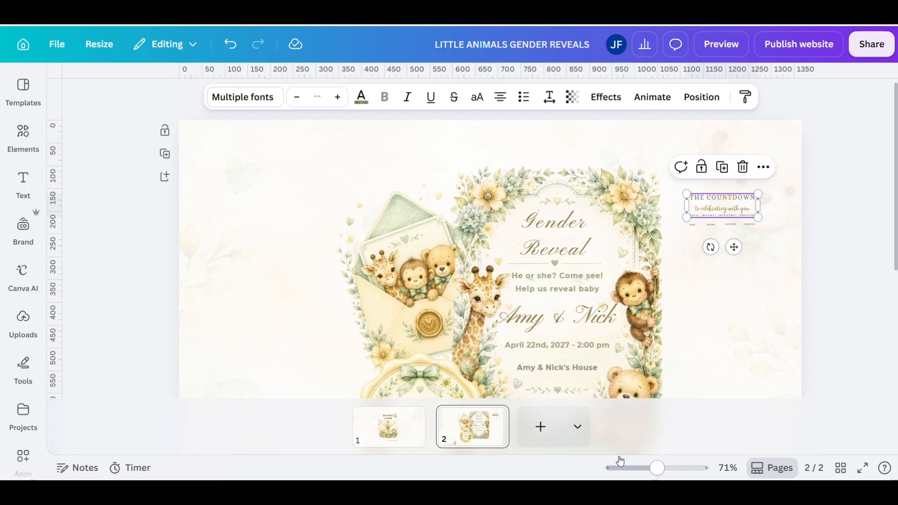
drag(655, 468, 672, 469)
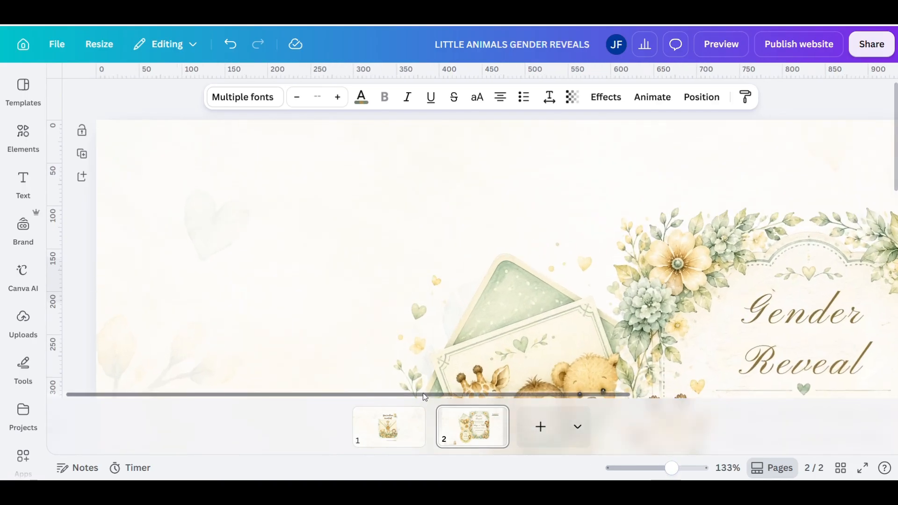
drag(424, 397, 676, 416)
click(701, 379)
click(696, 288)
key(ctrl+d)
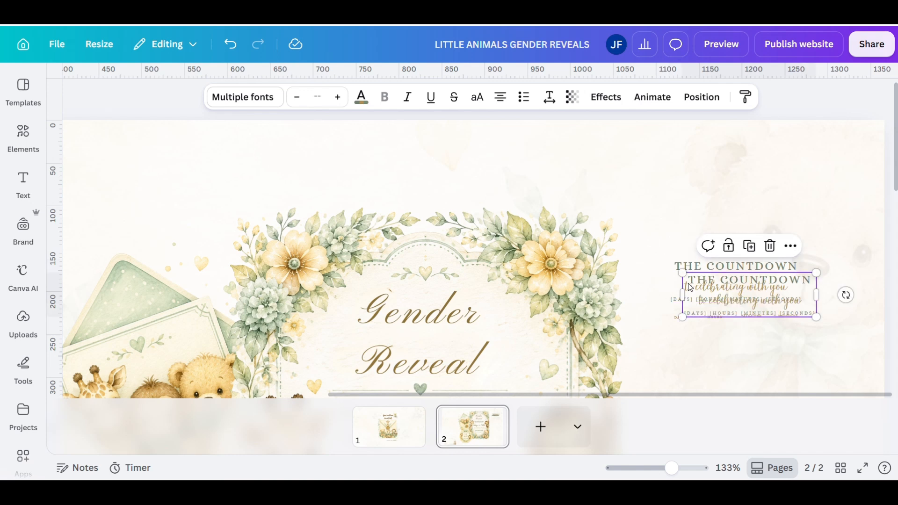
drag(720, 294, 694, 162)
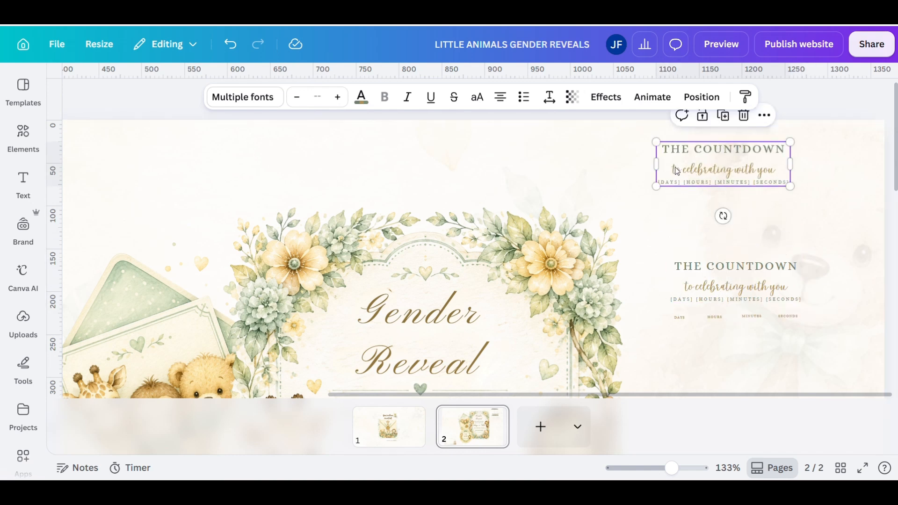
- Delete the "to celebrating with you" and bracketed placeholder lines from the copied text block, keeping the THE COUNTDOWN heading
click(675, 169)
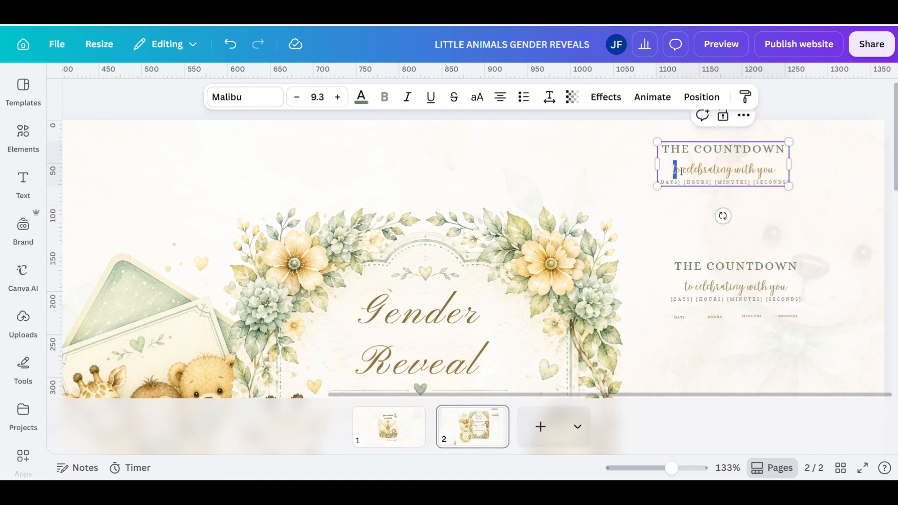
drag(673, 169, 775, 182)
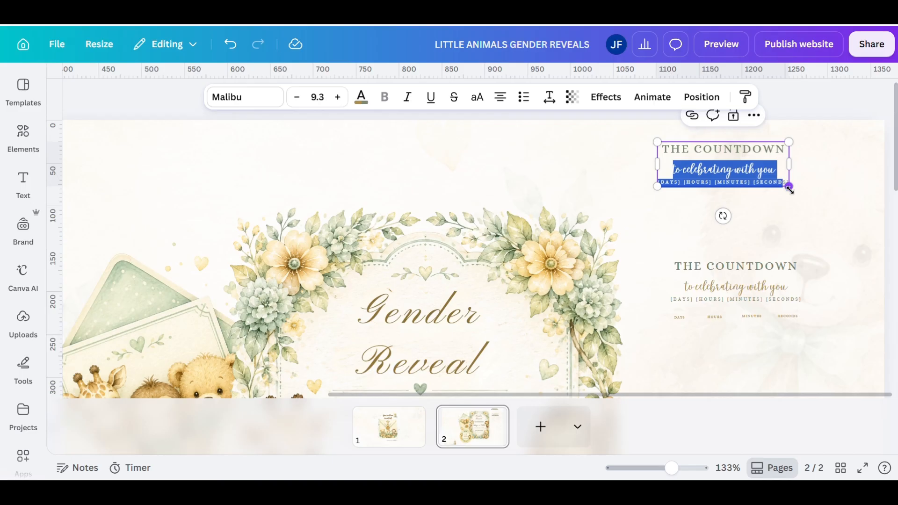
key(BackSpace)
key(BackSpace)
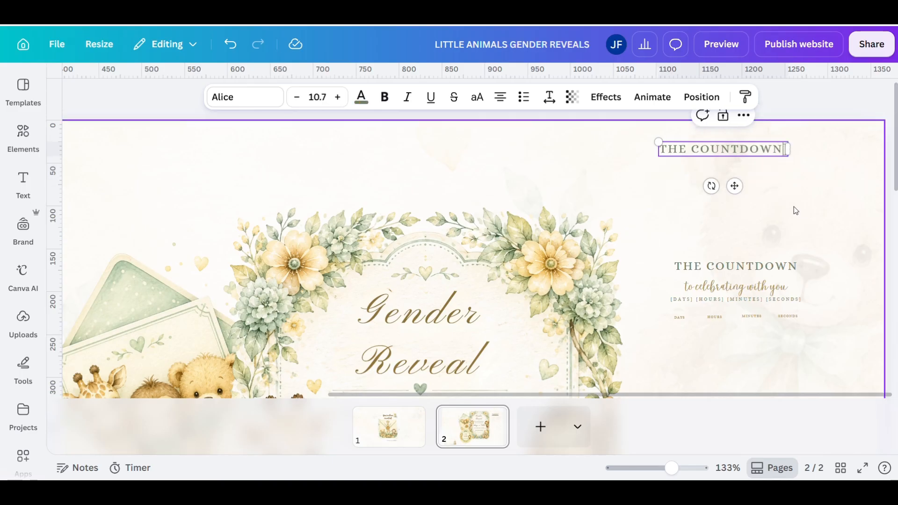
click(788, 210)
- Duplicate the original text block again, place the copy below the separate heading, and delete the THE COUNTDOWN line from it
click(687, 294)
key(ctrl+d)
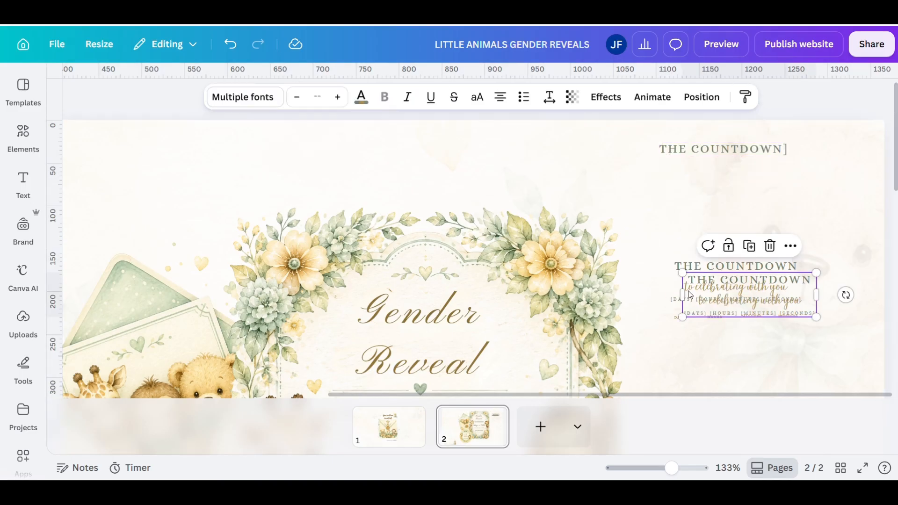
drag(695, 299, 785, 179)
click(661, 179)
click(661, 179)
key(BackSpace)
key(Delete)
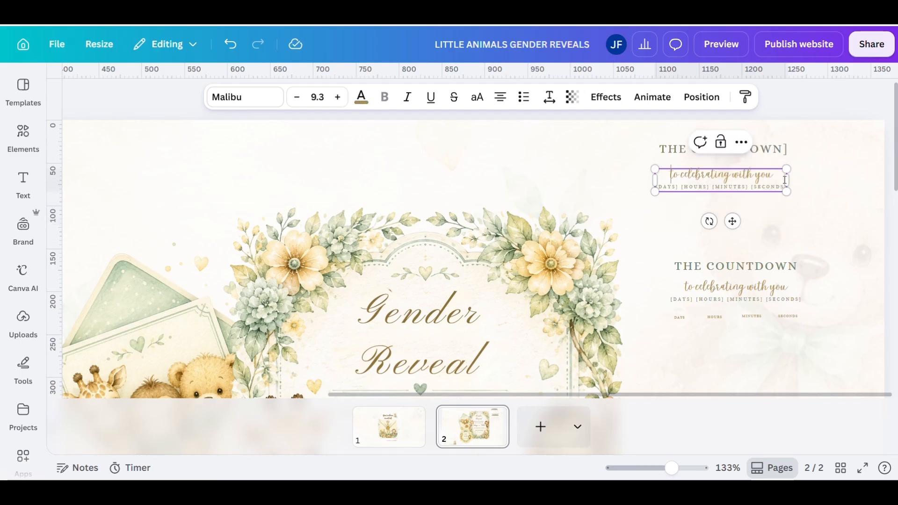
- Delete the [DAYS] [HOURS] [MINUTES] [SECONDS] line from the second copy, keeping only "to celebrating with you"
drag(659, 187, 782, 187)
key(BackSpace)
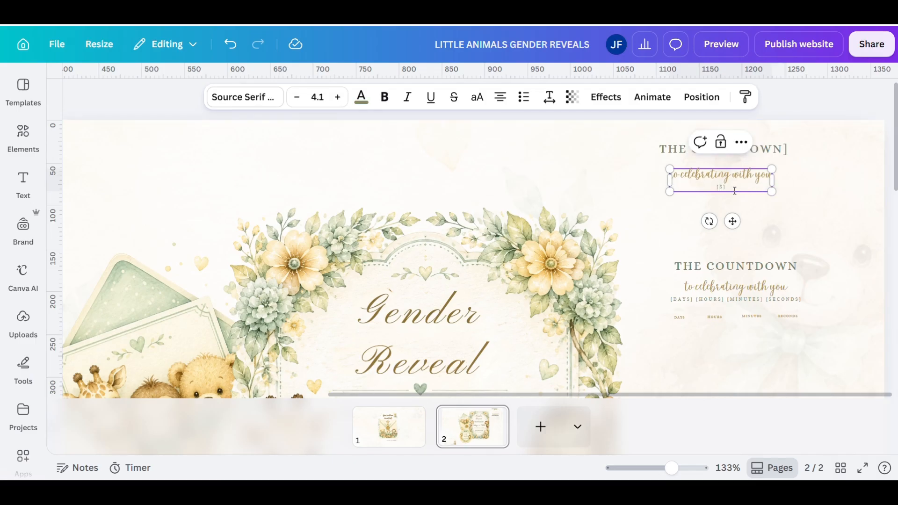
key(BackSpace)
key(BackSpace)
key(BackSpace)
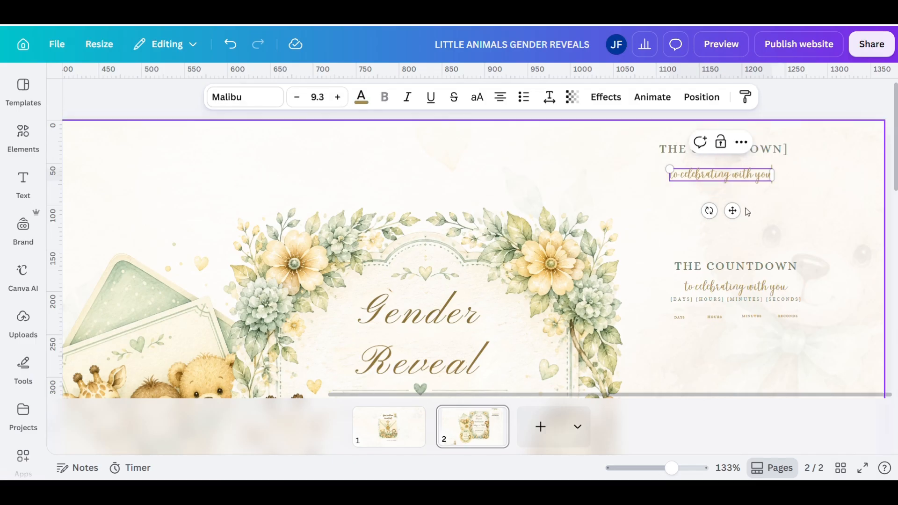
- Delete the original countdown text block and the small DAYS, HOURS, MINUTES and SECONDS labels beneath it
click(709, 267)
key(Delete)
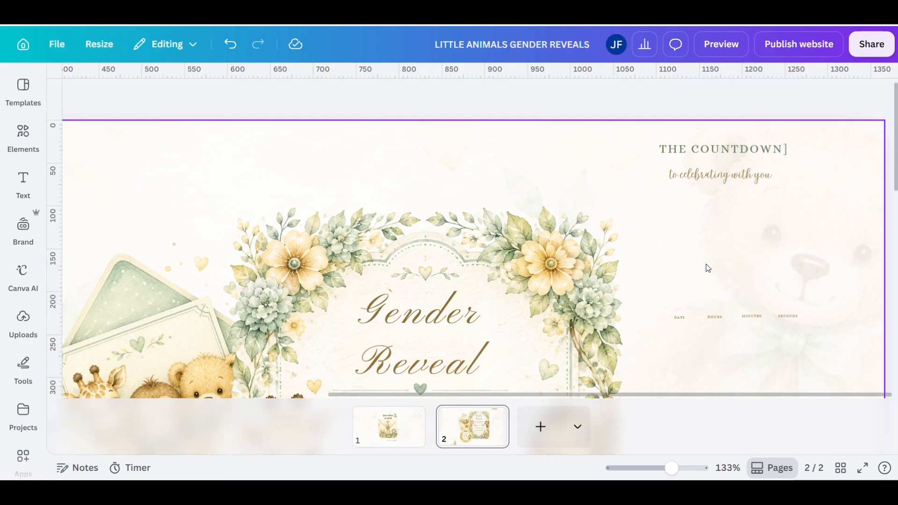
click(679, 317)
key(Delete)
click(713, 317)
key(Delete)
click(751, 317)
key(Delete)
click(788, 317)
key(Delete)
click(557, 372)
- Search the Canva apps for Countdown Timer and open the Countdown Timer app
drag(666, 466, 651, 467)
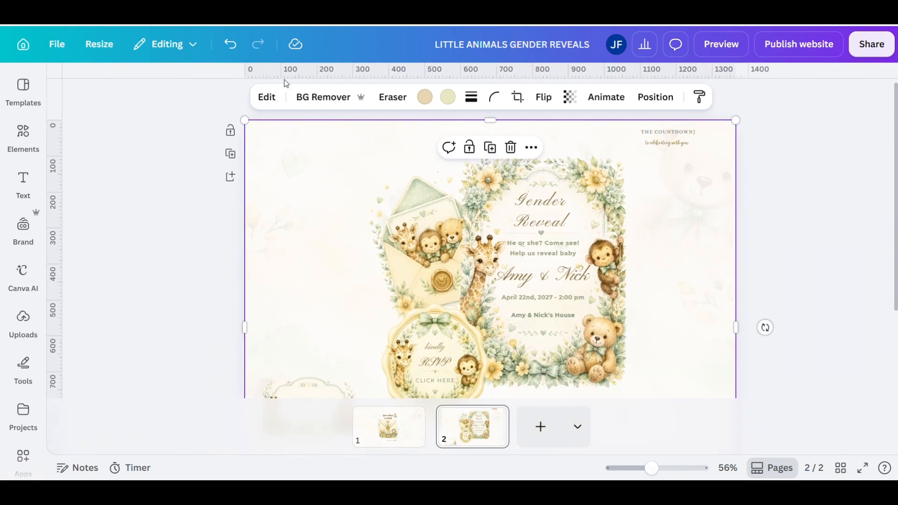
scroll(24, 280, down, 4)
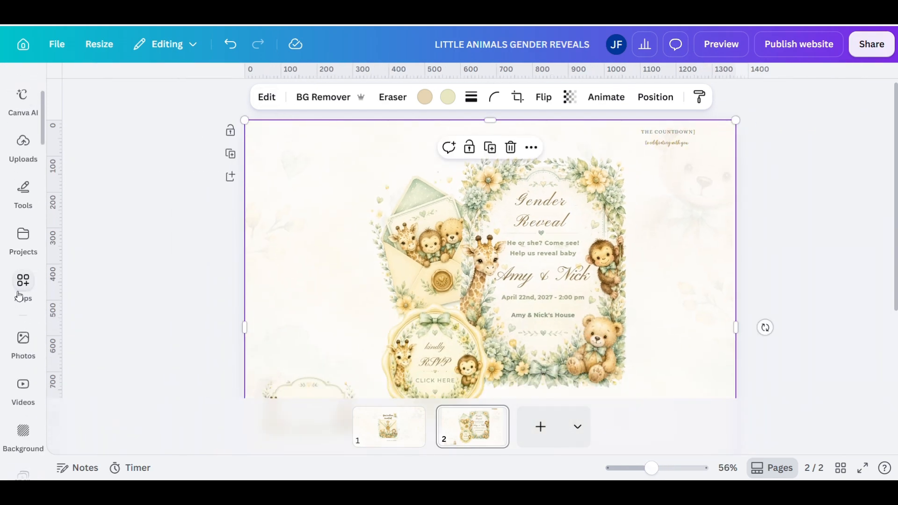
click(19, 279)
click(84, 103)
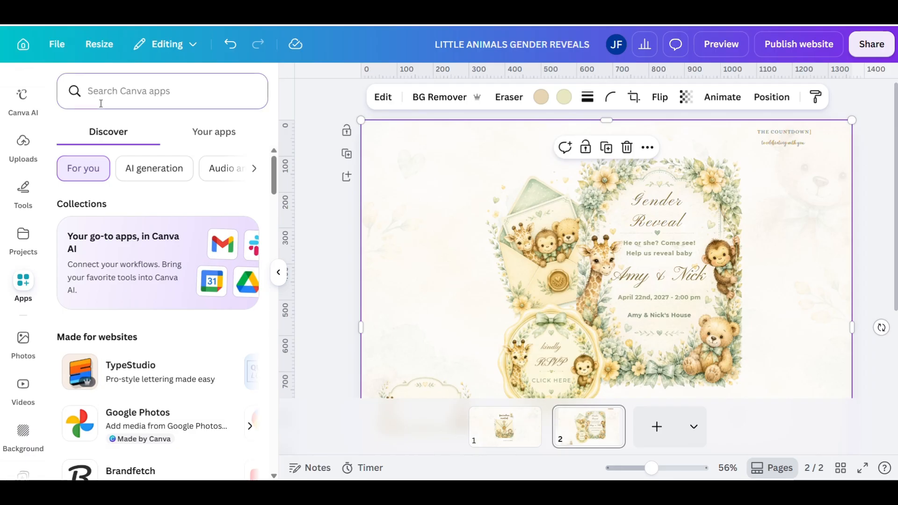
text(countdo)
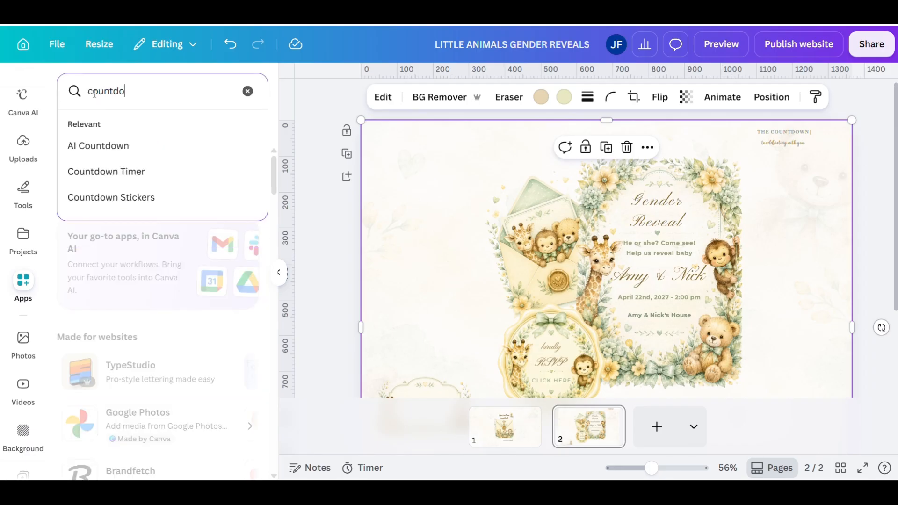
click(92, 173)
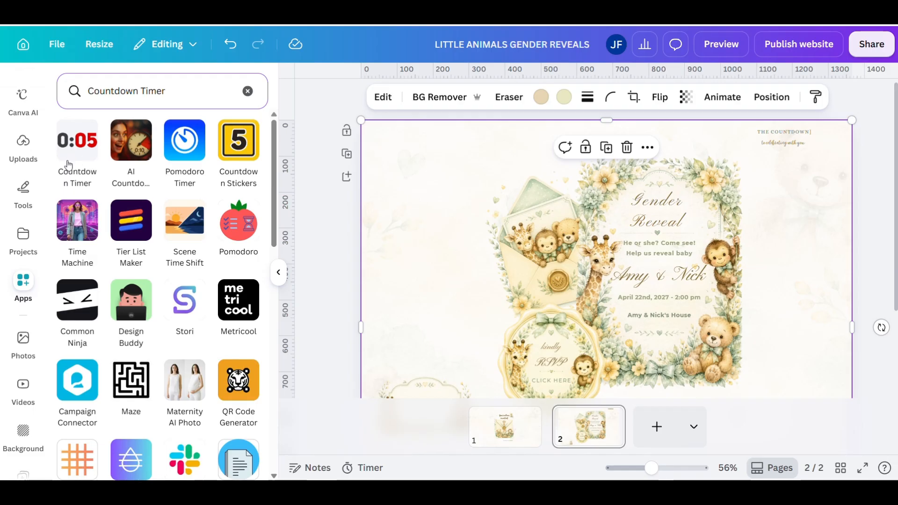
click(73, 150)
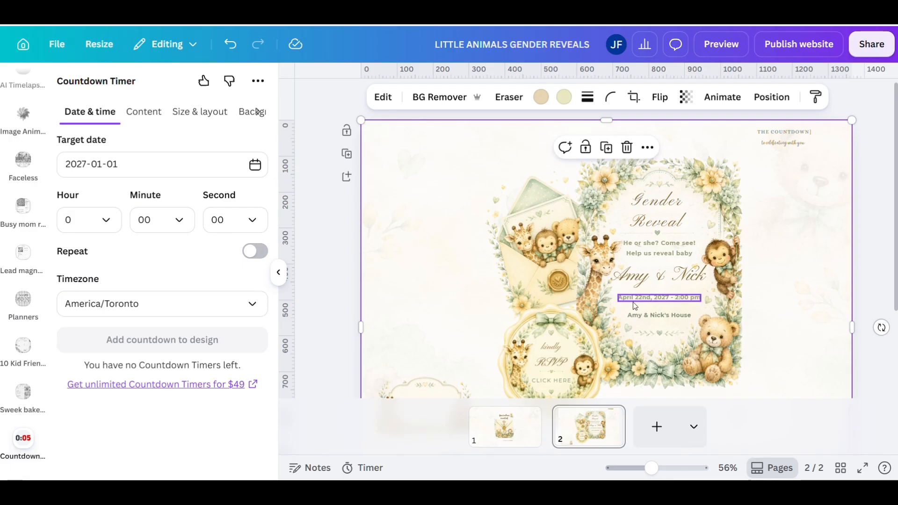
- Set the countdown's target date to 2027-04-22 and turn off its title
click(256, 165)
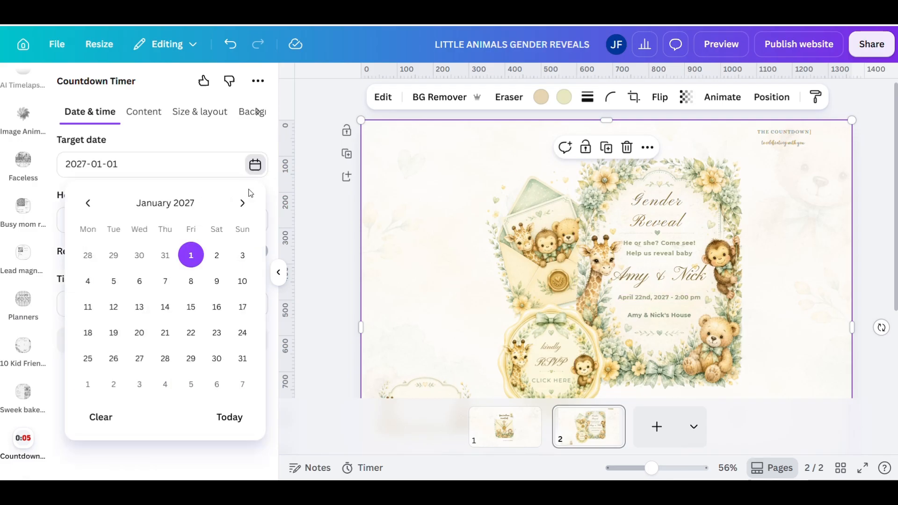
click(243, 205)
click(243, 204)
click(243, 205)
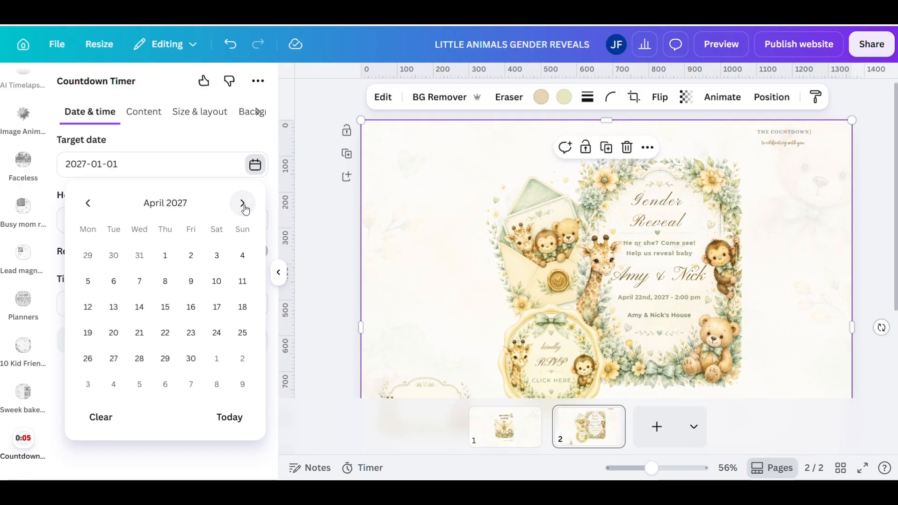
click(165, 333)
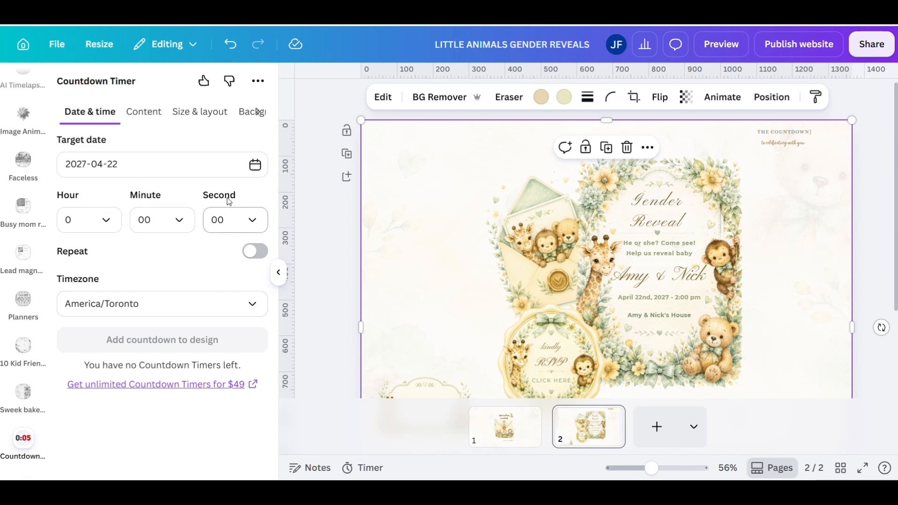
click(144, 111)
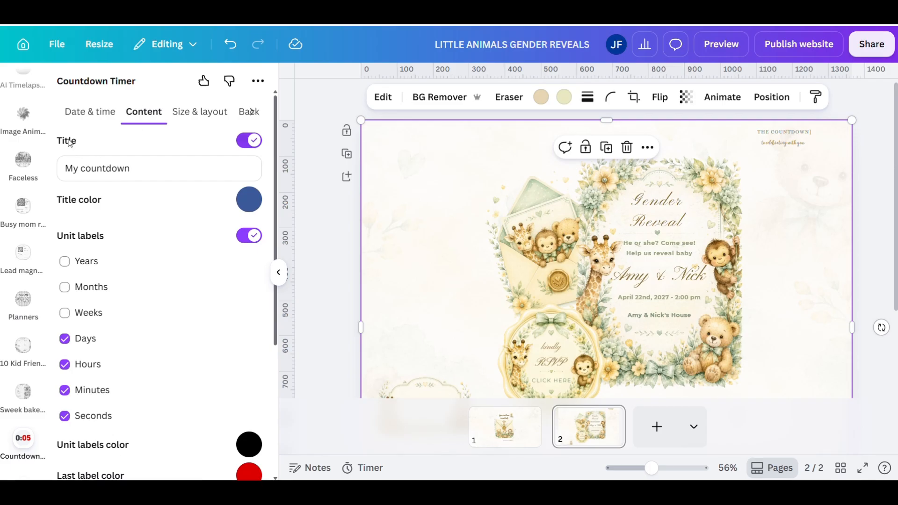
click(249, 140)
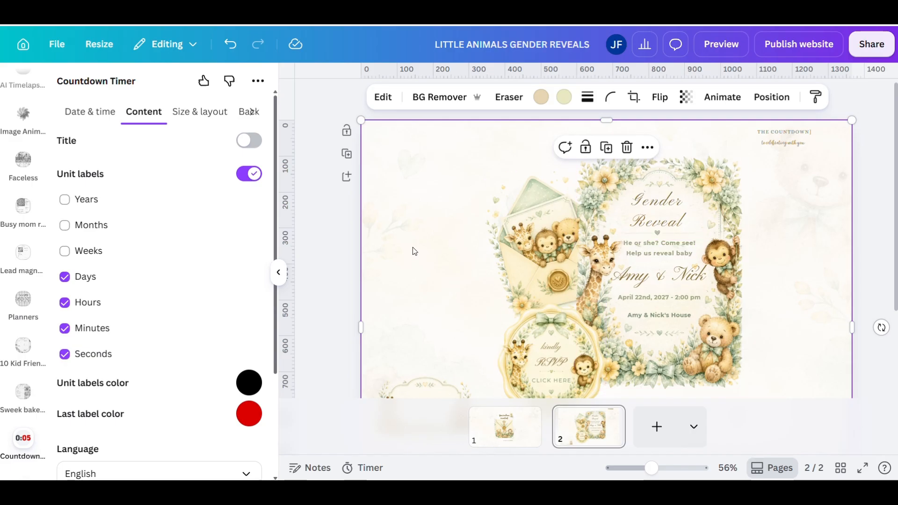
- Copy the hex colour code #82947A from the venue line on the invitation card
scroll(449, 236, down, 3)
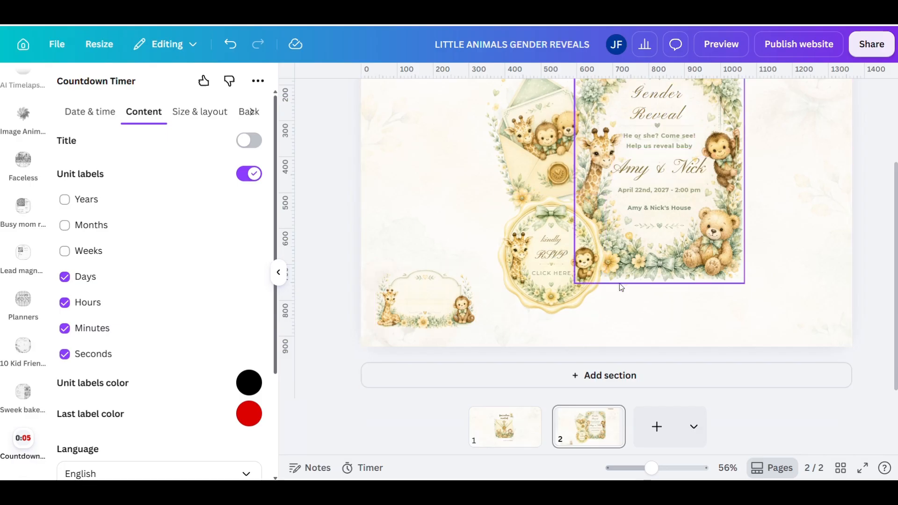
click(649, 206)
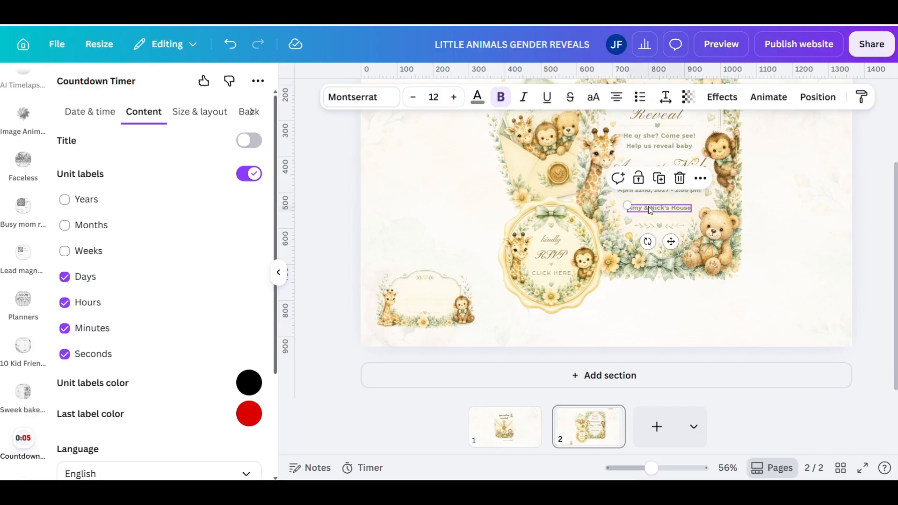
click(477, 96)
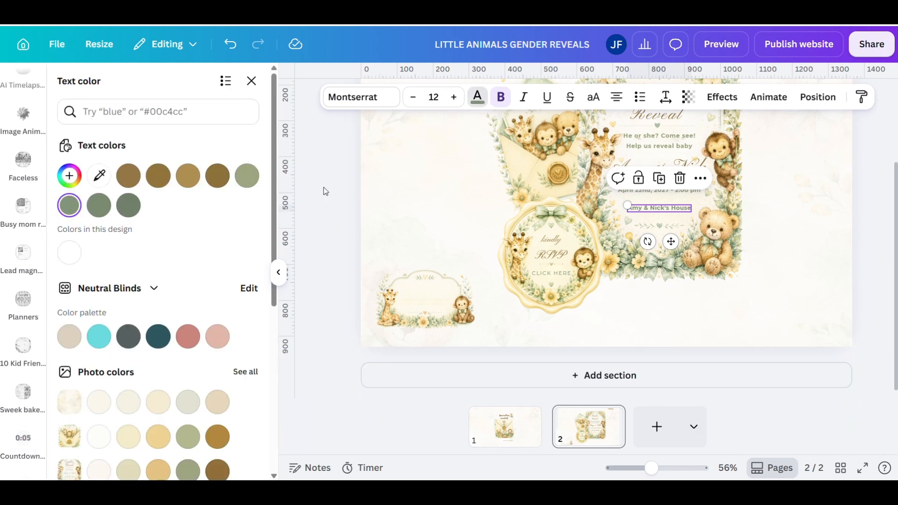
click(70, 176)
key(ctrl+c)
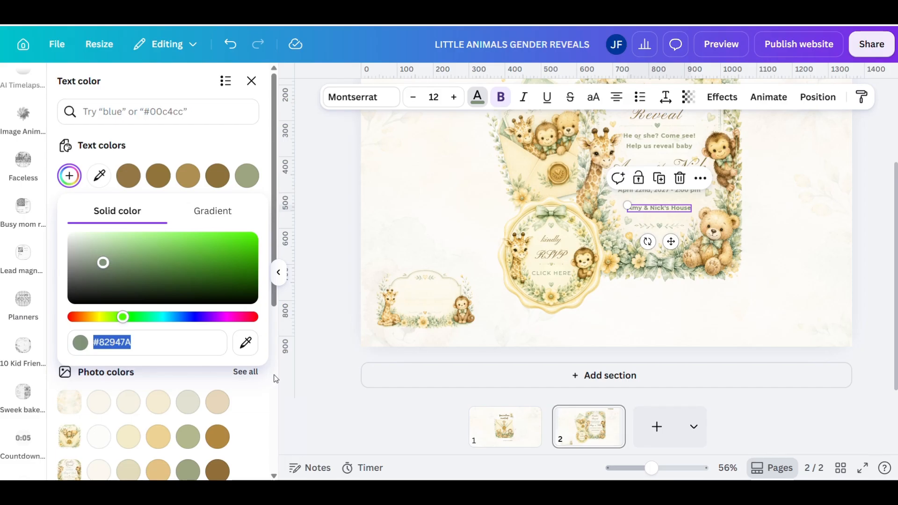
click(312, 384)
click(312, 383)
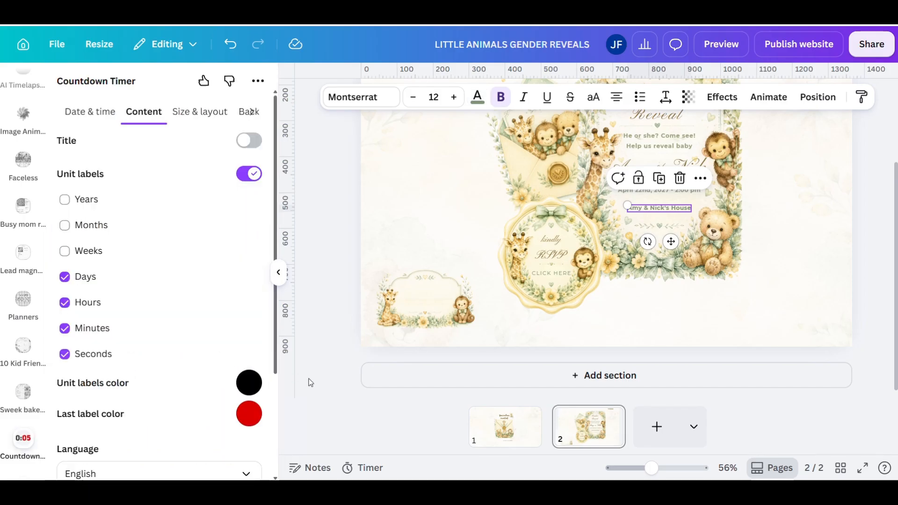
- Set both the unit labels color and the last label color of the countdown to #82947A
click(250, 383)
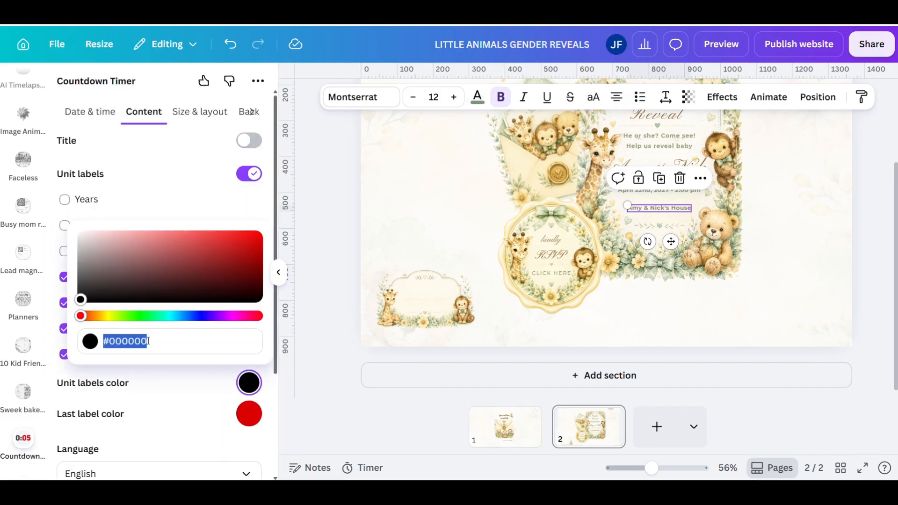
key(ctrl+v)
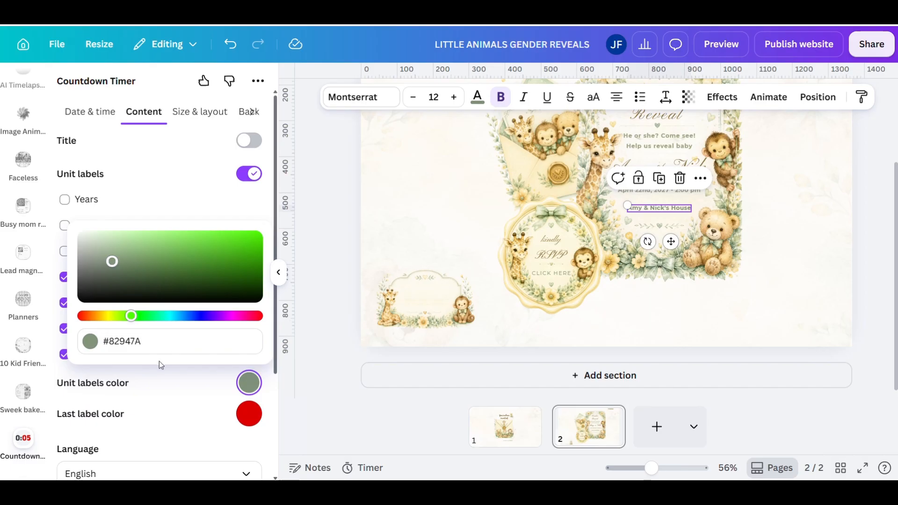
click(180, 382)
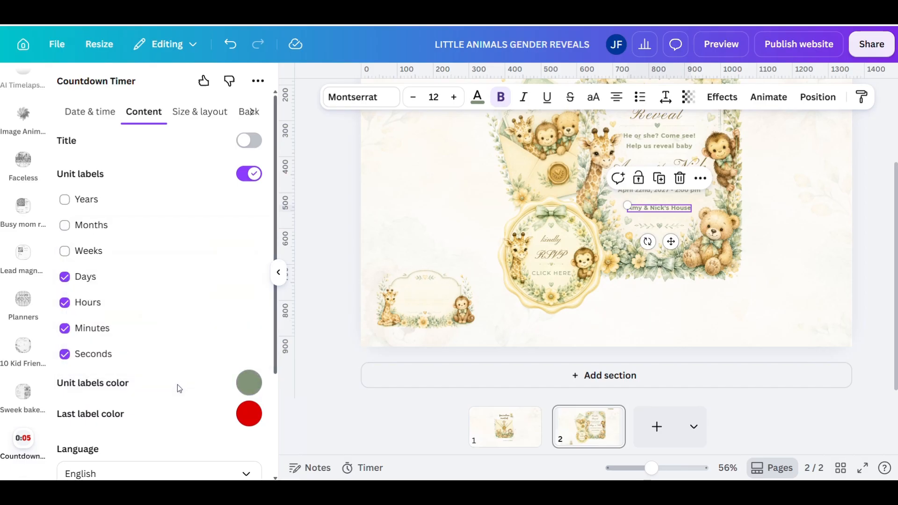
click(246, 415)
key(ctrl+v)
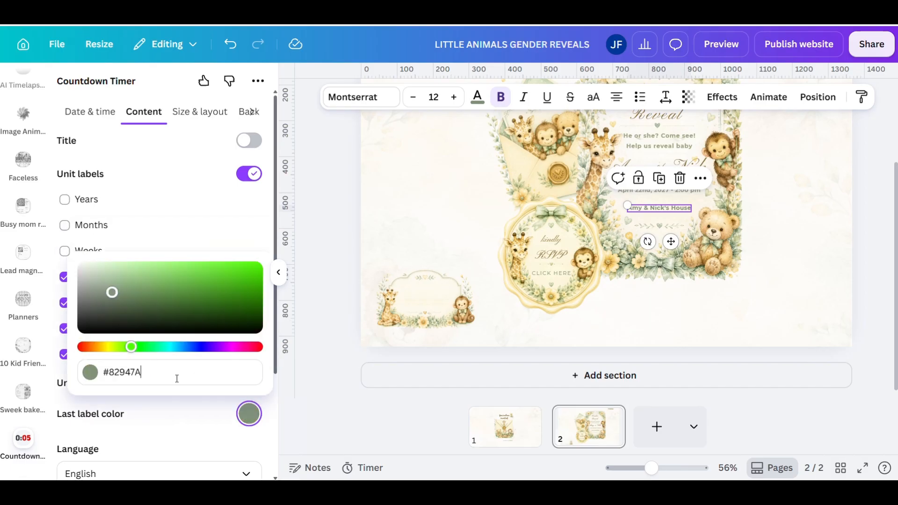
click(191, 417)
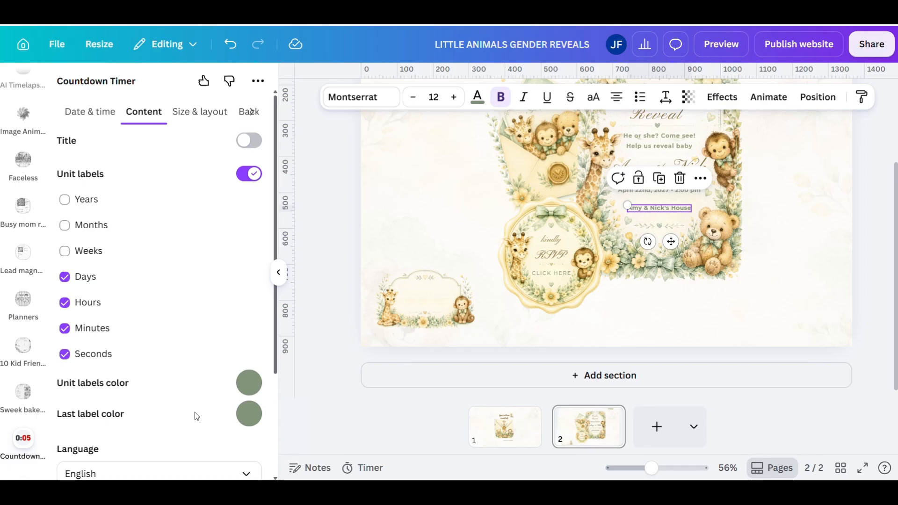
- Change the countdown's font style to Times New Roman
scroll(185, 369, down, 3)
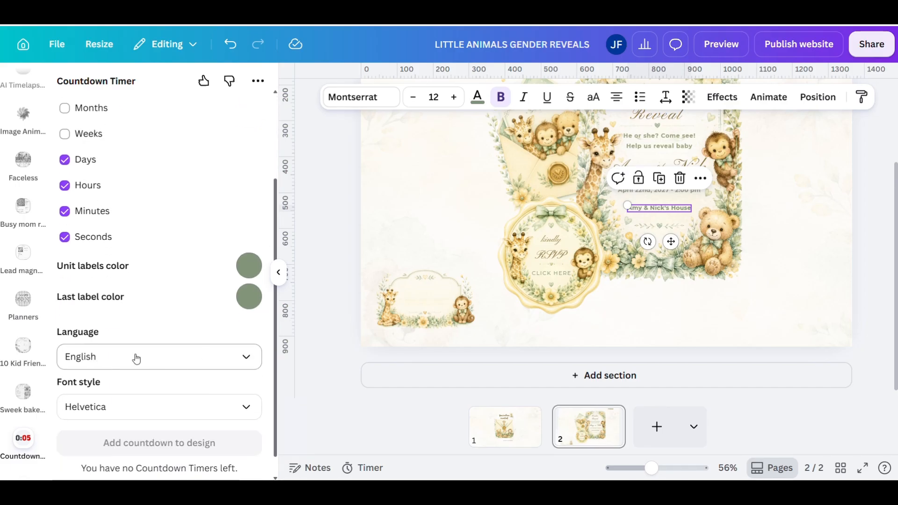
scroll(136, 358, down, 1)
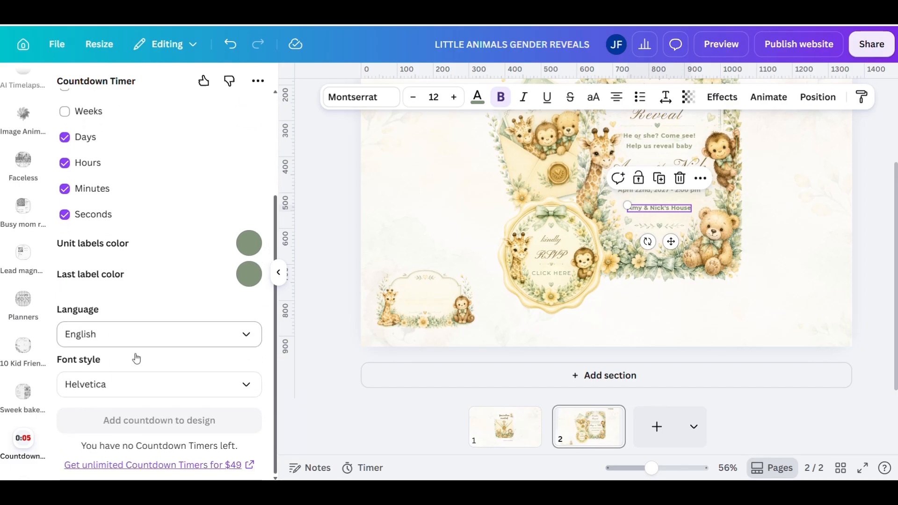
click(116, 382)
scroll(134, 337, down, 8)
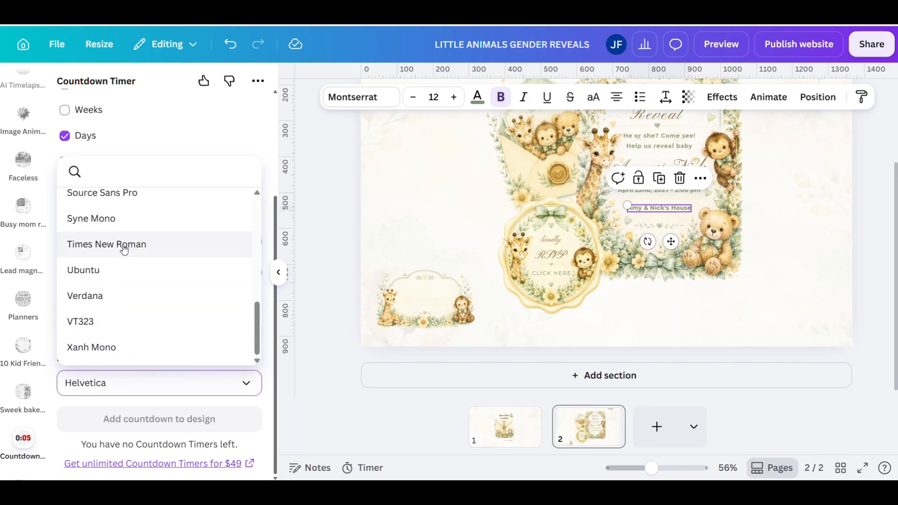
click(124, 248)
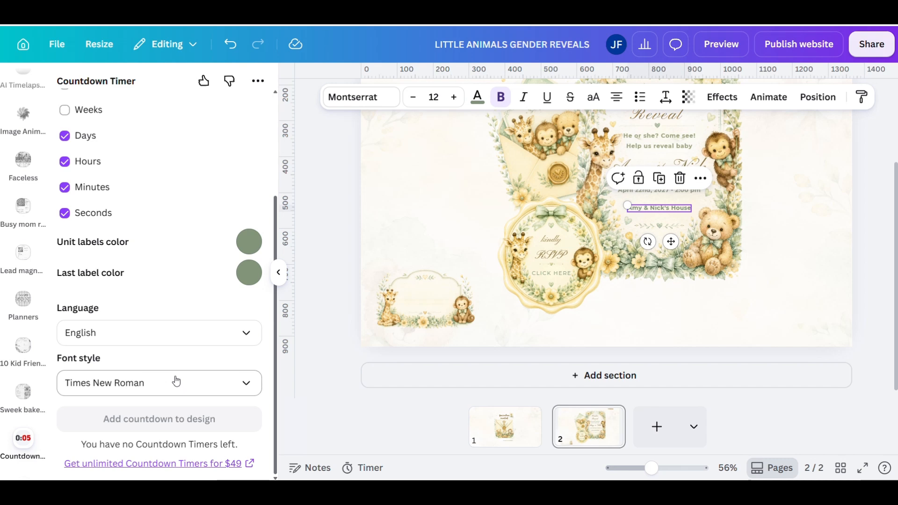
- Set the countdown's height to 15% of its width in the size and layout settings
scroll(176, 381, up, 5)
click(201, 117)
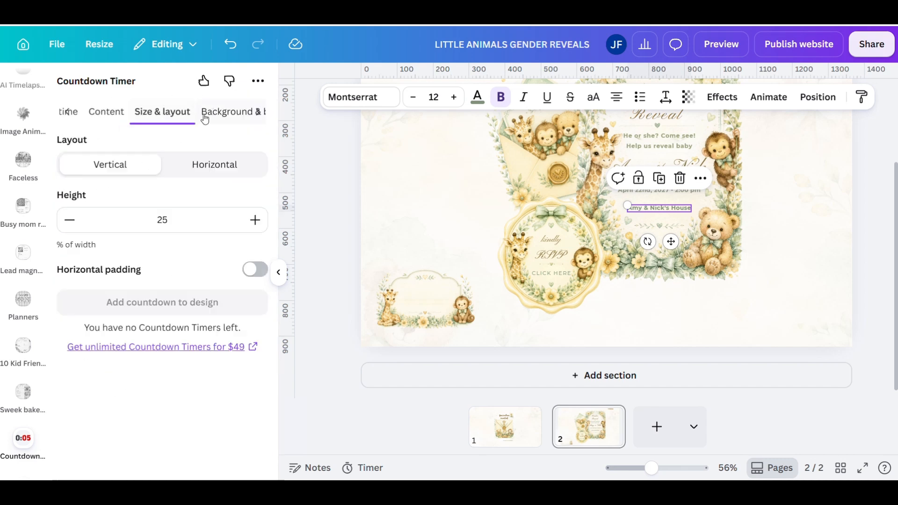
click(69, 220)
click(69, 220)
click(69, 220)
click(69, 220)
click(69, 221)
click(69, 221)
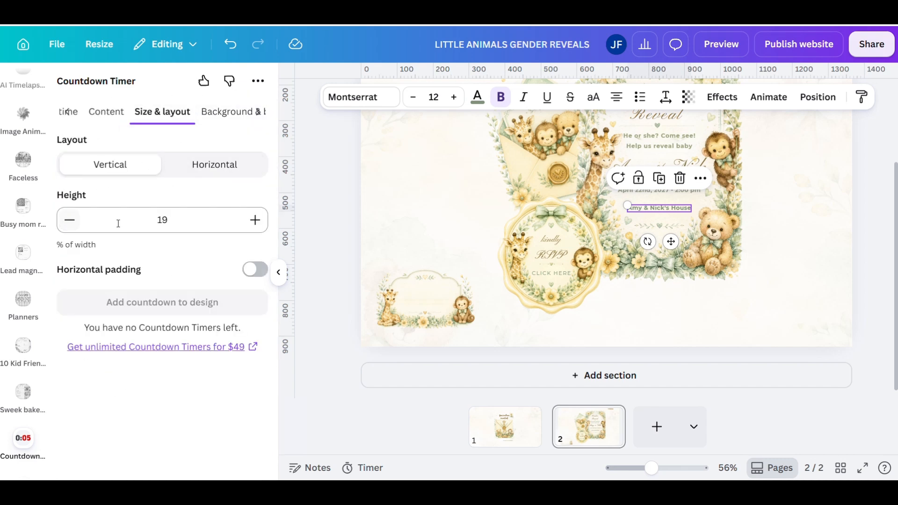
click(157, 218)
text(1)
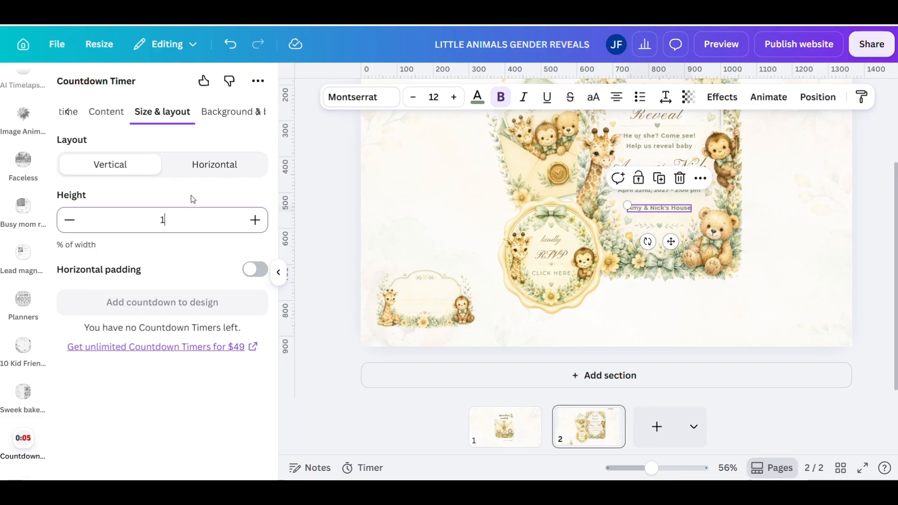
text(5)
- Add the configured countdown to the design and collapse the app's settings
click(69, 112)
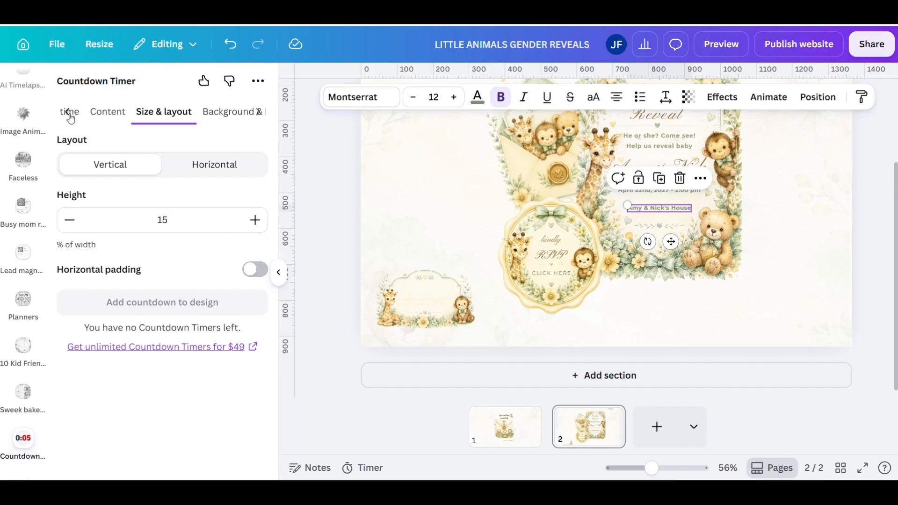
click(89, 112)
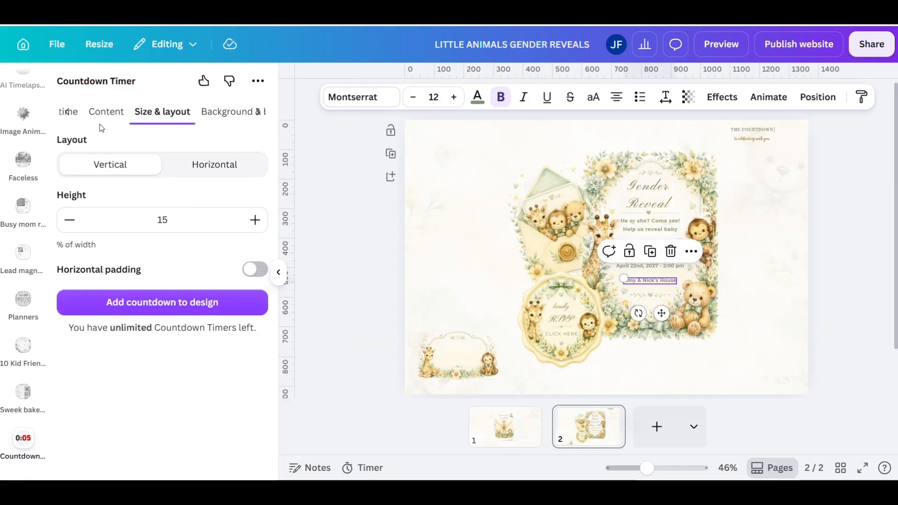
click(67, 113)
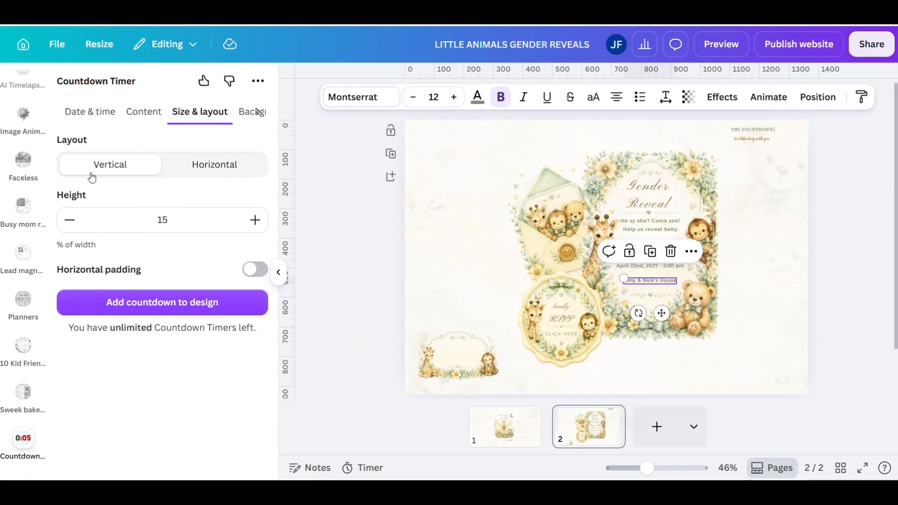
click(171, 305)
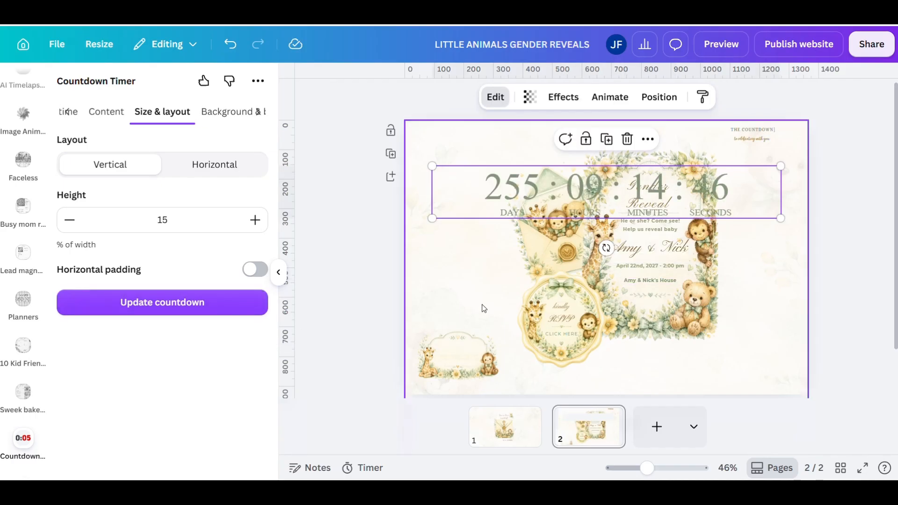
click(278, 272)
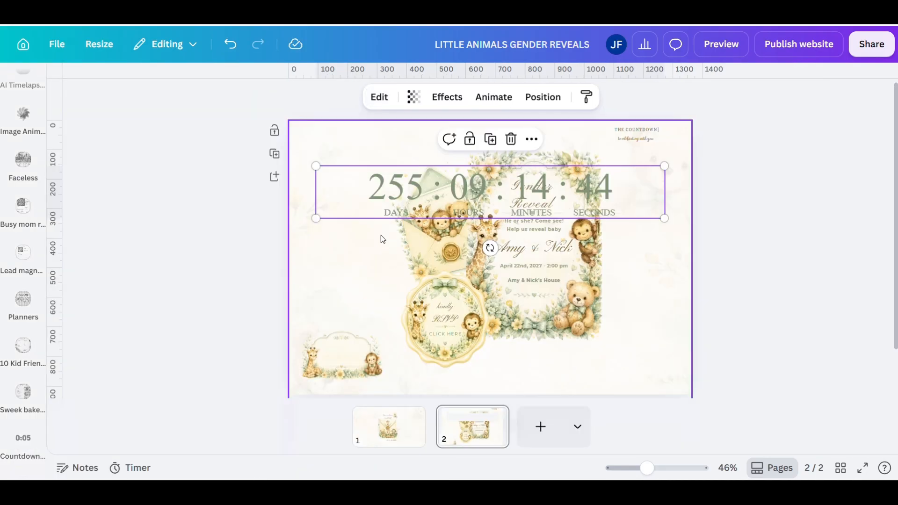
- Shrink the countdown timer and stack it below the THE COUNTDOWN heading and celebration line, beside the invitation card's lower half
drag(664, 166, 431, 249)
drag(417, 251, 593, 390)
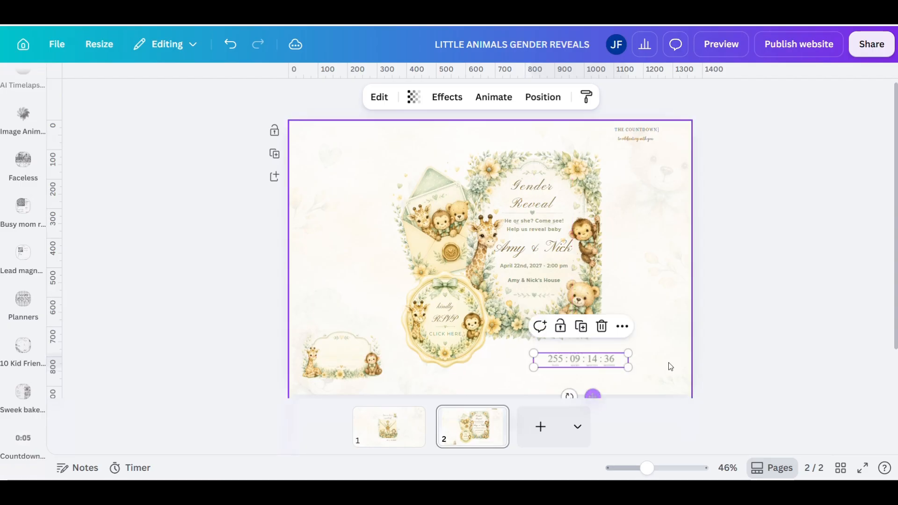
drag(634, 137, 639, 248)
click(607, 359)
drag(608, 359, 665, 277)
- Move the small giraffe-and-monkey frame to the invitation card's lower edge and enlarge it so it overlaps the card
drag(335, 352, 542, 363)
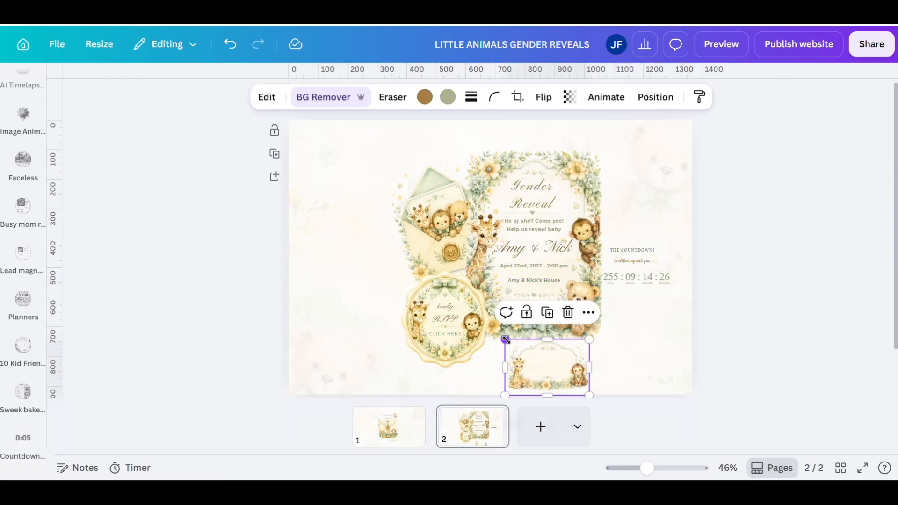
drag(505, 339, 467, 315)
mouse_move(549, 375)
mouse_down()
mouse_move(564, 369)
mouse_move(556, 369)
mouse_up()
- Reduce the timer slightly and place the THE COUNTDOWN heading, celebration line and timer centred inside the giraffe-and-monkey frame
click(619, 371)
drag(634, 262, 526, 336)
click(653, 279)
drag(682, 273, 661, 277)
drag(633, 314, 537, 387)
click(650, 366)
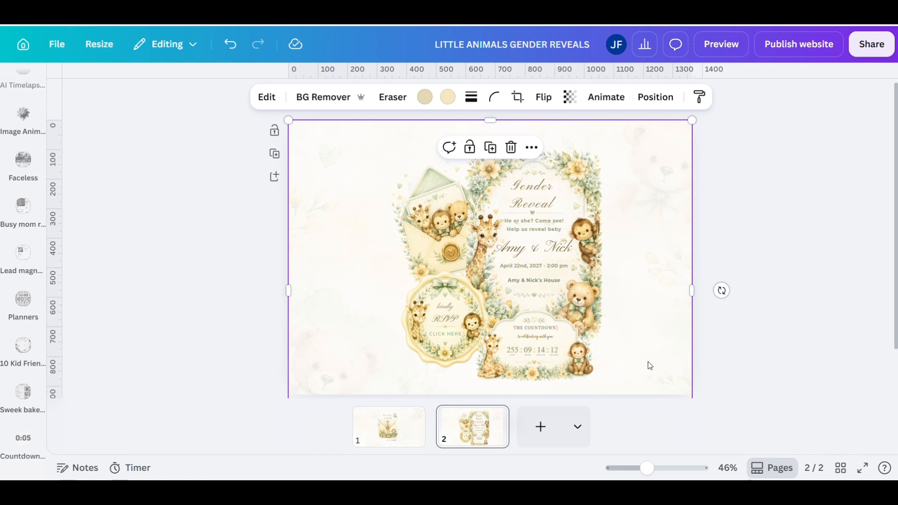
- Examine the invitation page's layout, checking the countdown timer, its frame and the RSVP badge up close
drag(655, 472, 664, 472)
scroll(662, 357, down, 5)
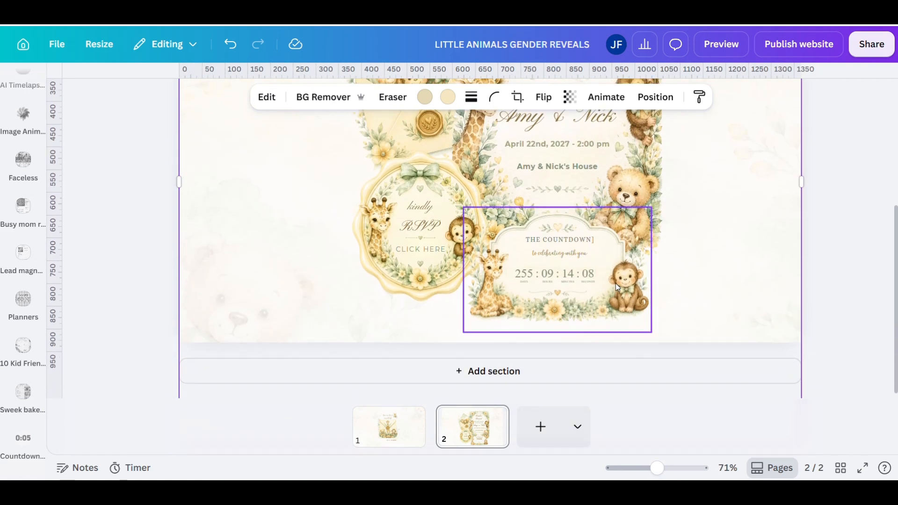
drag(569, 273, 568, 272)
click(673, 294)
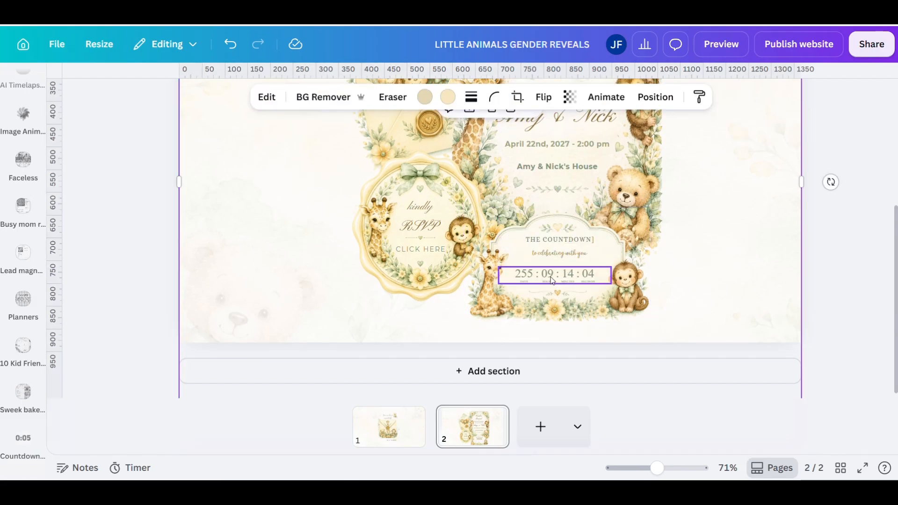
drag(551, 255, 553, 253)
click(737, 325)
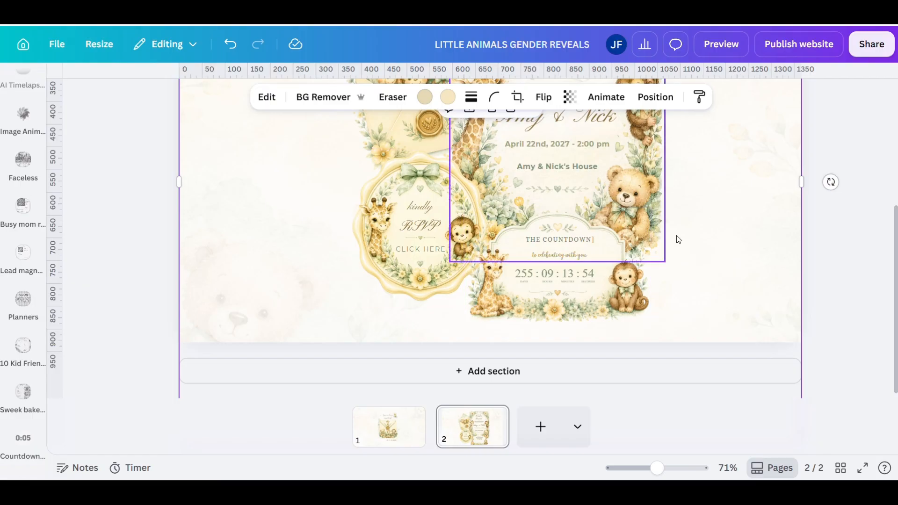
scroll(730, 226, up, 2)
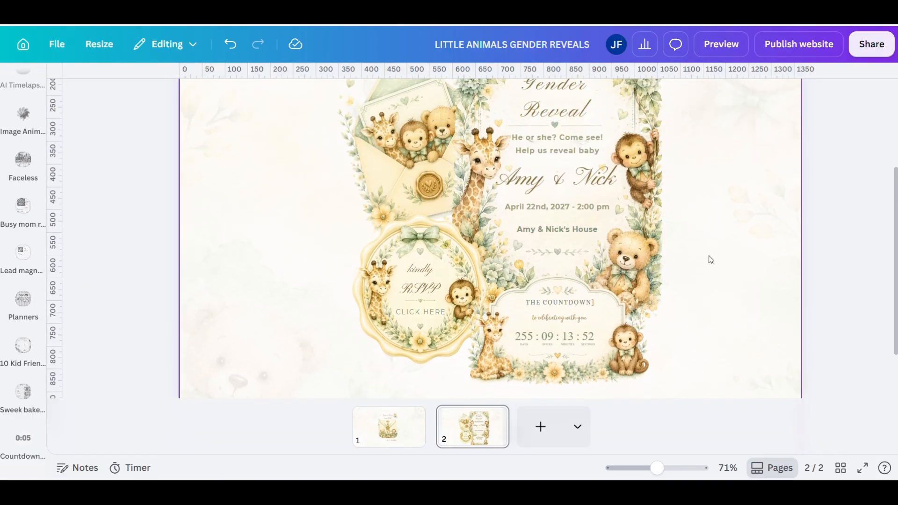
drag(658, 469, 651, 469)
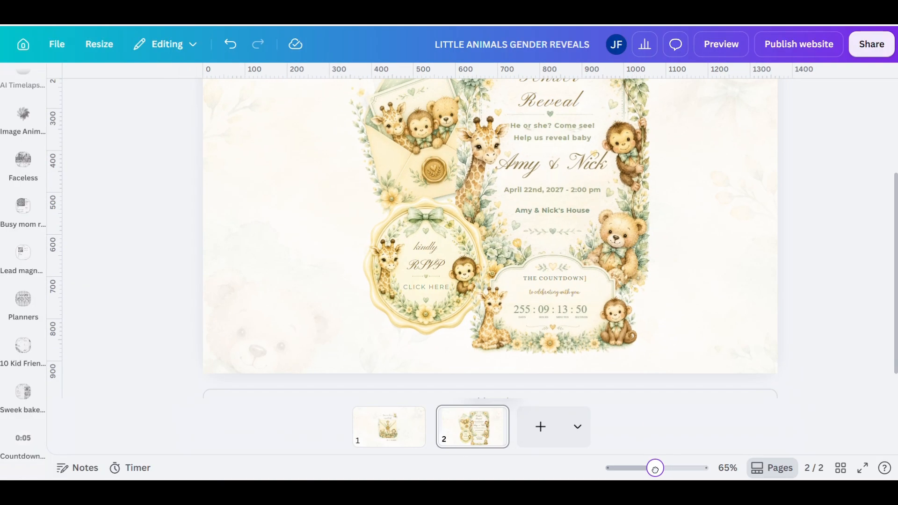
scroll(688, 274, down, 2)
scroll(654, 264, up, 2)
scroll(545, 237, down, 2)
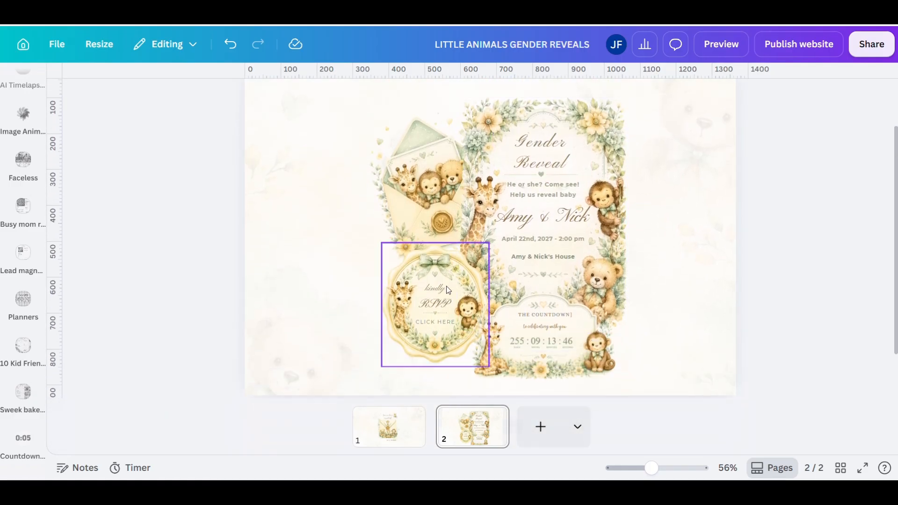
click(670, 327)
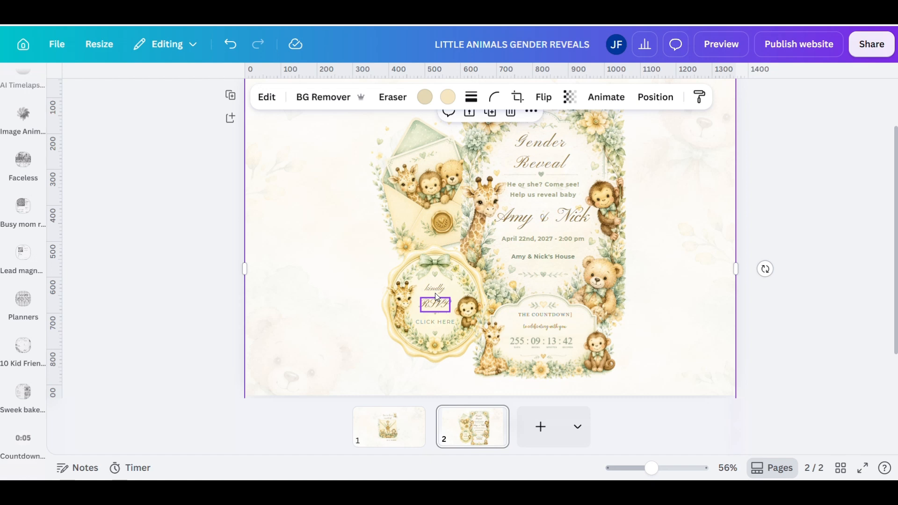
- Add a blank third page and insert the RSVP form from the Events category of form elements
click(541, 427)
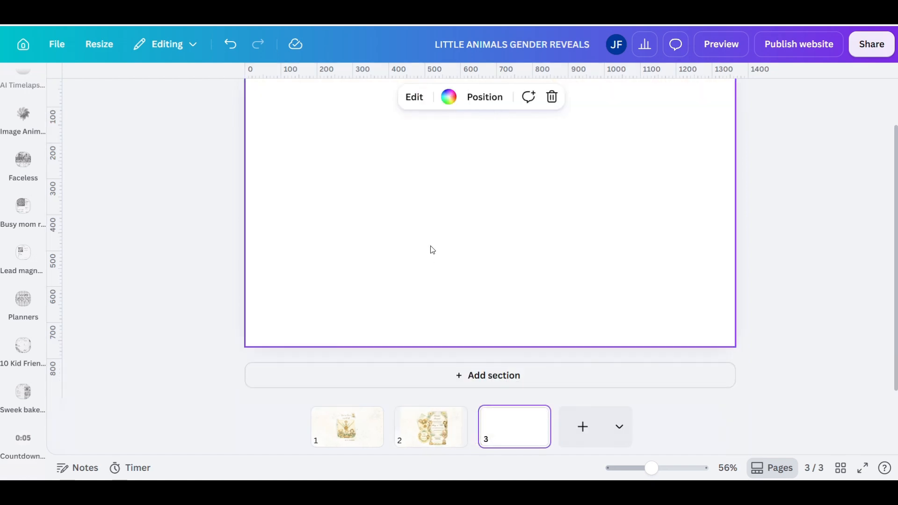
scroll(34, 226, down, 15)
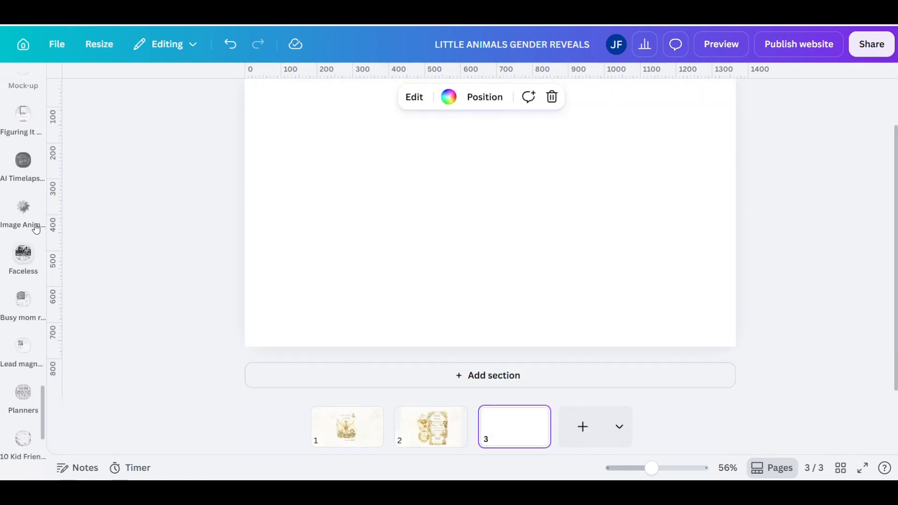
scroll(36, 159, up, 15)
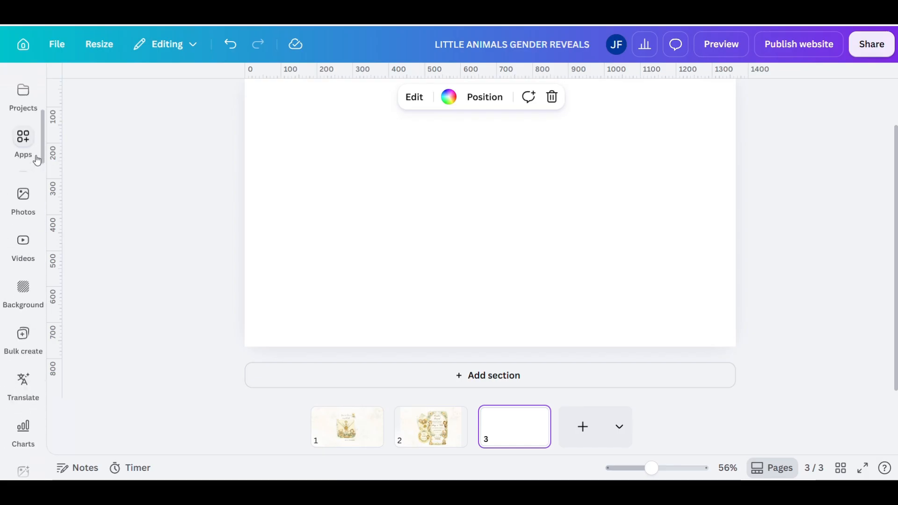
click(25, 135)
click(97, 91)
scroll(192, 456, down, 3)
click(172, 446)
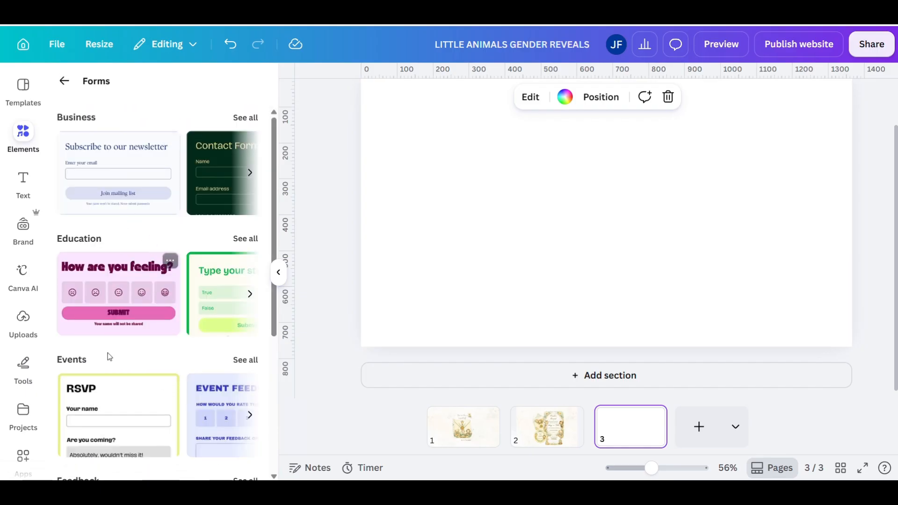
click(245, 360)
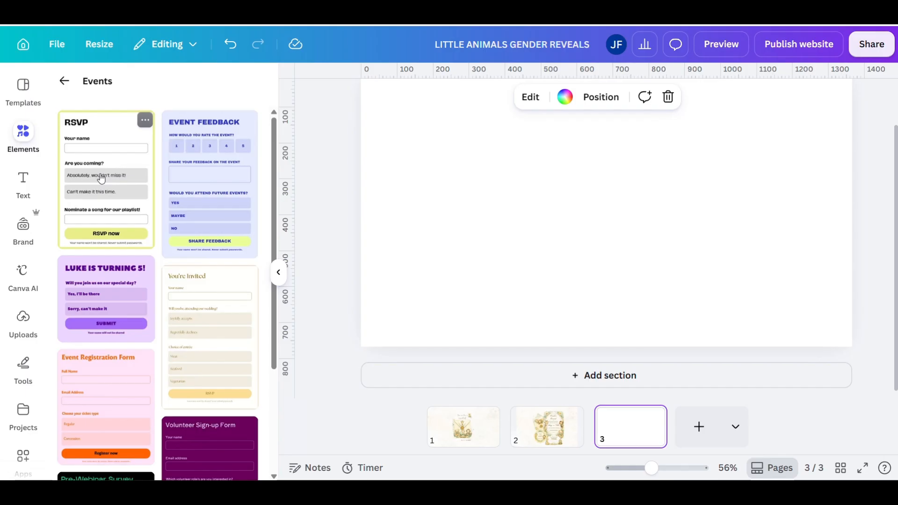
click(101, 178)
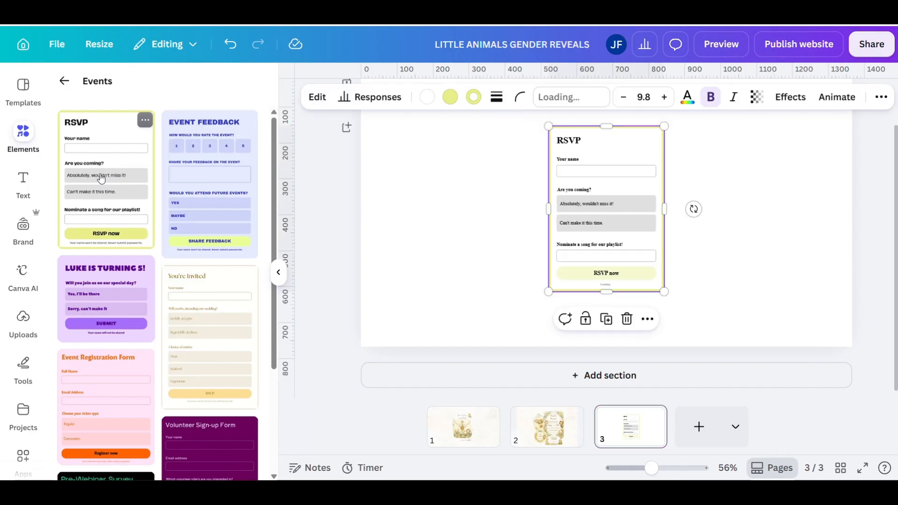
- Enlarge the RSVP form and centre it on the third page
click(277, 273)
scroll(584, 262, up, 1)
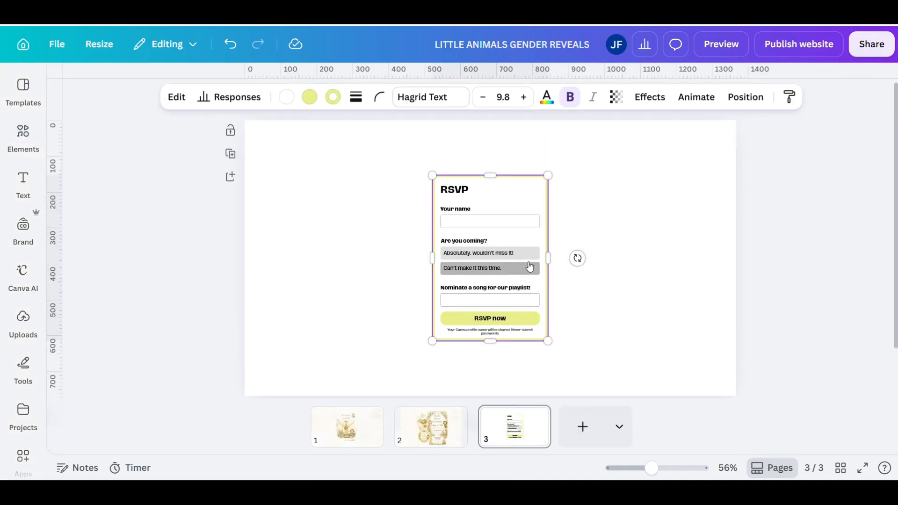
drag(498, 264, 463, 234)
drag(510, 312, 546, 363)
mouse_move(535, 237)
mouse_down()
mouse_move(570, 237)
mouse_move(548, 240)
mouse_up()
click(654, 295)
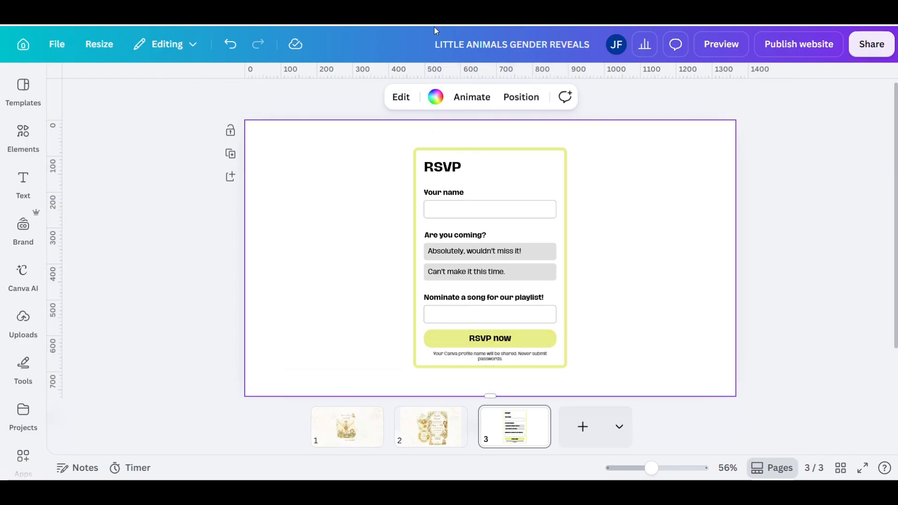
- Copy the colour code #82947A from the venue text on the second page
click(441, 436)
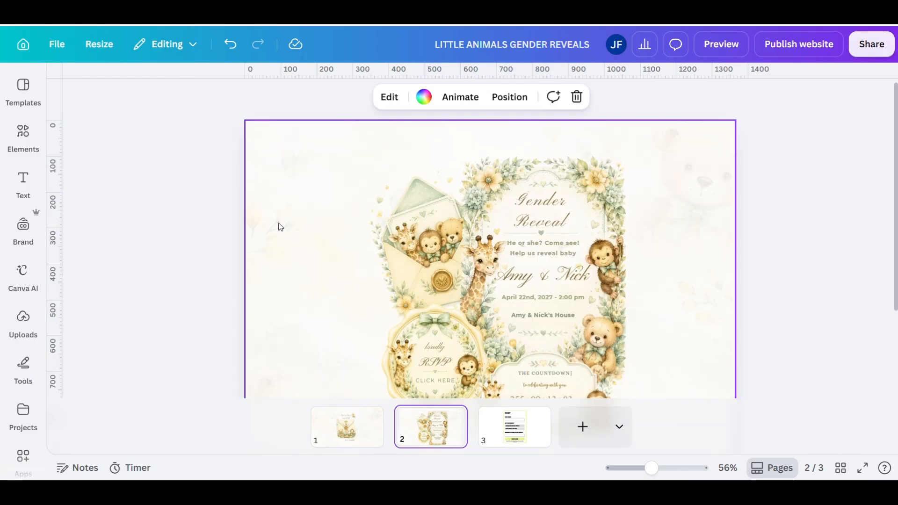
click(541, 315)
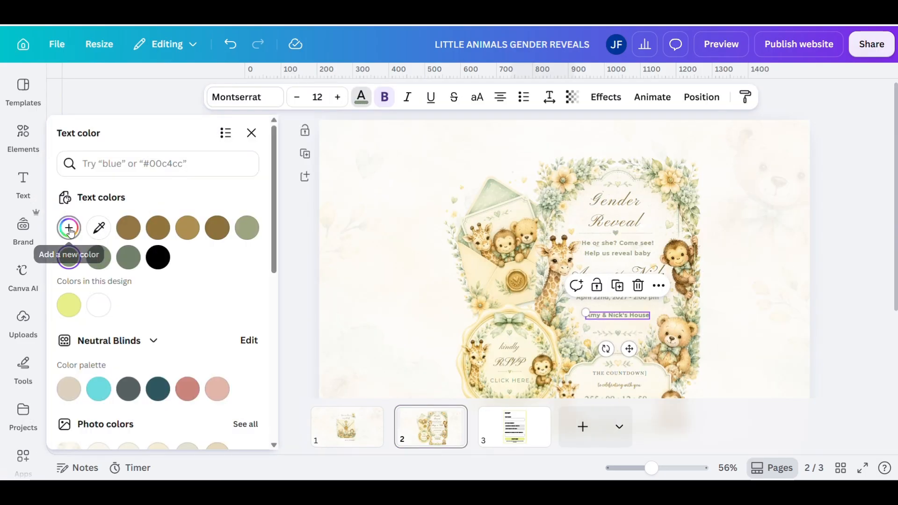
click(69, 228)
key(ctrl+c)
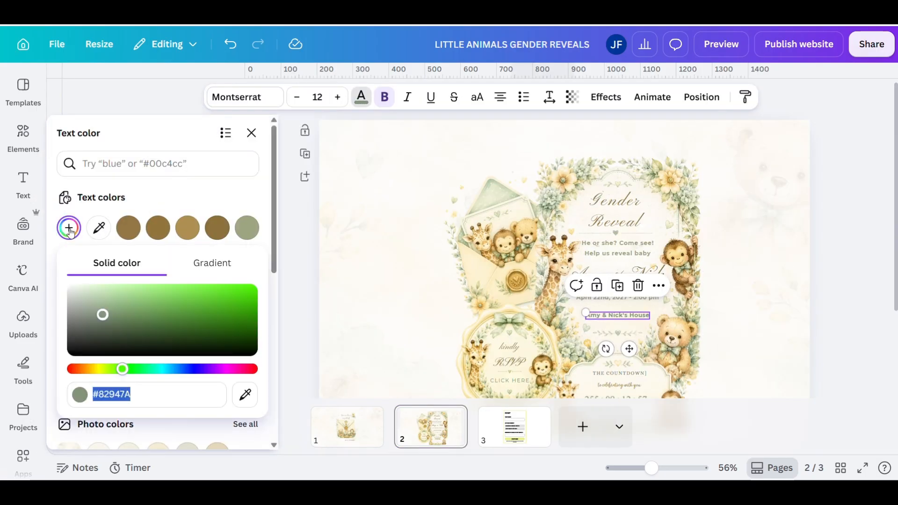
- Set the border colour of the RSVP form on the third page to #82947A
click(507, 435)
click(425, 150)
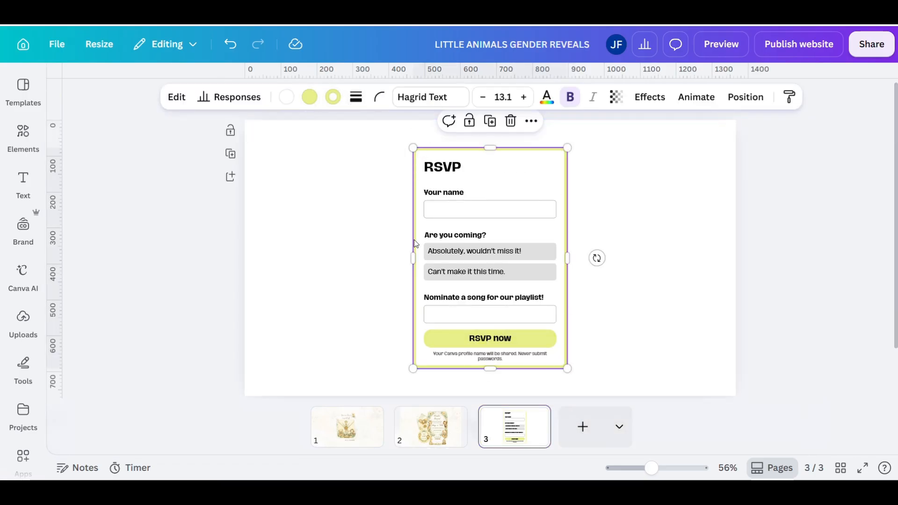
click(333, 97)
click(69, 228)
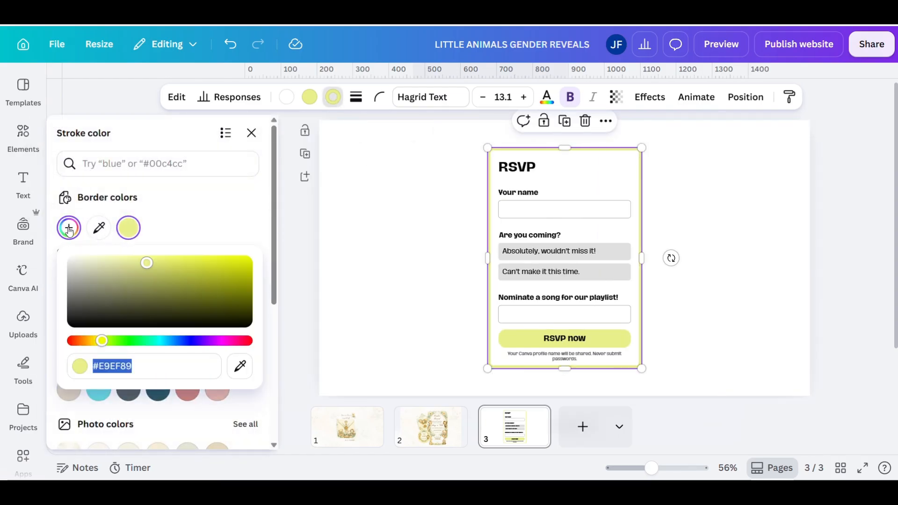
key(ctrl+v)
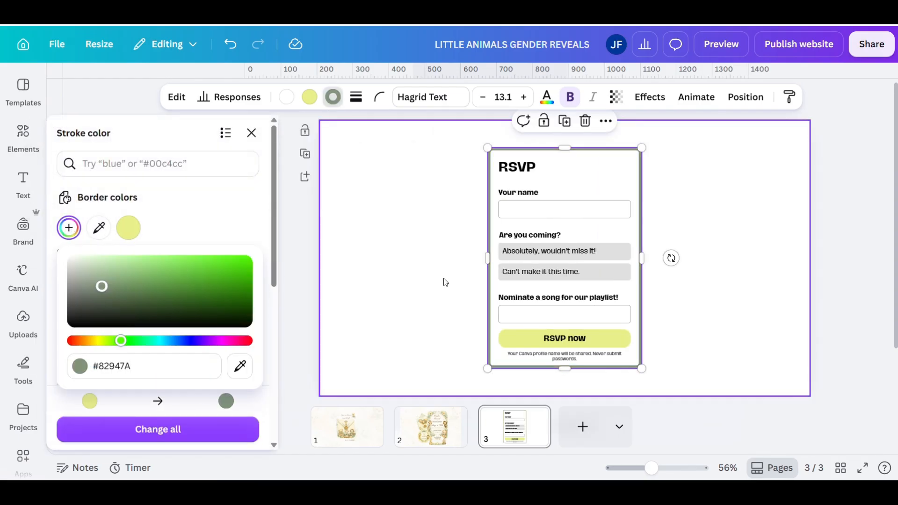
click(445, 282)
click(445, 282)
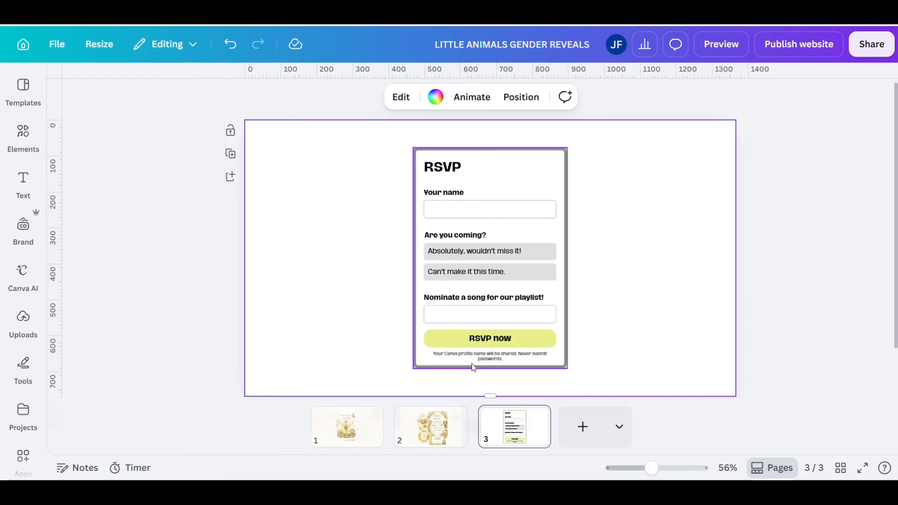
- Set the RSVP form's button colour to #82947A
click(462, 149)
click(309, 97)
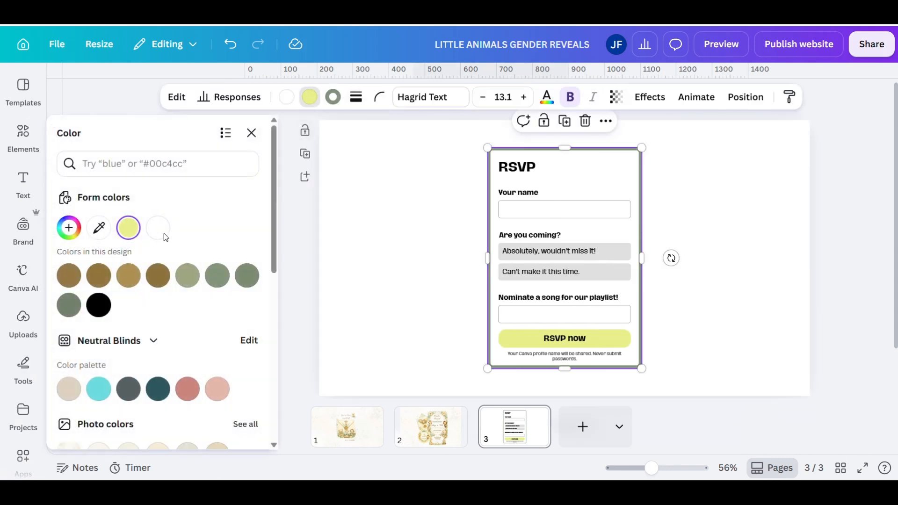
click(71, 227)
key(ctrl+v)
click(380, 284)
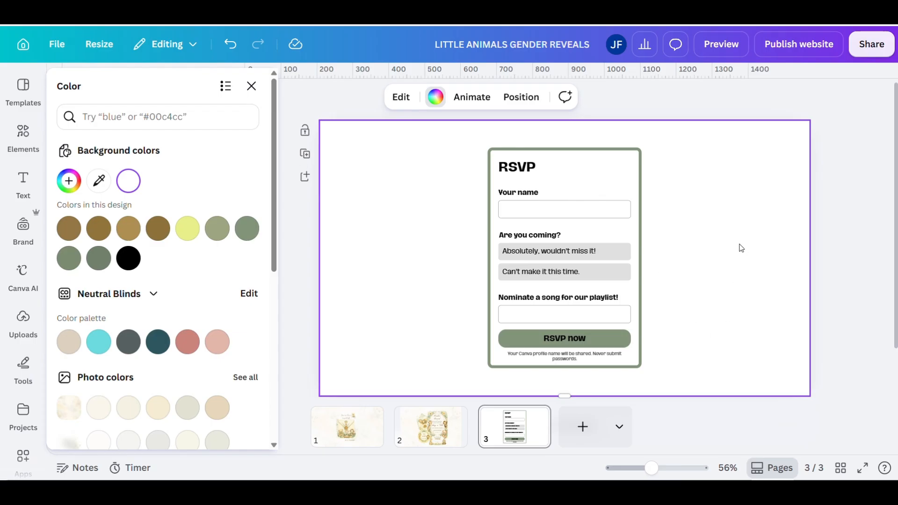
- Try to copy the colour code of the "Gender Reveal" heading on the second page
click(455, 434)
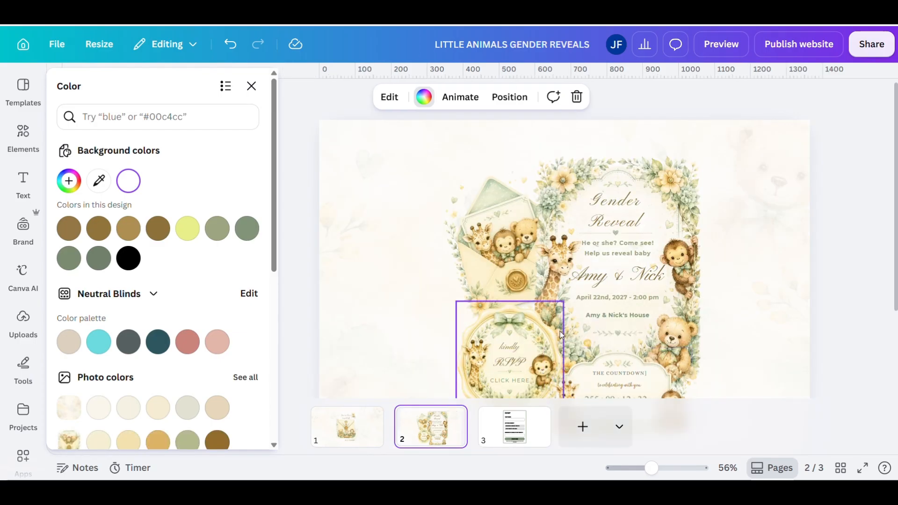
click(614, 211)
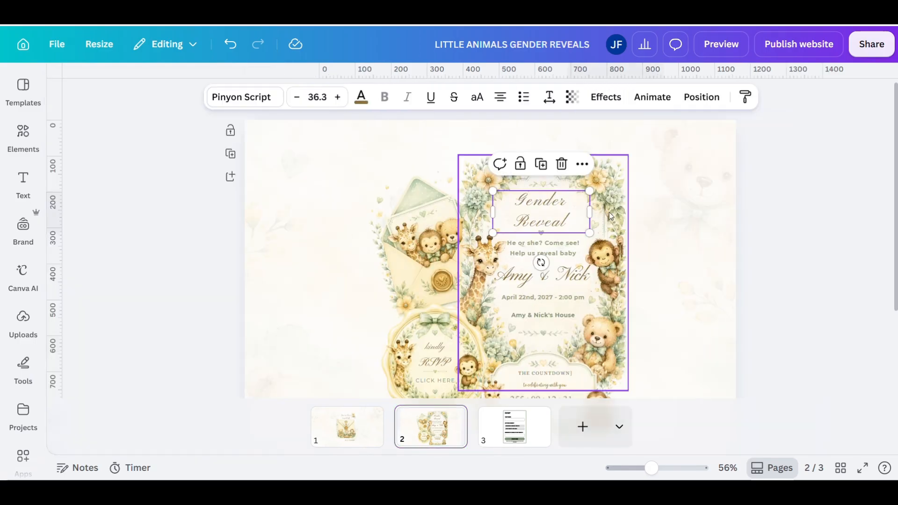
click(361, 96)
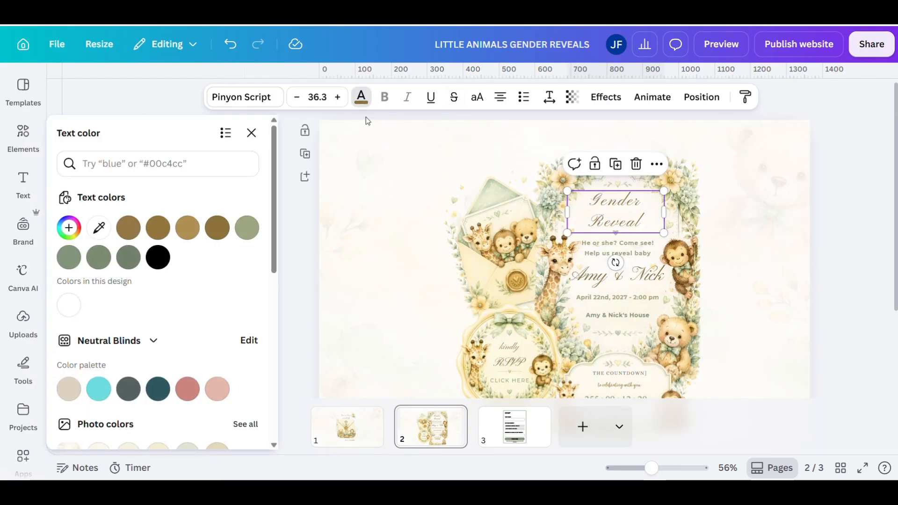
click(68, 228)
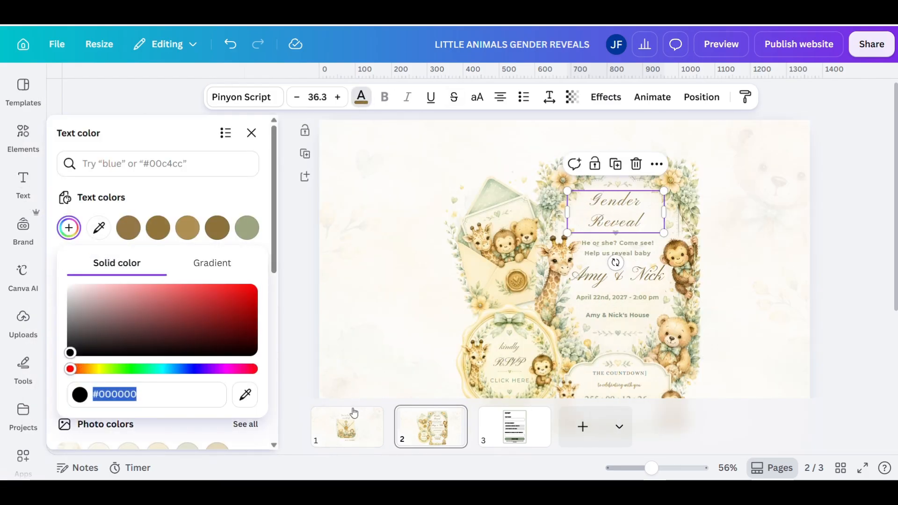
- Apply the copied code #000000 to the RSVP form's button and select the code for replacement
click(493, 431)
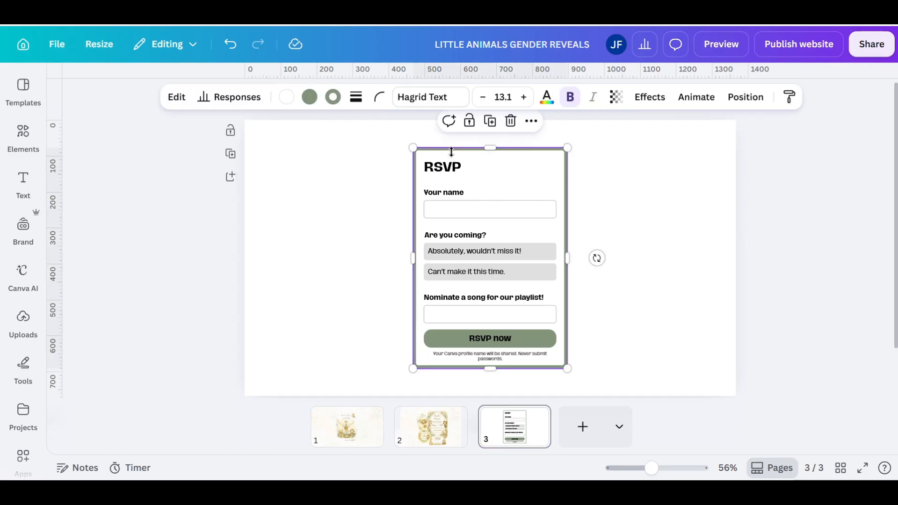
click(309, 97)
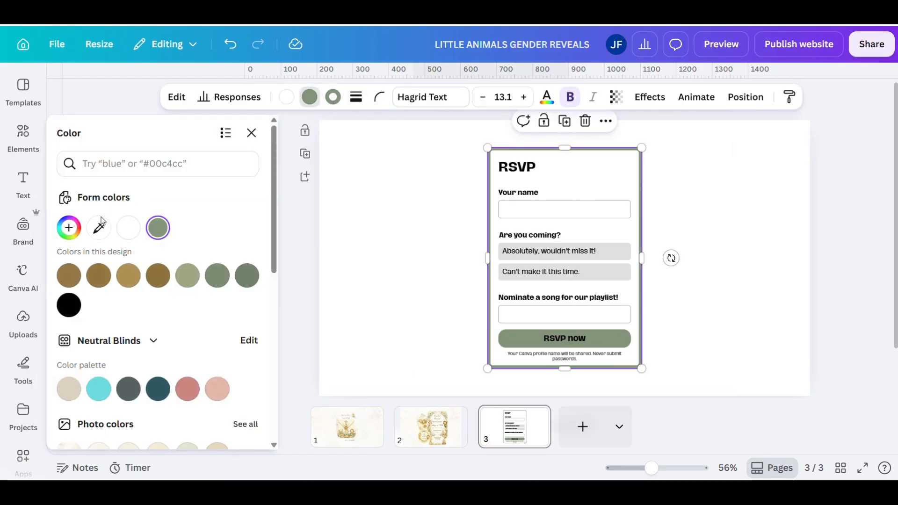
click(69, 228)
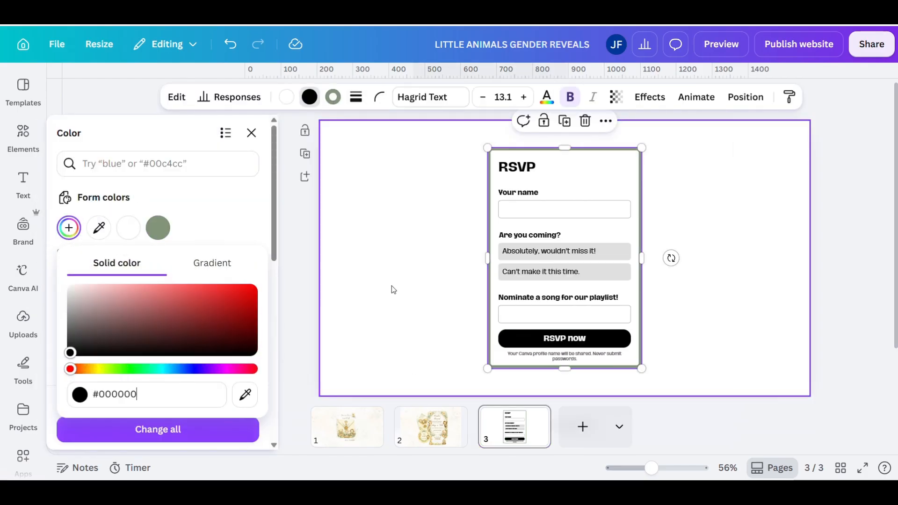
drag(140, 392, 93, 392)
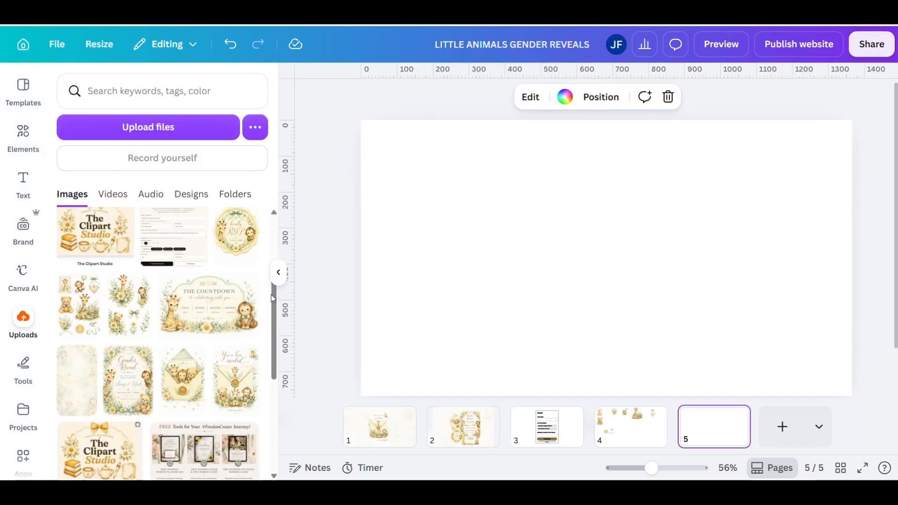
- Place the uploaded giraffe, monkey and bear clipart sheet in the fifth page's upper-left corner and remove its background
click(134, 320)
drag(587, 250, 429, 225)
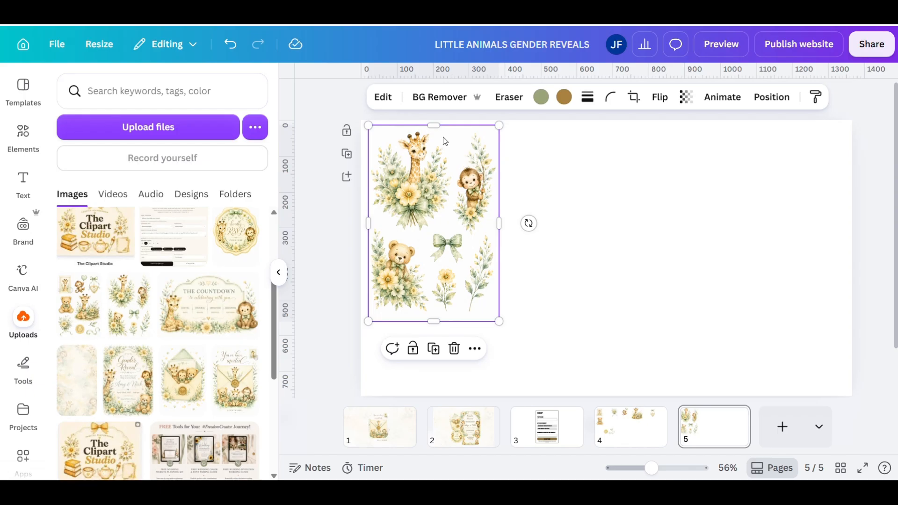
click(431, 99)
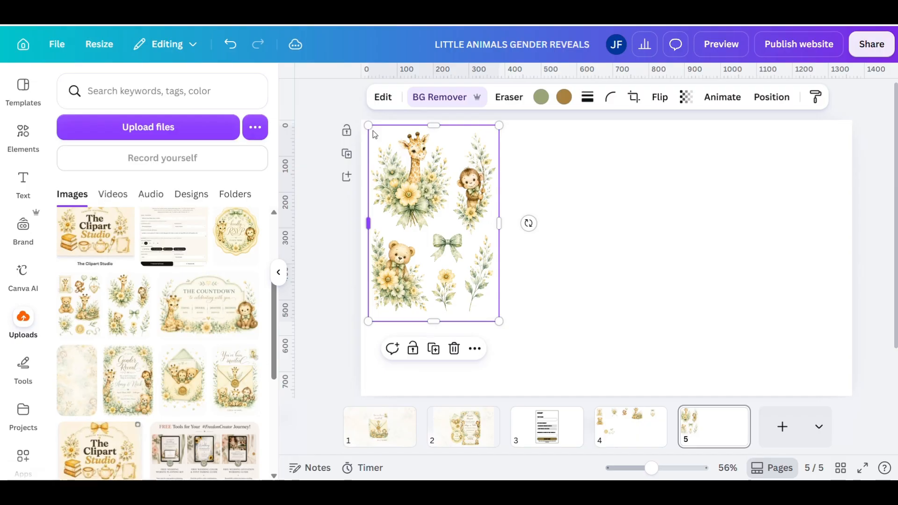
- Separate the giraffe bouquet from the clipart sheet with Magic Grab's brush and move it clear of the sheet's other artwork
click(385, 99)
click(244, 178)
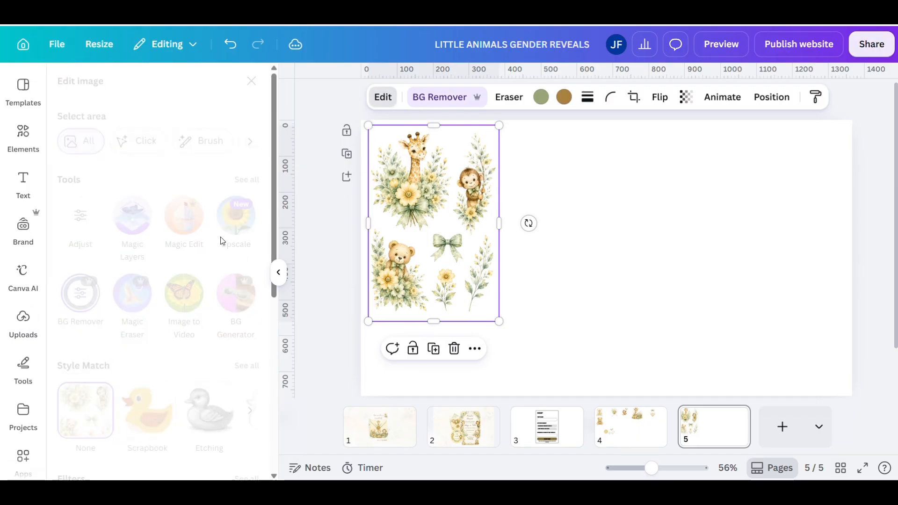
click(140, 425)
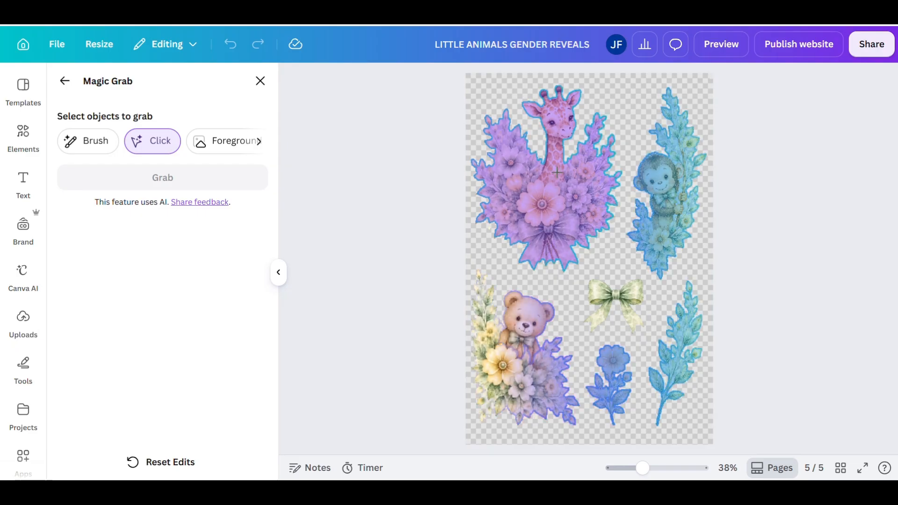
click(94, 141)
mouse_move(479, 118)
mouse_down()
mouse_move(537, 93)
mouse_move(576, 108)
mouse_move(600, 147)
mouse_move(614, 216)
mouse_move(591, 248)
mouse_move(530, 253)
mouse_move(487, 197)
mouse_move(488, 148)
mouse_move(531, 116)
mouse_move(583, 169)
mouse_move(597, 225)
mouse_move(552, 227)
mouse_move(495, 179)
mouse_move(541, 135)
mouse_move(565, 196)
mouse_move(530, 181)
mouse_up()
click(169, 254)
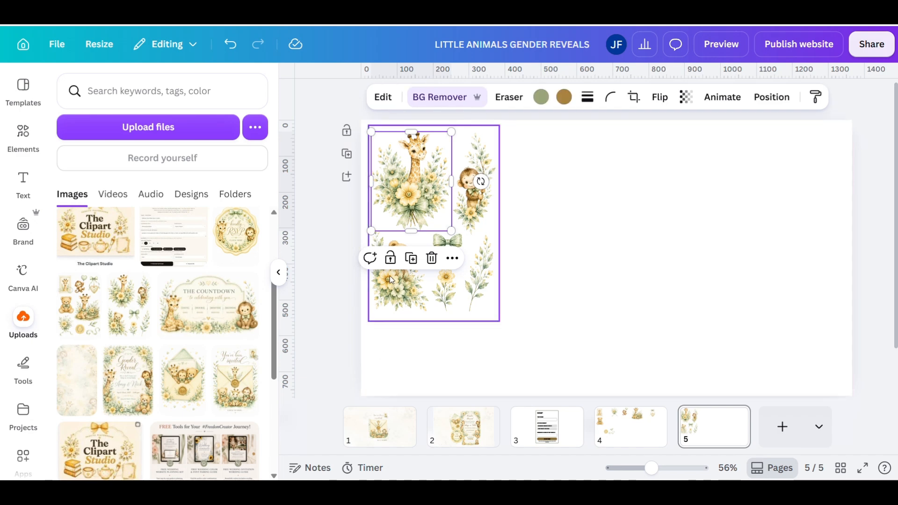
drag(421, 206, 586, 201)
- Separate the monkey and its floral branch from the clipart sheet using Magic Grab's brush
click(430, 187)
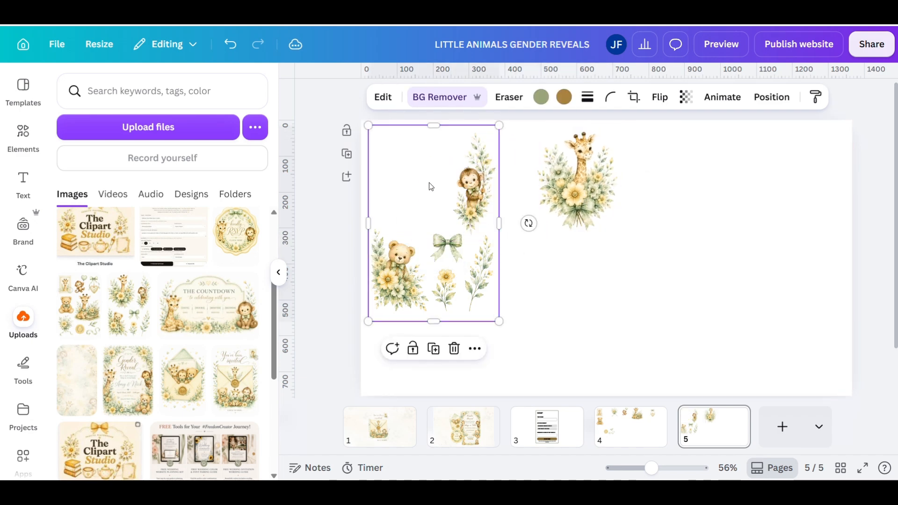
click(383, 98)
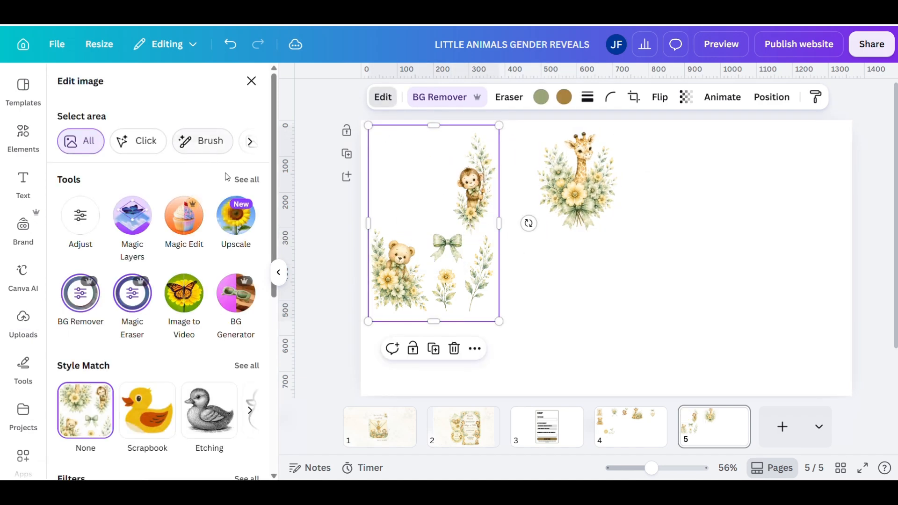
click(246, 180)
click(131, 423)
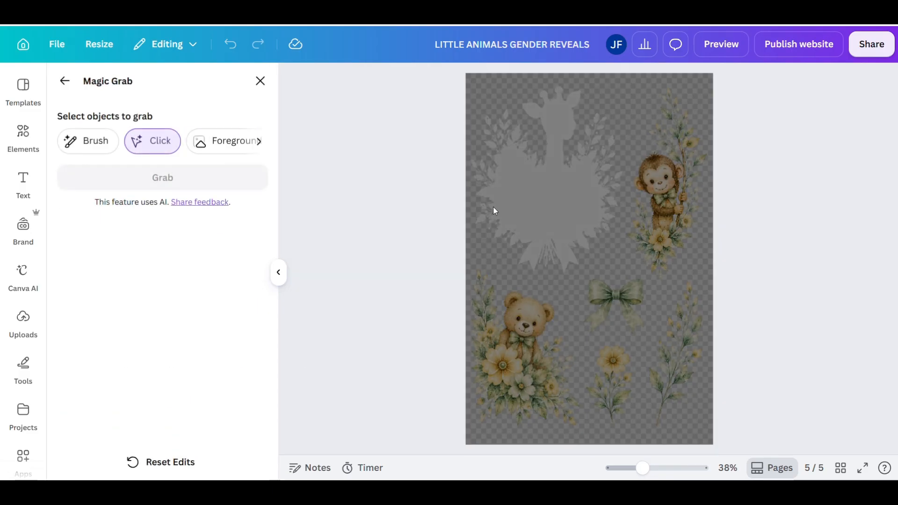
click(90, 141)
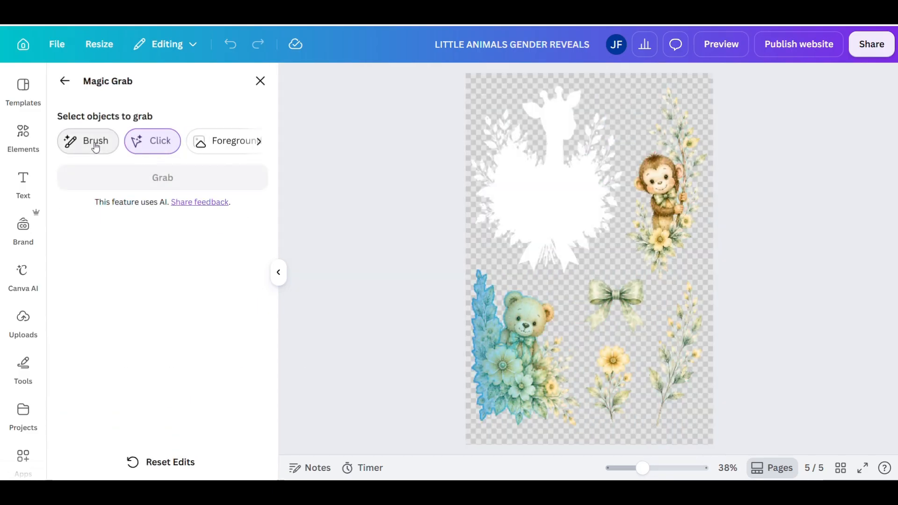
mouse_move(654, 96)
mouse_down()
mouse_move(665, 108)
mouse_move(683, 238)
mouse_move(655, 257)
mouse_move(663, 160)
mouse_move(651, 234)
mouse_move(673, 180)
mouse_up()
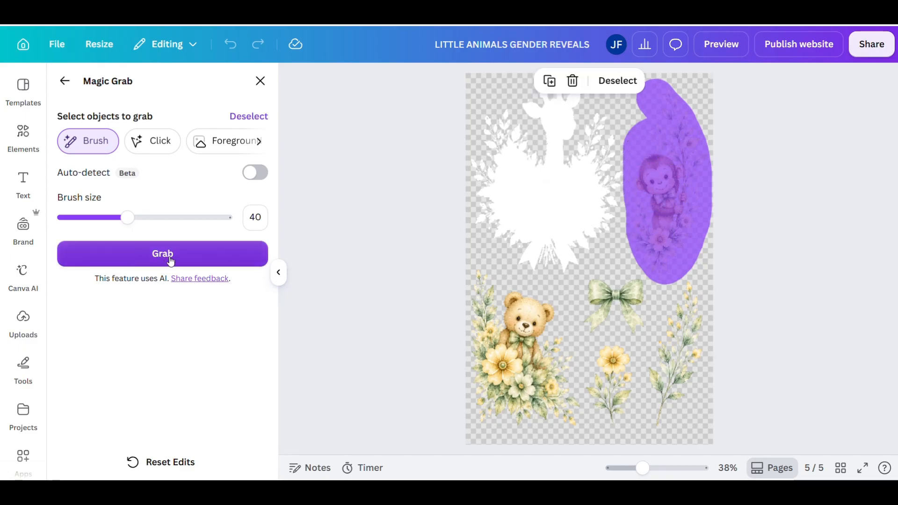
click(171, 258)
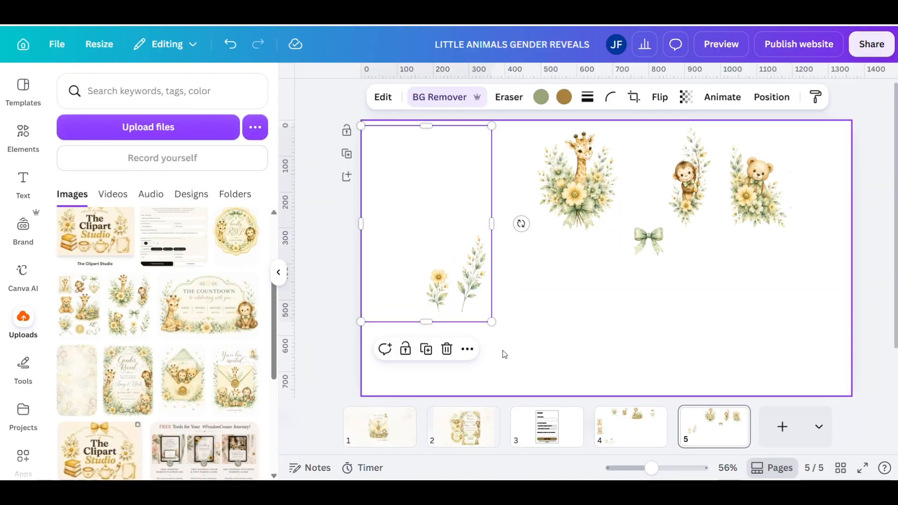
- Copy the bow-and-heart ornament from the fourth page to the RSVP page and place it over the form's upper-right corner
click(596, 416)
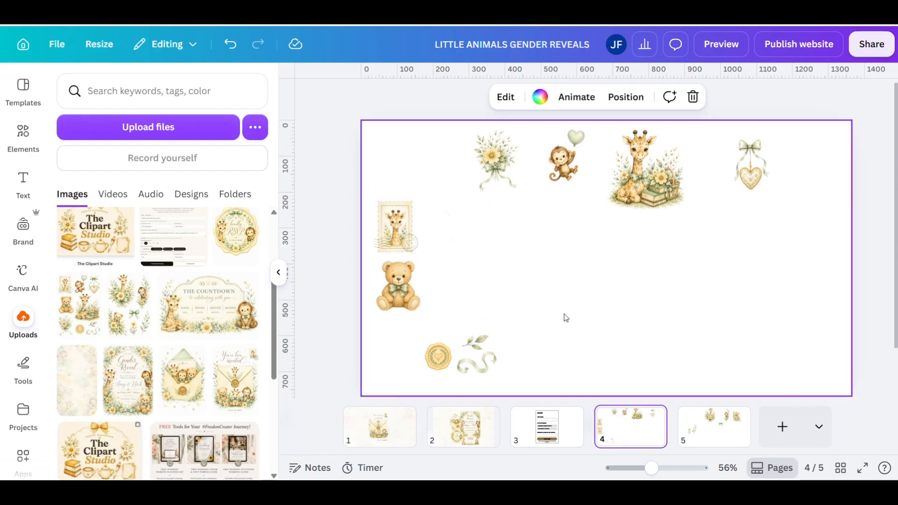
click(741, 157)
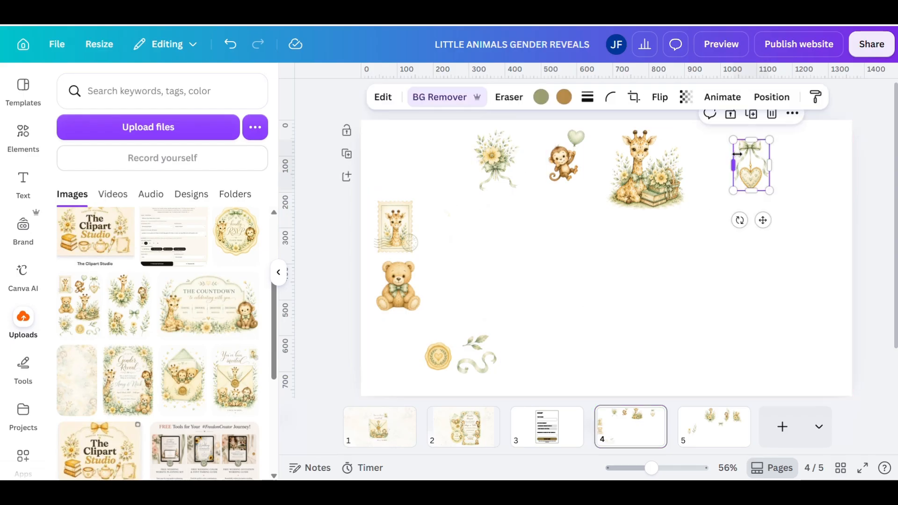
click(567, 425)
key(ctrl+v)
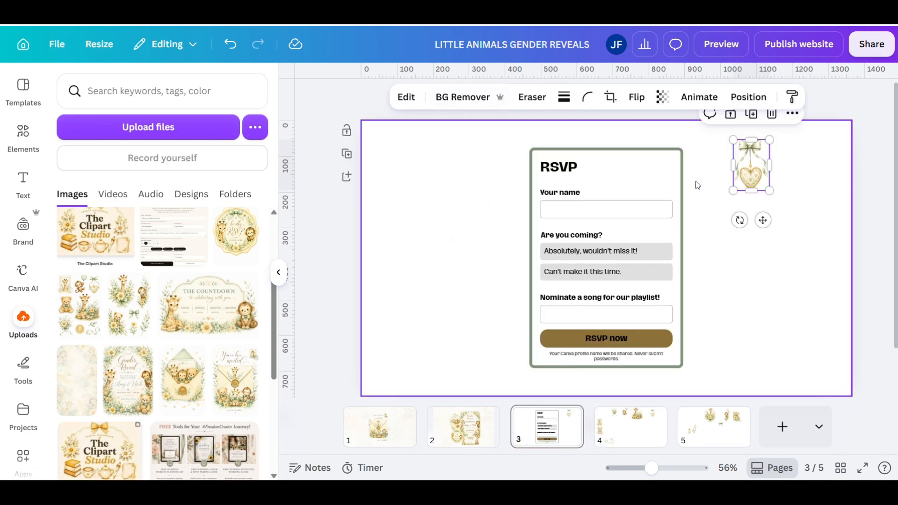
drag(751, 183, 678, 185)
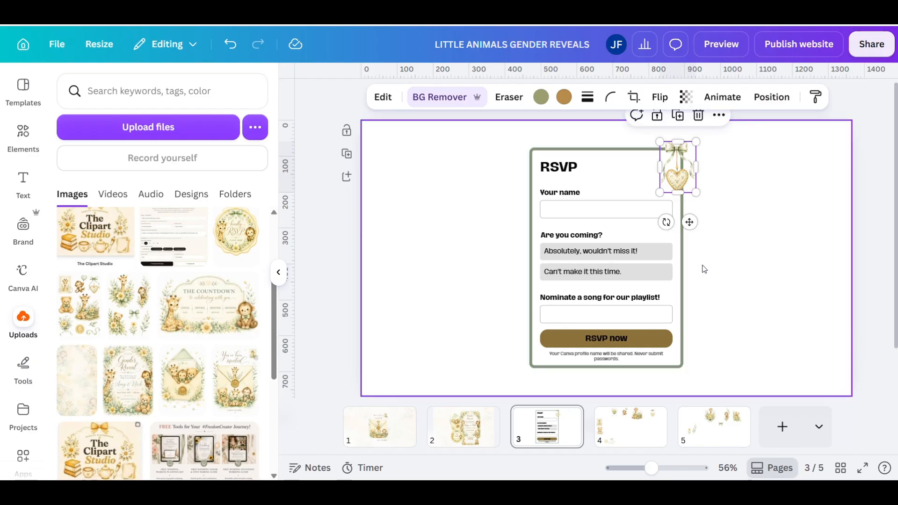
- Tilt the bow-and-heart ornament clockwise on the RSVP form's corner
drag(665, 222, 639, 215)
click(719, 229)
click(707, 154)
click(679, 151)
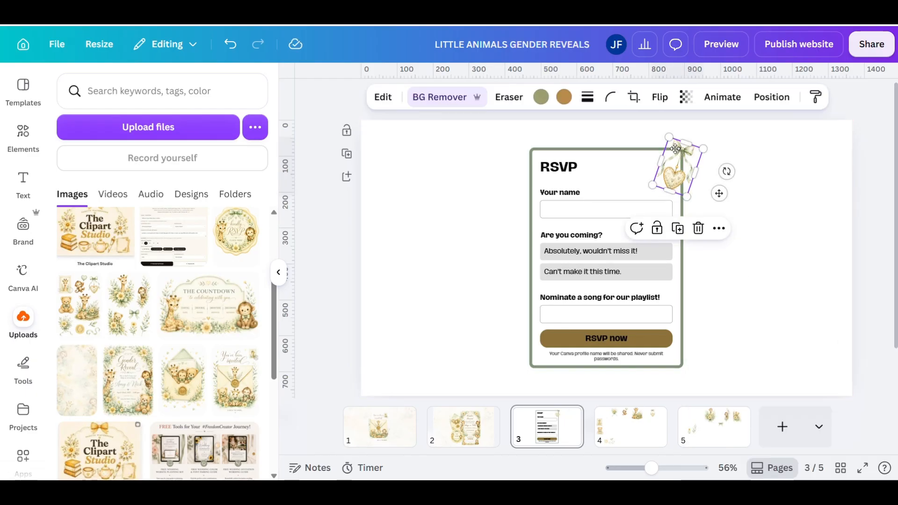
click(753, 257)
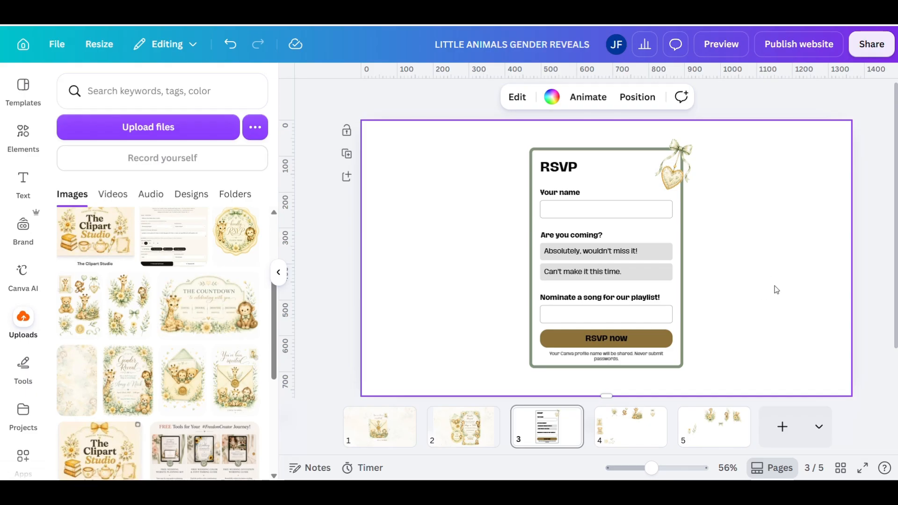
- Copy the bear bouquet from the fifth page to the RSVP page and place it at the form's lower-left corner
click(734, 425)
click(574, 219)
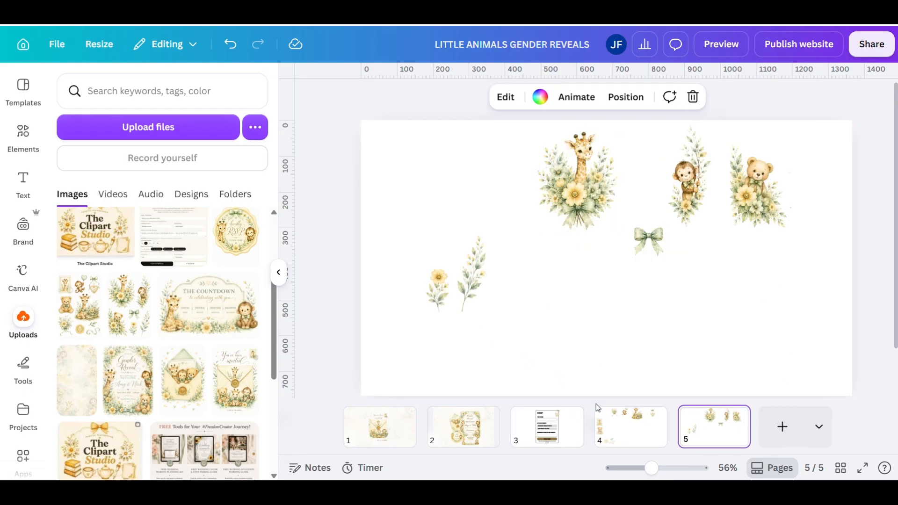
click(748, 204)
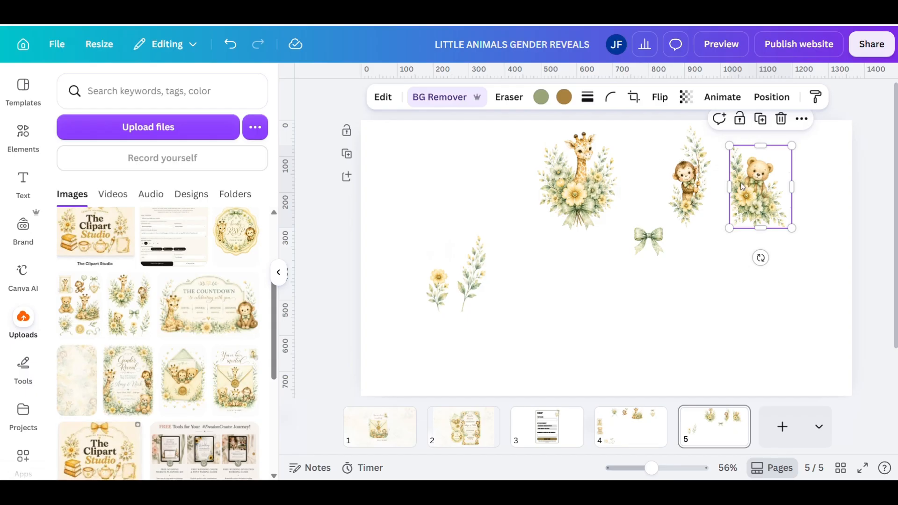
click(545, 432)
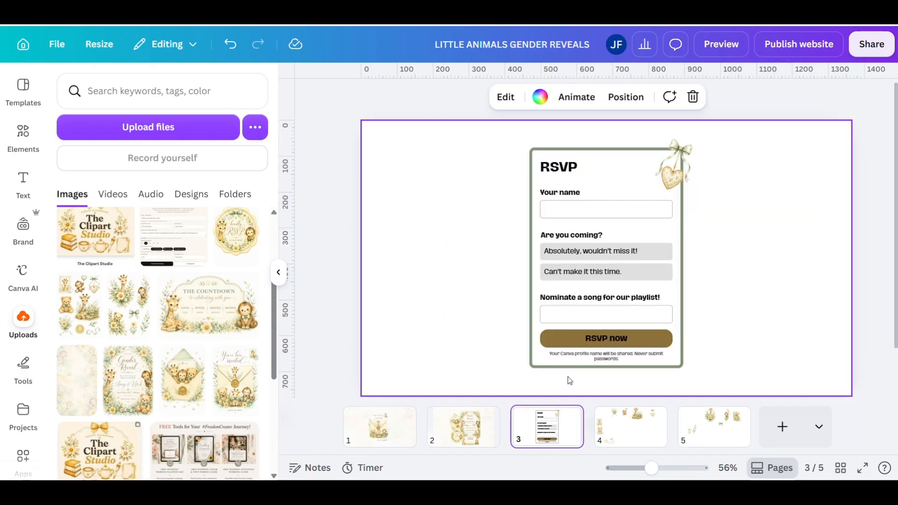
key(ctrl+v)
drag(751, 199, 514, 345)
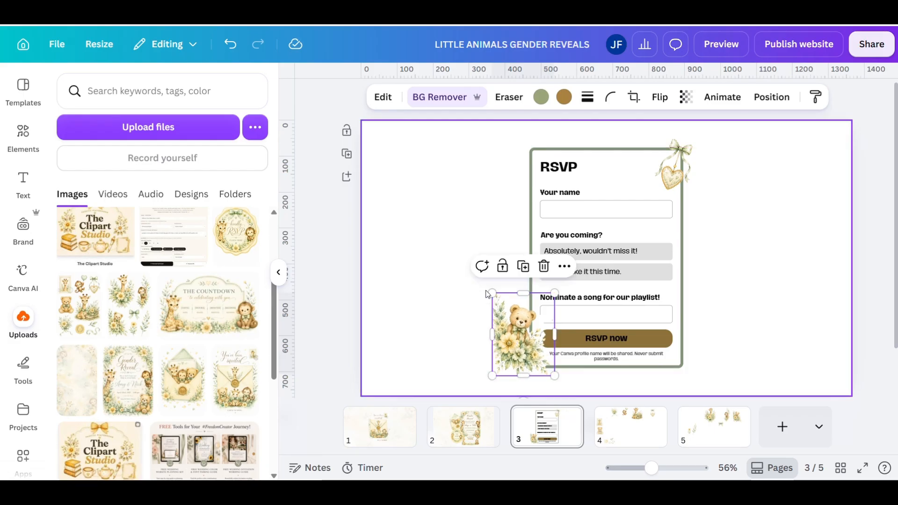
- Enlarge the bear bouquet outward from the RSVP form's lower-left corner
drag(492, 293, 468, 260)
click(642, 374)
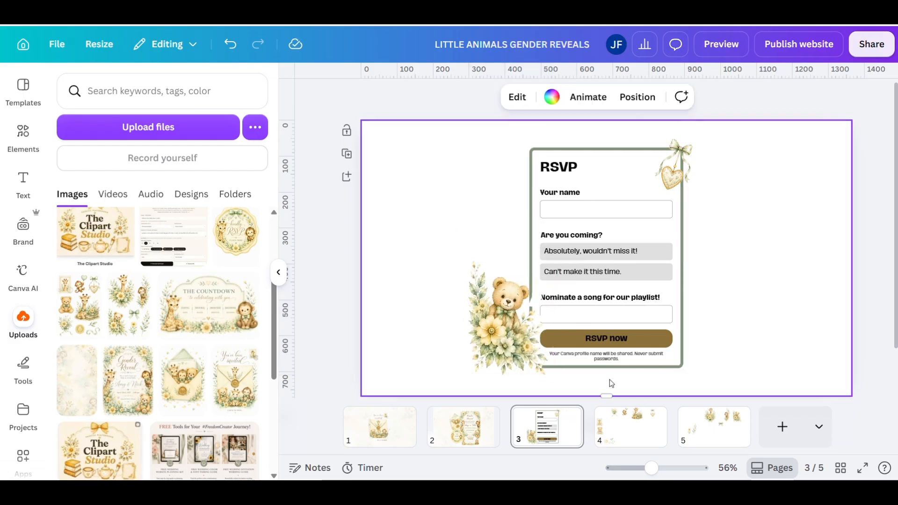
click(504, 348)
click(776, 326)
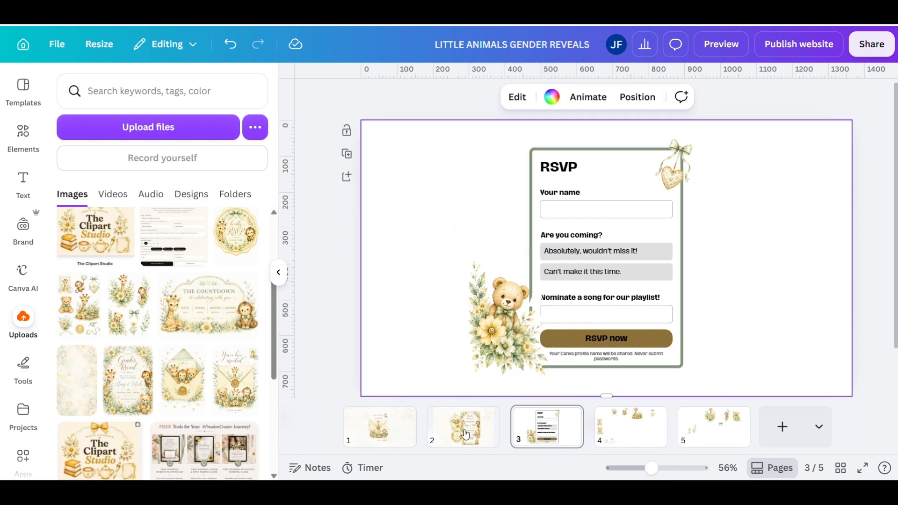
- Compare the second page's invitation layout with the separated clipart on the fourth and fifth pages
click(444, 427)
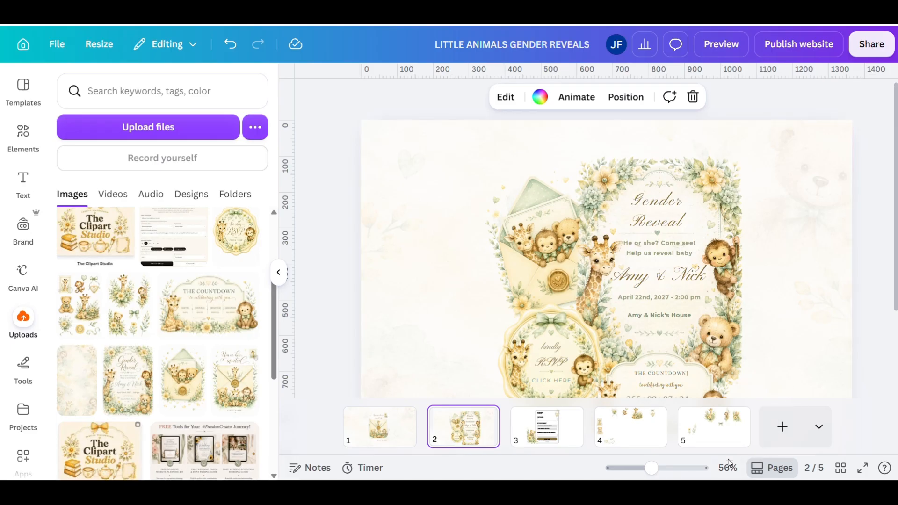
mouse_move(656, 473)
mouse_down()
mouse_move(635, 469)
mouse_move(643, 469)
mouse_up()
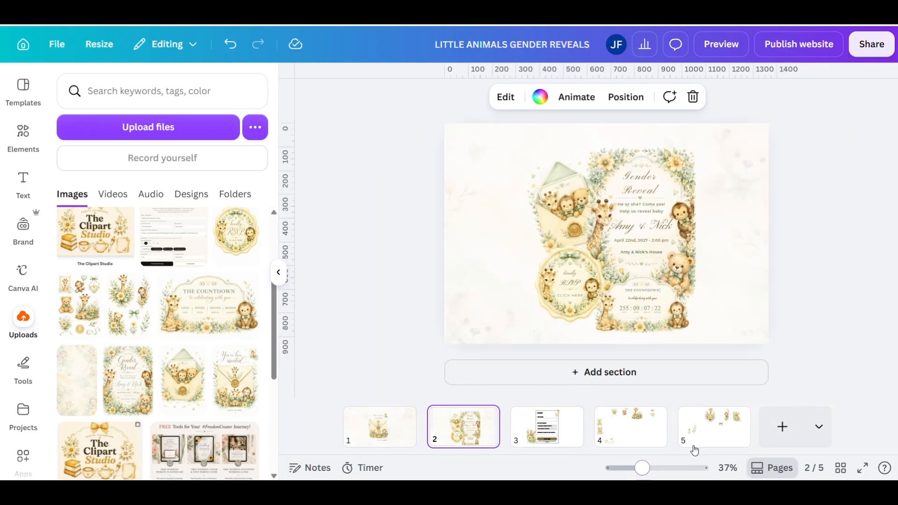
click(728, 434)
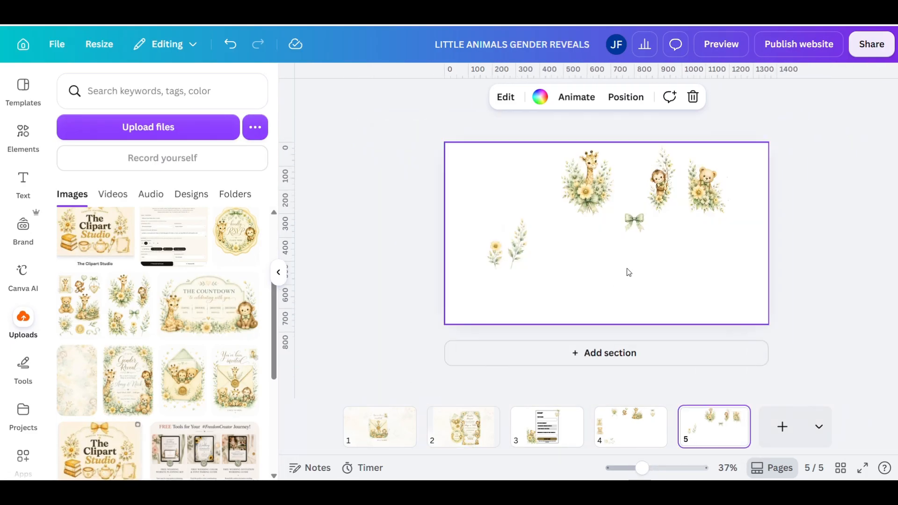
click(645, 430)
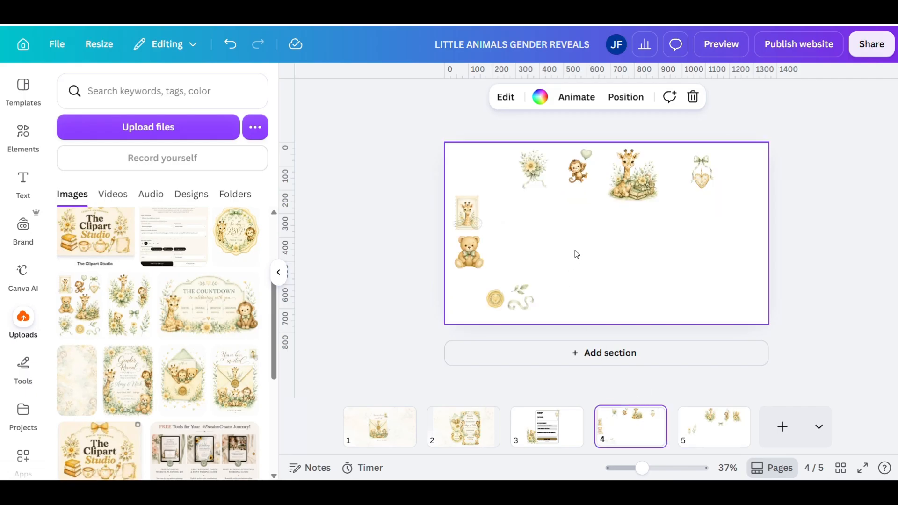
click(687, 420)
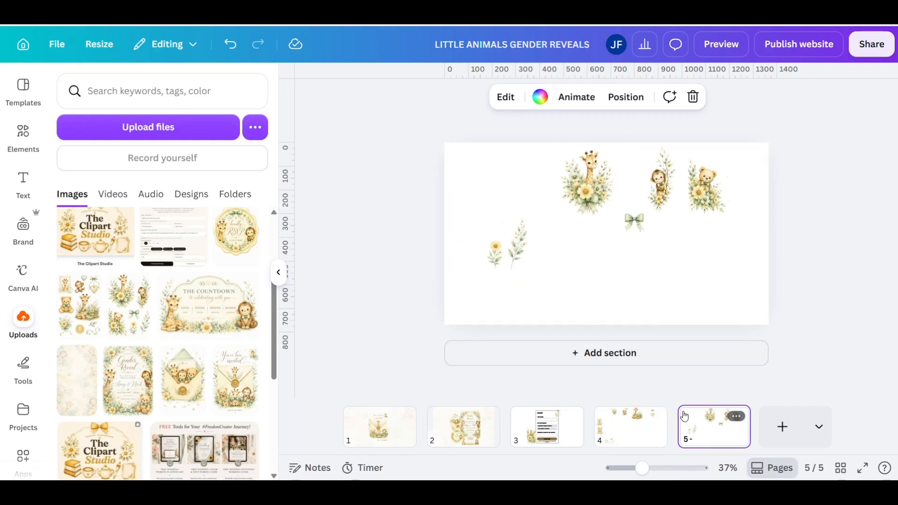
click(477, 428)
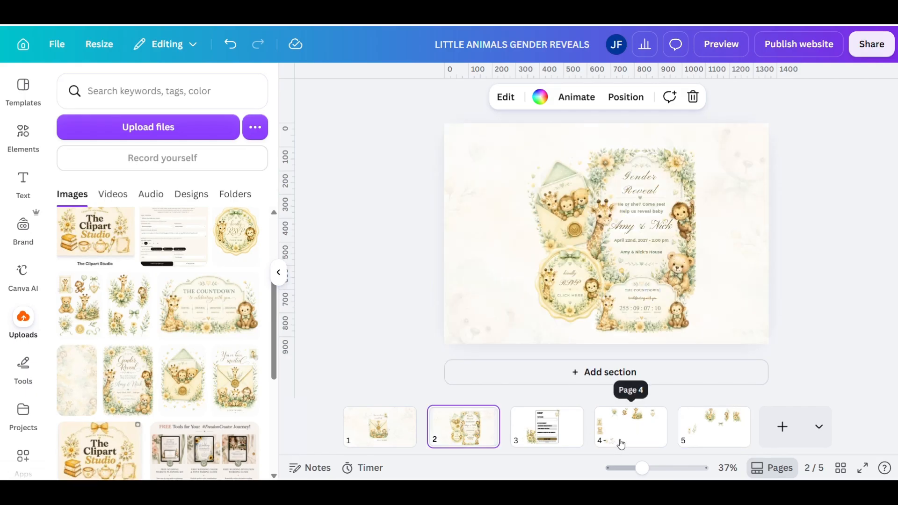
click(703, 440)
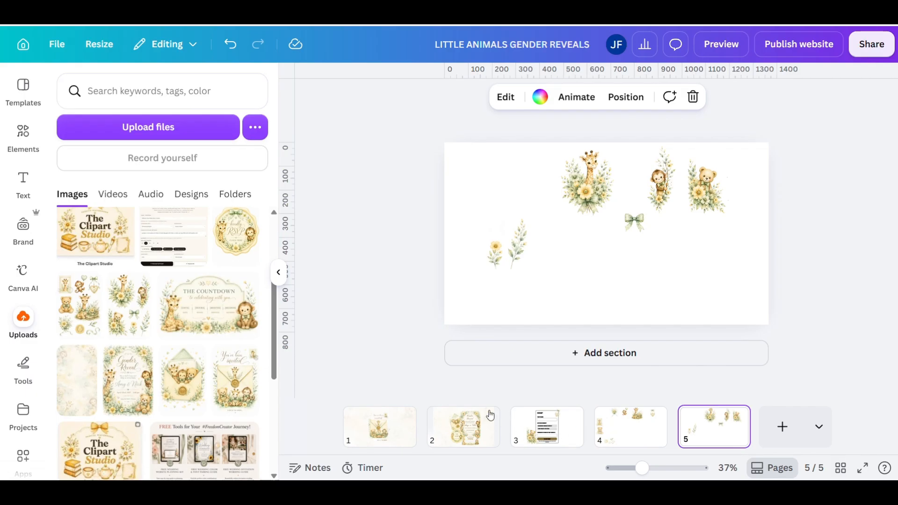
click(617, 420)
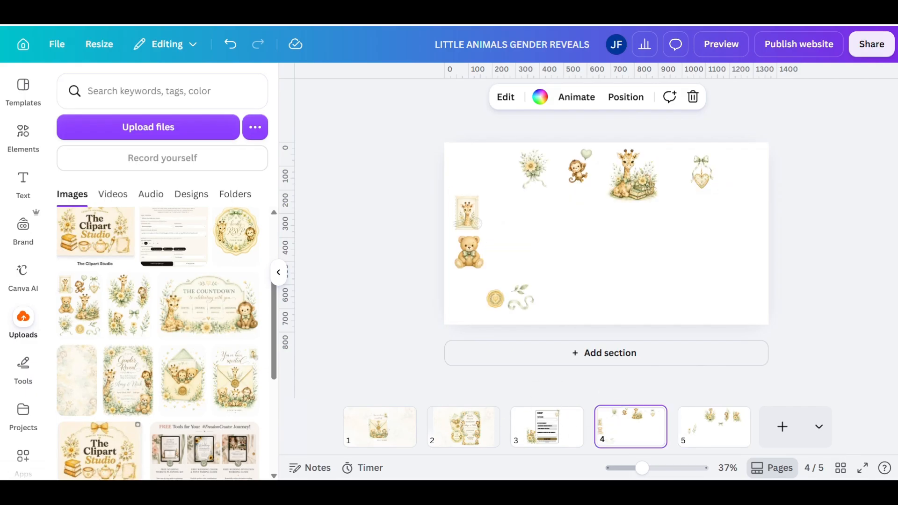
- Copy the monkey on its floral branch from the fifth page to the first page and place it slightly tilted at the envelope's upper-left corner
click(714, 426)
click(706, 195)
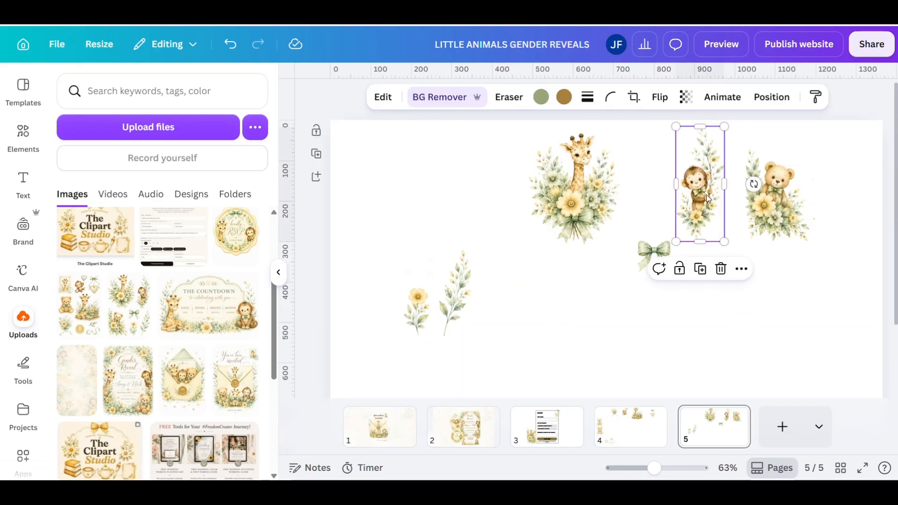
click(357, 438)
click(462, 290)
key(ctrl+v)
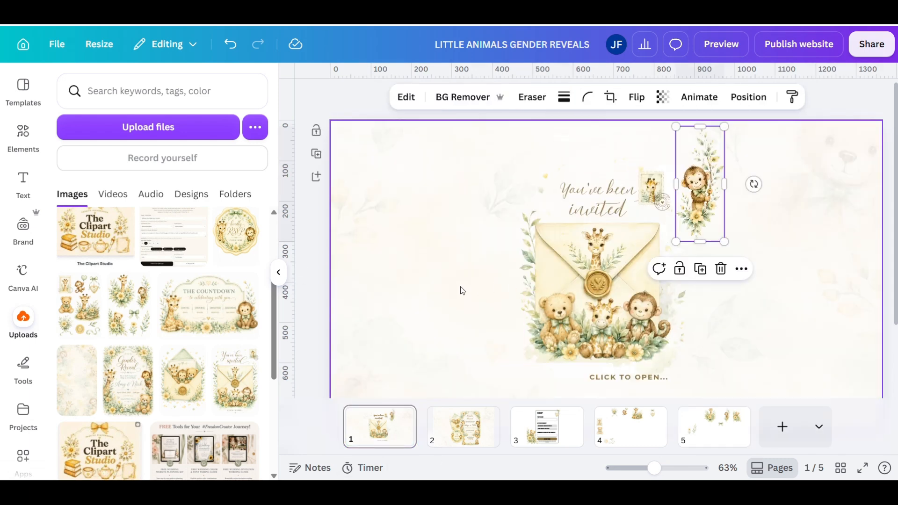
drag(675, 180, 497, 215)
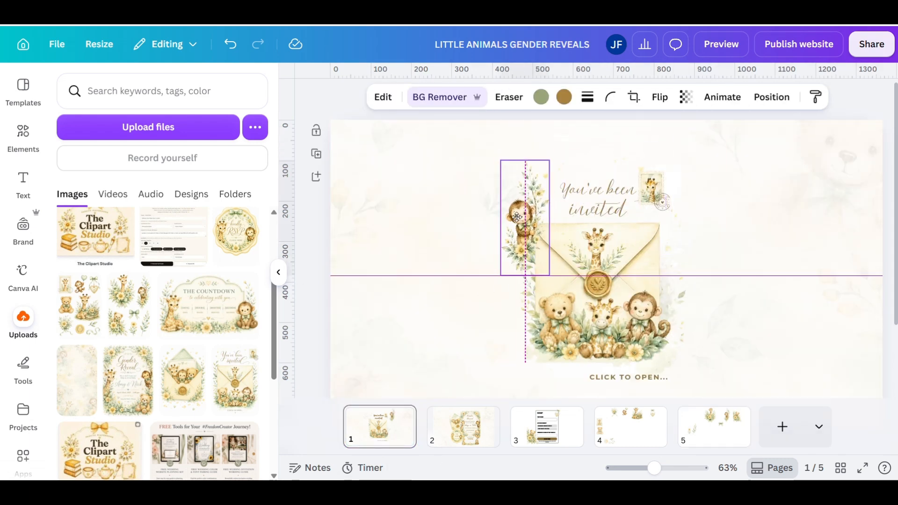
drag(525, 303, 537, 305)
drag(523, 215, 521, 219)
click(780, 296)
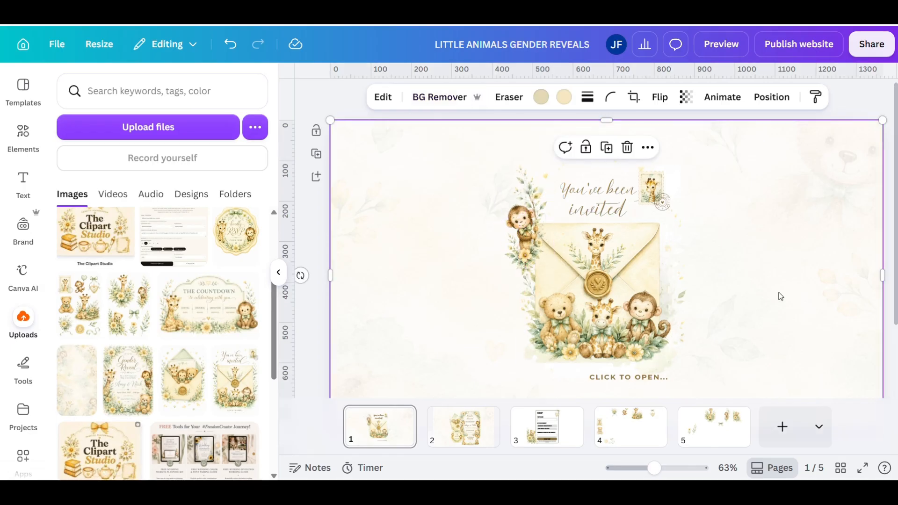
- Paste the monkey on its floral branch onto the second page and place it beside the open envelope's upper left
click(485, 429)
scroll(405, 238, down, 3)
click(403, 237)
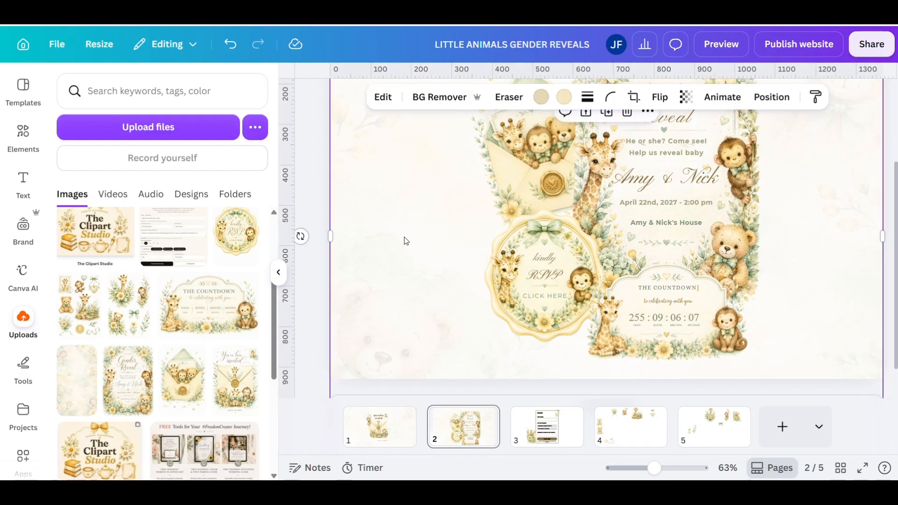
key(ctrl+v)
scroll(466, 265, up, 3)
drag(689, 188, 464, 228)
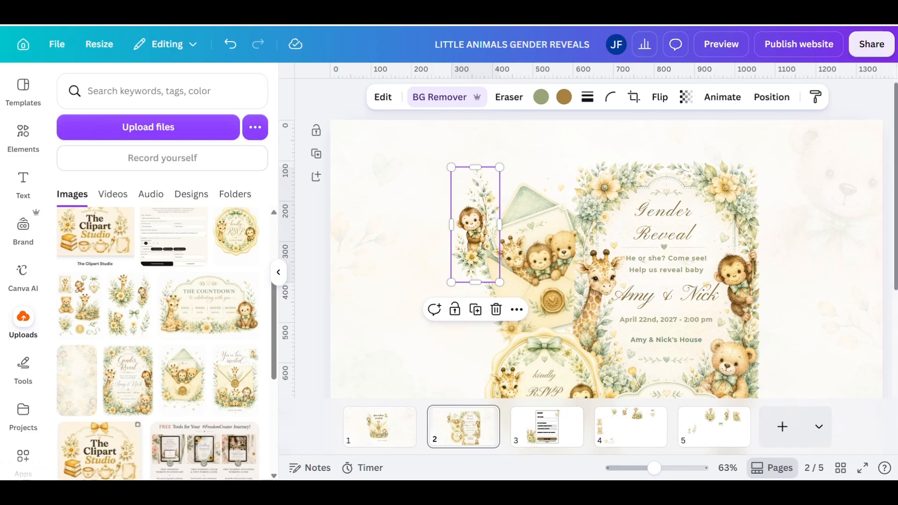
- Copy the ribbon-tied flower bouquet from the fourth page and paste it onto the second page
click(405, 229)
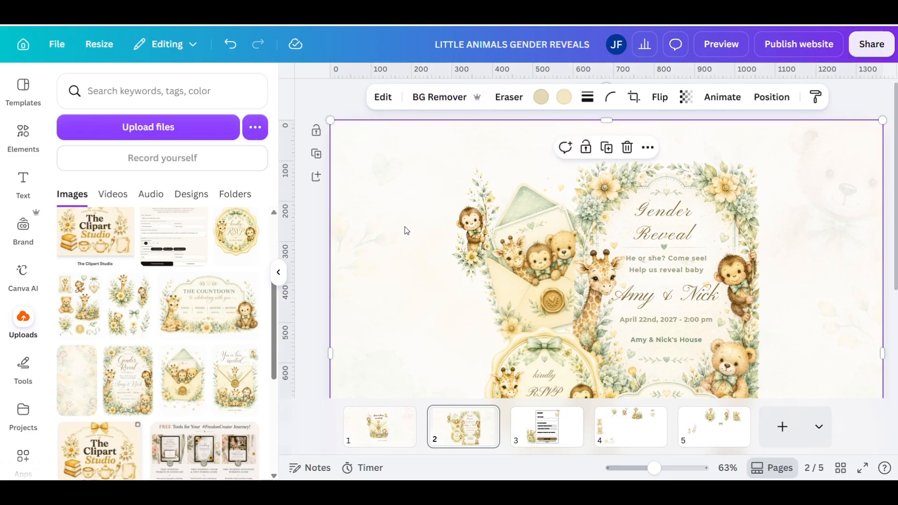
scroll(402, 235, down, 5)
scroll(400, 237, up, 3)
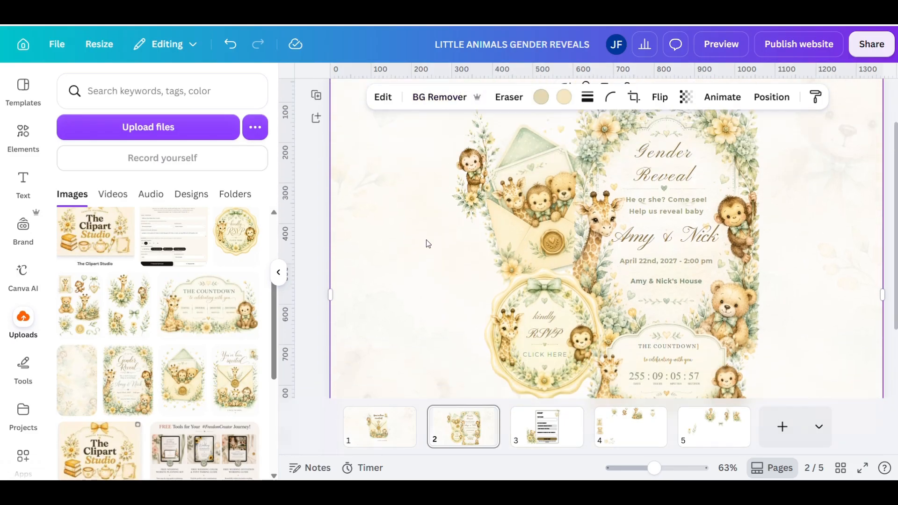
scroll(451, 330, down, 1)
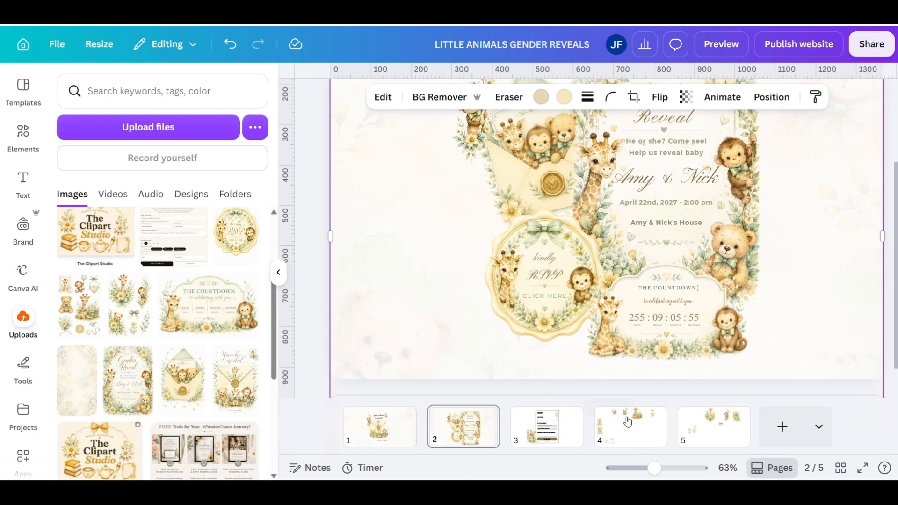
click(706, 430)
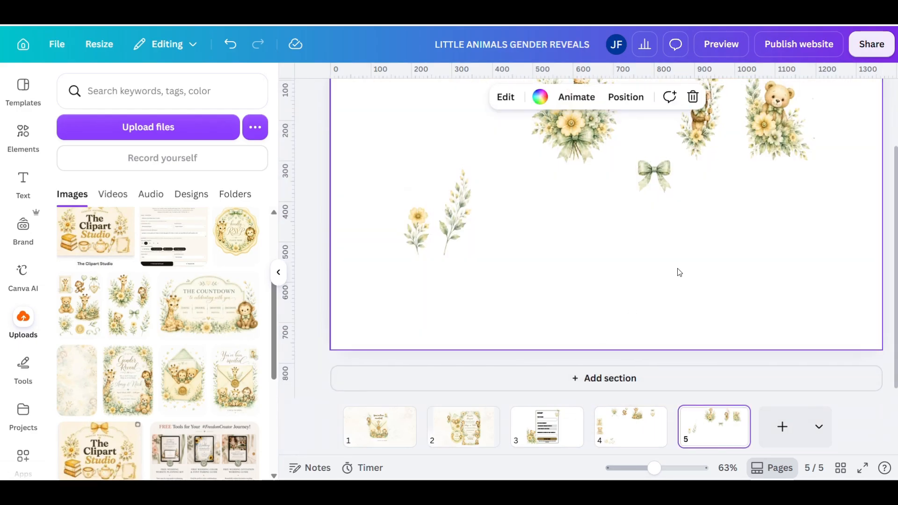
click(613, 423)
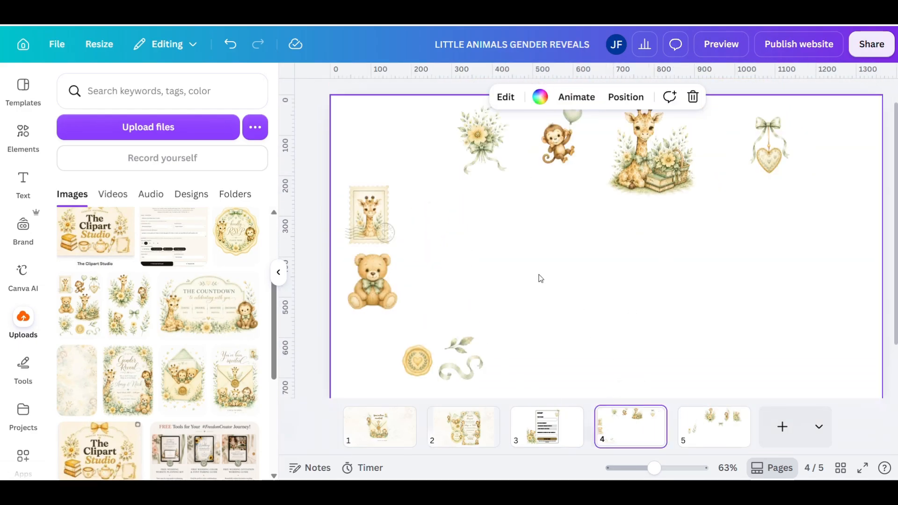
click(473, 181)
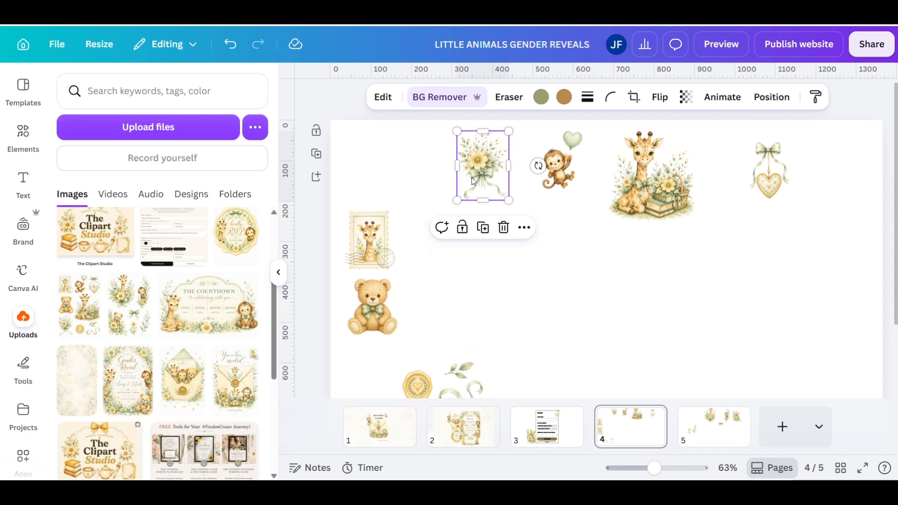
click(463, 426)
scroll(704, 312, down, 5)
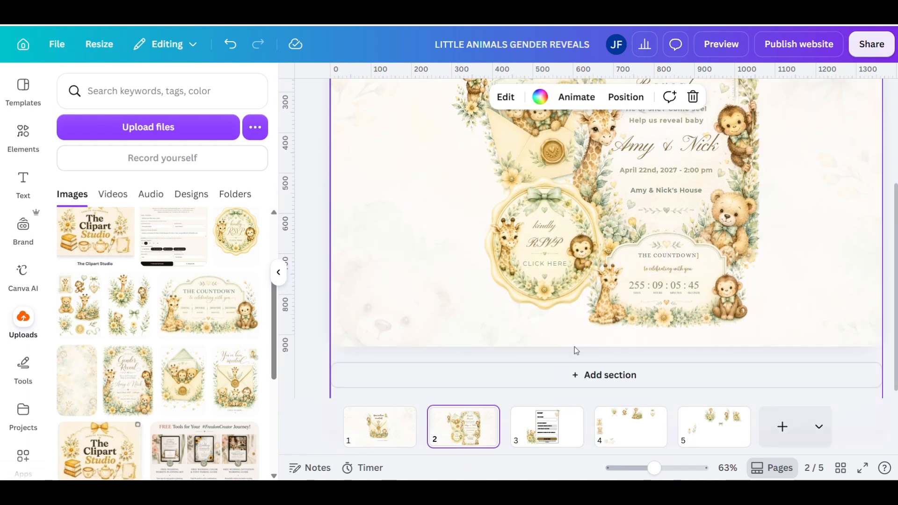
key(ctrl+v)
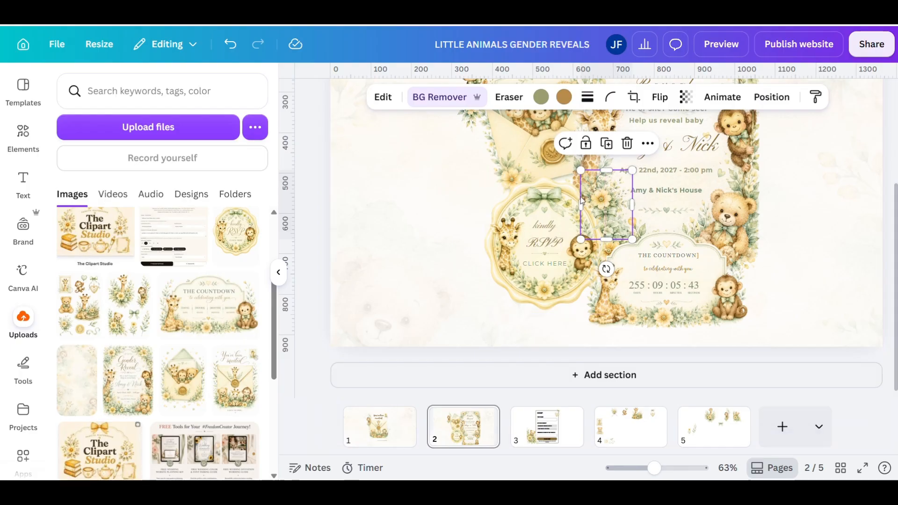
- Tilt the flower bouquet about 26° counterclockwise and place it at the RSVP seal's upper-left edge
drag(603, 204, 473, 282)
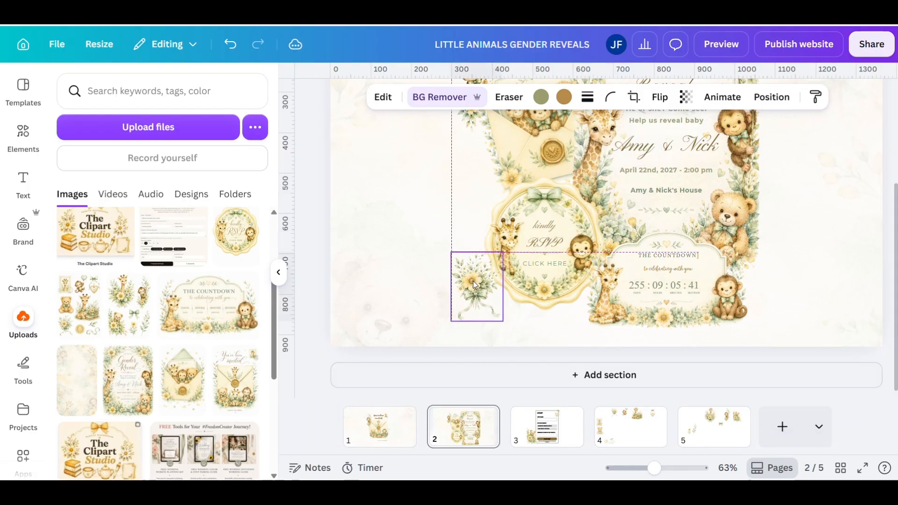
drag(529, 286, 526, 261)
drag(482, 283, 494, 195)
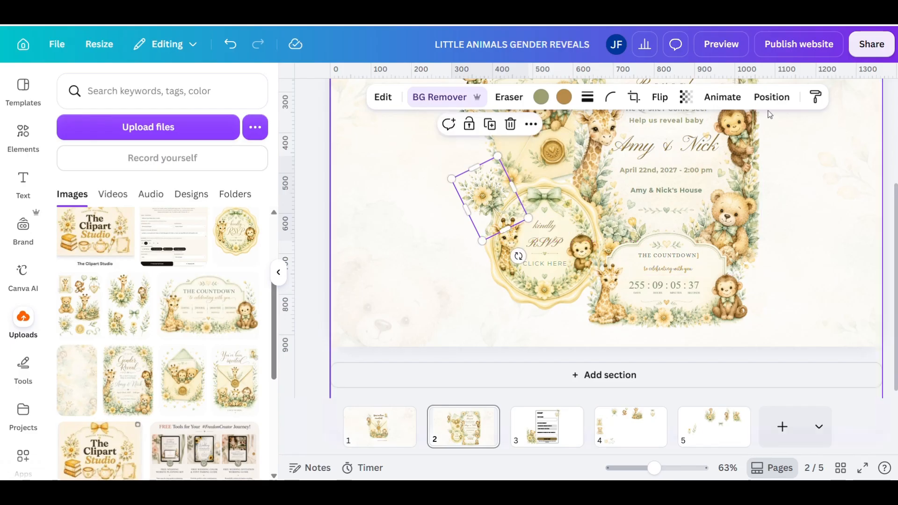
- Send the flower bouquet behind the RSVP seal and shift it slightly down along the seal's left edge
click(771, 97)
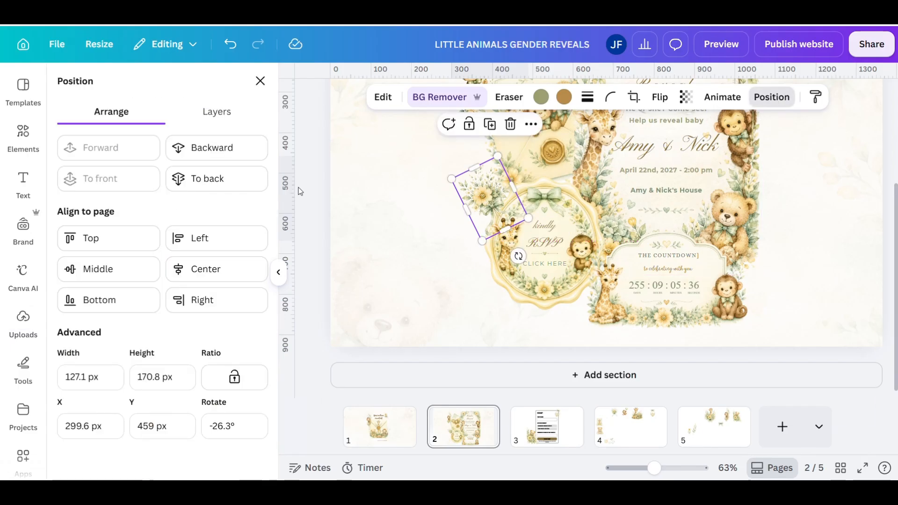
click(231, 182)
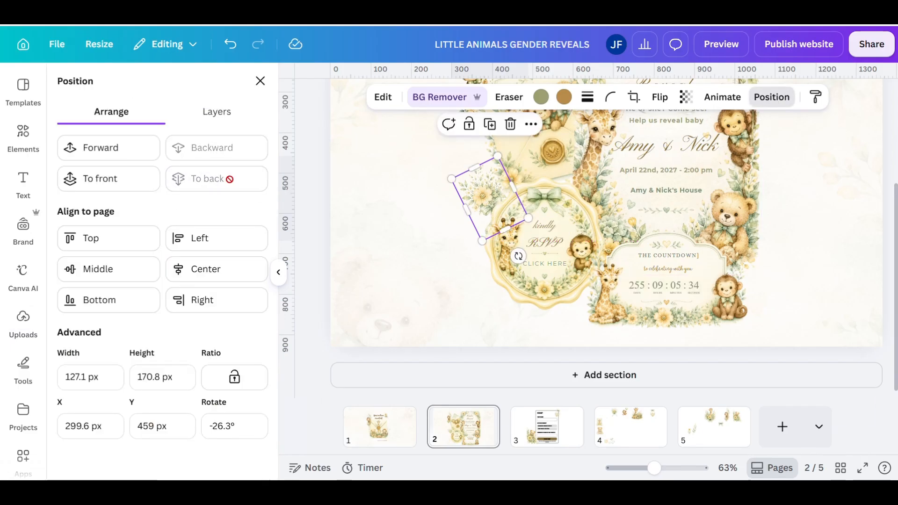
click(125, 185)
click(447, 355)
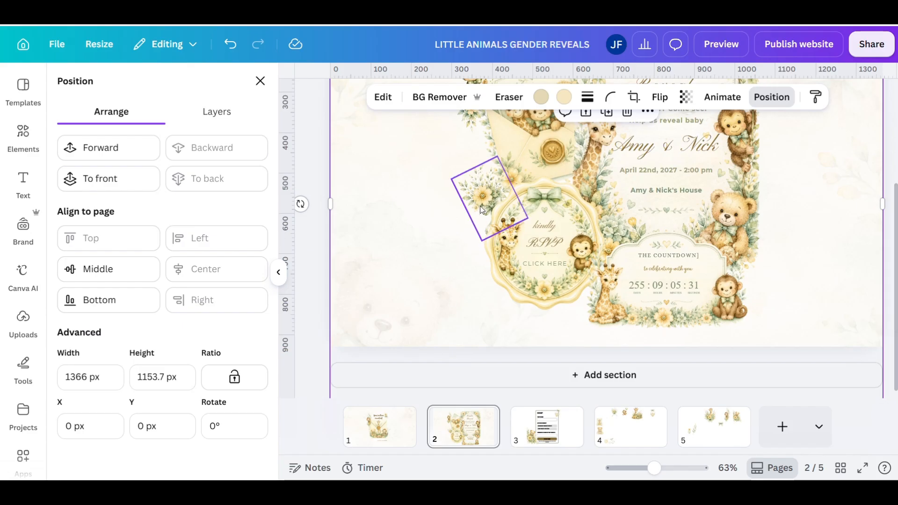
drag(483, 200, 478, 230)
click(403, 222)
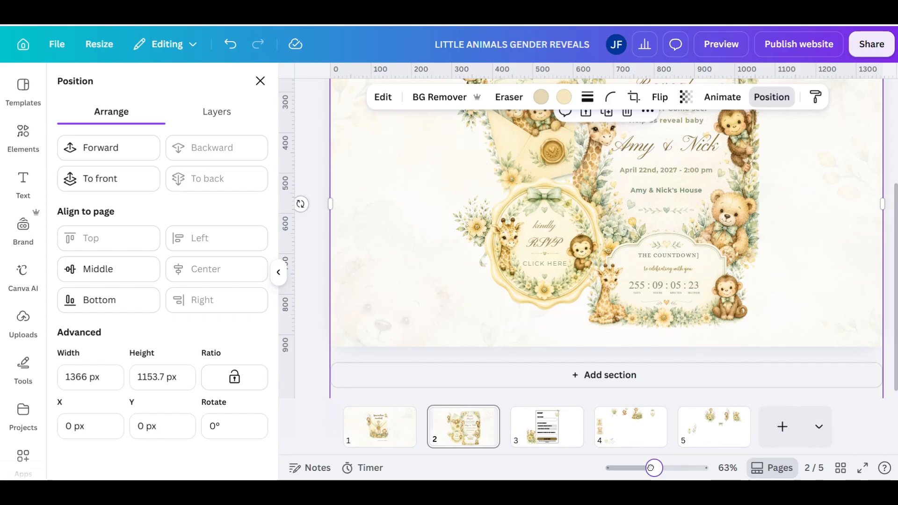
- Separate the tall leafy sprig from the remaining clipart image on the fifth page with Magic Grab
drag(652, 468, 643, 468)
key(Escape)
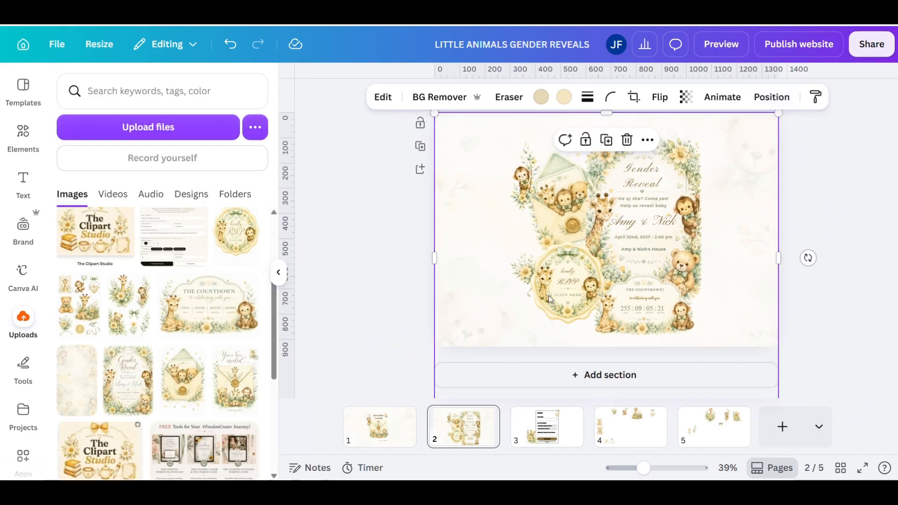
click(883, 277)
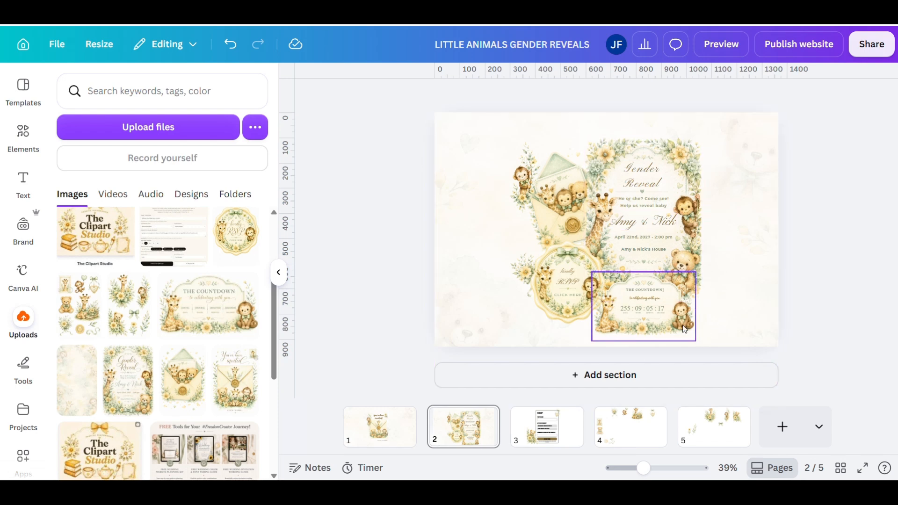
click(627, 428)
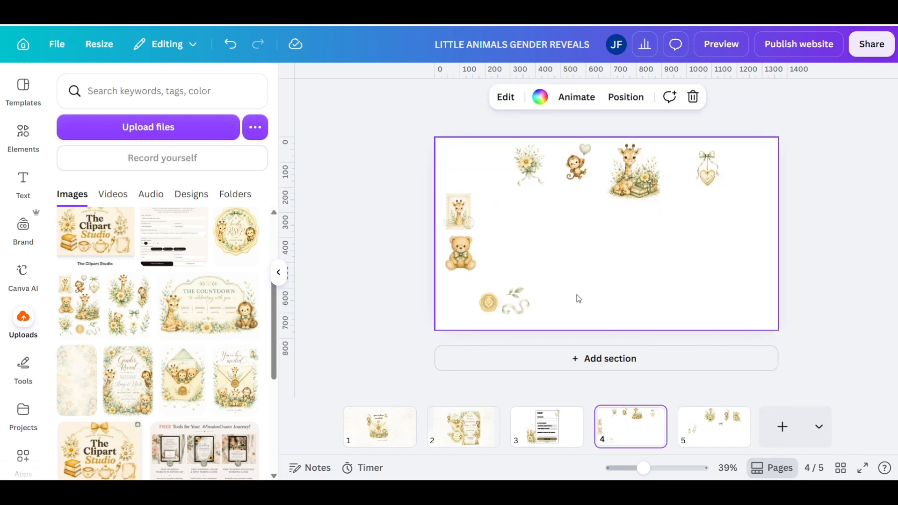
click(685, 412)
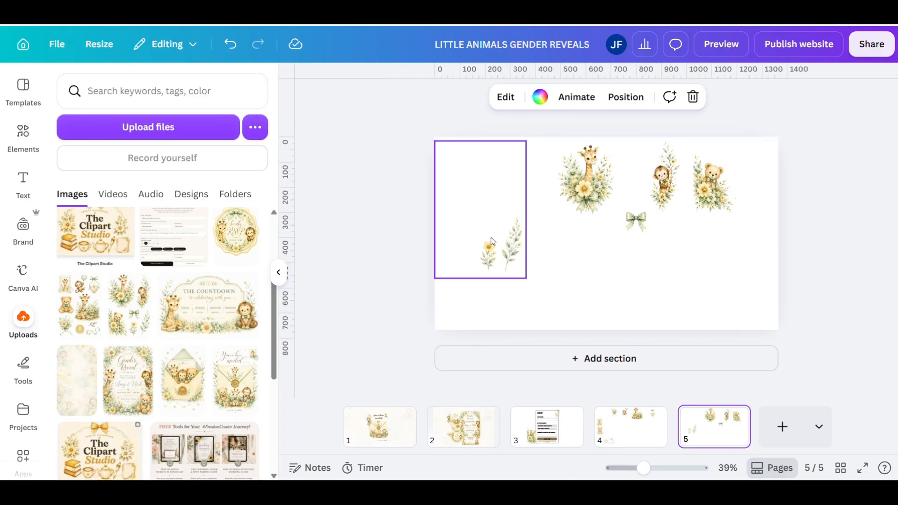
click(487, 182)
click(389, 100)
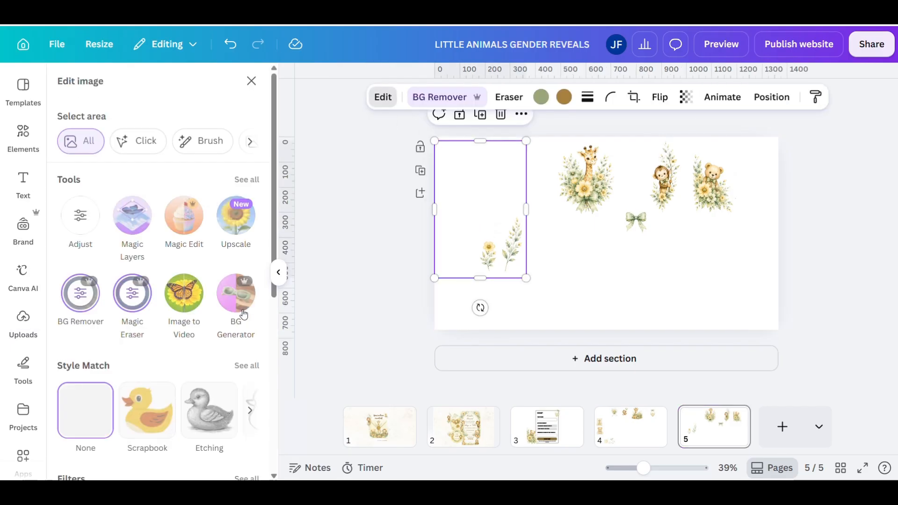
click(243, 180)
click(121, 453)
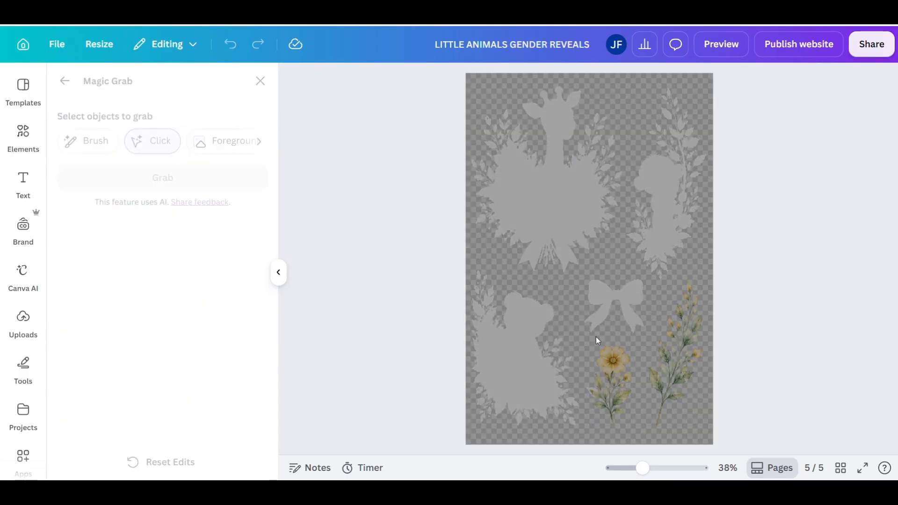
click(678, 369)
click(197, 176)
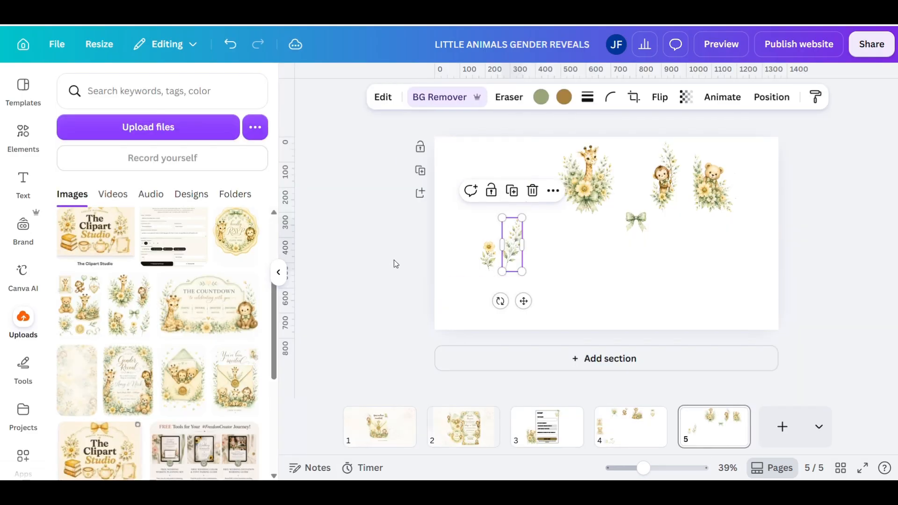
- Copy the leafy sprig onto the second page and place it, tilted about 22° clockwise, beside the monkey on the invitation frame's right edge
right_click(504, 241)
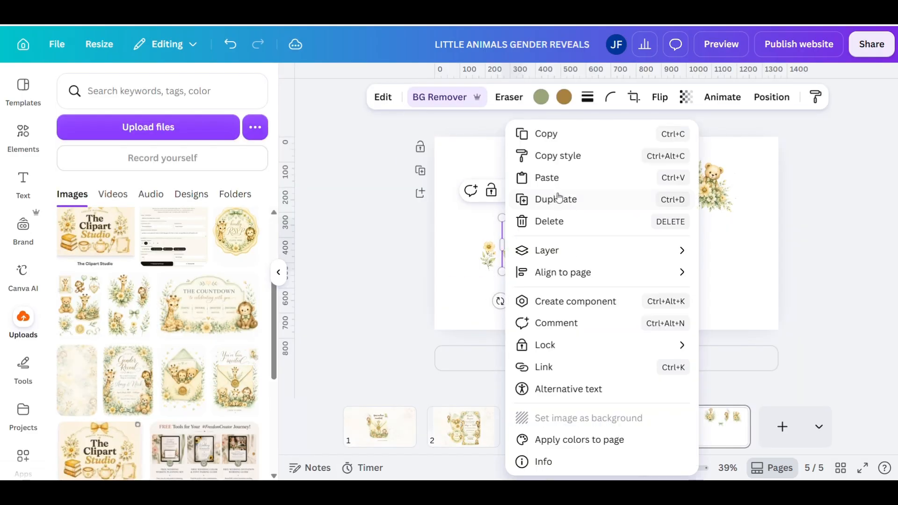
click(547, 135)
click(452, 425)
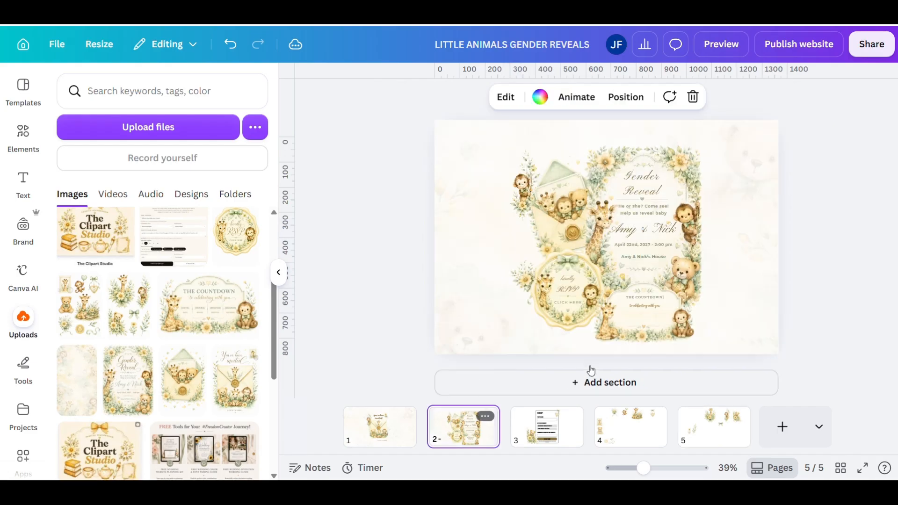
right_click(747, 243)
click(607, 185)
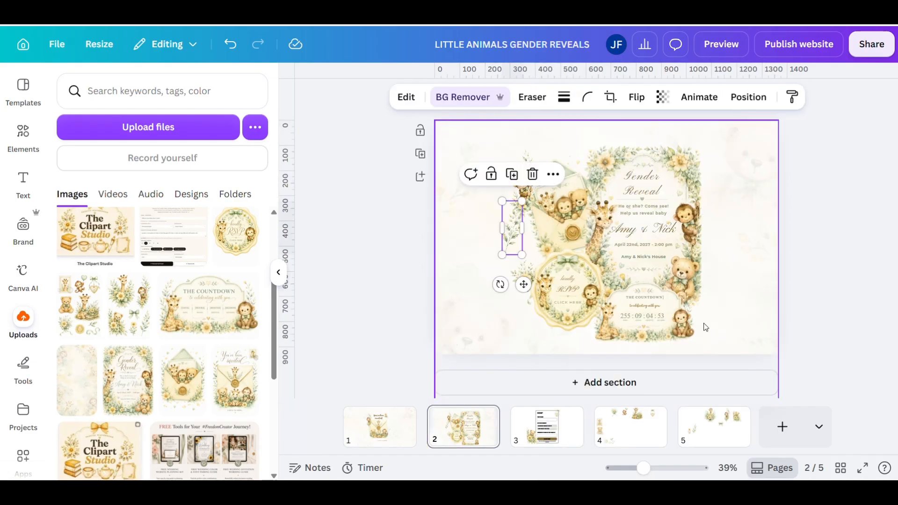
drag(518, 229, 730, 210)
drag(701, 267, 687, 290)
mouse_move(716, 211)
mouse_down()
mouse_move(712, 206)
mouse_move(714, 217)
mouse_up()
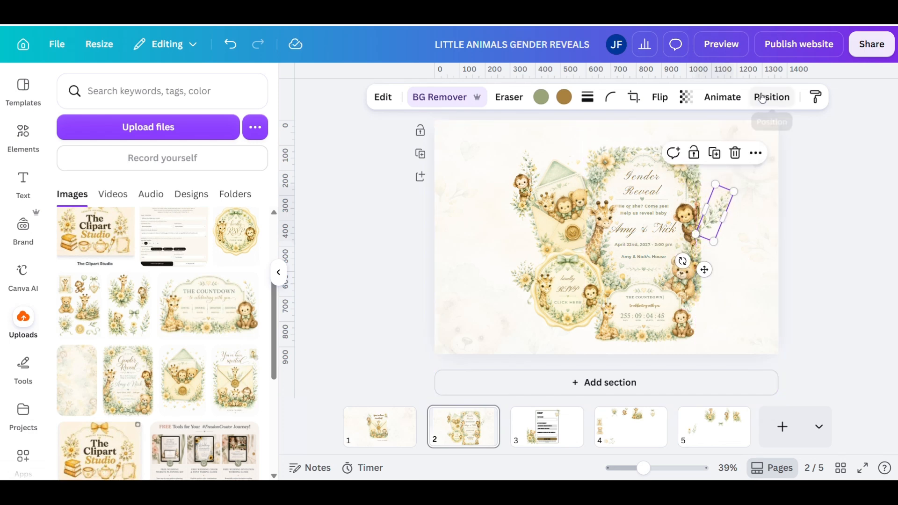
- Send the tilted leafy sprig to the back, behind the invitation frame
click(766, 95)
click(234, 150)
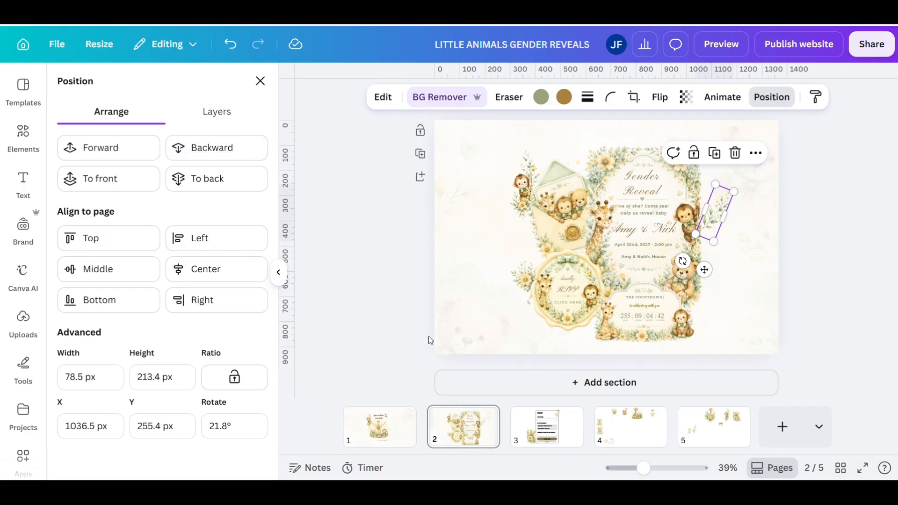
click(206, 148)
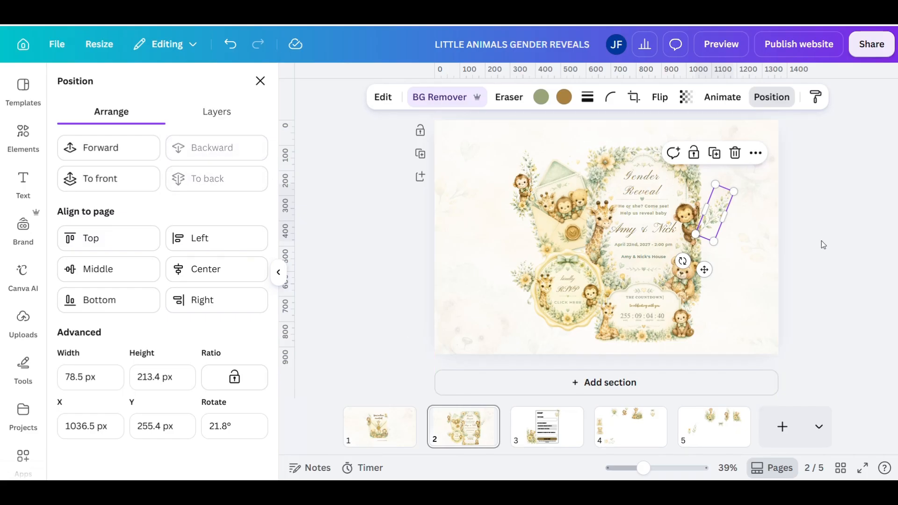
click(822, 241)
click(823, 245)
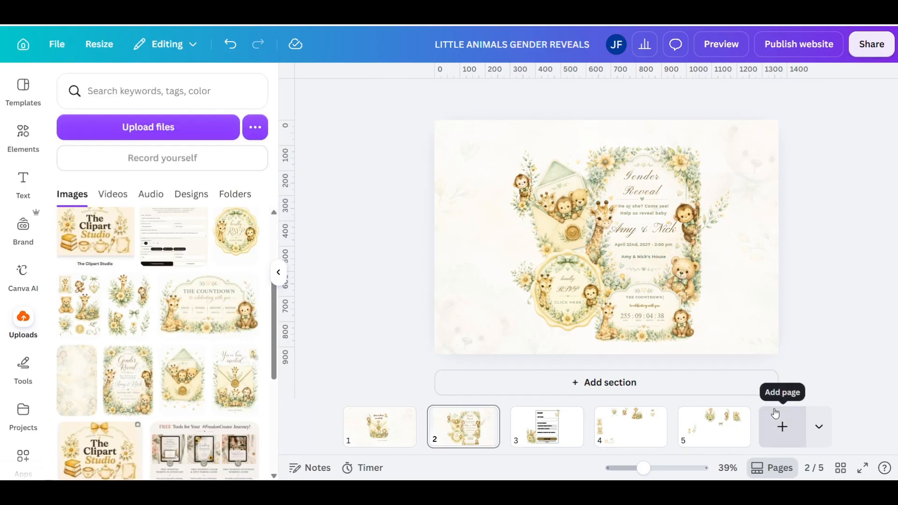
- Remove the tilted leafy sprig from the second page, keeping the page's background image in place
click(717, 215)
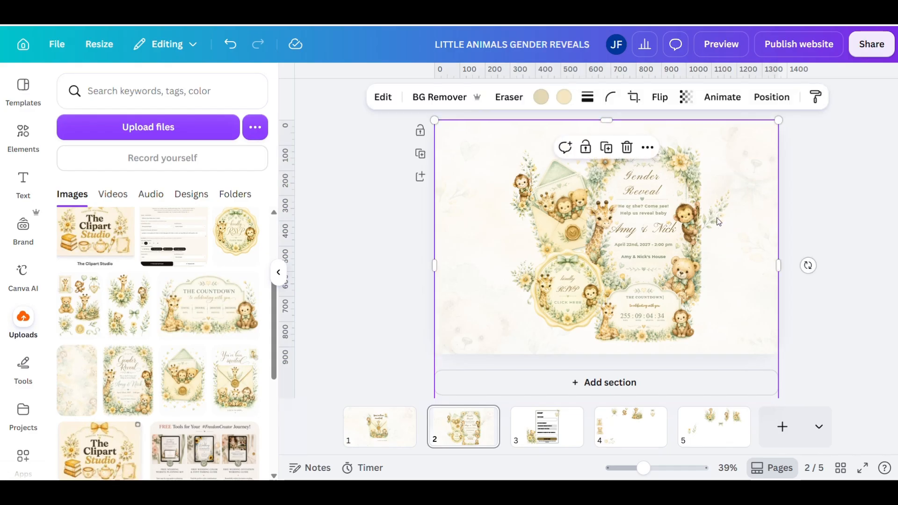
key(Delete)
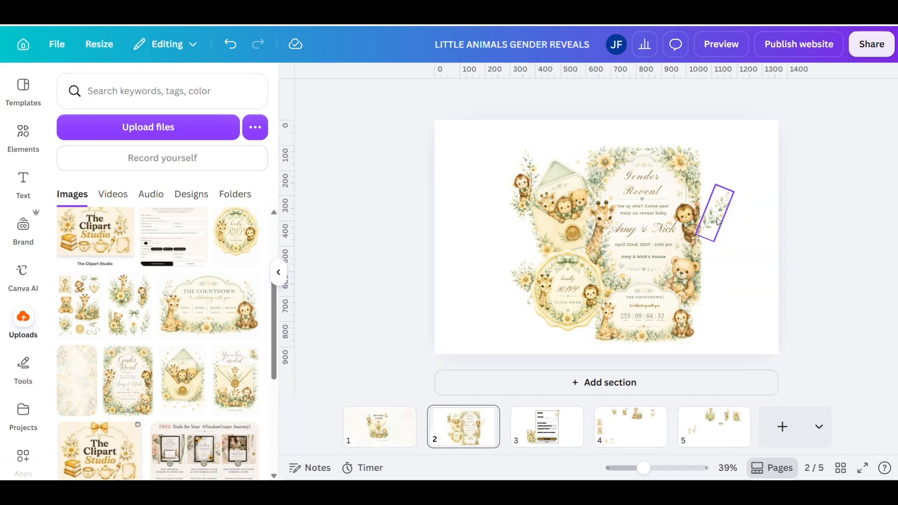
click(230, 44)
click(711, 214)
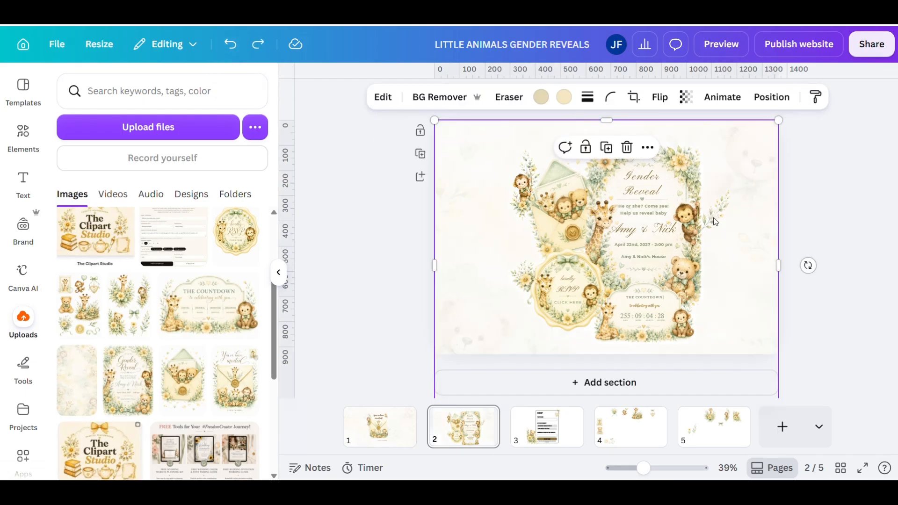
click(536, 84)
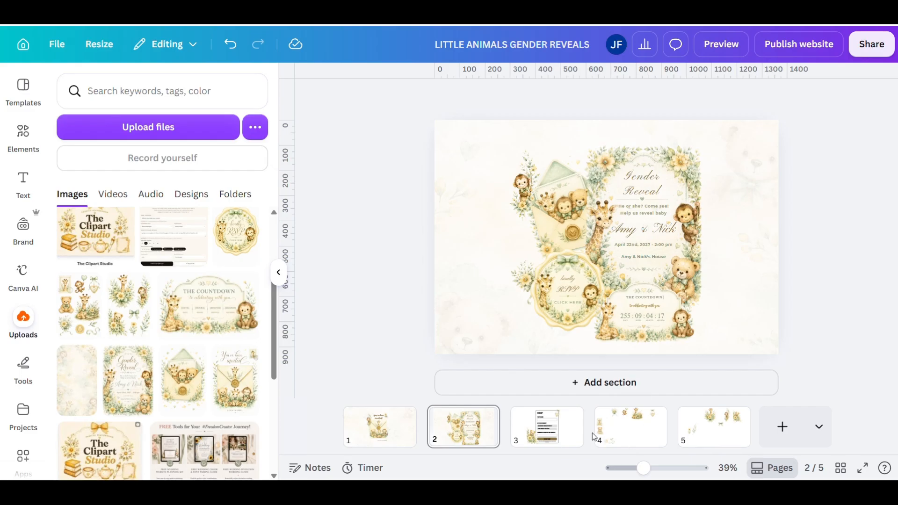
- Copy the giraffe bouquet from the fifth page onto the second page and place it beside the countdown plaque's right edge
click(654, 423)
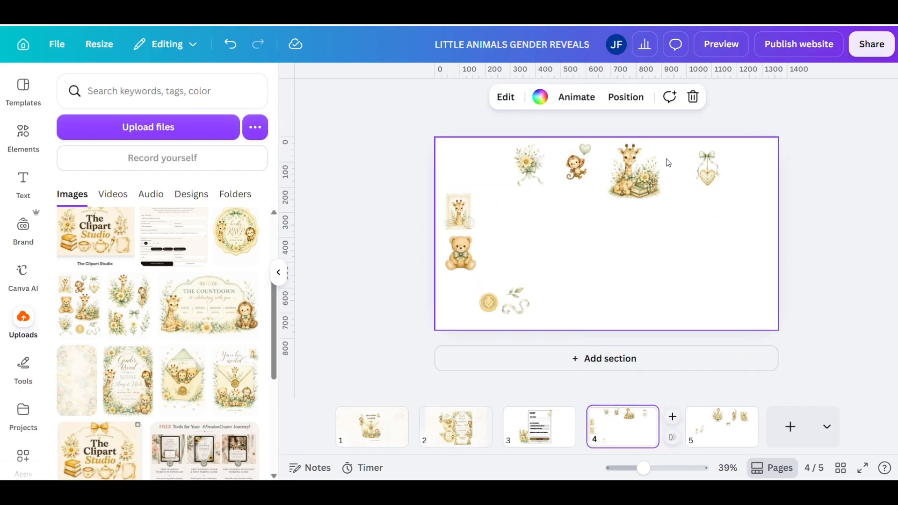
click(705, 435)
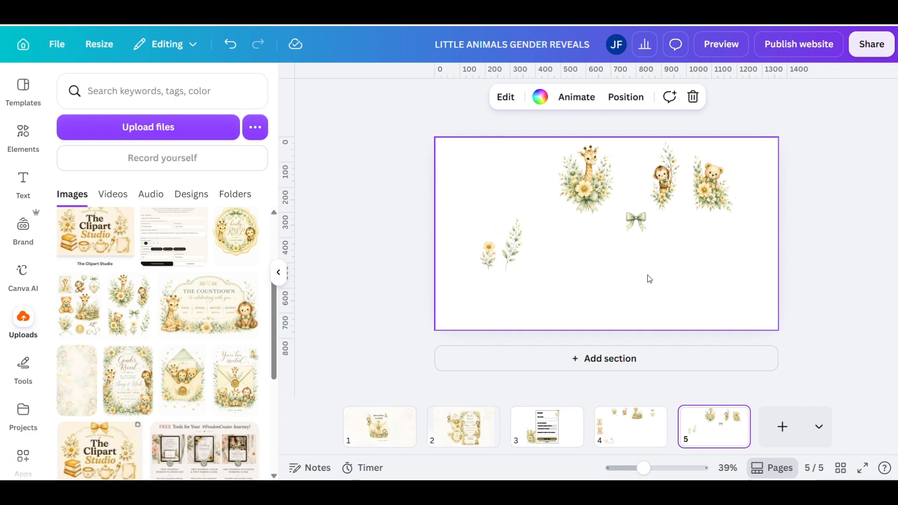
click(587, 197)
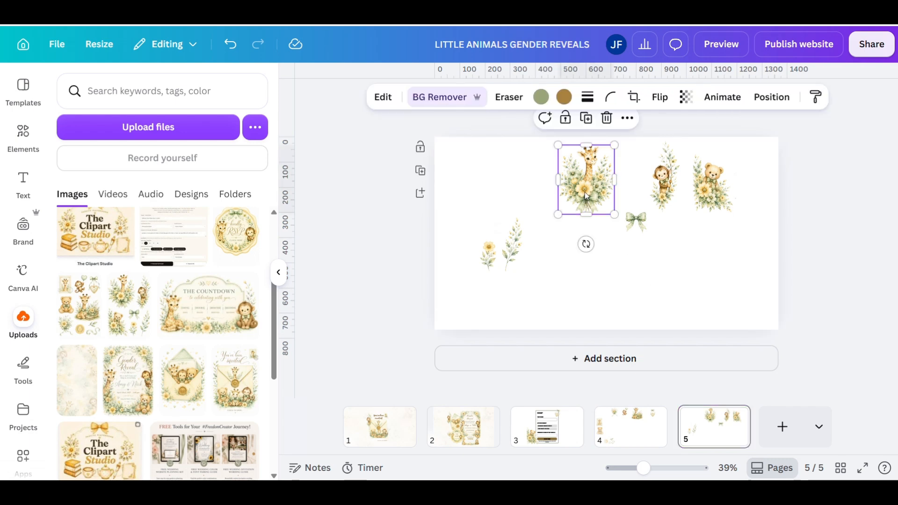
click(464, 426)
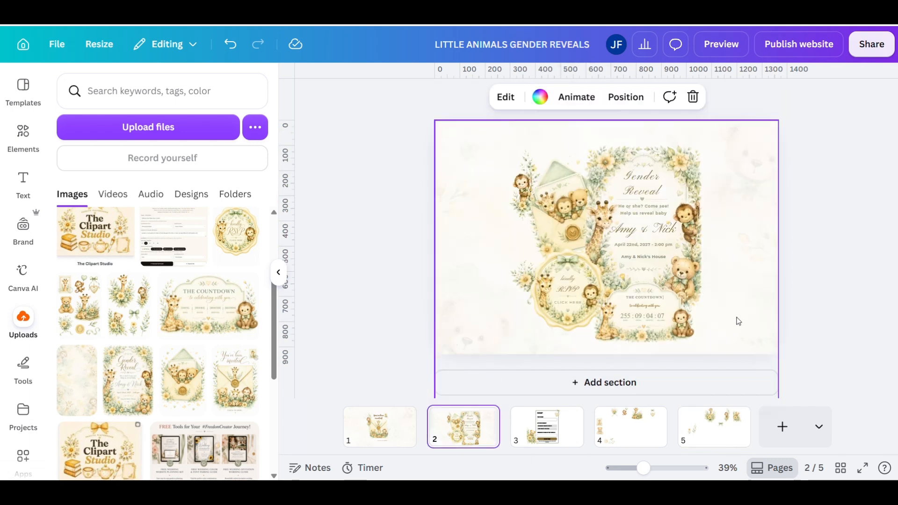
key(ctrl+v)
drag(585, 164, 718, 307)
click(743, 211)
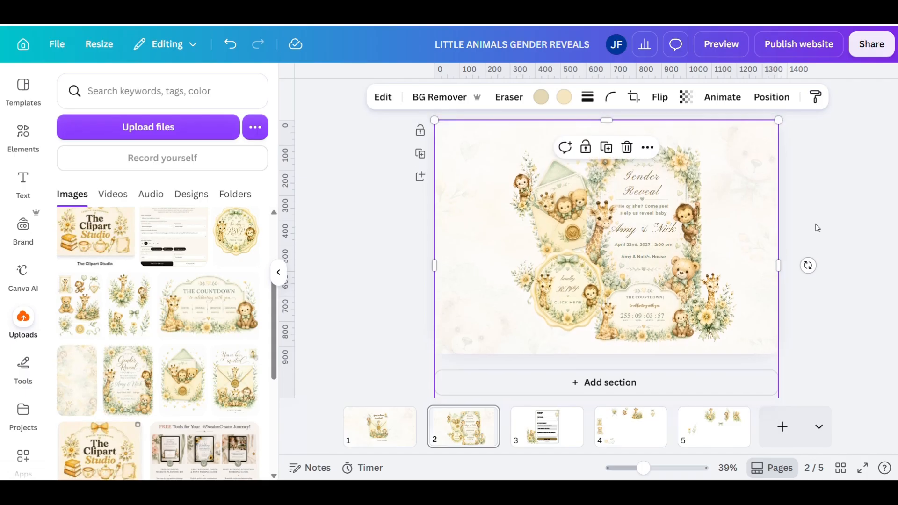
- Copy the green bow from the fifth page onto the RSVP page and center it on the form's top border
click(563, 433)
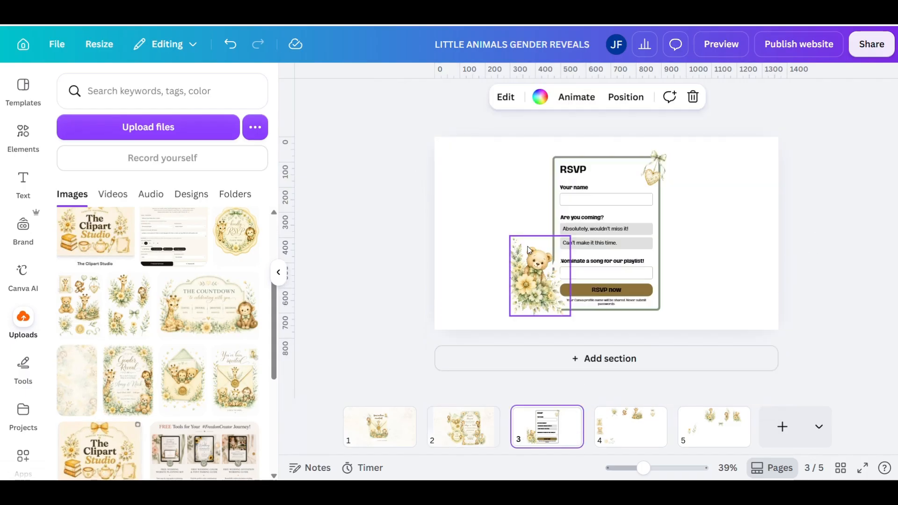
click(702, 428)
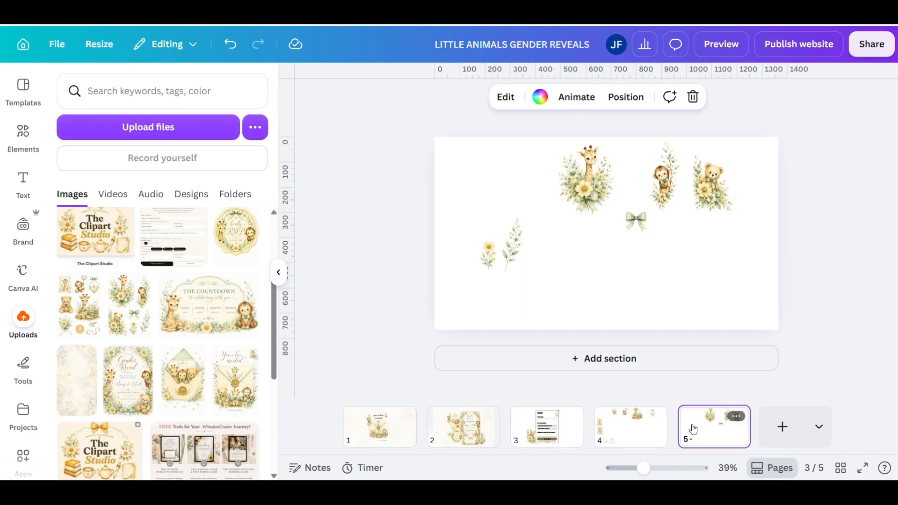
click(634, 222)
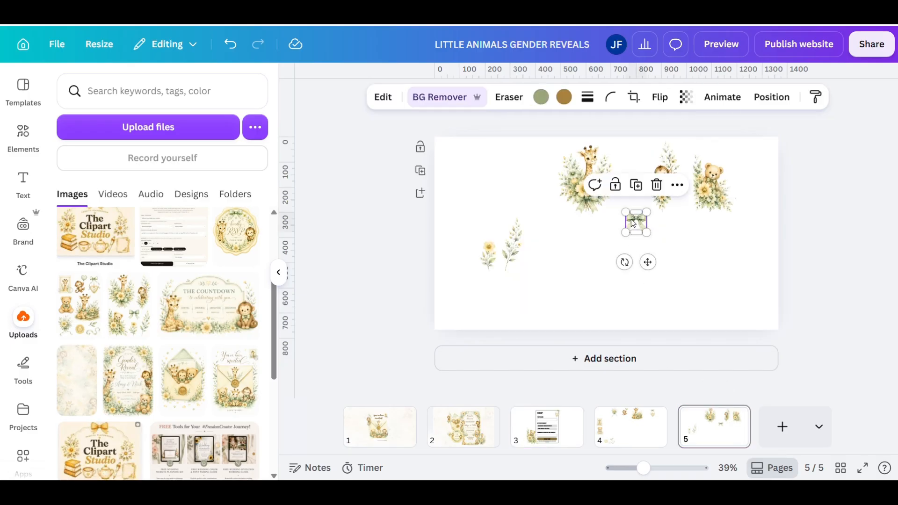
click(575, 416)
click(493, 180)
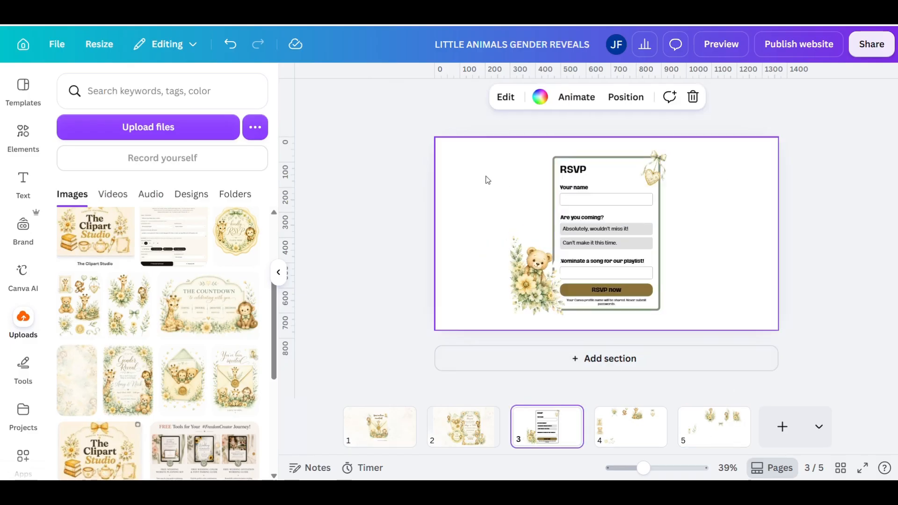
key(ctrl+v)
drag(647, 261, 619, 203)
click(671, 222)
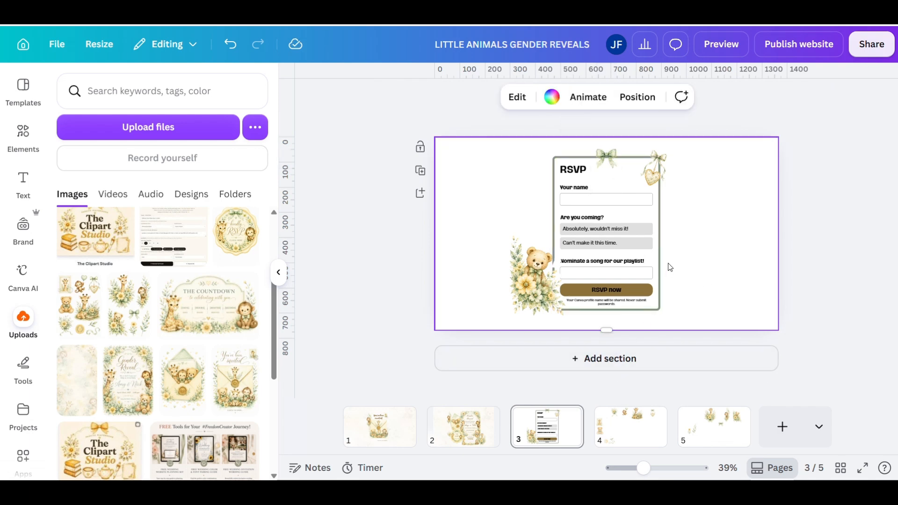
- Copy the monkey with the floral sprig from the fifth page to the RSVP form's lower right corner and tilt it slightly clockwise
click(615, 425)
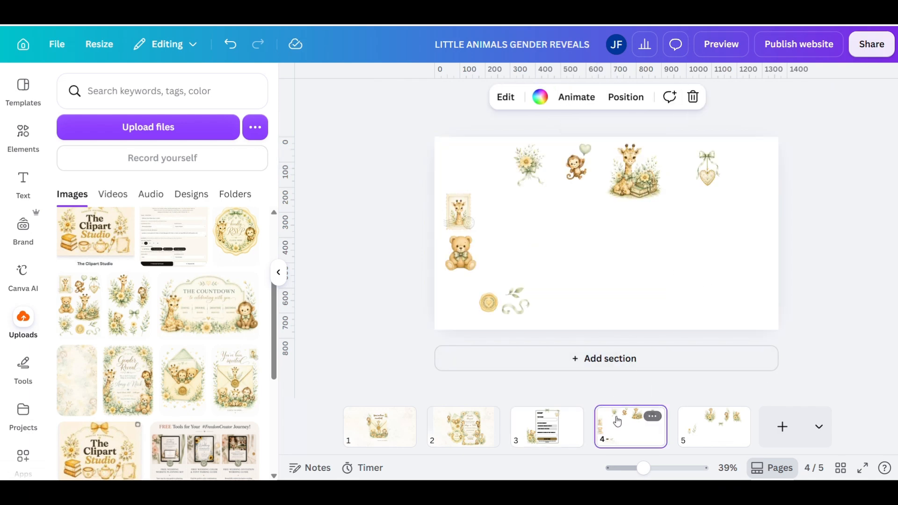
click(701, 443)
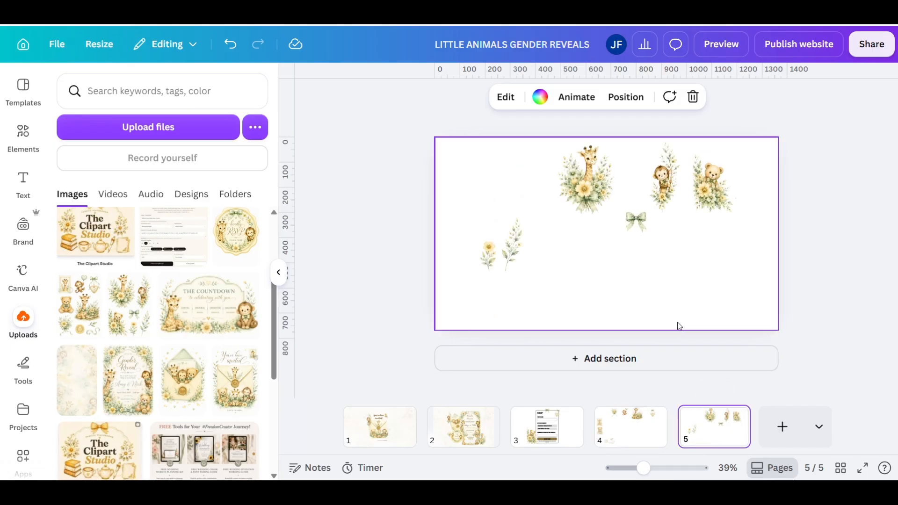
click(667, 175)
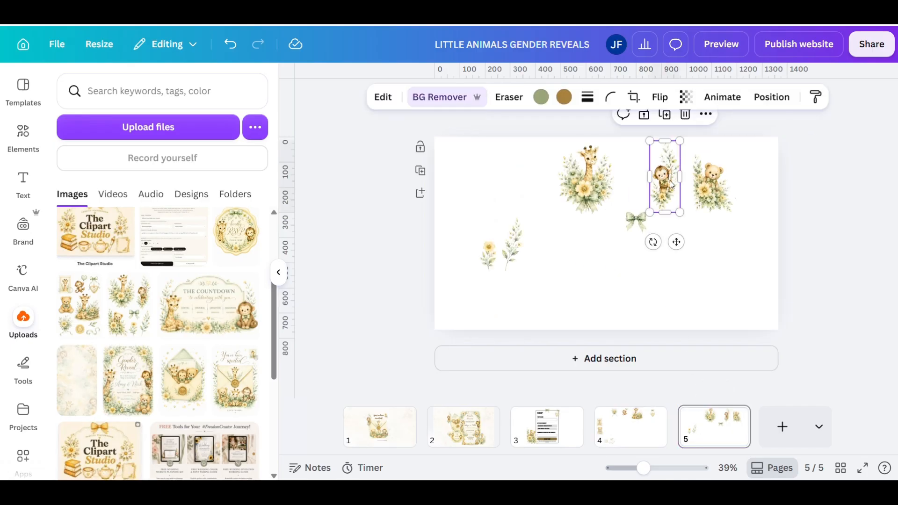
click(552, 446)
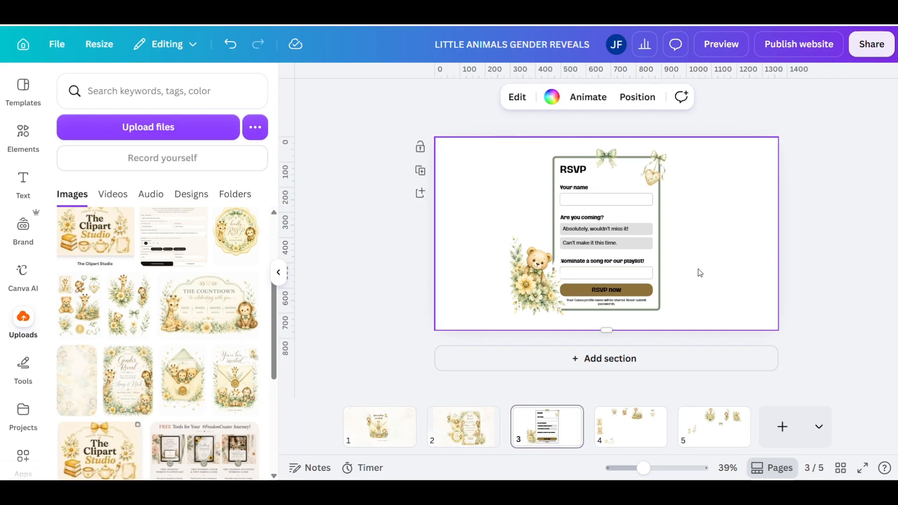
key(ctrl+v)
drag(666, 183, 675, 284)
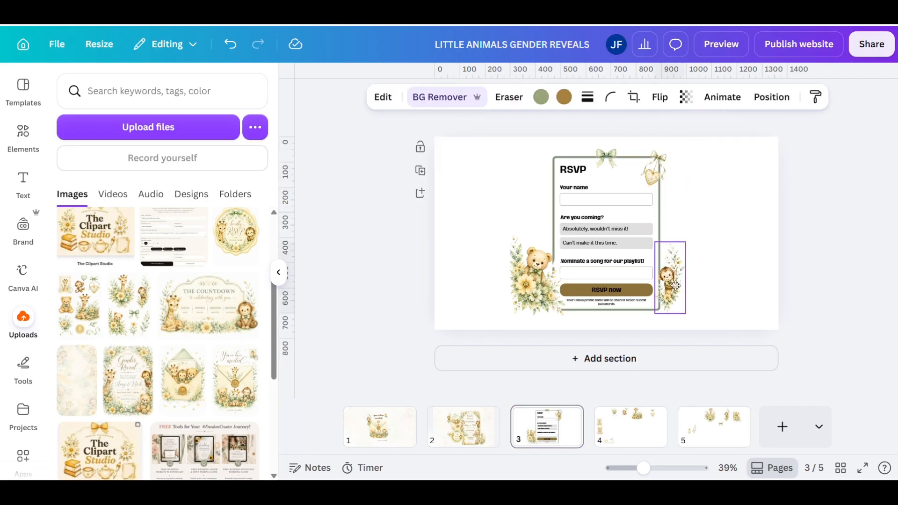
drag(659, 340, 636, 337)
click(733, 268)
drag(668, 275, 668, 276)
click(715, 289)
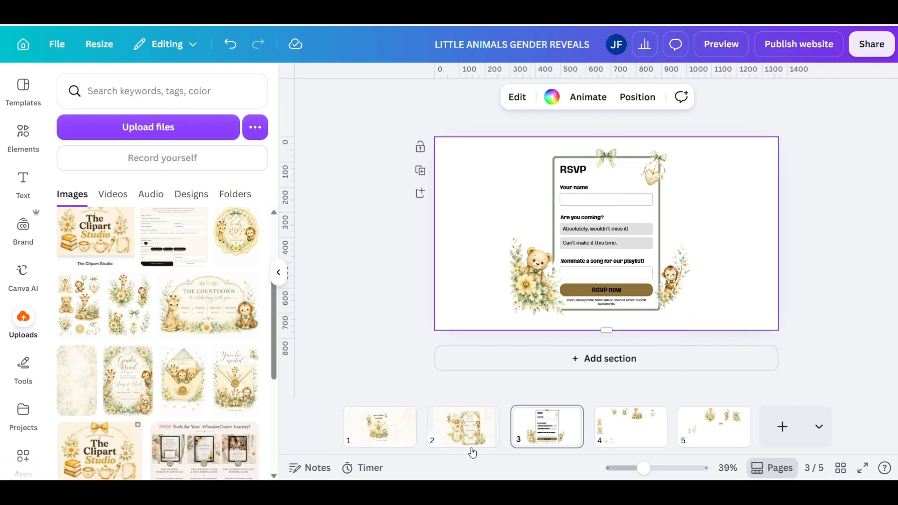
- Link the word "kindly" on the second page's RSVP seal to page 3 of the document
click(398, 424)
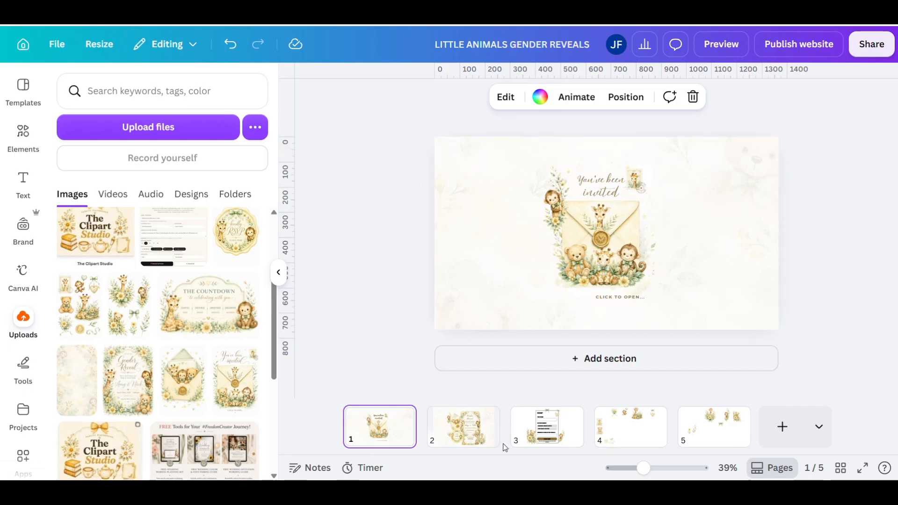
click(489, 441)
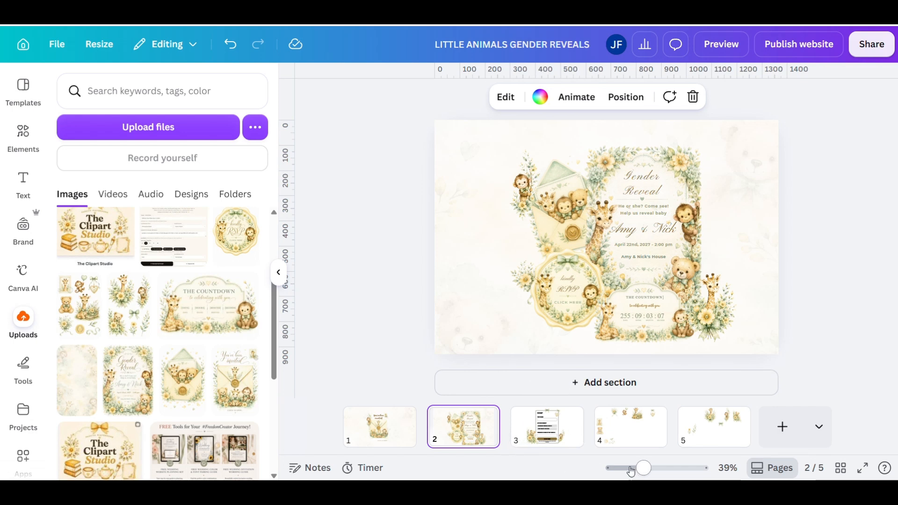
drag(644, 469, 652, 467)
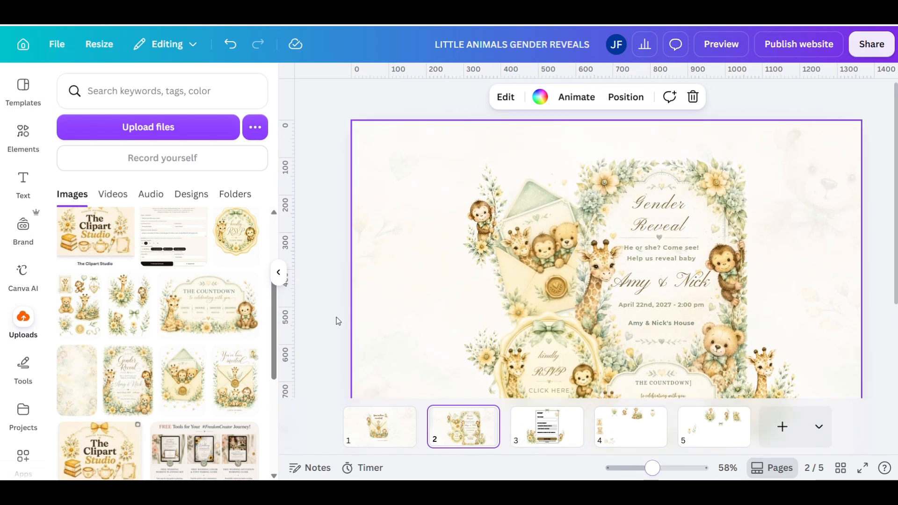
click(278, 273)
scroll(320, 266, down, 3)
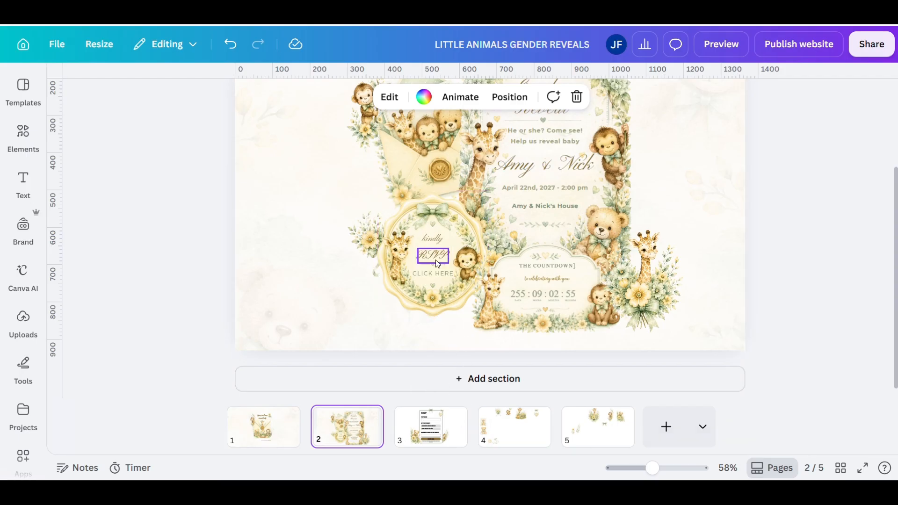
click(440, 242)
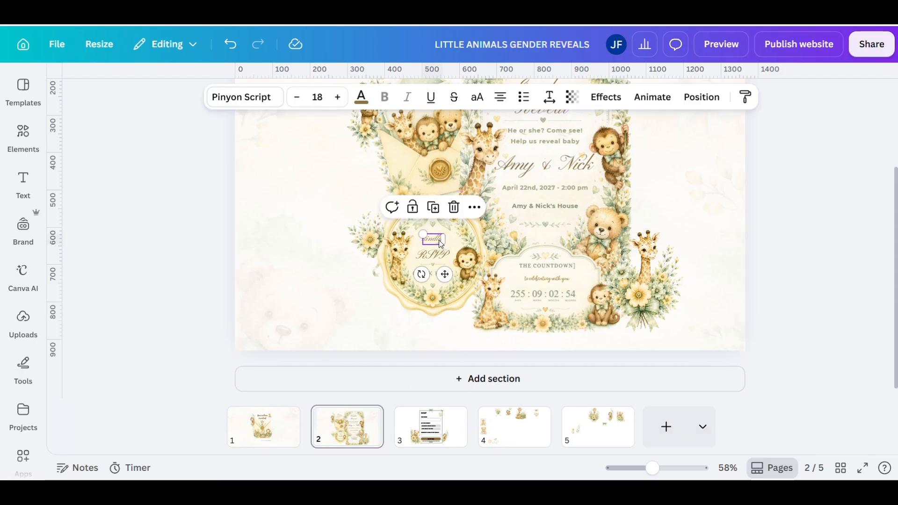
click(474, 208)
scroll(529, 369, down, 3)
click(513, 389)
scroll(542, 358, down, 5)
click(536, 361)
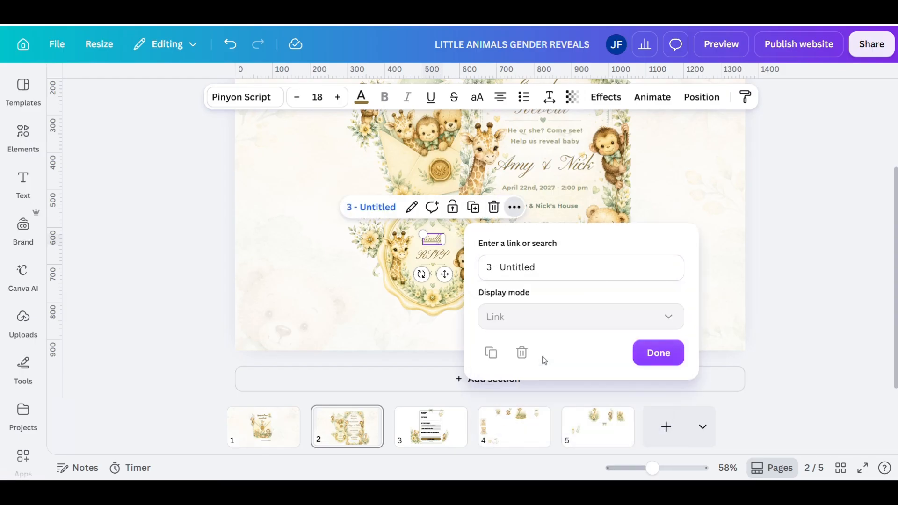
click(481, 347)
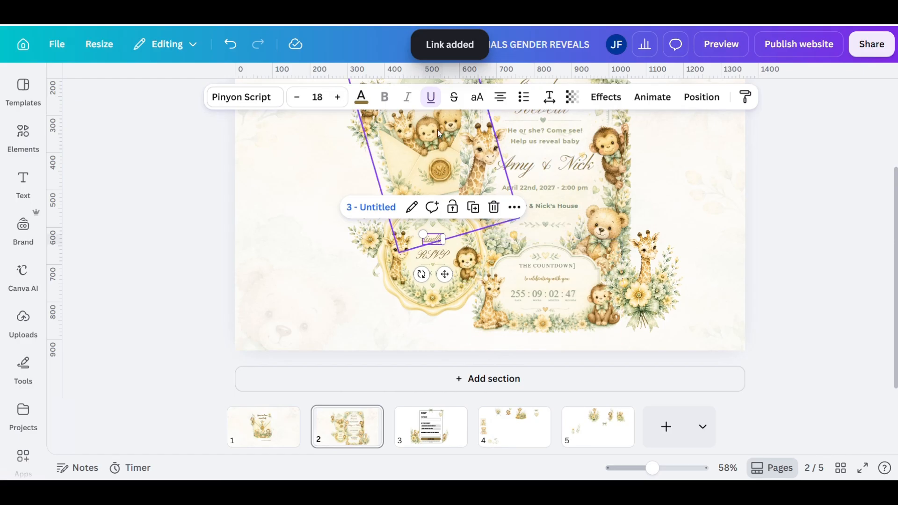
- Link the seal's "RSVP" text to page 3 and remove the underline from it
click(431, 253)
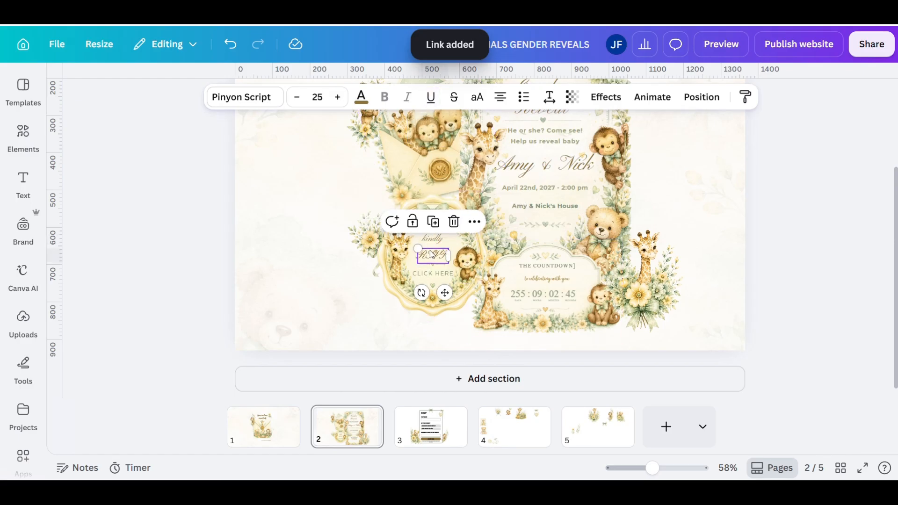
click(474, 222)
scroll(515, 382, down, 2)
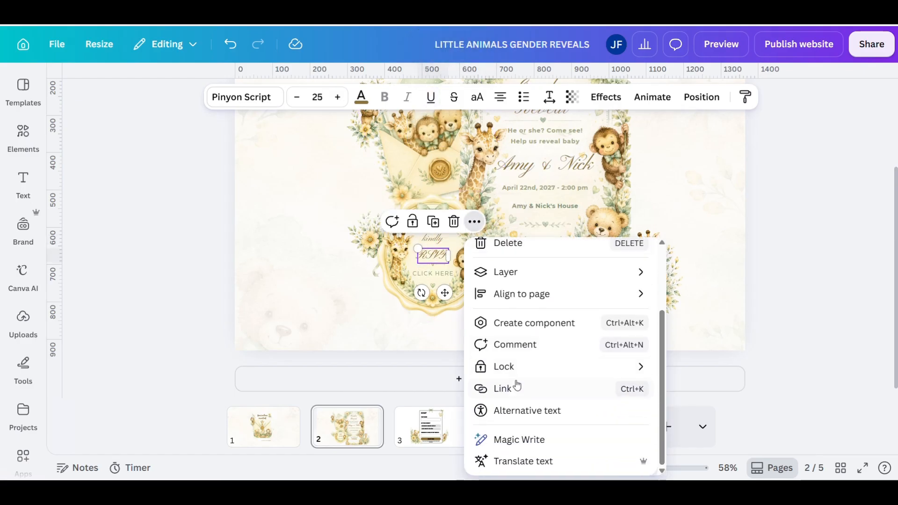
click(515, 386)
scroll(556, 355, down, 3)
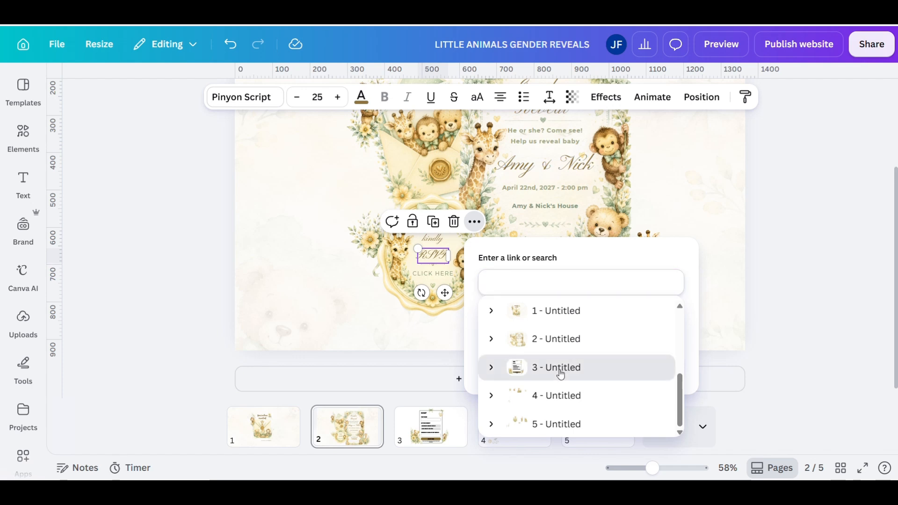
click(561, 367)
click(490, 367)
click(431, 96)
- Link the seal's "CLICK HERE" text to page 3 and remove its underline
click(426, 274)
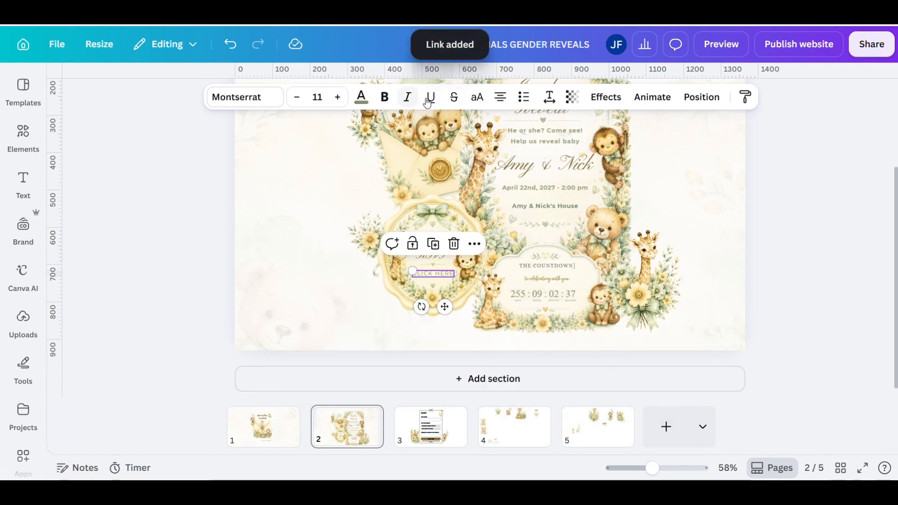
click(474, 244)
scroll(528, 355, down, 3)
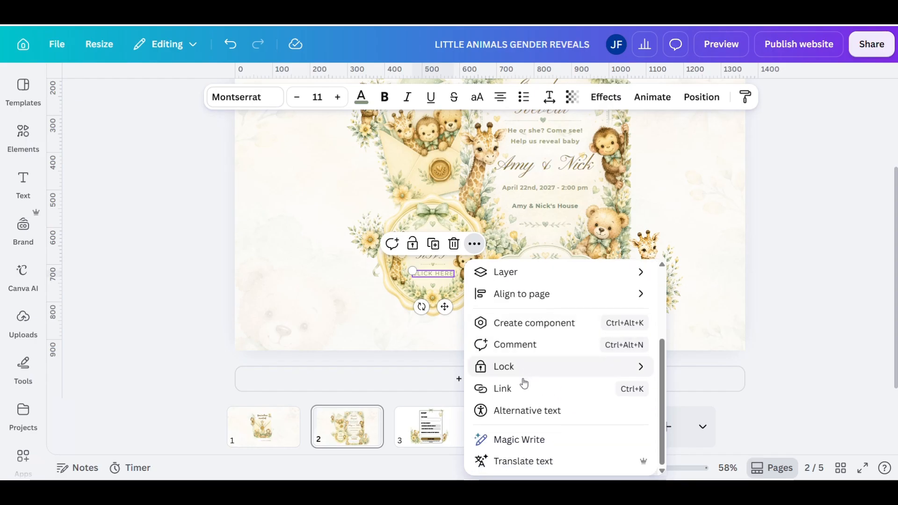
click(518, 387)
scroll(552, 381, down, 5)
click(554, 389)
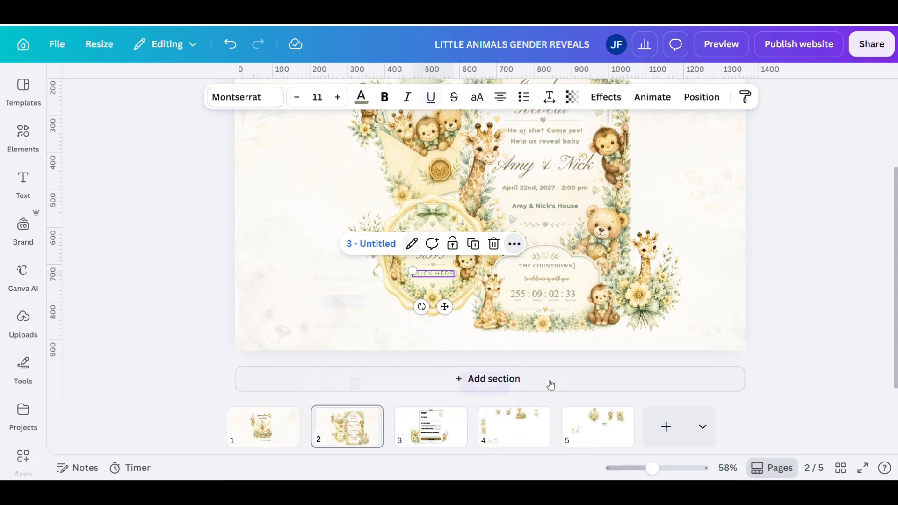
click(486, 379)
click(429, 97)
- Link the round RSVP seal image itself to page 3 of the document
click(400, 269)
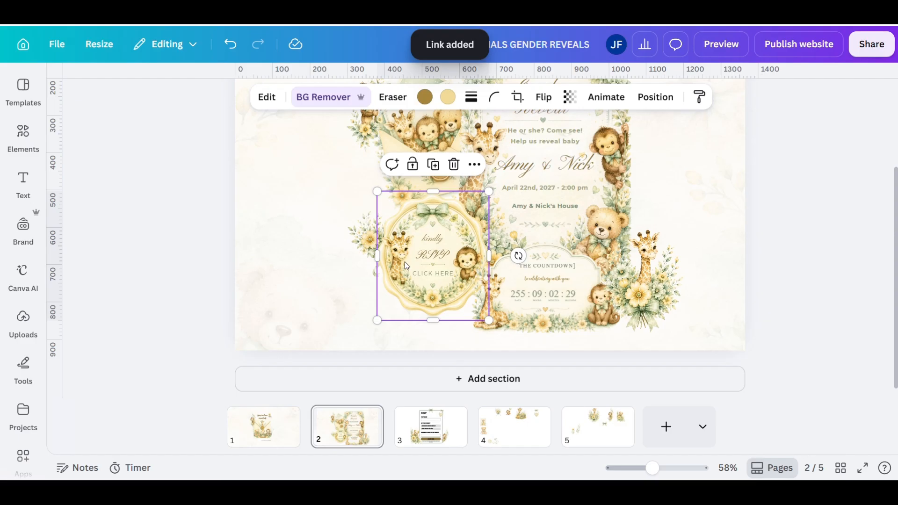
click(474, 164)
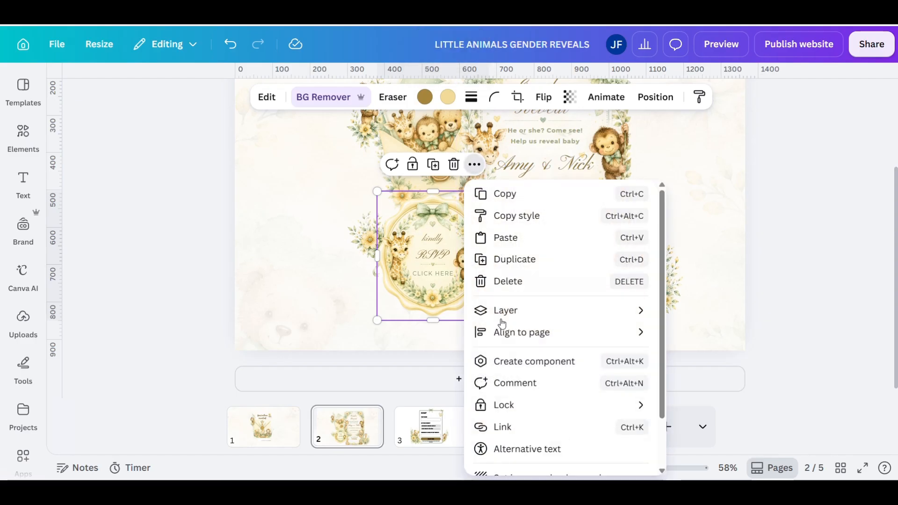
click(503, 427)
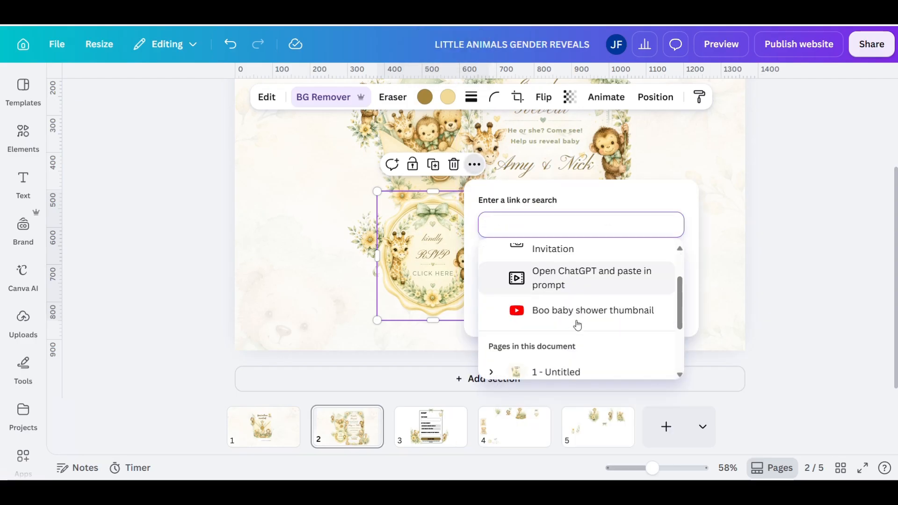
click(558, 310)
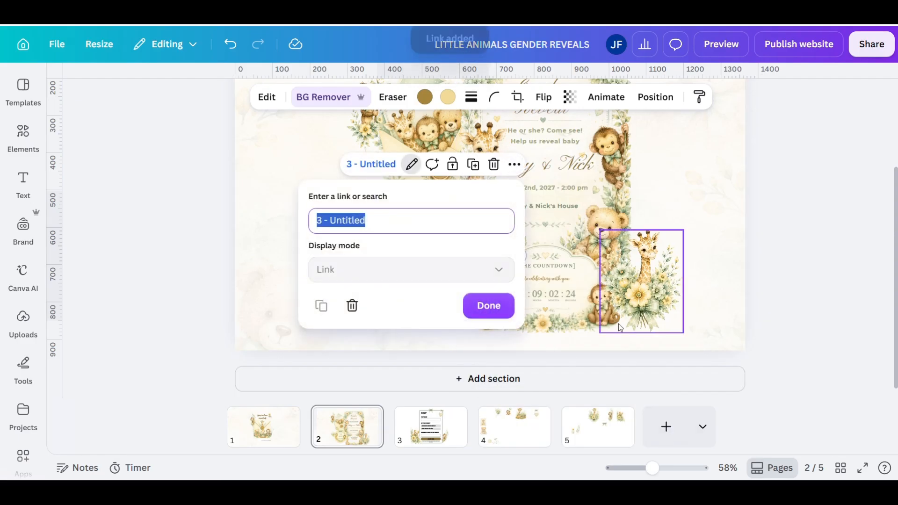
click(491, 306)
click(700, 228)
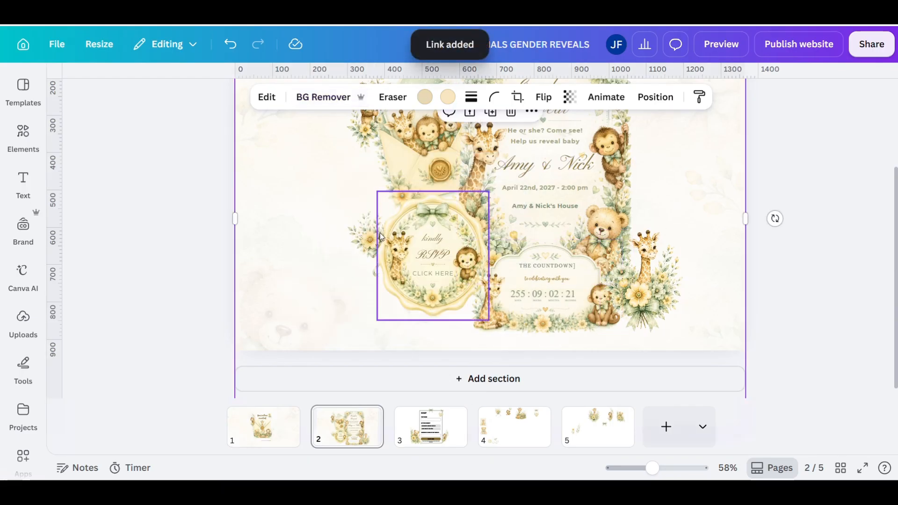
- Return to the first page and preview the website in desktop view
scroll(381, 238, up, 3)
click(286, 425)
click(714, 52)
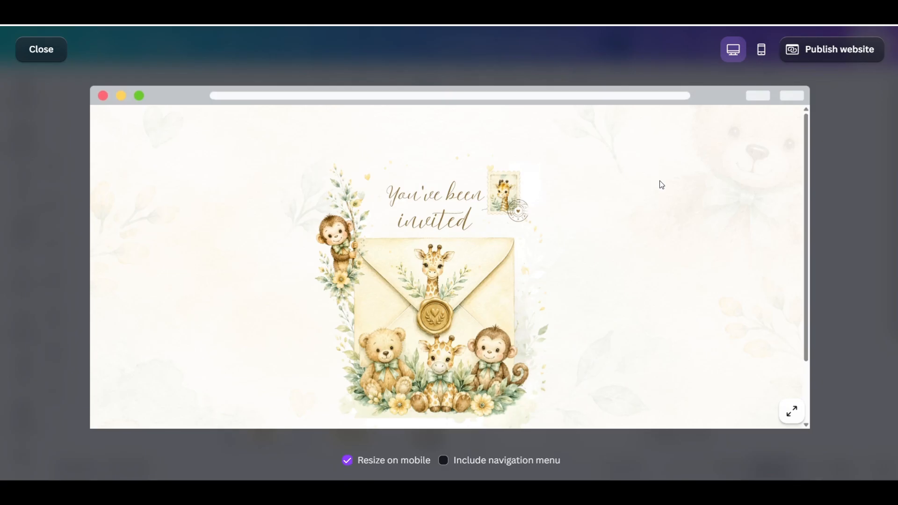
- Test the envelope and RSVP seal links in the desktop preview, look over the RSVP form page, and close the preview
click(460, 296)
scroll(465, 279, down, 2)
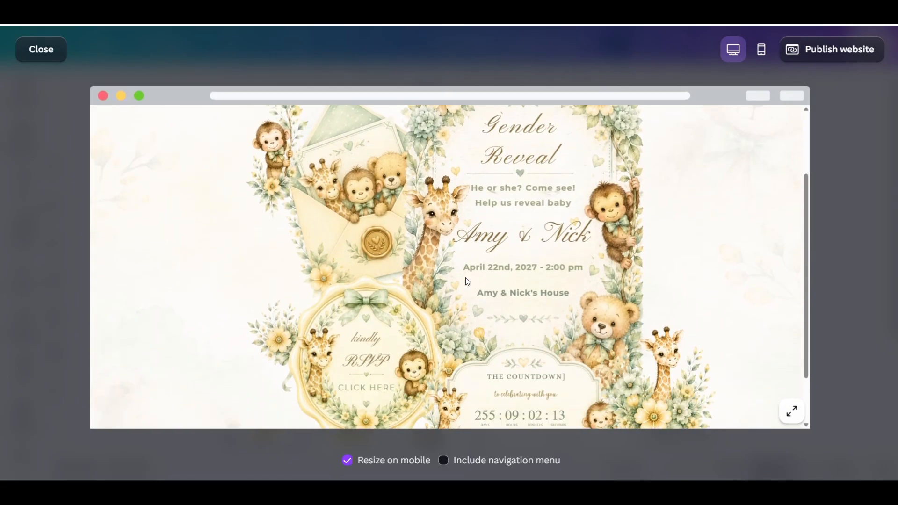
scroll(467, 281, down, 1)
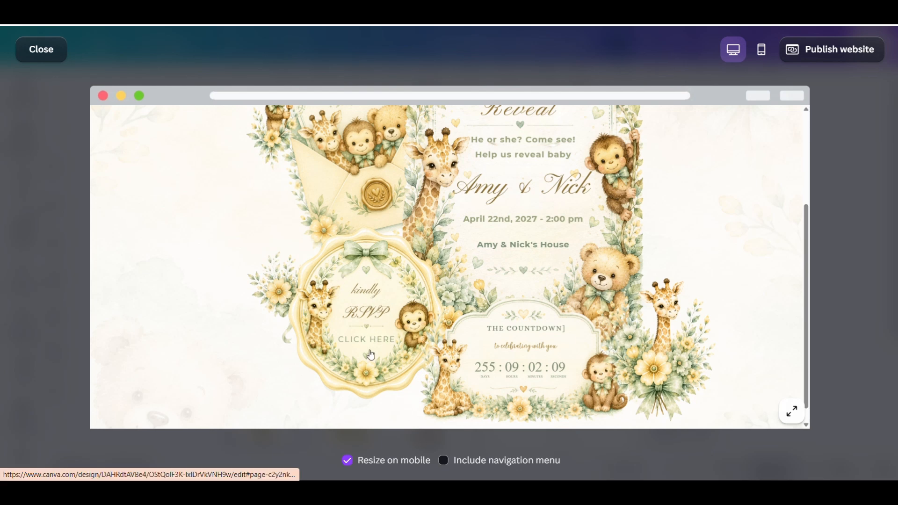
click(336, 276)
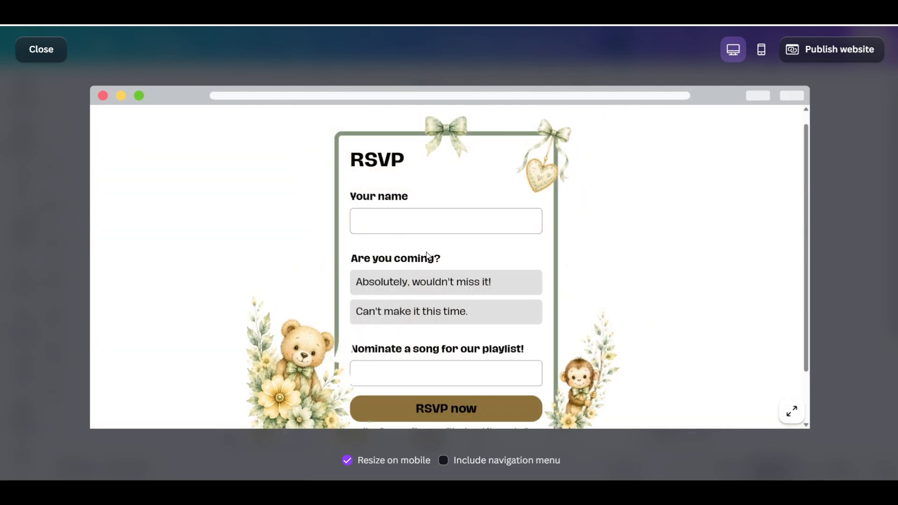
scroll(427, 301, down, 1)
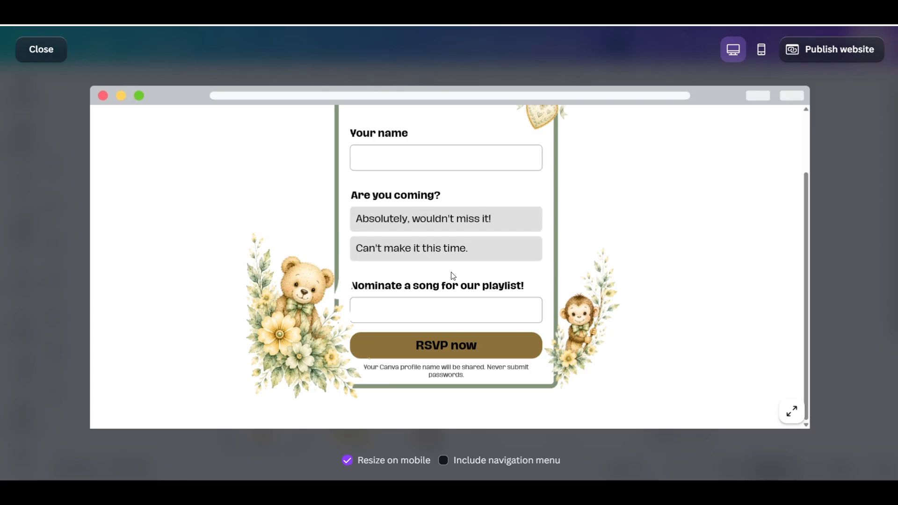
scroll(419, 225, up, 1)
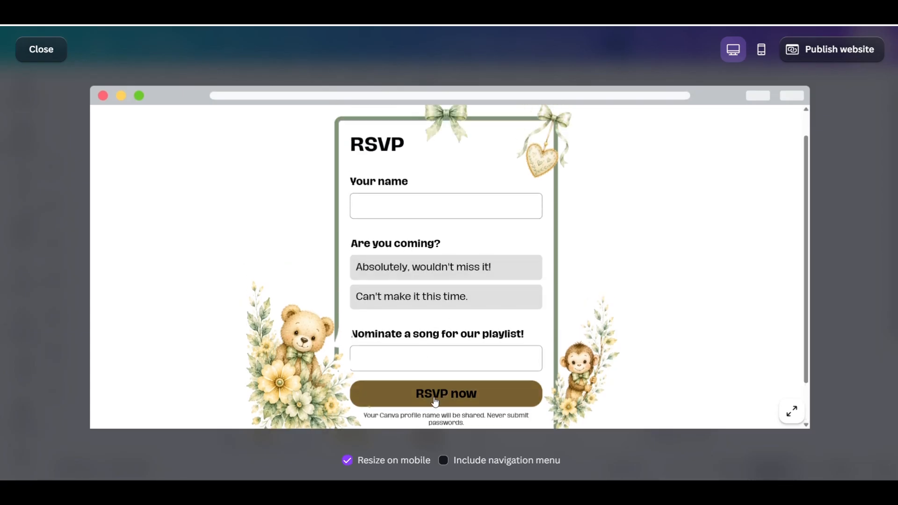
click(41, 49)
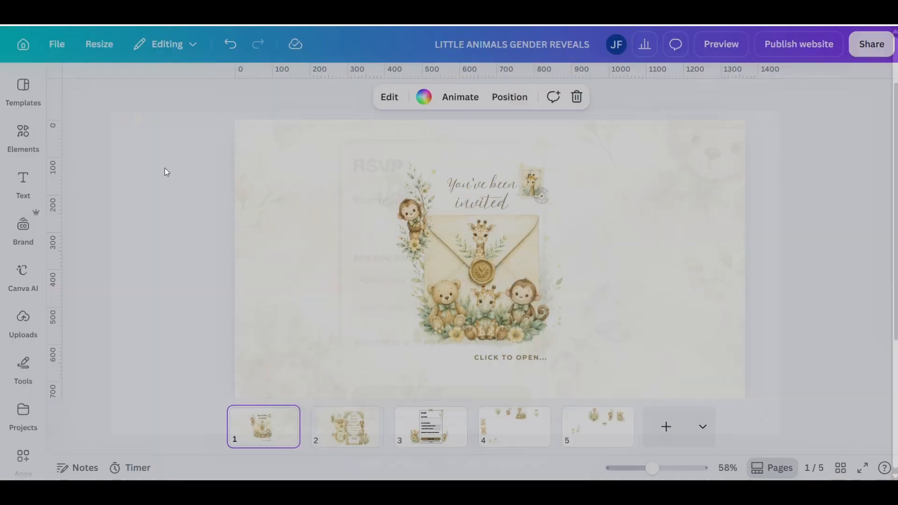
- Change the first question of the RSVP form on page 3 to "Guest name"
click(447, 421)
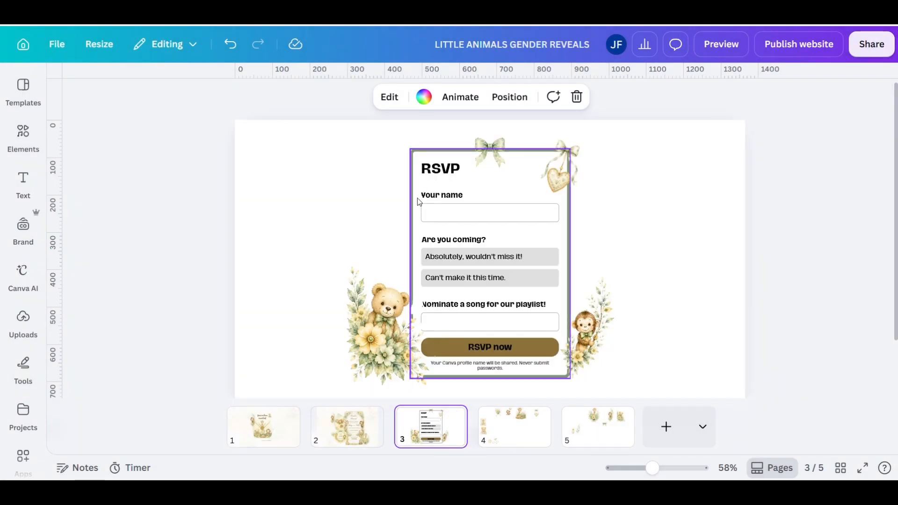
click(419, 151)
click(176, 96)
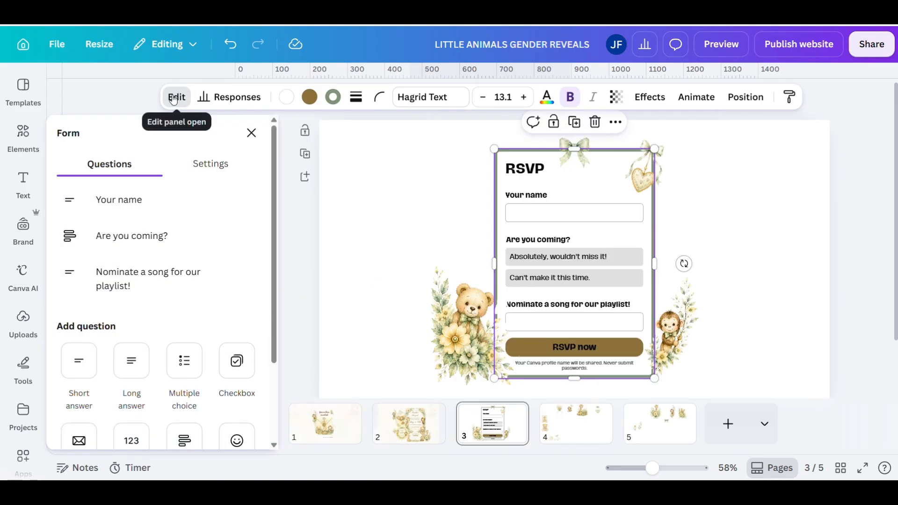
drag(117, 200, 92, 196)
text(Guest)
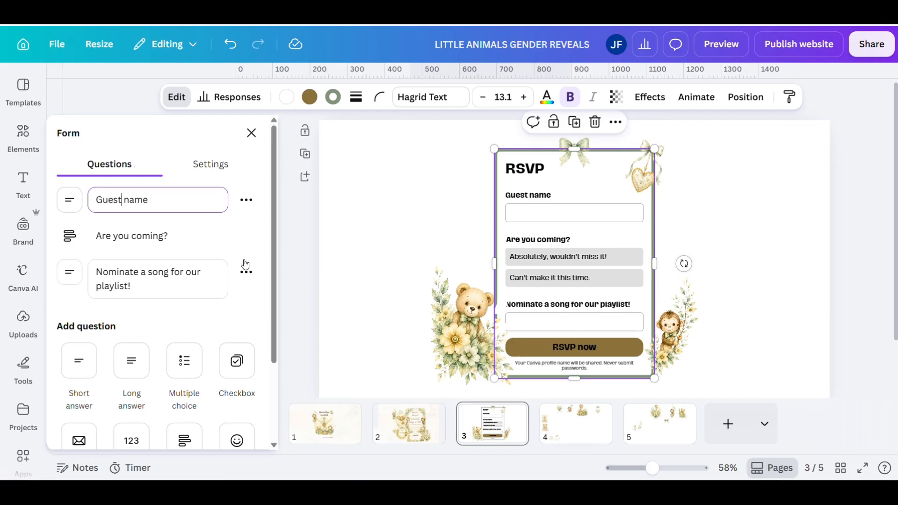
click(346, 230)
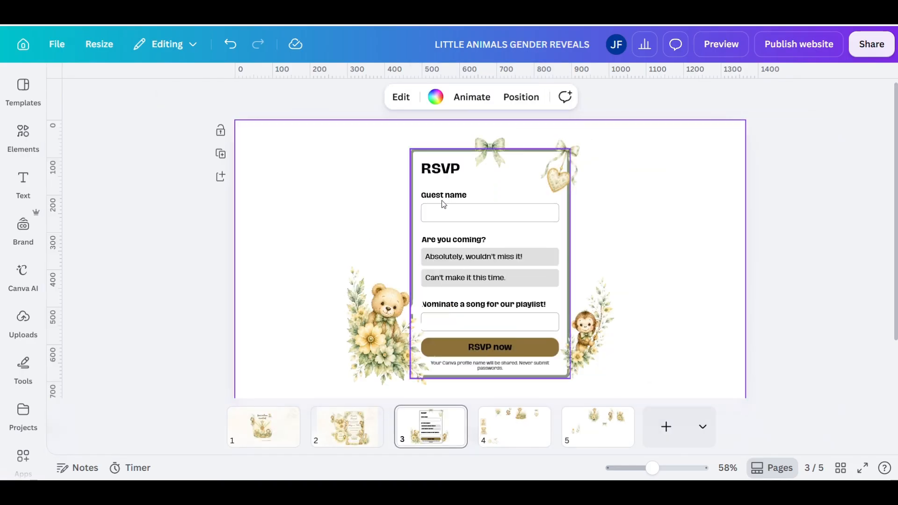
- Add the answer option "Sorry, cannot make it" to the form's "Are you coming?" question
click(416, 160)
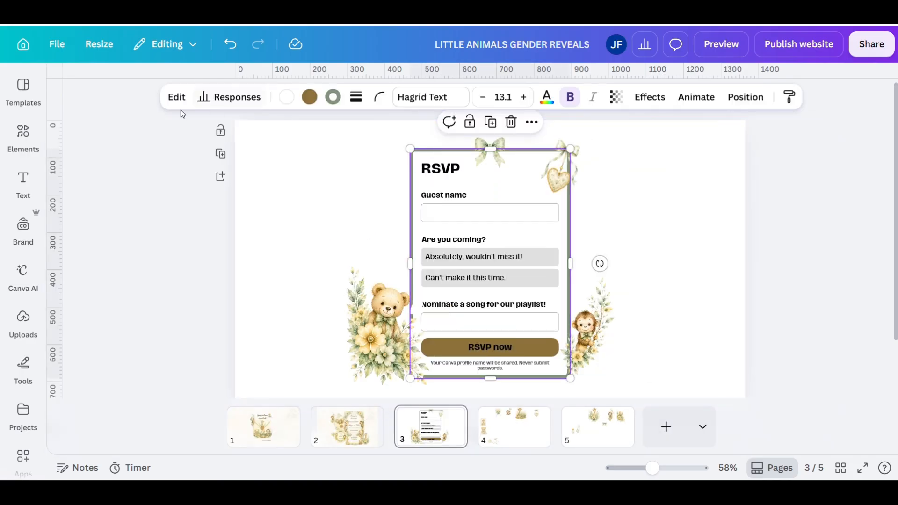
click(177, 97)
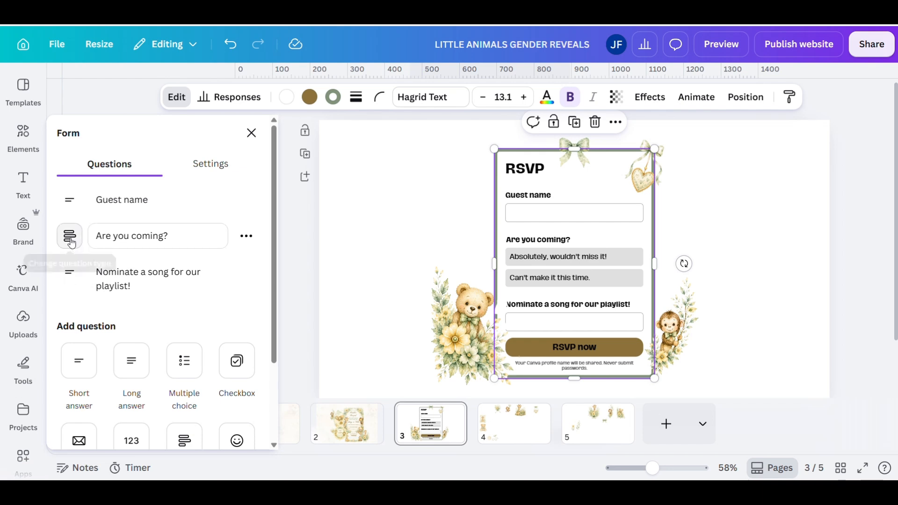
click(246, 235)
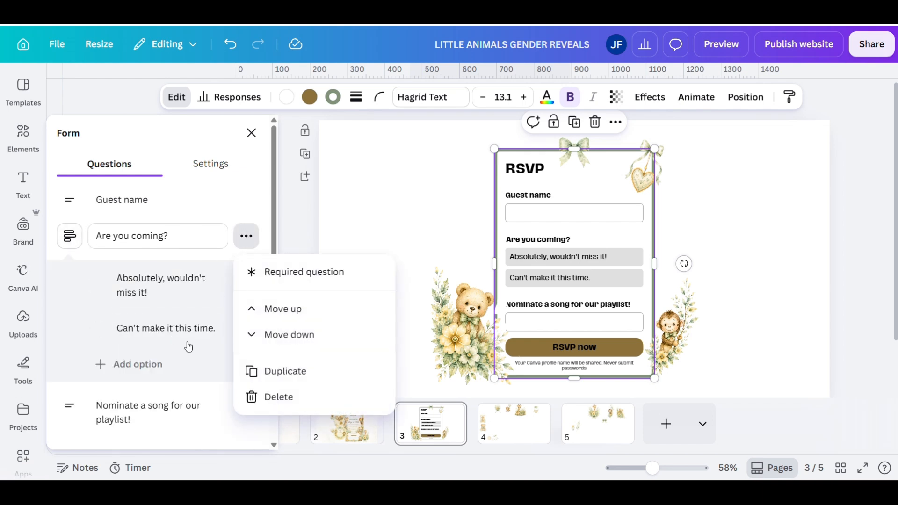
click(113, 366)
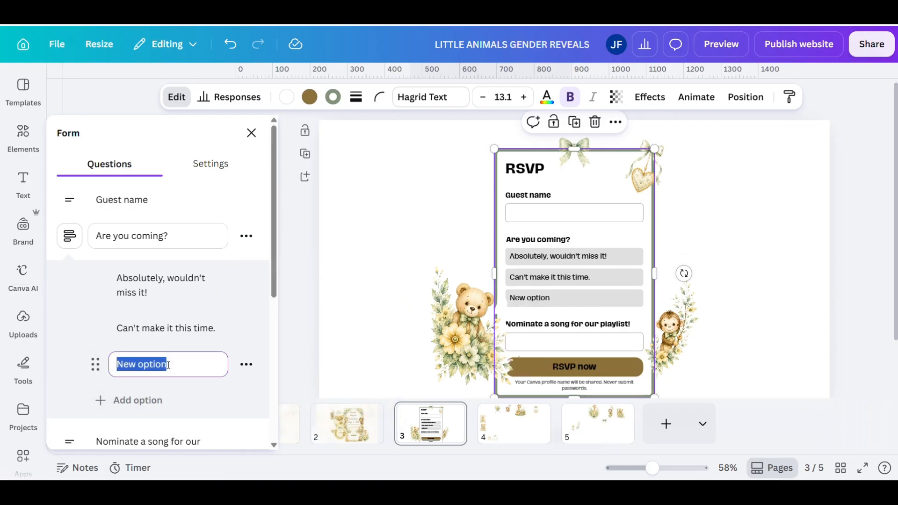
text(Sor)
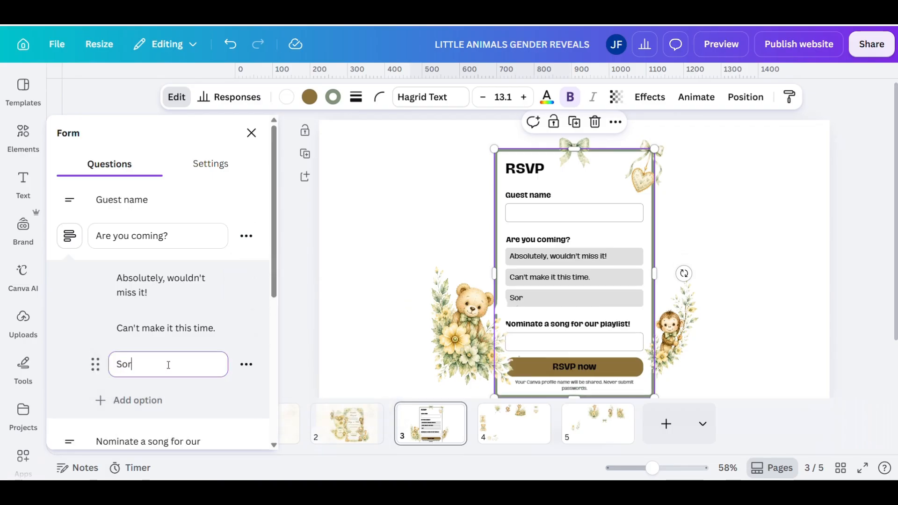
text(ry, cannot make it)
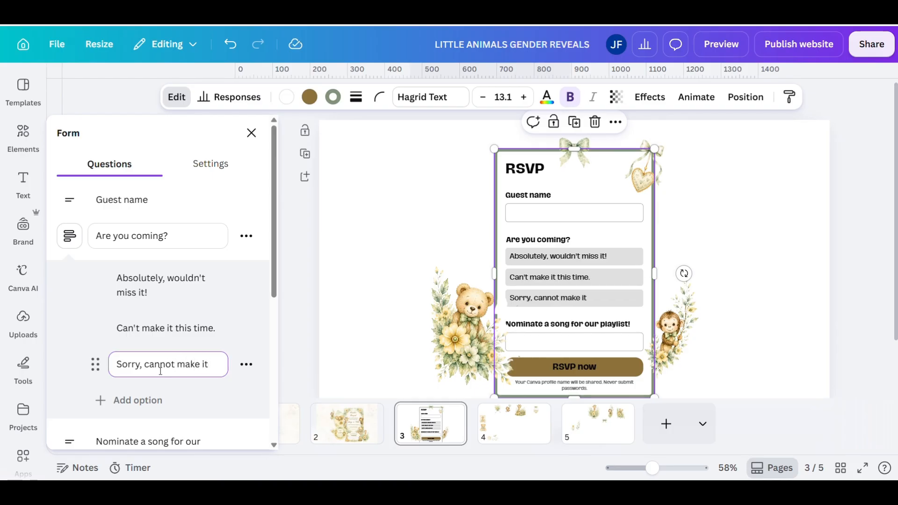
- Delete the "Can't make it this time." option and the "Nominate a song for our playlist!" question from the form
click(142, 328)
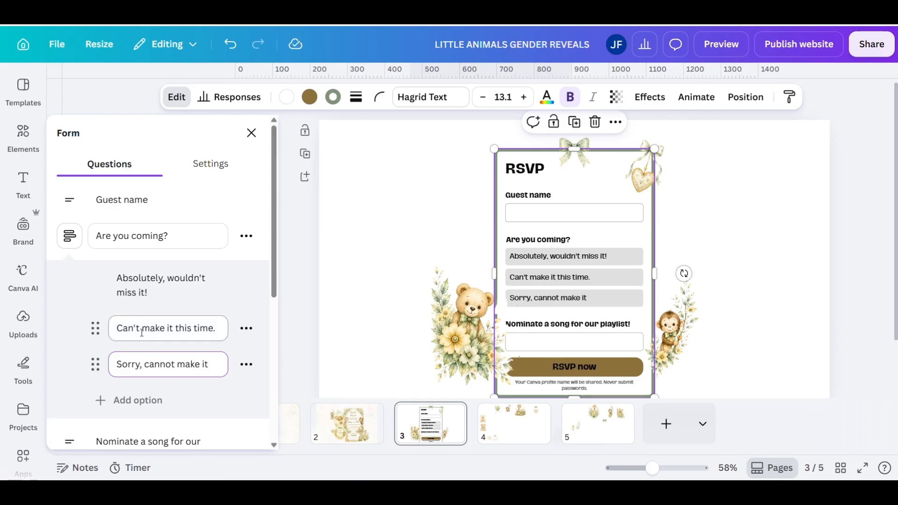
click(246, 330)
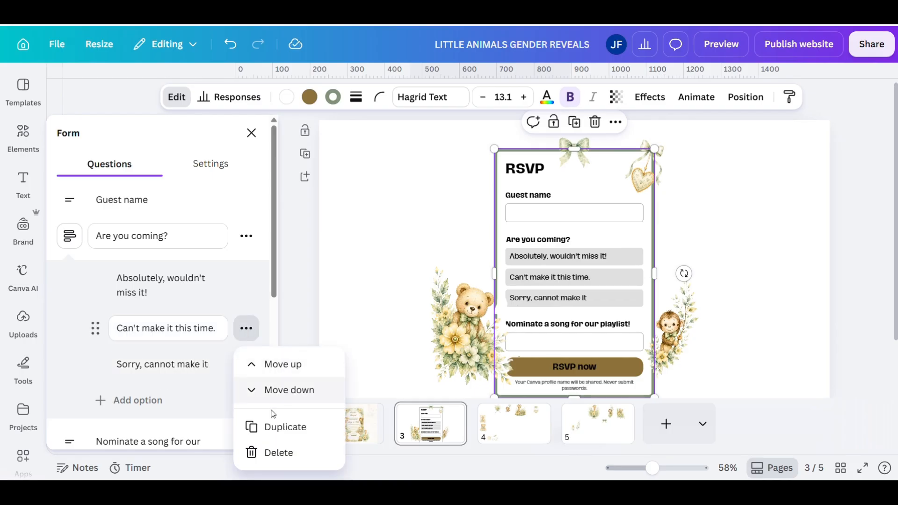
click(267, 451)
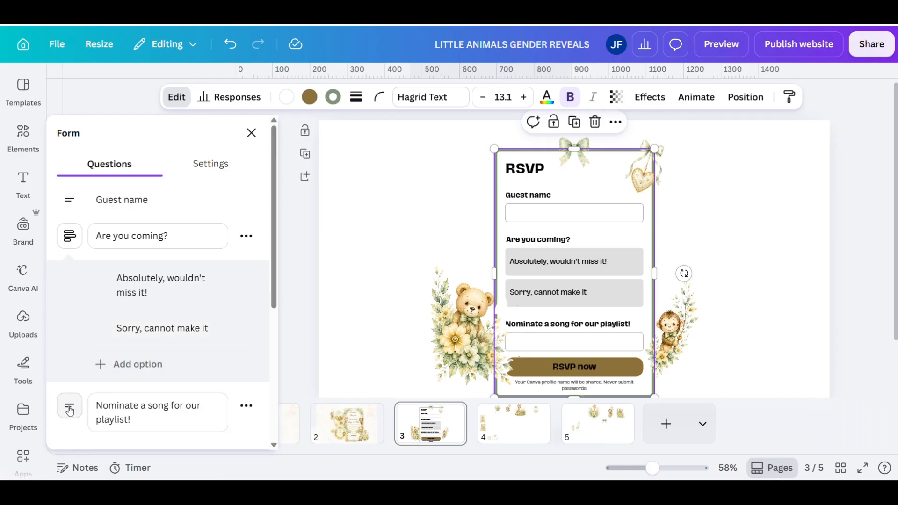
click(246, 407)
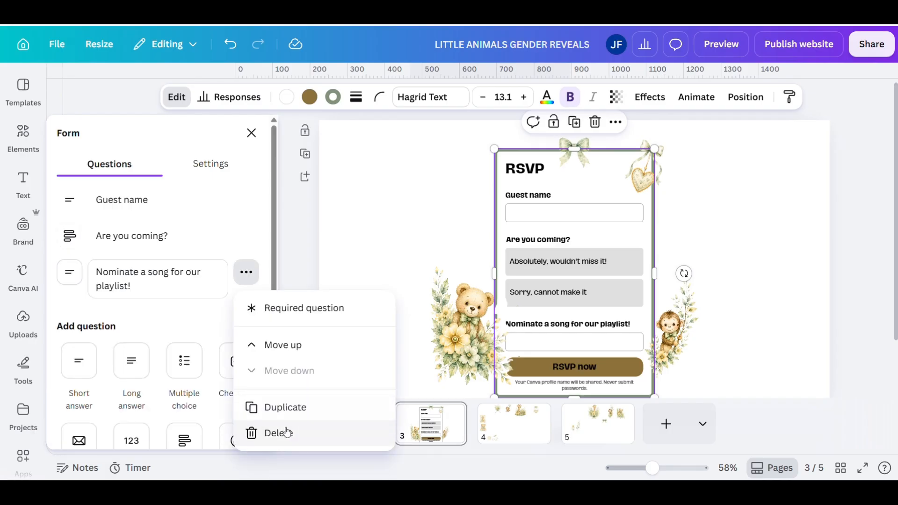
click(284, 431)
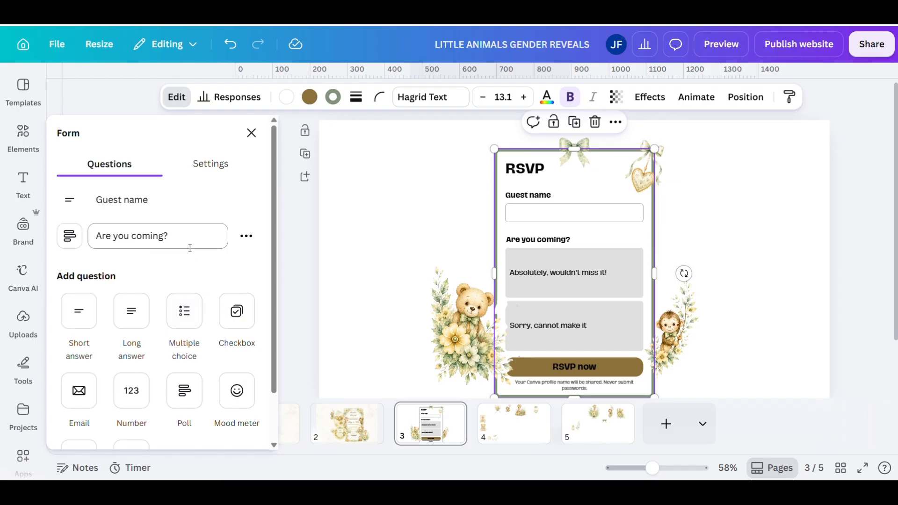
- Add a multiple choice question titled "Meal Option" to the RSVP form
scroll(189, 248, down, 2)
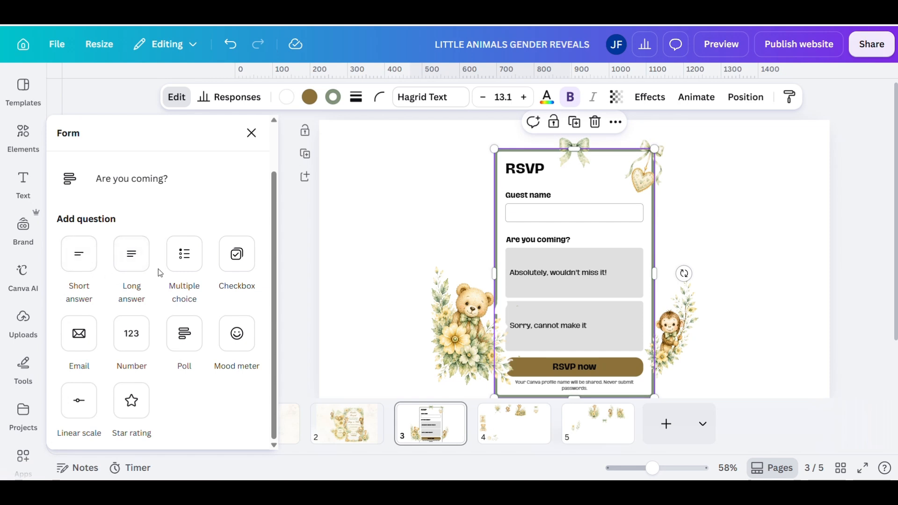
click(179, 257)
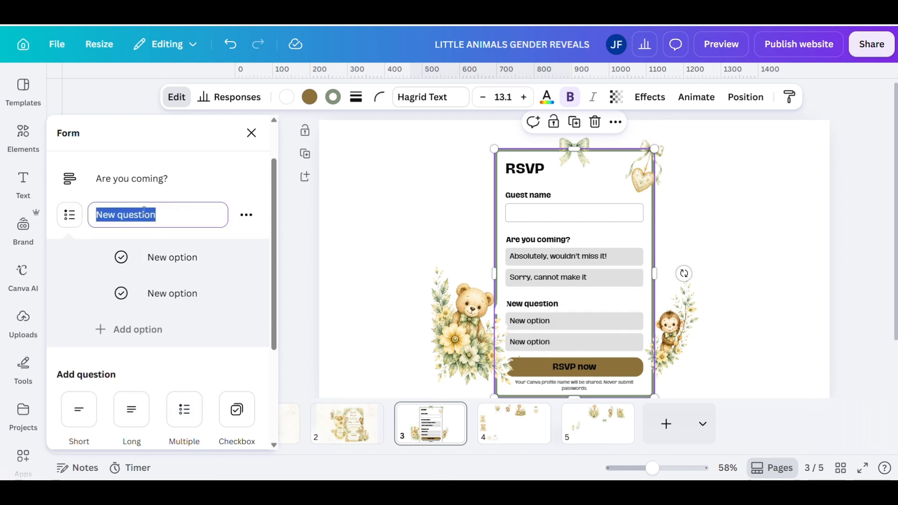
text(M)
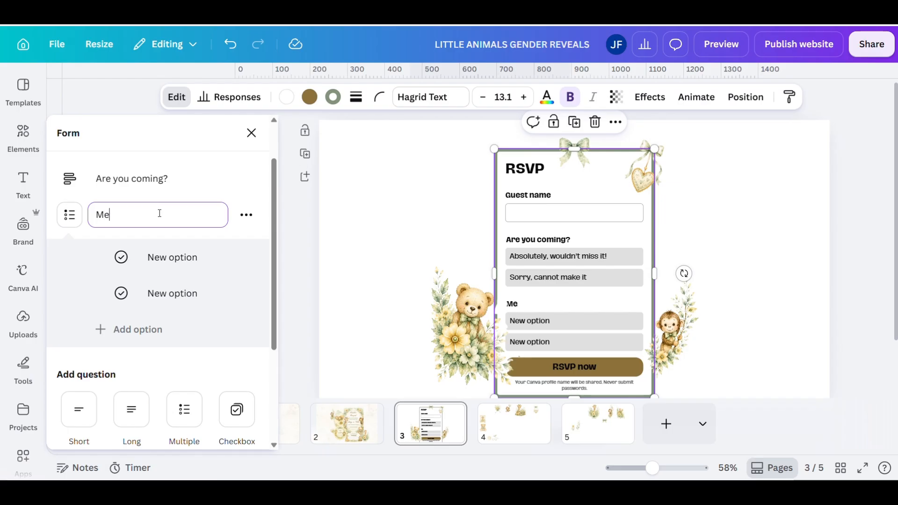
text(e)
key(BackSpace)
key(BackSpace)
text(N)
key(BackSpace)
key(BackSpace)
key(BackSpace)
text(Meal Option)
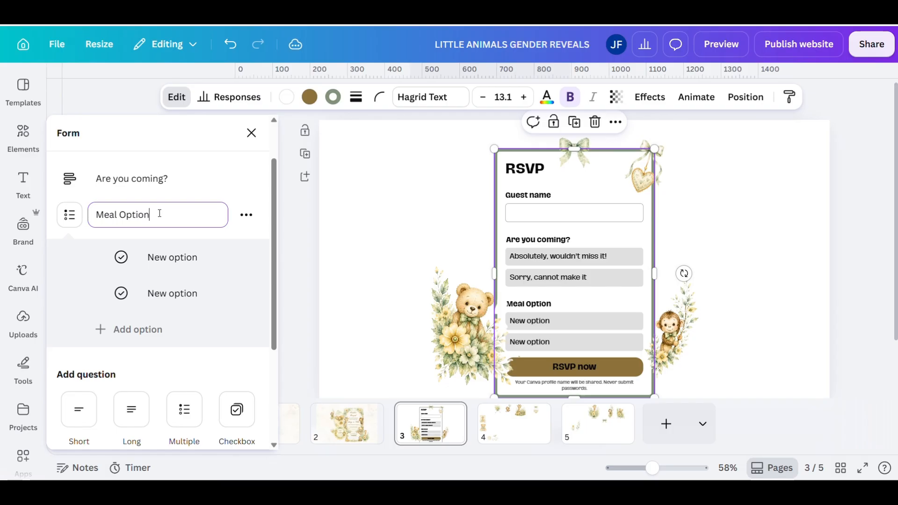
- Name the two Meal Option answers "Chicken" and "Vegatarian", and finish editing the form
click(156, 259)
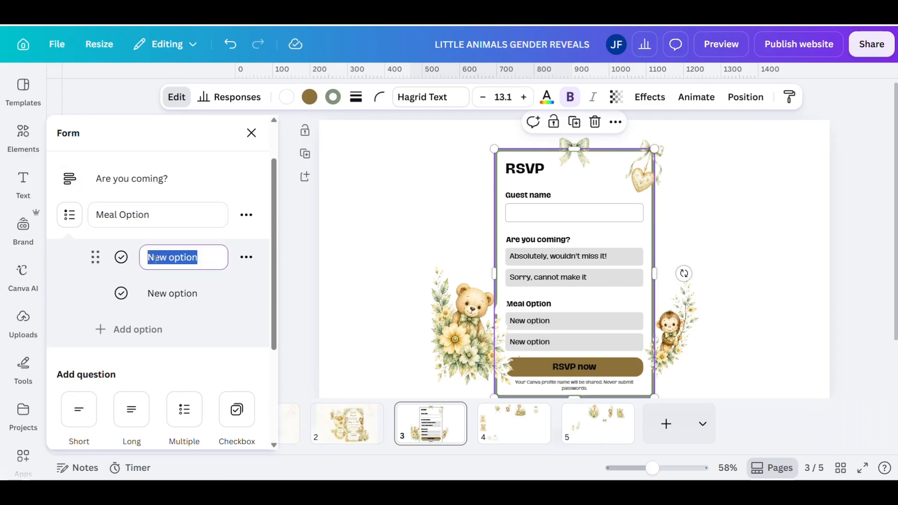
text(XCh)
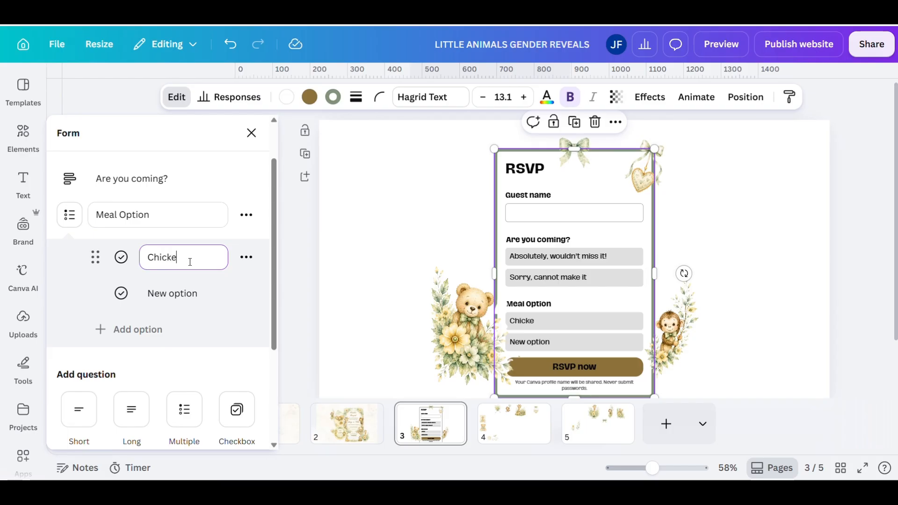
click(168, 285)
text(Veg)
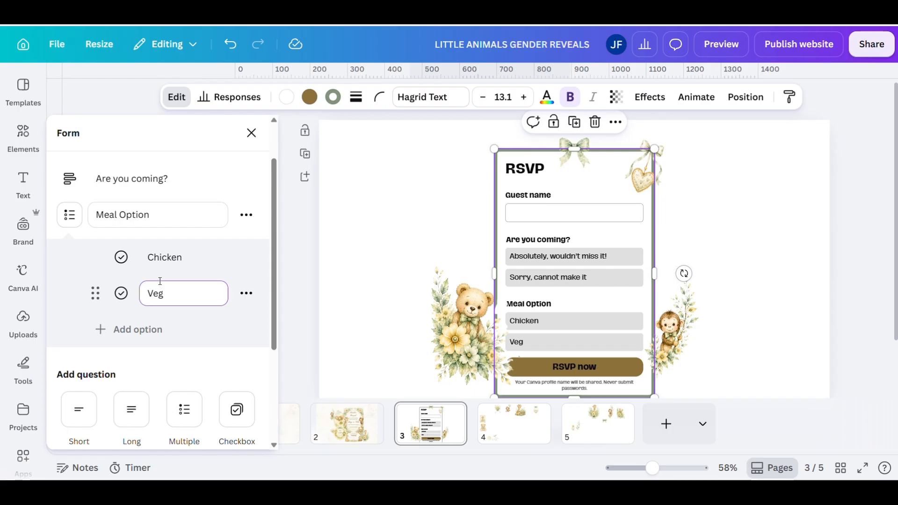
text(atarian)
click(289, 281)
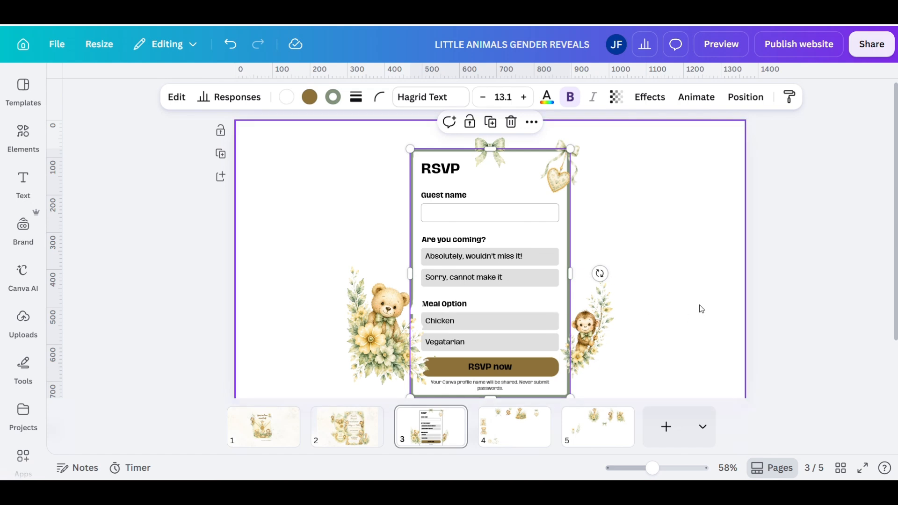
- Nudge the teddy bear and flowers clipart slightly outward from the RSVP form and deselect it
click(398, 346)
drag(399, 346, 396, 342)
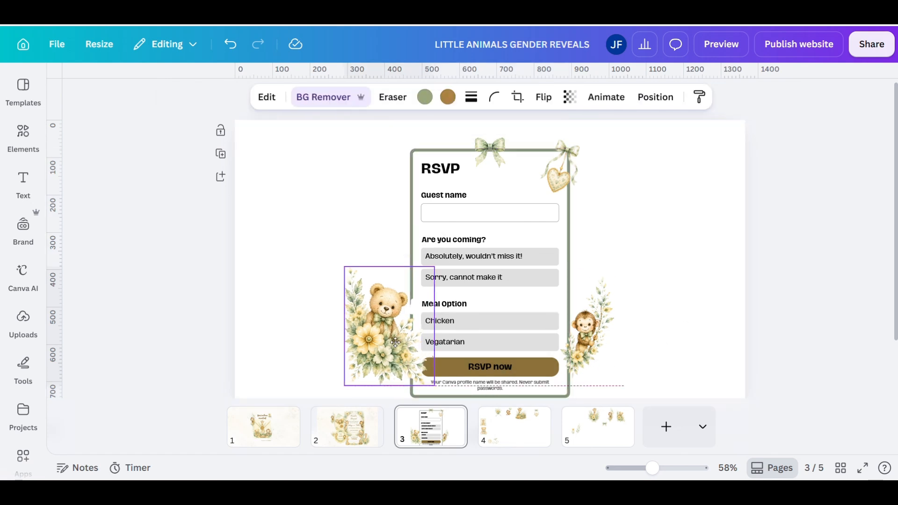
click(483, 293)
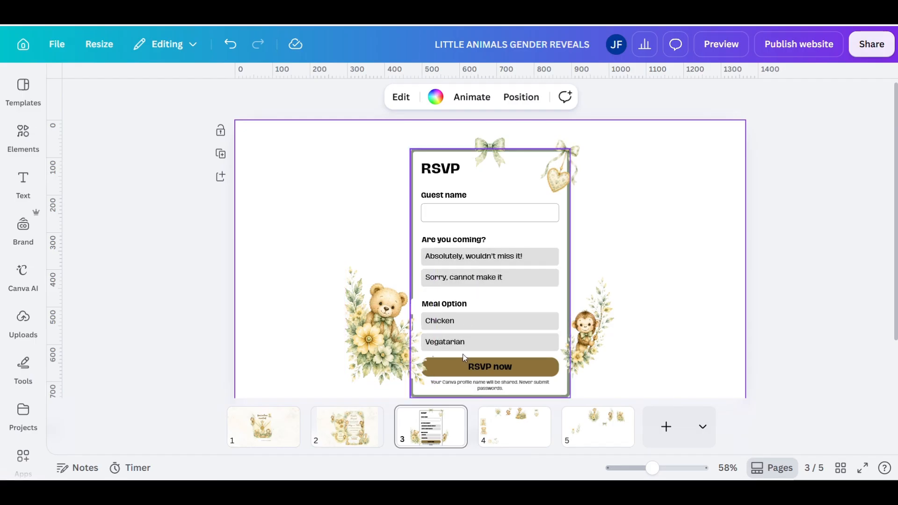
- Preview the website in mobile view from the first page and test its envelope and RSVP seal links
click(241, 417)
click(722, 47)
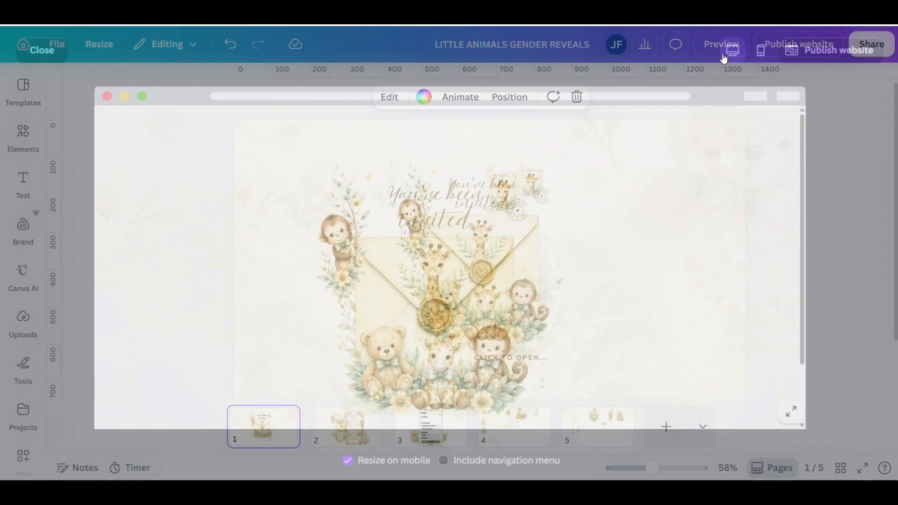
click(760, 52)
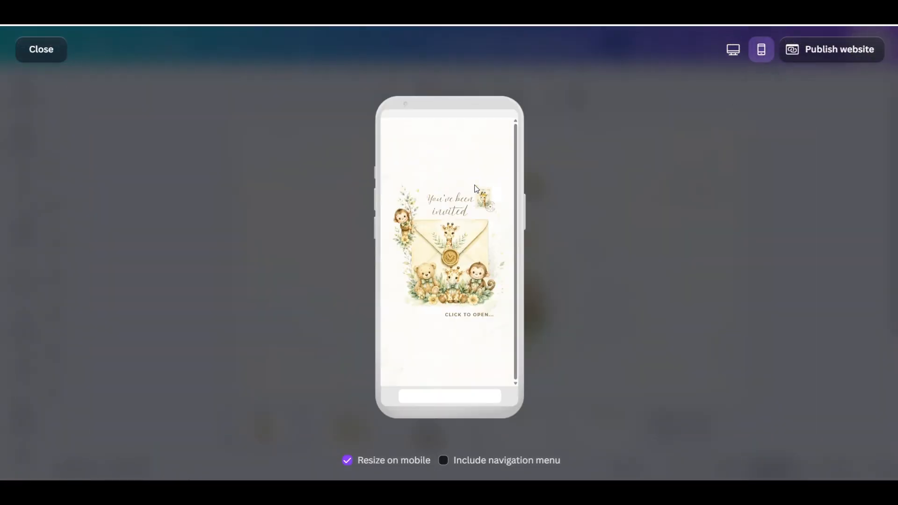
click(443, 242)
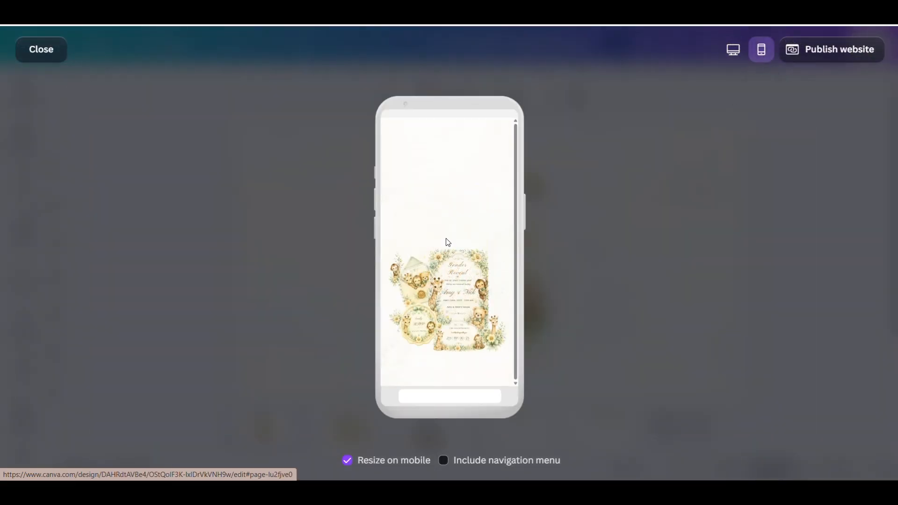
click(415, 313)
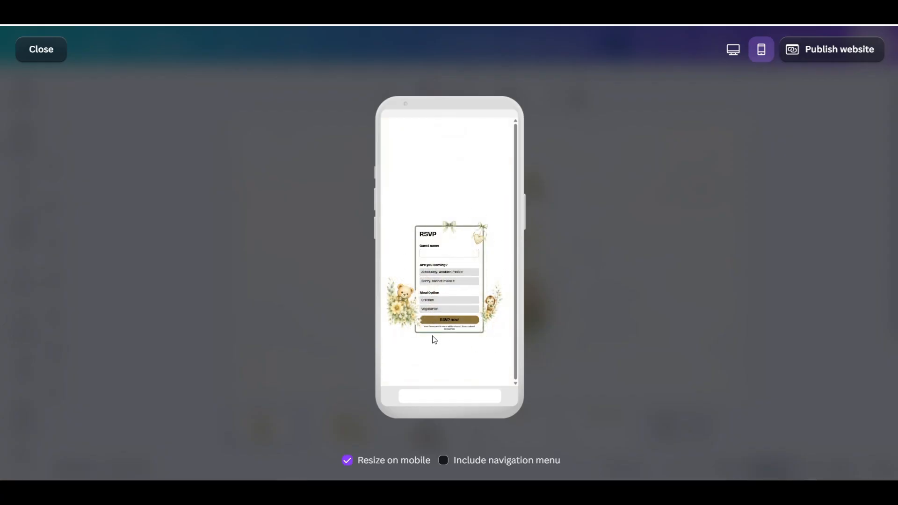
- Close the mobile preview and move the teddy bear and flowers clipart slightly lower beside the RSVP form on page 3
click(41, 49)
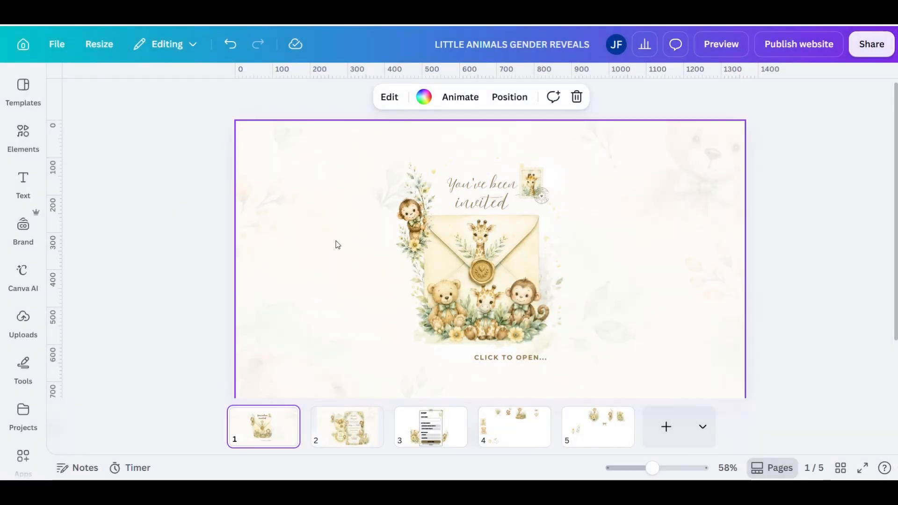
click(407, 422)
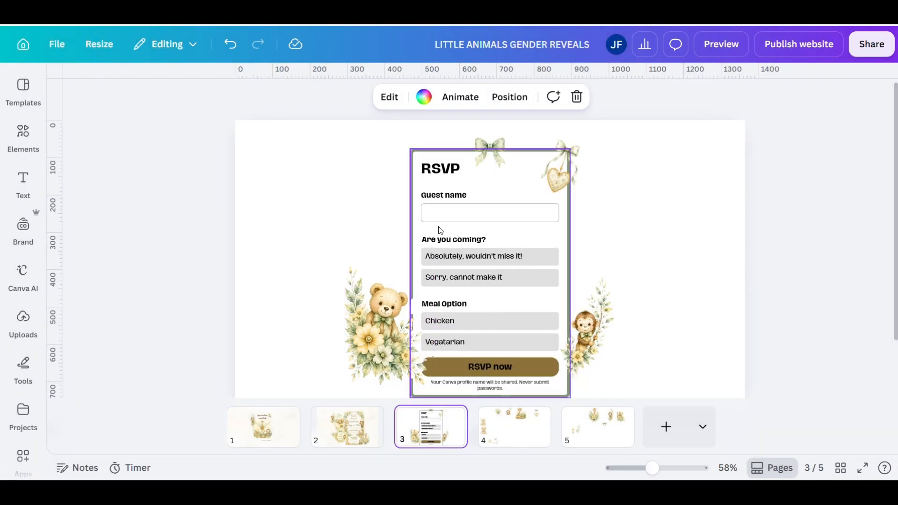
click(425, 149)
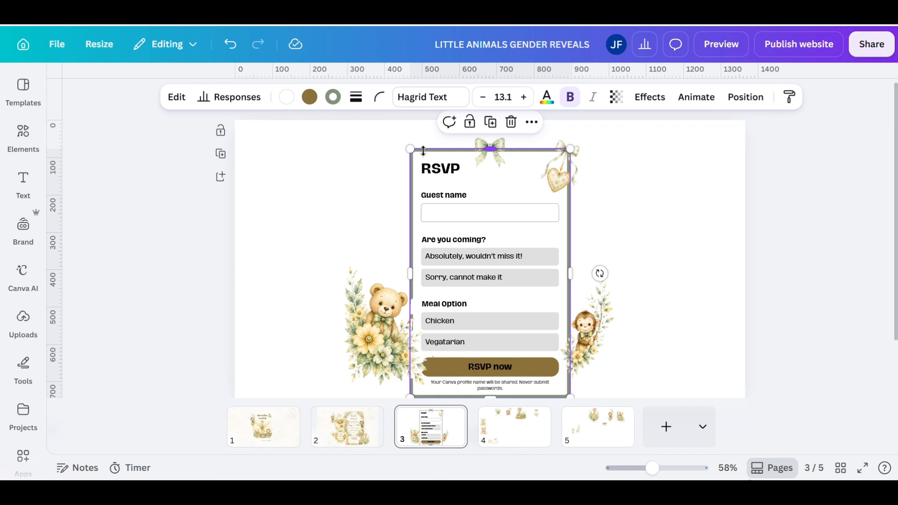
drag(378, 316, 380, 331)
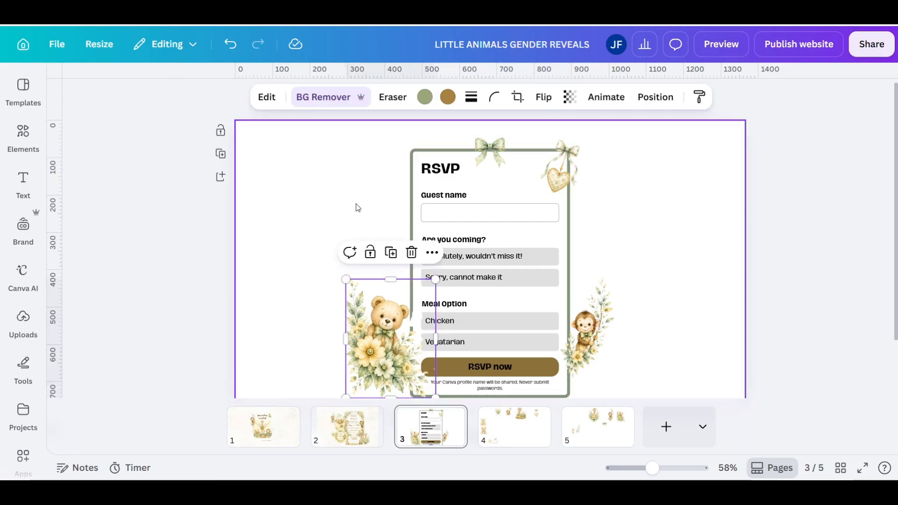
- Check the responses collected by the RSVP form and close them
click(418, 154)
click(236, 103)
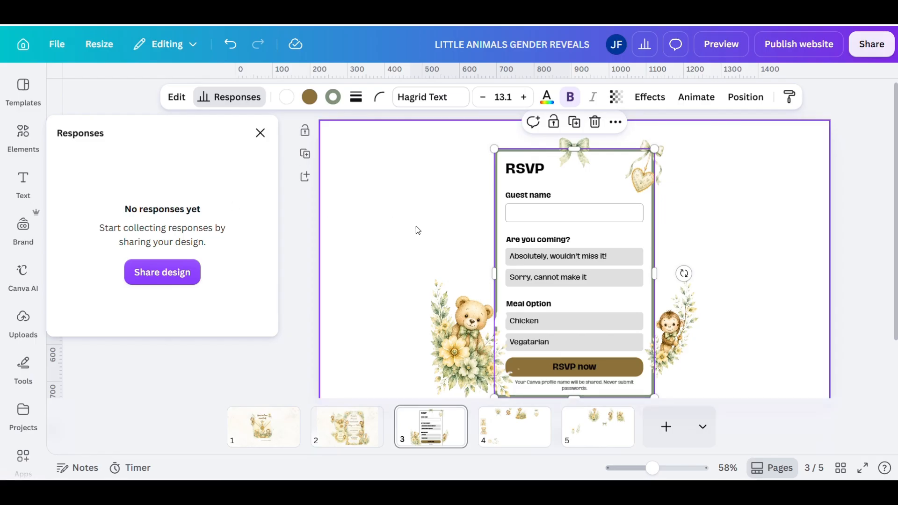
click(261, 133)
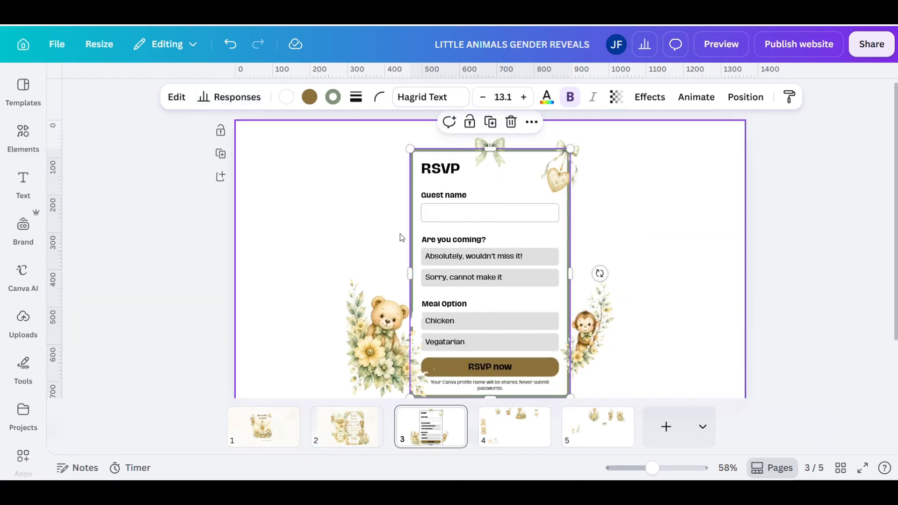
- Review the website's envelope, invitation and RSVP form pages and return to the first page
click(293, 427)
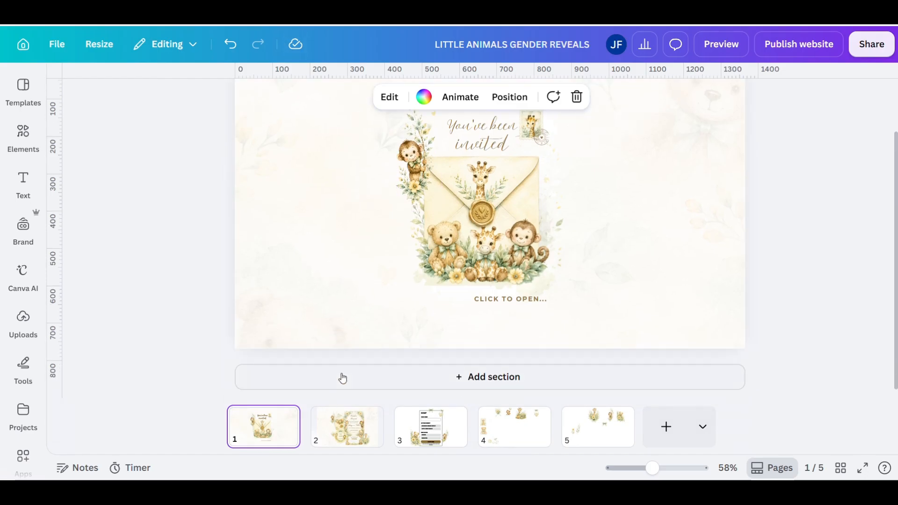
click(320, 427)
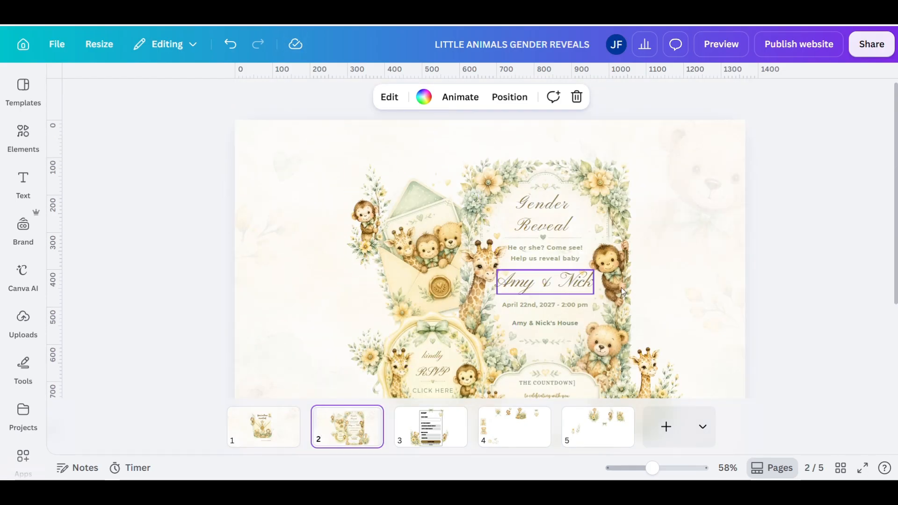
scroll(699, 275, down, 3)
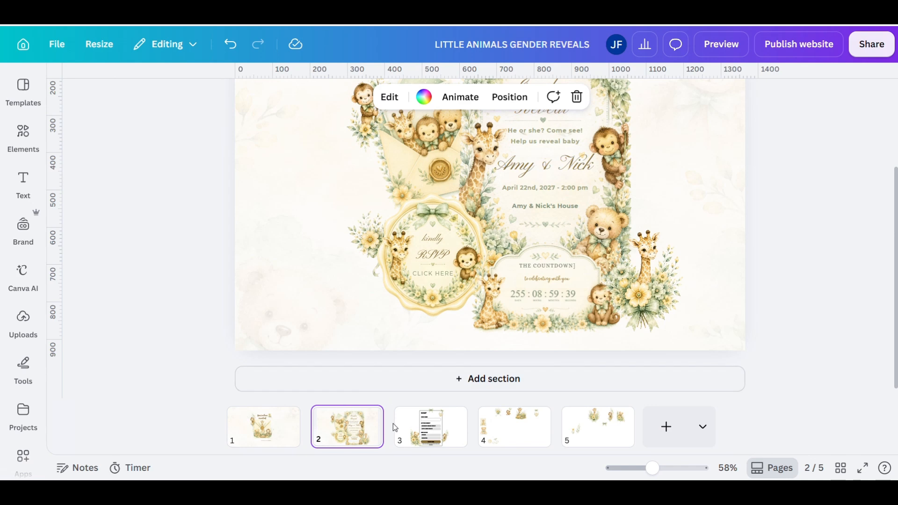
click(430, 426)
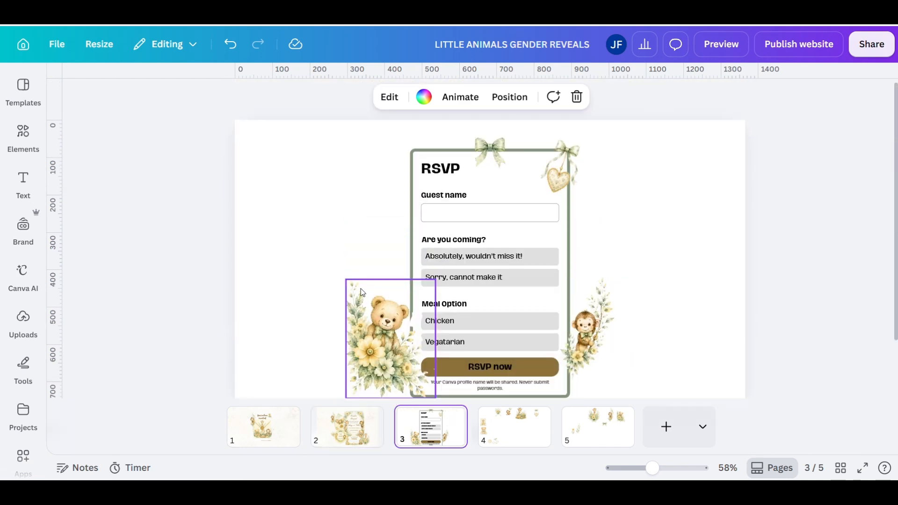
click(293, 439)
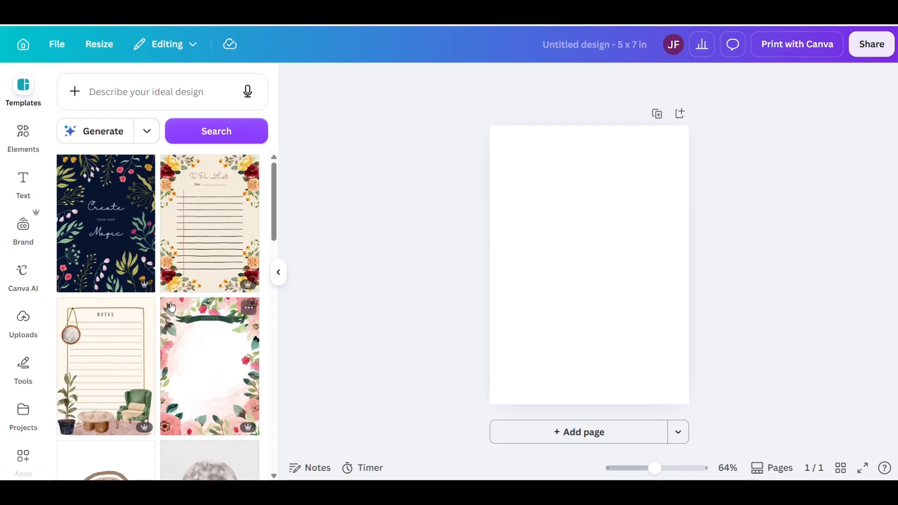
- Browse the uploads in the blank 5 x 7 in design for the Gender Reveal invitation and view the website's second page
click(278, 272)
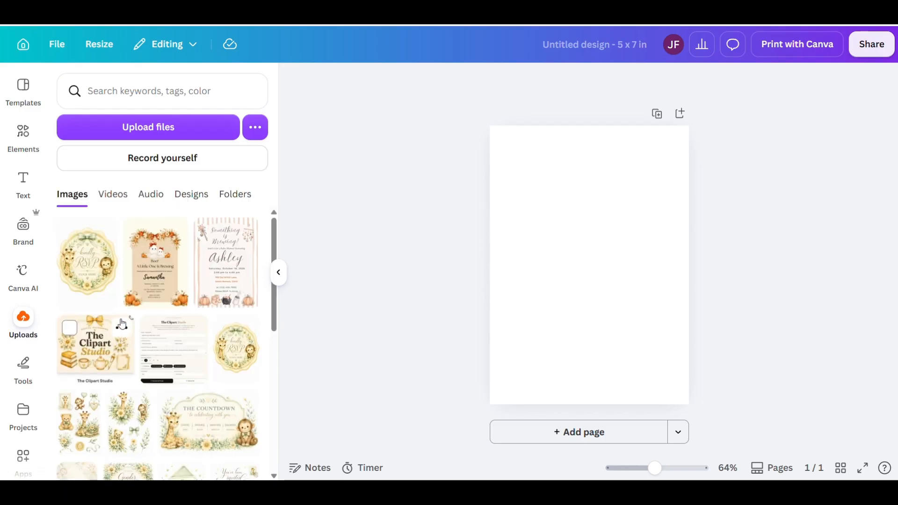
scroll(137, 357, down, 2)
scroll(135, 353, down, 1)
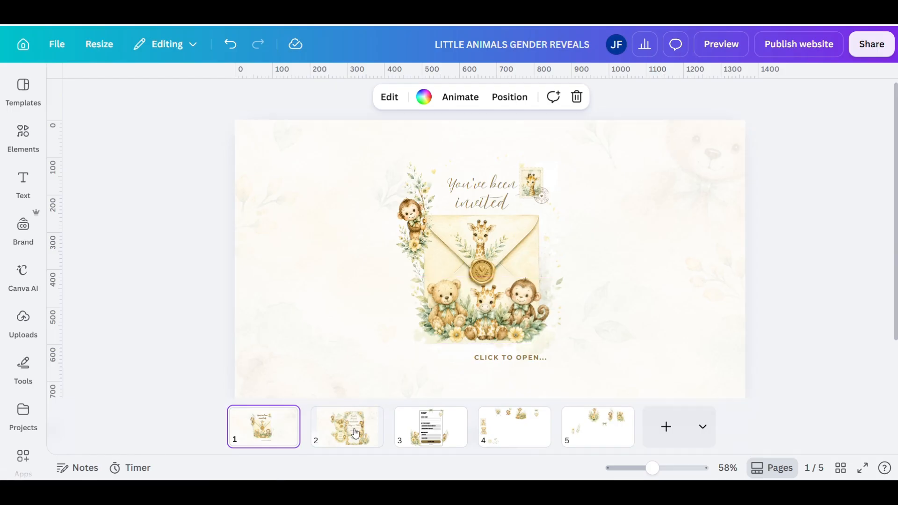
click(347, 425)
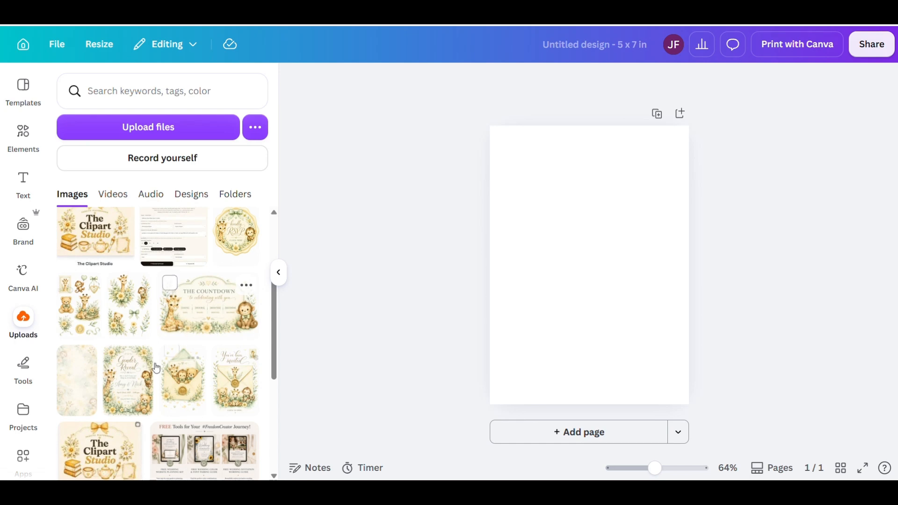
- Try placing the uploaded Gender Reveal invitation image in the corner of the 5 x 7 in page and undo it
click(128, 383)
drag(620, 224, 587, 175)
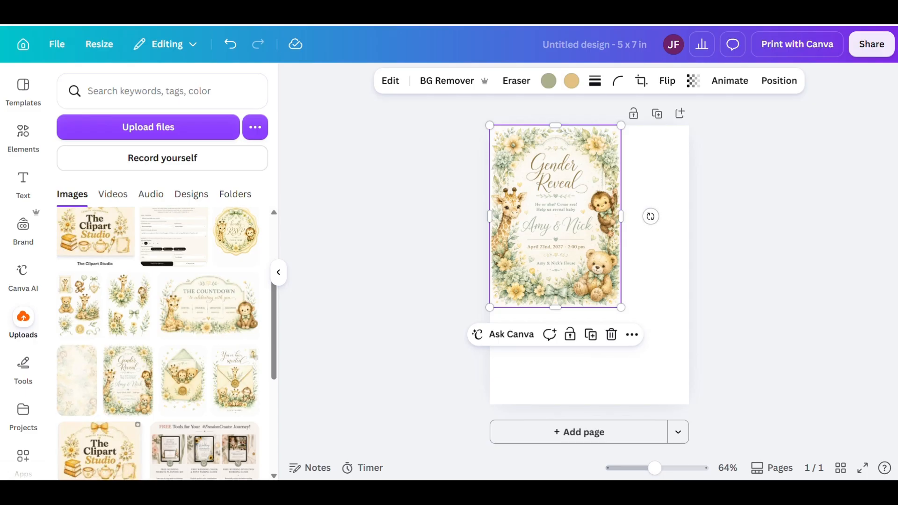
key(ctrl+z)
click(645, 148)
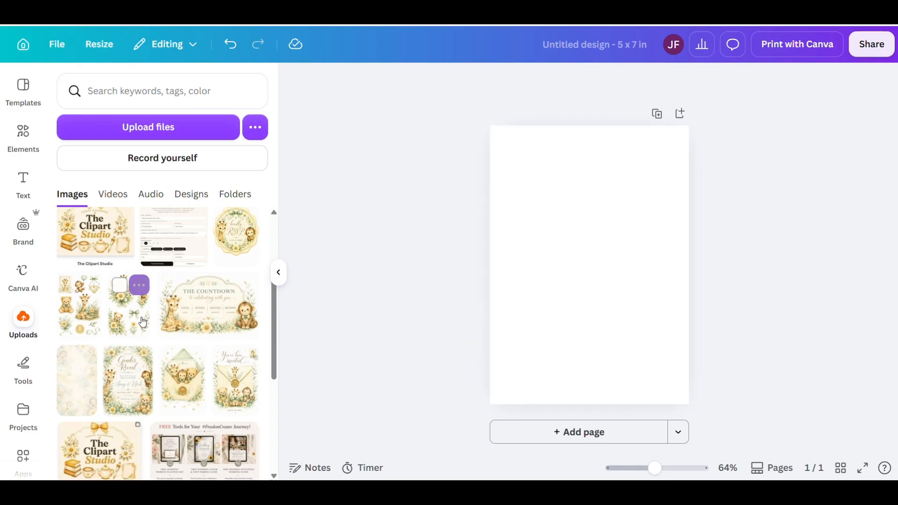
- Fill the 5 x 7 in page with the uploaded Gender Reveal invitation image and add a blank second page
drag(119, 358, 505, 264)
click(785, 281)
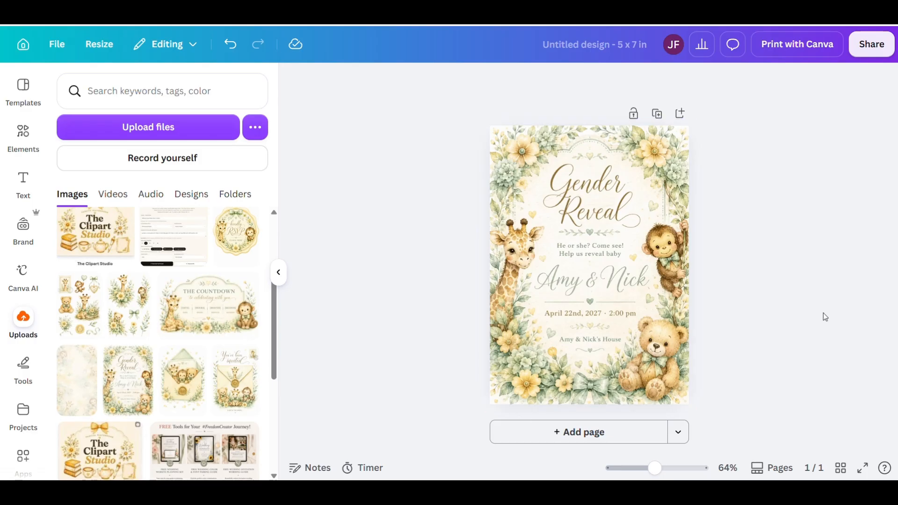
click(278, 272)
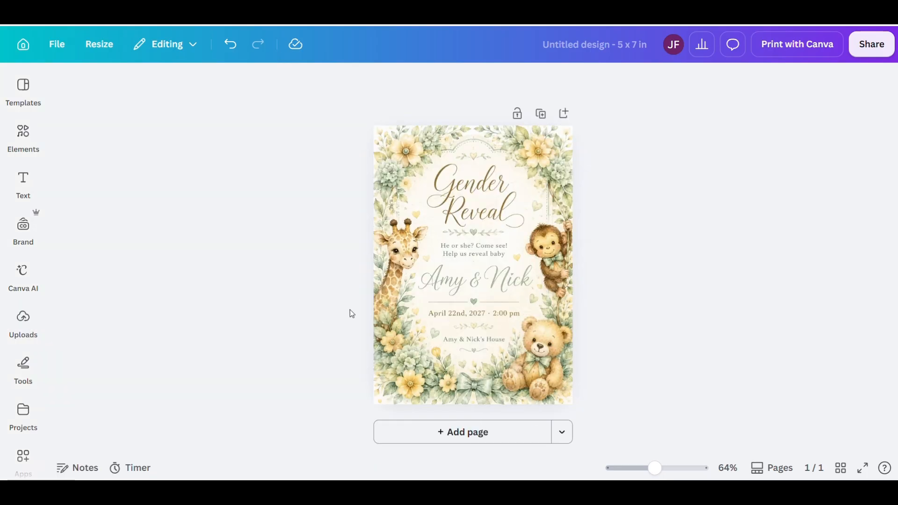
click(464, 433)
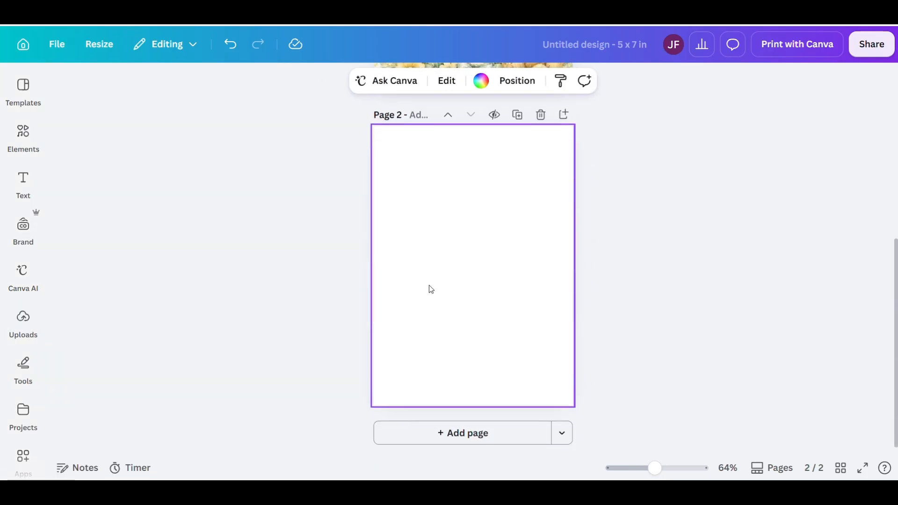
- Extract all the text from the invitation image on page 1 with Grab Text
scroll(428, 288, up, 5)
click(427, 223)
click(260, 84)
click(252, 218)
scroll(205, 363, down, 3)
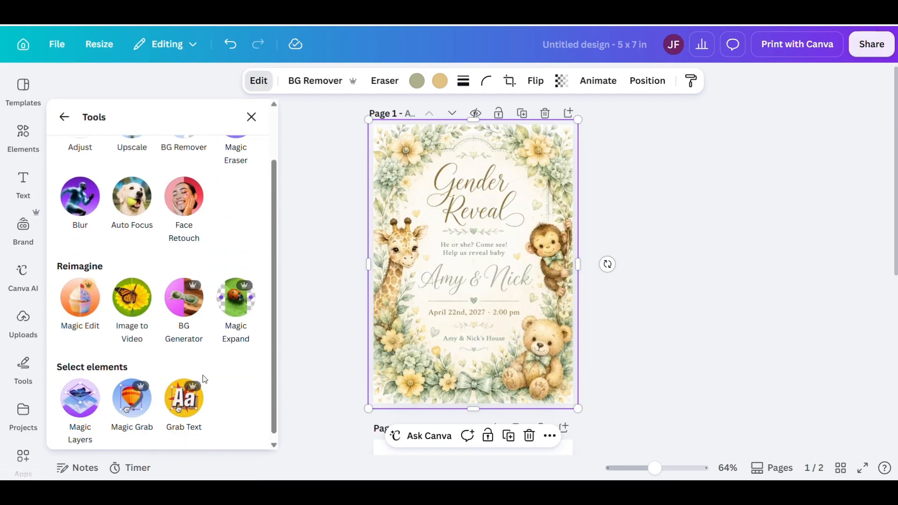
click(183, 389)
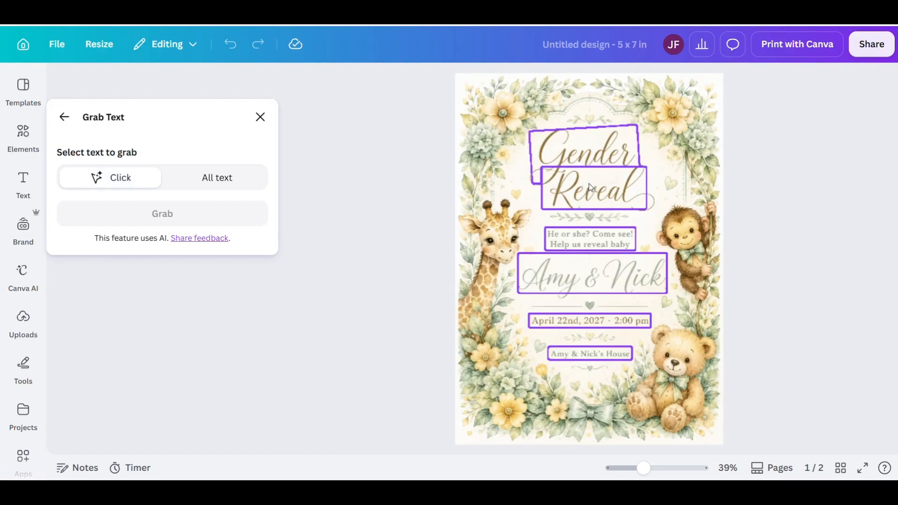
click(588, 187)
click(575, 260)
click(566, 321)
click(578, 353)
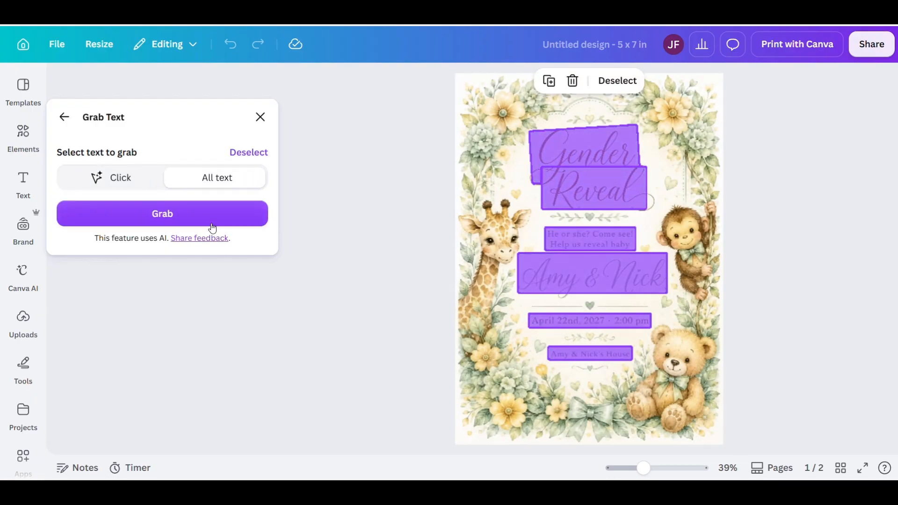
click(213, 224)
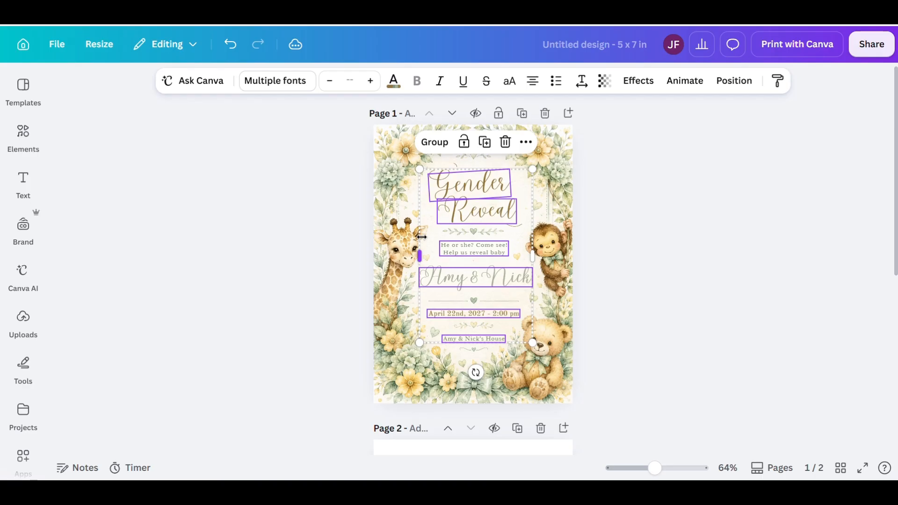
- Paste a copy of the grabbed invitation text onto the blank page 2
scroll(421, 236, down, 6)
click(450, 321)
key(ctrl+v)
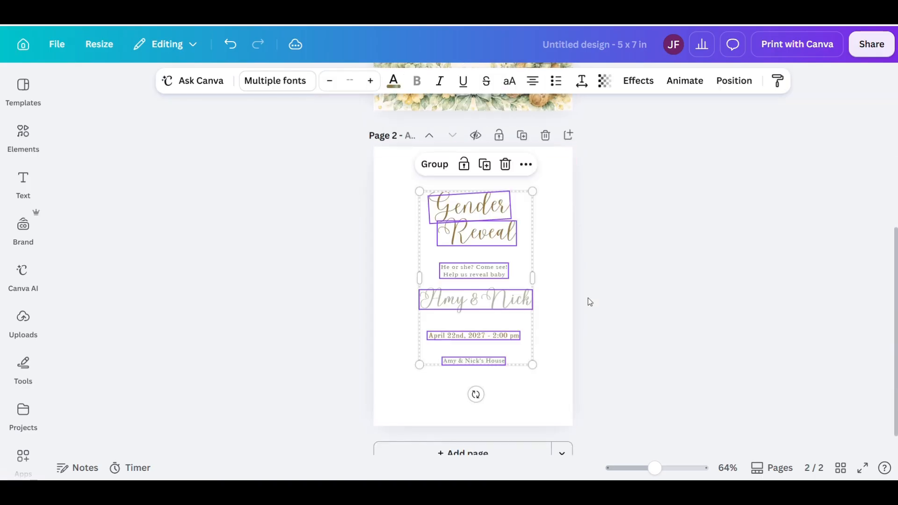
- Delete the heading, reveal message, parents' names, date and venue text from page 1, leaving only the illustrated background
scroll(603, 297, up, 5)
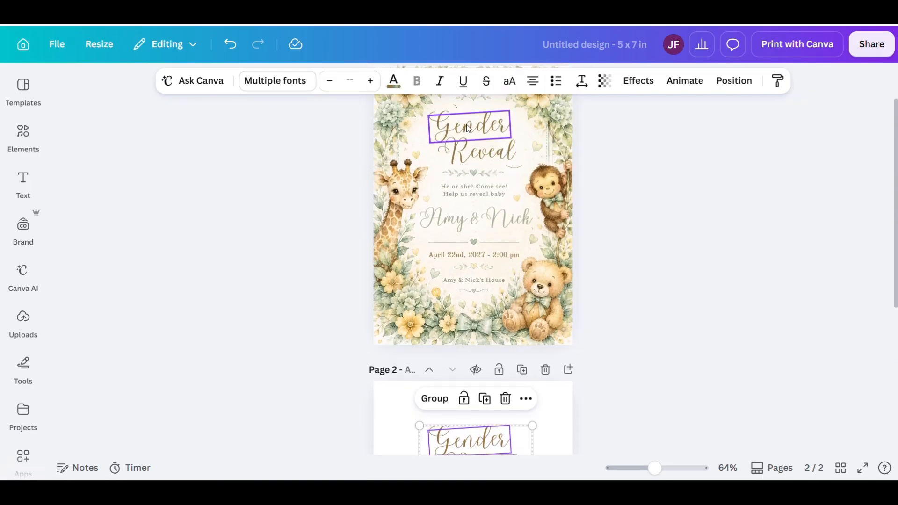
click(468, 129)
key(Delete)
click(474, 151)
key(Delete)
click(472, 191)
key(Delete)
click(475, 218)
key(Delete)
click(473, 255)
key(Delete)
click(465, 282)
key(Delete)
- Copy all the restyled invitation text lines from page 2 onto the illustrated background of page 1
scroll(610, 307, down, 5)
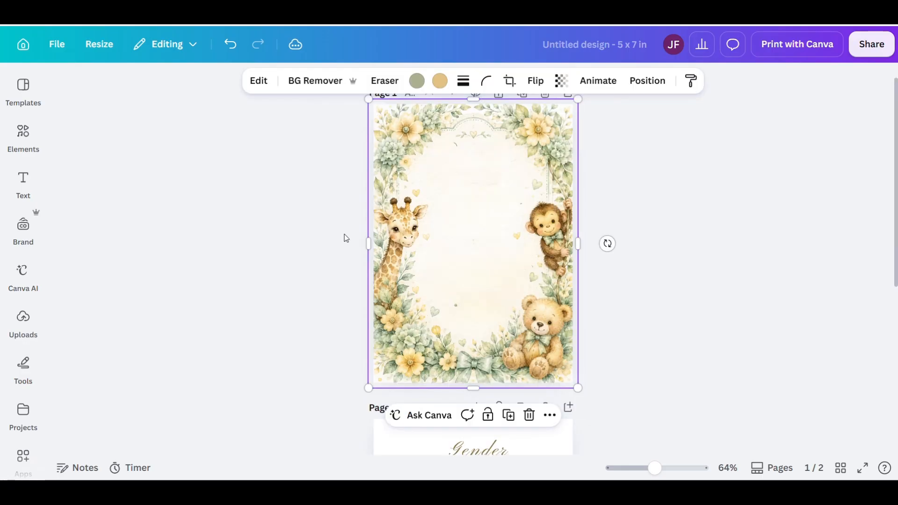
scroll(340, 259, down, 5)
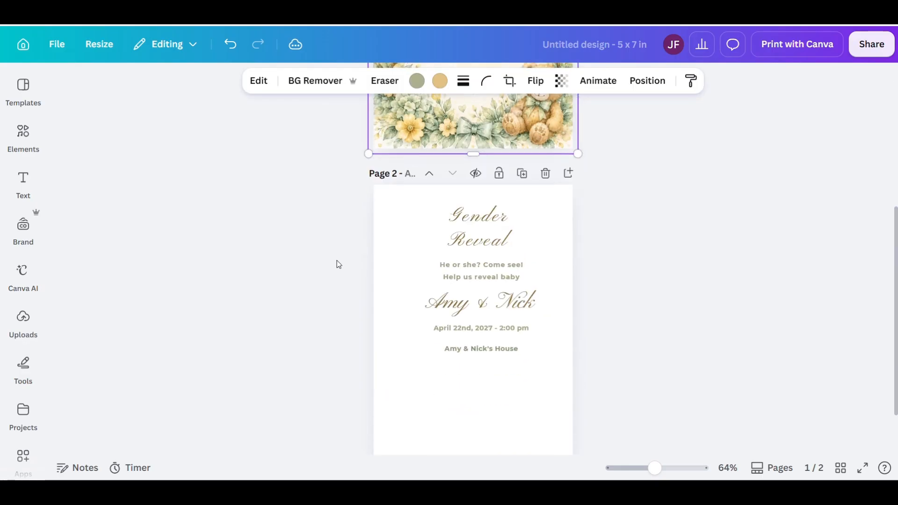
click(451, 250)
click(400, 211)
drag(401, 210, 546, 360)
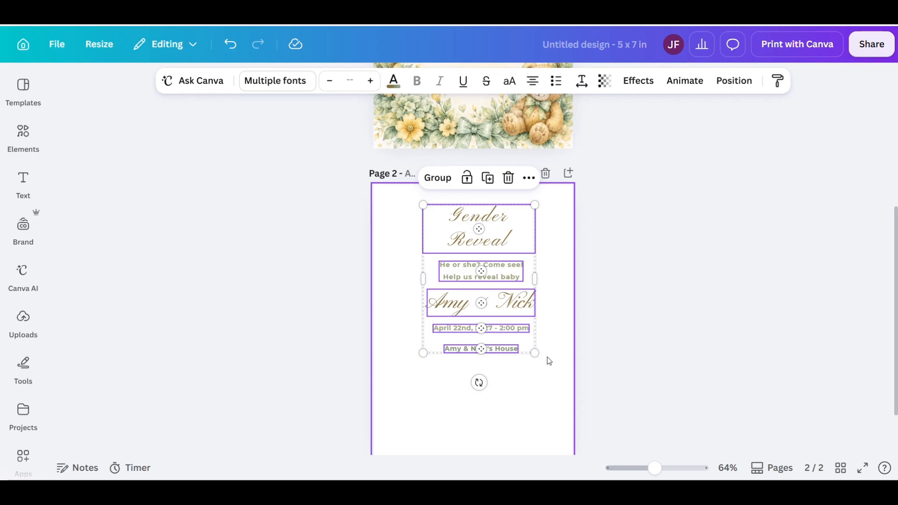
scroll(493, 295, up, 5)
key(ctrl+v)
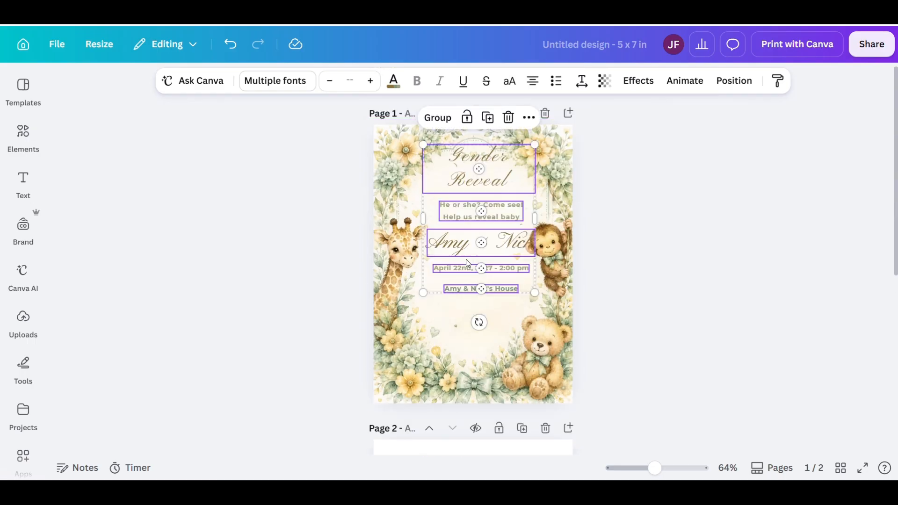
- Move the pasted text block into the middle of page 1's floral frame and delete page 2
drag(433, 206, 423, 249)
click(677, 309)
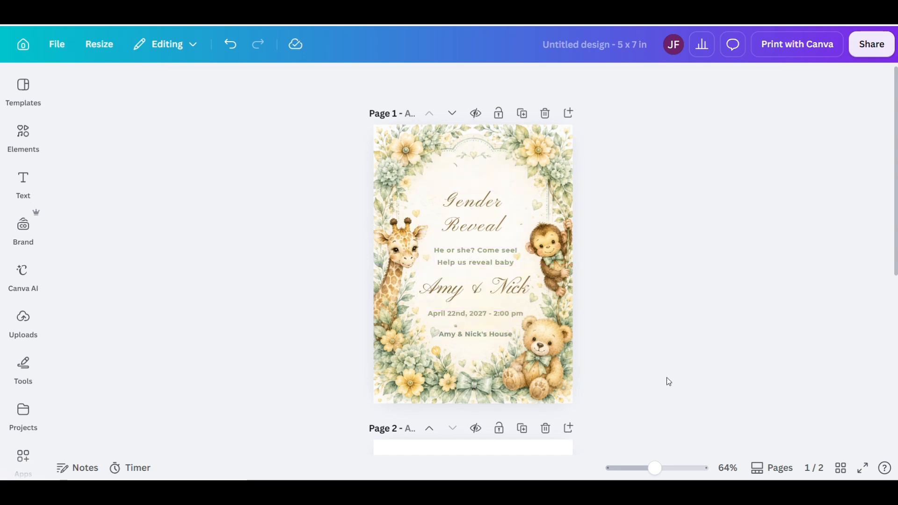
scroll(607, 358, down, 3)
click(545, 311)
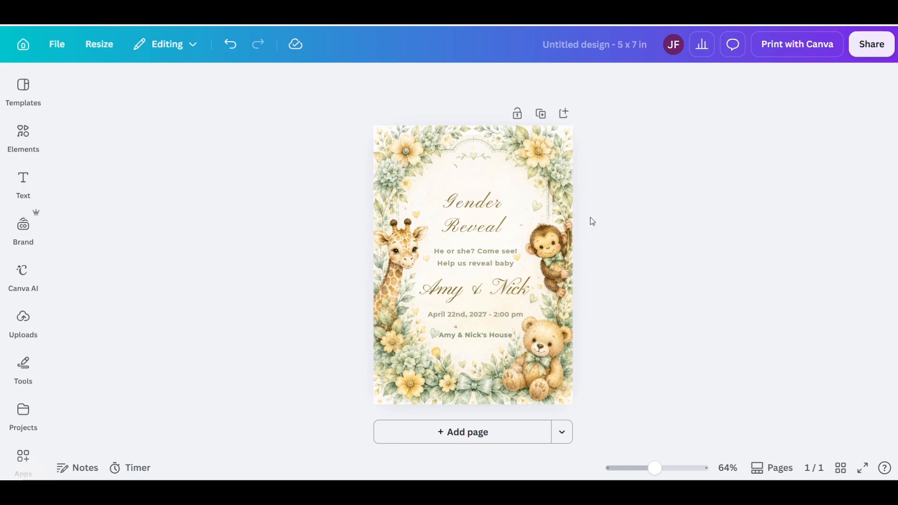
- Raise the Gender Reveal heading, the reveal message and the parents' names slightly to space out the invitation text
drag(467, 218, 473, 197)
drag(499, 264, 499, 248)
click(474, 286)
drag(475, 287, 474, 278)
click(600, 327)
- Lower the venue line beneath the date, adjust the spacing between the two lines, and deselect the text
click(505, 319)
drag(505, 319, 488, 342)
click(615, 333)
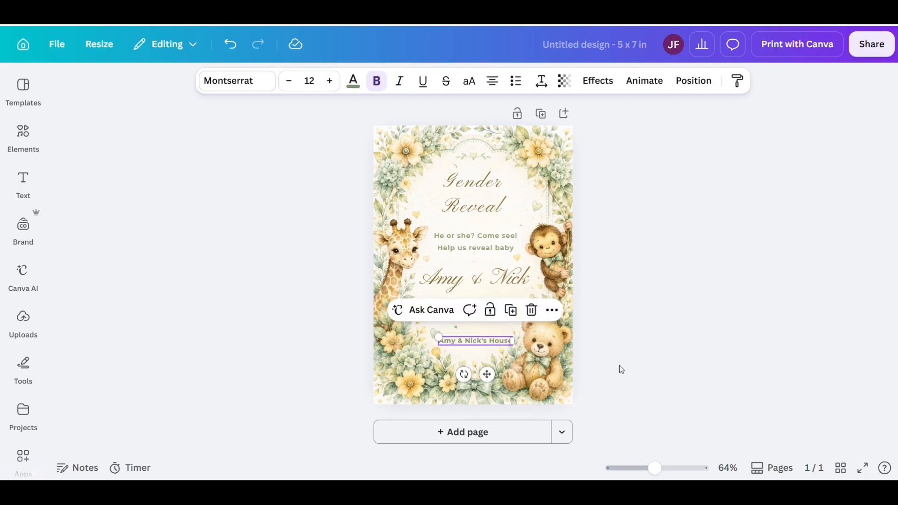
click(496, 317)
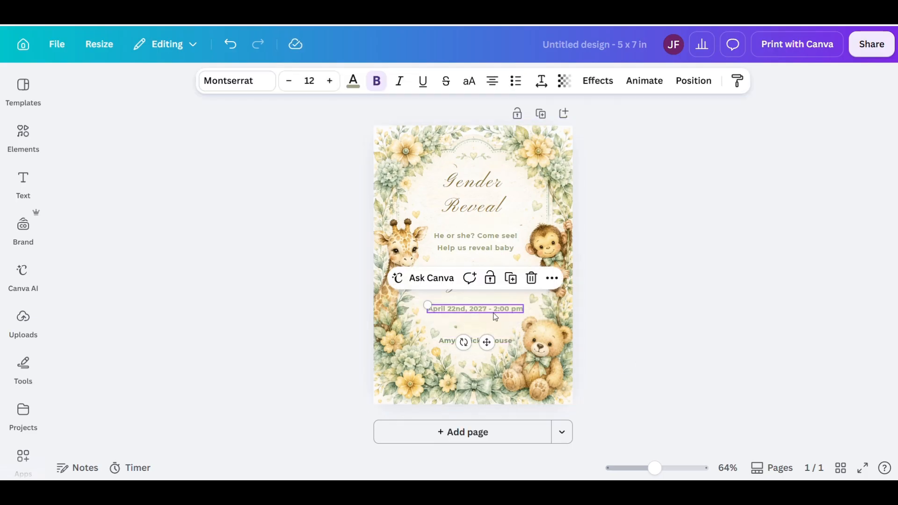
click(589, 327)
- Check the download options for the 5 x 7 in invitation with PNG as the file type
click(864, 49)
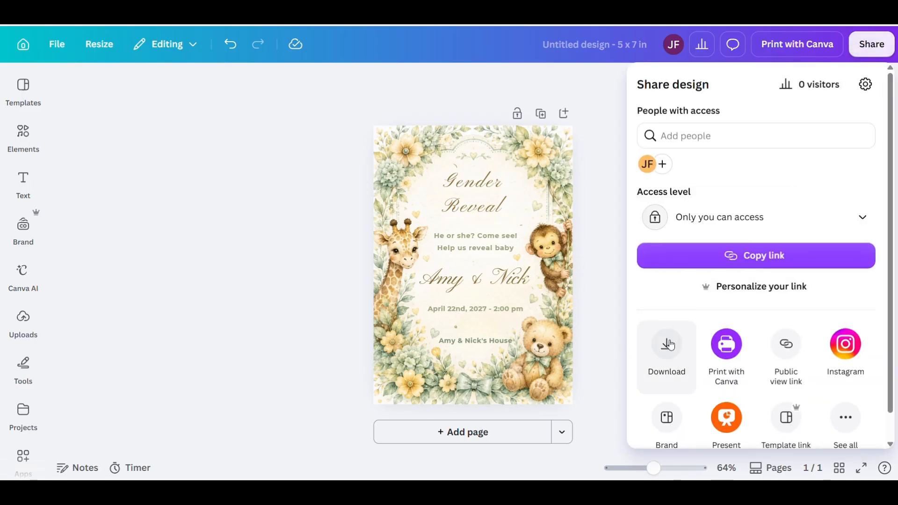
click(670, 345)
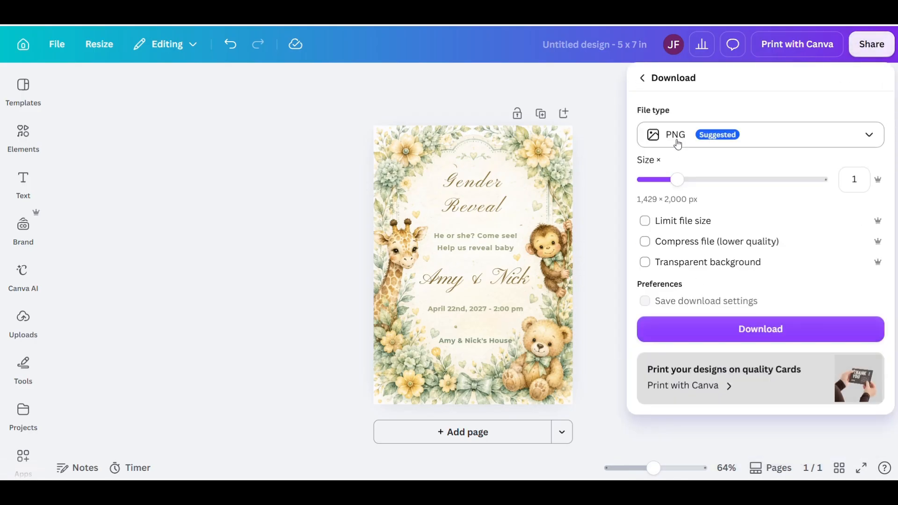
click(301, 173)
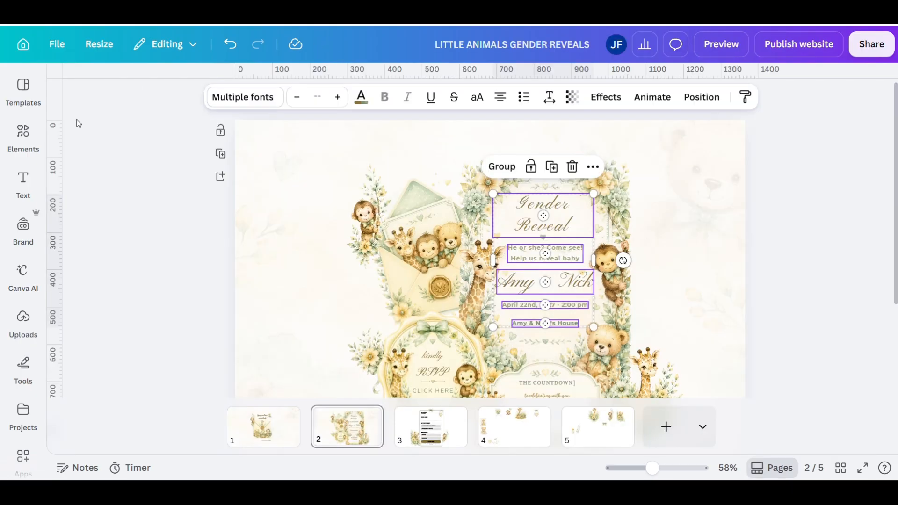
- Make a copy of the LITTLE ANIMALS GENDER REVEALS website and rename it "test LITTLE ANIMALS GENDER REVEALS"
click(79, 172)
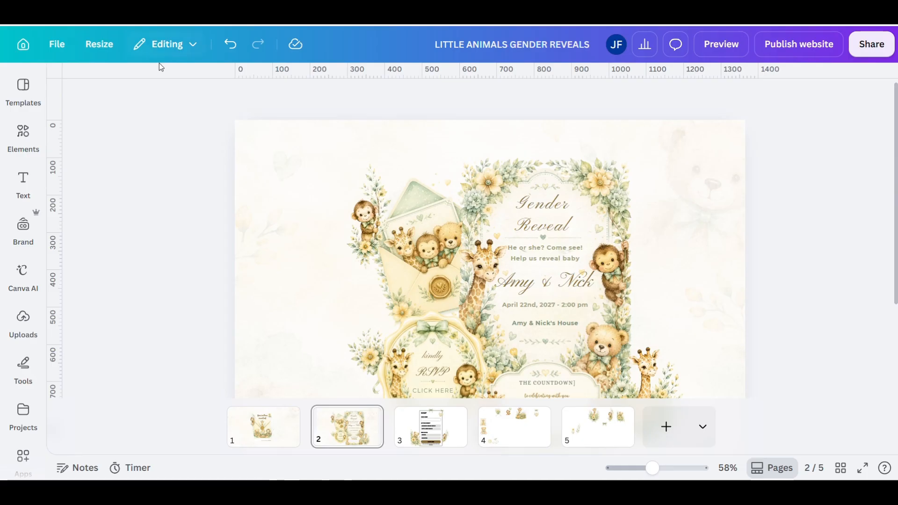
click(56, 43)
click(95, 353)
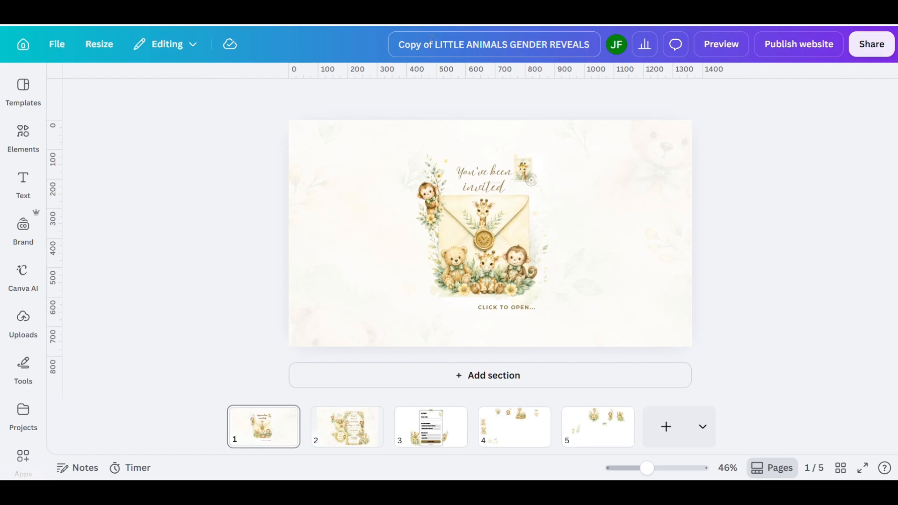
drag(436, 44, 388, 41)
key(BackSpace)
text(test)
click(226, 214)
- Delete the two leftover clipart pages, 4 and 5, from the copied website
mouse_move(524, 475)
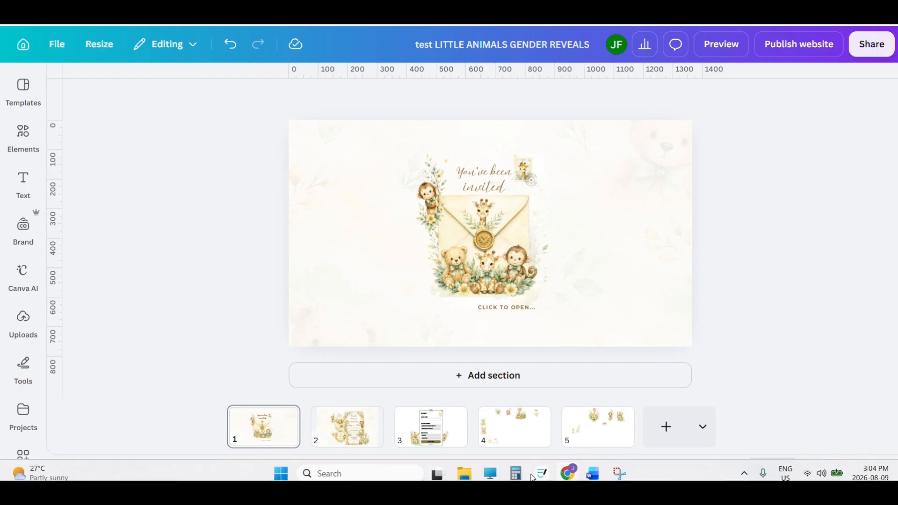
click(514, 427)
click(536, 416)
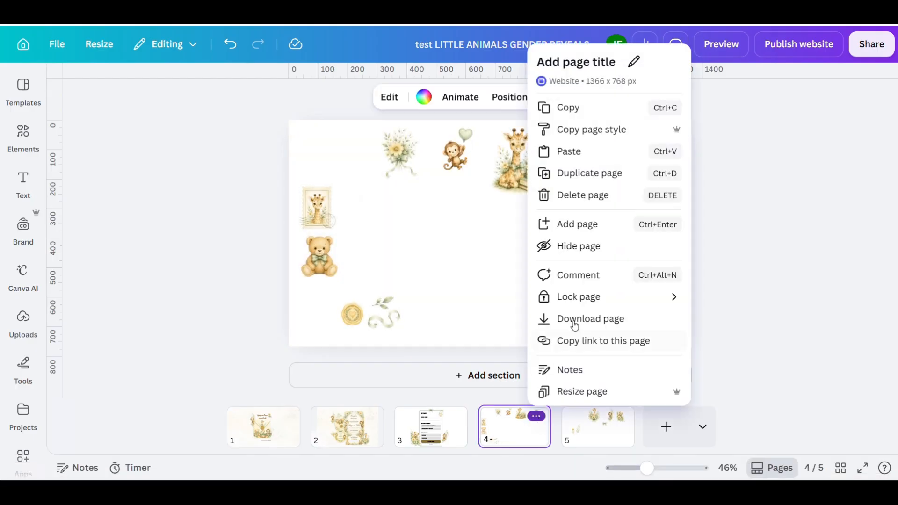
click(570, 195)
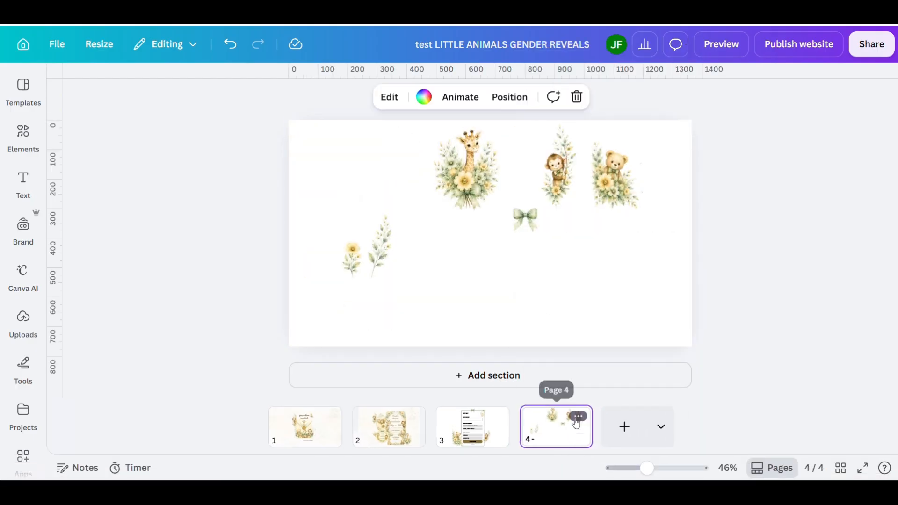
click(577, 417)
click(608, 194)
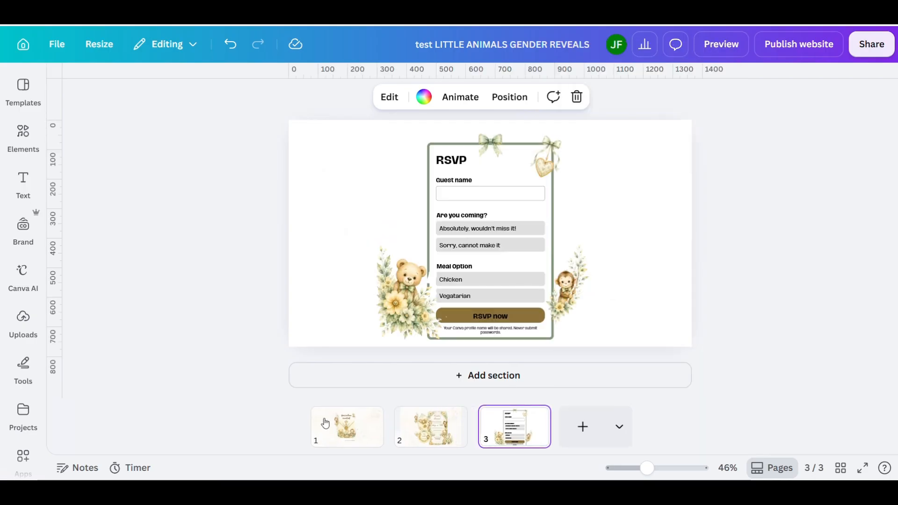
click(235, 386)
- Add the uploaded watercolor bear background to the RSVP page at full-page size and send it behind the form and clipart
click(327, 434)
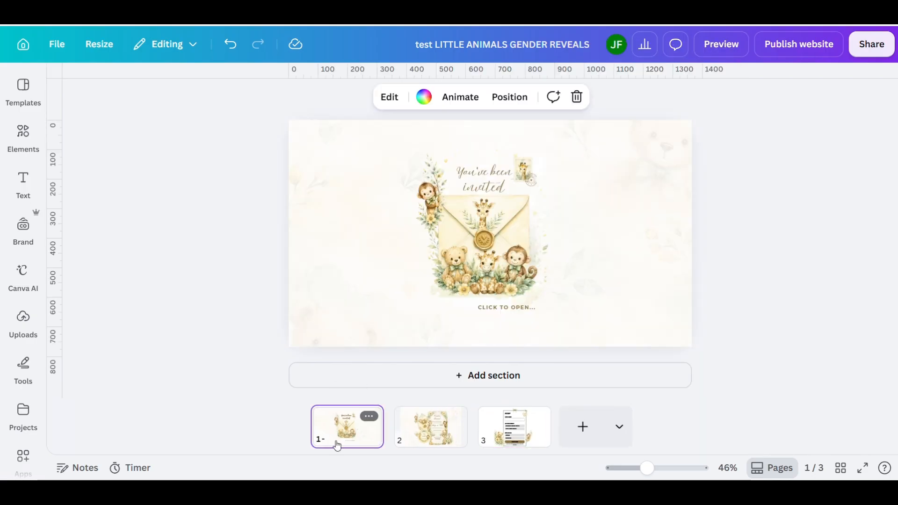
click(402, 436)
click(490, 431)
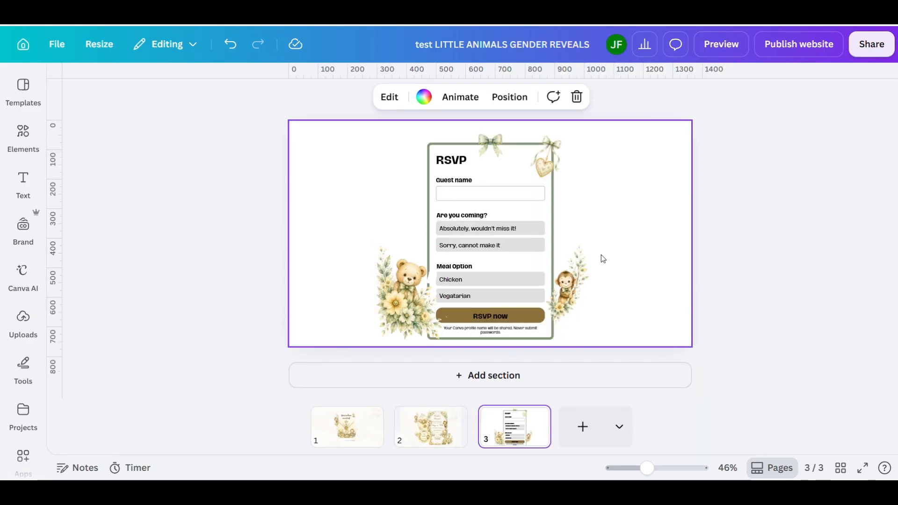
click(25, 318)
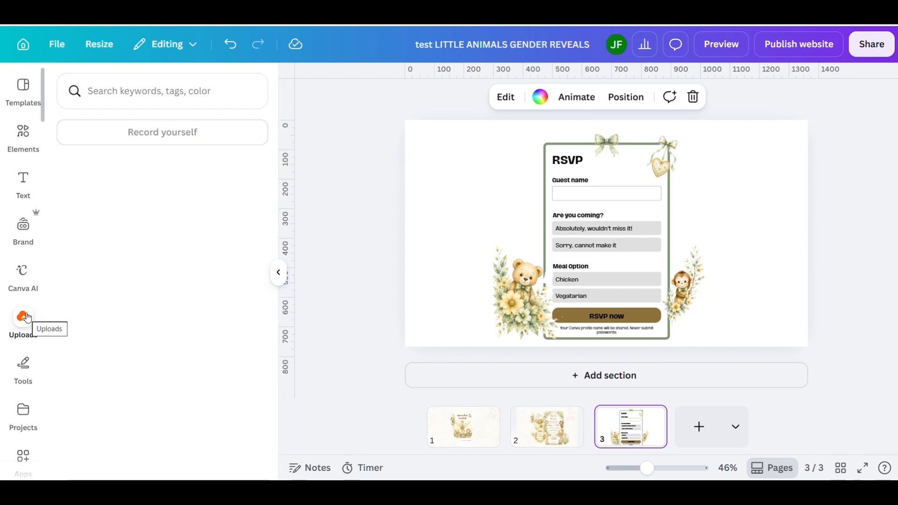
scroll(182, 373, down, 3)
drag(76, 262, 412, 220)
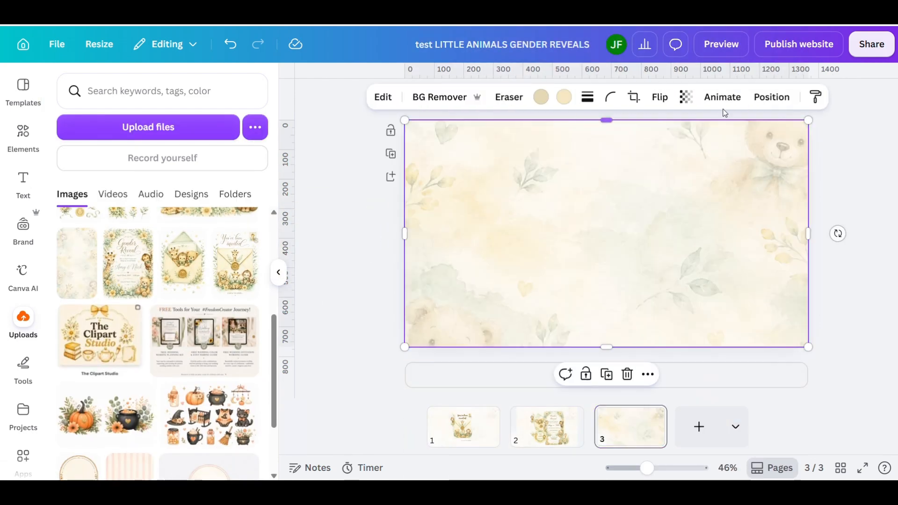
click(772, 99)
click(226, 179)
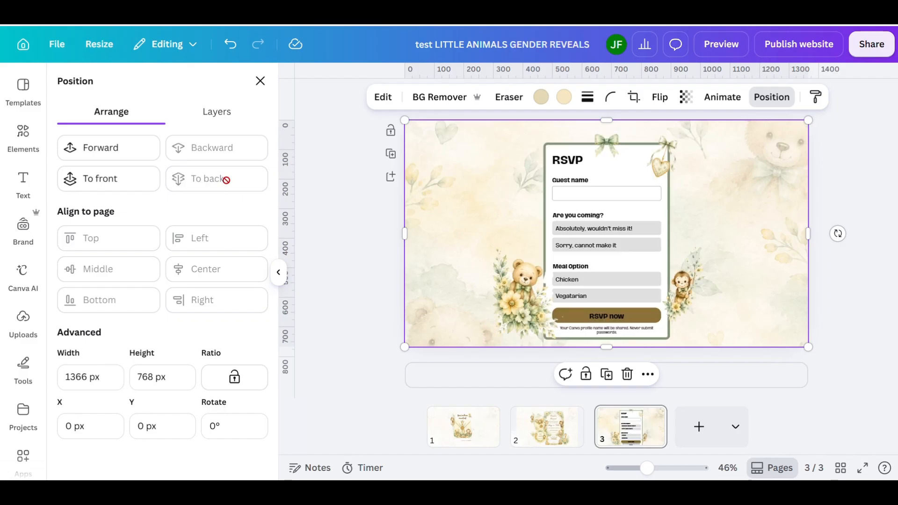
click(455, 226)
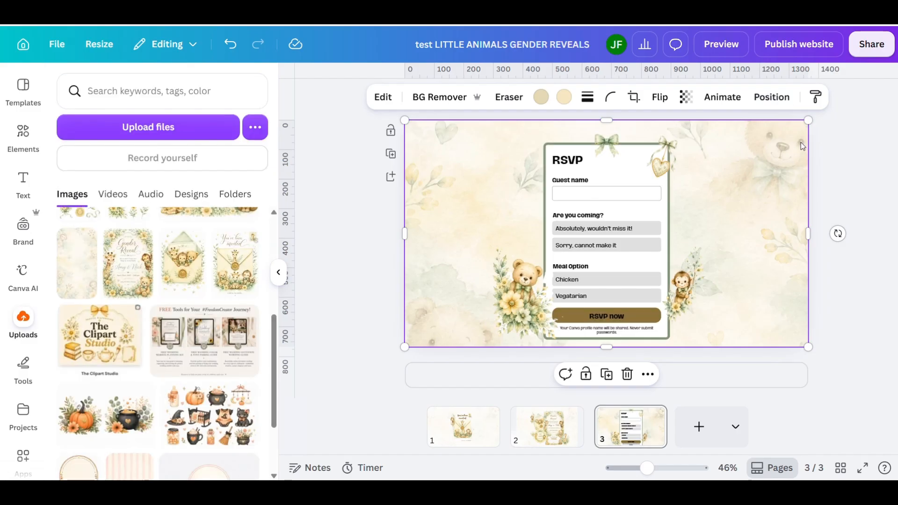
- Set the RSVP page background image's transparency to 31
click(686, 97)
click(735, 156)
text(31)
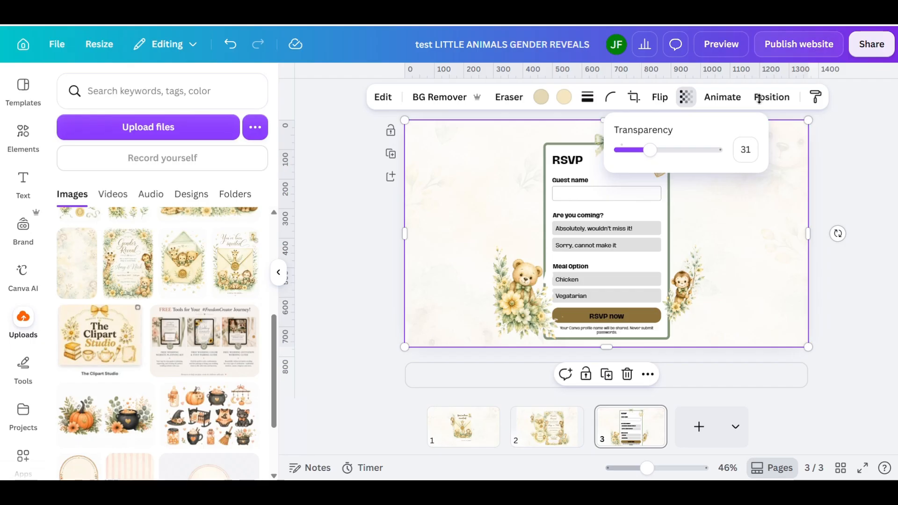
click(341, 190)
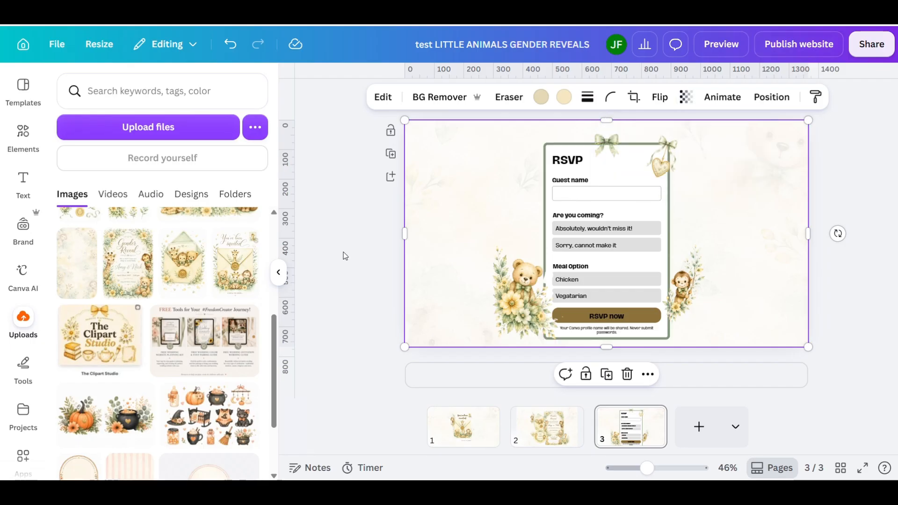
- Nudge the bear bouquet slightly toward the RSVP form's lower left corner
drag(505, 296, 503, 300)
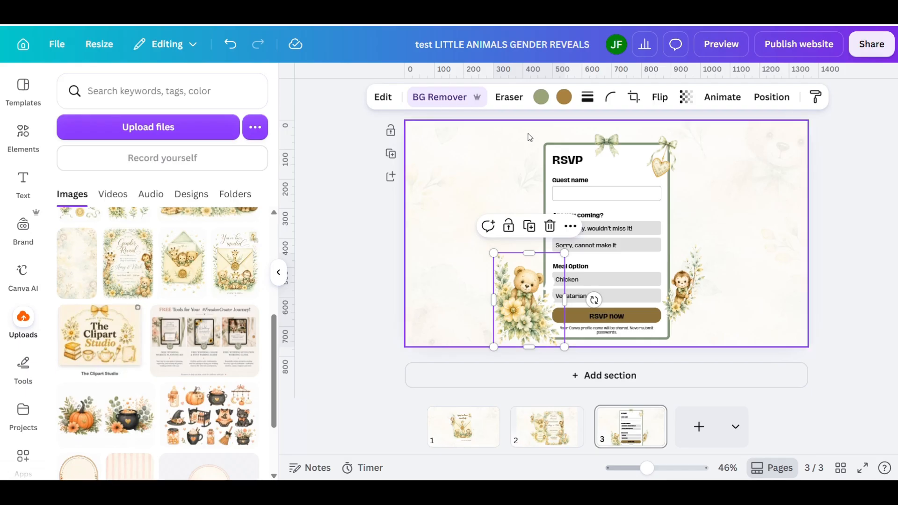
click(542, 146)
click(735, 217)
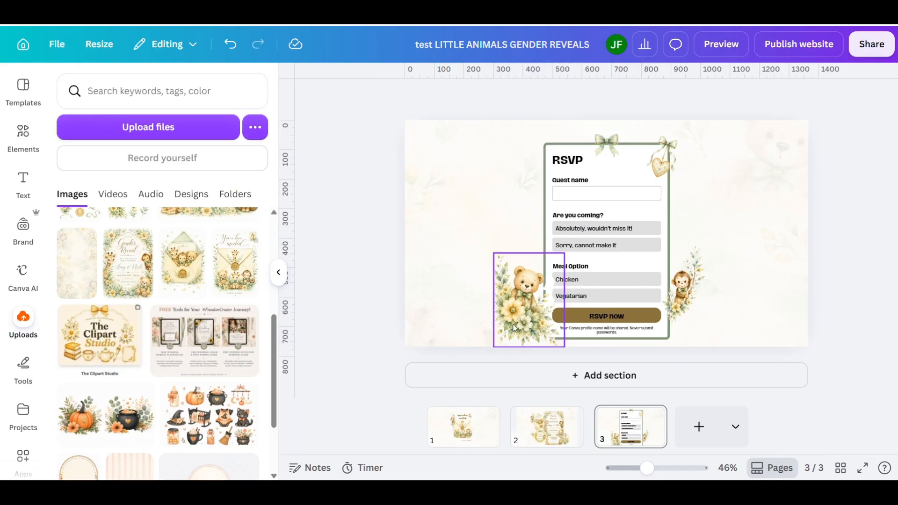
drag(520, 309, 520, 305)
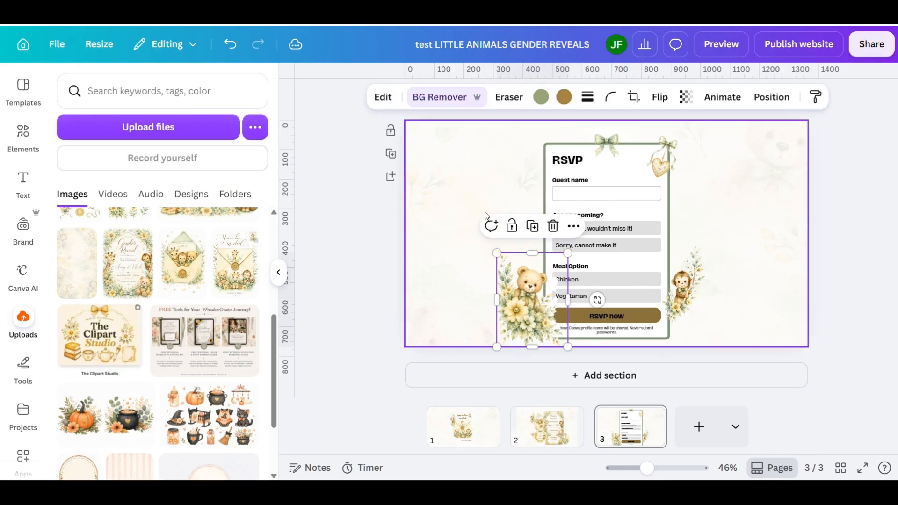
- Delete the Meal Option question from the RSVP form
click(548, 143)
click(316, 97)
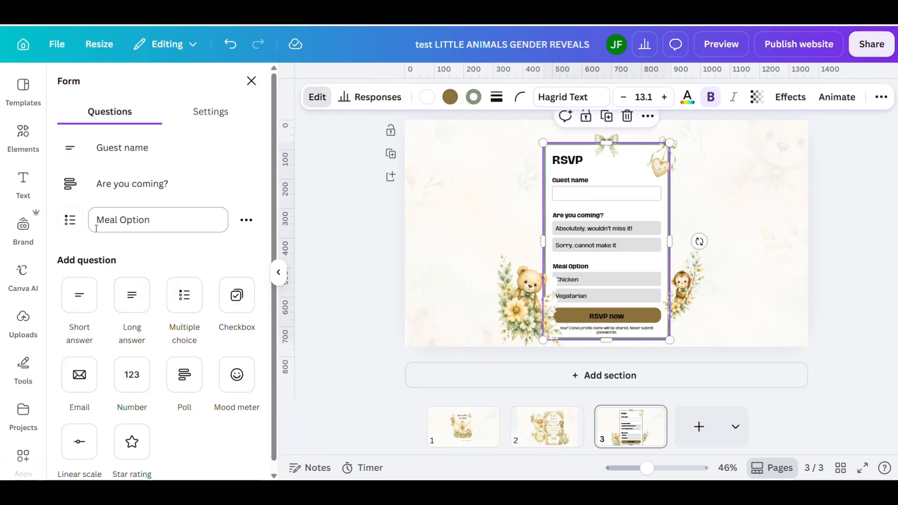
click(245, 220)
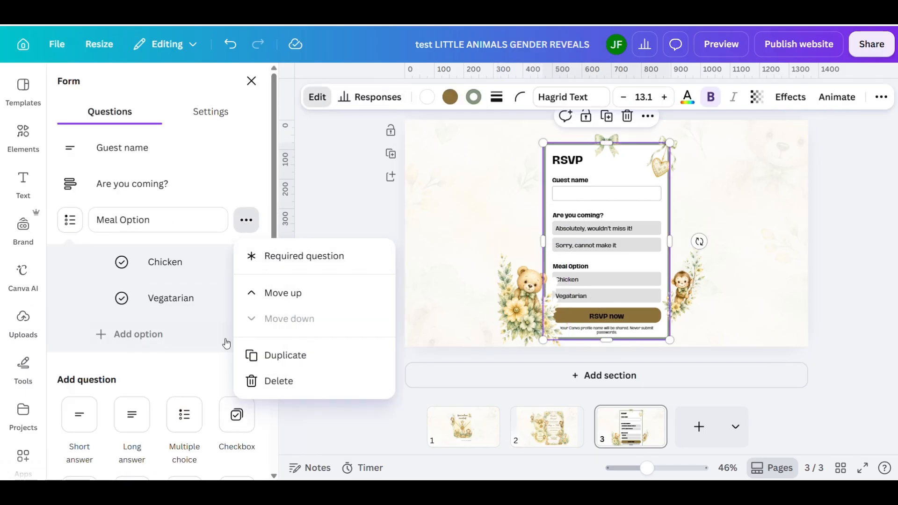
click(269, 379)
click(767, 242)
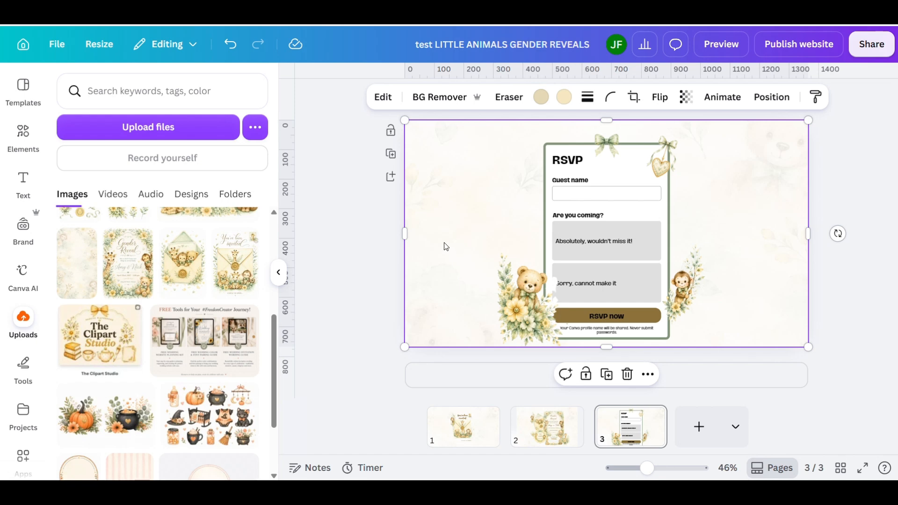
- Move the bear bouquet away from the form's answer fields and enlarge the monkey bouquet on the other side
click(498, 292)
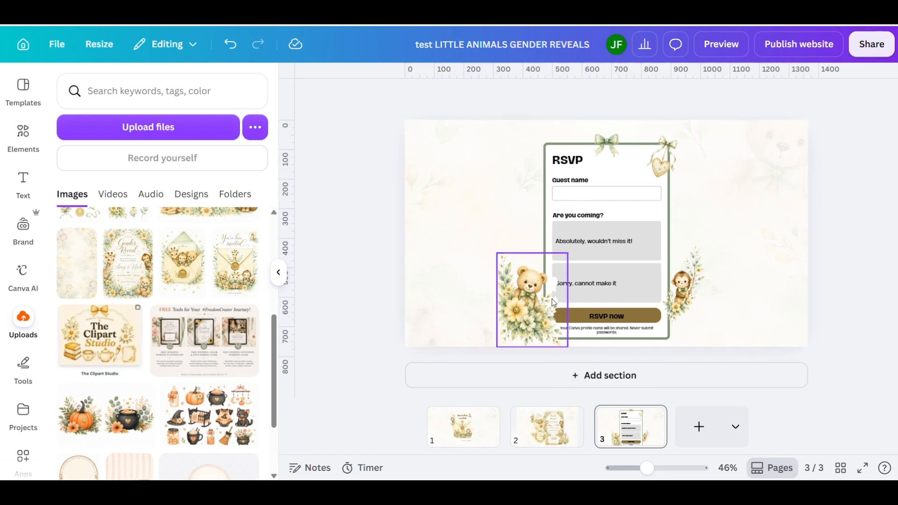
mouse_move(534, 296)
mouse_down()
mouse_move(498, 294)
mouse_move(523, 291)
mouse_move(525, 304)
mouse_move(547, 293)
mouse_up()
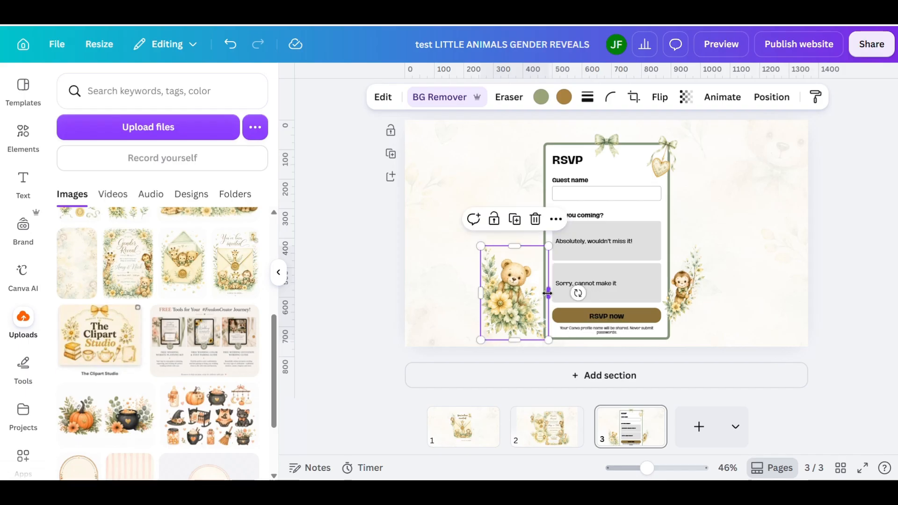
drag(513, 321, 514, 322)
click(694, 271)
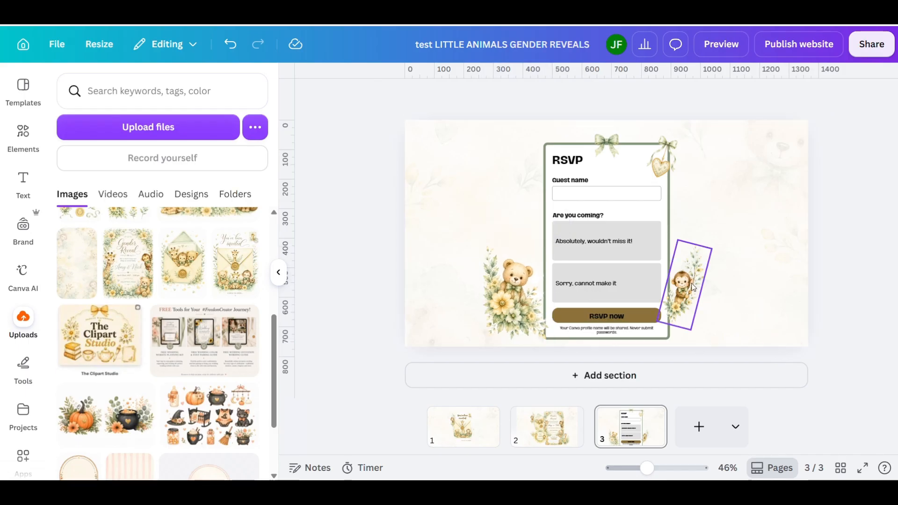
drag(712, 248, 732, 223)
click(752, 310)
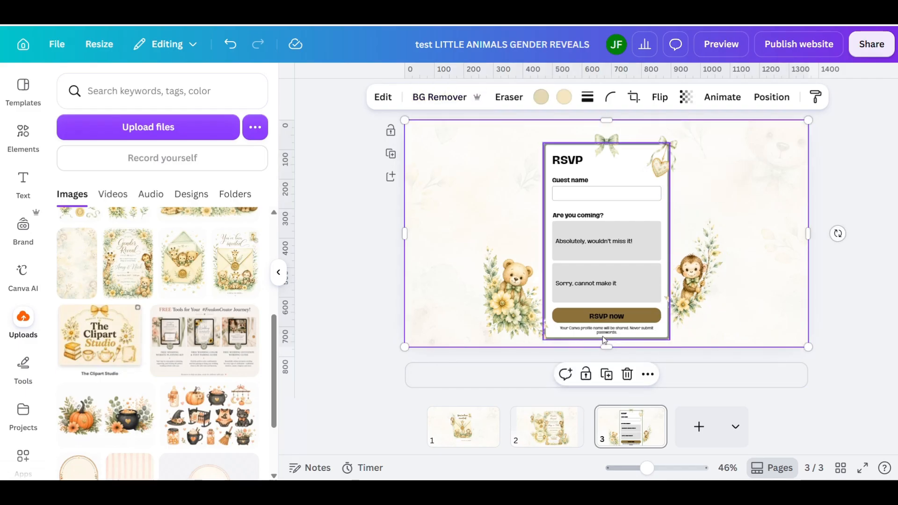
- Try flipping the monkey bouquet beside the RSVP form horizontally and vertically
click(690, 275)
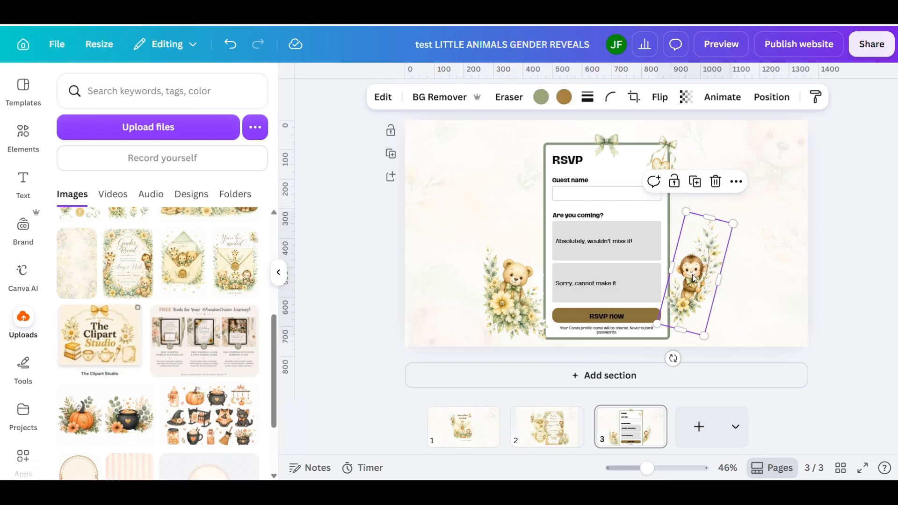
click(660, 98)
click(645, 130)
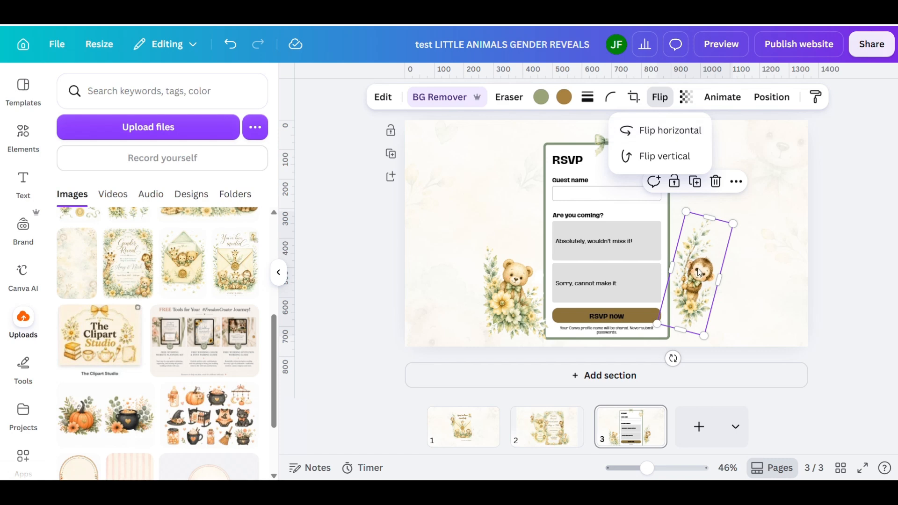
click(667, 156)
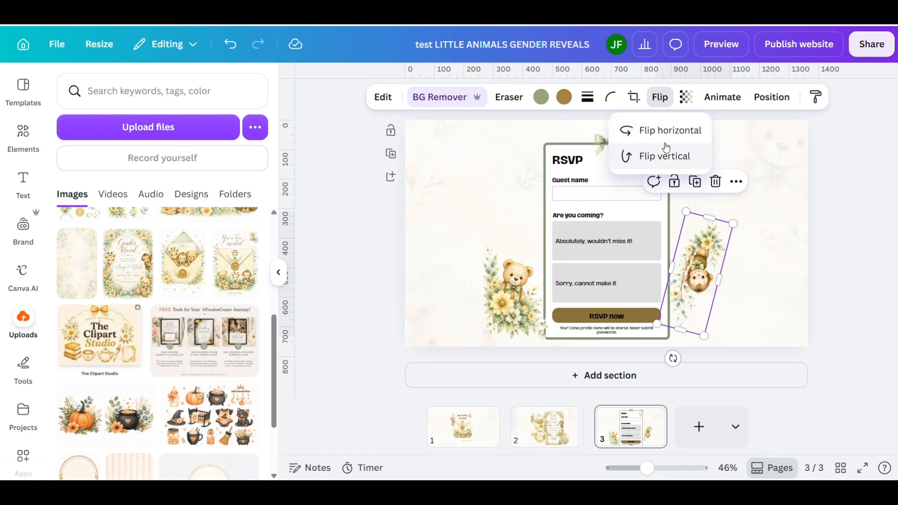
click(668, 157)
click(659, 136)
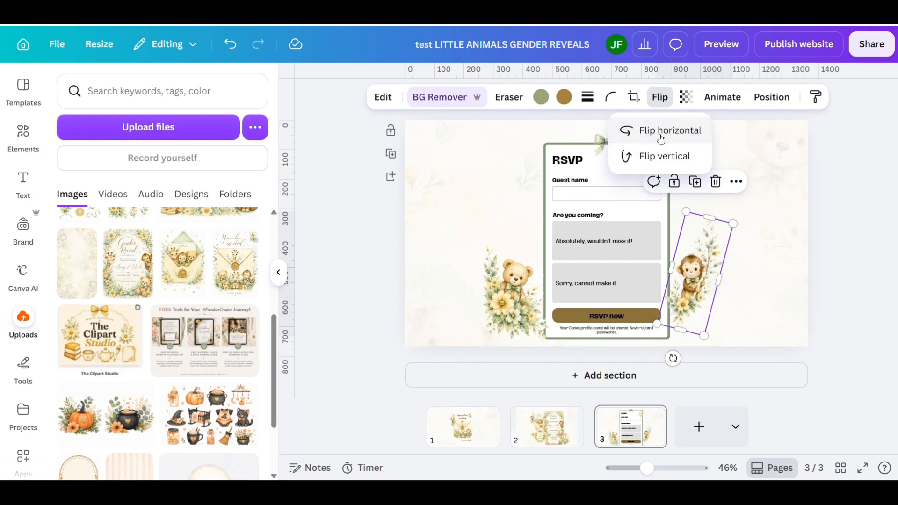
click(661, 136)
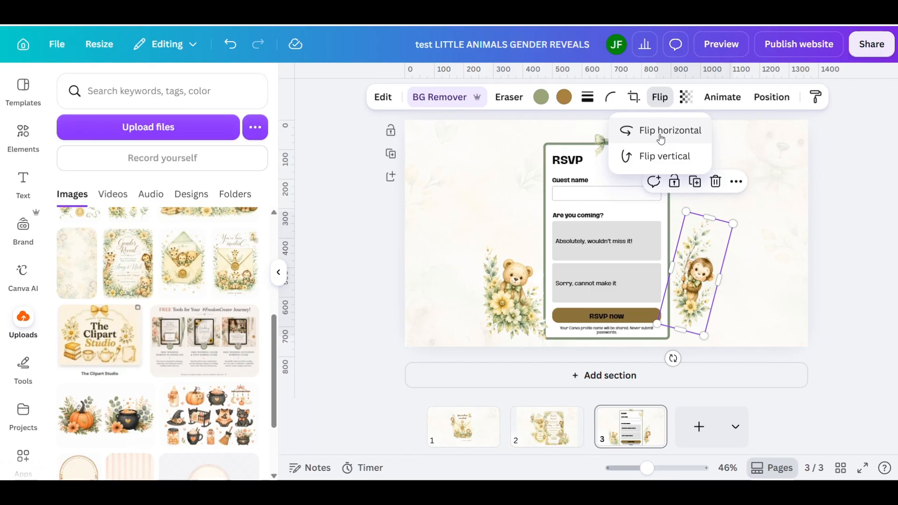
click(660, 137)
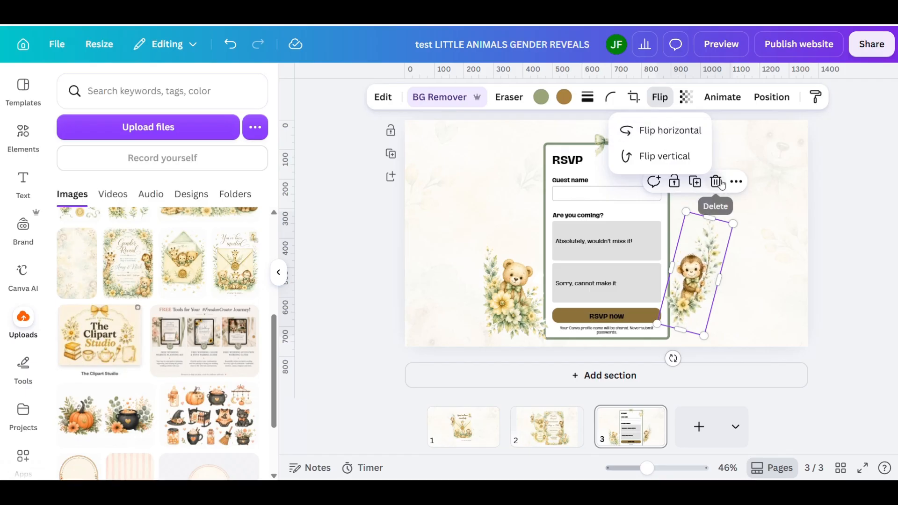
click(714, 206)
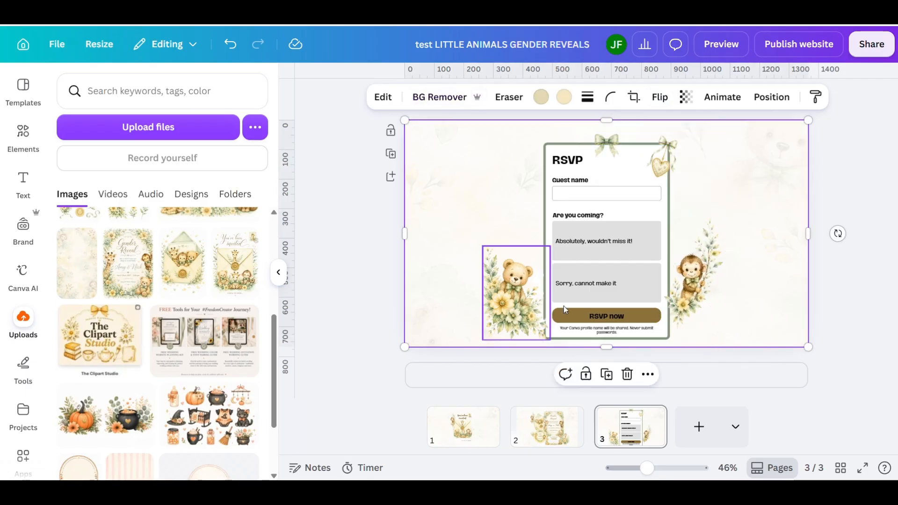
- Swap the bouquets' sides, moving the monkey away to the page's upper left and the bear beside the RSVP form's lower right corner
drag(682, 291, 472, 183)
click(545, 303)
drag(545, 303, 690, 310)
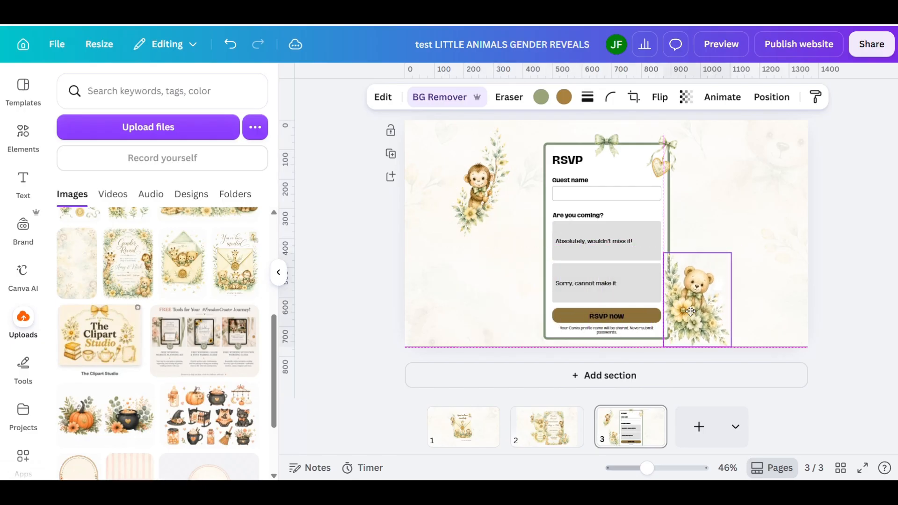
click(748, 315)
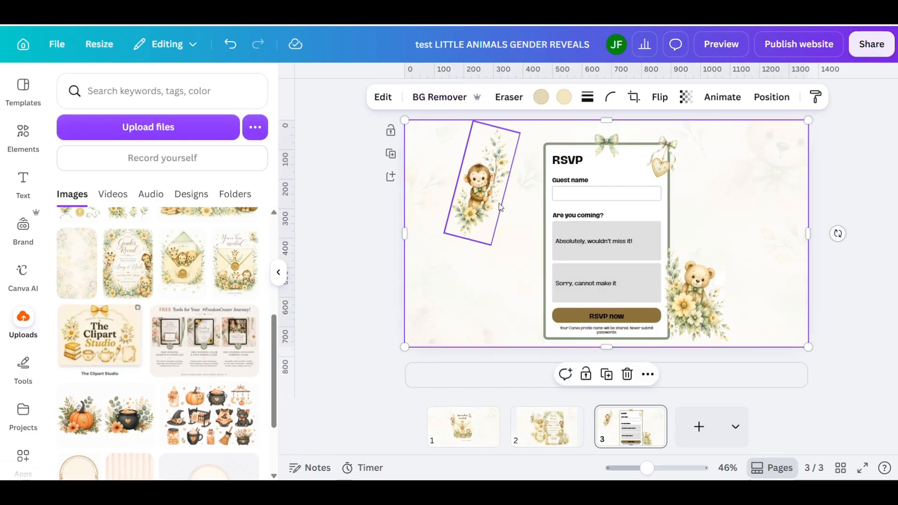
- Bring the monkey bouquet against the RSVP form's left border and flip it horizontally
click(484, 201)
drag(484, 201, 529, 251)
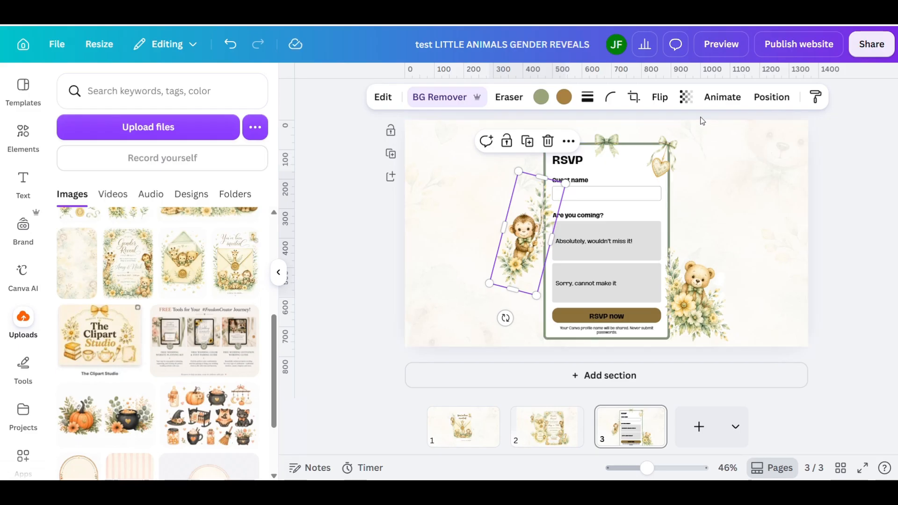
click(659, 98)
click(664, 130)
- Rotate the monkey bouquet more upright and reposition it so its flowers slightly overlap the RSVP form's left border
drag(509, 278, 496, 274)
drag(501, 313, 542, 289)
mouse_move(535, 258)
mouse_down()
mouse_move(538, 279)
mouse_move(540, 270)
mouse_up()
click(737, 237)
click(515, 255)
drag(562, 318, 556, 322)
click(711, 225)
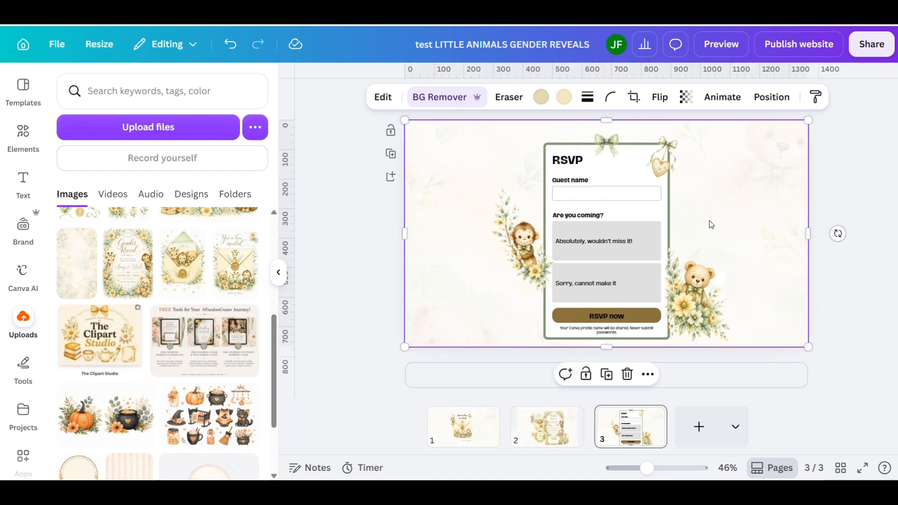
click(522, 243)
drag(548, 324, 558, 355)
drag(511, 255, 517, 253)
click(749, 255)
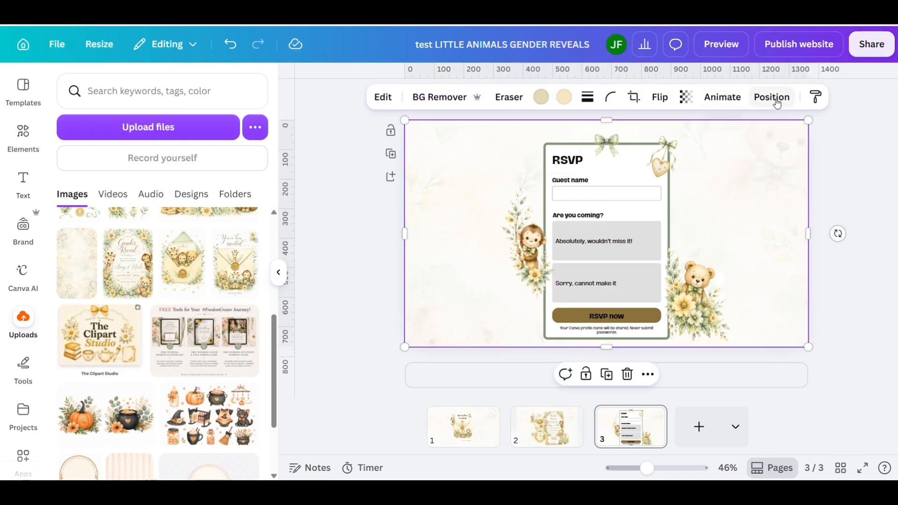
- Preview the website in mobile view, following the links from the envelope through the invitation to the RSVP form
click(720, 44)
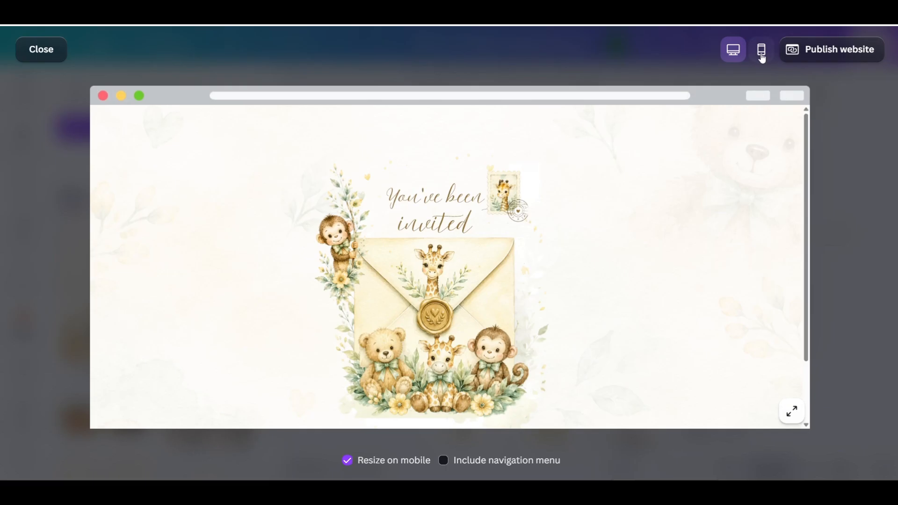
click(761, 53)
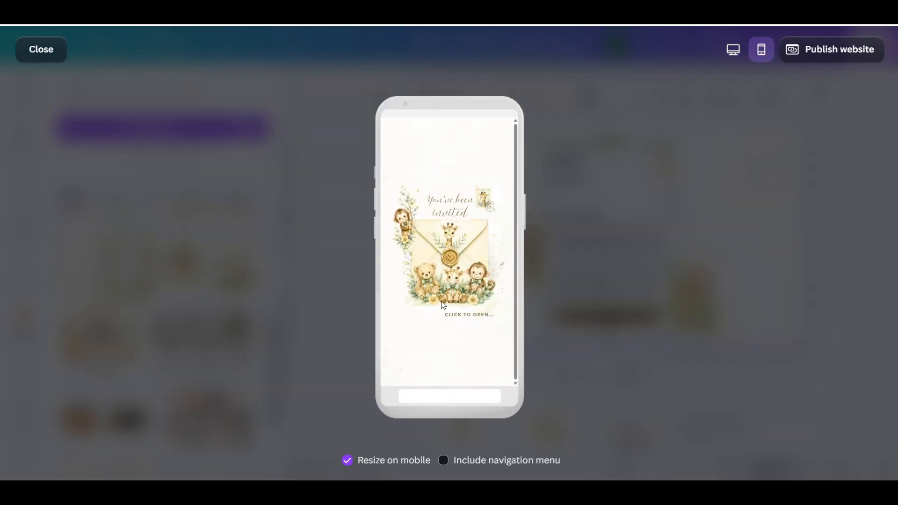
click(466, 265)
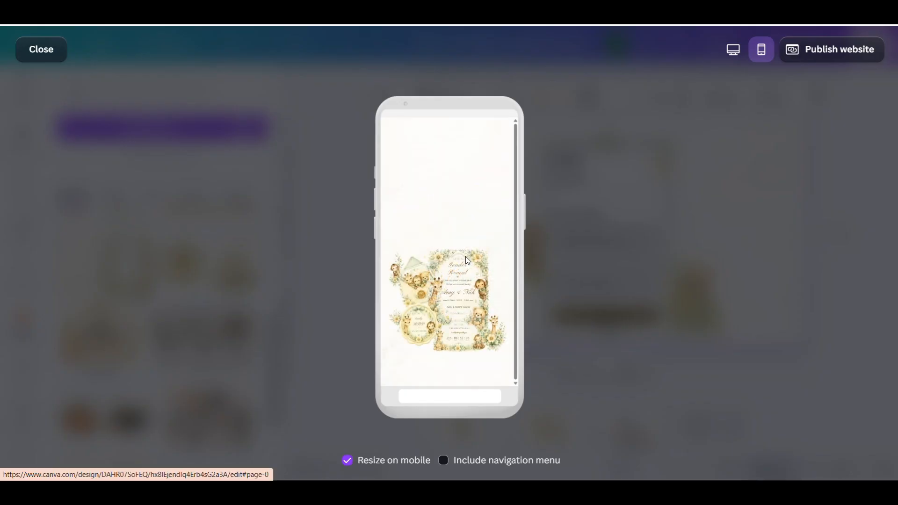
click(416, 324)
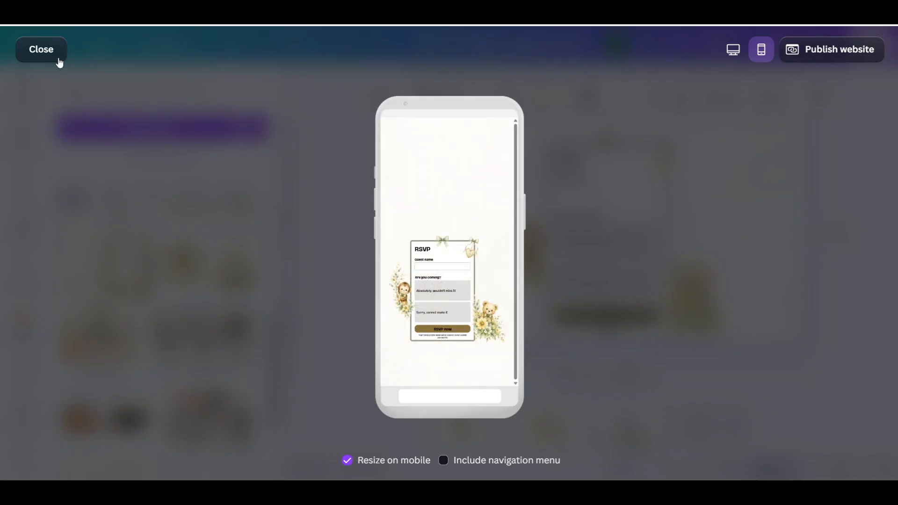
click(55, 57)
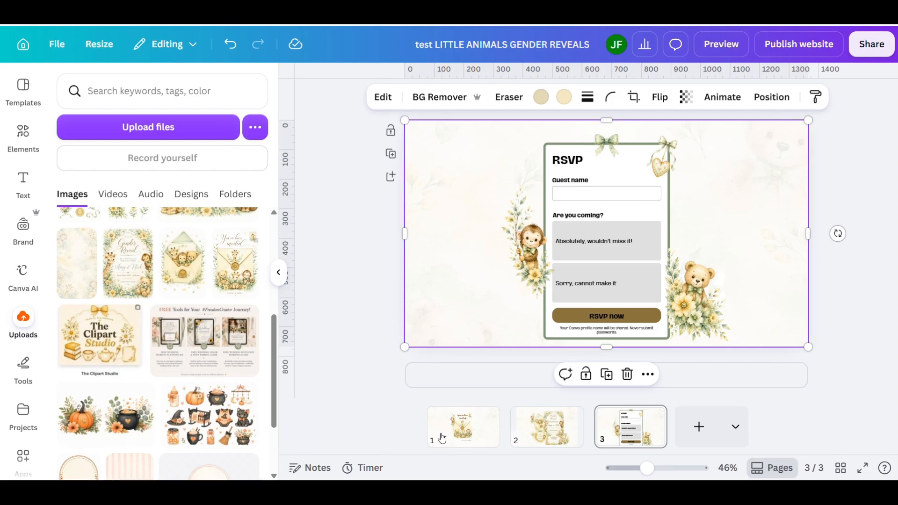
- Enable the social media link preview in the website settings and publish the site
click(442, 435)
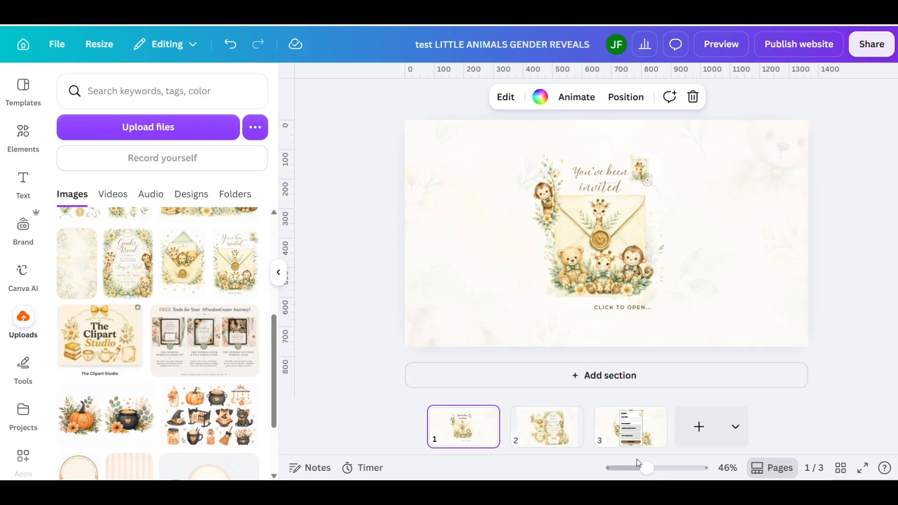
click(802, 56)
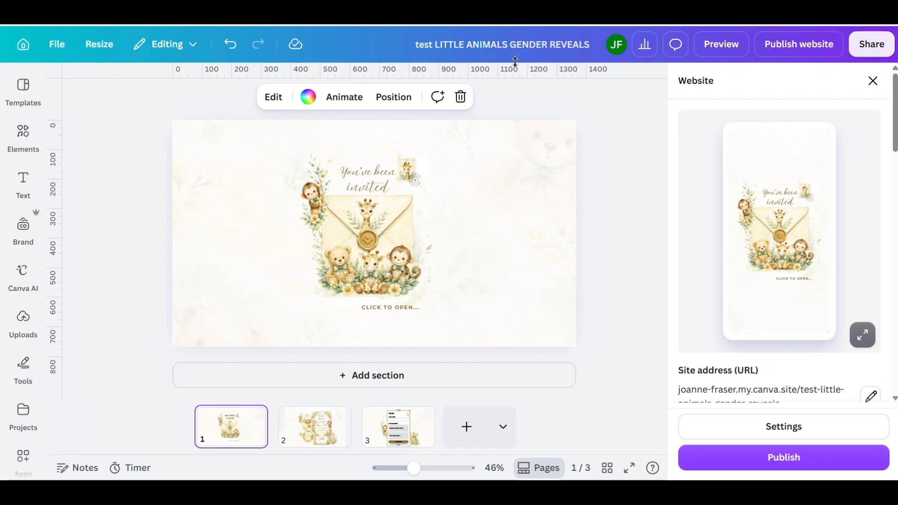
scroll(748, 389, down, 3)
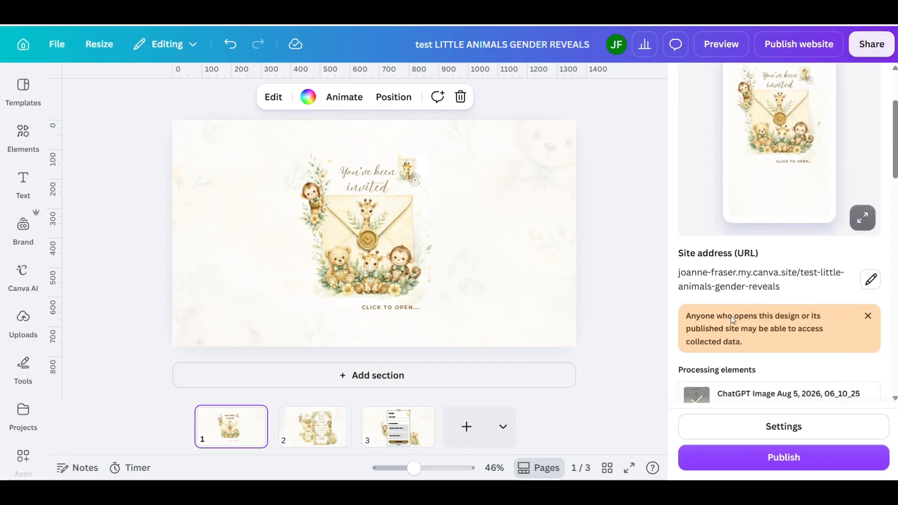
click(771, 425)
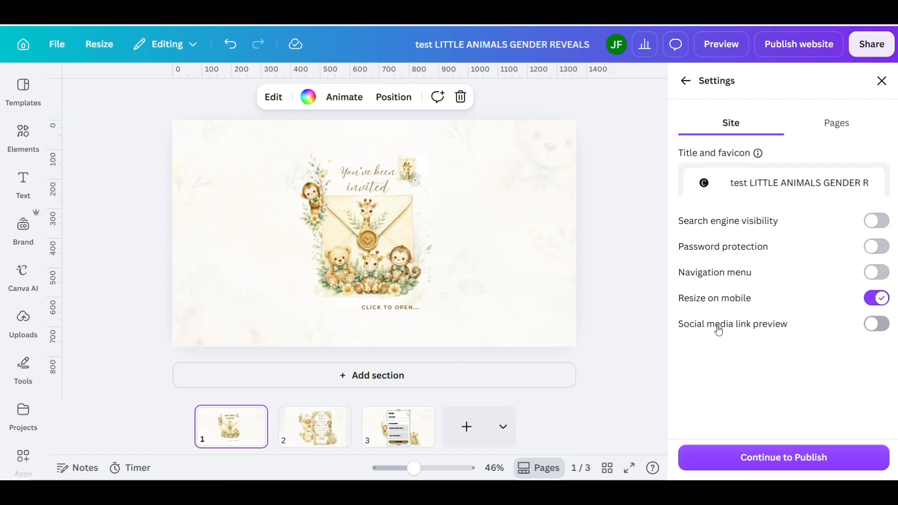
click(870, 328)
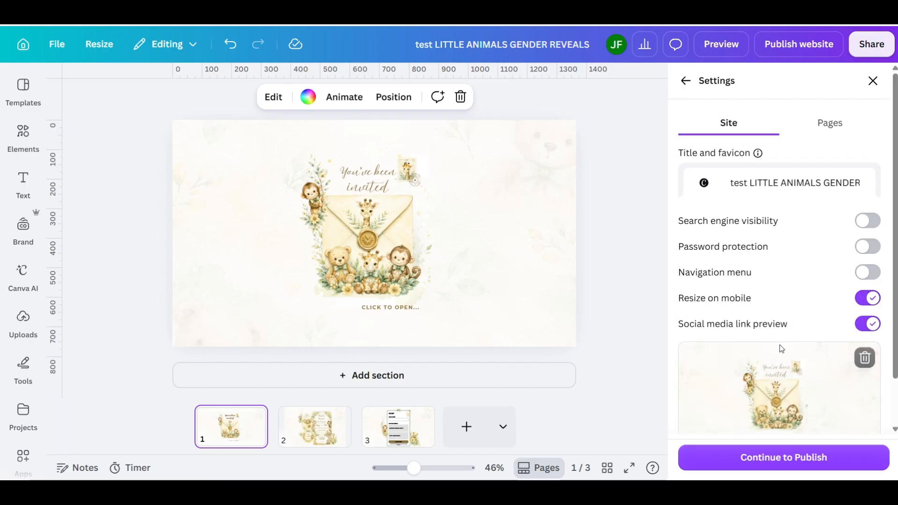
click(773, 459)
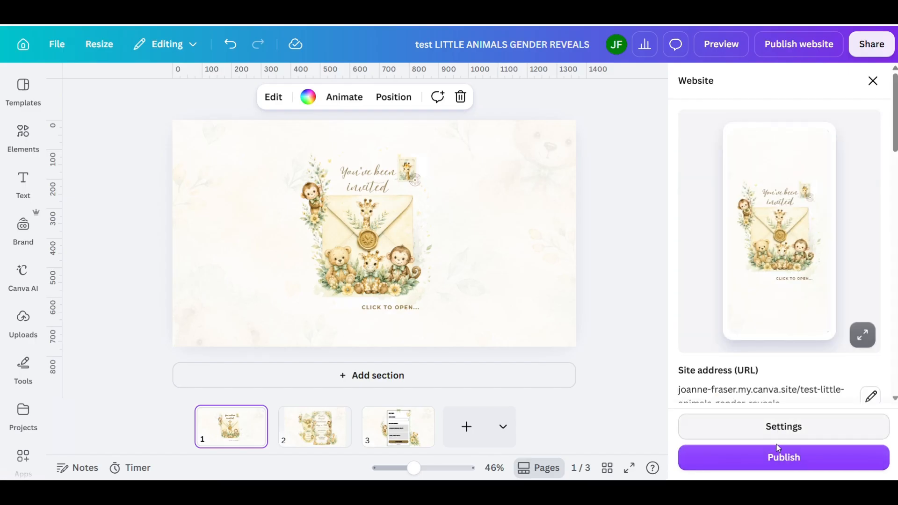
click(780, 458)
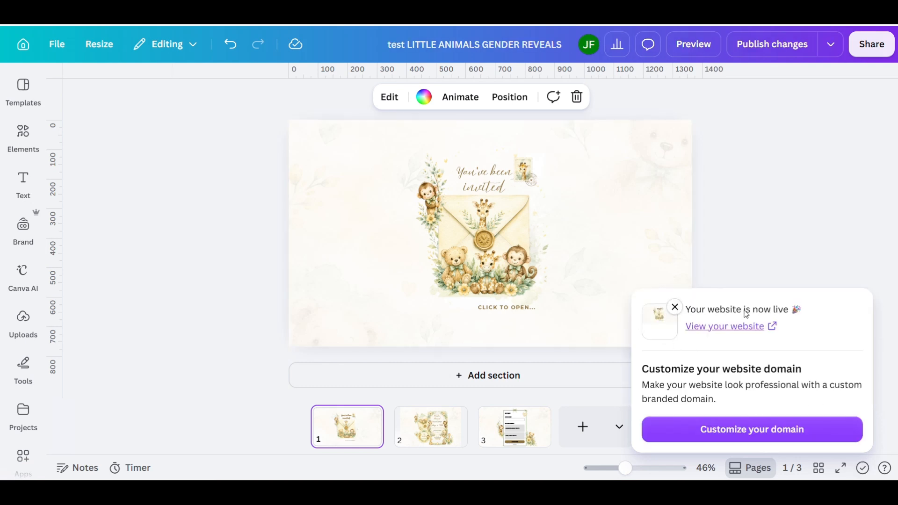
- Open the published website and check the links on its envelope and invitation pages
click(723, 327)
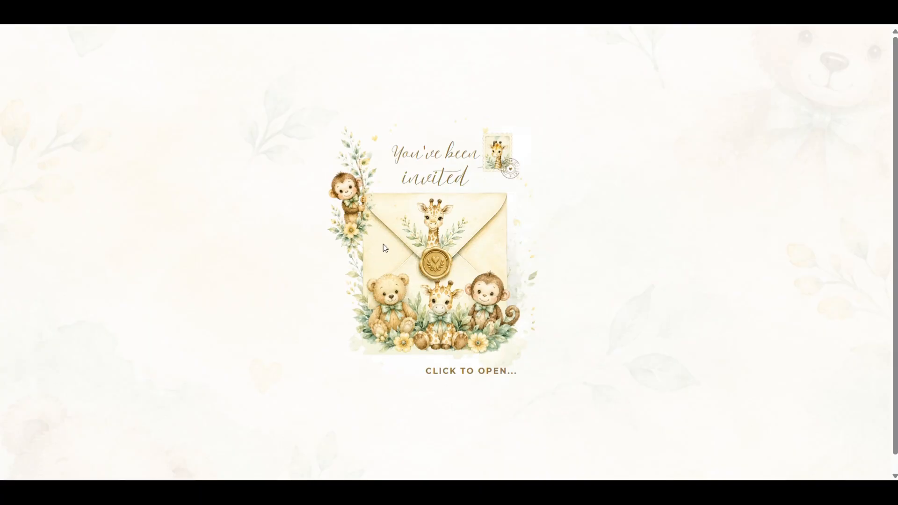
click(474, 270)
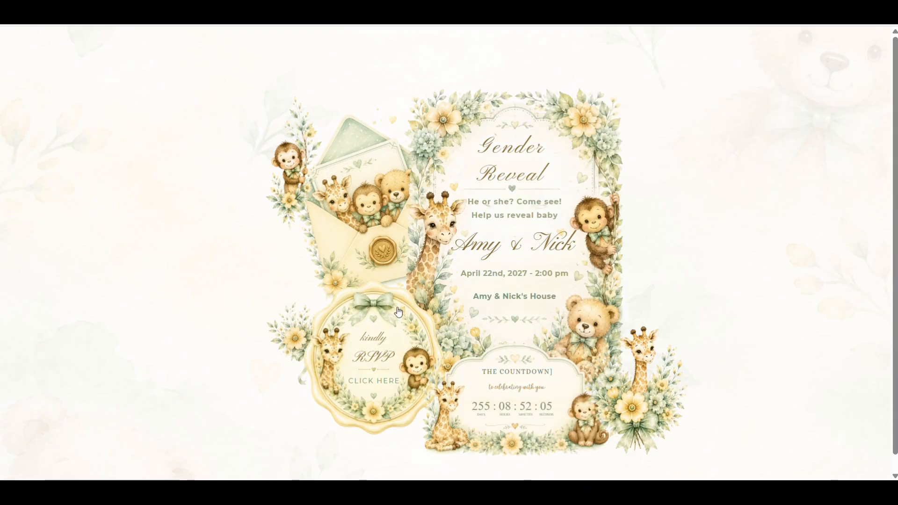
click(363, 324)
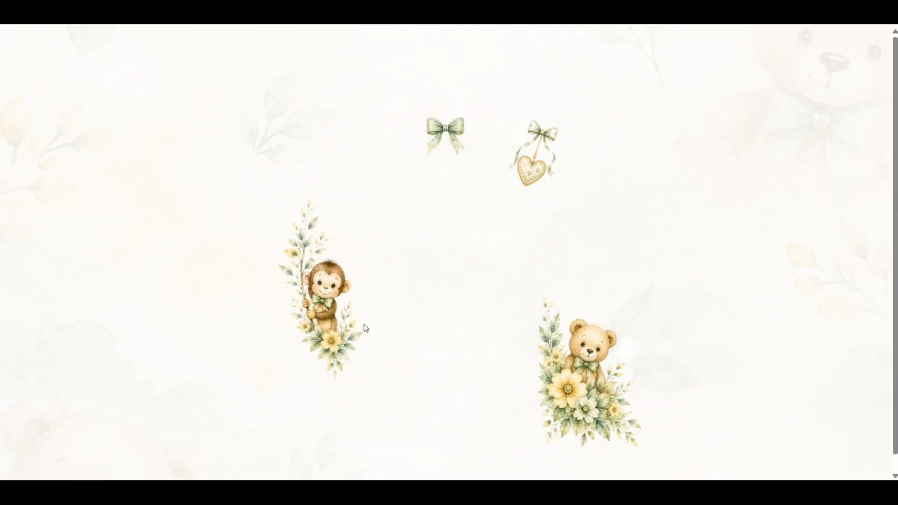
click(417, 215)
click(721, 264)
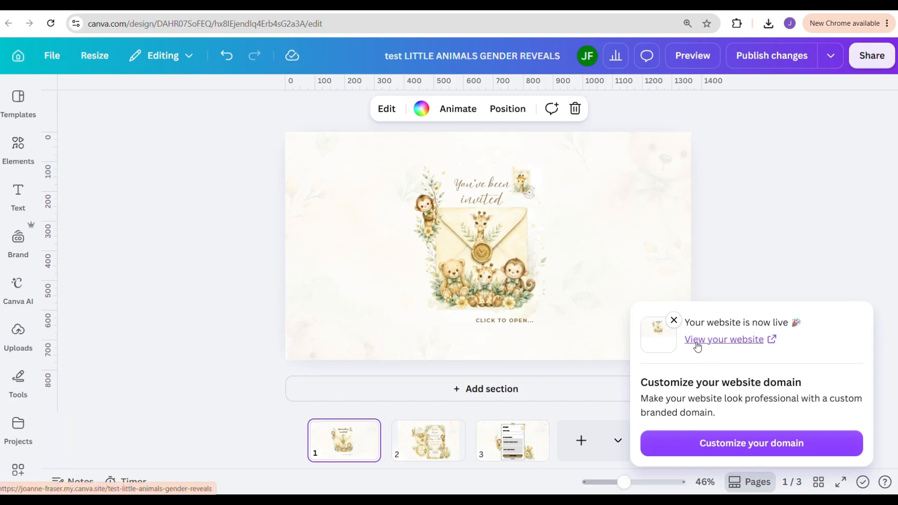
- Reopen the published website and bring up the copy options for its web address
click(723, 341)
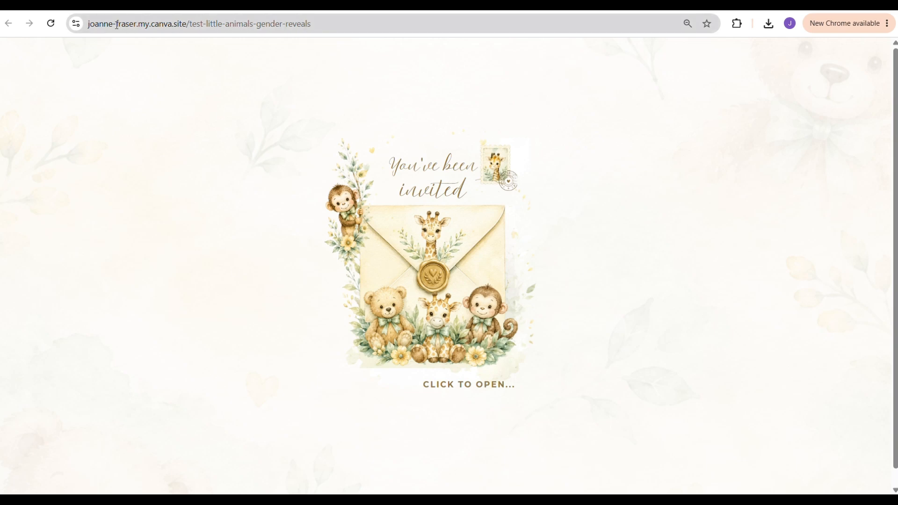
click(174, 25)
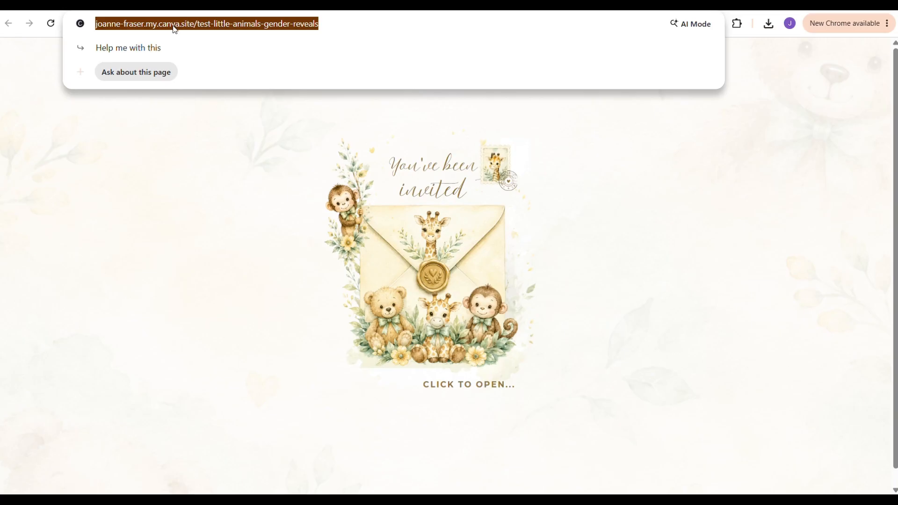
right_click(174, 27)
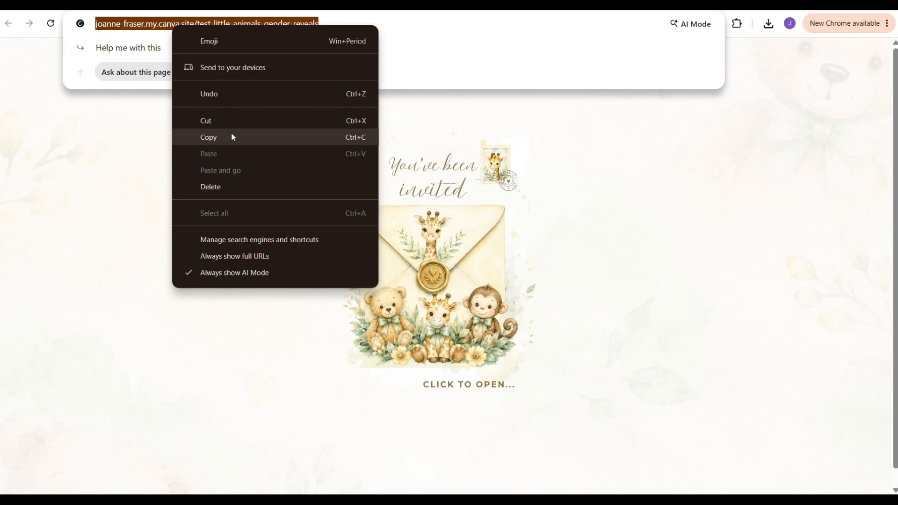
click(595, 251)
- Go through the live invitation and RSVP pages again, and return to the Canva design
click(480, 242)
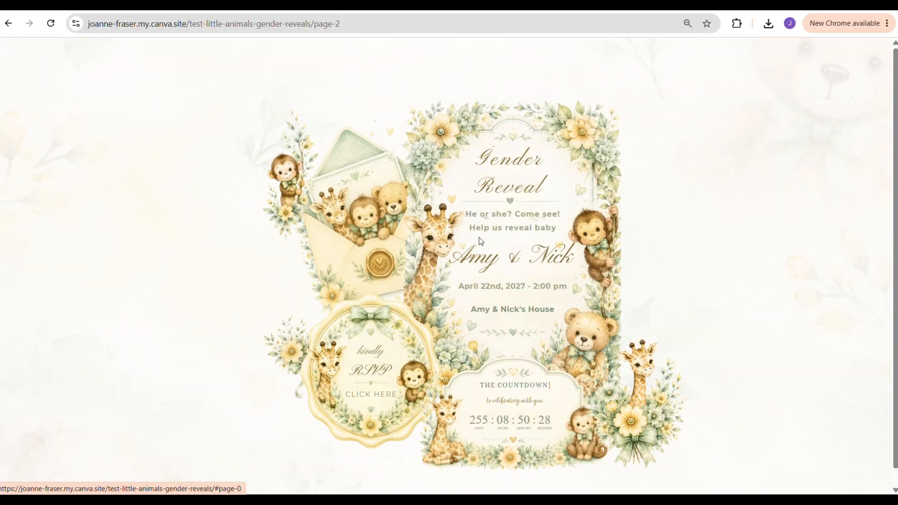
click(347, 368)
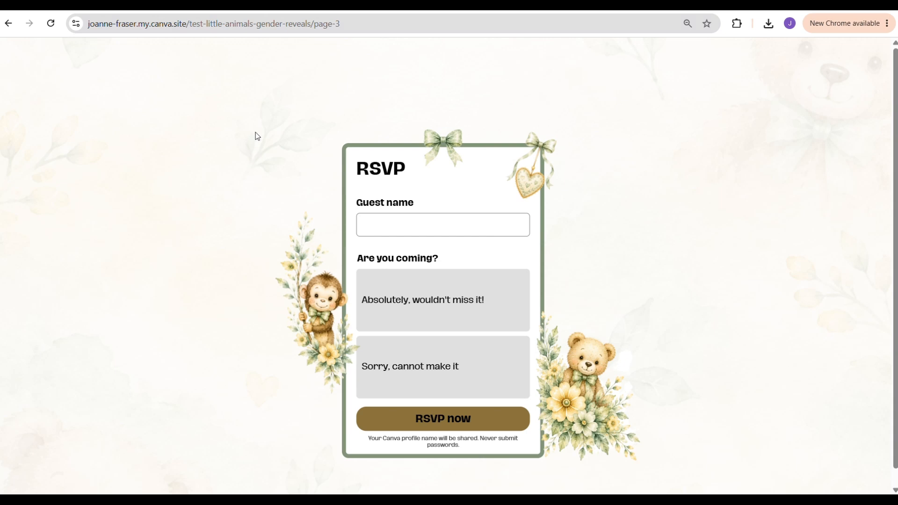
click(386, 13)
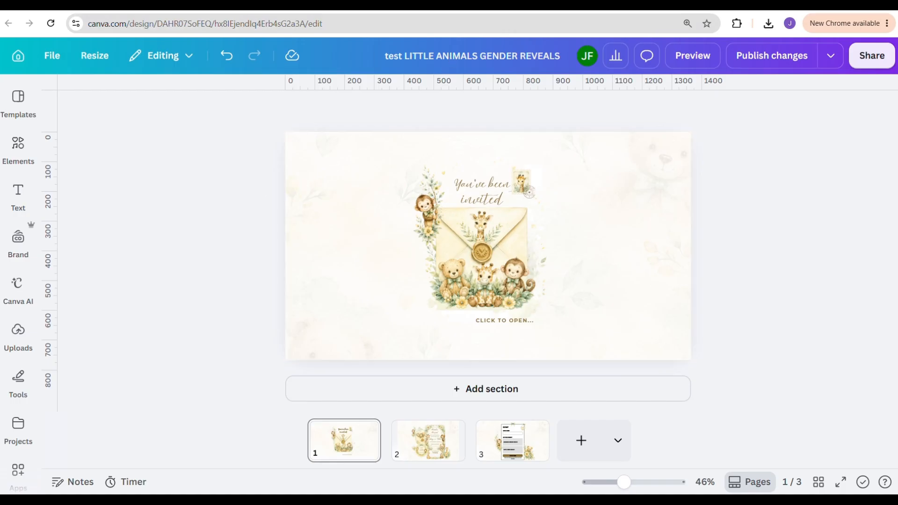
- Review the Interactive Invitation Suite Generator on the Website Invitation Workshop page, and switch back to the Canva design
key(ctrl+Tab)
scroll(542, 173, up, 14)
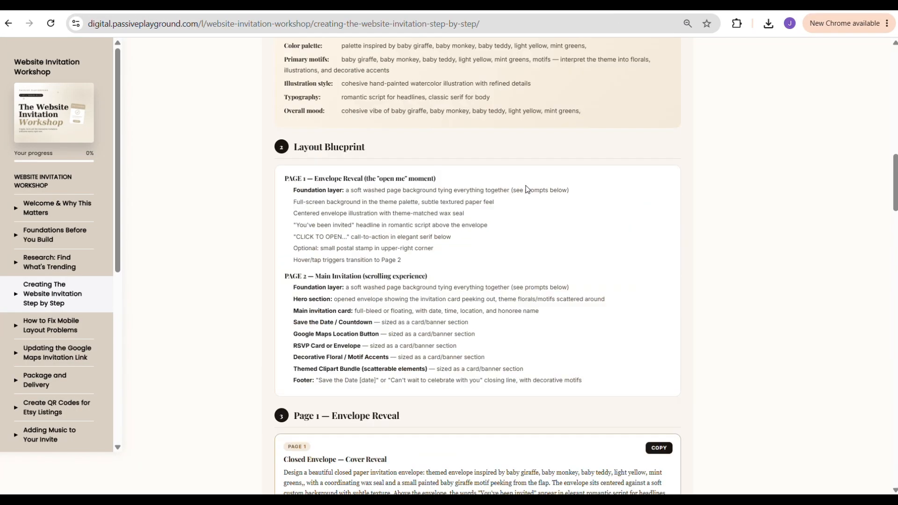
scroll(538, 191, up, 14)
scroll(451, 140, down, 6)
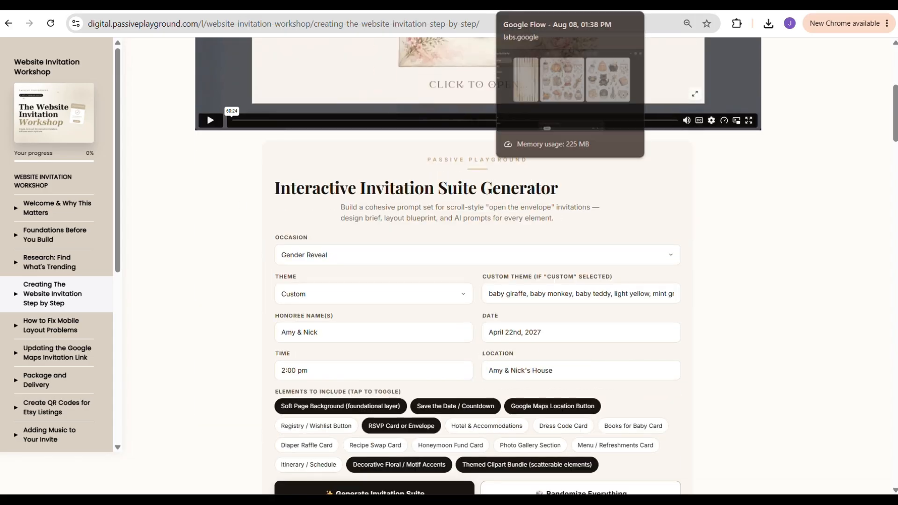
click(283, 9)
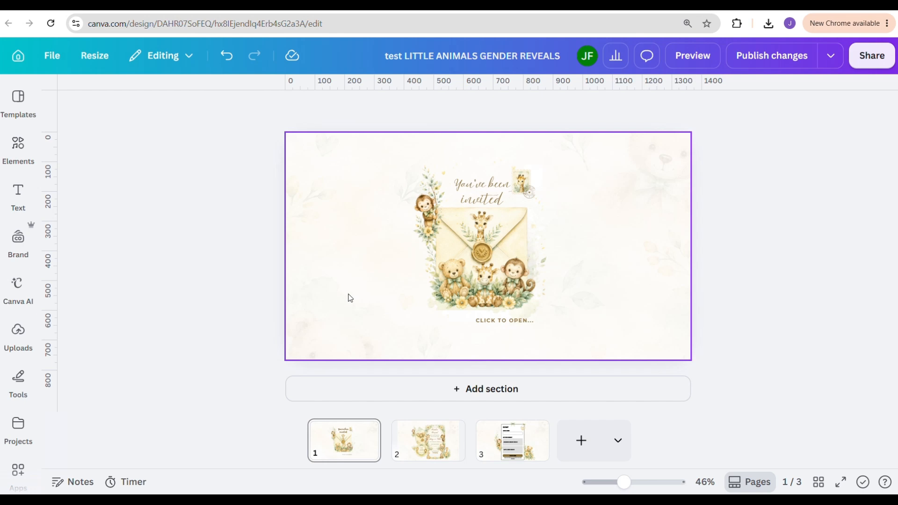